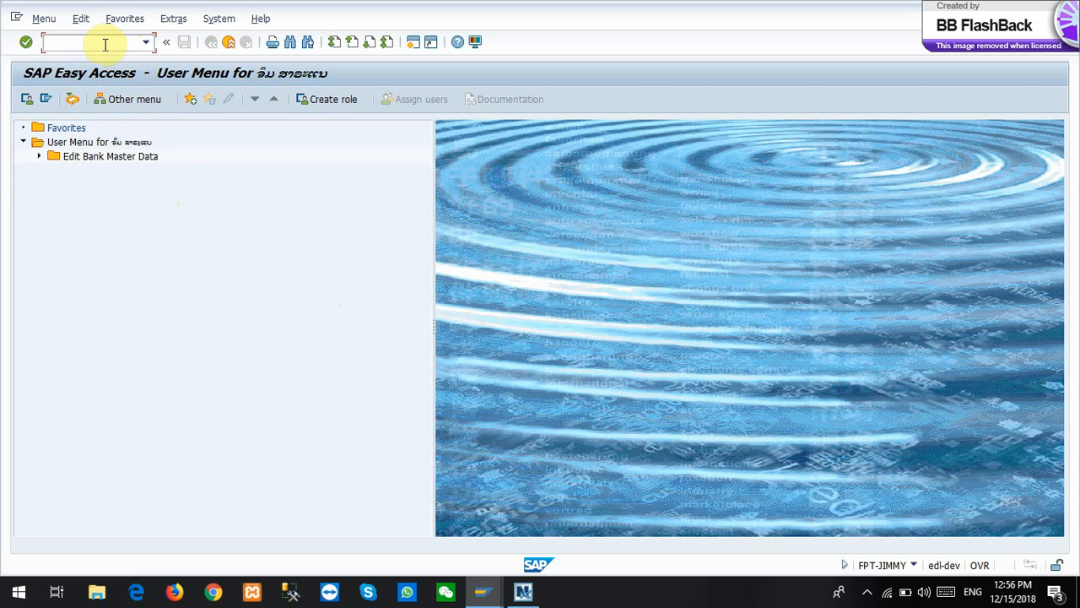
# Run transaction zebl01 for branch code 55 and period 10/2018, and agree to import the billing data again
pyautogui.write('zebl01')
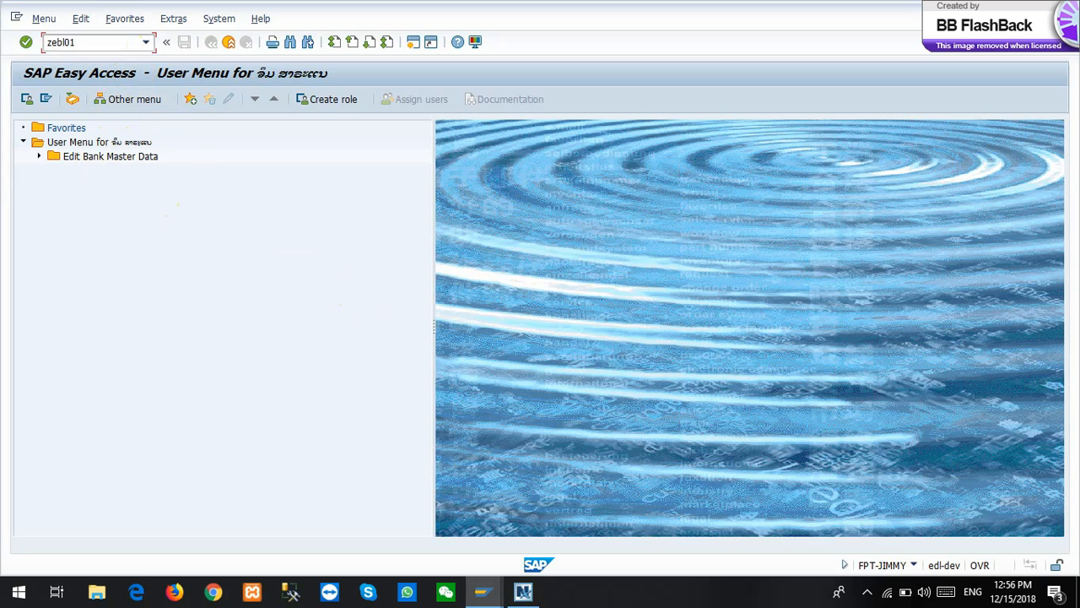
pyautogui.press('Return')
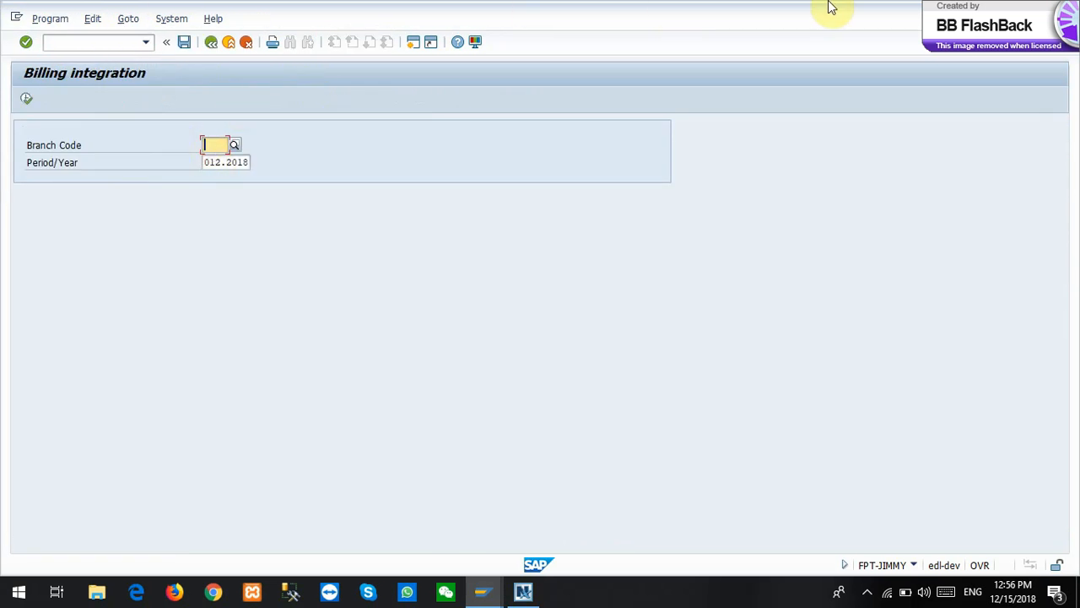
pyautogui.write('55')
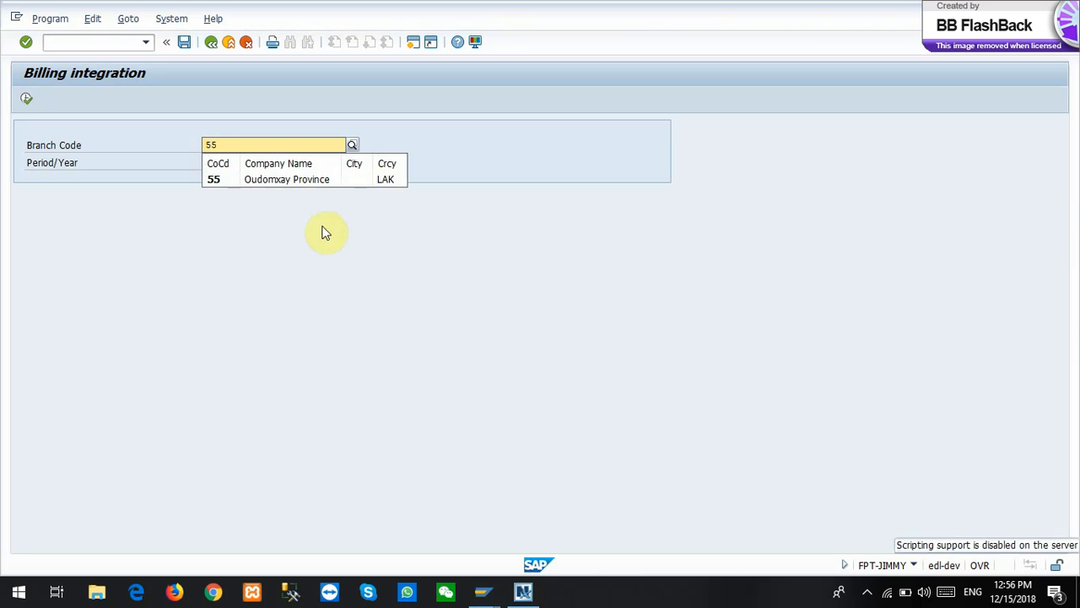
pyautogui.click(293, 183)
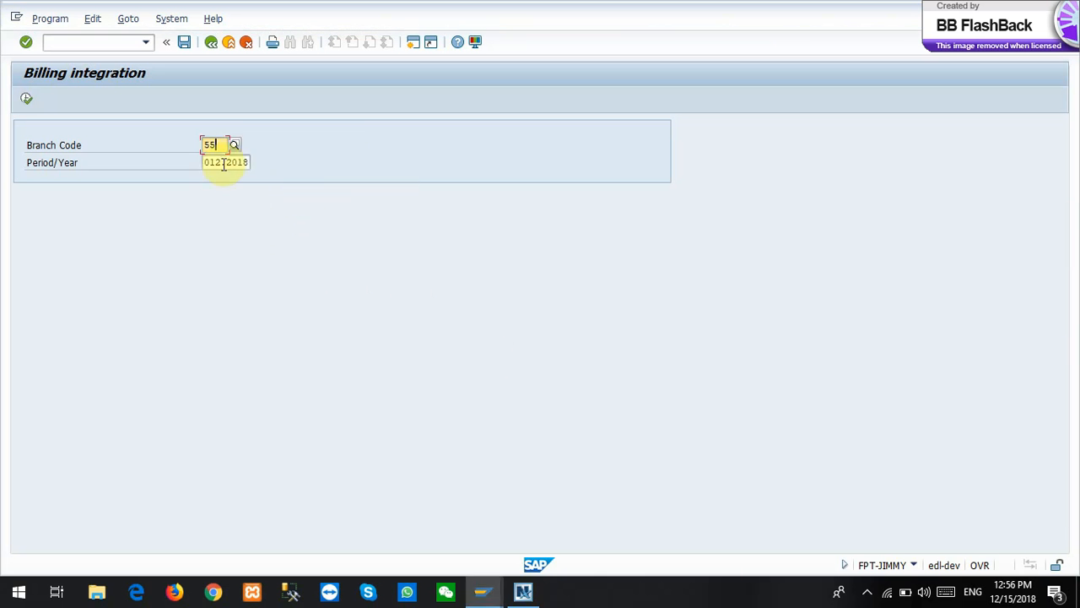
pyautogui.moveTo(221, 162); pyautogui.dragTo(178, 163)
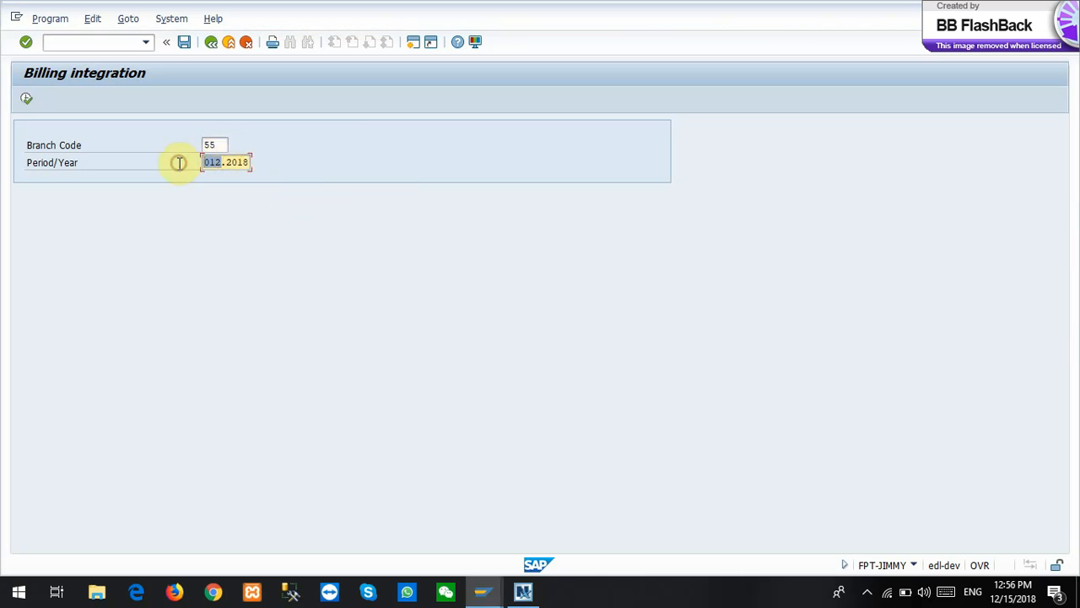
pyautogui.write('1')
pyautogui.click(27, 101)
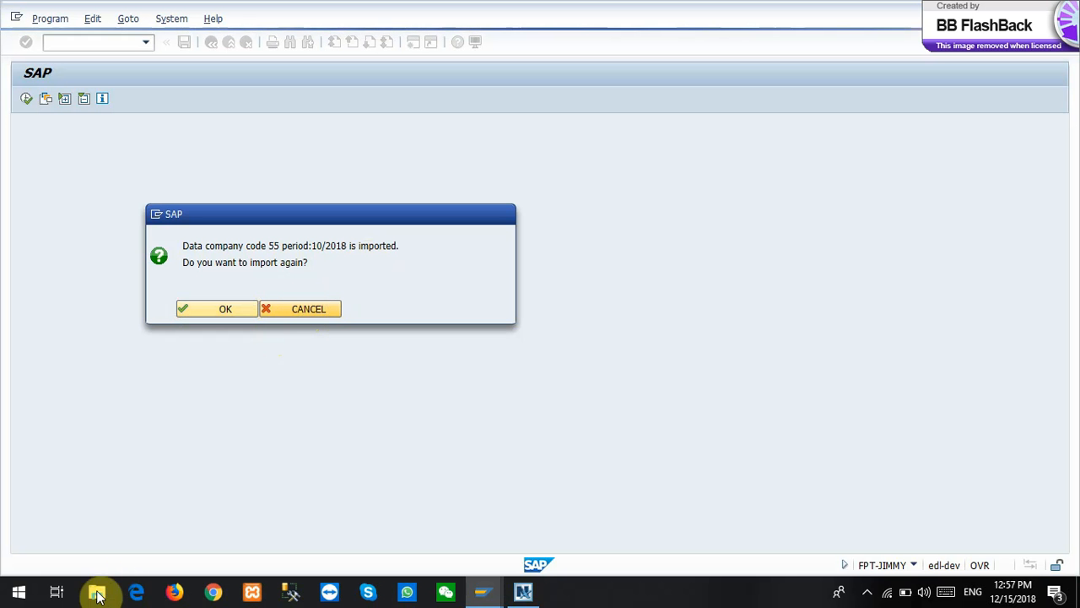
pyautogui.press('Return')
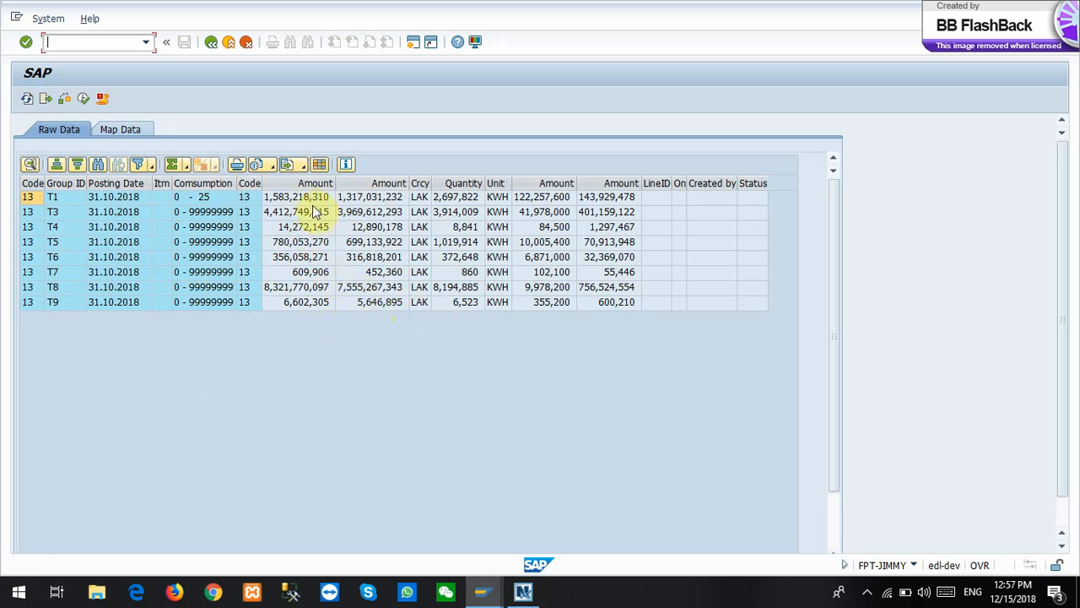
# Map the imported raw billing data and validate the mapping
pyautogui.click(48, 100)
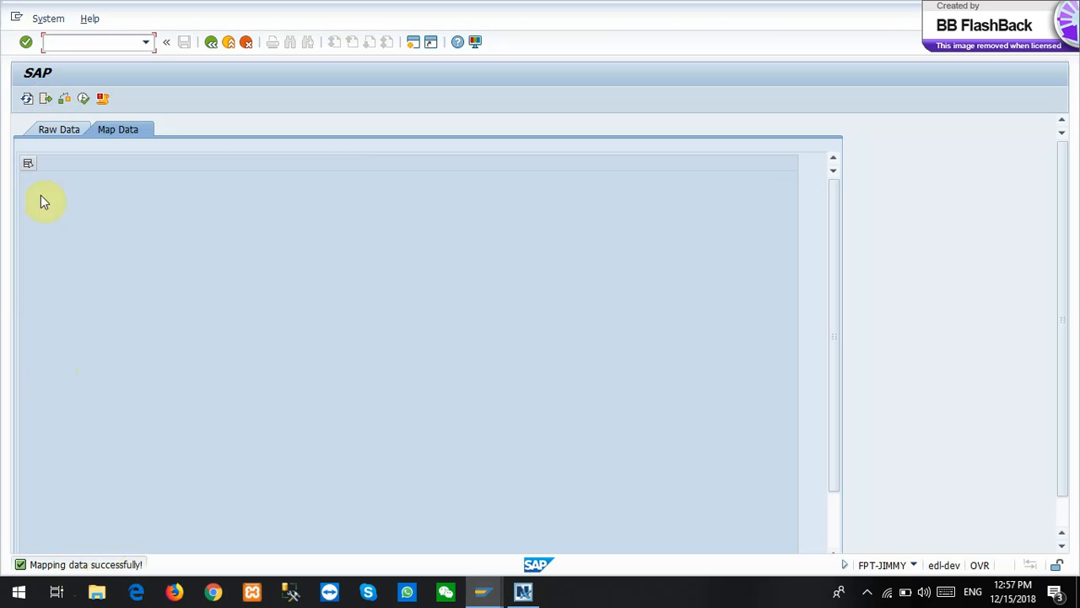
pyautogui.click(60, 101)
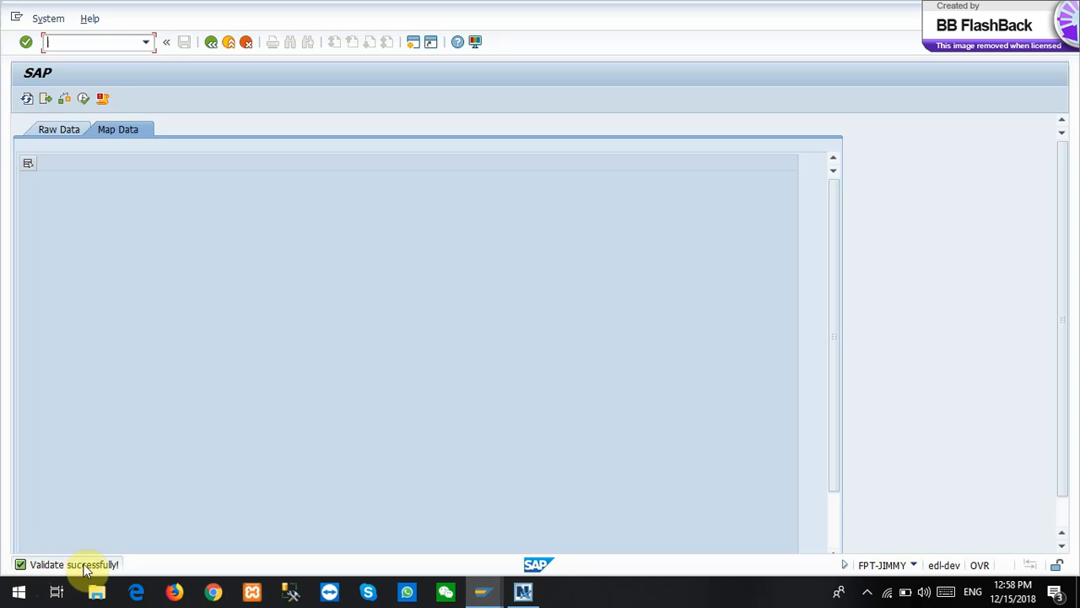
# Create the accounting transactions from the validated billing data
pyautogui.click(84, 99)
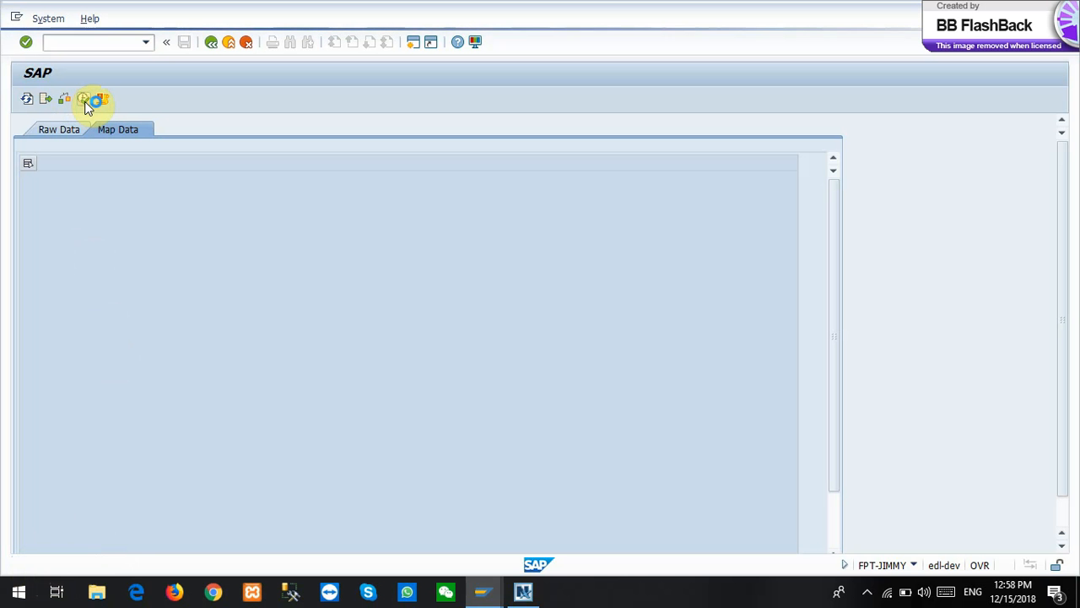
pyautogui.click(90, 101)
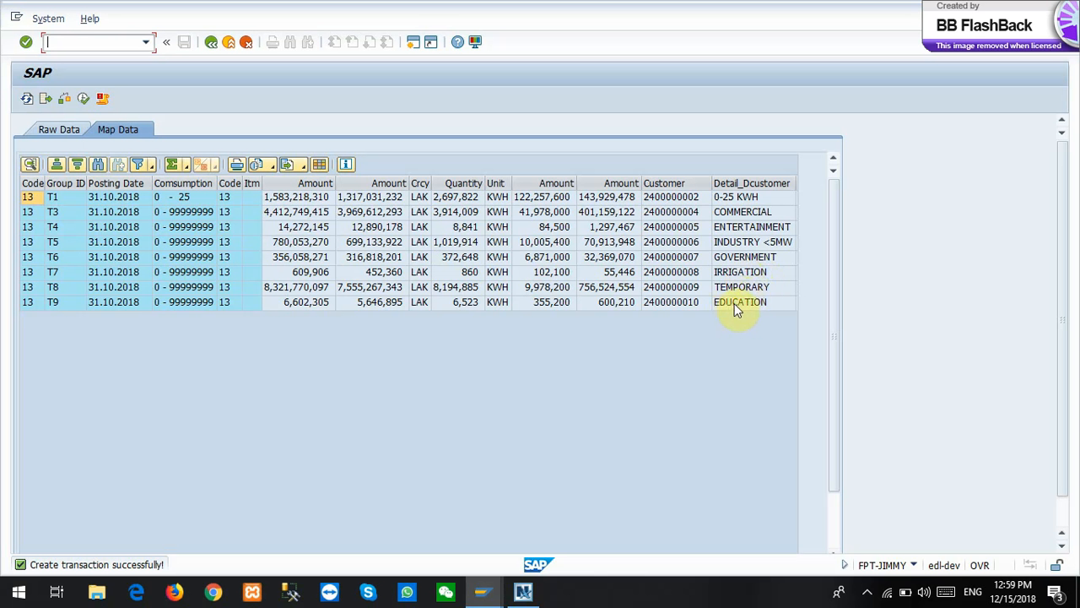
# Examine the mapped billing data's customer, cost center, G/L account, object key and status columns
pyautogui.hscroll(10, 776, 472)
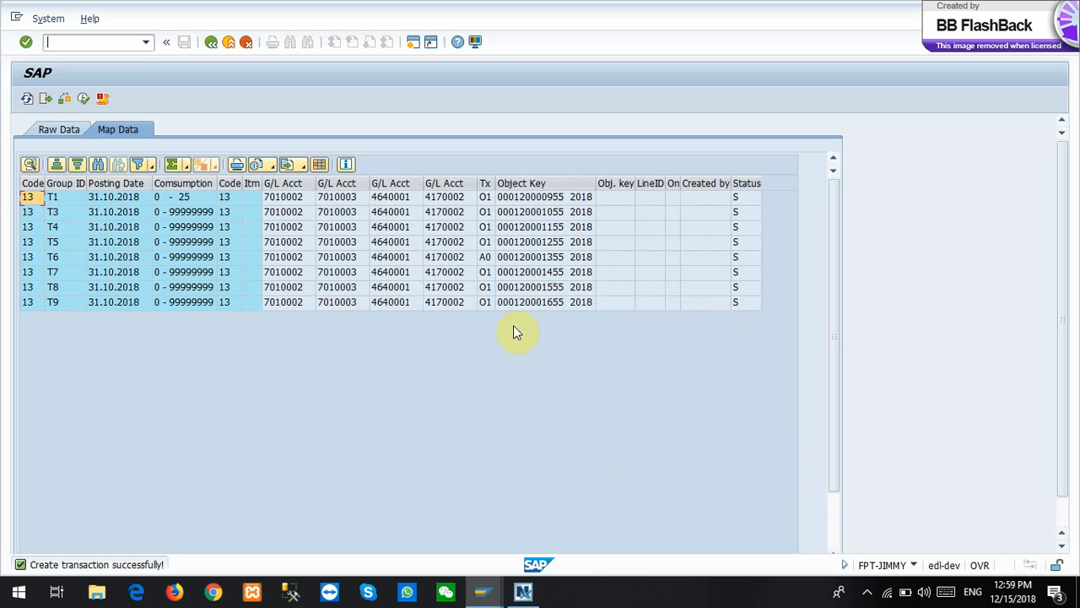
pyautogui.hscroll(-3, 514, 328)
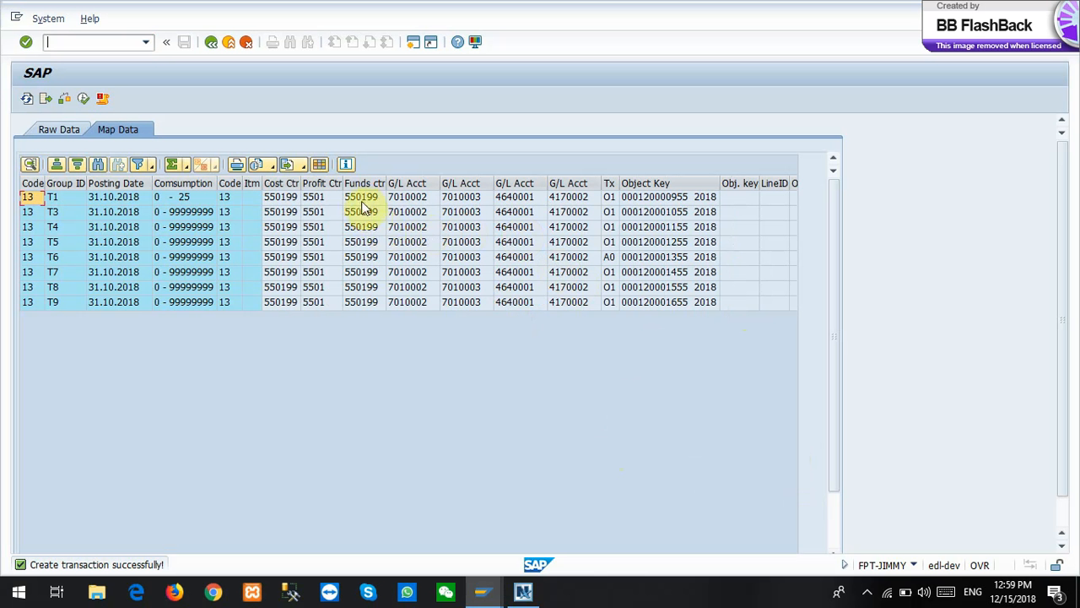
pyautogui.hscroll(-3, 336, 233)
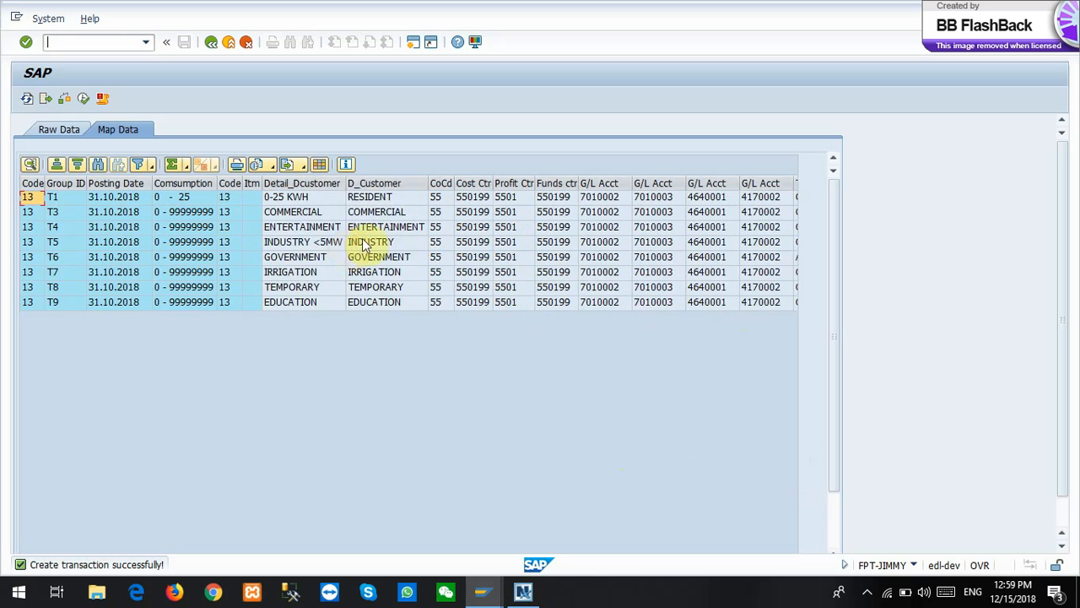
pyautogui.hscroll(3, 450, 212)
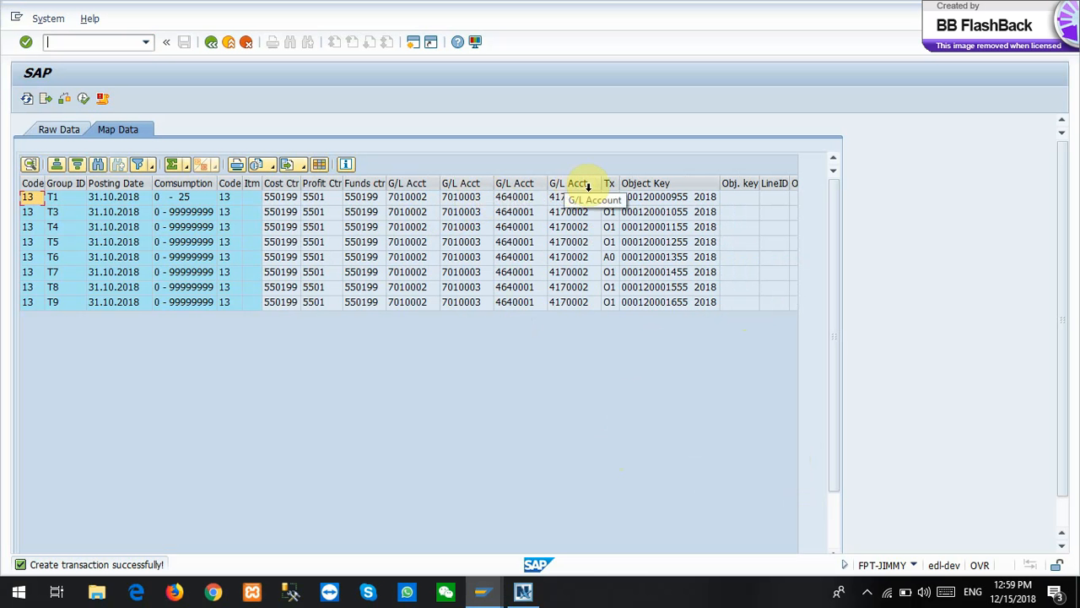
pyautogui.hscroll(3, 699, 217)
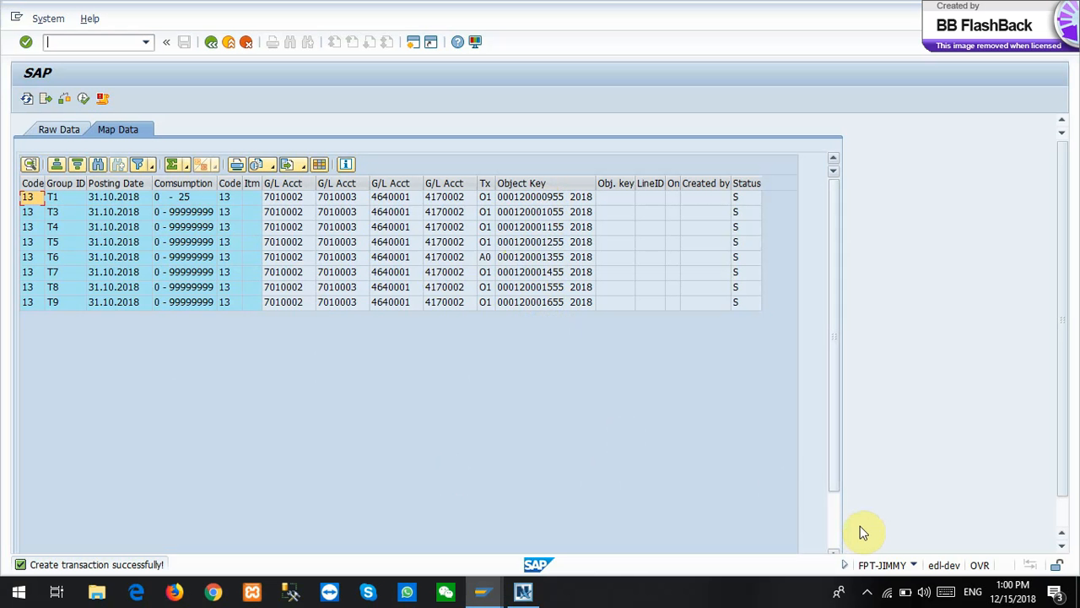
pyautogui.scroll(-3, 604, 488)
pyautogui.scroll(1, 604, 488)
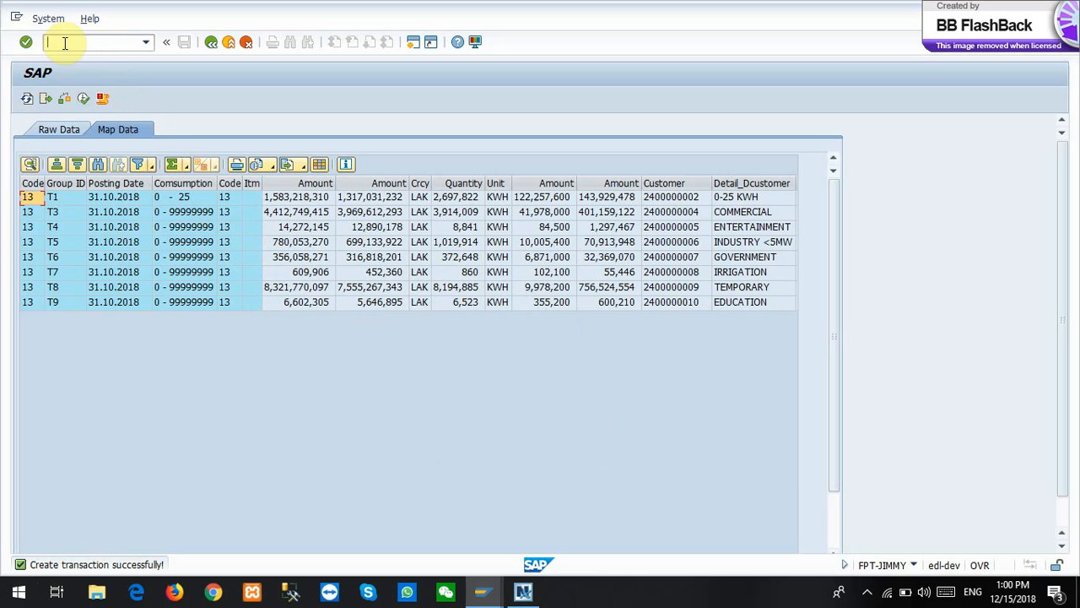
# Start transaction /nzgl05 and enter company code 55 with posting date 31102018
pyautogui.write('/nzgl05')
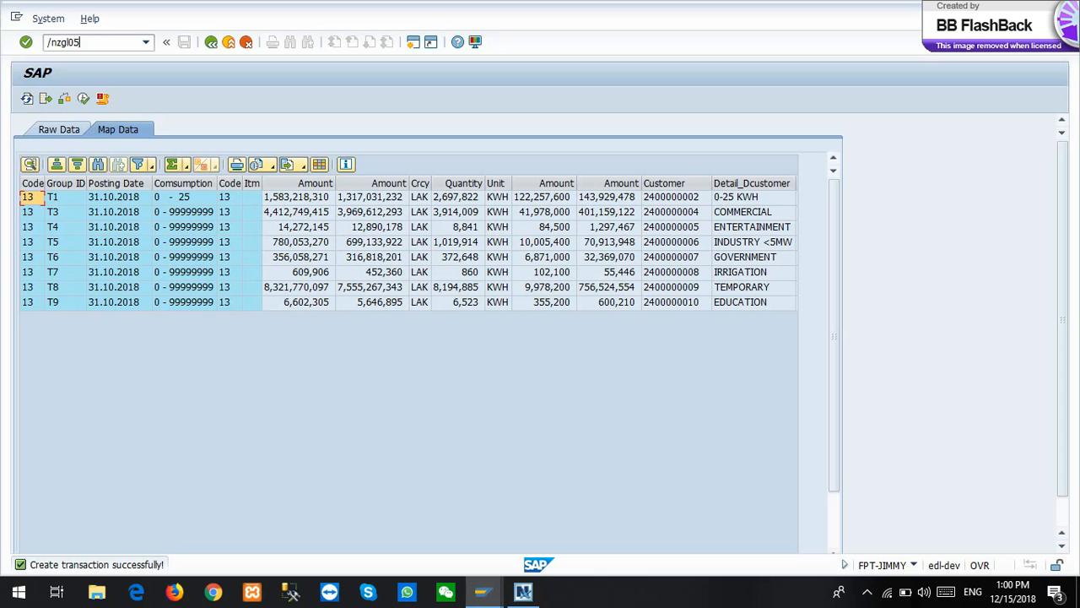
pyautogui.press('Return')
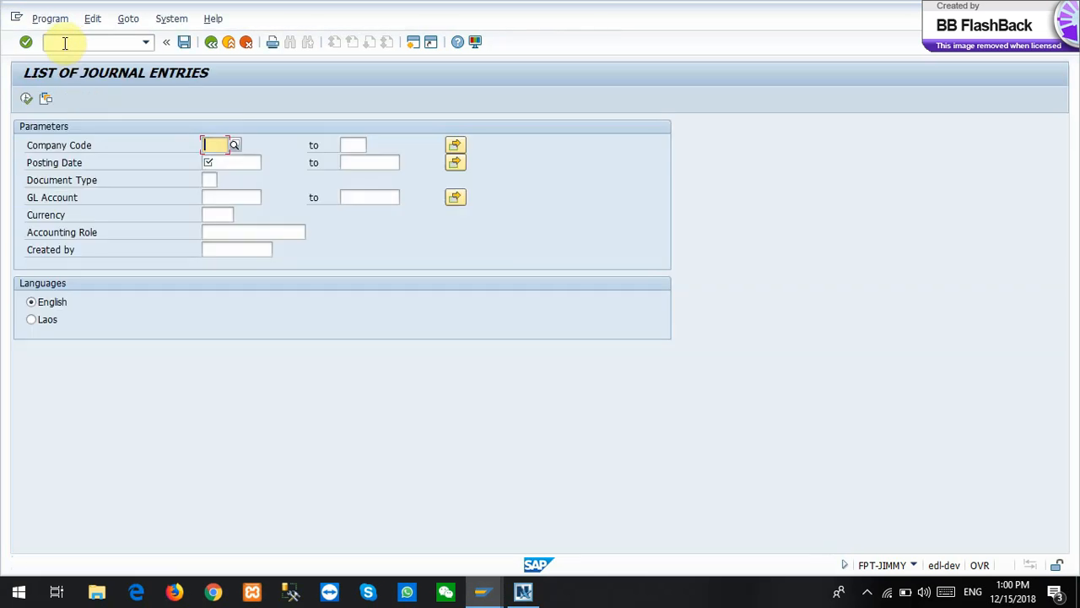
pyautogui.write('55')
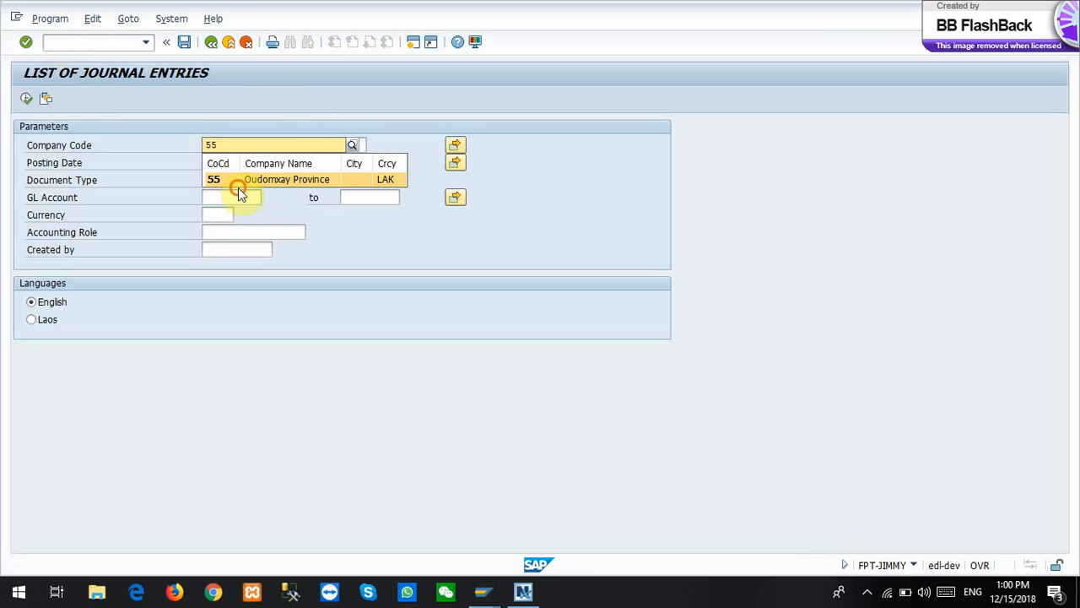
pyautogui.click(238, 188)
pyautogui.click(224, 166)
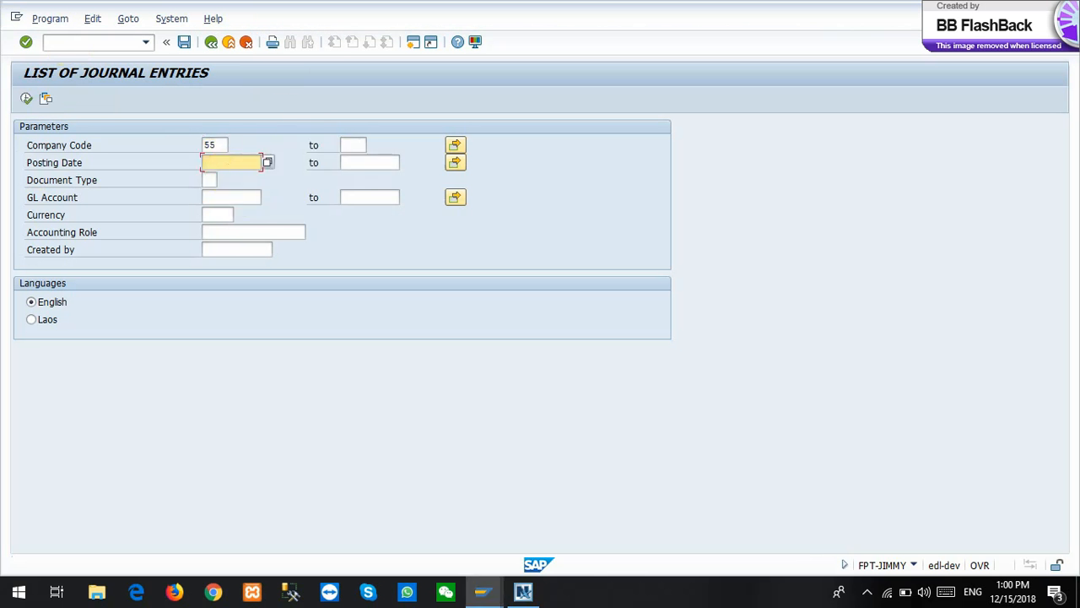
pyautogui.write('31102018')
# Restrict the journal entries list to document type I1, choose Laos as the language, and run the report
pyautogui.click(210, 182)
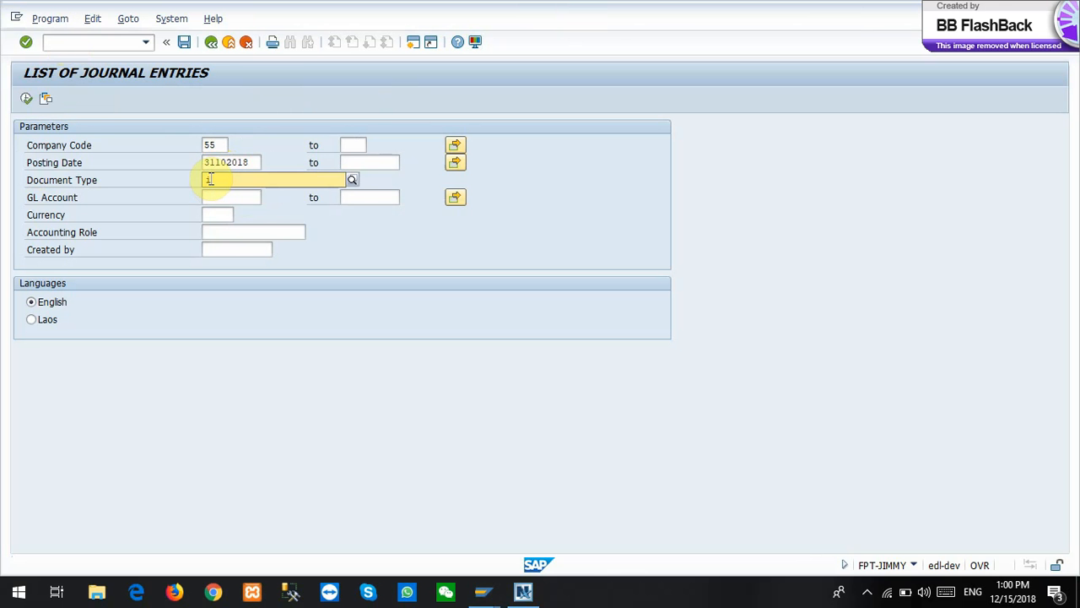
pyautogui.write('i1')
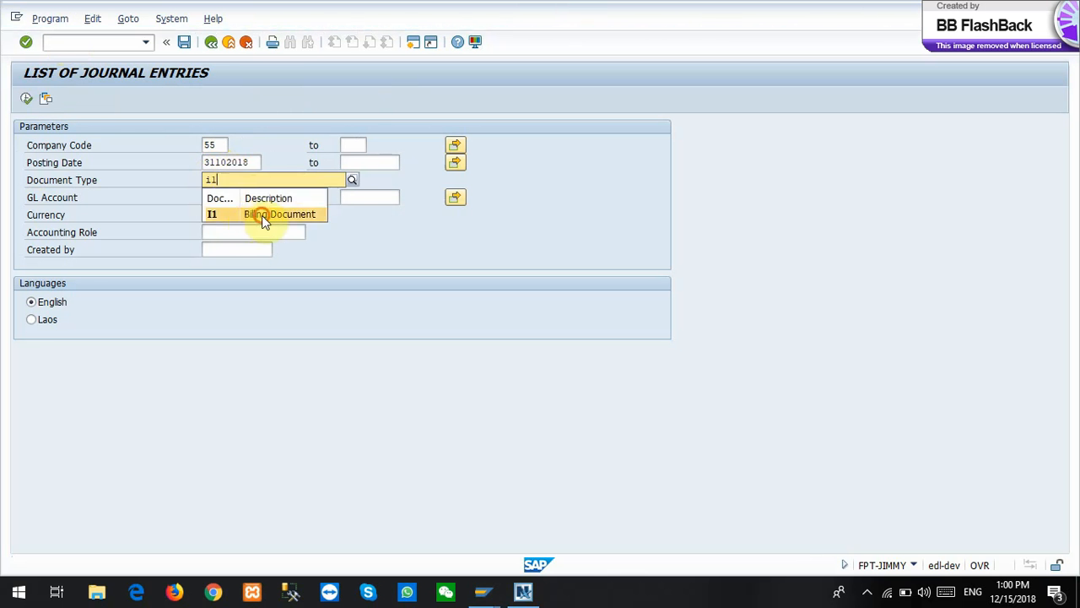
pyautogui.click(263, 216)
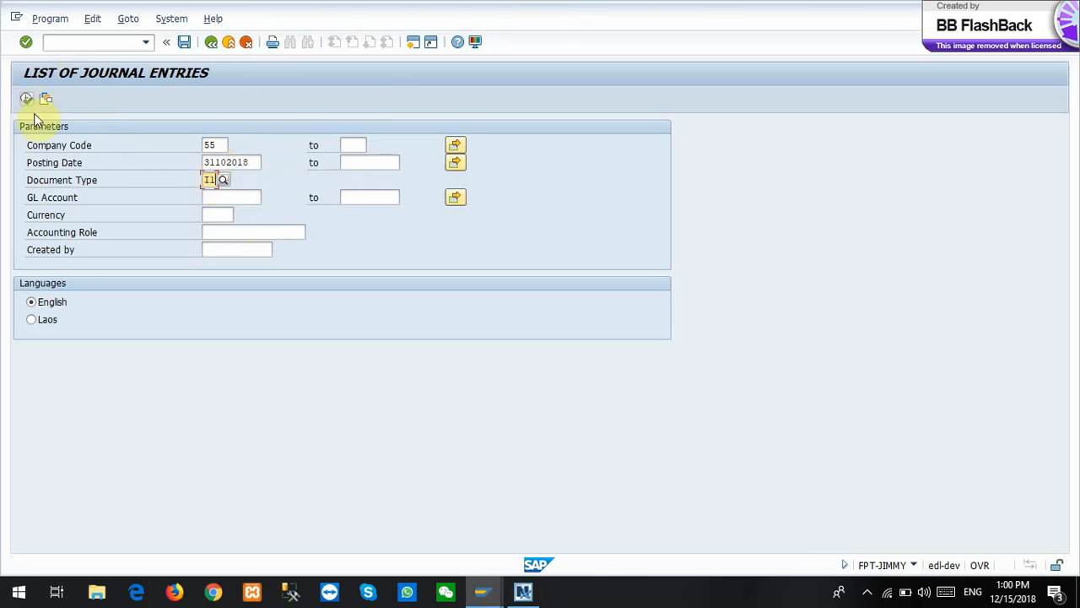
pyautogui.click(32, 320)
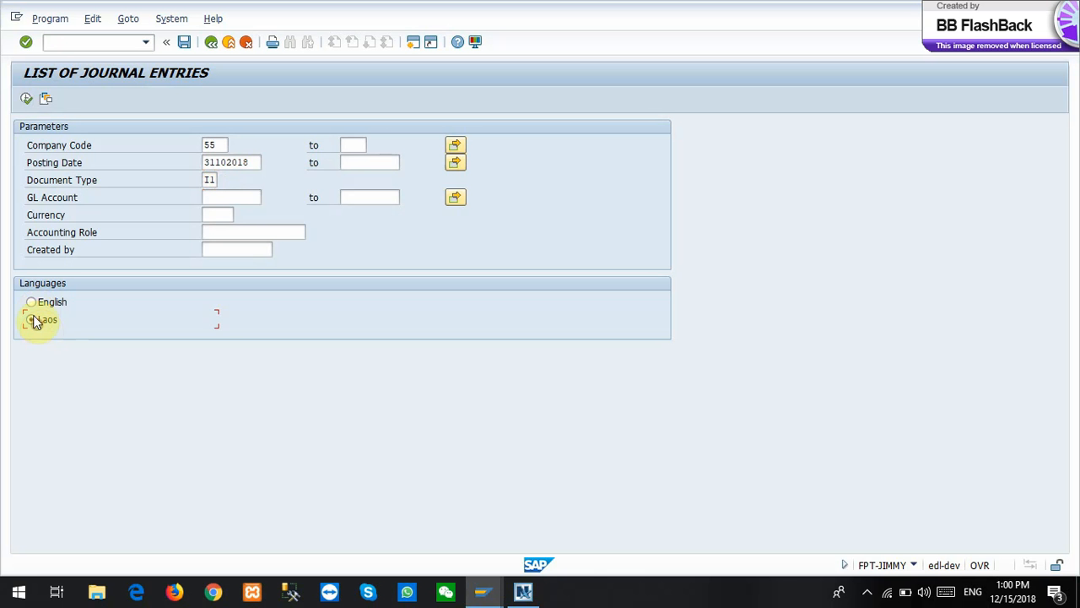
pyautogui.click(25, 101)
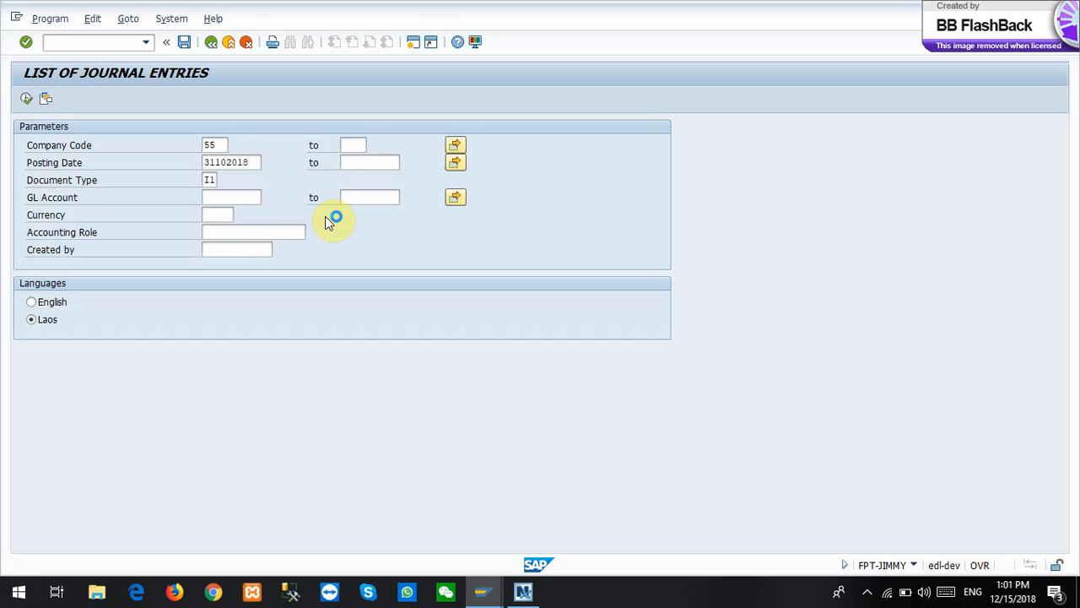
# Switch to NetExtender to check the VPN connection status, and return to the SAP report
pyautogui.click(523, 592)
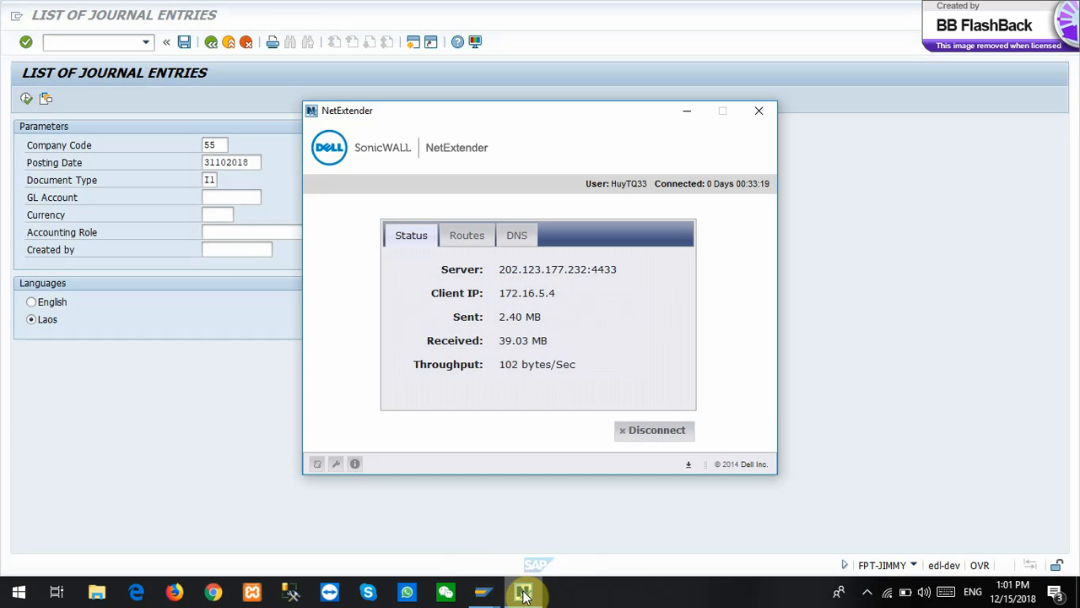
pyautogui.click(524, 592)
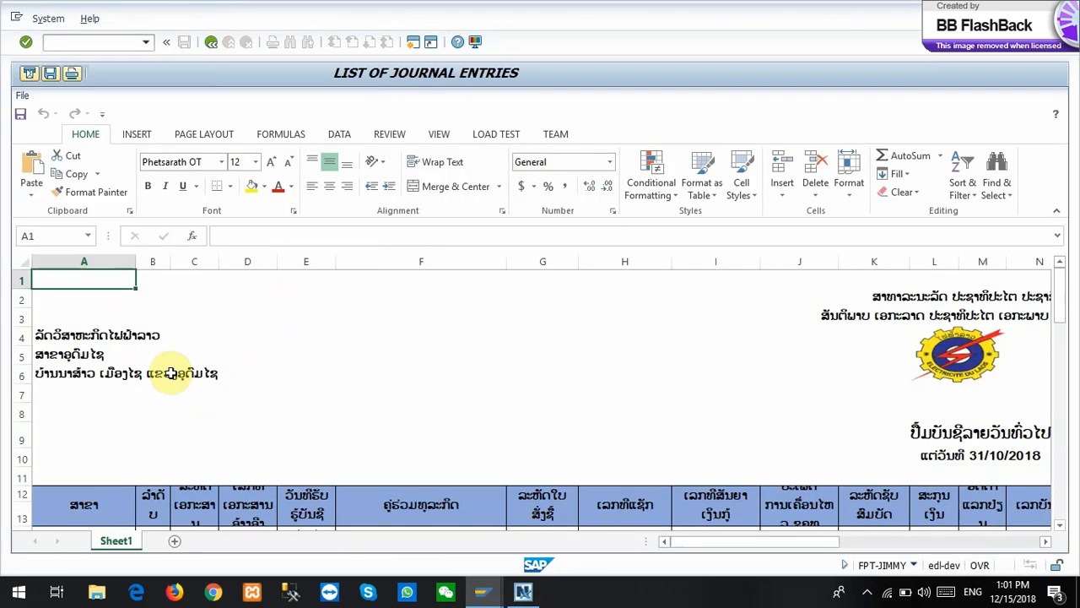
# Hide the empty columns G through K in the journal entries sheet
pyautogui.scroll(-2, 270, 396)
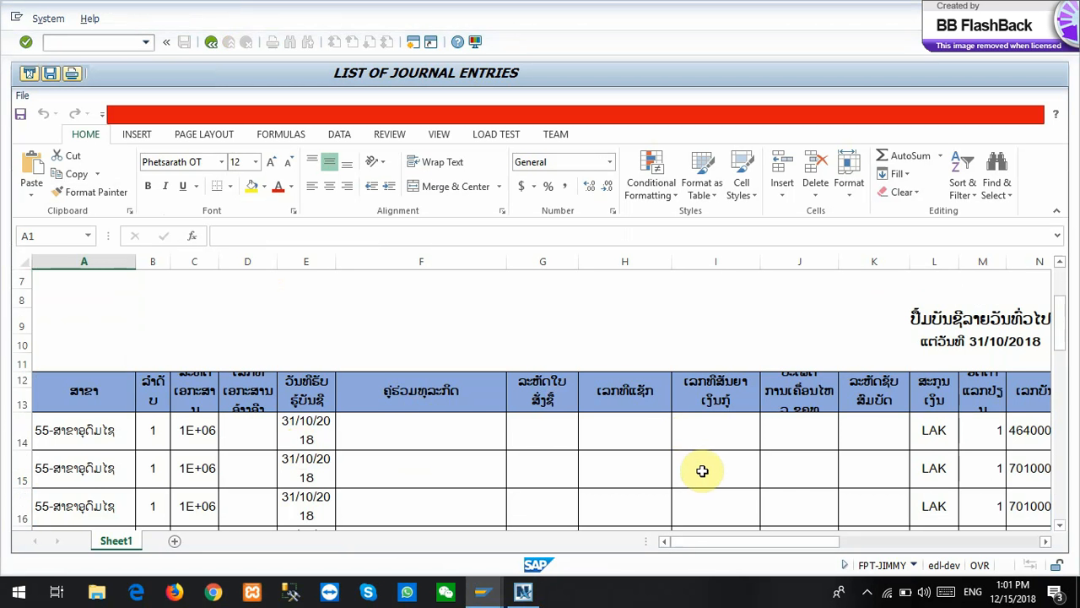
pyautogui.click(695, 445)
pyautogui.scroll(-3, 579, 437)
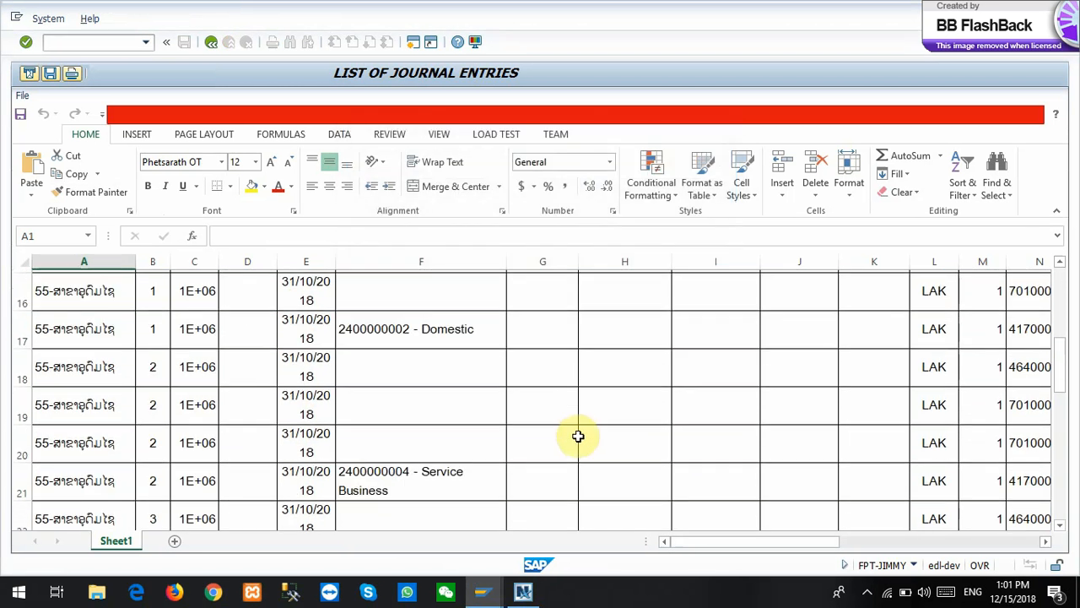
pyautogui.scroll(1, 574, 421)
pyautogui.moveTo(544, 266); pyautogui.dragTo(853, 273)
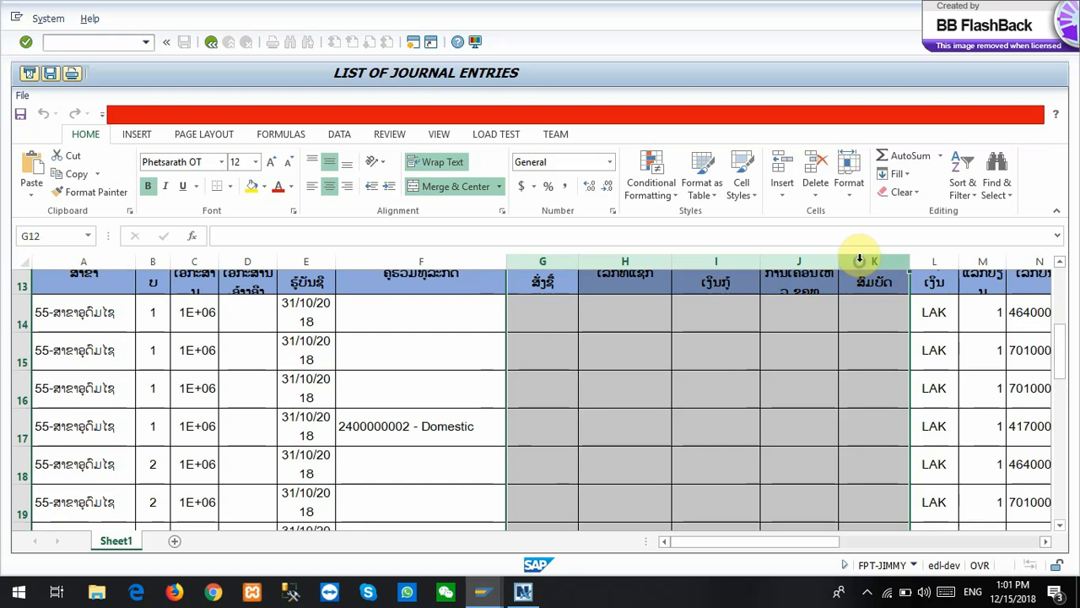
pyautogui.rightClick(860, 265)
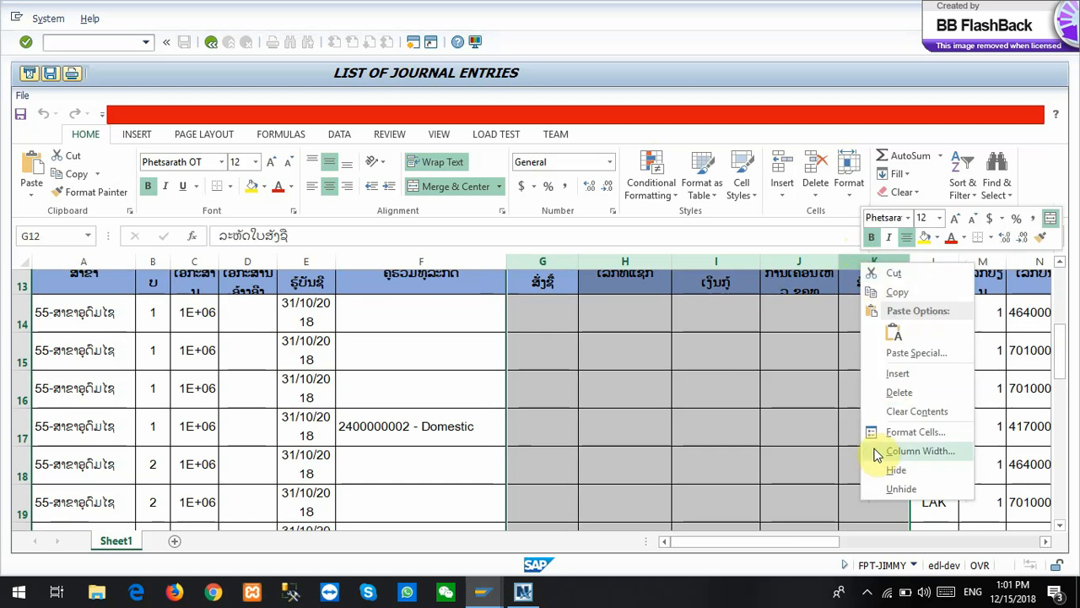
pyautogui.click(896, 469)
# Widen the Cost center column R so that its codes display in full
pyautogui.scroll(2, 464, 402)
pyautogui.scroll(-1, 423, 399)
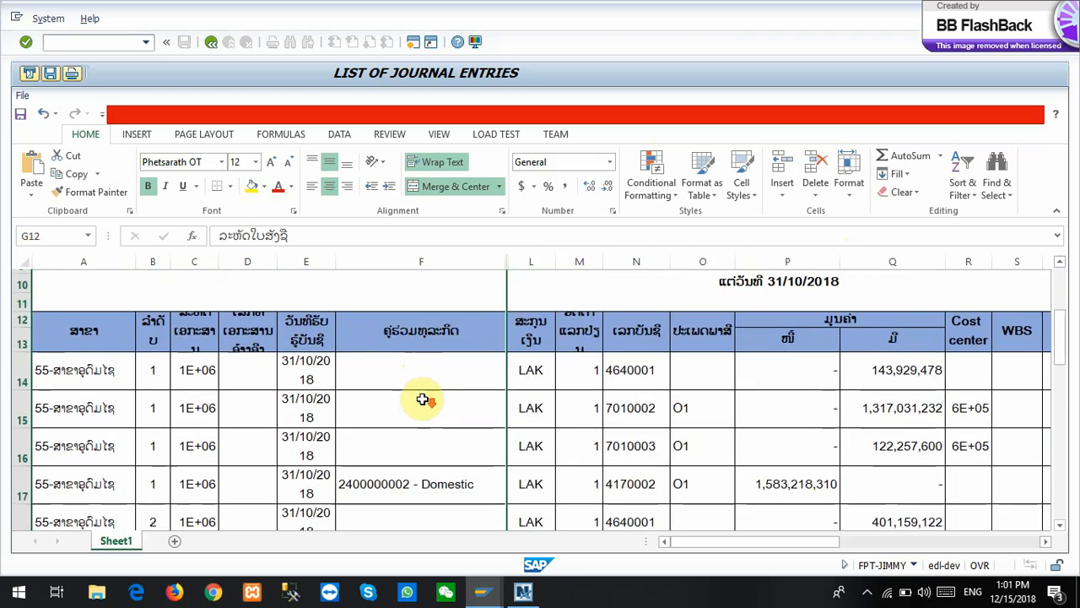
pyautogui.scroll(-2, 423, 399)
pyautogui.scroll(1, 979, 287)
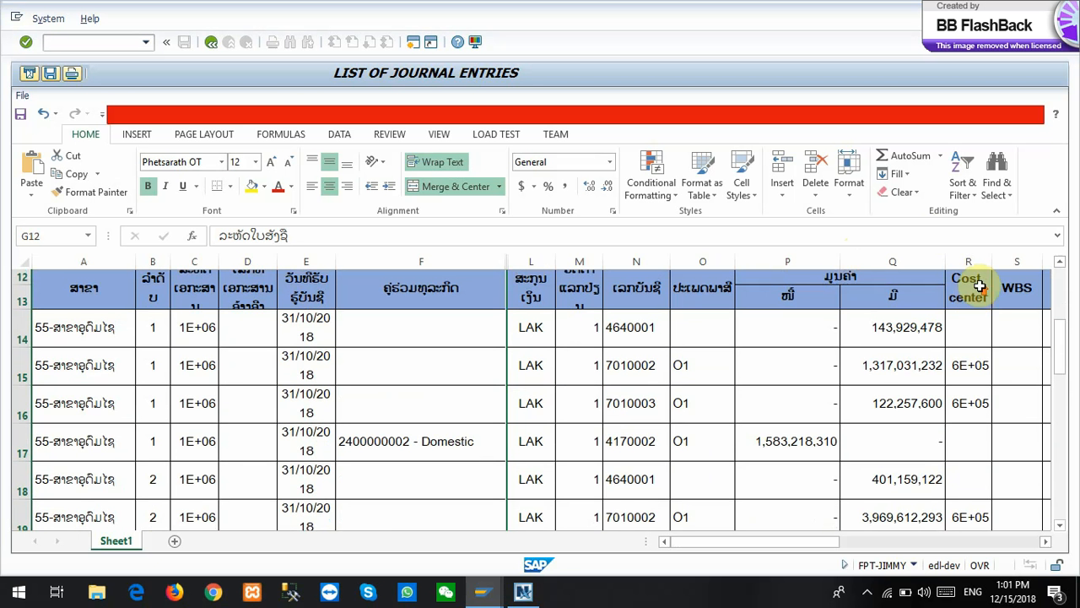
pyautogui.moveTo(991, 261); pyautogui.dragTo(1015, 261)
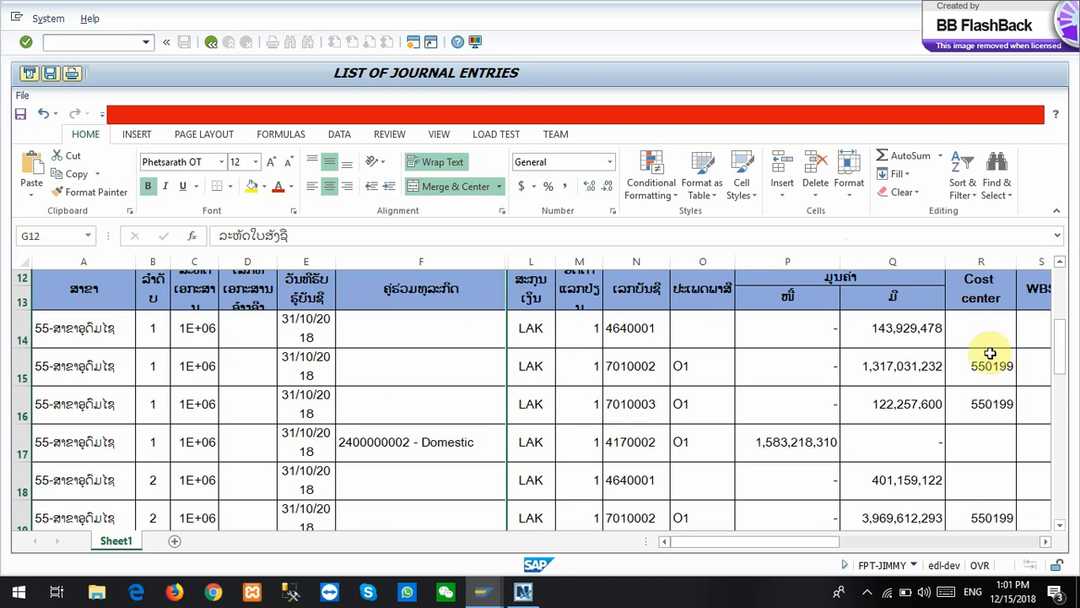
# Widen the document number column C so that its numbers display in full
pyautogui.click(990, 403)
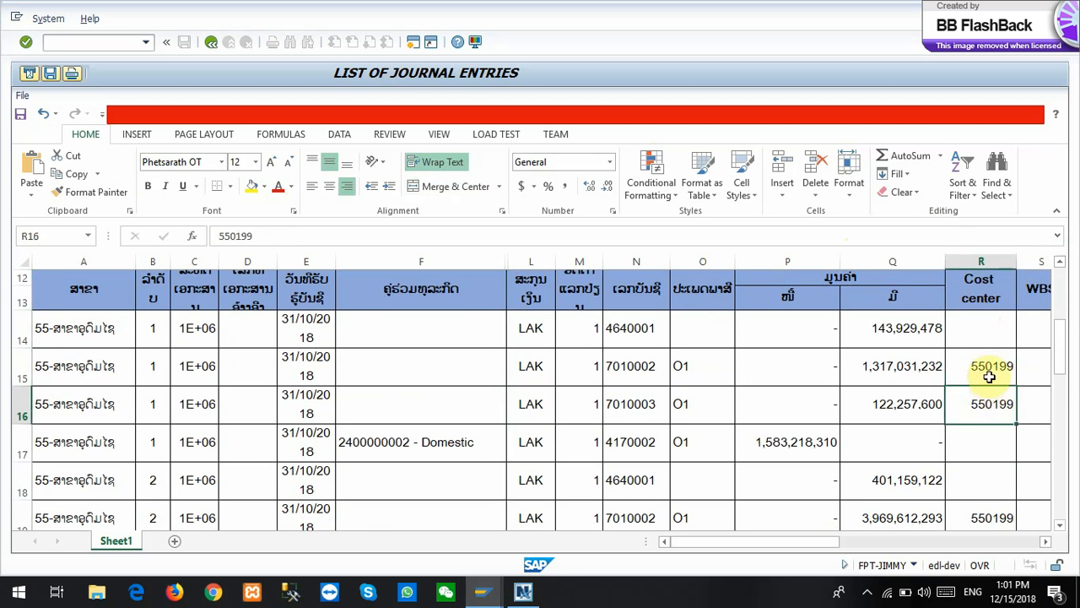
pyautogui.click(989, 377)
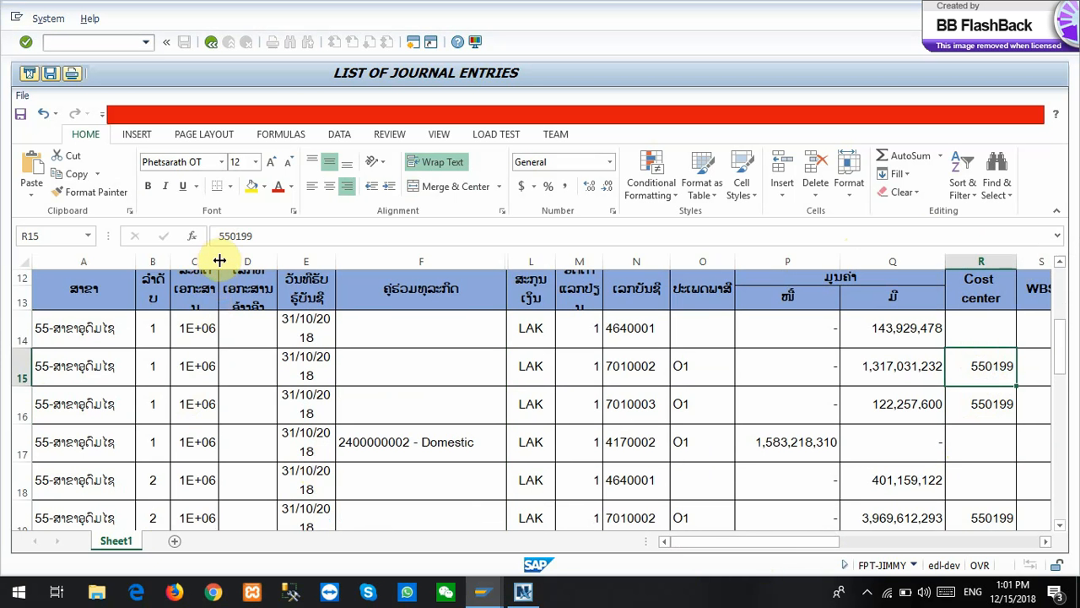
pyautogui.moveTo(219, 261); pyautogui.dragTo(240, 259)
pyautogui.click(217, 358)
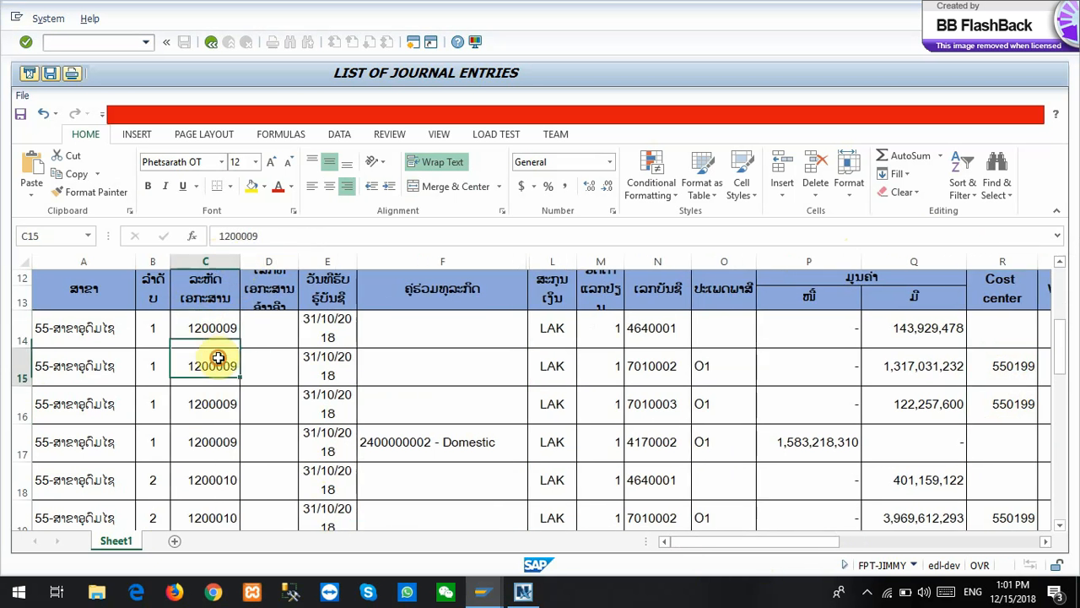
pyautogui.click(222, 415)
pyautogui.click(243, 448)
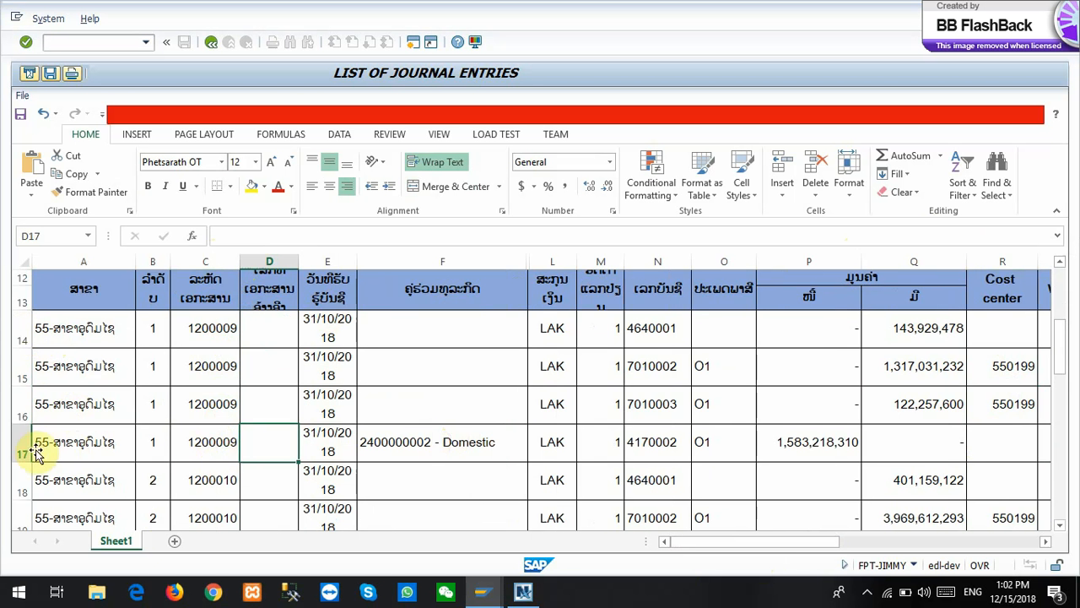
# Examine the first document's lines in rows 14 to 17, checking their amounts and descriptions
pyautogui.moveTo(20, 448); pyautogui.dragTo(18, 338)
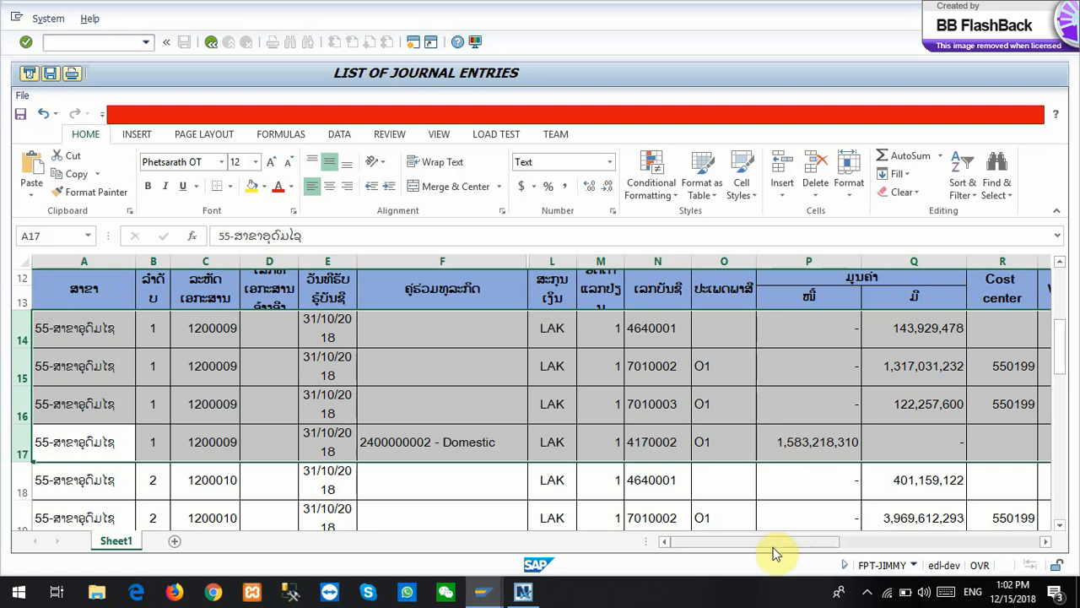
pyautogui.moveTo(772, 546); pyautogui.dragTo(832, 548)
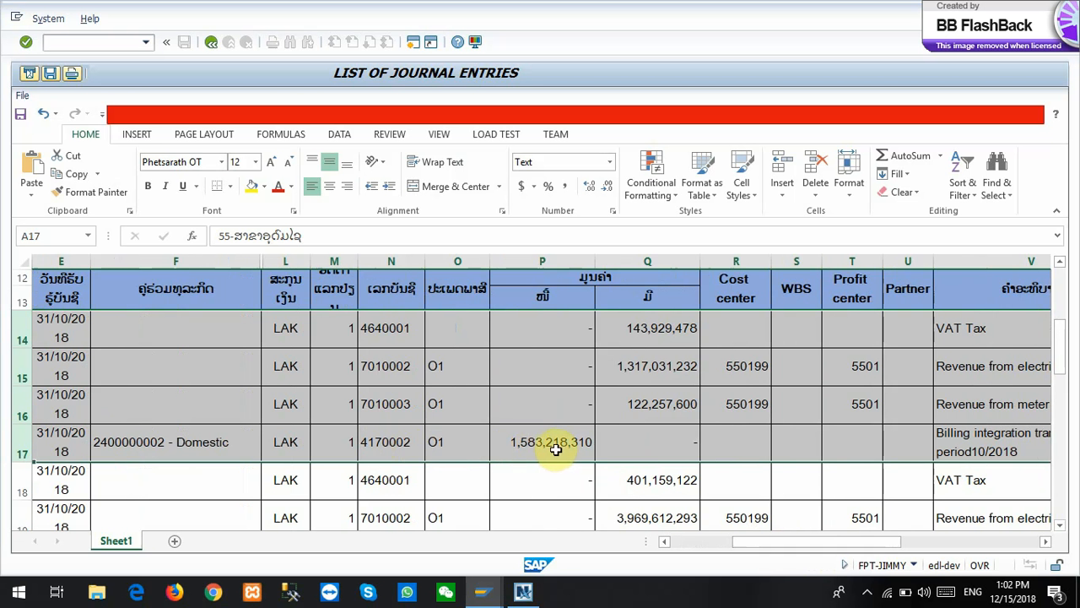
pyautogui.click(663, 328)
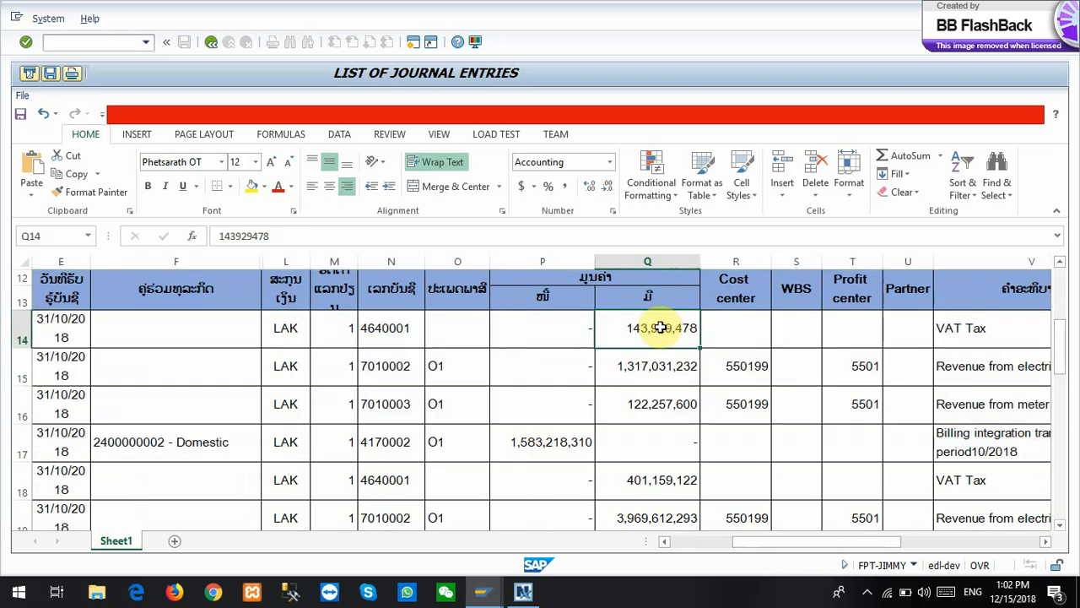
pyautogui.click(646, 368)
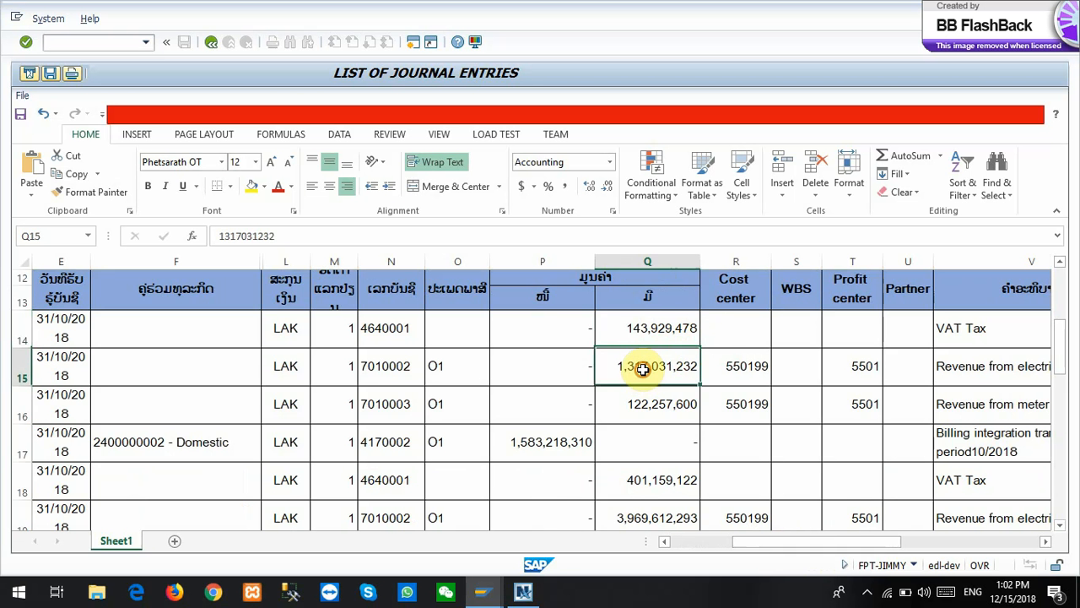
pyautogui.click(652, 404)
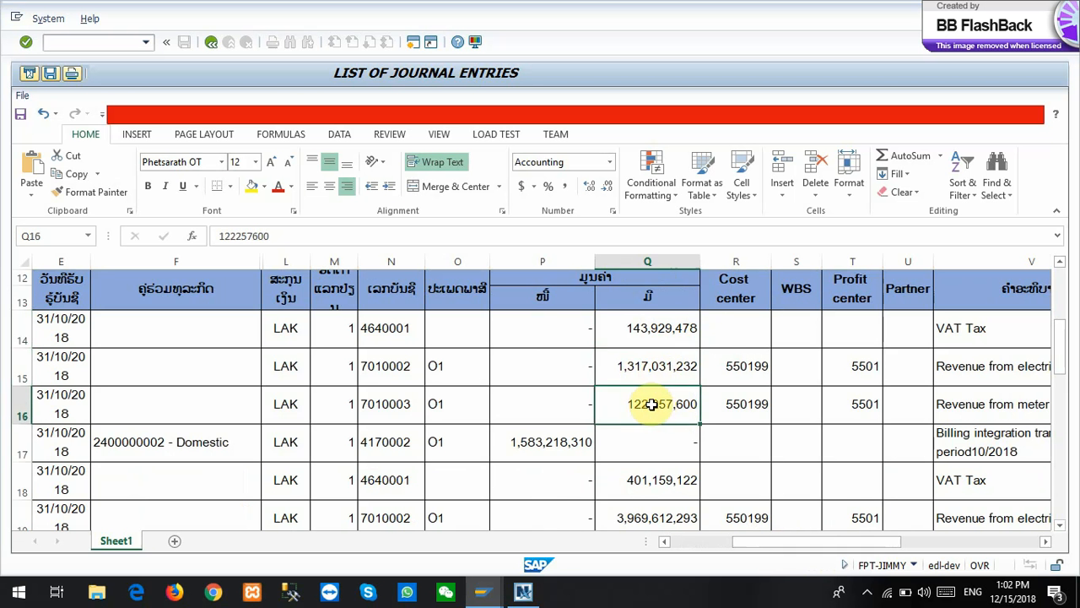
pyautogui.moveTo(838, 541); pyautogui.dragTo(869, 540)
pyautogui.click(788, 365)
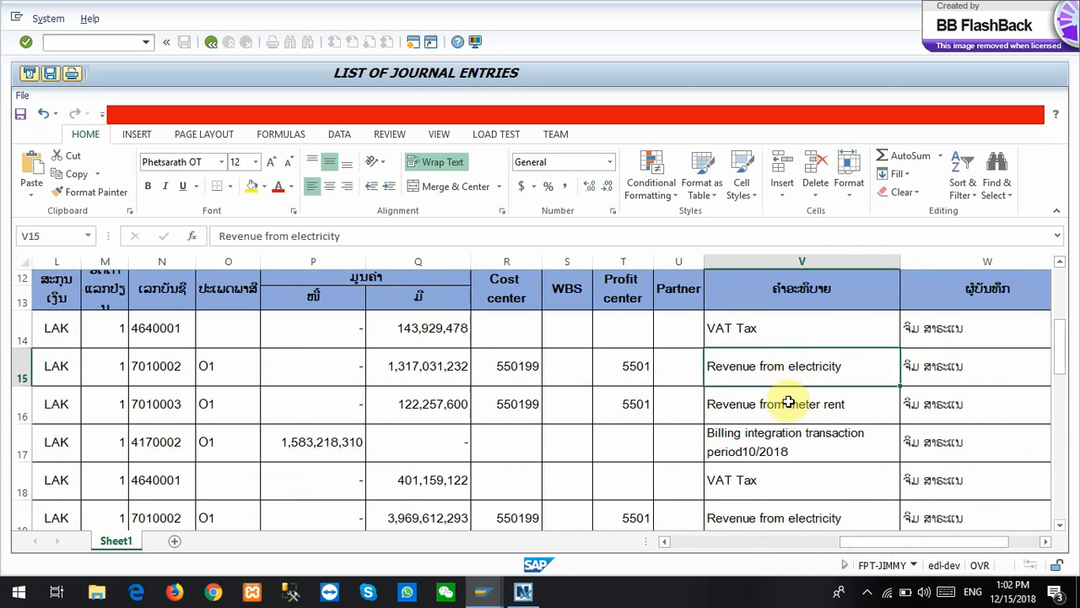
pyautogui.click(781, 404)
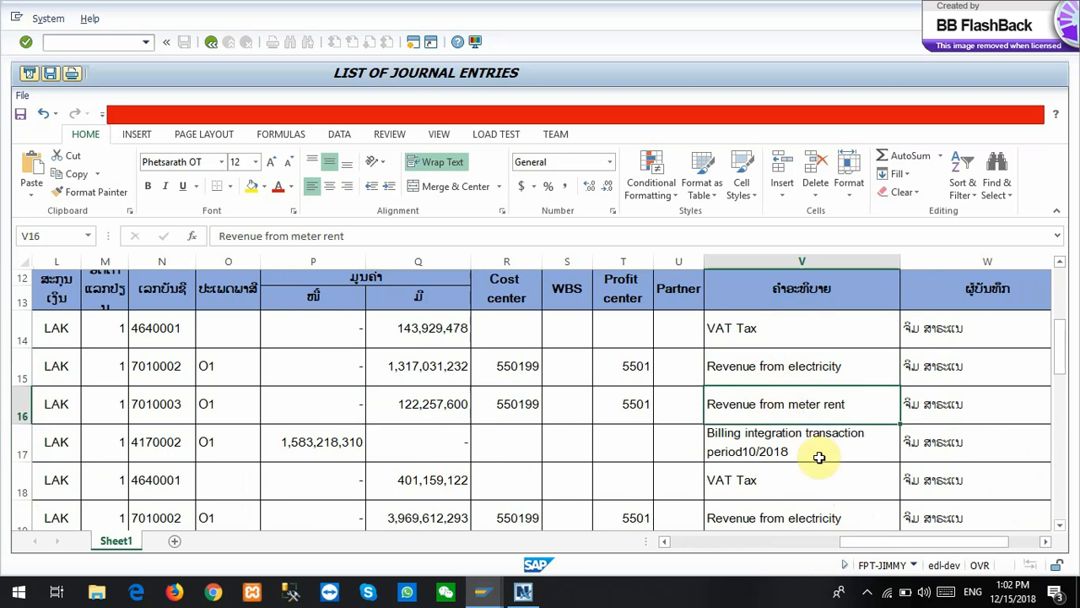
pyautogui.click(777, 452)
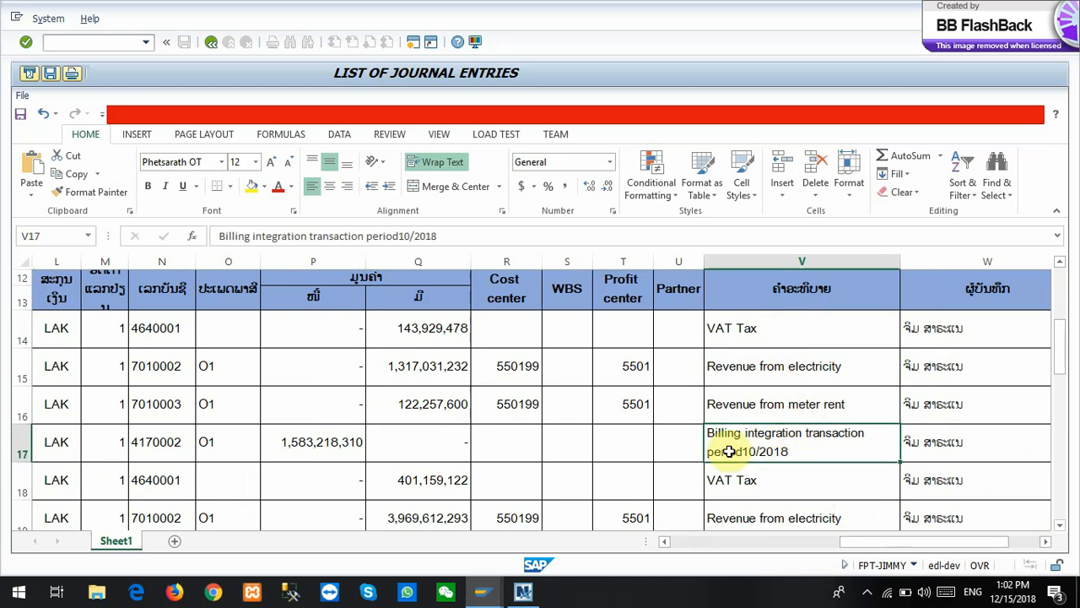
pyautogui.click(736, 342)
# Go through the business partner column F for each document down to the last row of the journal
pyautogui.moveTo(938, 541); pyautogui.dragTo(778, 538)
pyautogui.scroll(-1, 473, 417)
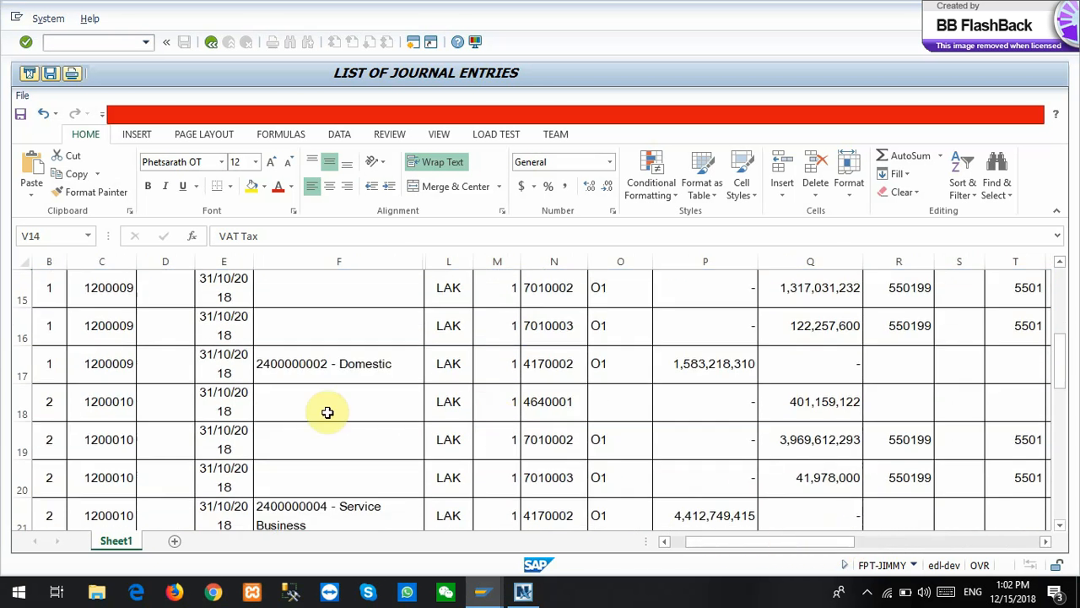
pyautogui.click(337, 365)
pyautogui.scroll(-1, 348, 402)
pyautogui.click(349, 399)
pyautogui.scroll(-2, 350, 402)
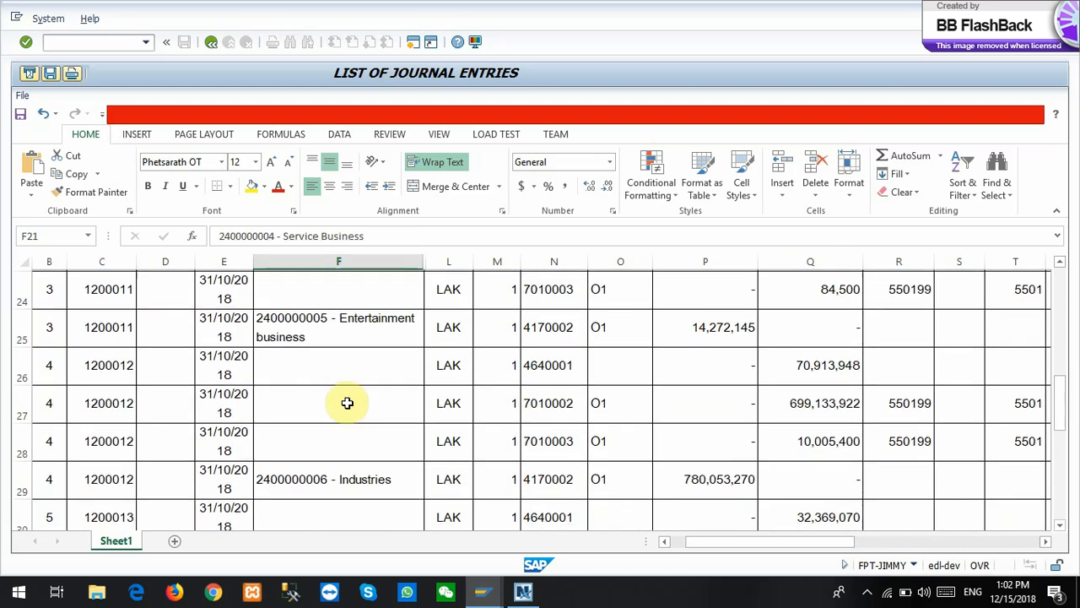
pyautogui.click(336, 342)
pyautogui.click(313, 475)
pyautogui.scroll(-4, 316, 468)
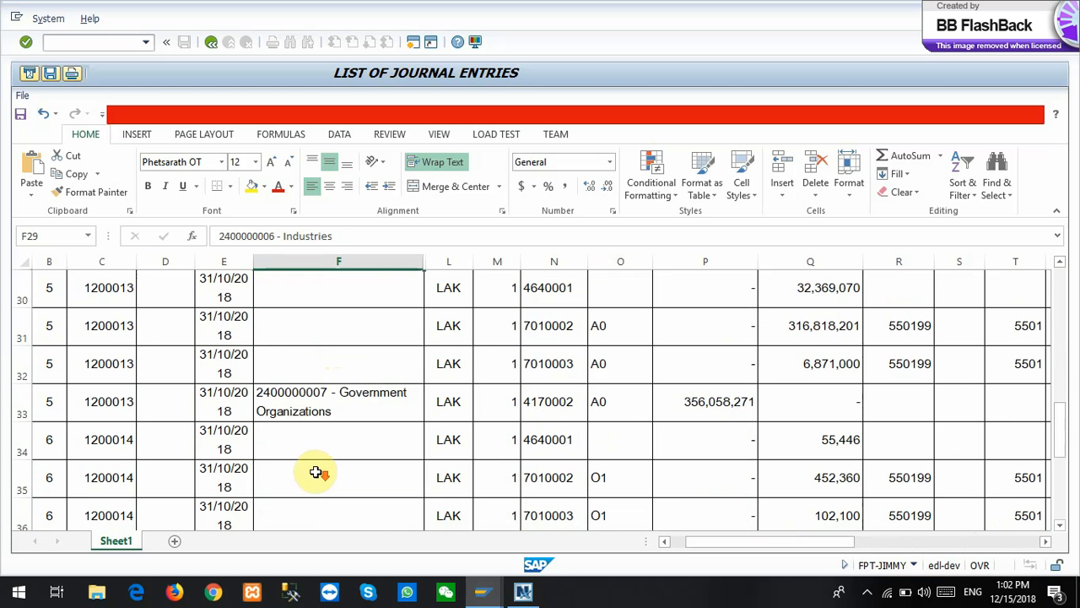
pyautogui.click(317, 480)
pyautogui.scroll(-2, 320, 481)
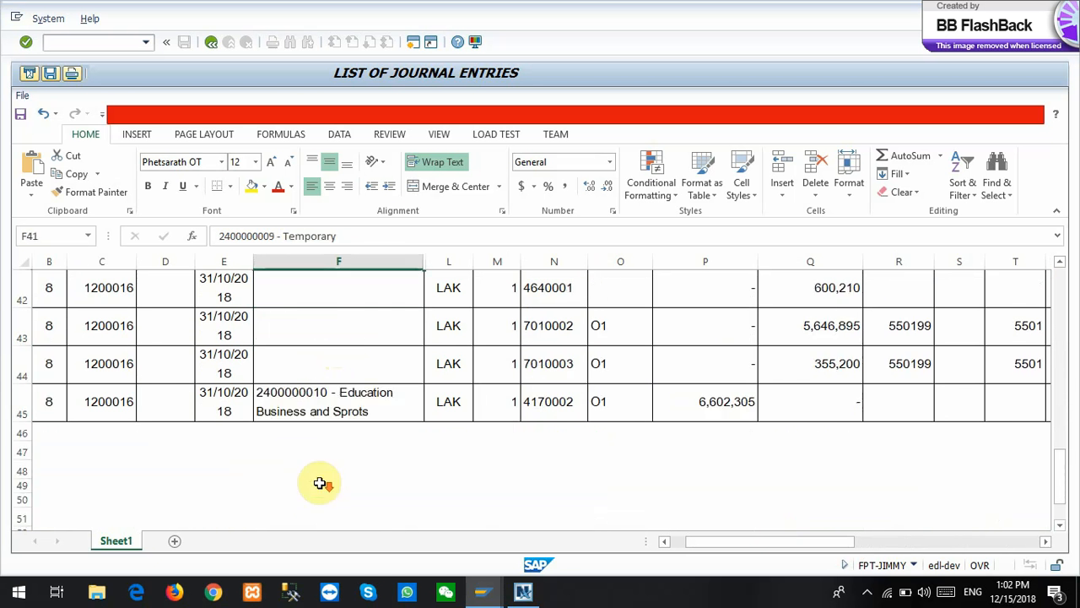
pyautogui.click(310, 418)
pyautogui.scroll(10, 386, 475)
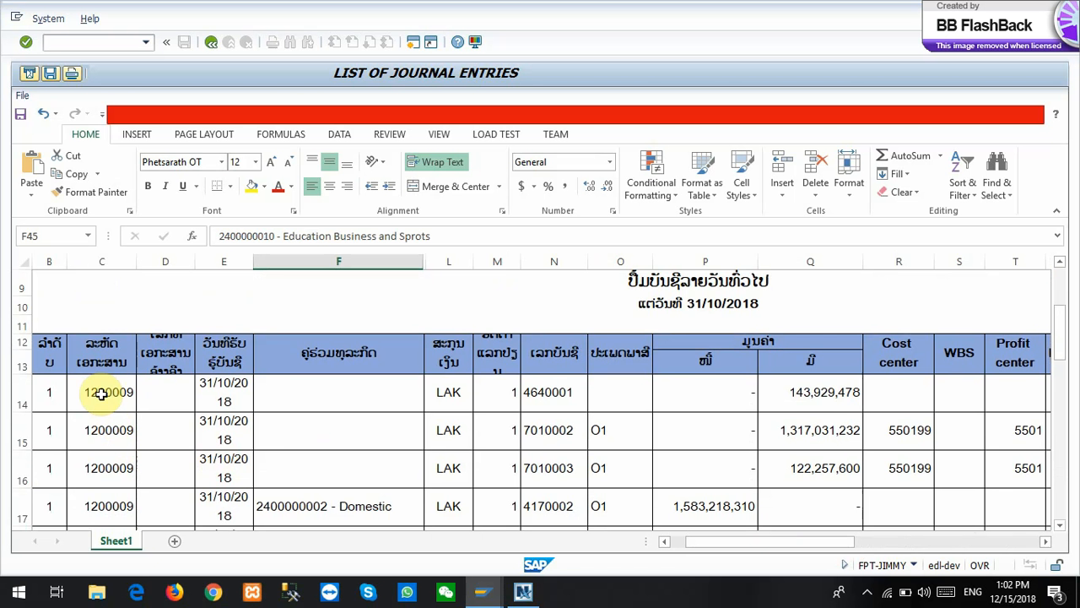
# Copy the first document's number from cell C14 and open the Accounting Voucher report in a new session
pyautogui.click(101, 393)
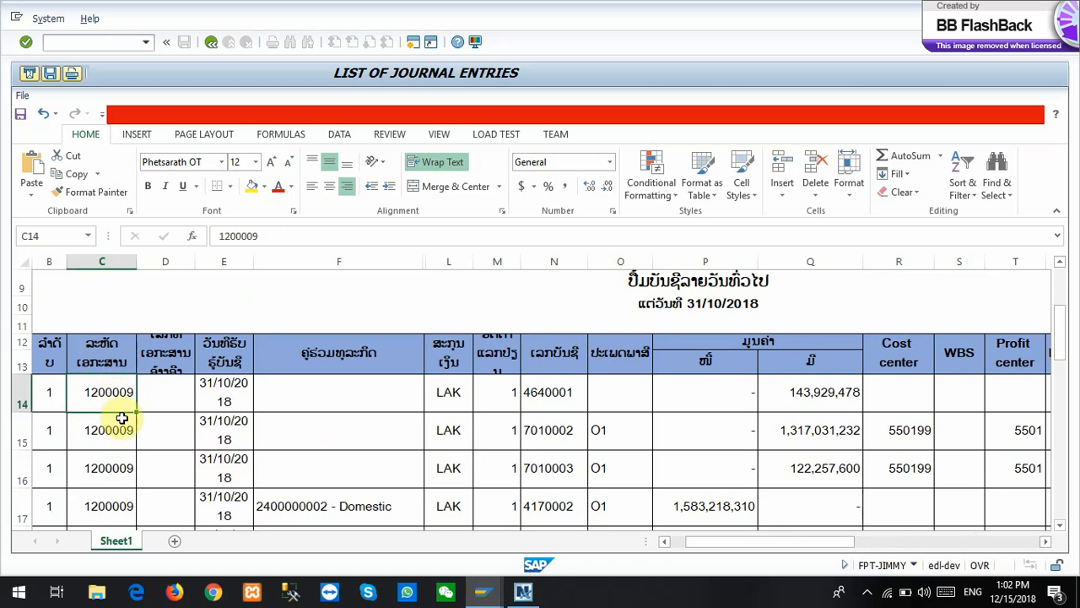
pyautogui.hotkey('ctrl', 'c')
pyautogui.click(87, 42)
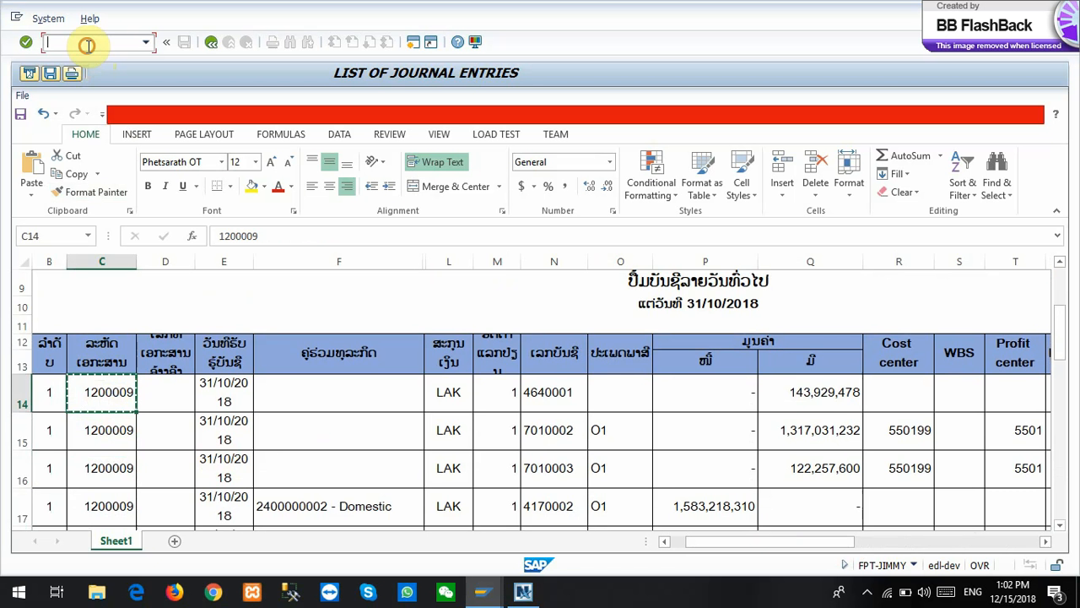
pyautogui.write('/')
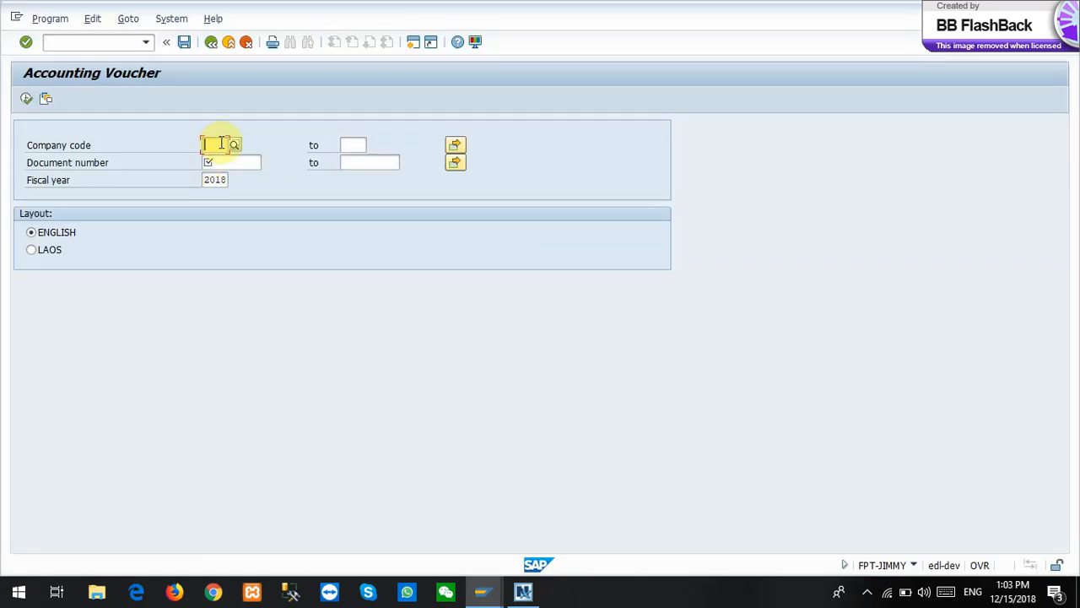
# Set the voucher report's company code to 55 and the starting document number to 1200009
pyautogui.click(218, 143)
pyautogui.click(218, 184)
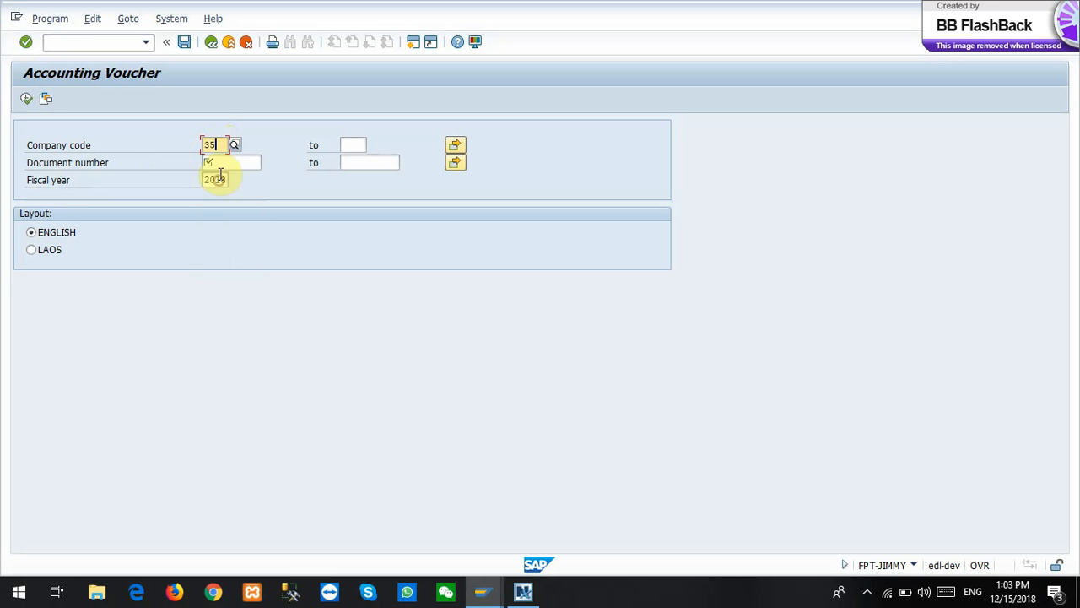
pyautogui.write('55')
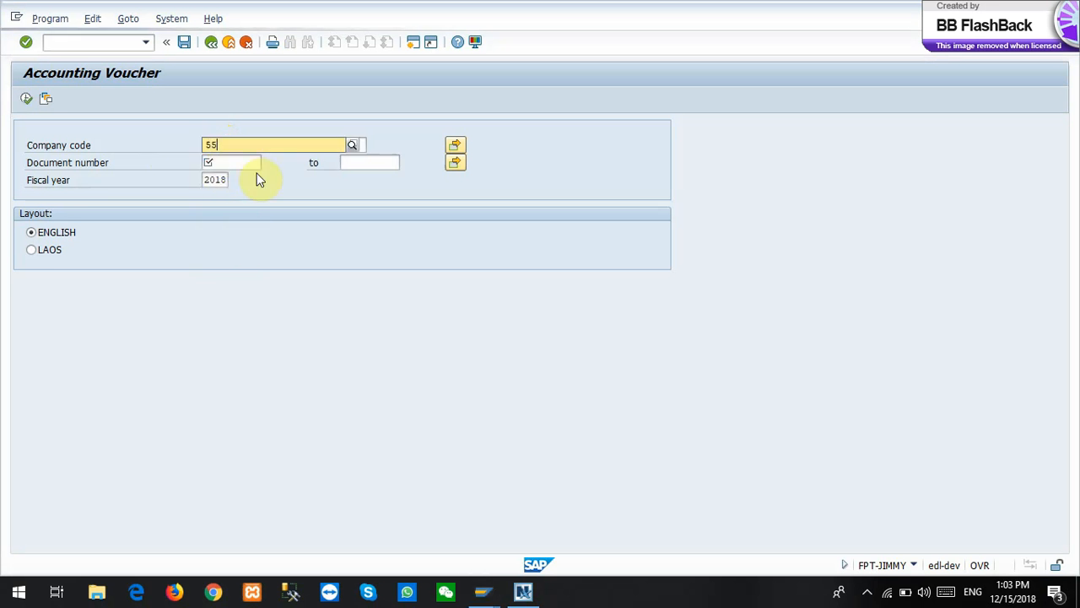
pyautogui.click(236, 184)
pyautogui.click(221, 161)
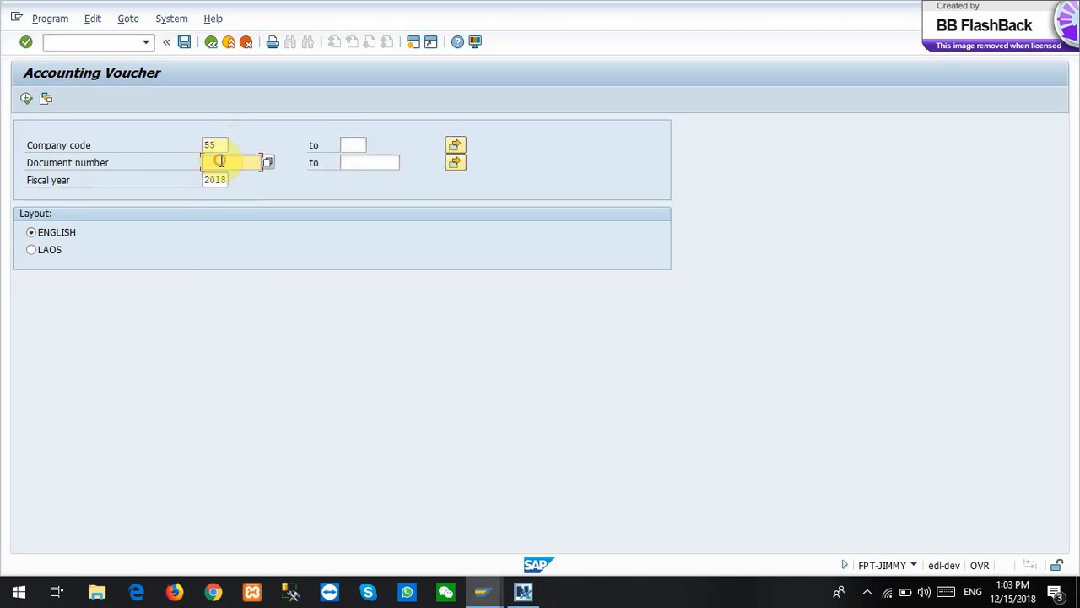
pyautogui.hotkey('ctrl', 'v')
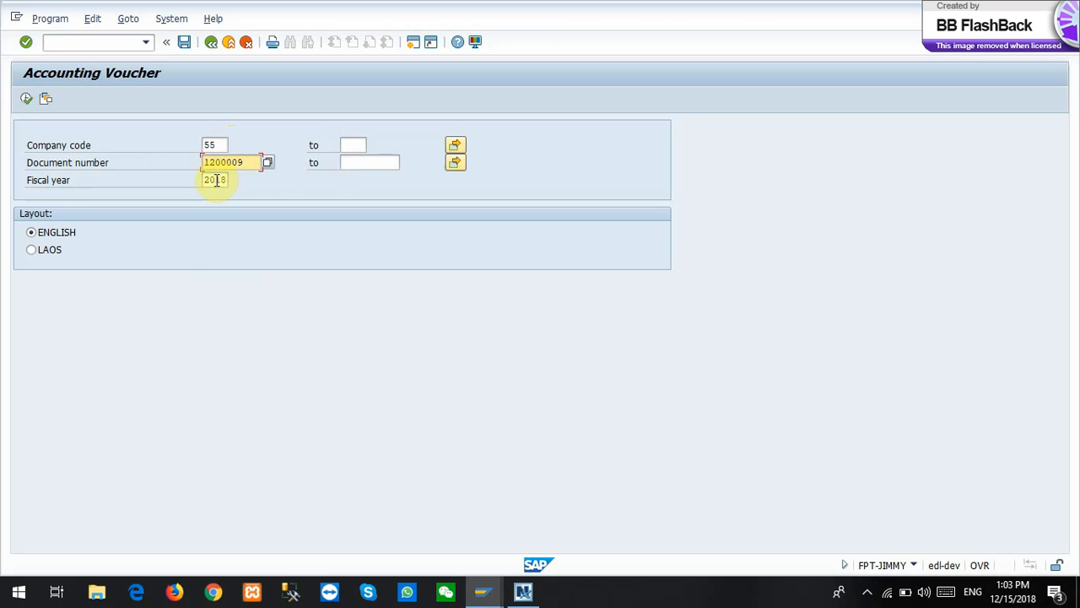
# Copy the last document number, 1200016, from the journal entries list into the upper limit of the voucher's document range
pyautogui.click(348, 163)
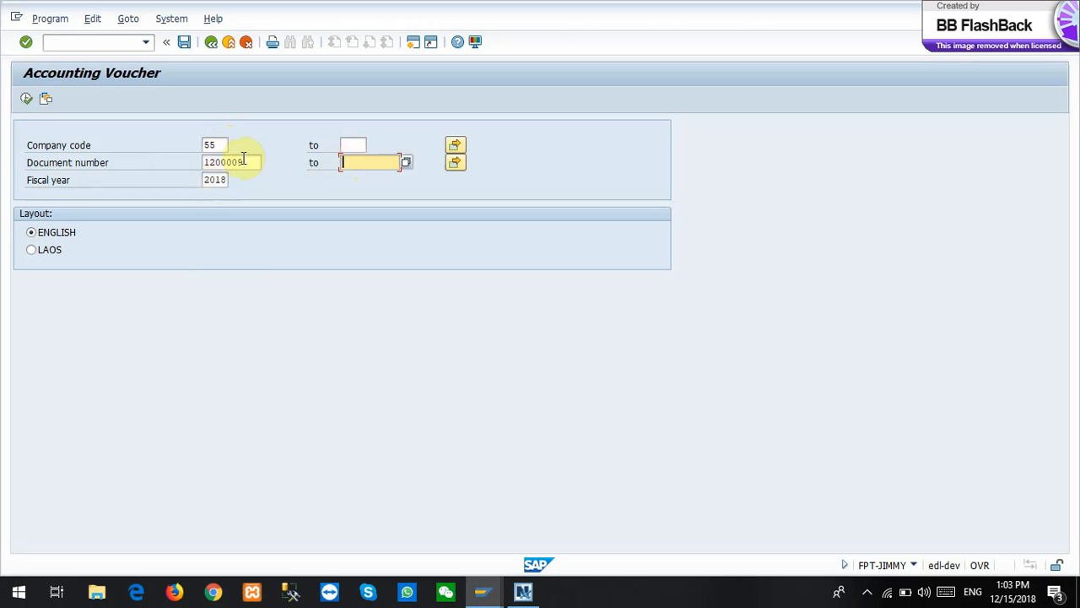
pyautogui.hotkey('alt', 'Tab')
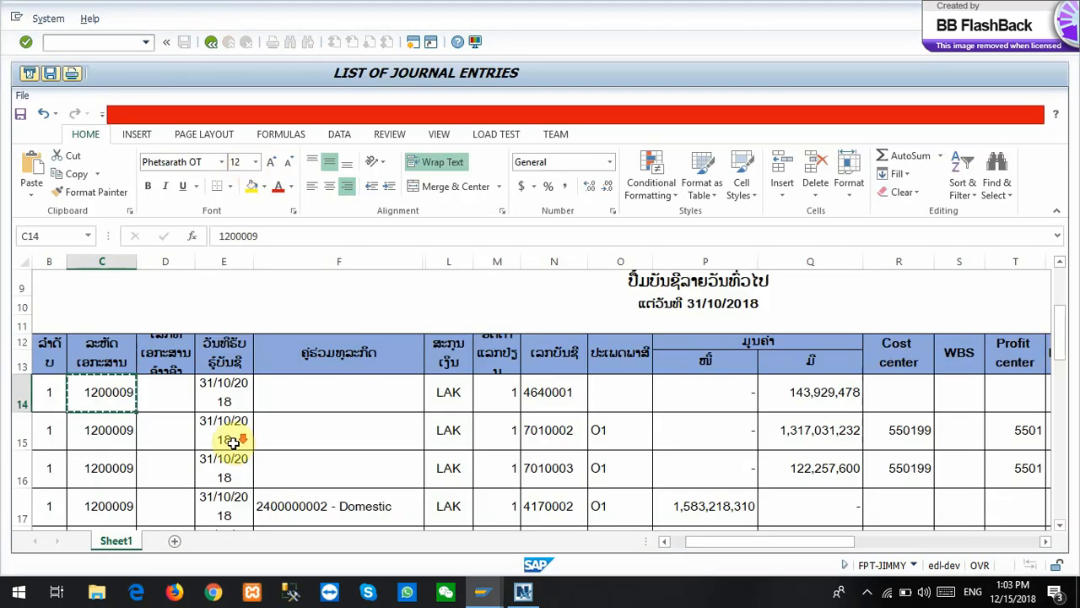
pyautogui.scroll(-3, 221, 434)
pyautogui.scroll(-7, 221, 435)
pyautogui.click(131, 399)
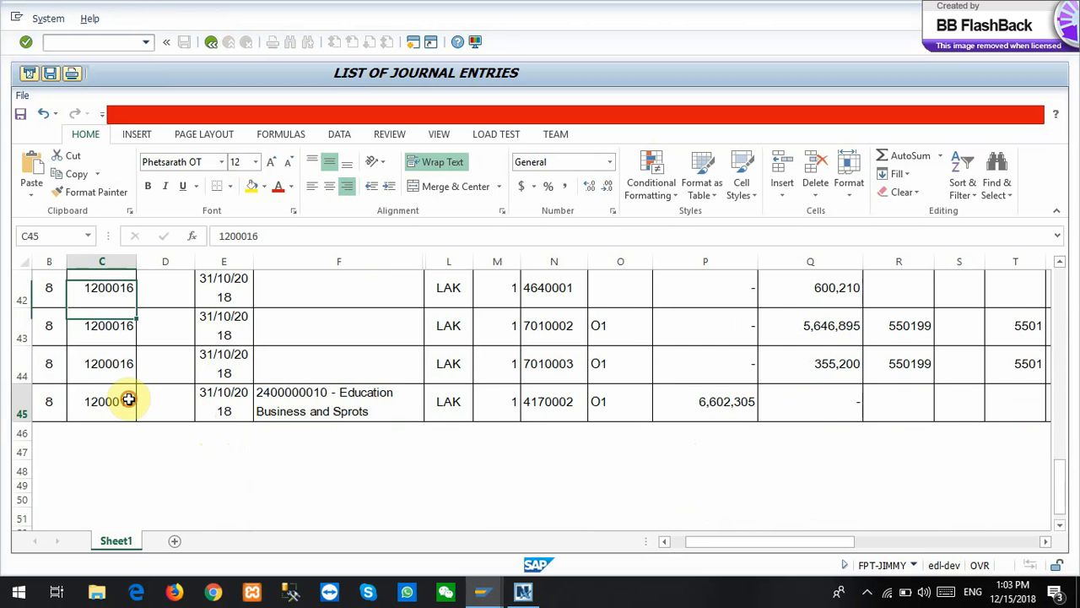
pyautogui.hotkey('ctrl', 'c')
pyautogui.hotkey('alt', 'Tab')
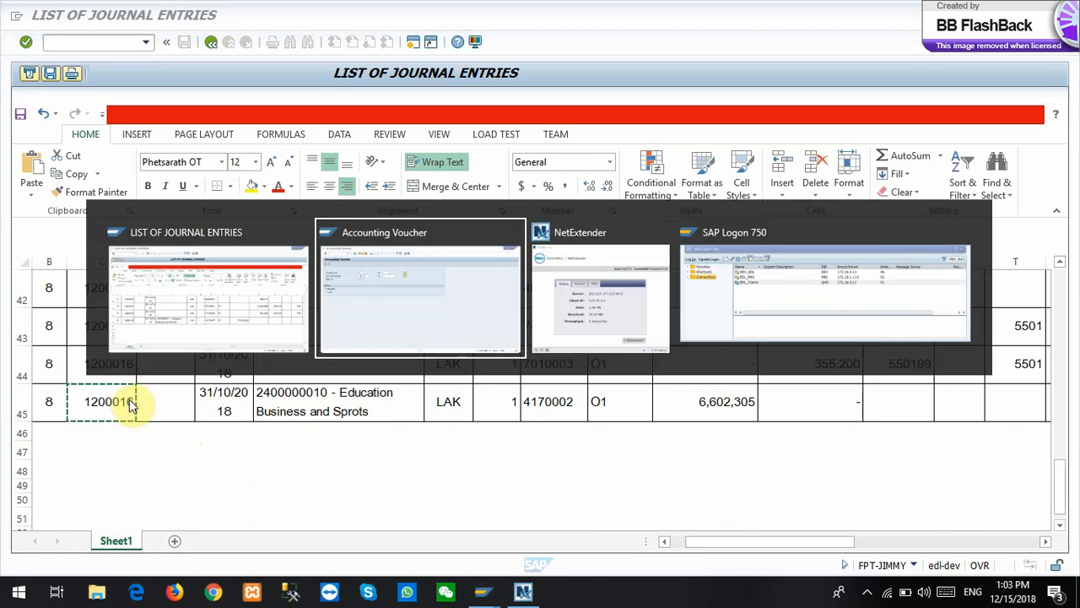
pyautogui.hotkey('ctrl', 'v')
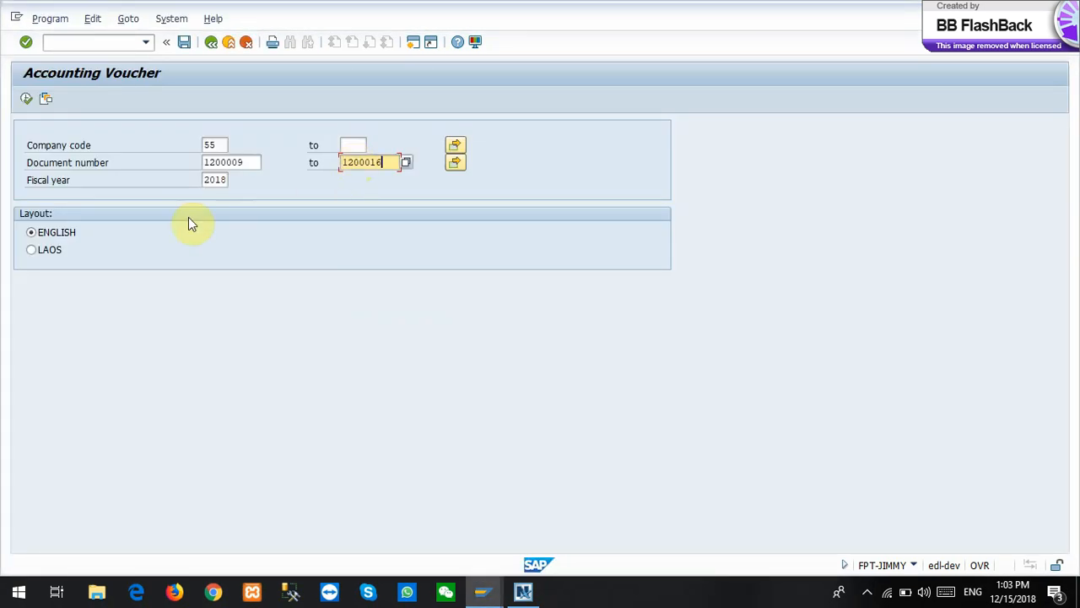
# Run the accounting voucher in the Laos layout and open its print preview with output device LP01
pyautogui.click(49, 249)
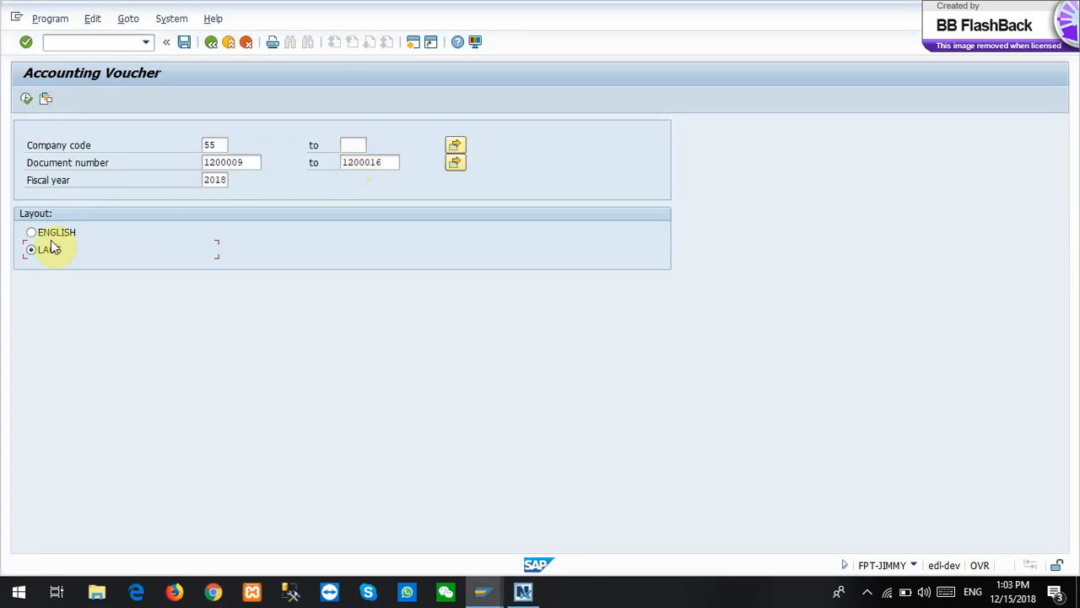
pyautogui.click(26, 99)
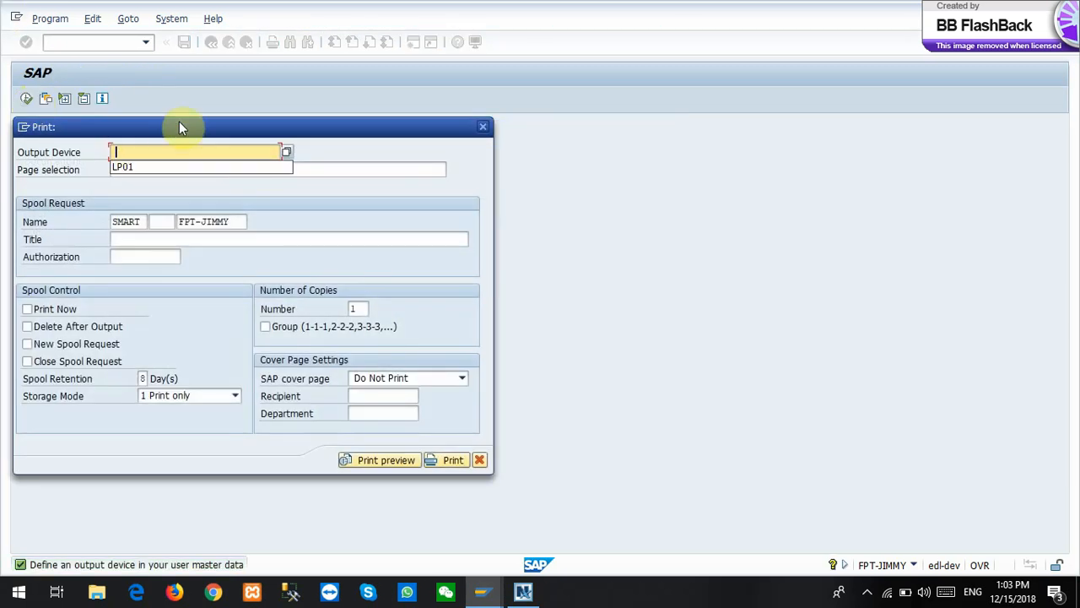
pyautogui.click(189, 167)
pyautogui.click(383, 459)
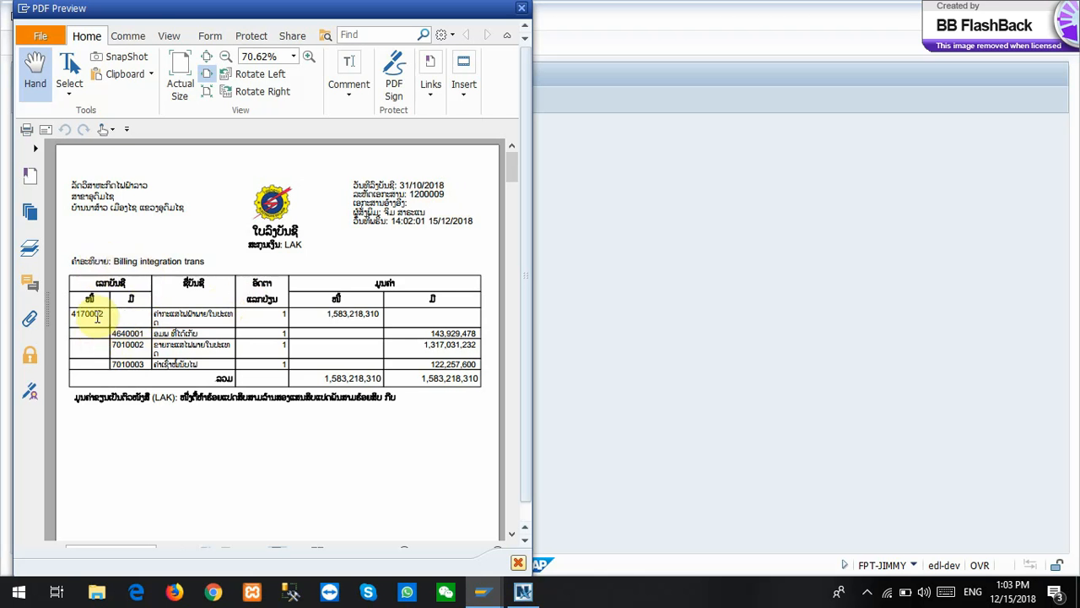
# Check the accounts, account names and debit and credit amounts on the first voucher in the PDF preview
pyautogui.moveTo(71, 313); pyautogui.dragTo(103, 314)
pyautogui.click(124, 340)
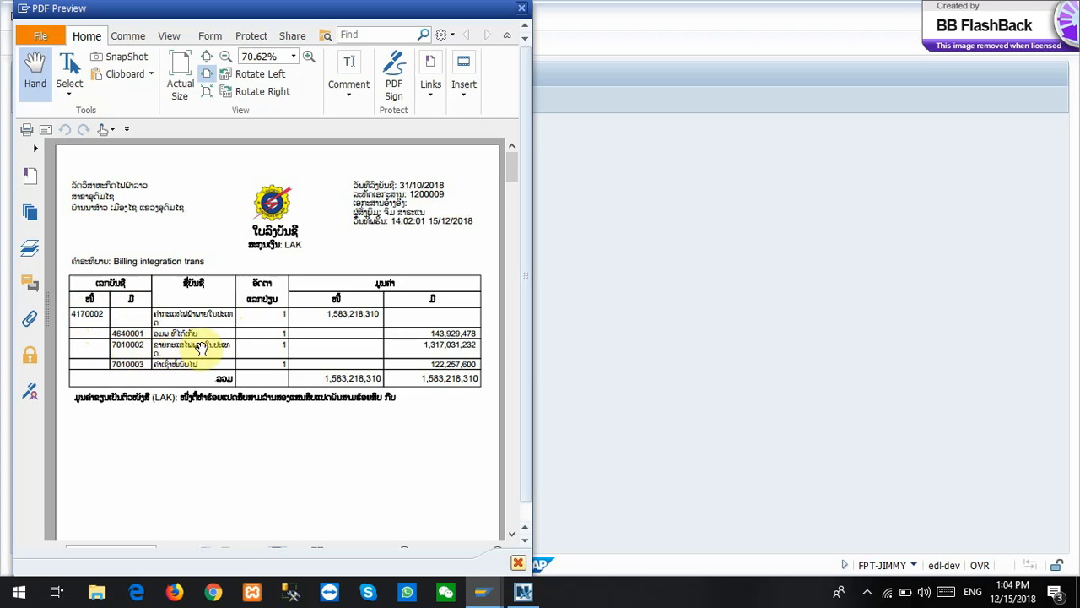
pyautogui.moveTo(154, 345); pyautogui.dragTo(184, 354)
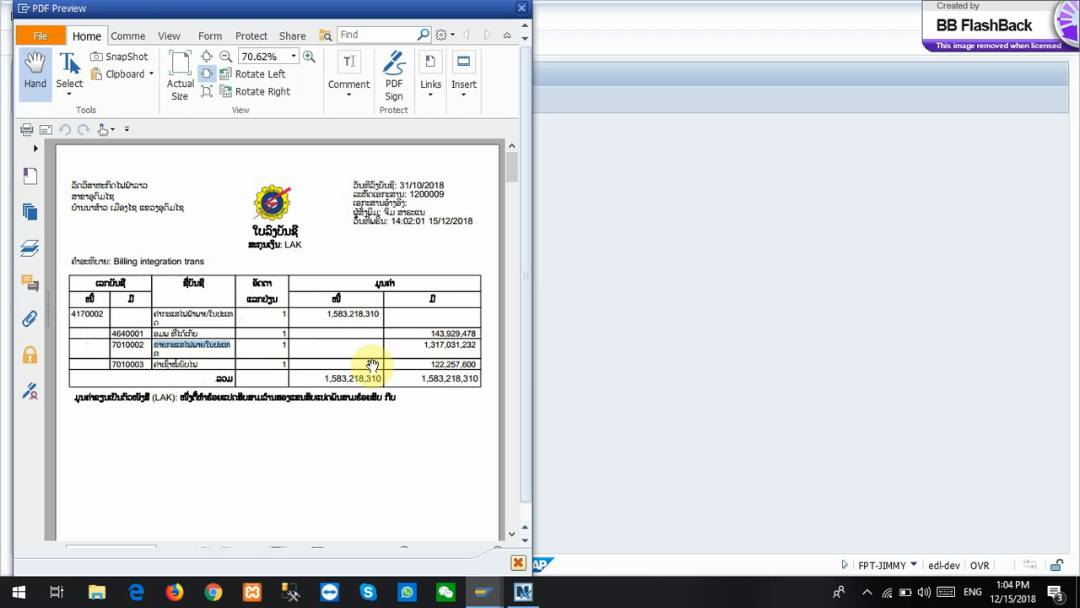
pyautogui.click(442, 339)
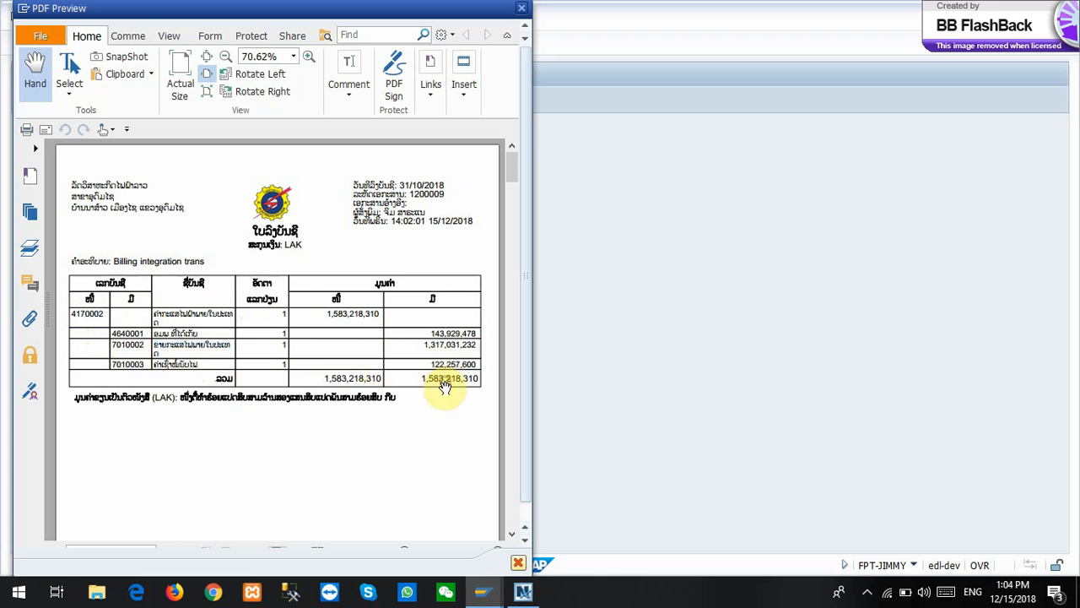
# Review the remaining billing vouchers in the PDF preview, checking their accounts and debit and credit totals, and close the preview
pyautogui.scroll(-3, 348, 391)
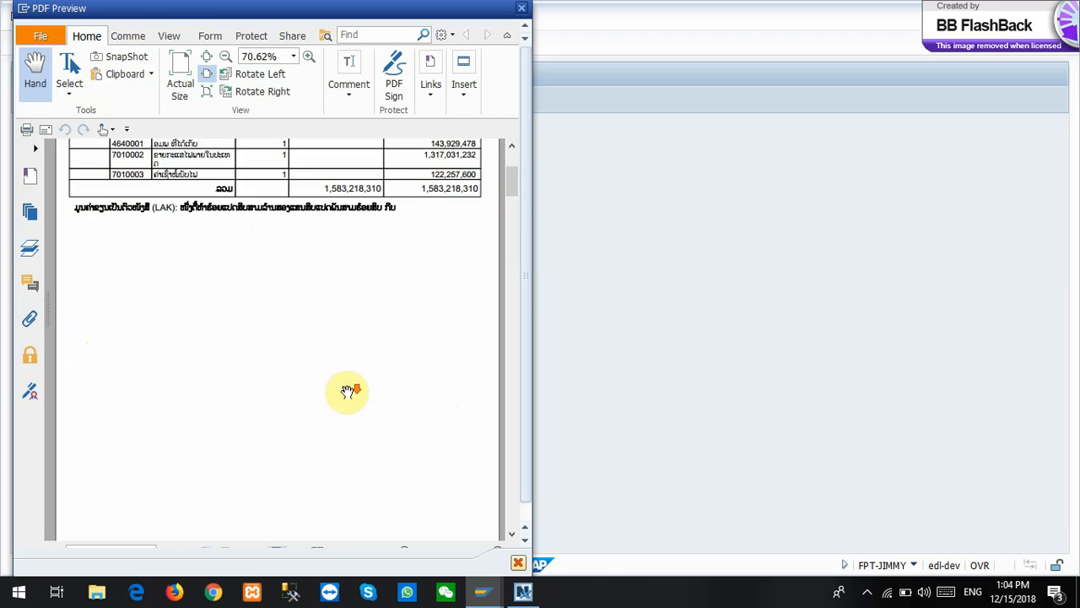
pyautogui.scroll(-8, 347, 391)
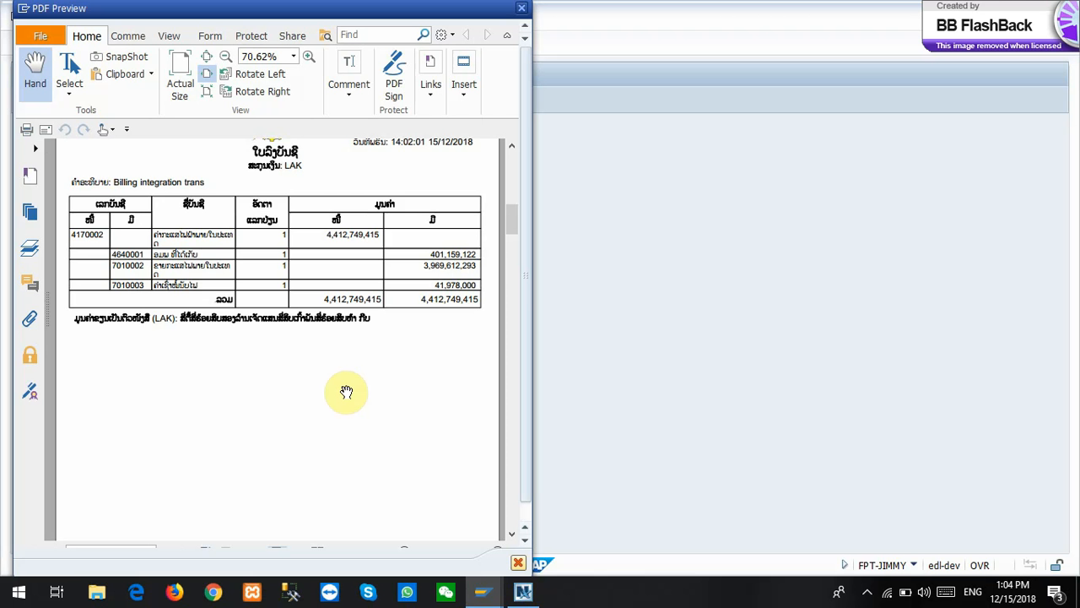
pyautogui.scroll(1, 346, 391)
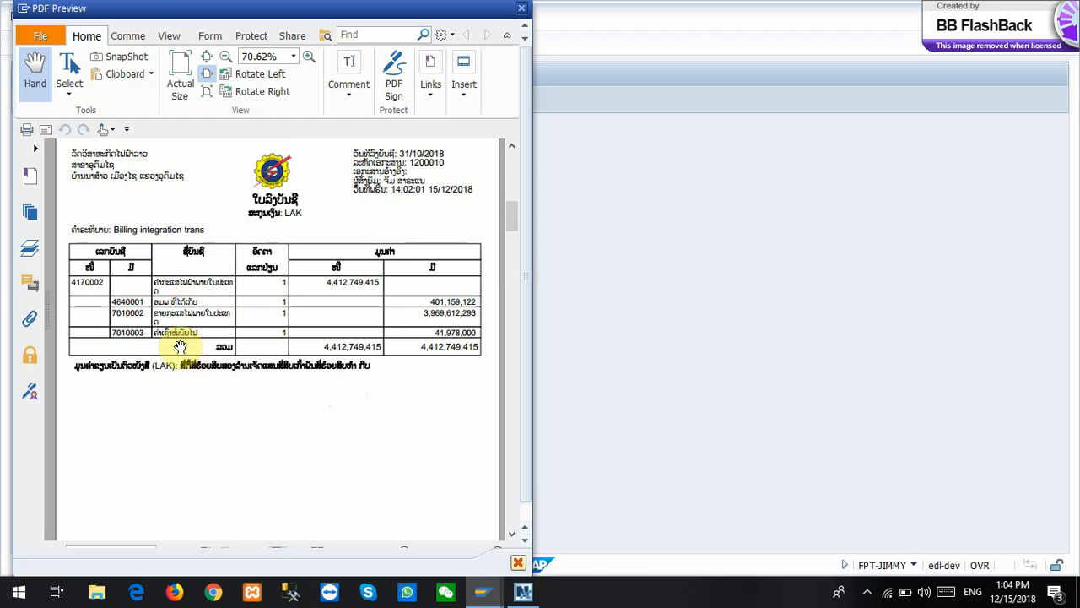
pyautogui.scroll(-14, 164, 367)
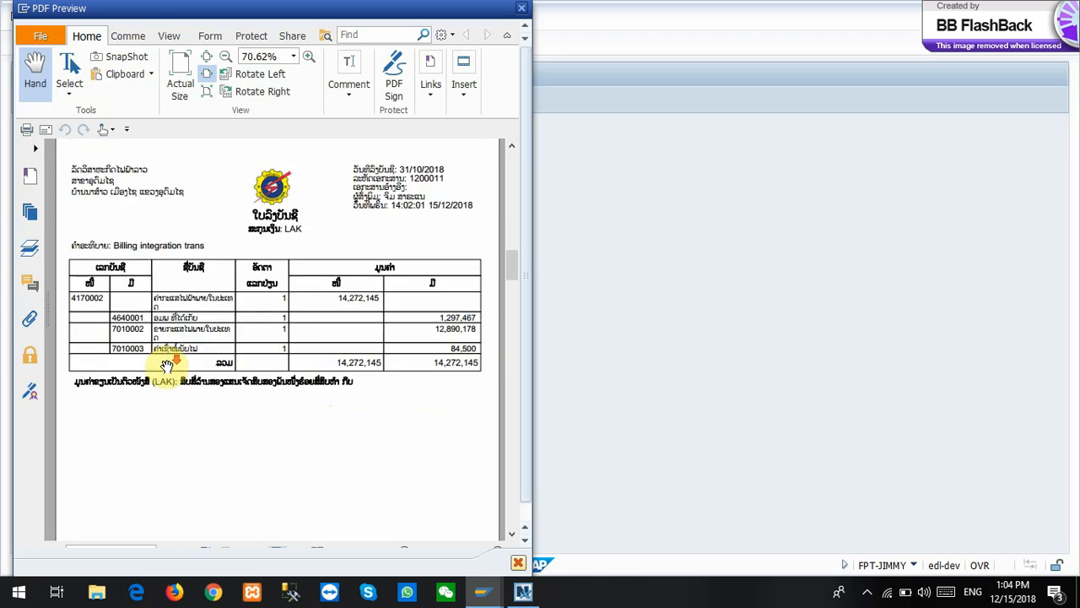
pyautogui.scroll(-20, 167, 366)
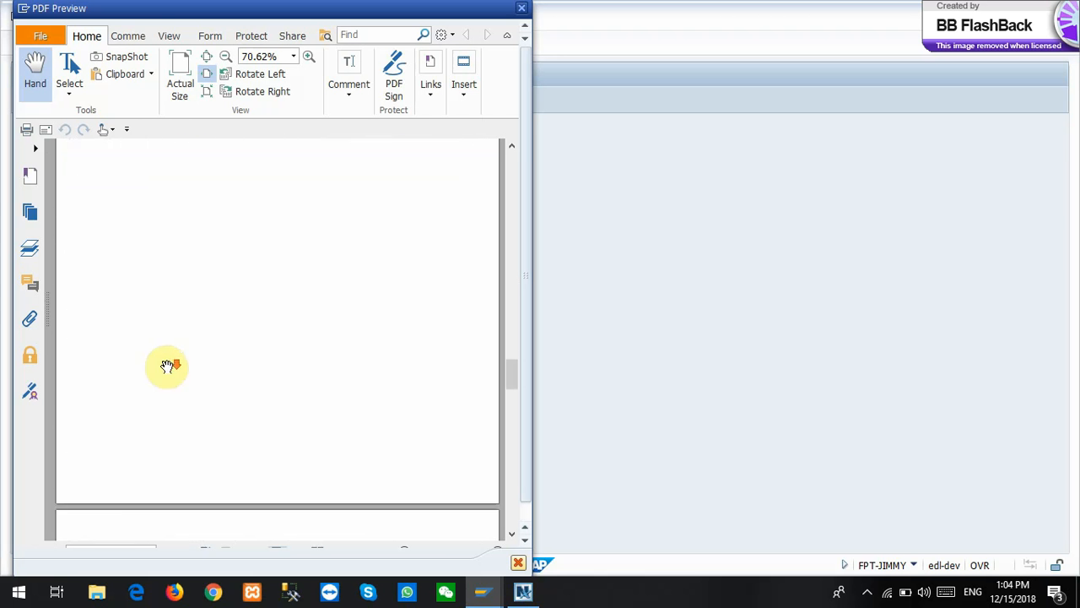
pyautogui.scroll(-20, 167, 366)
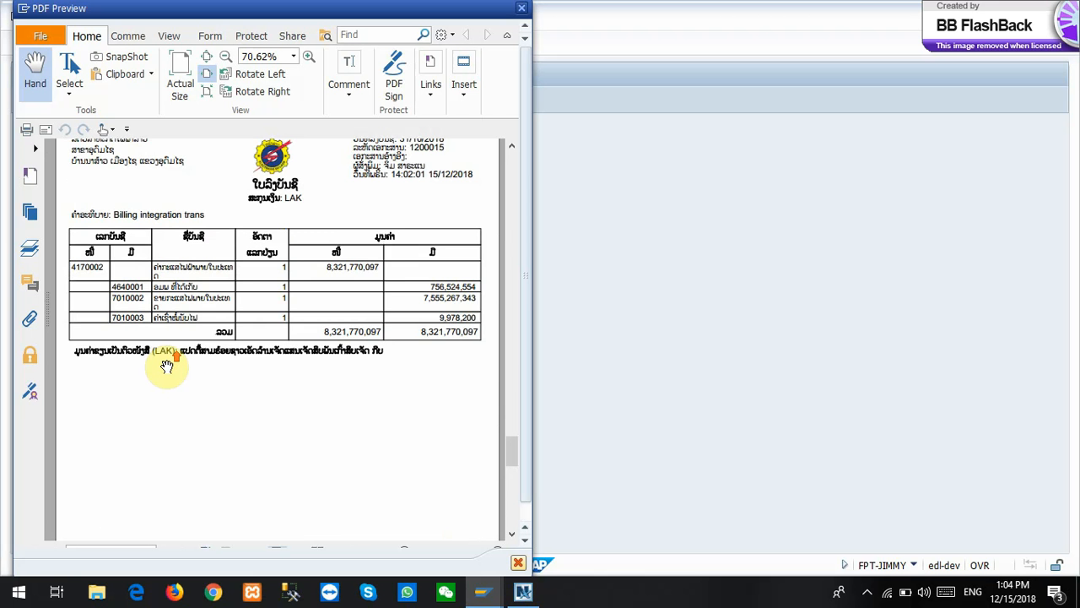
pyautogui.scroll(-10, 167, 366)
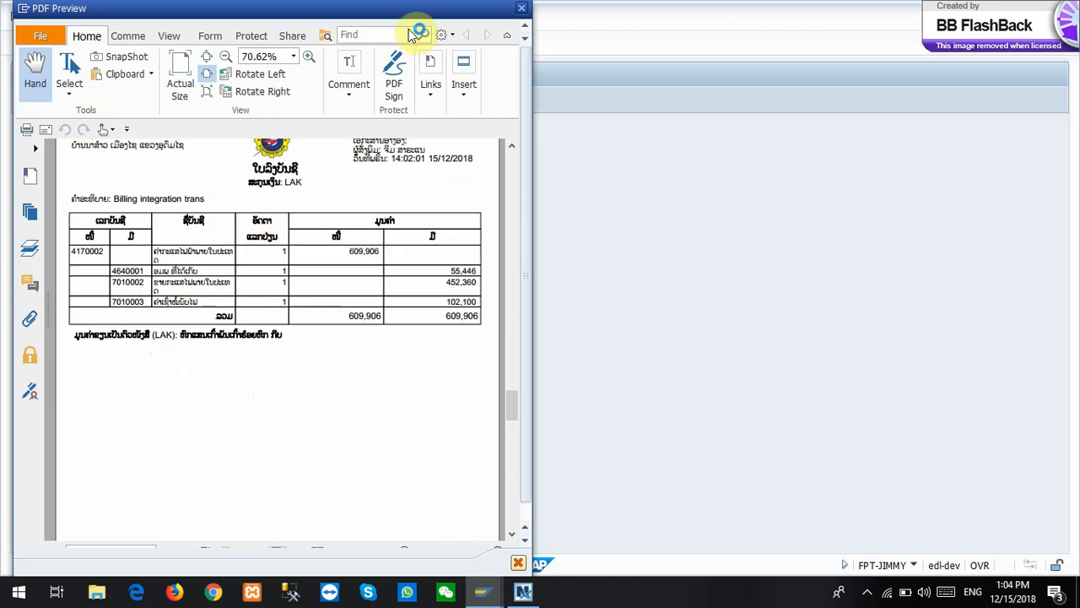
pyautogui.click(523, 7)
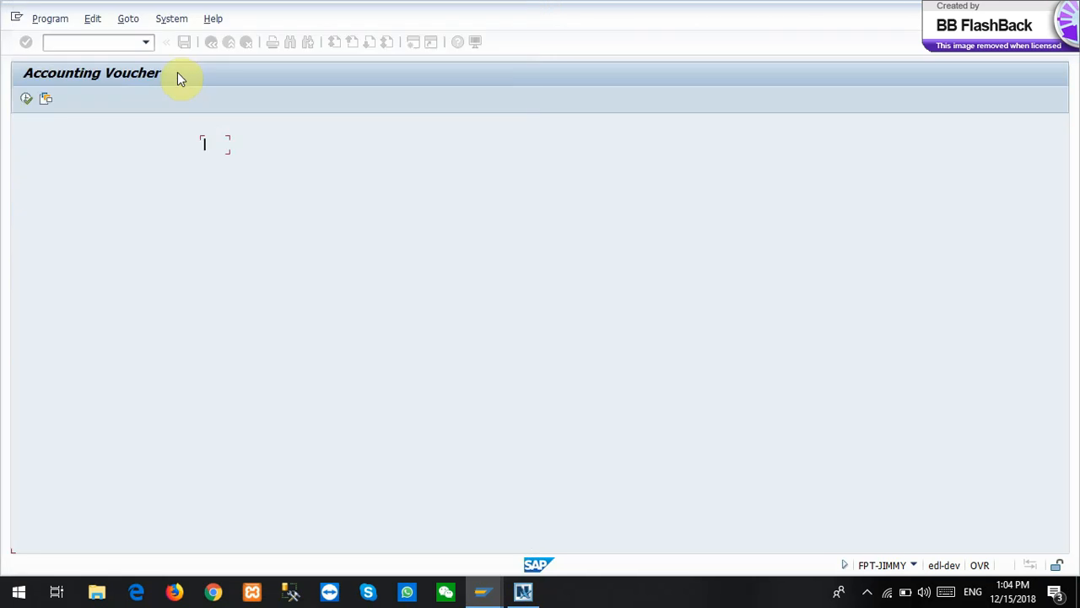
# Open the signature form table with the transaction /nze_signature and switch it to change mode
pyautogui.click(87, 42)
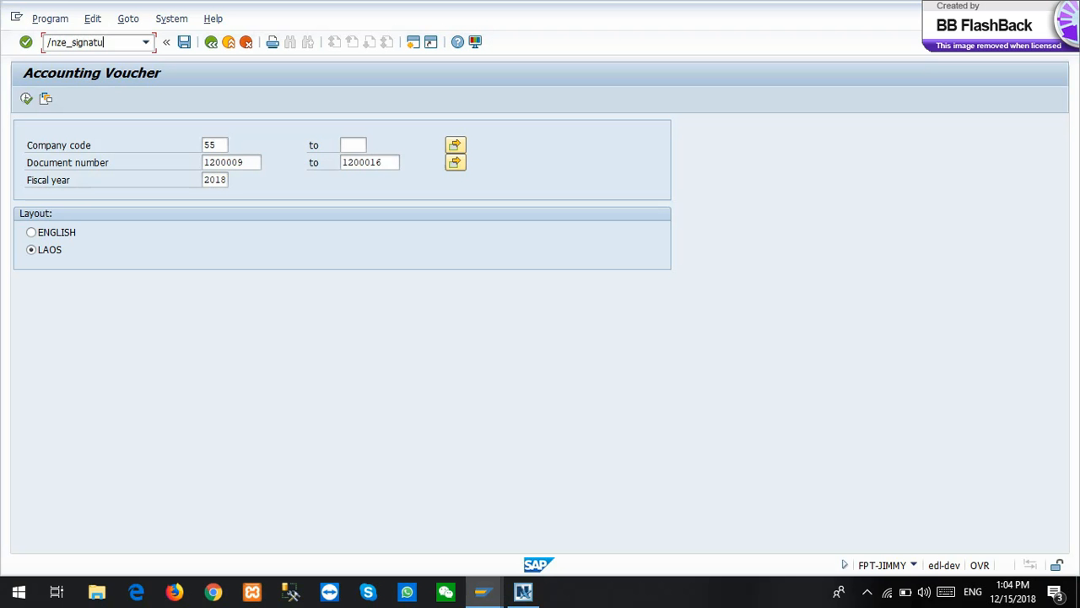
pyautogui.press('Return')
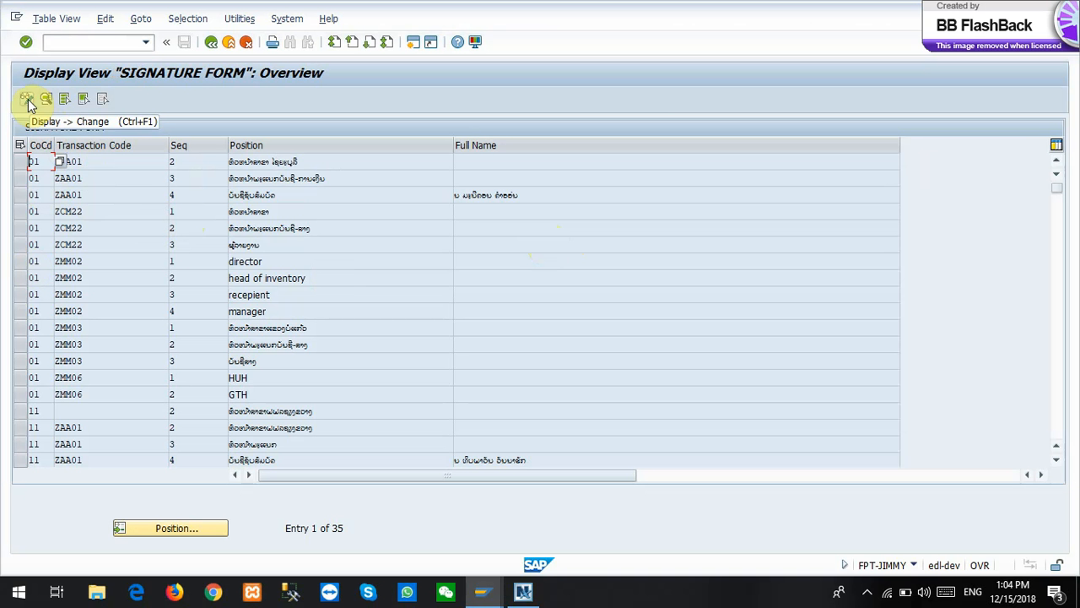
pyautogui.click(28, 102)
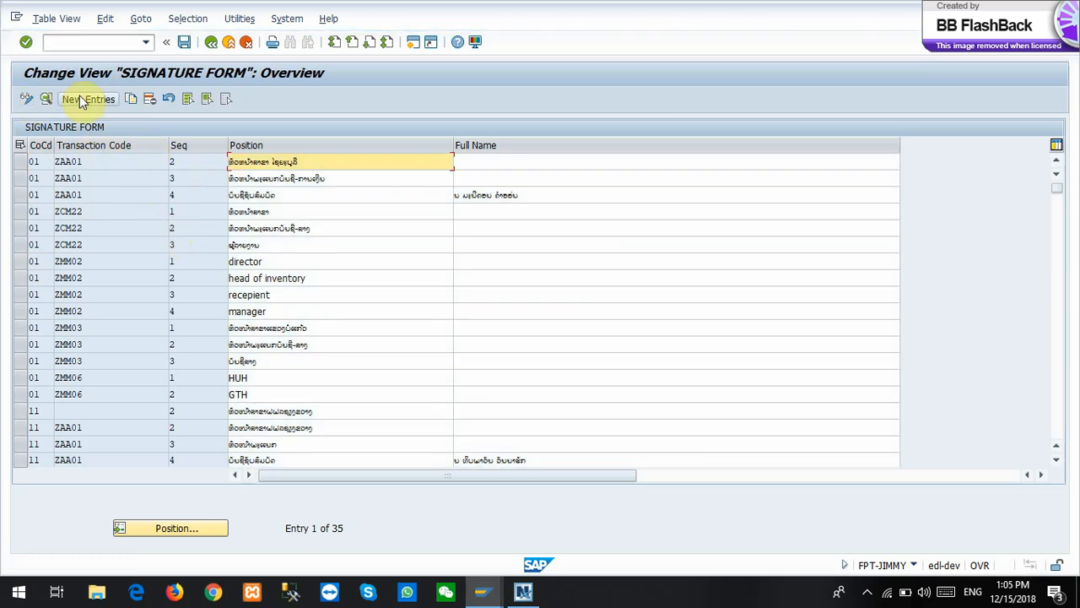
# Create a signature entry for company code 55, transaction code ZAR01, Seq 1, with the position ຫົວໜ້າສາຂາອຸດົມໄຊ
pyautogui.click(82, 99)
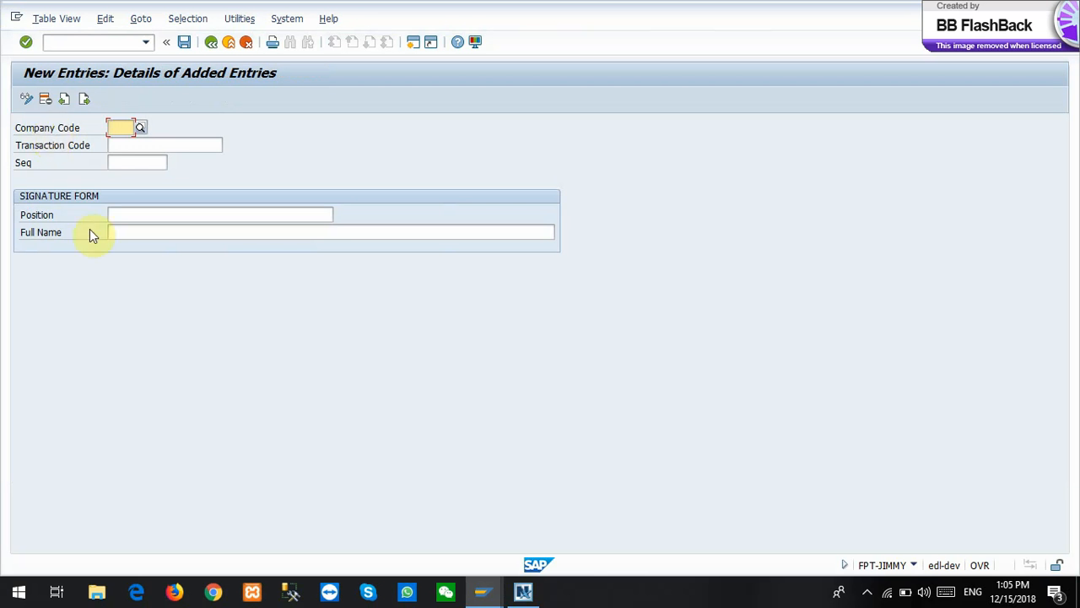
pyautogui.write('55')
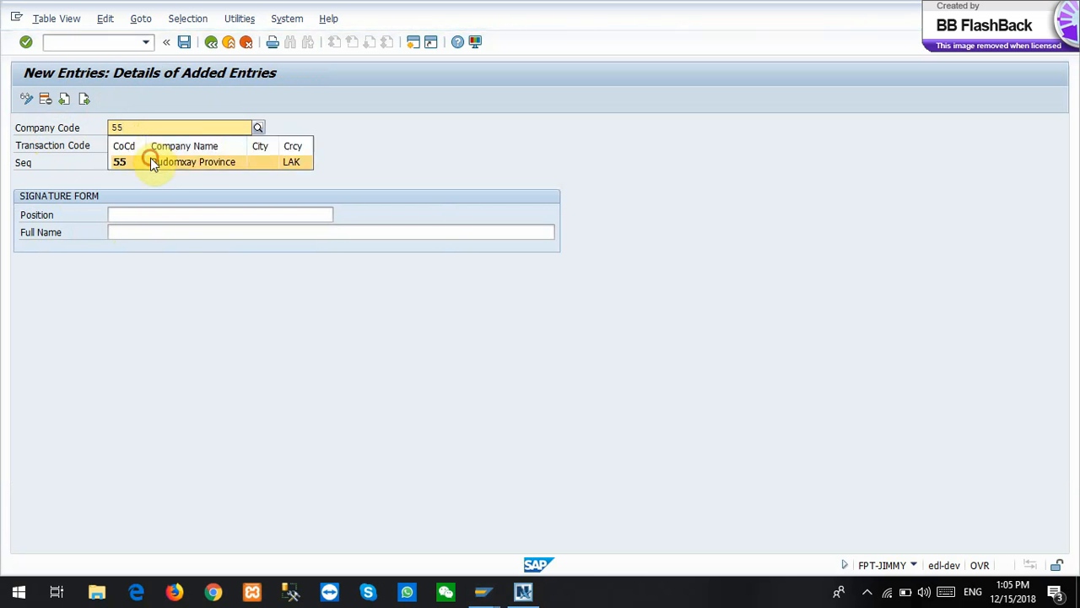
pyautogui.click(150, 159)
pyautogui.click(135, 145)
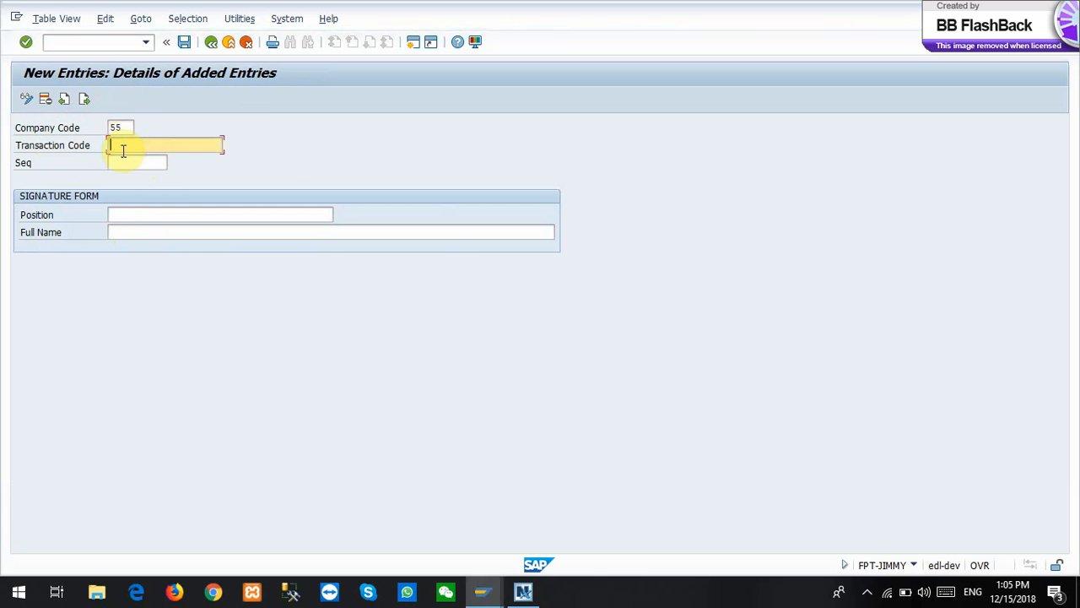
pyautogui.write('Z')
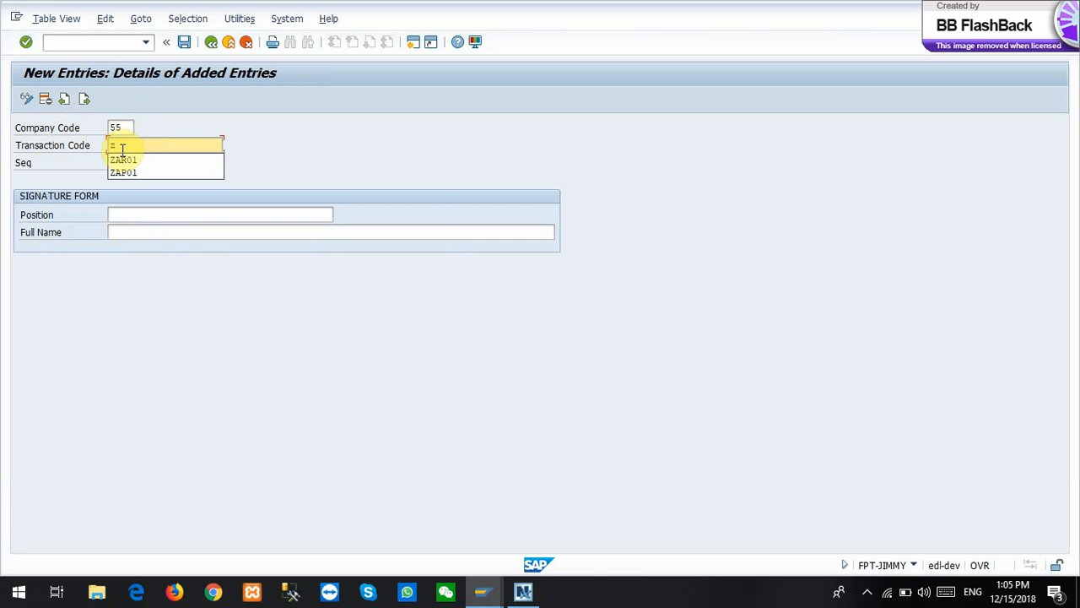
pyautogui.click(124, 160)
pyautogui.click(126, 162)
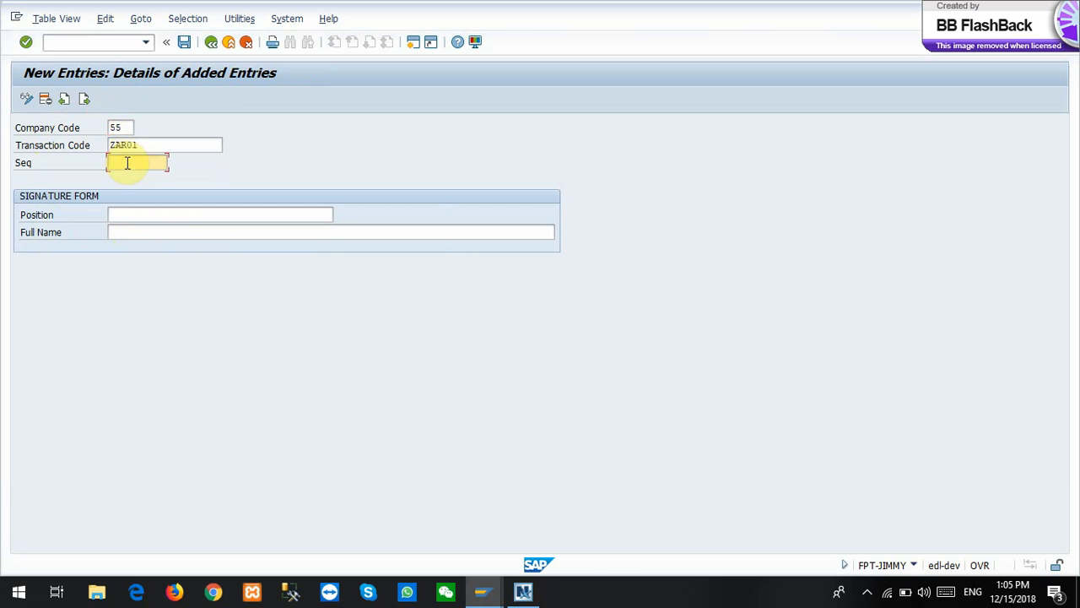
pyautogui.click(140, 212)
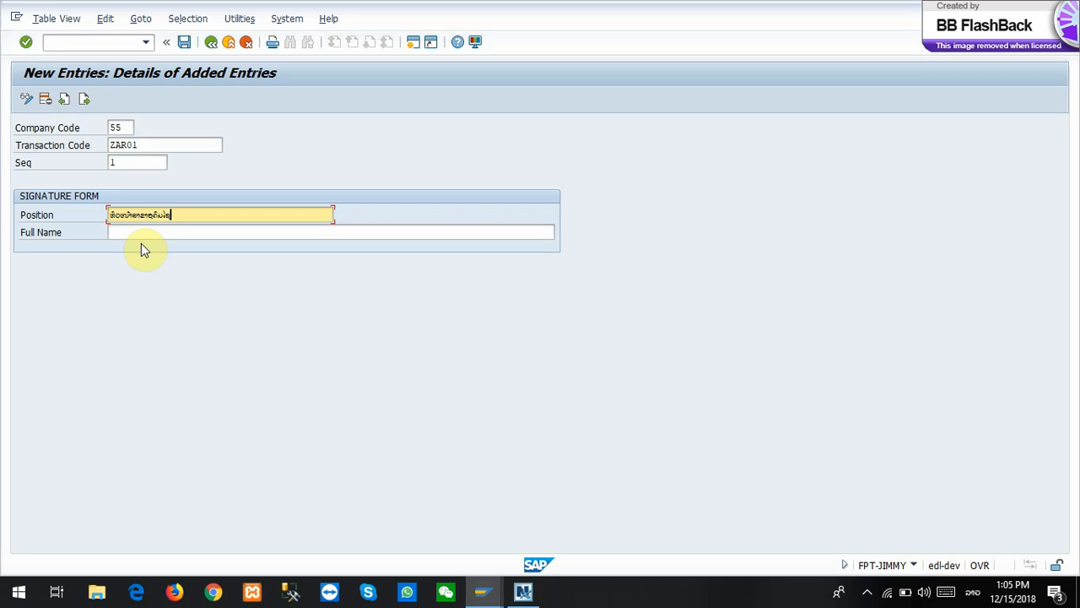
# Add another signature entry for company code 55, transaction code ZAR01, Seq 2, with the position ຫົວໜ້າບັນຊີການເງິນ
pyautogui.click(87, 99)
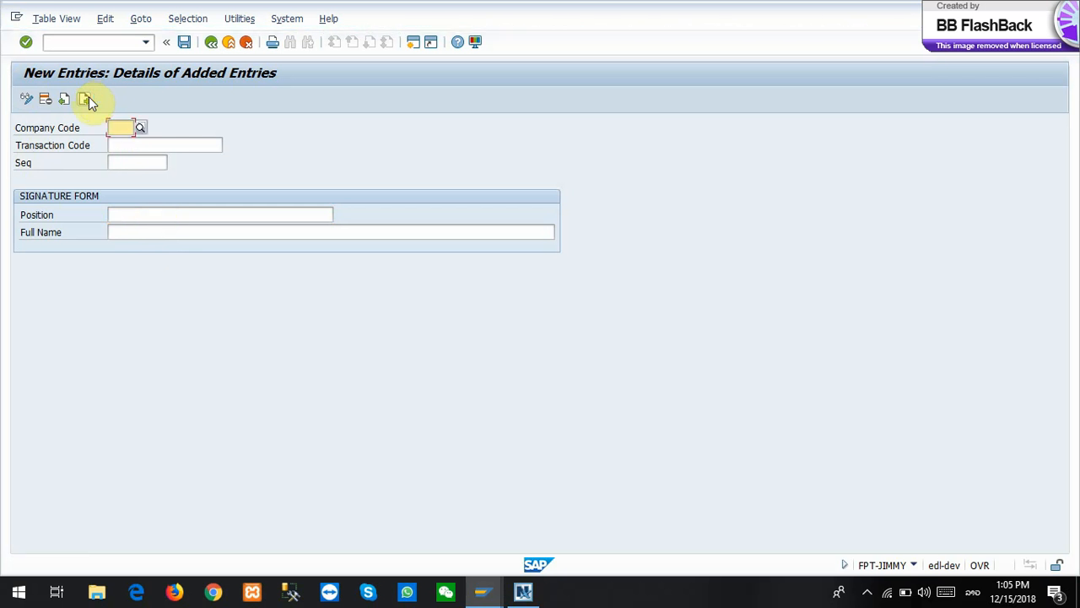
pyautogui.click(103, 128)
pyautogui.click(114, 141)
pyautogui.click(111, 146)
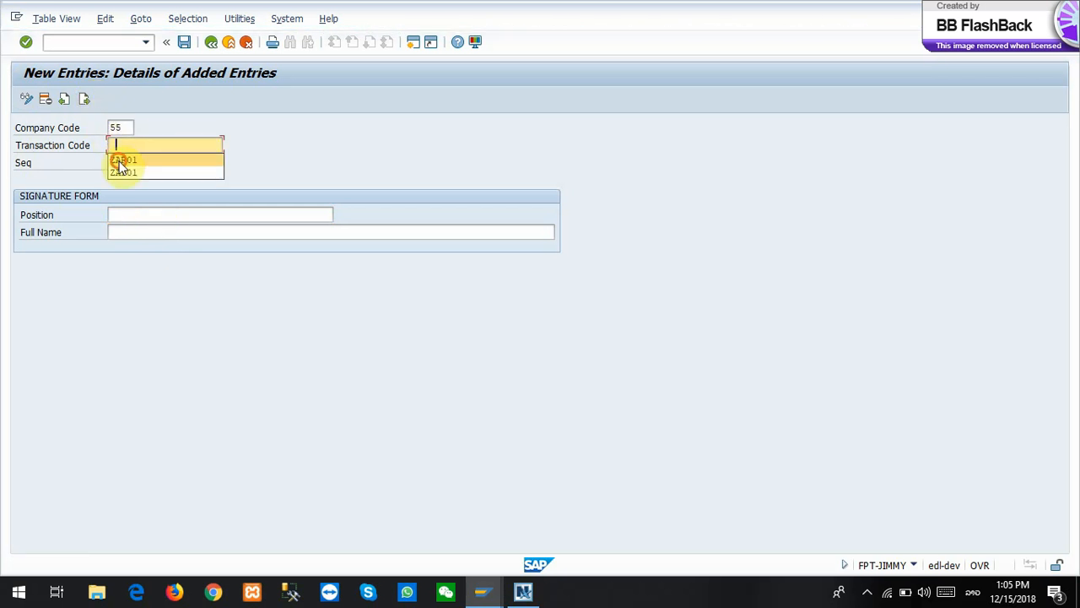
pyautogui.click(119, 161)
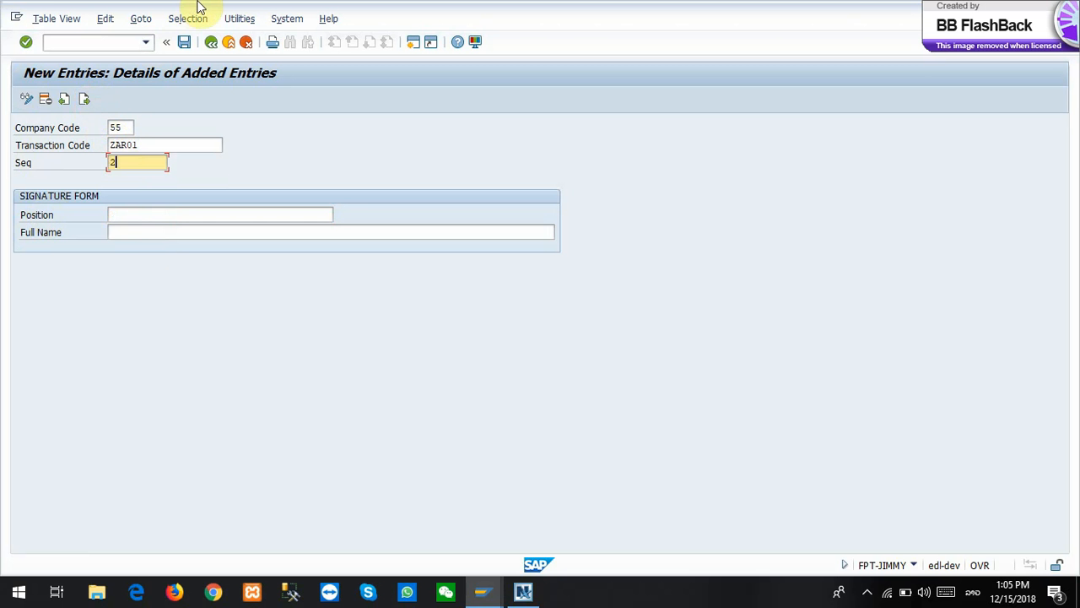
pyautogui.click(175, 221)
pyautogui.write('ຫ')
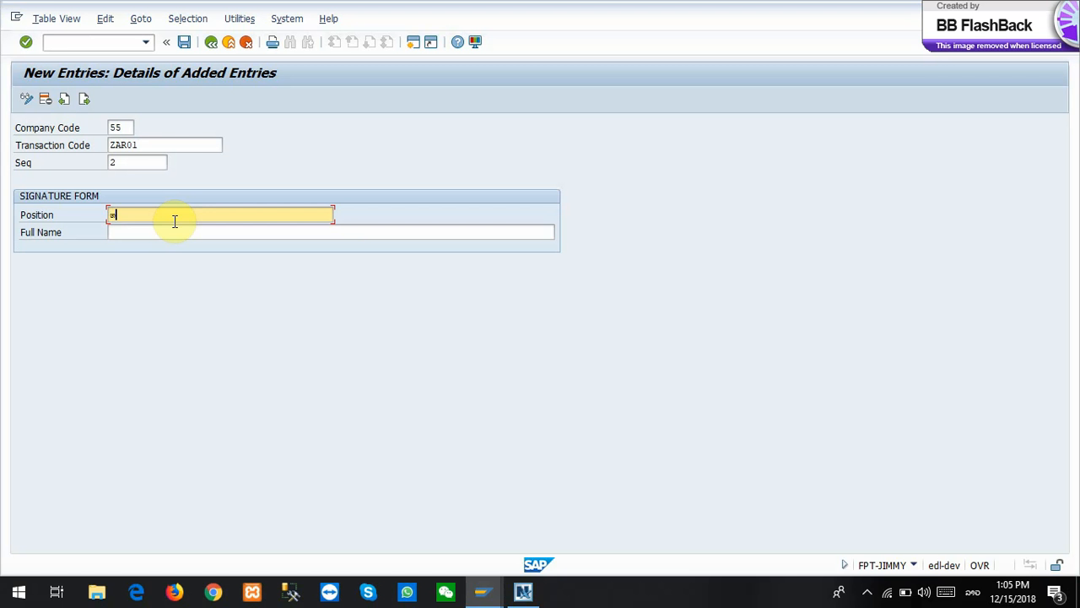
pyautogui.write('ົວໜ້າ')
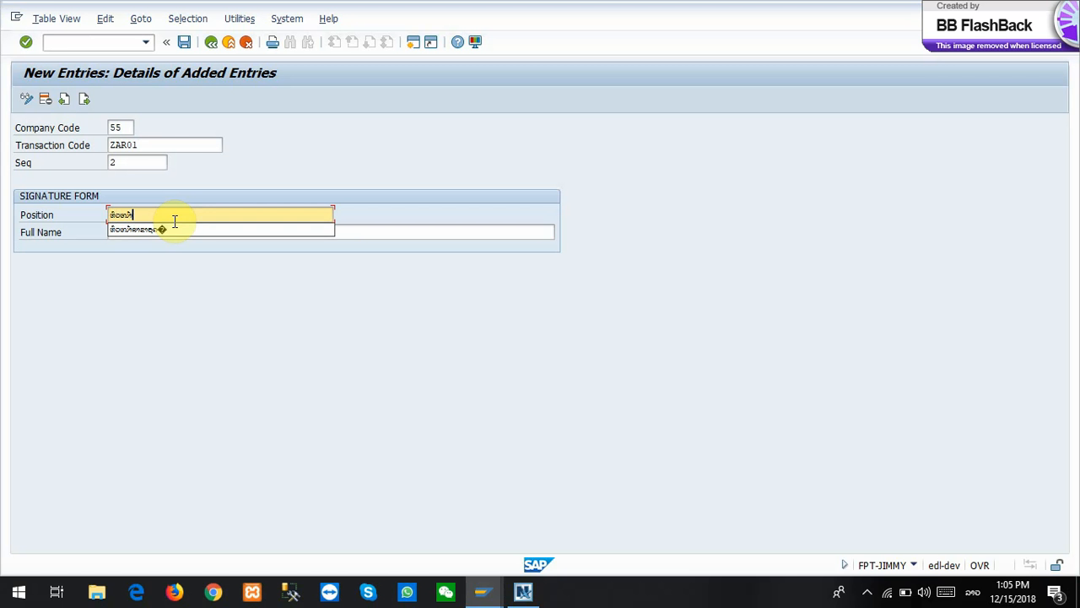
pyautogui.write('ບັນ')
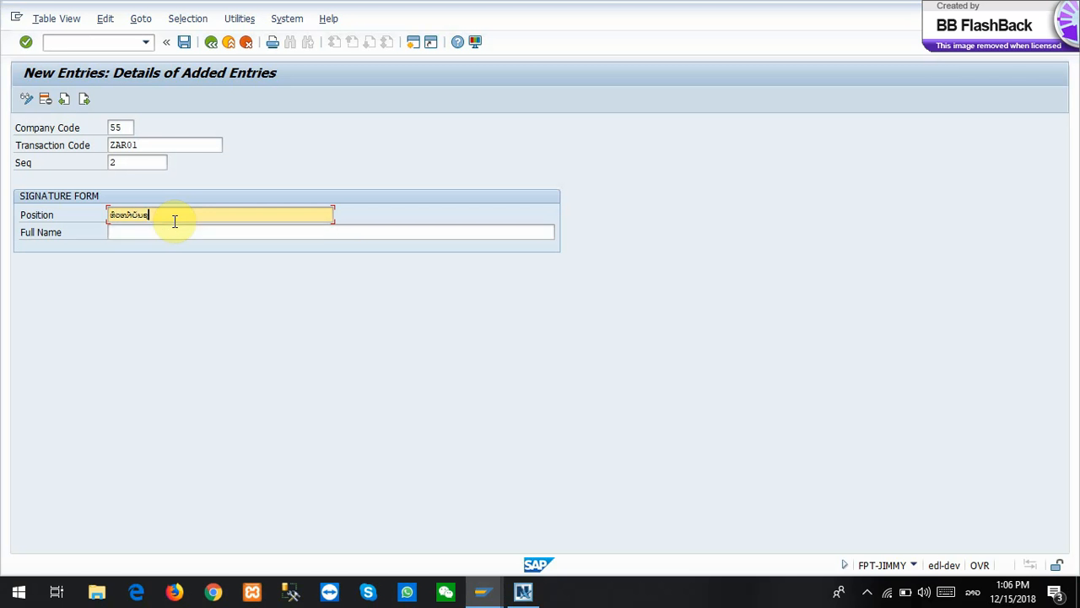
pyautogui.write('ຊີການເງິນ')
# Add a signature entry for company code 55, transaction code ZAR01, Seq 3, with the suggested Lao position title, and save the entries
pyautogui.click(86, 99)
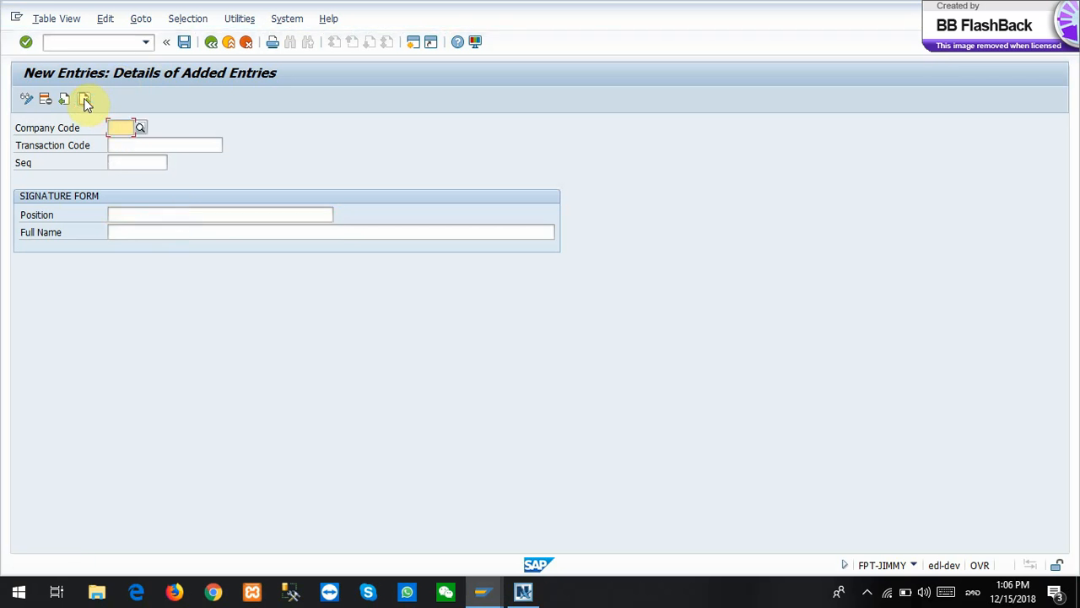
pyautogui.click(114, 128)
pyautogui.click(116, 145)
pyautogui.click(126, 159)
pyautogui.click(126, 161)
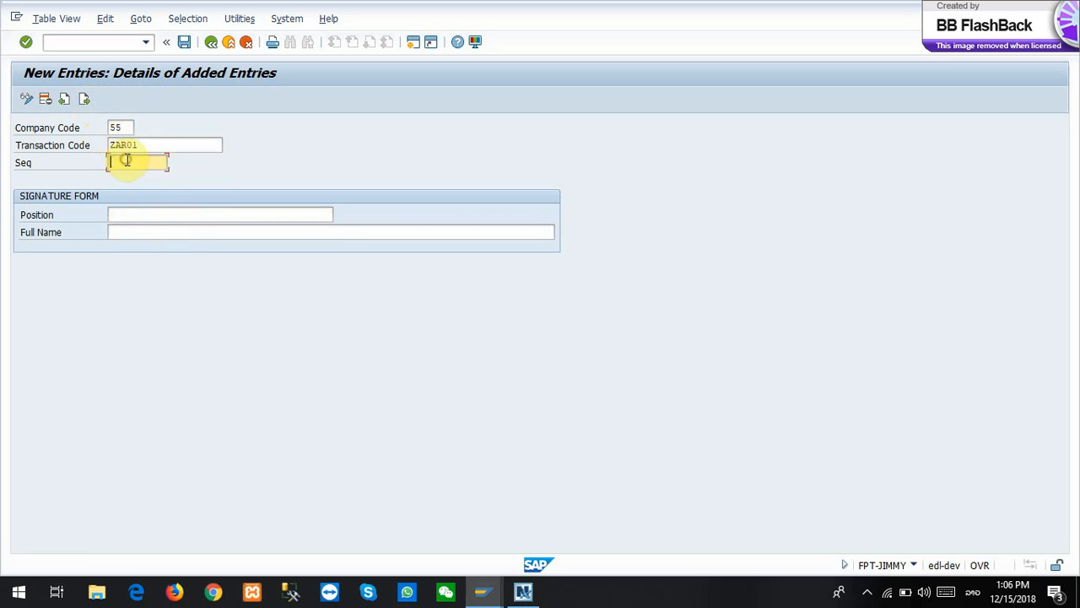
pyautogui.write('3')
pyautogui.click(139, 211)
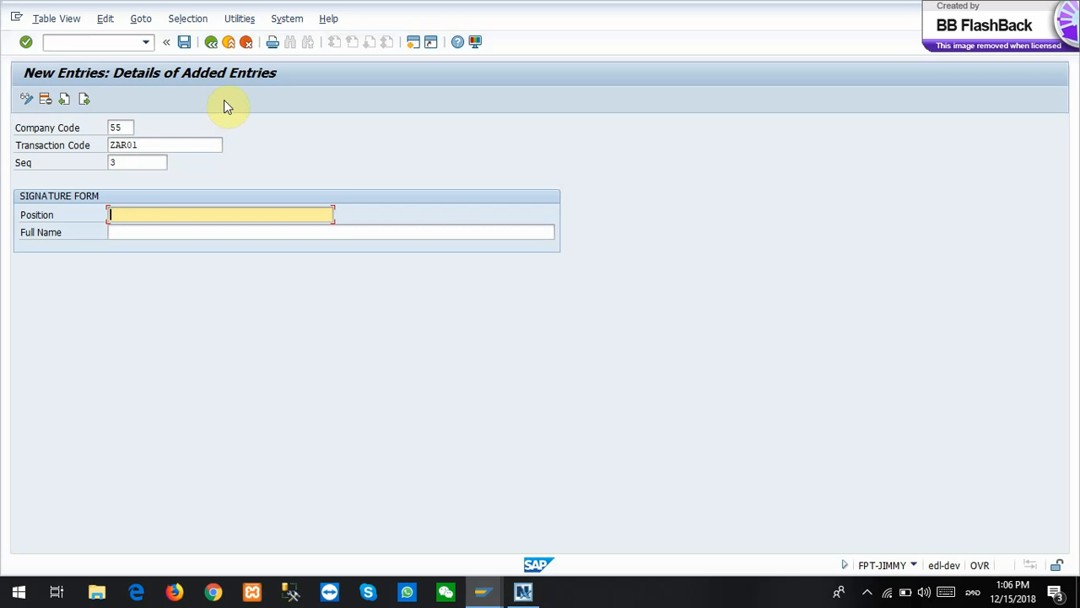
pyautogui.write('ប')
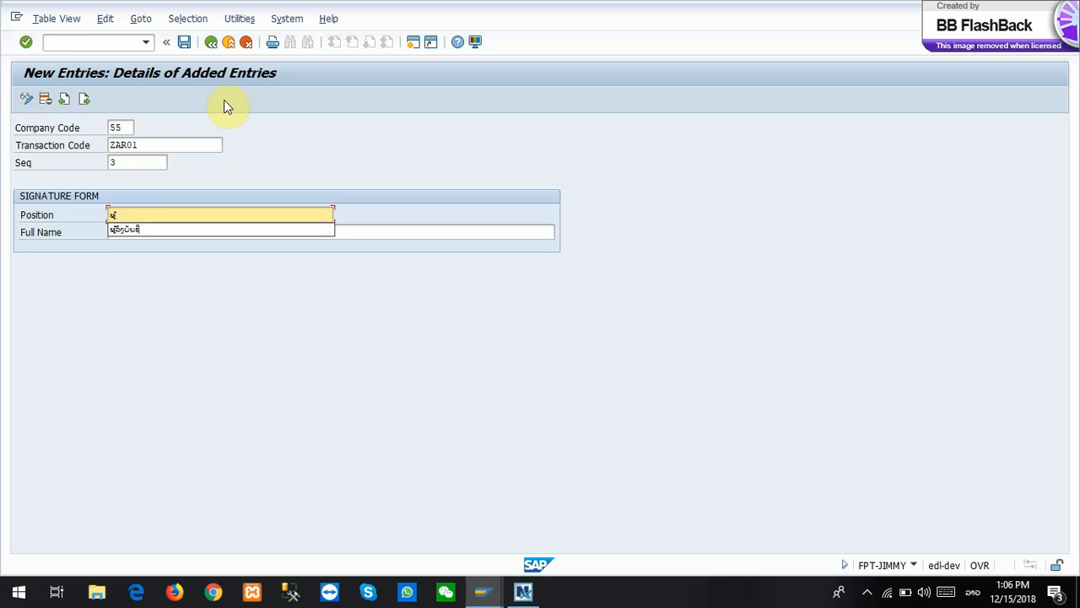
pyautogui.press('Down')
pyautogui.press('Return')
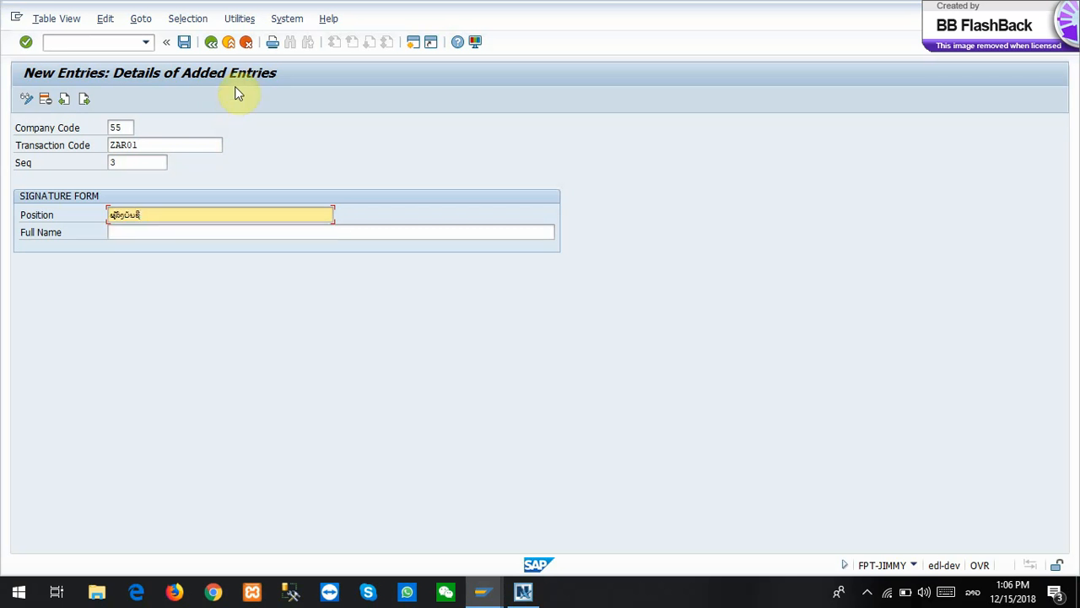
pyautogui.click(184, 42)
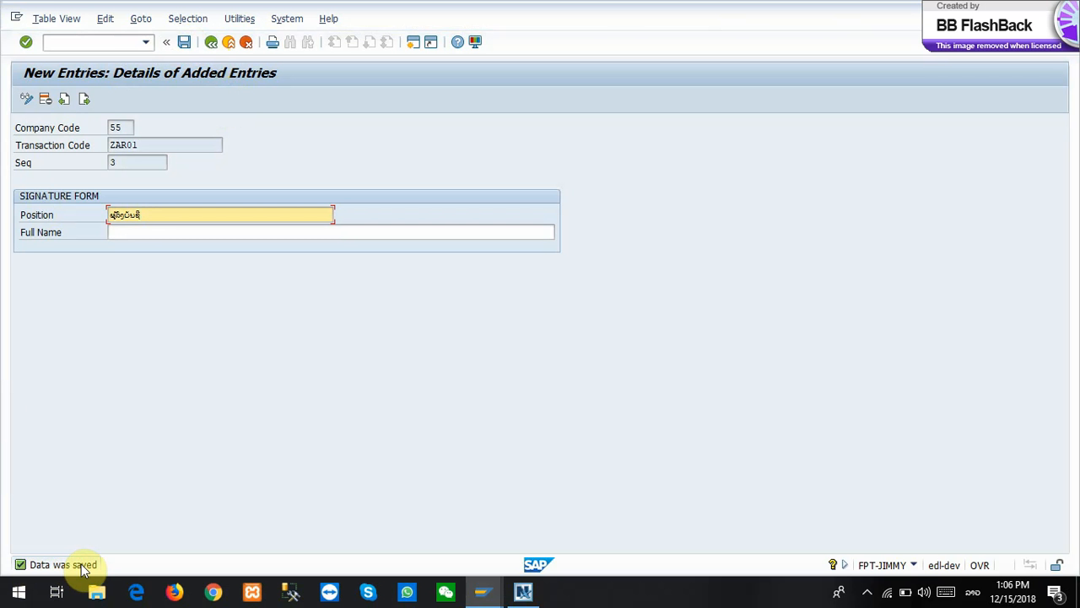
# Return to the accounting voucher report in the same session using the transaction /nzar01
pyautogui.click(149, 45)
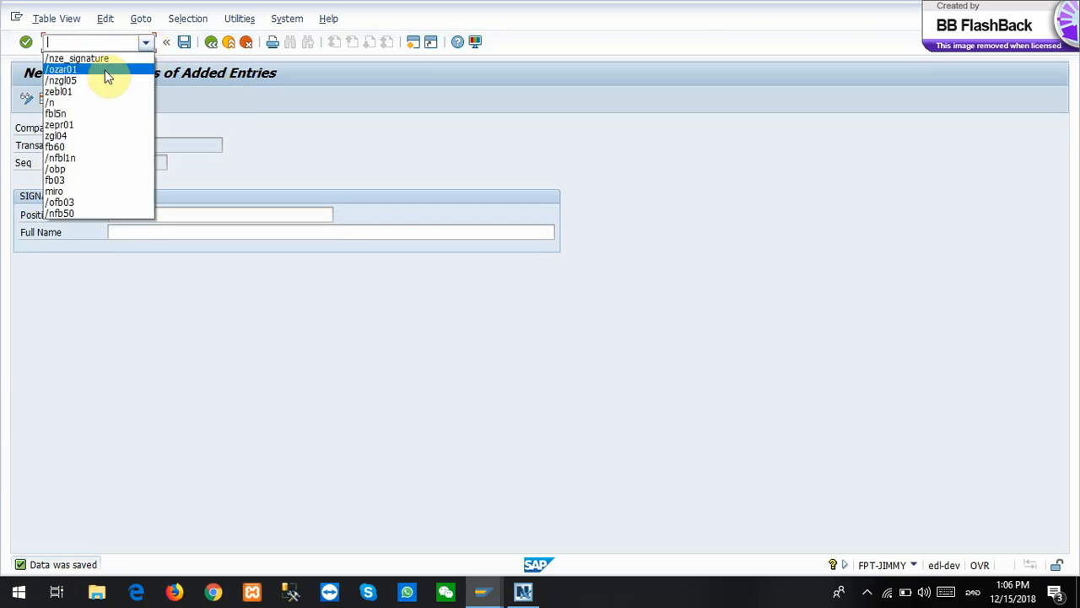
pyautogui.click(106, 74)
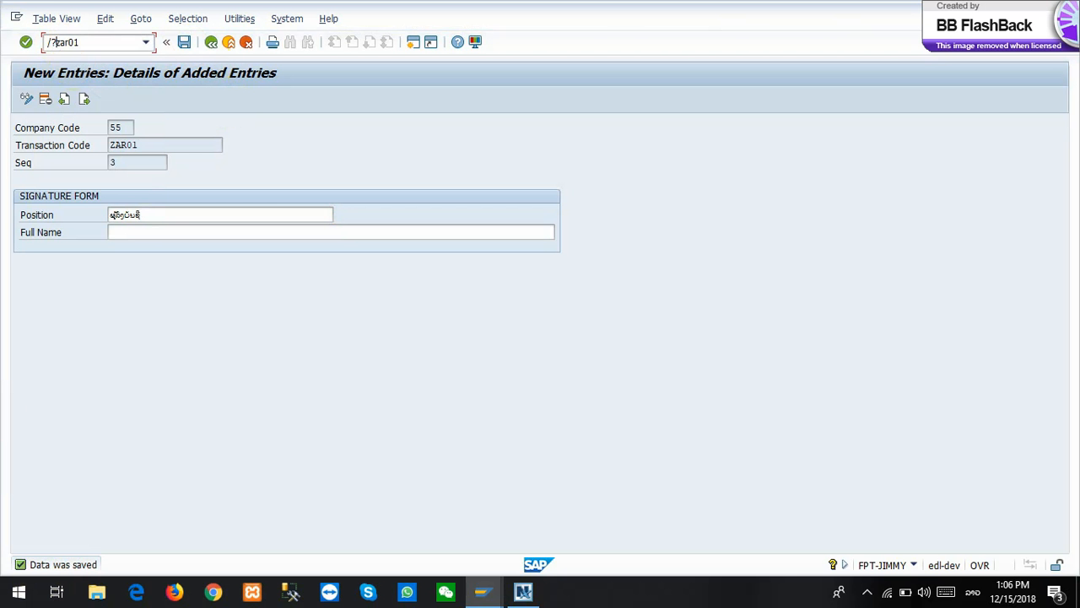
pyautogui.press('BackSpace')
pyautogui.hotkey('alt', 'shift')
pyautogui.write('n')
pyautogui.press('Return')
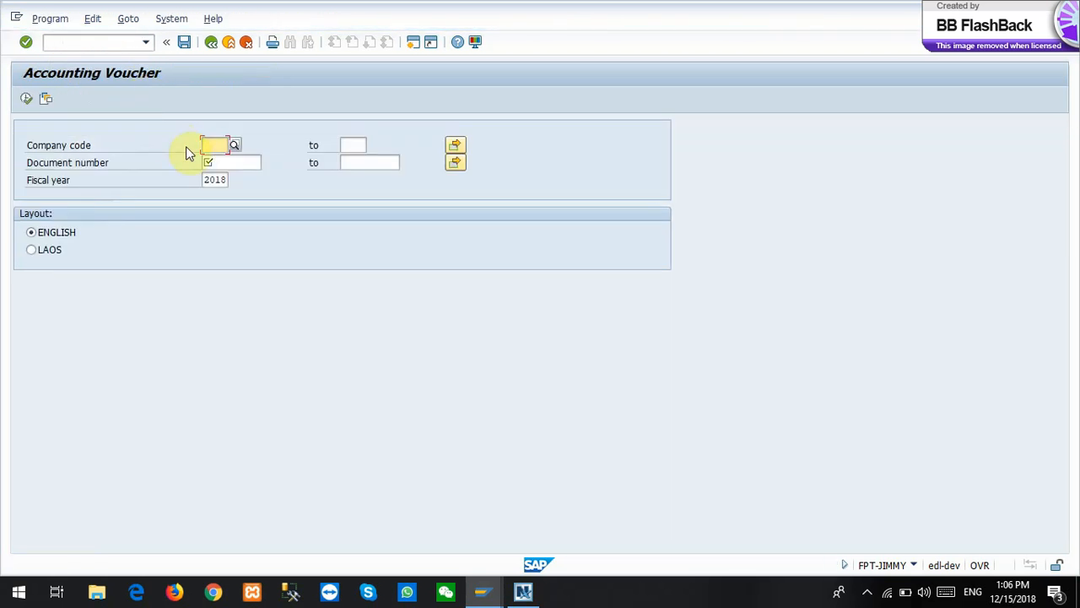
# Run the accounting voucher for company code 55, document number 1200009, in the Laos layout
pyautogui.click(225, 162)
pyautogui.click(225, 163)
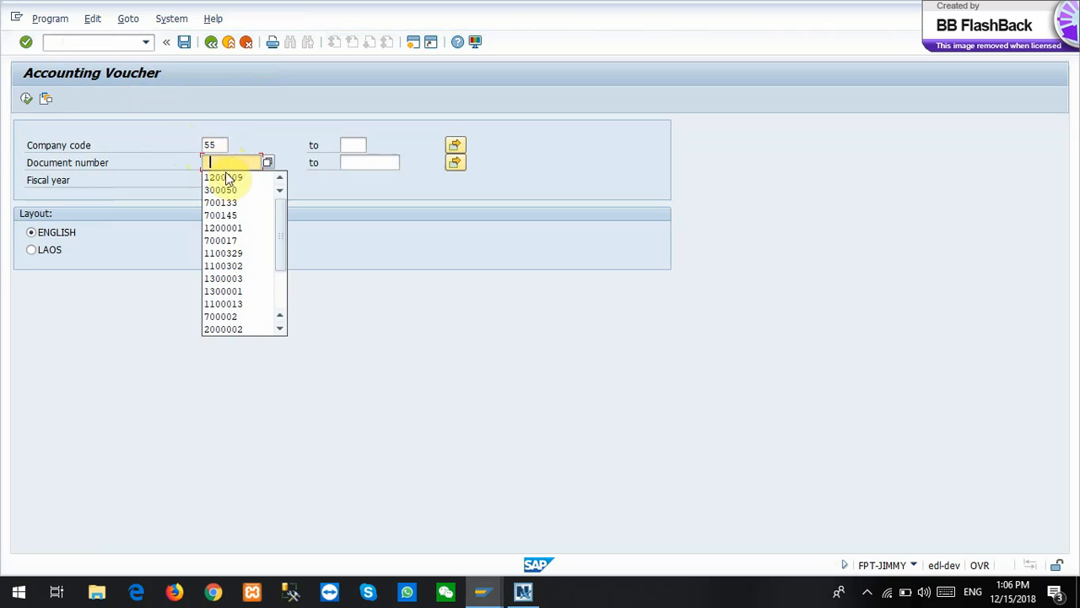
pyautogui.click(225, 177)
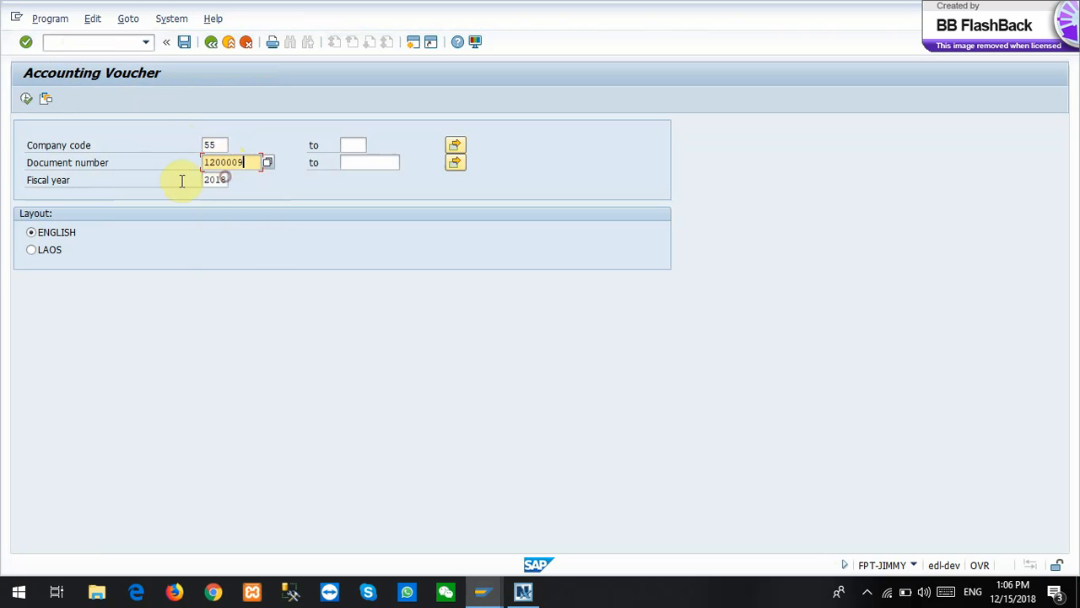
pyautogui.click(46, 247)
pyautogui.click(26, 99)
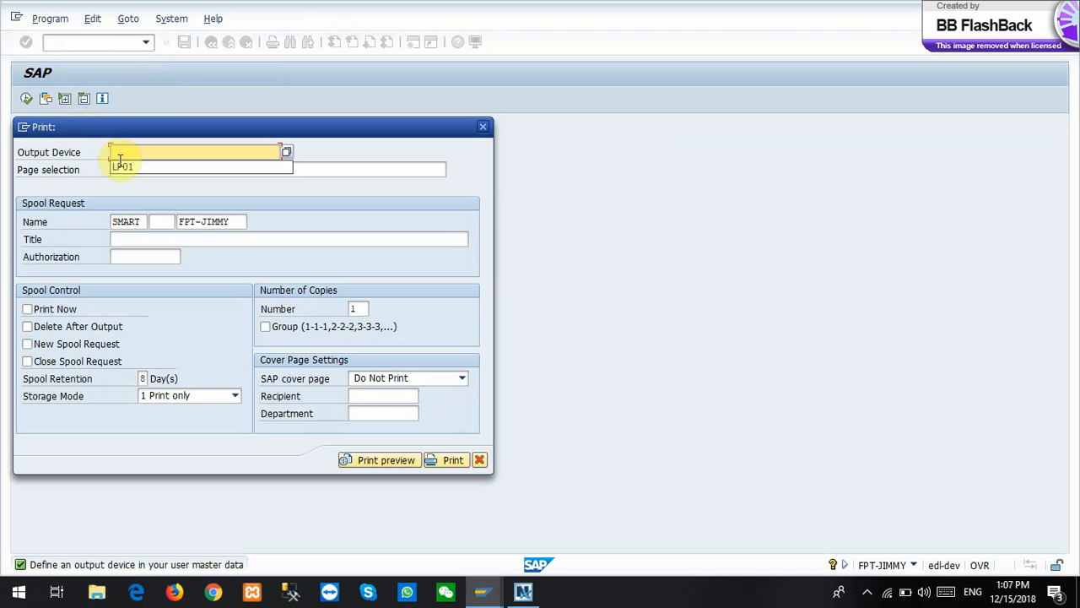
# Open the print preview of the accounting voucher with output device LP01
pyautogui.click(116, 166)
pyautogui.click(379, 462)
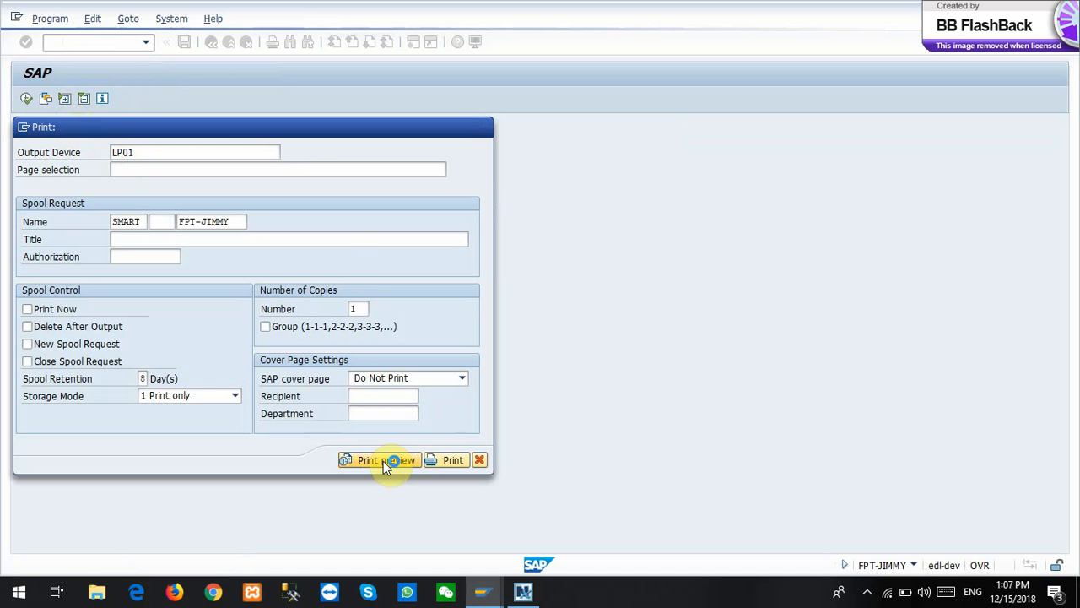
pyautogui.click(867, 592)
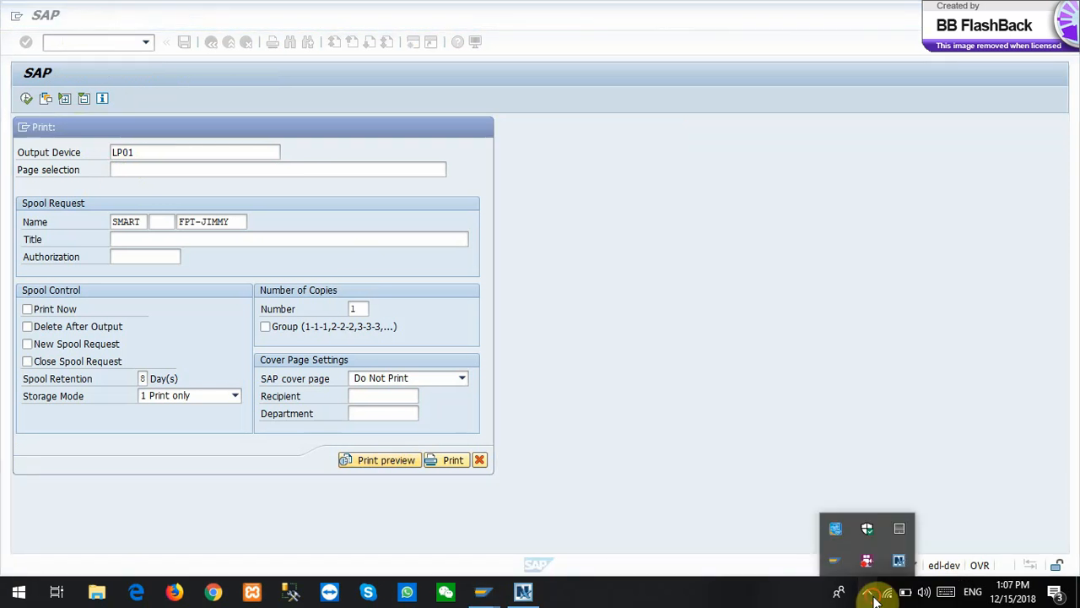
pyautogui.click(664, 532)
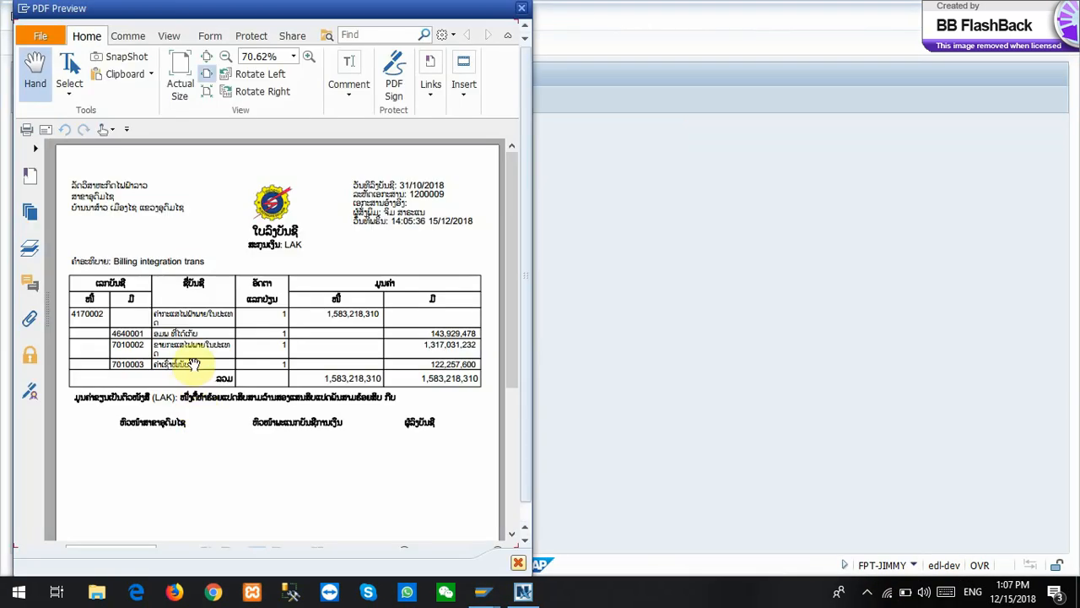
# Check the signature positions printed beneath the voucher's amounts and close the preview
pyautogui.scroll(-3, 195, 358)
pyautogui.scroll(-1, 195, 359)
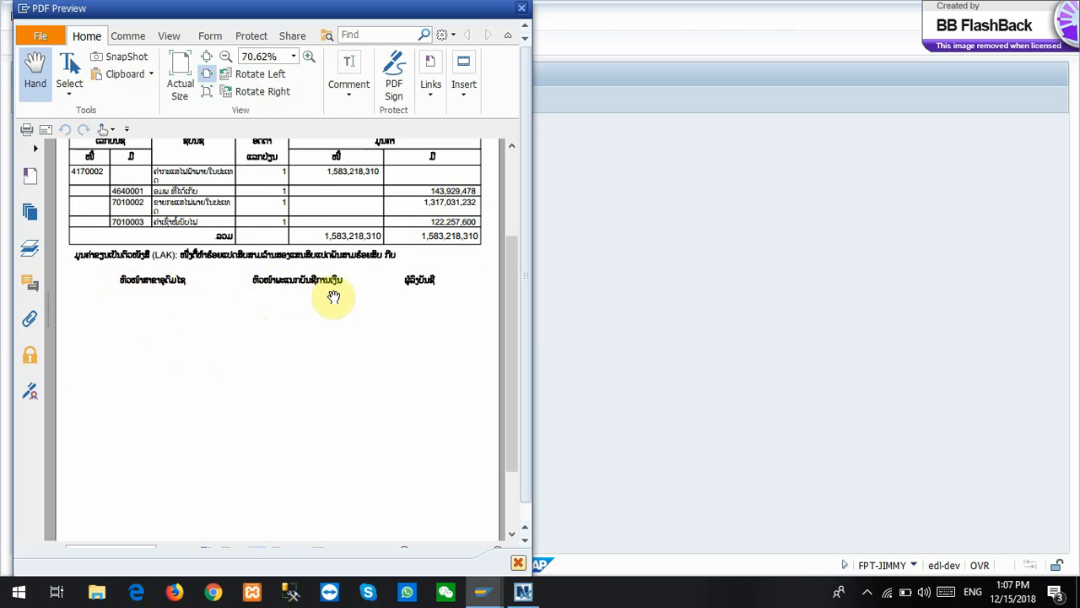
pyautogui.scroll(3, 282, 433)
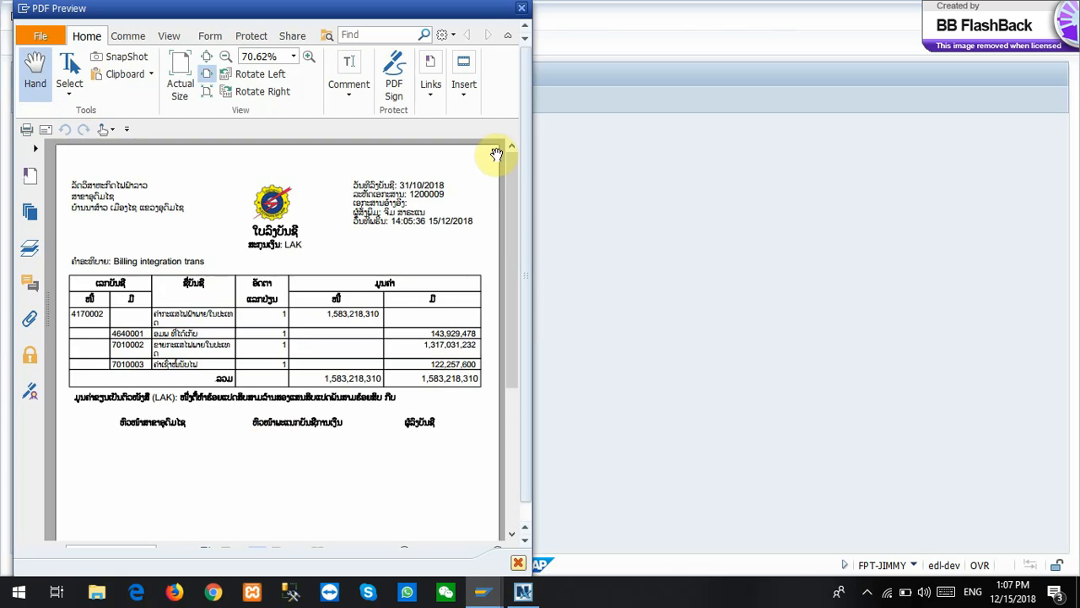
pyautogui.click(518, 563)
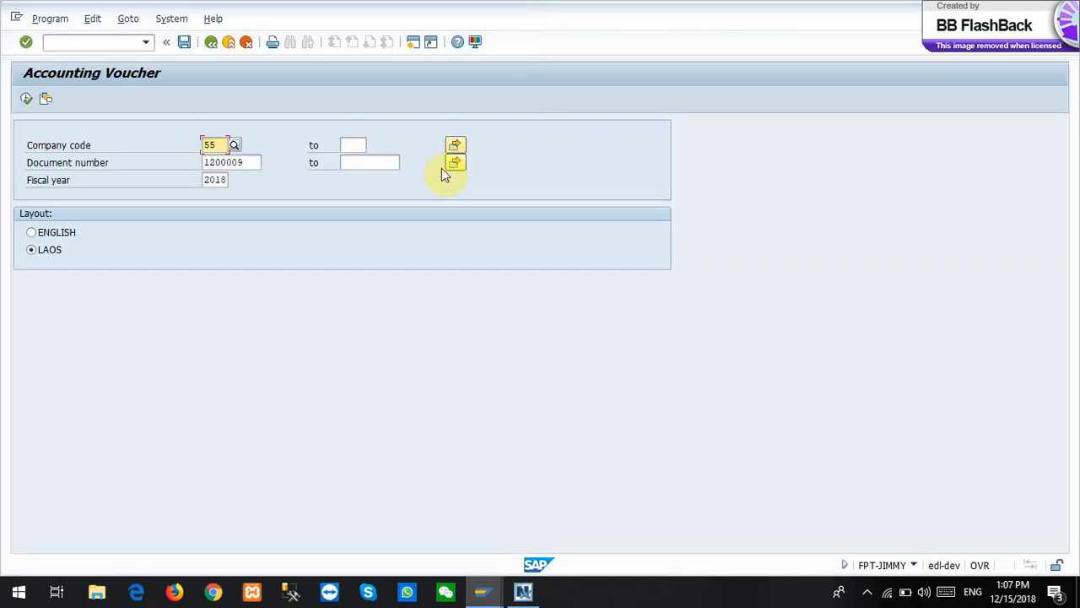
# Leave the accounting voucher report and return to the SAP Easy Access screen with /n
pyautogui.click(146, 42)
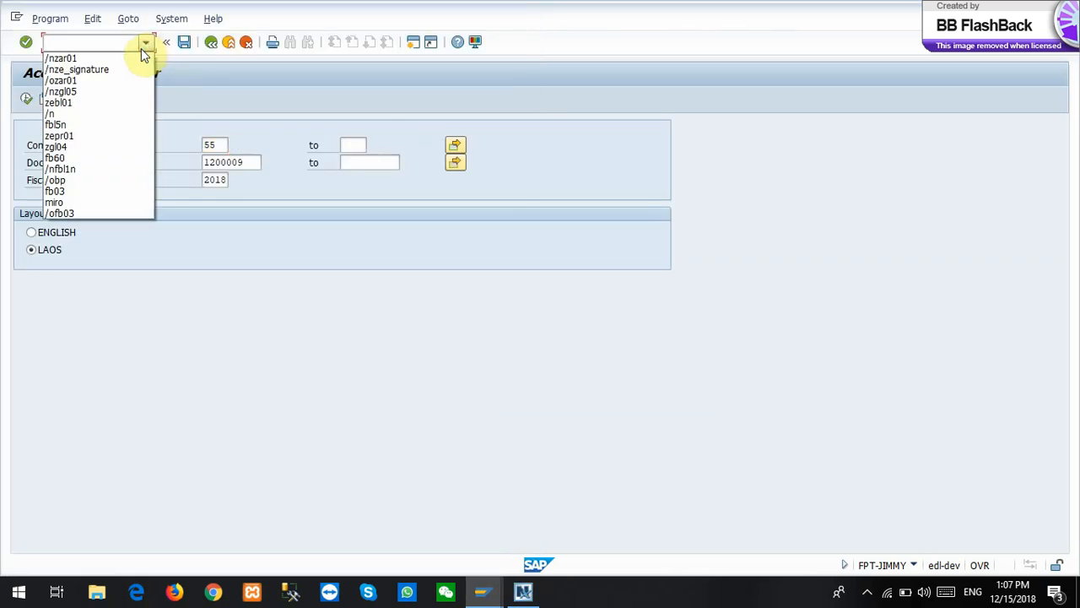
pyautogui.click(117, 44)
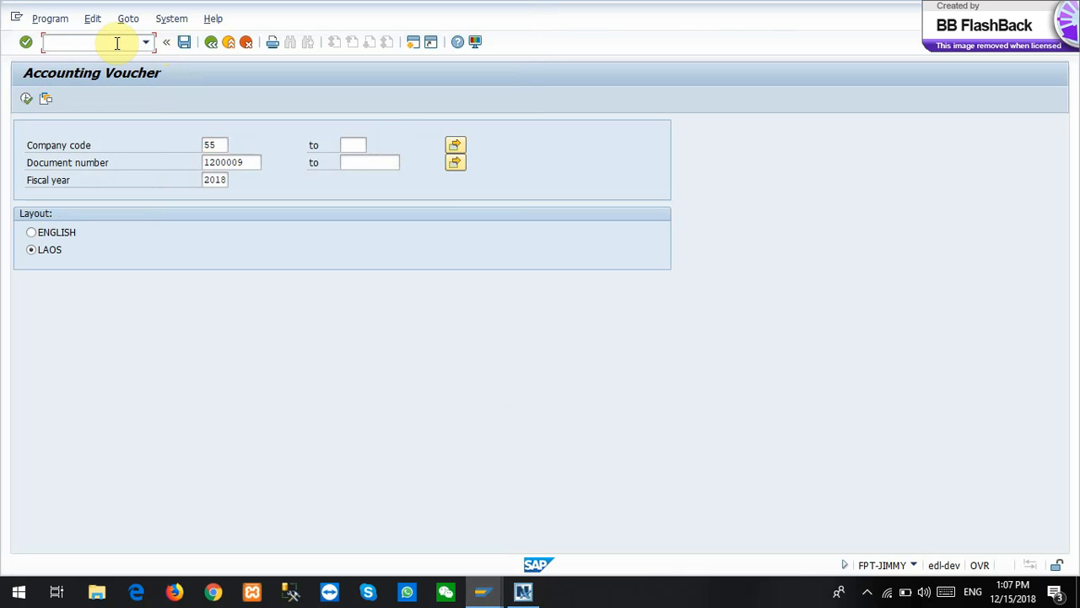
pyautogui.write('/n')
pyautogui.press('Return')
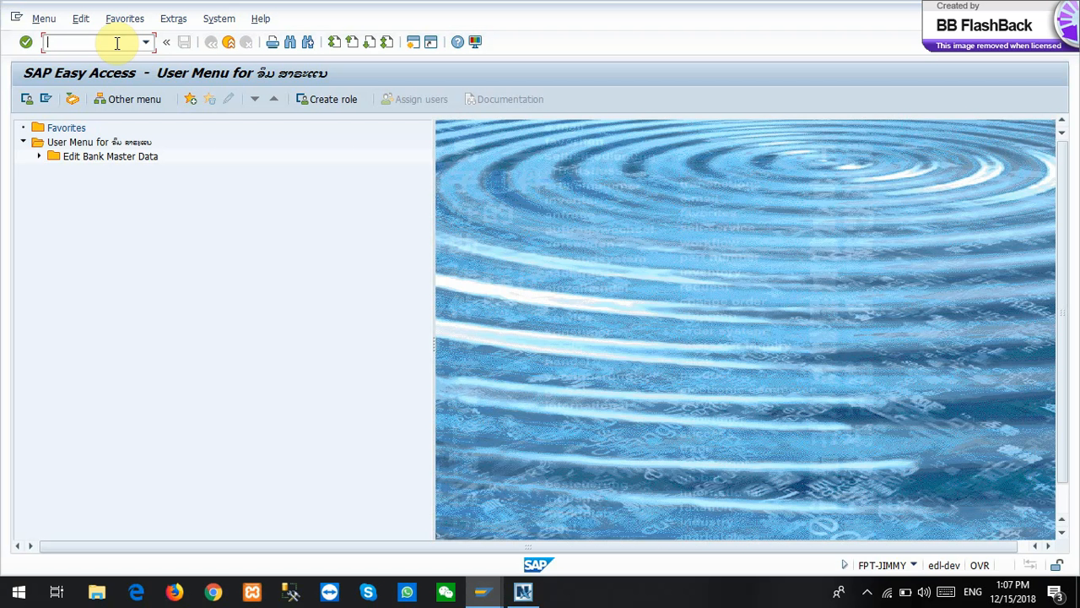
pyautogui.write('fbl5')
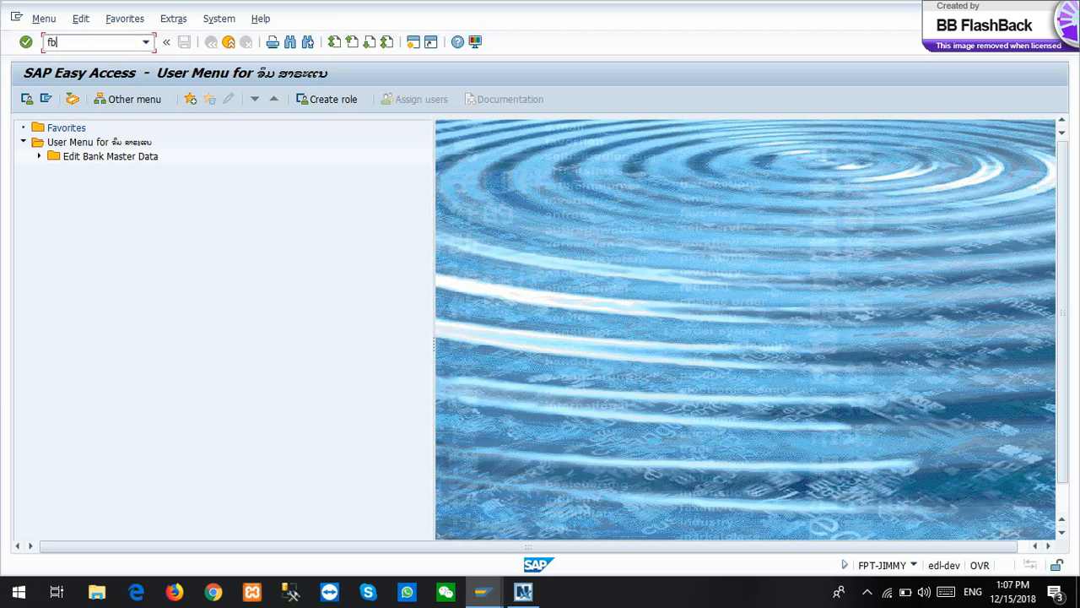
pyautogui.write('n')
pyautogui.press('BackSpace')
pyautogui.press('BackSpace')
pyautogui.press('BackSpace')
pyautogui.press('BackSpace')
pyautogui.press('BackSpace')
# Examine the amounts and business partner of document 1200009 in the list of journal entries, including the debit on account 4170002
pyautogui.hotkey('alt', 'Tab')
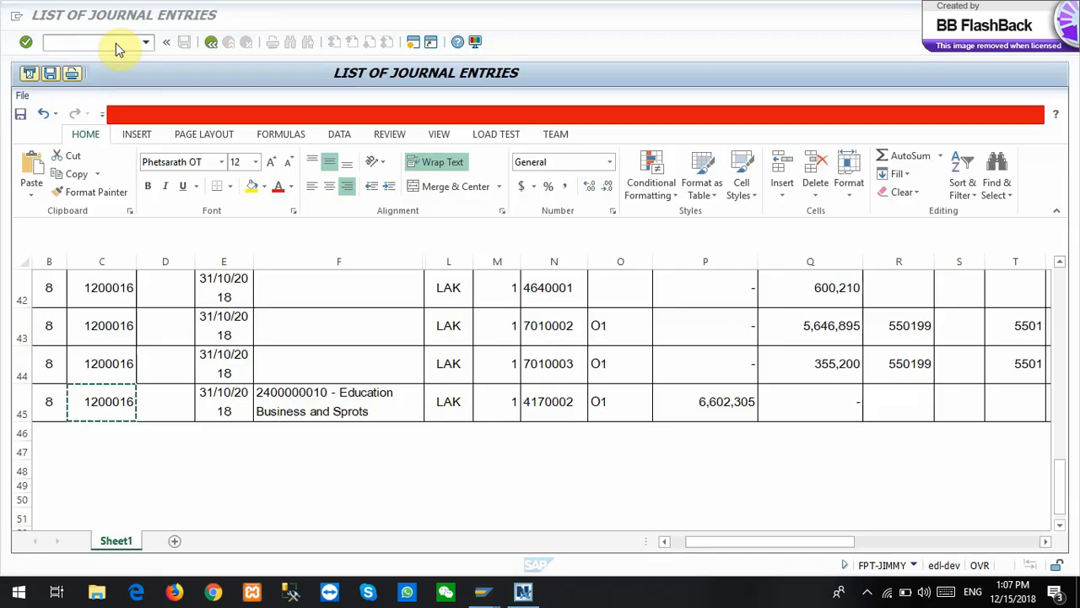
pyautogui.scroll(5, 369, 361)
pyautogui.scroll(7, 364, 357)
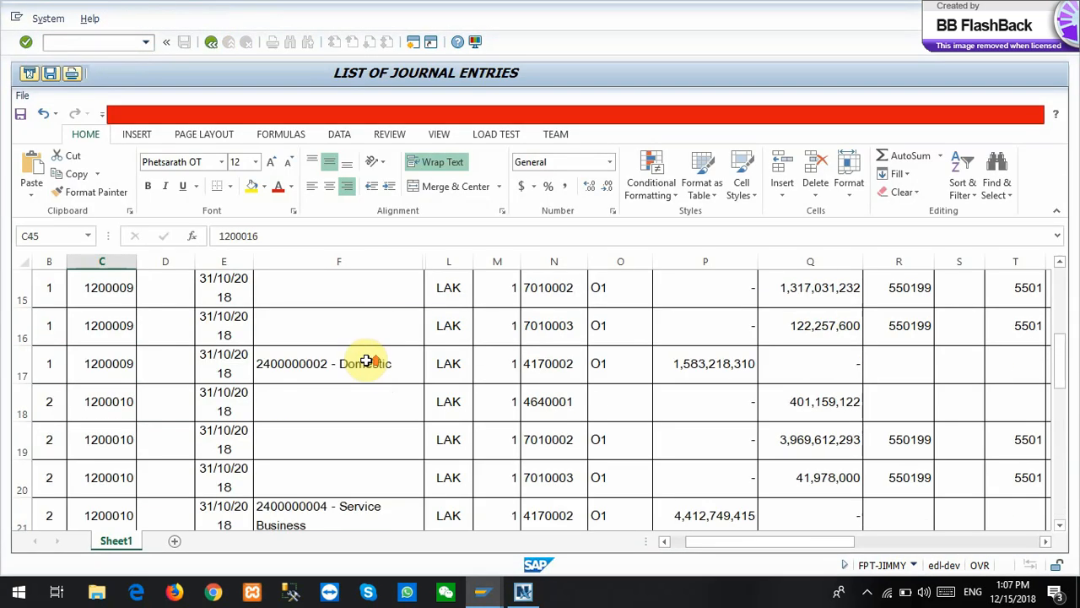
pyautogui.scroll(-2, 363, 357)
pyautogui.click(769, 374)
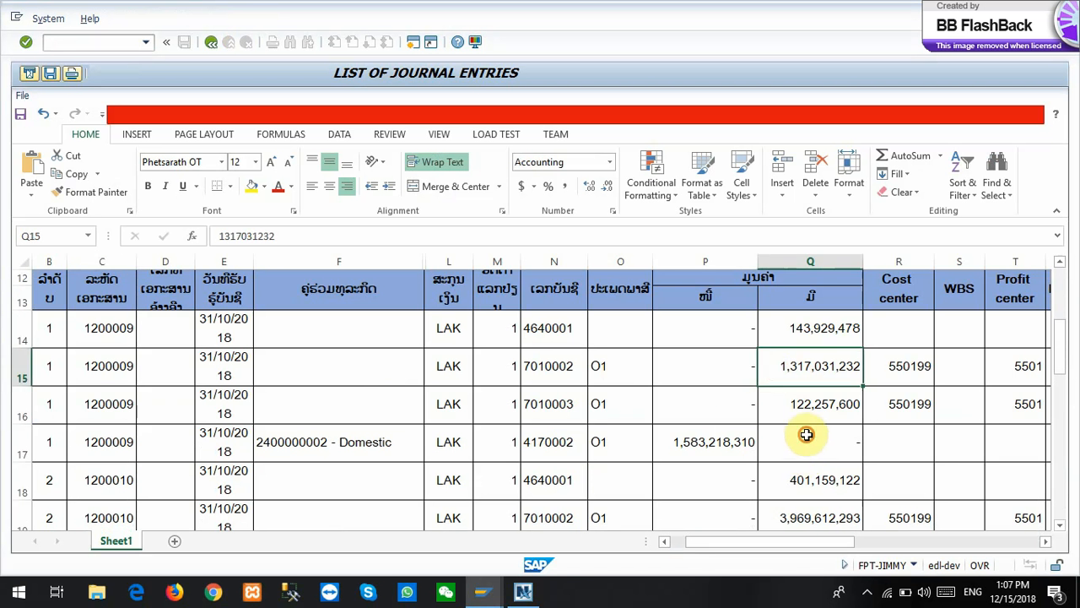
pyautogui.click(709, 437)
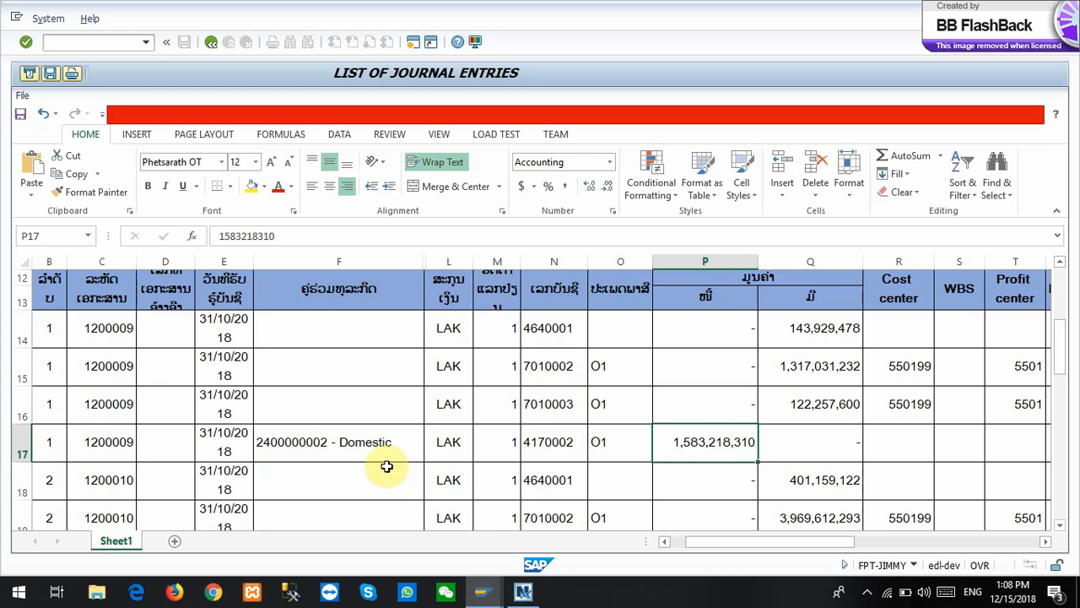
pyautogui.click(374, 442)
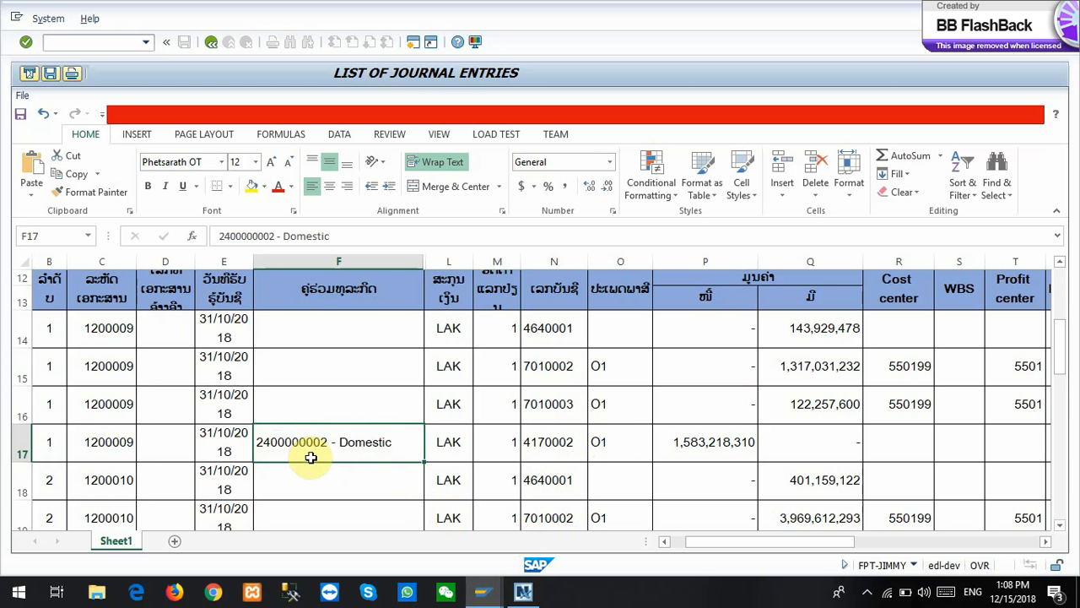
pyautogui.click(685, 441)
# Open the Post with Clearing transaction in a new session using /of-51
pyautogui.click(122, 42)
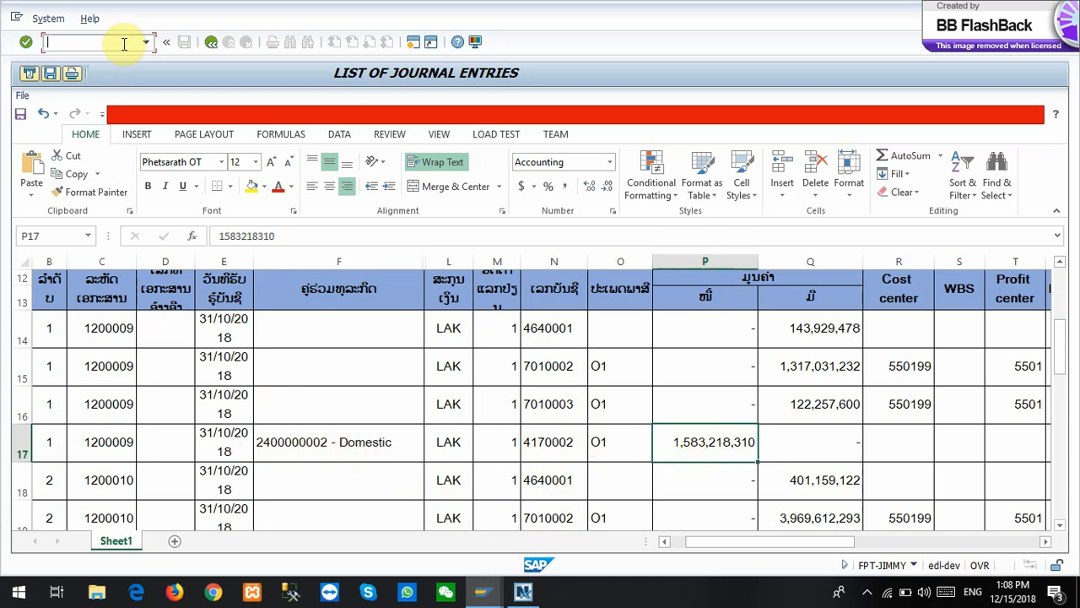
pyautogui.write('/of')
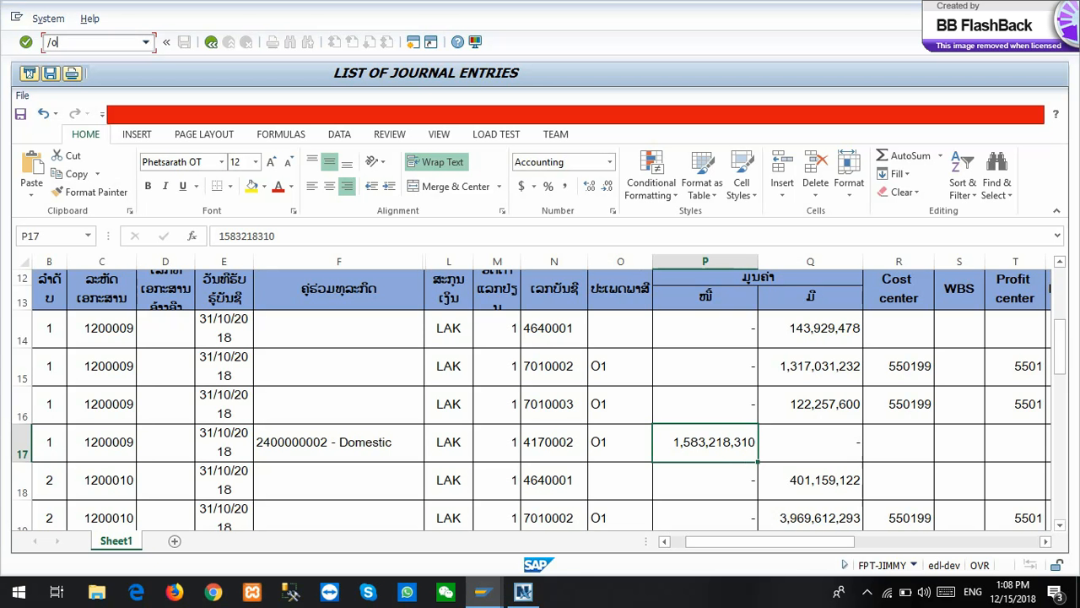
pyautogui.write('-51')
pyautogui.press('Return')
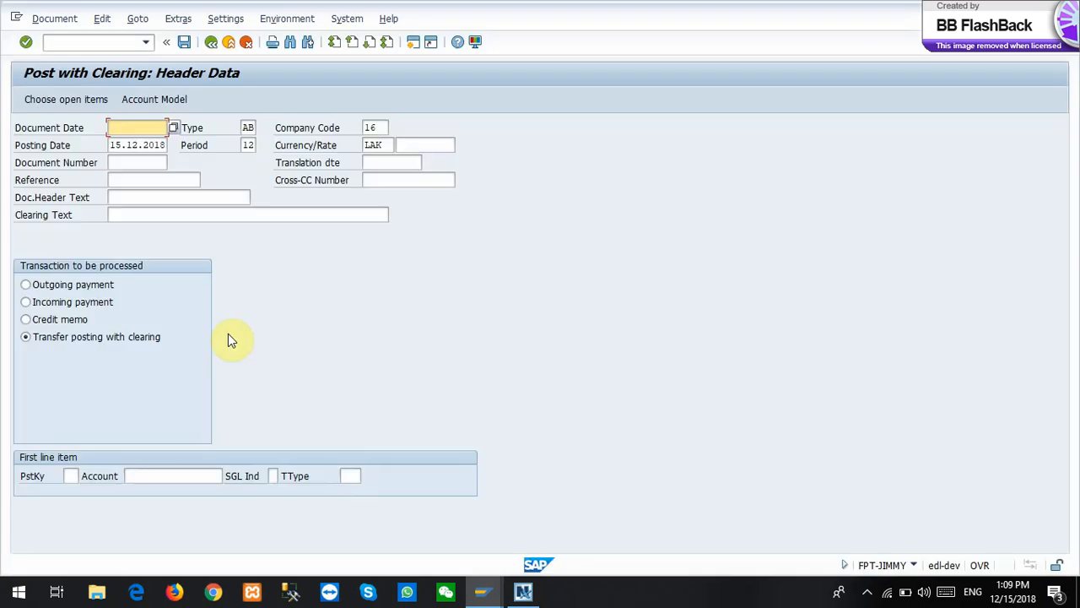
# Set both the document date and the posting date of the clearing document to 31.10.2018
pyautogui.write('31')
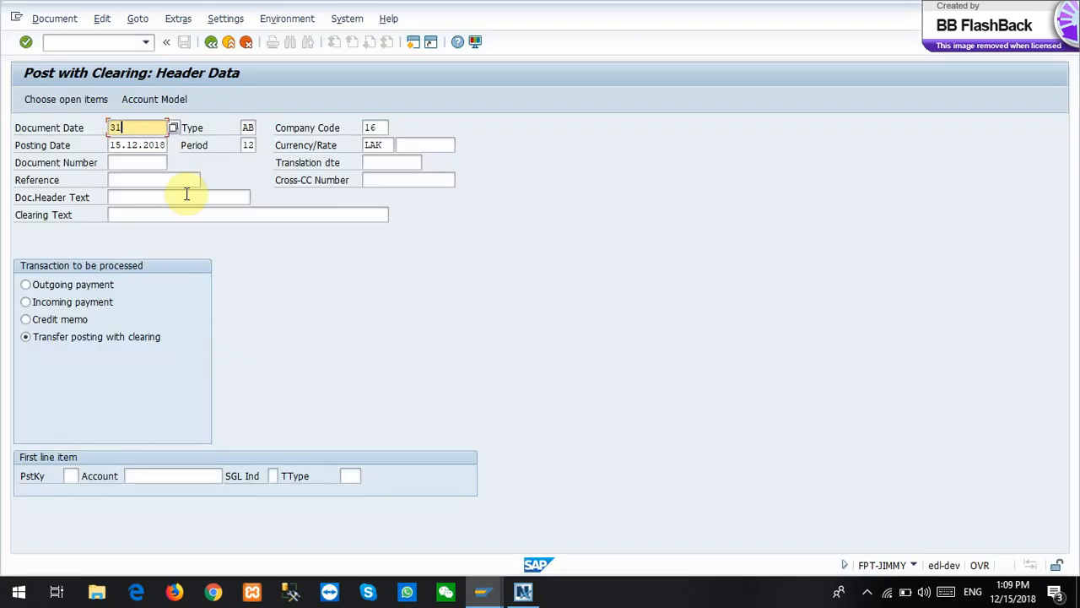
pyautogui.write('102018')
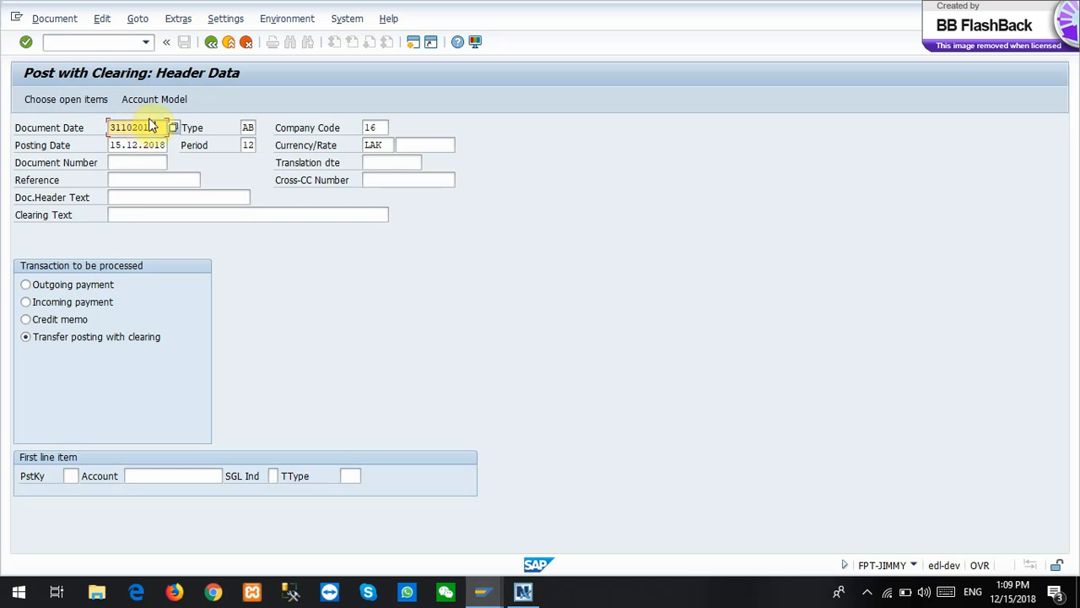
pyautogui.click(108, 145)
pyautogui.moveTo(108, 145); pyautogui.dragTo(210, 149)
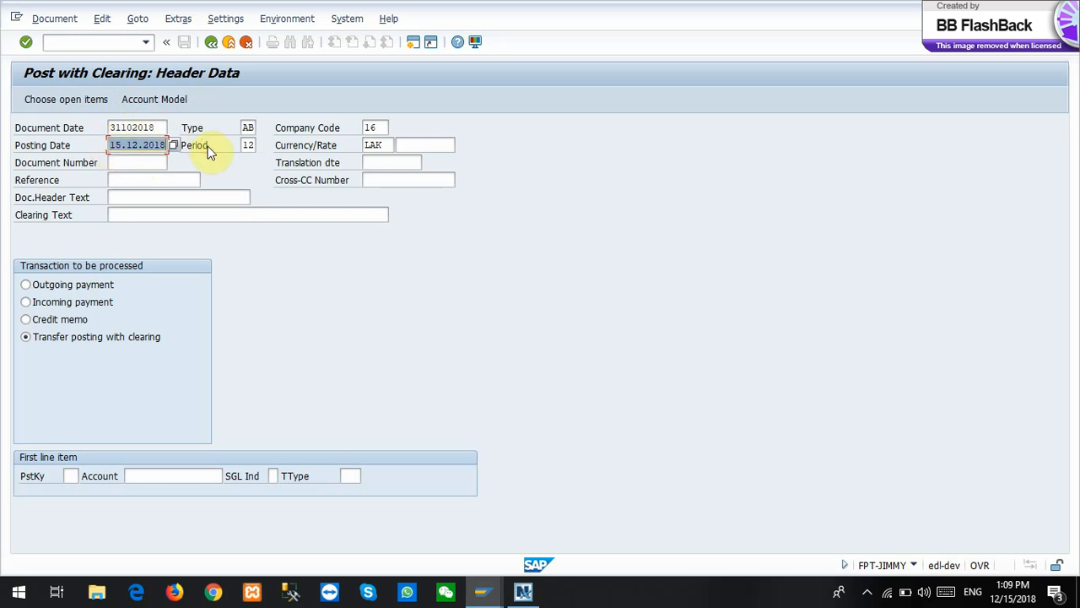
pyautogui.write('31')
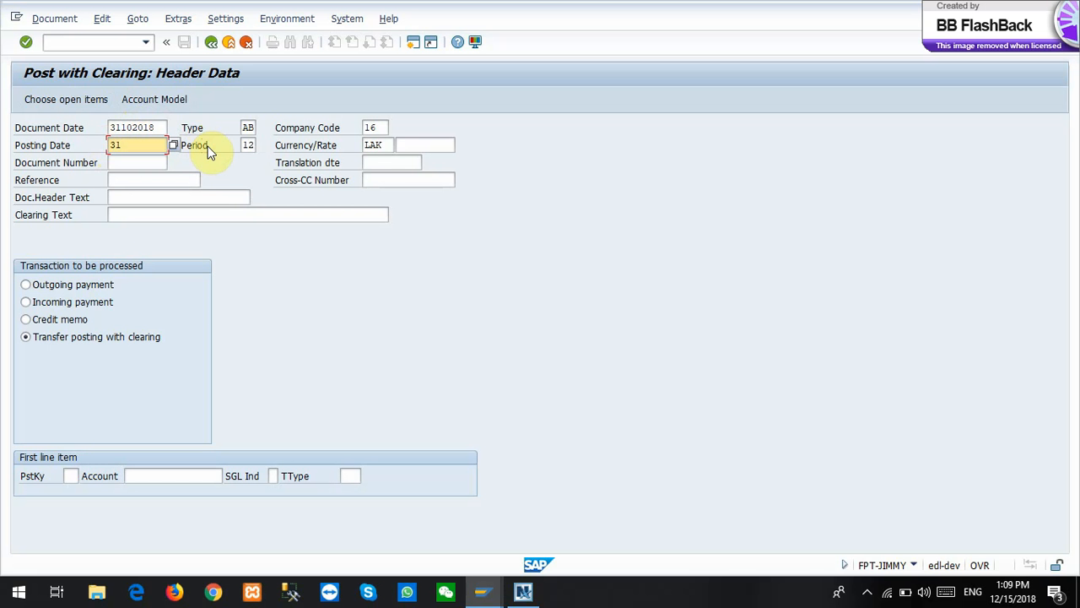
pyautogui.write('102018')
# Set the company code of the clearing document to 55
pyautogui.click(377, 128)
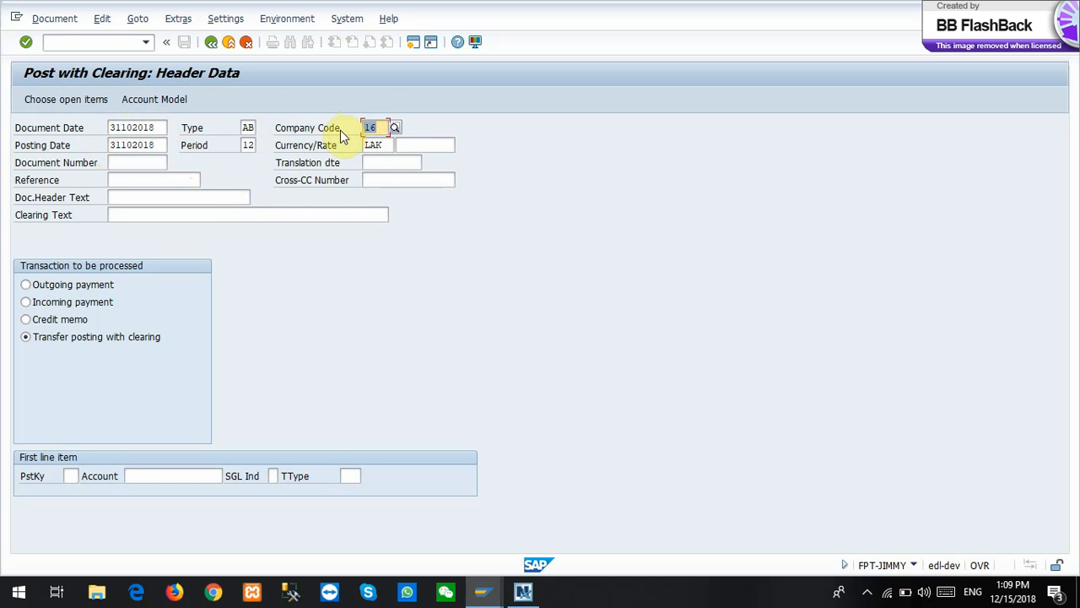
pyautogui.write('55')
pyautogui.click(386, 157)
pyautogui.doubleClick(379, 127)
pyautogui.write('55')
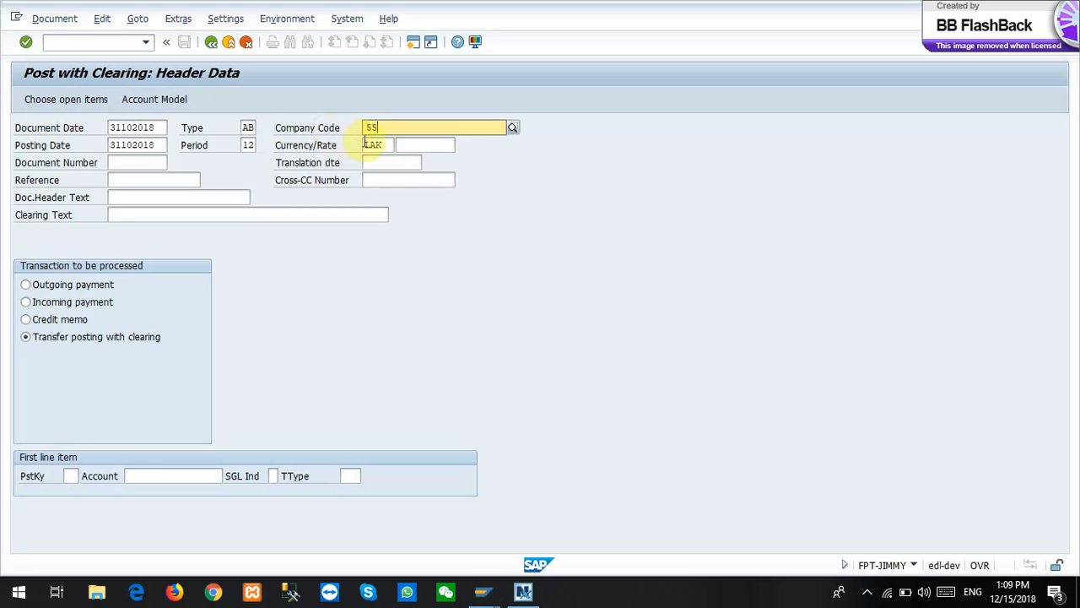
pyautogui.click(380, 157)
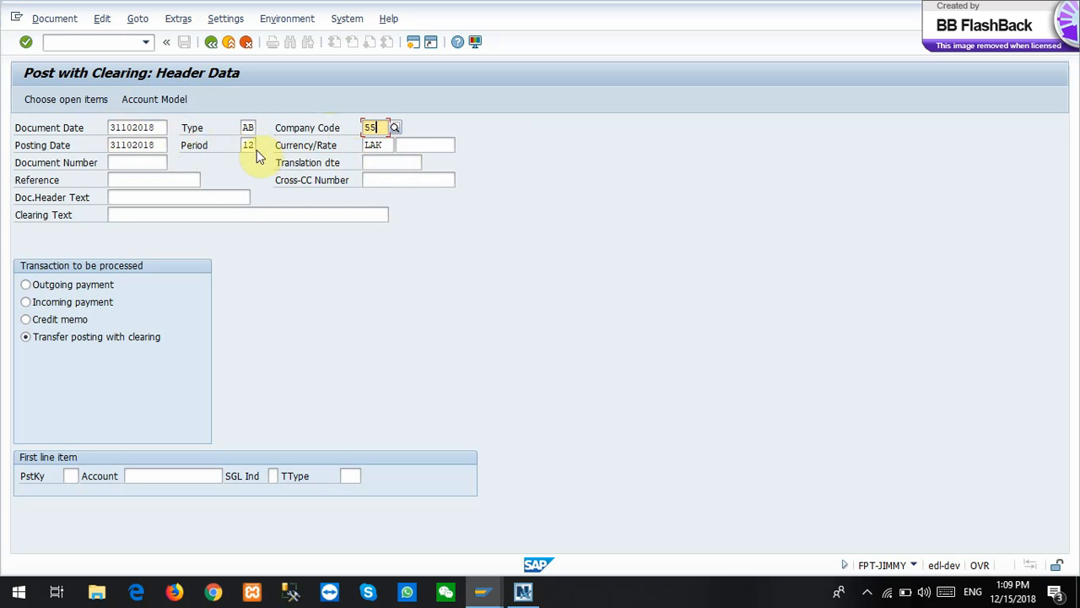
pyautogui.click(72, 476)
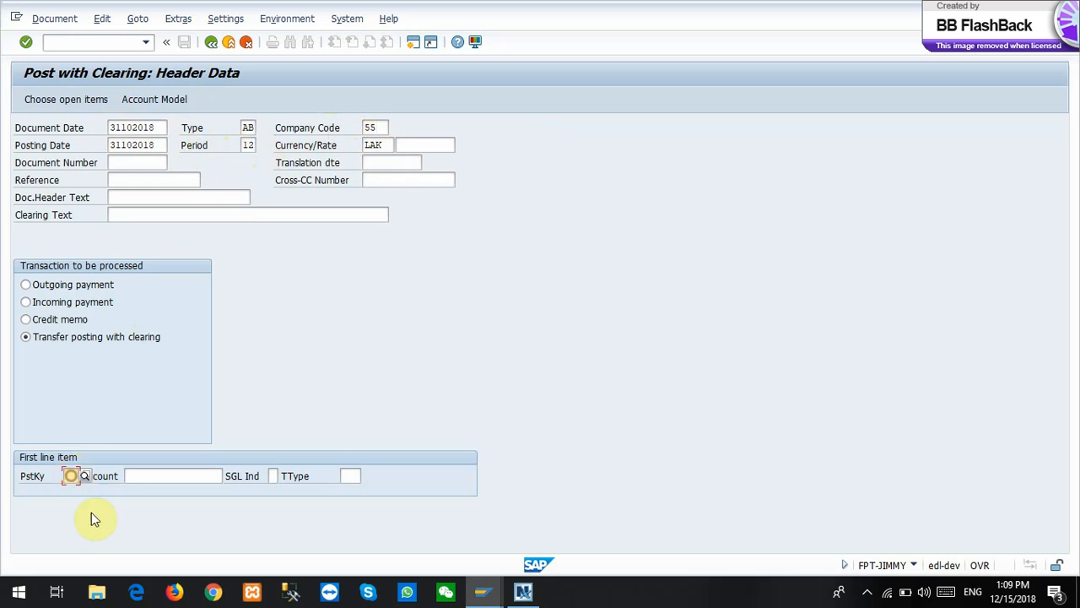
# Enter the reference 1AO_31 and the document header text ໂອນຍ້າຍ 417 ໄປ 411 ທີ່ຢູ່ອາໄສ ເດືອນ10
pyautogui.click(143, 179)
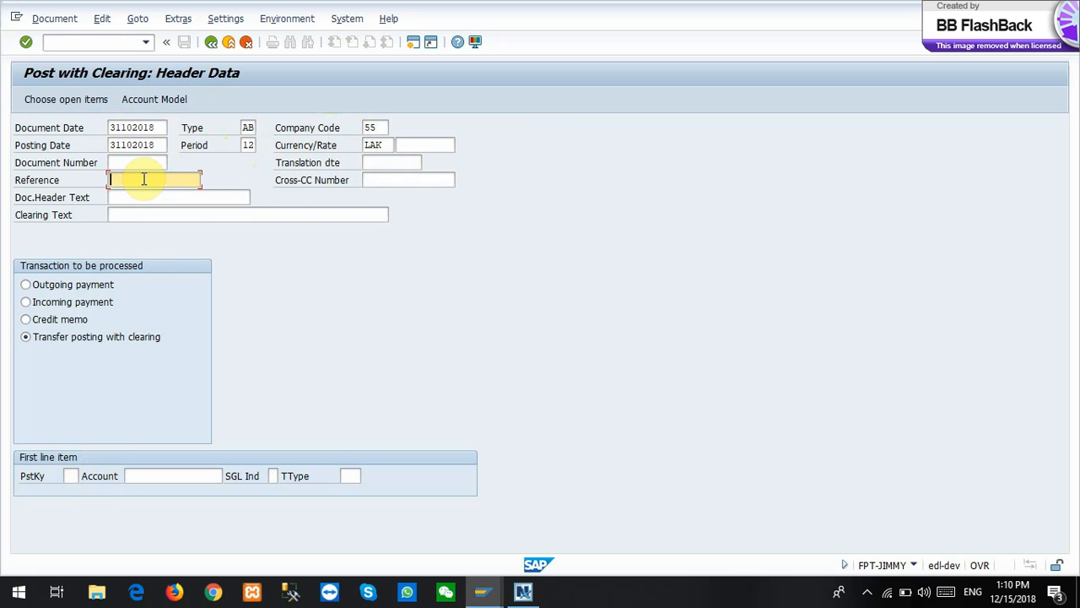
pyautogui.write('LAO_31')
pyautogui.click(173, 196)
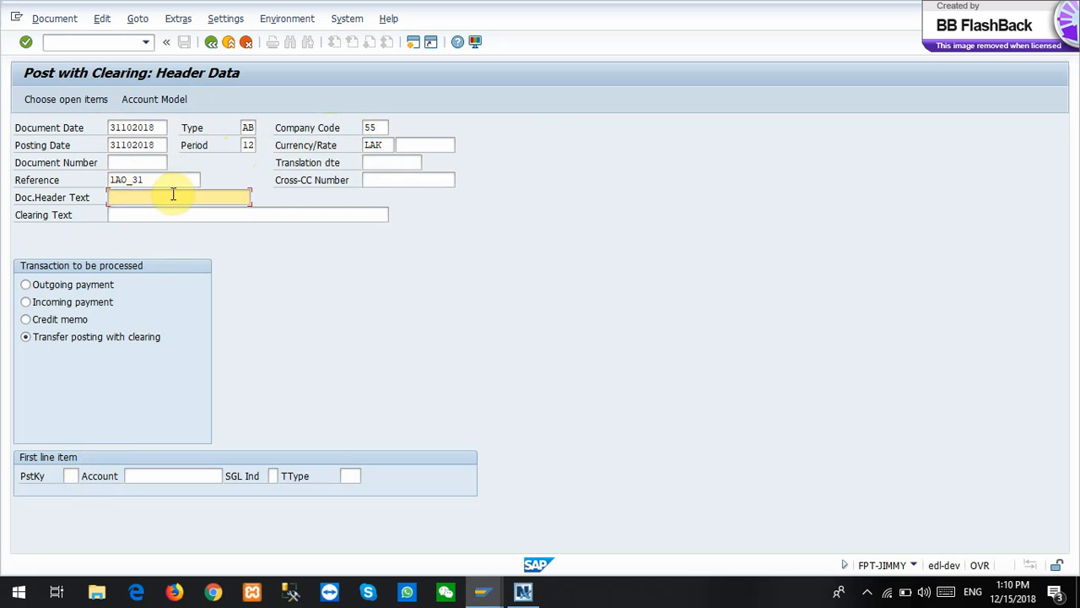
pyautogui.hotkey('alt', 'shift')
pyautogui.write('411 ທີ່ຢູ່ຄ້າງ ເດືອນ10')
# Define the first line item with posting key 01 and the Domestic customer account, and proceed past the header data
pyautogui.click(72, 475)
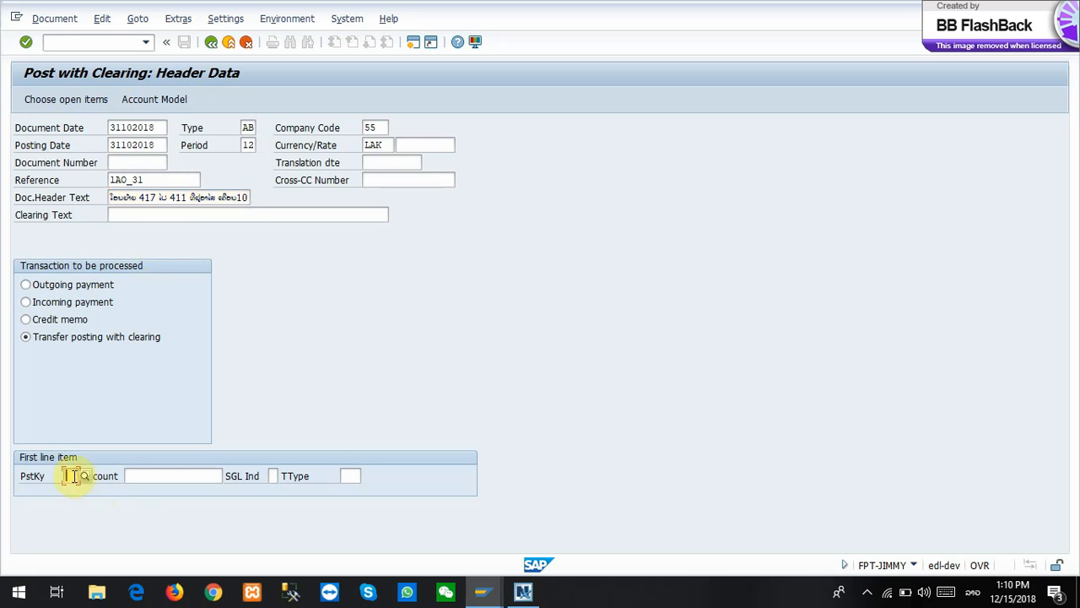
pyautogui.click(73, 476)
pyautogui.click(70, 488)
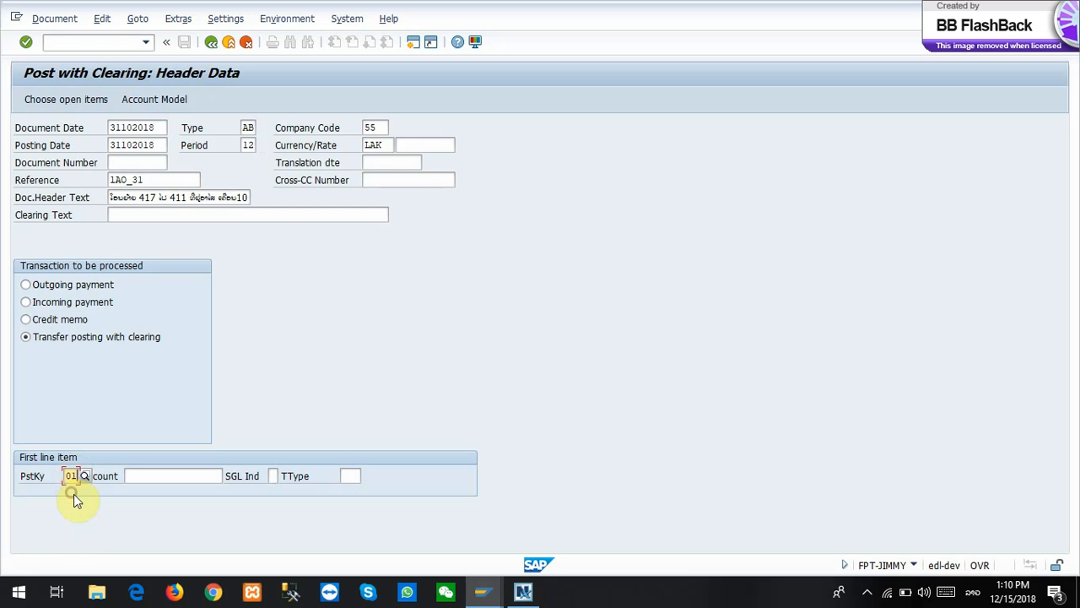
pyautogui.click(142, 483)
pyautogui.click(139, 476)
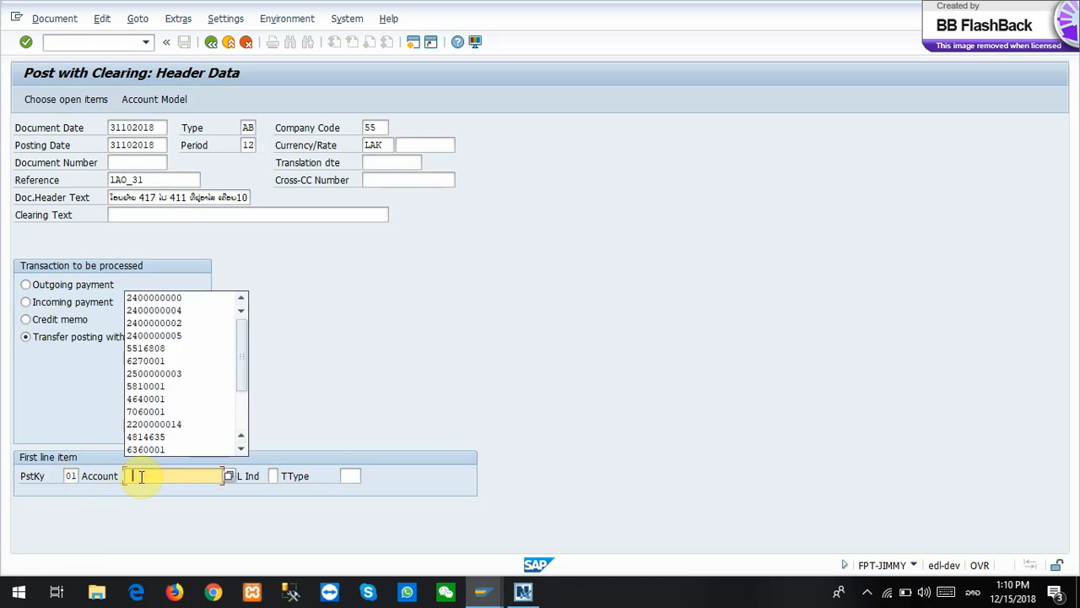
pyautogui.click(176, 323)
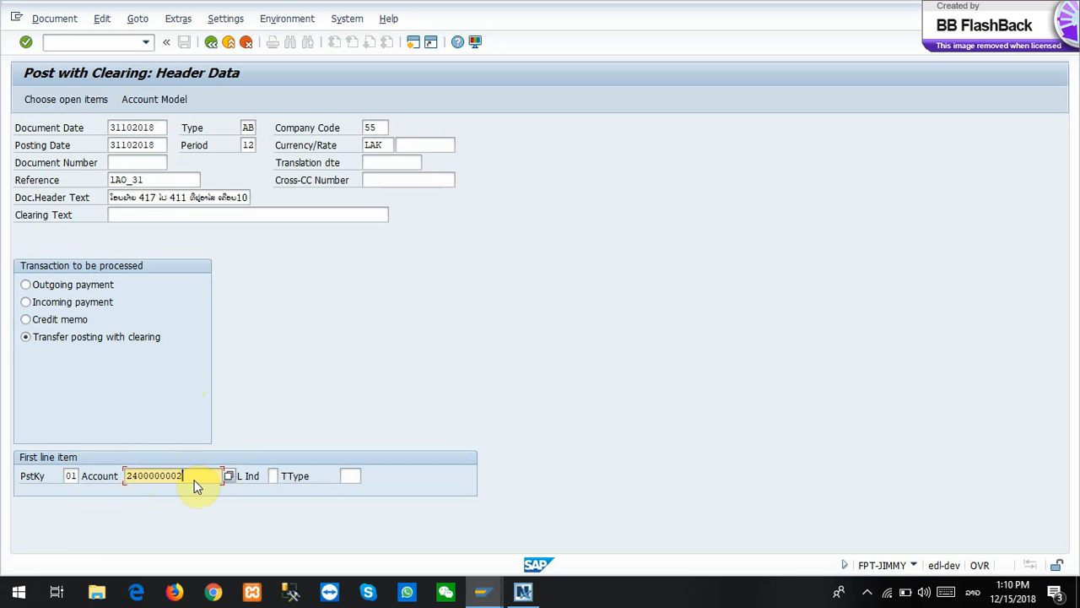
pyautogui.press('Return')
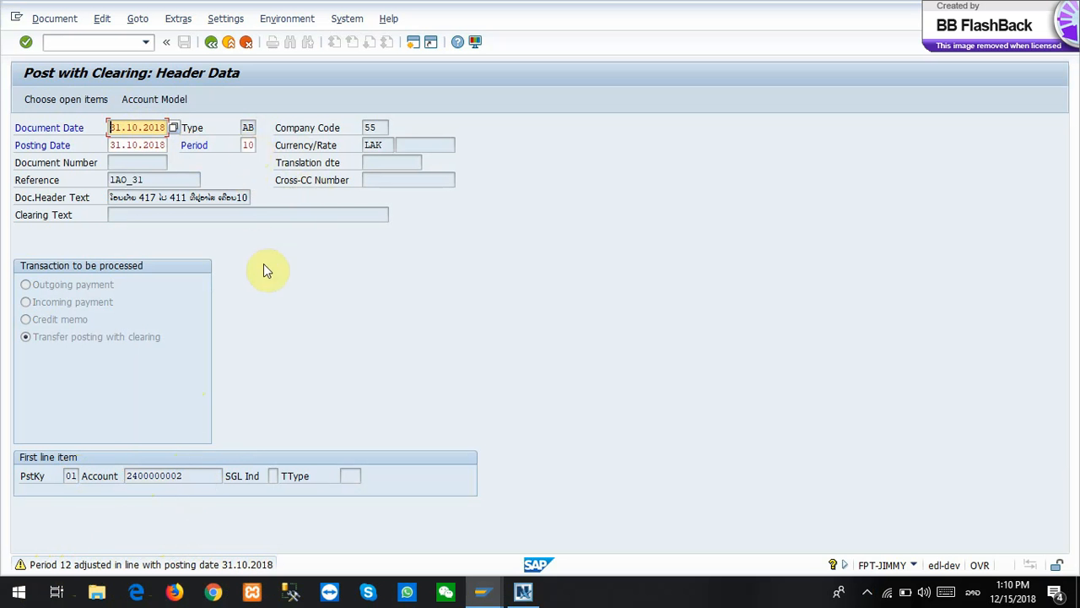
pyautogui.press('Return')
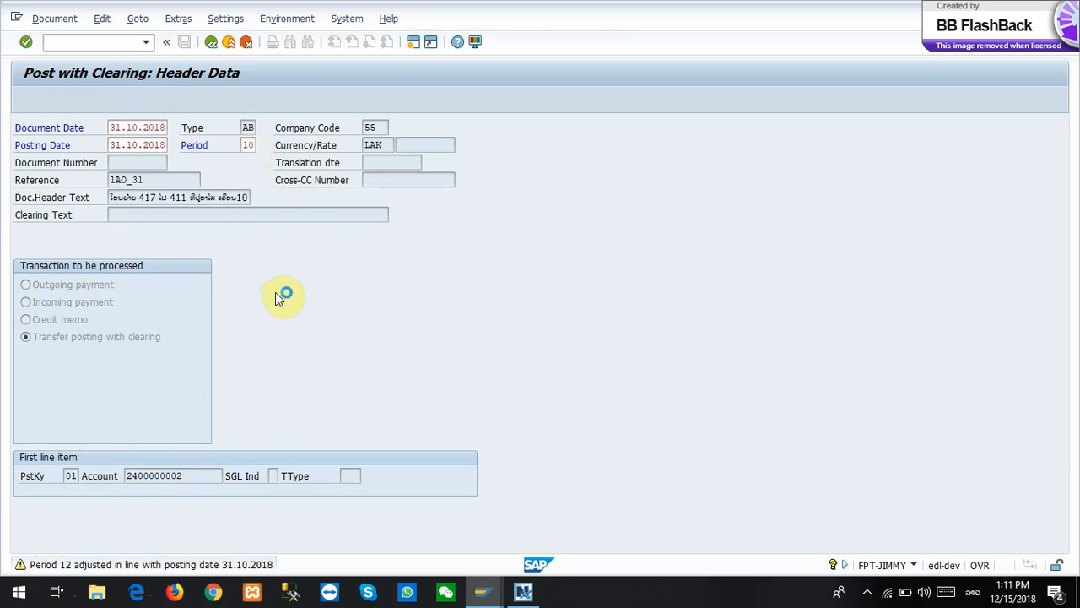
# Copy the debit amount 1,583,218,310 of document 1200009 from the journal entries list into the Domestic customer item's amount
pyautogui.hotkey('alt', 'Tab')
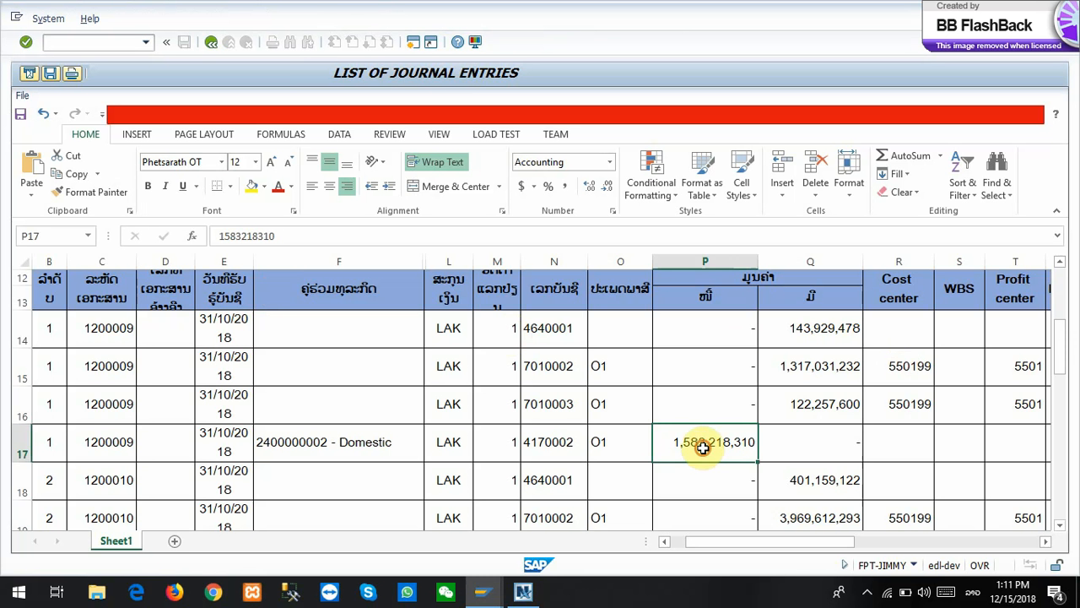
pyautogui.hotkey('ctrl', 'c')
pyautogui.hotkey('alt', 'Tab')
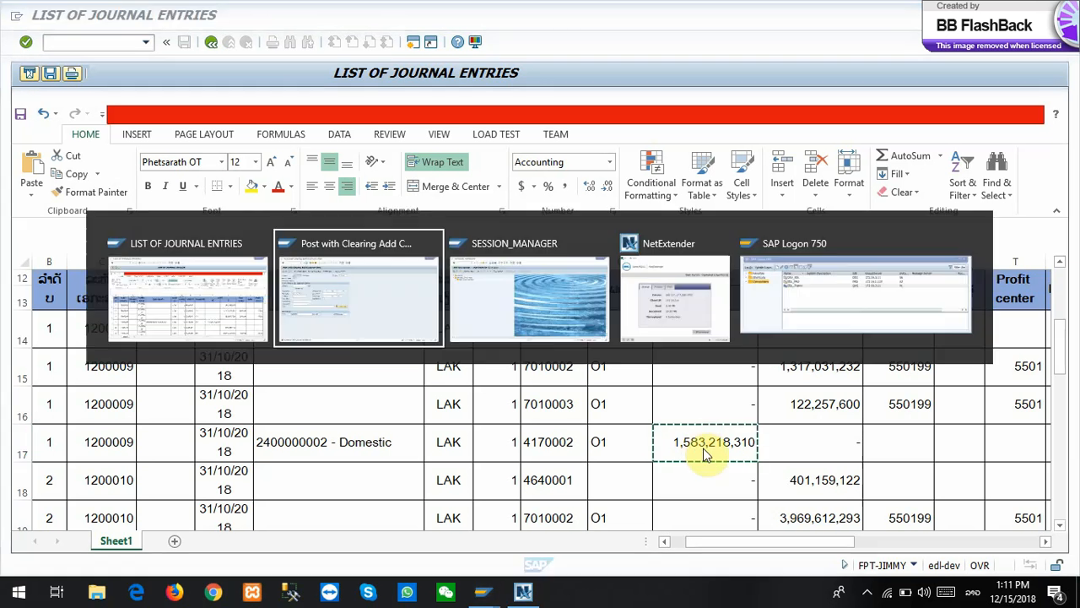
pyautogui.hotkey('ctrl', 'v')
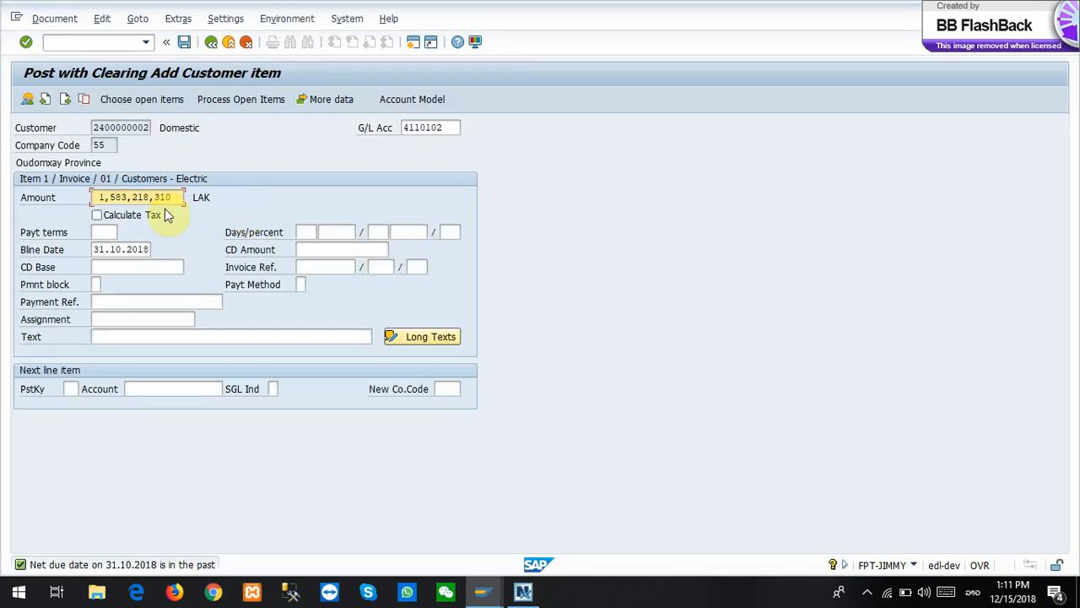
# Show the additional details of the Domestic customer item and mark it as a negative posting
pyautogui.click(434, 128)
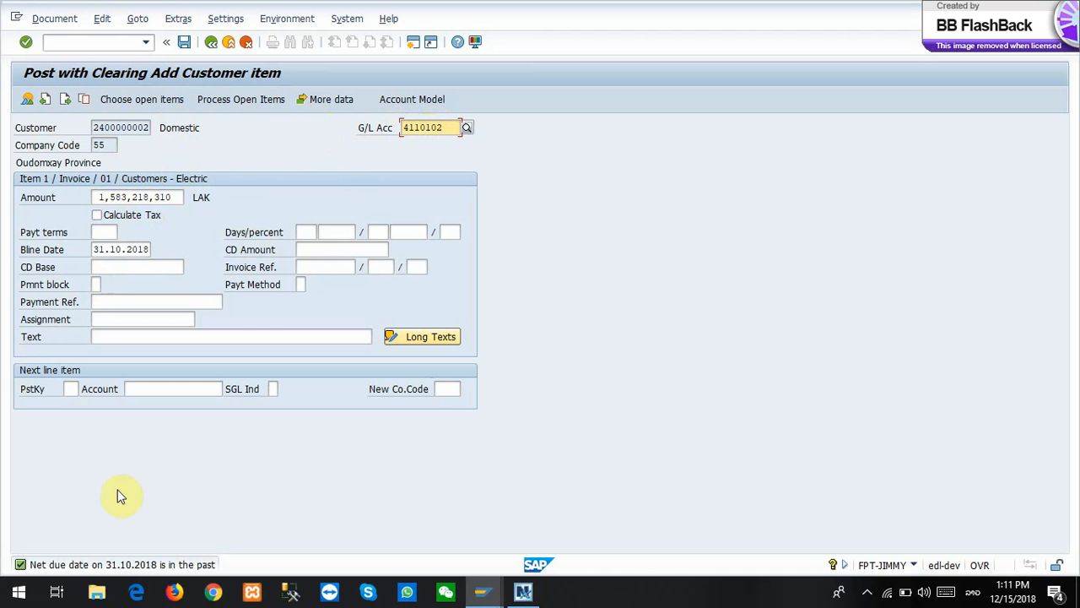
pyautogui.click(329, 102)
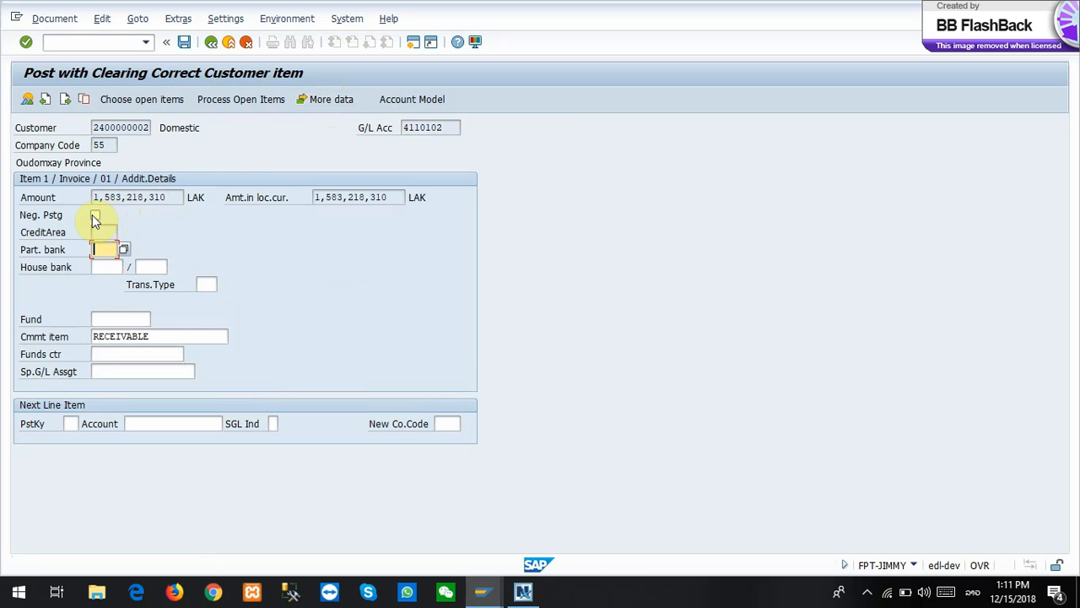
pyautogui.click(96, 216)
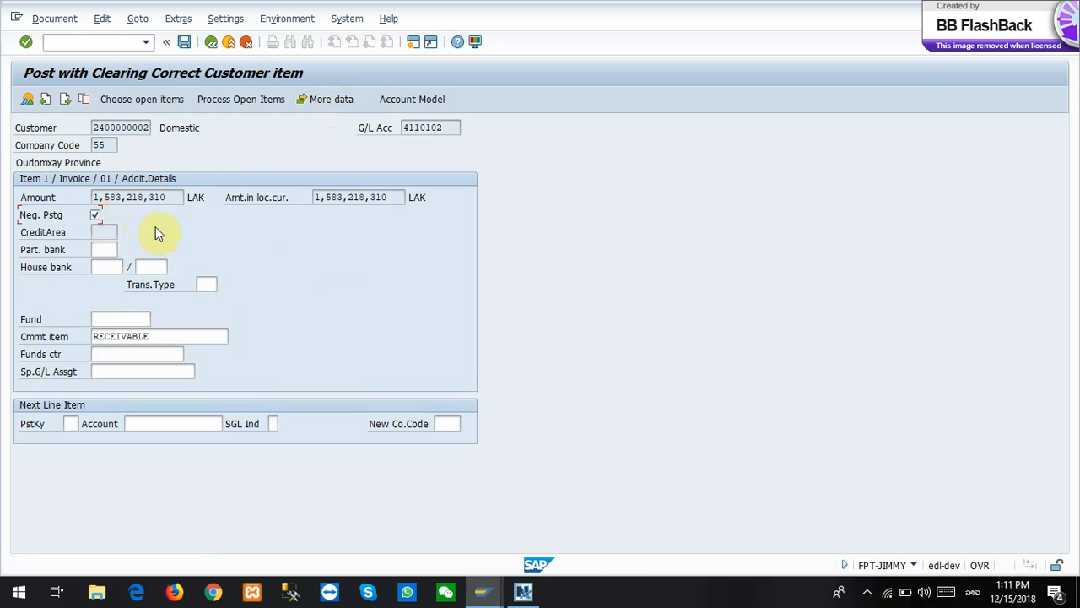
# Proceed to the open item selection and set the account type to D
pyautogui.click(133, 105)
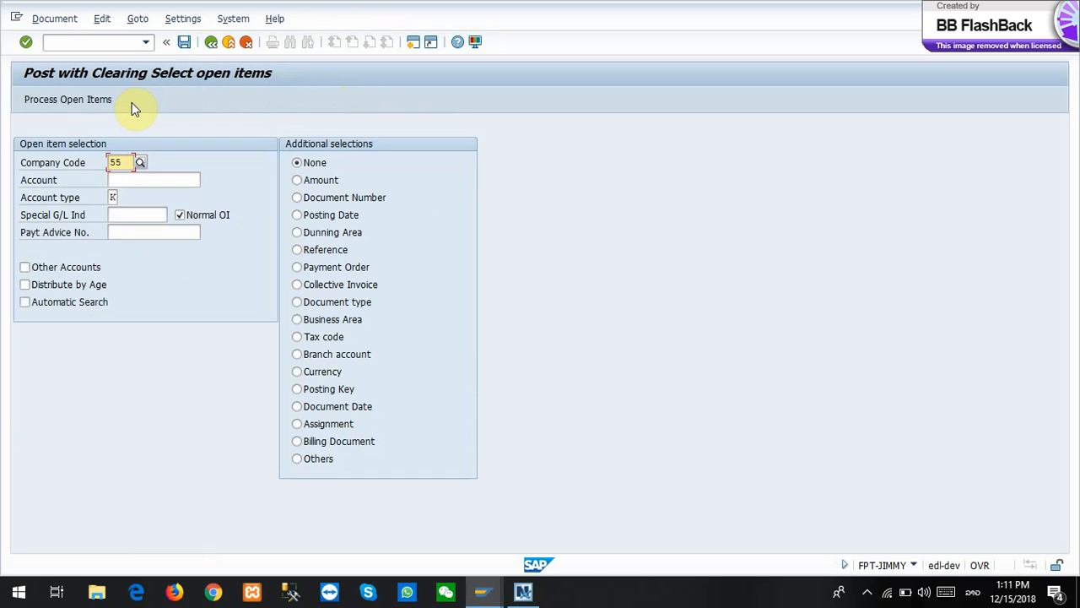
pyautogui.click(113, 196)
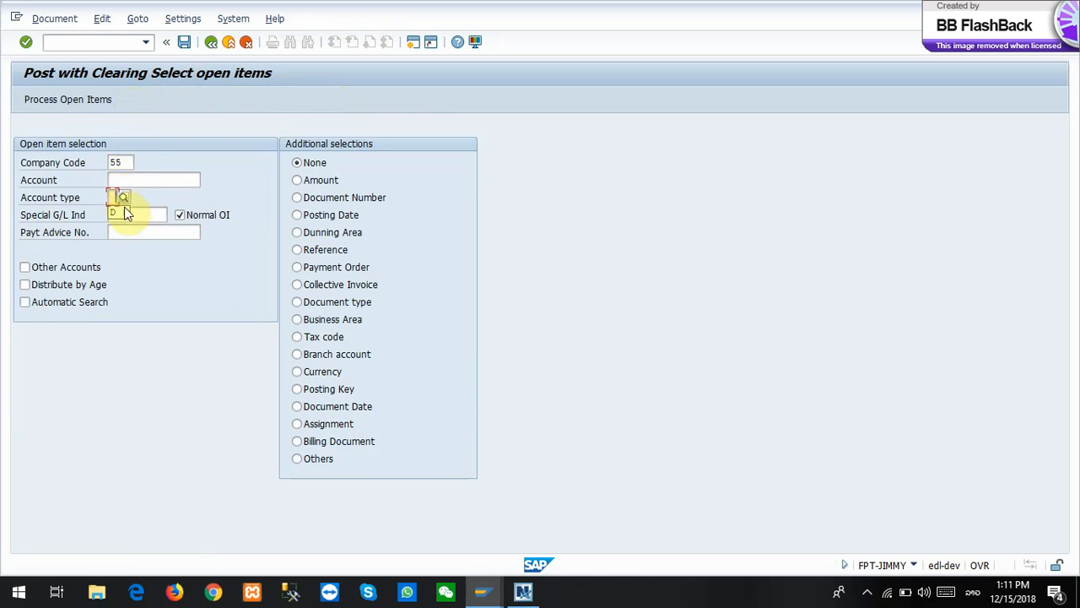
pyautogui.click(118, 212)
# Enter the Domestic customer's account in the open item selection and process its open items
pyautogui.click(144, 180)
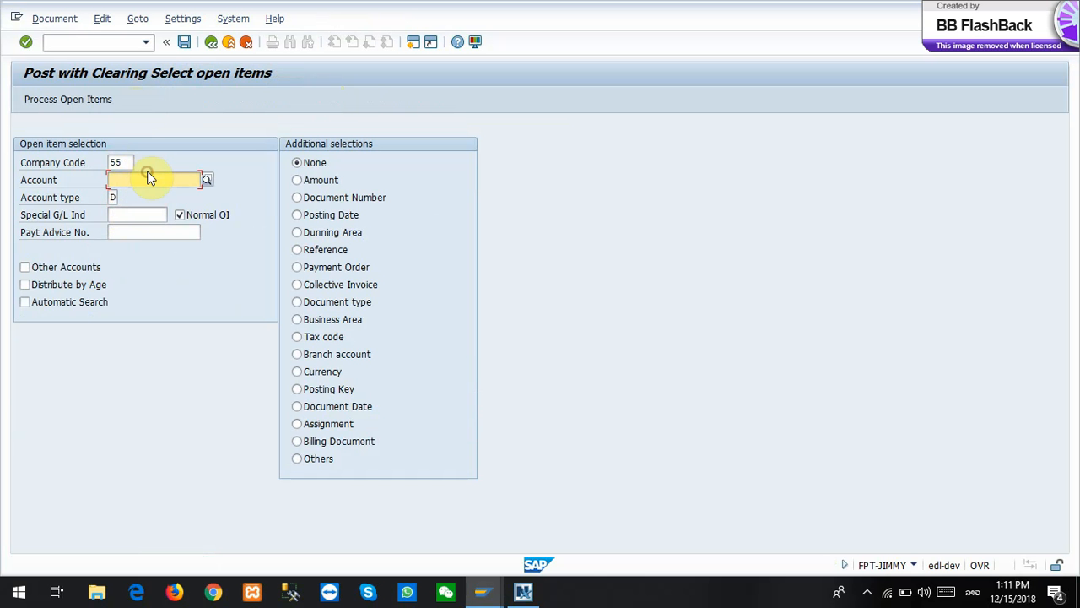
pyautogui.click(146, 179)
pyautogui.click(149, 194)
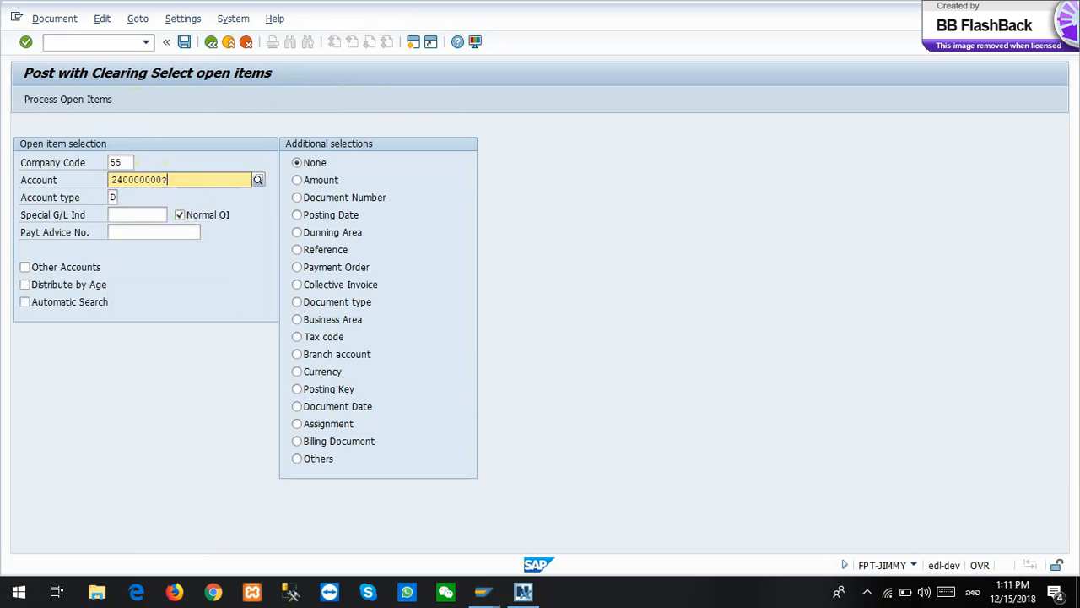
pyautogui.press('BackSpace')
pyautogui.write('2')
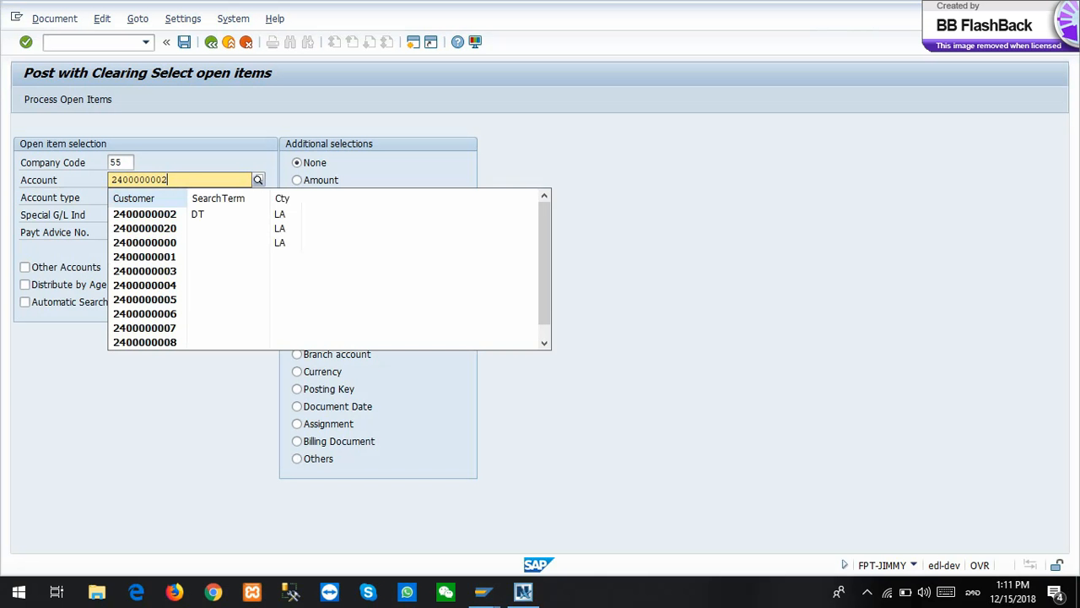
pyautogui.click(190, 216)
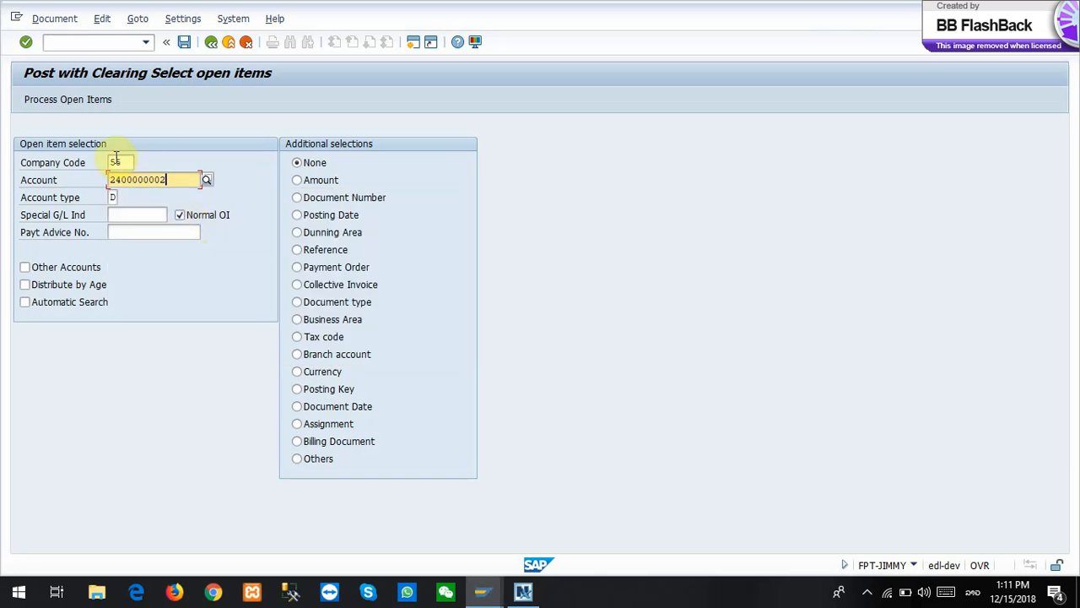
pyautogui.click(83, 102)
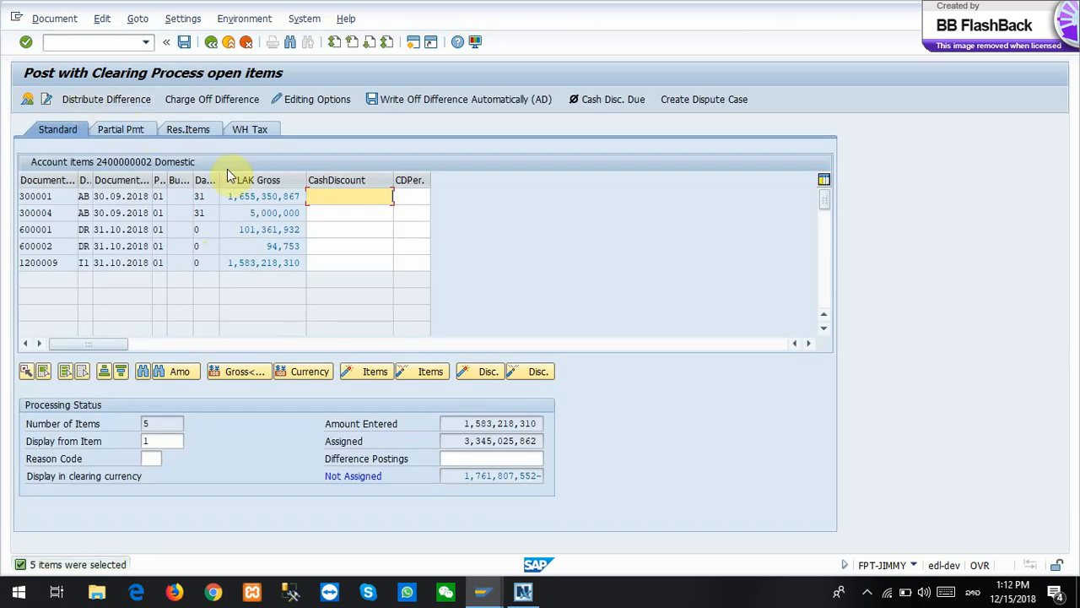
# Show the residual items view and examine the text period and G/L account of the line item for document 1200009
pyautogui.click(189, 131)
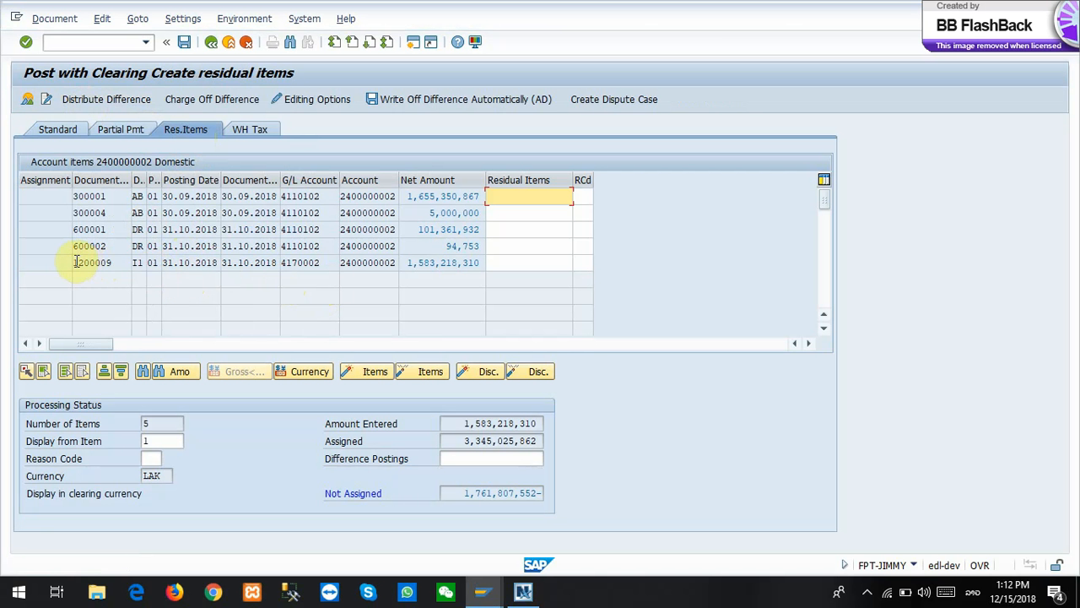
pyautogui.moveTo(76, 265); pyautogui.dragTo(130, 264)
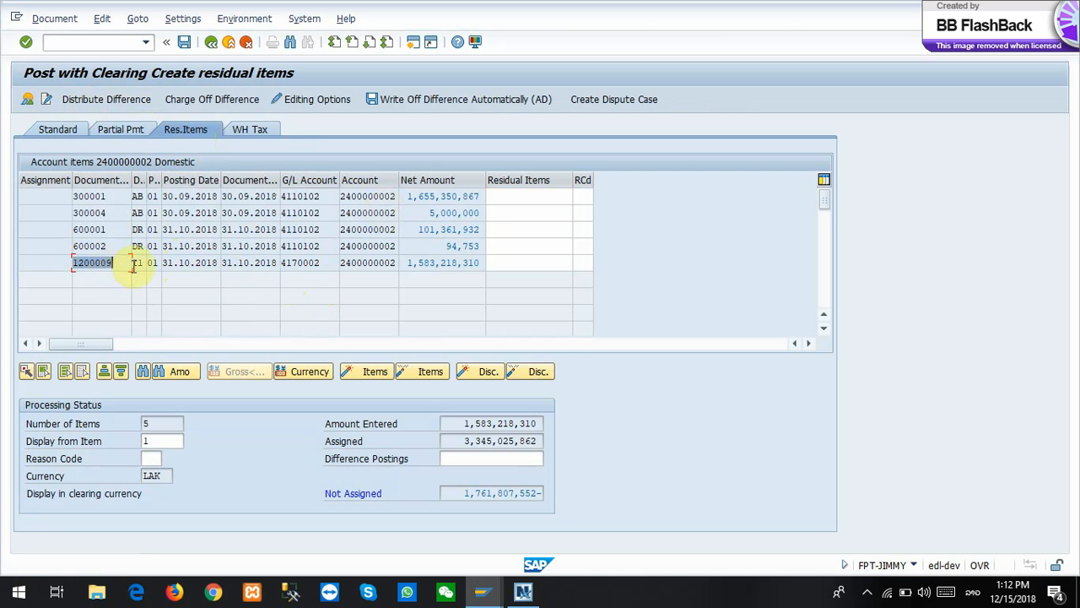
pyautogui.click(97, 263)
pyautogui.doubleClick(97, 263)
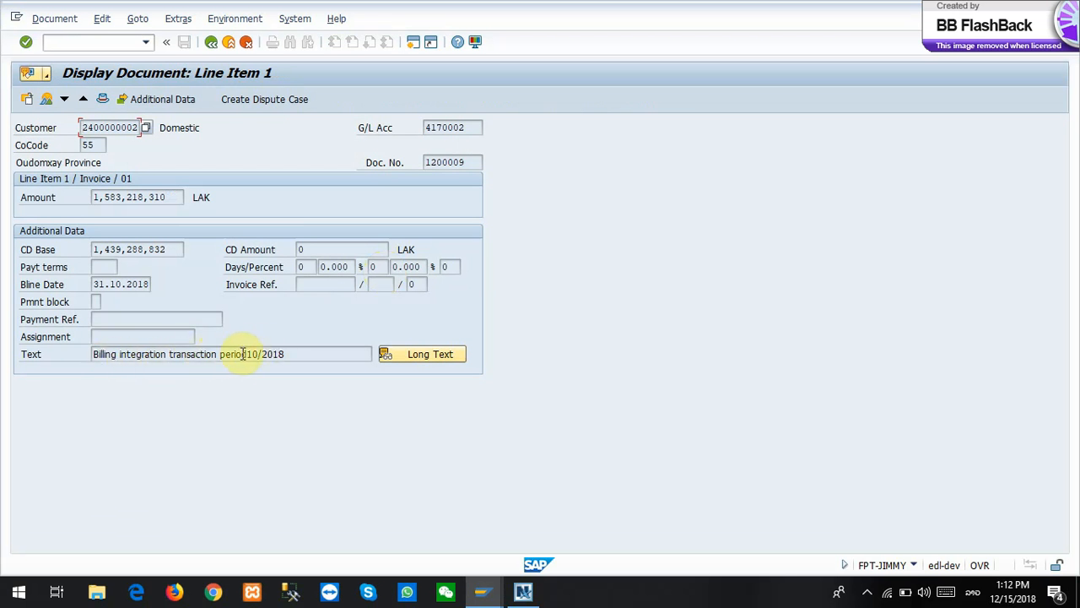
pyautogui.moveTo(248, 354); pyautogui.dragTo(321, 354)
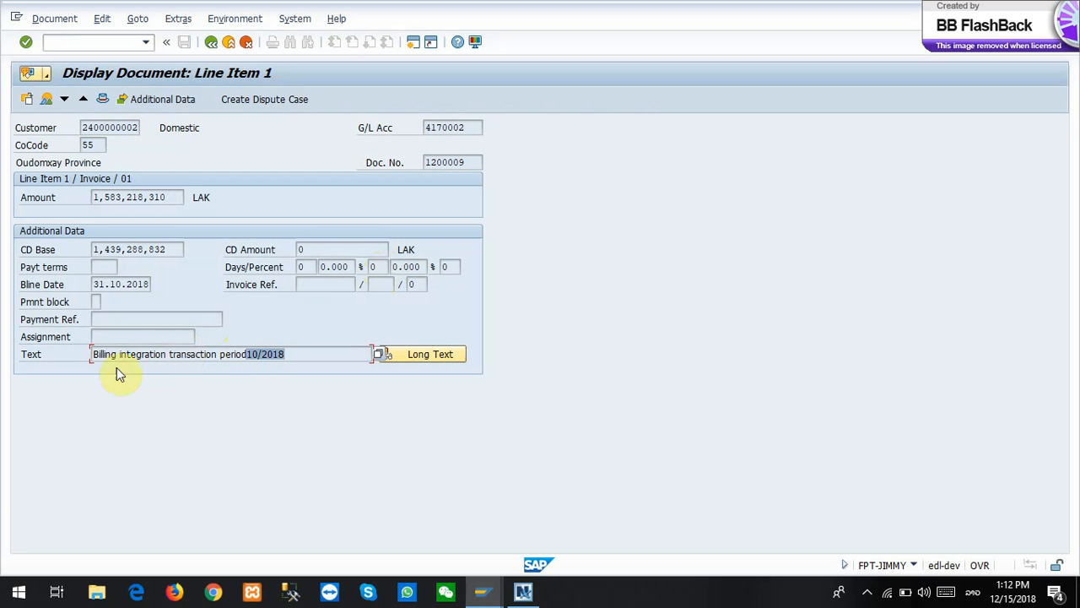
pyautogui.click(210, 44)
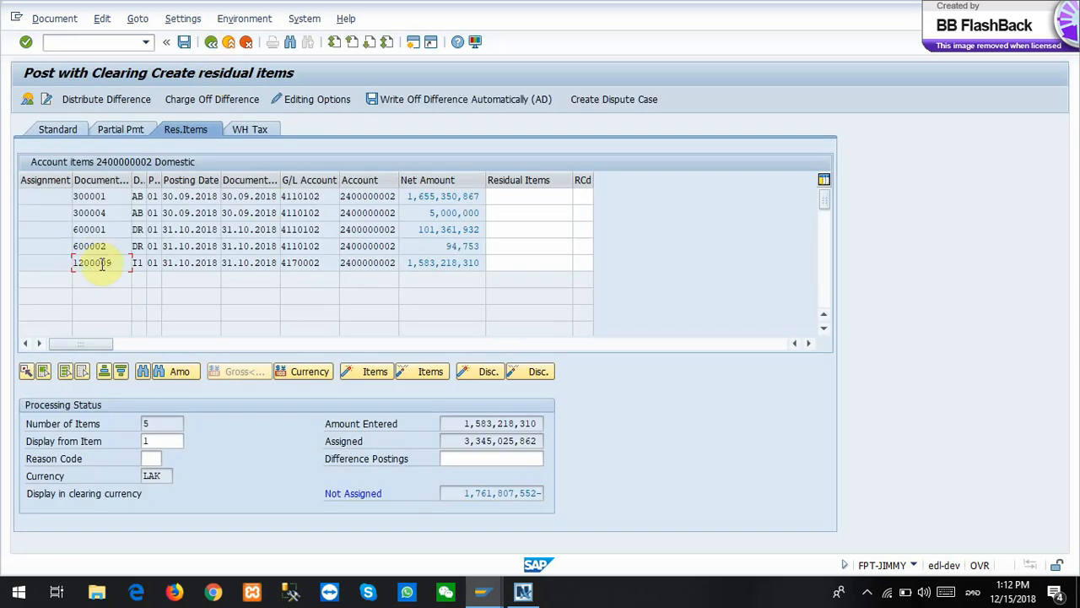
pyautogui.click(99, 262)
pyautogui.moveTo(469, 127); pyautogui.dragTo(425, 127)
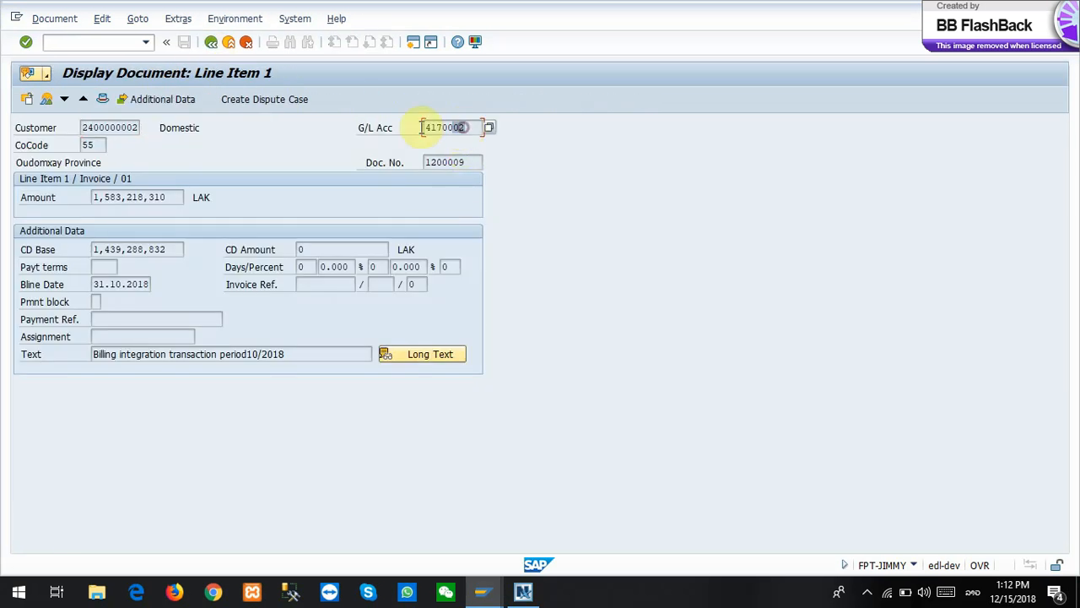
pyautogui.click(209, 47)
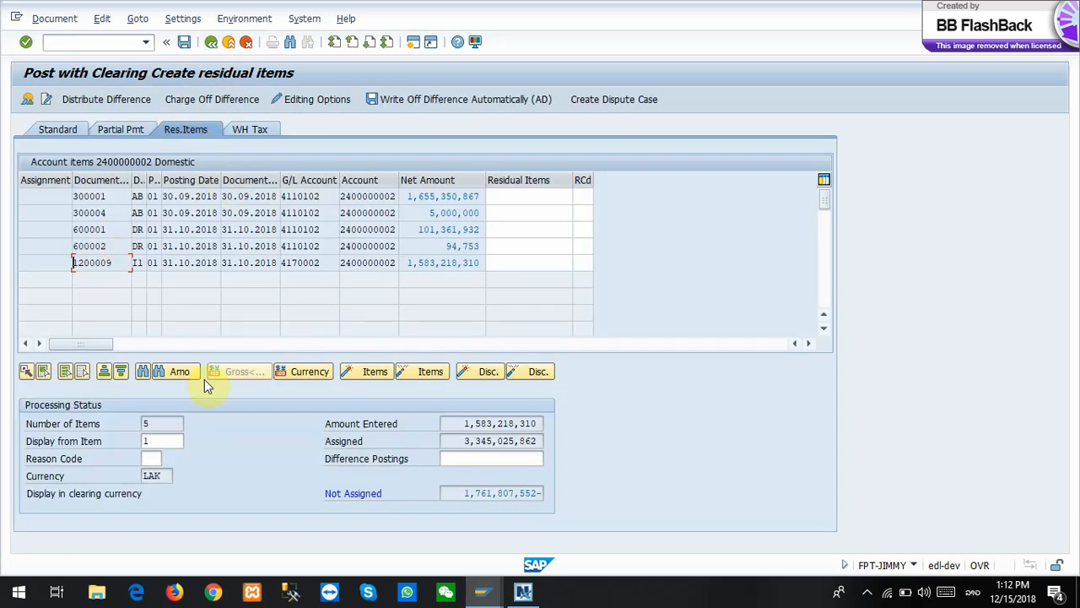
# Deactivate all the customer's open items, then activate only the item of document 1200009 for clearing
pyautogui.click(433, 377)
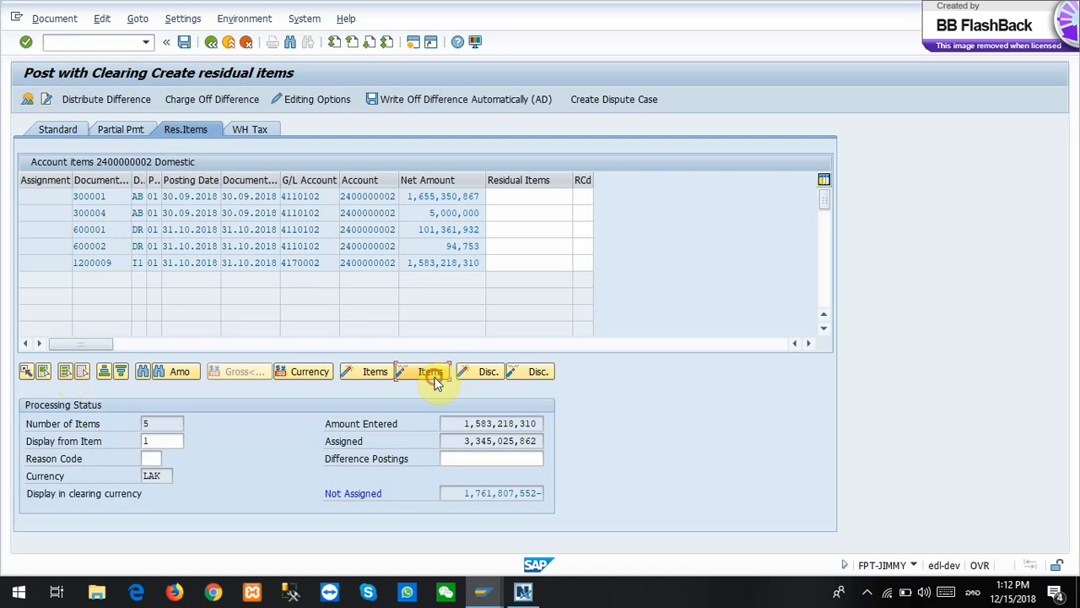
pyautogui.doubleClick(442, 264)
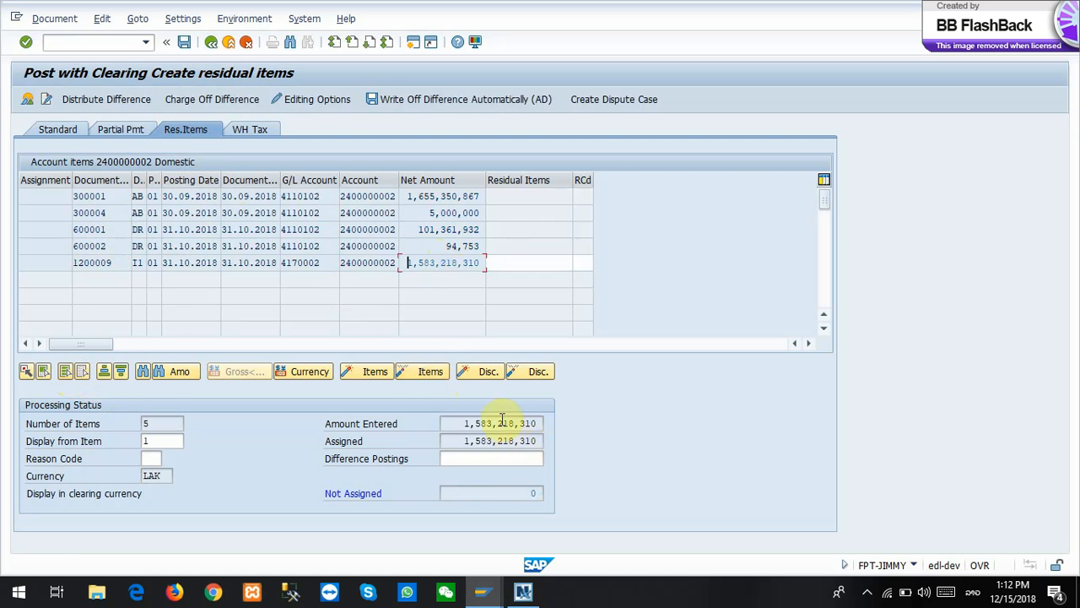
pyautogui.click(528, 263)
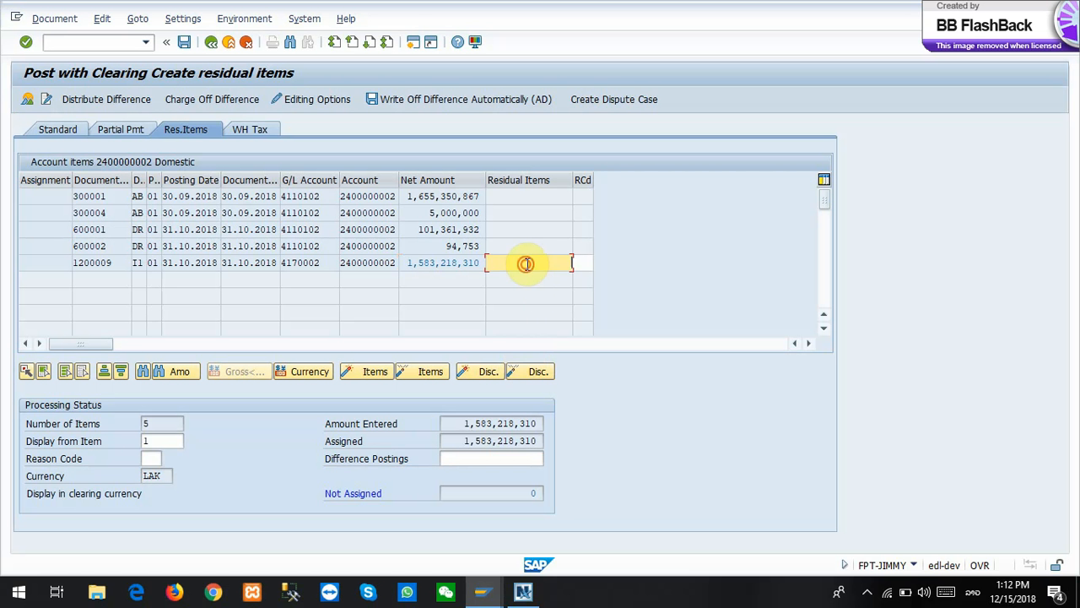
# Simulate the clearing document and its general ledger entries, and check the amounts on accounts 4110102 and 4170002
pyautogui.click(48, 19)
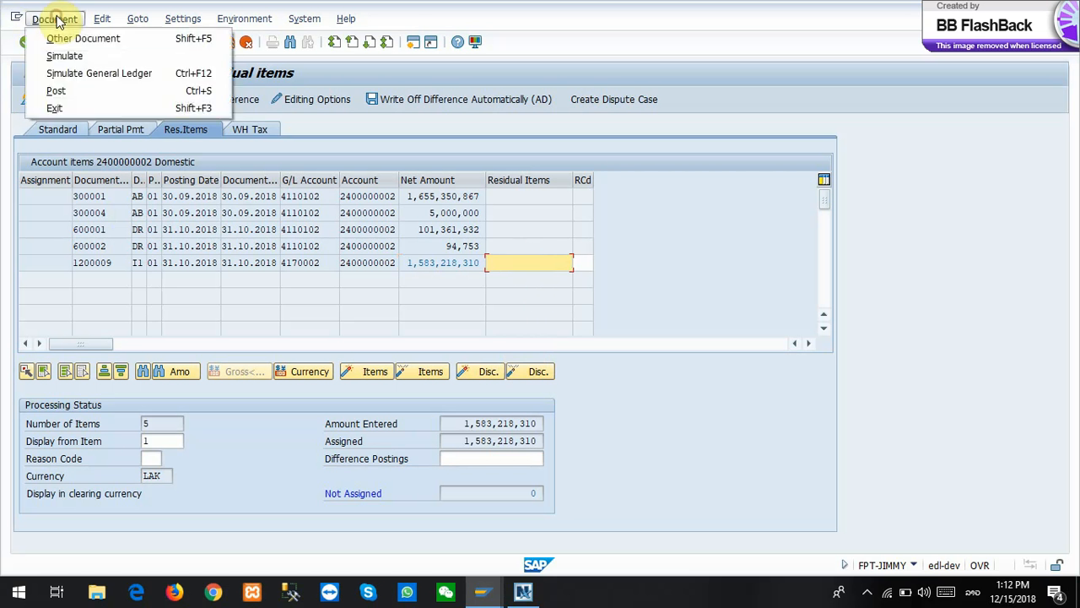
pyautogui.click(62, 55)
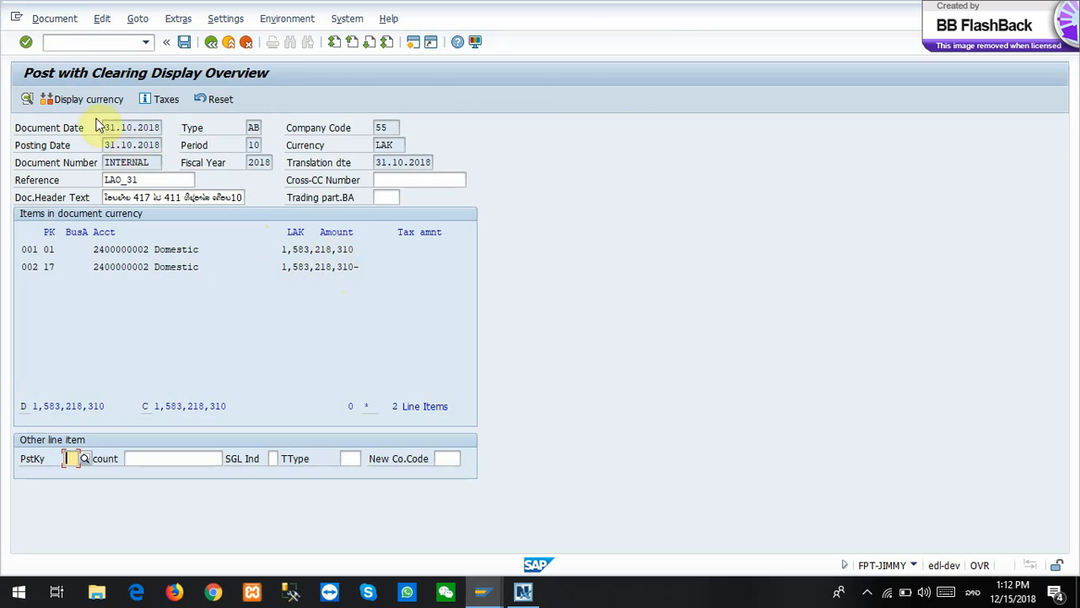
pyautogui.click(53, 18)
pyautogui.click(67, 110)
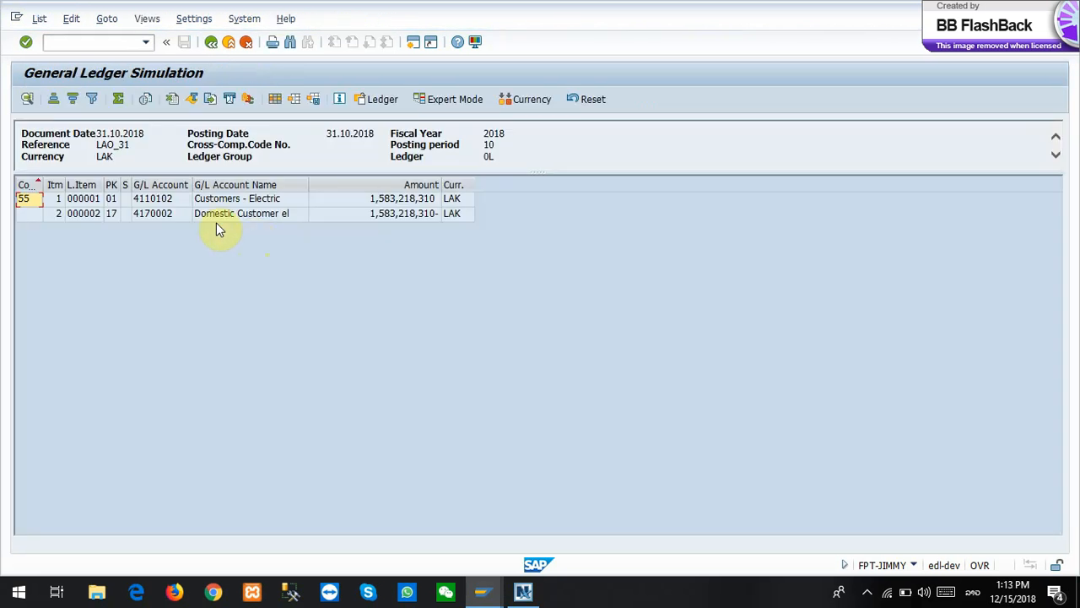
pyautogui.click(428, 215)
pyautogui.click(414, 202)
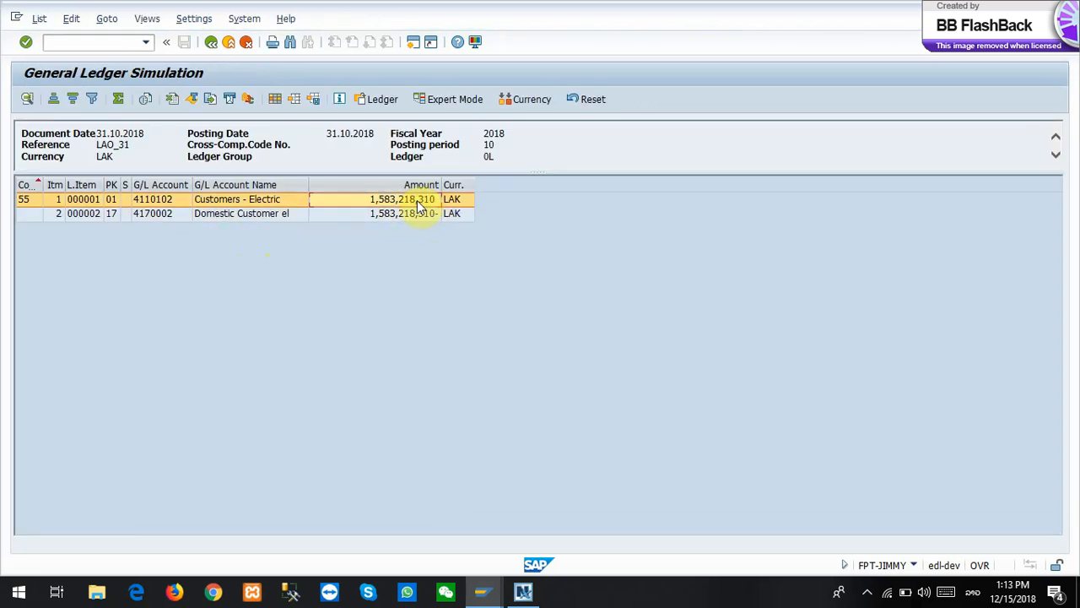
pyautogui.click(211, 44)
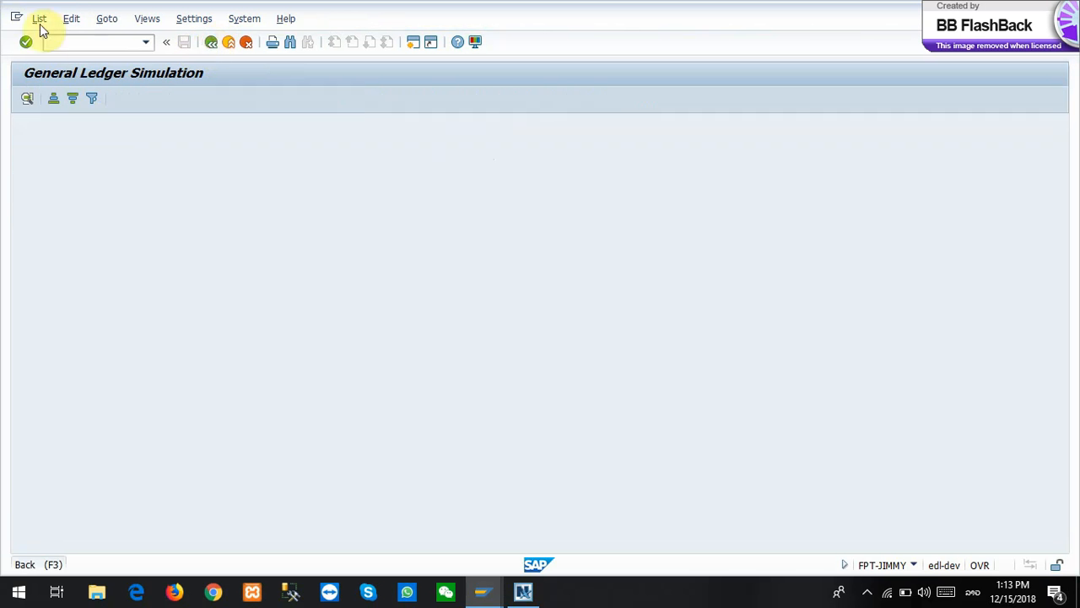
# Post the clearing document and select the new document number in the posting message's details
pyautogui.click(52, 19)
pyautogui.click(67, 90)
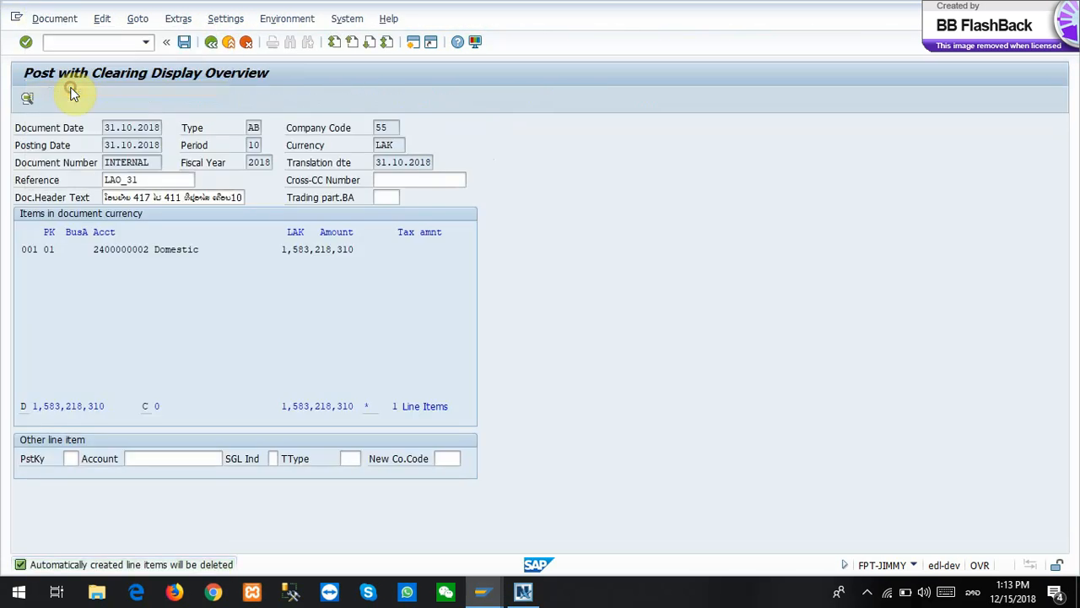
pyautogui.click(184, 48)
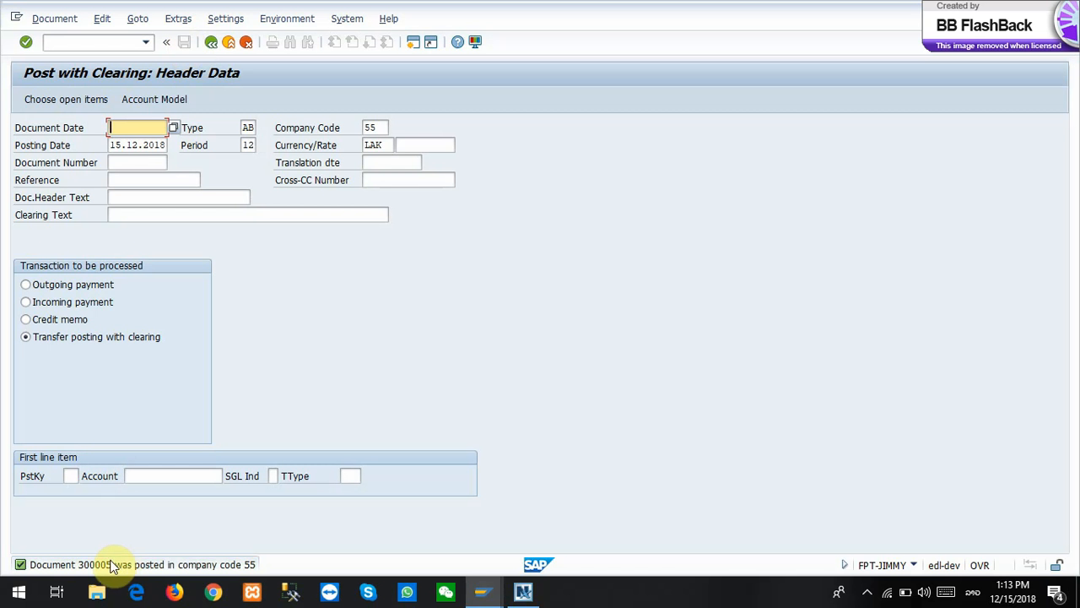
pyautogui.doubleClick(103, 566)
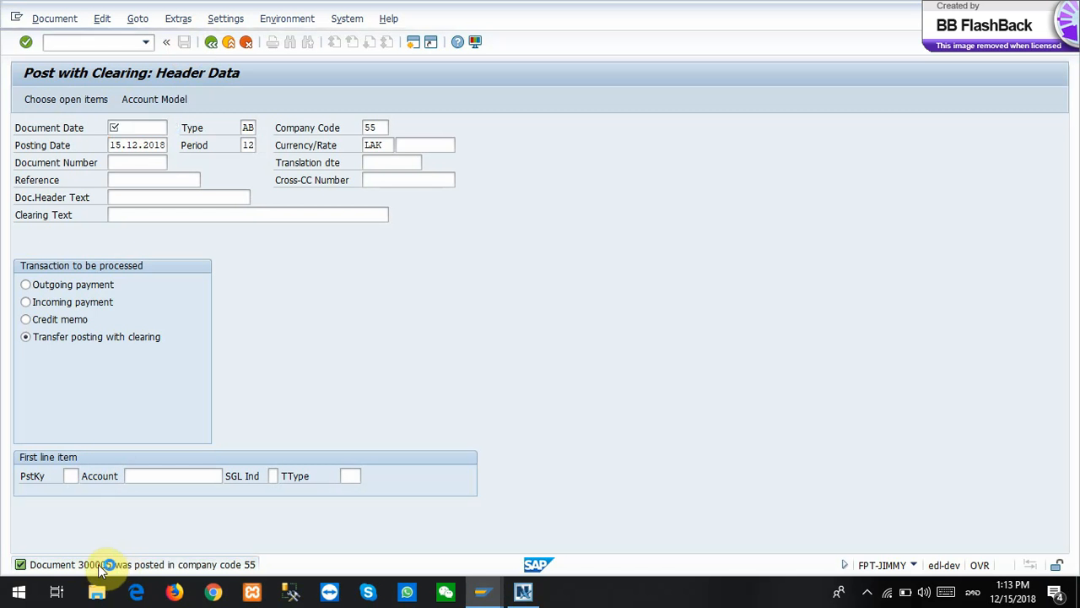
pyautogui.doubleClick(101, 114)
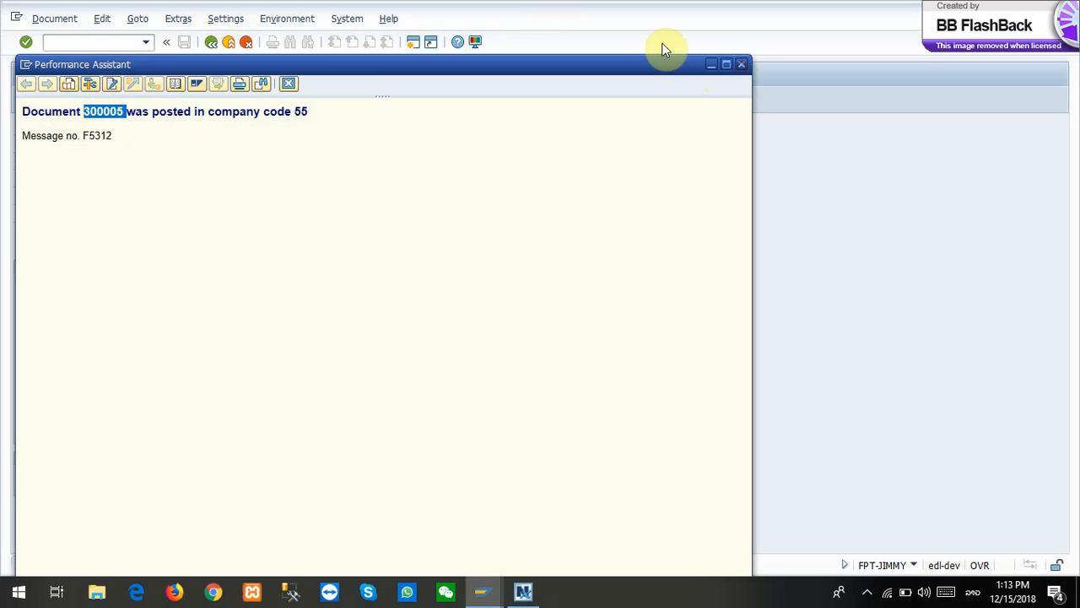
# Switch the keyboard language to English and open the Accounting Voucher report
pyautogui.click(107, 43)
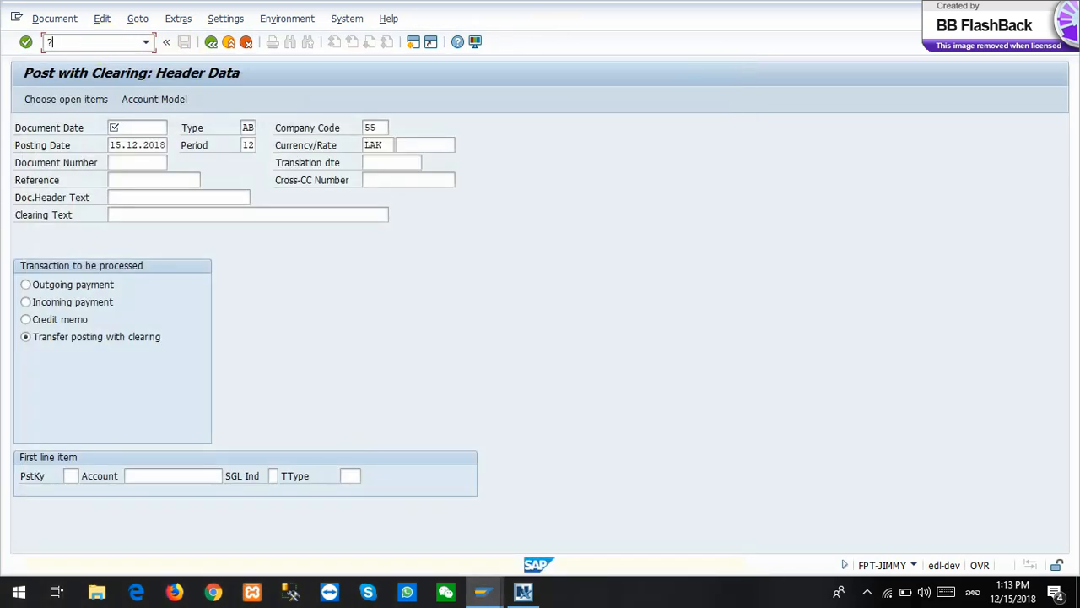
pyautogui.hotkey('alt', 'shift')
pyautogui.press('Return')
# Set the voucher selection to company code 55 and document number 300005
pyautogui.click(229, 147)
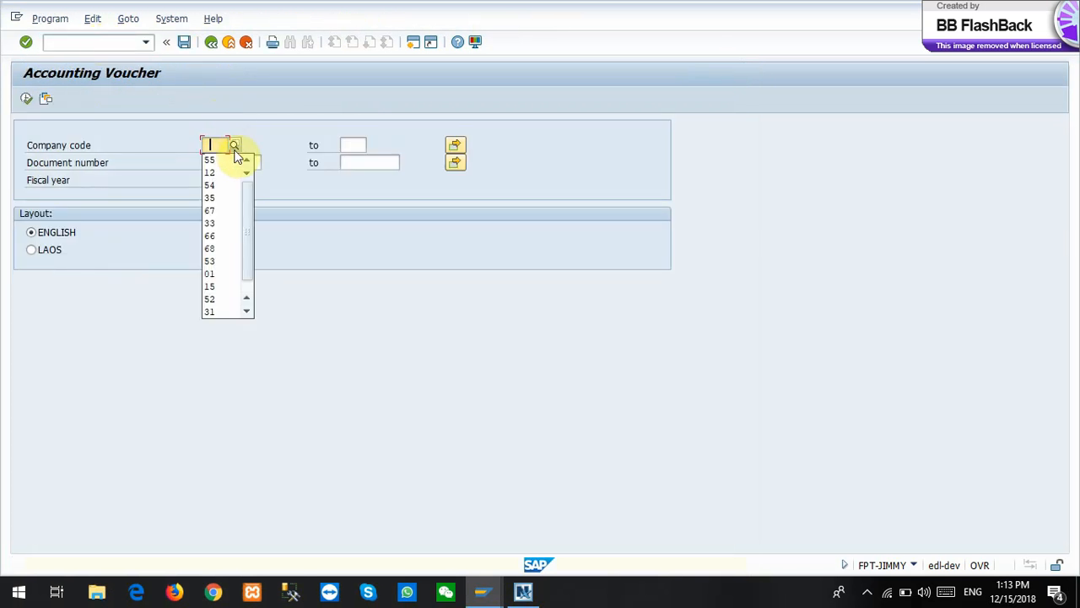
pyautogui.click(211, 159)
pyautogui.click(229, 162)
pyautogui.write('300005')
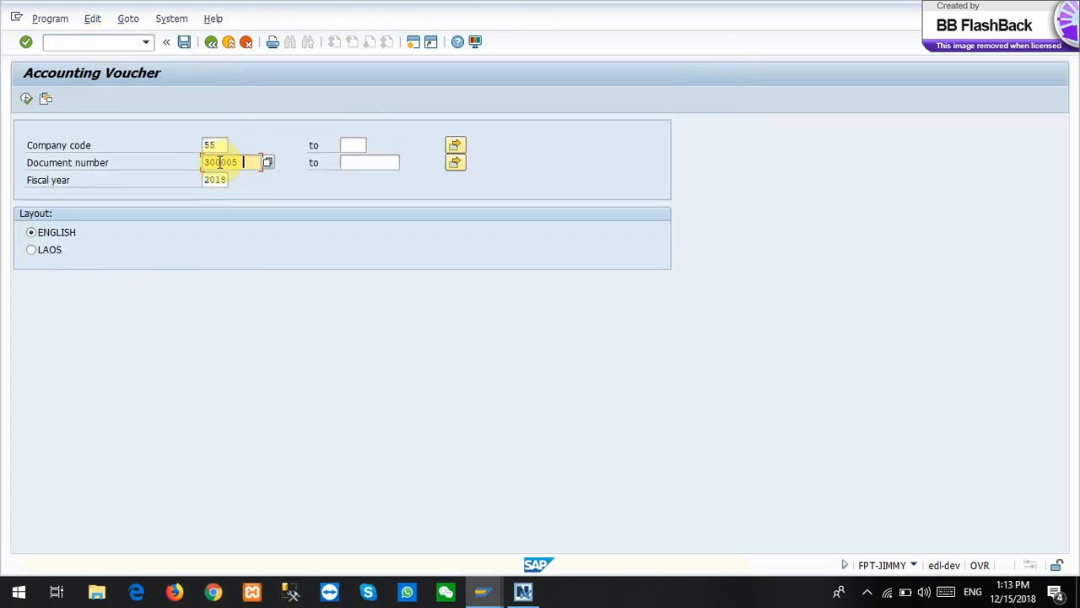
# Run the accounting voucher in the LAOS layout and preview it on output device LP01
pyautogui.click(55, 248)
pyautogui.click(27, 99)
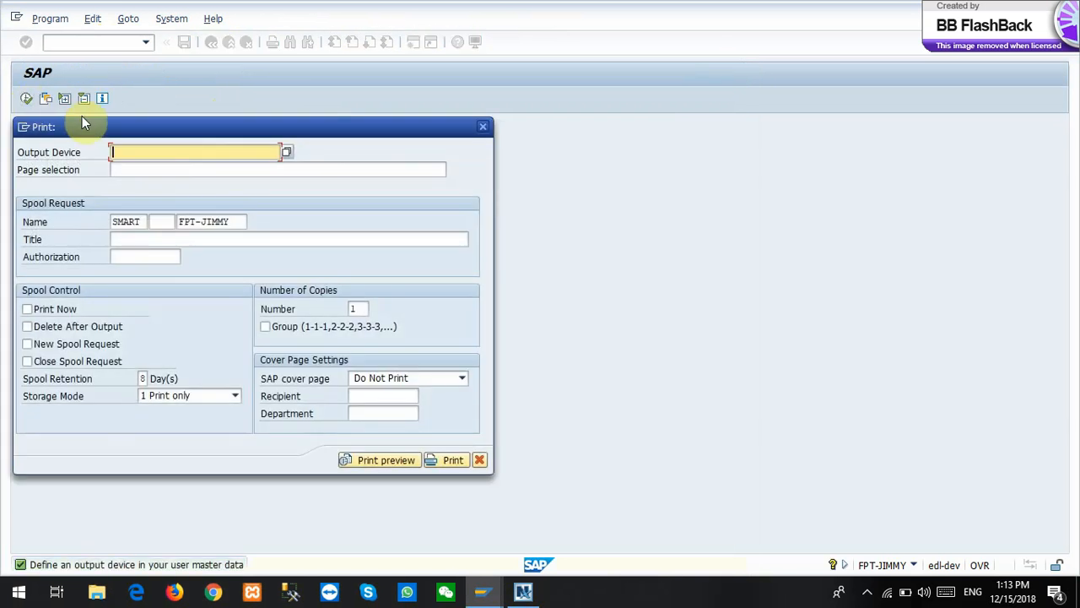
pyautogui.write('L')
pyautogui.click(118, 168)
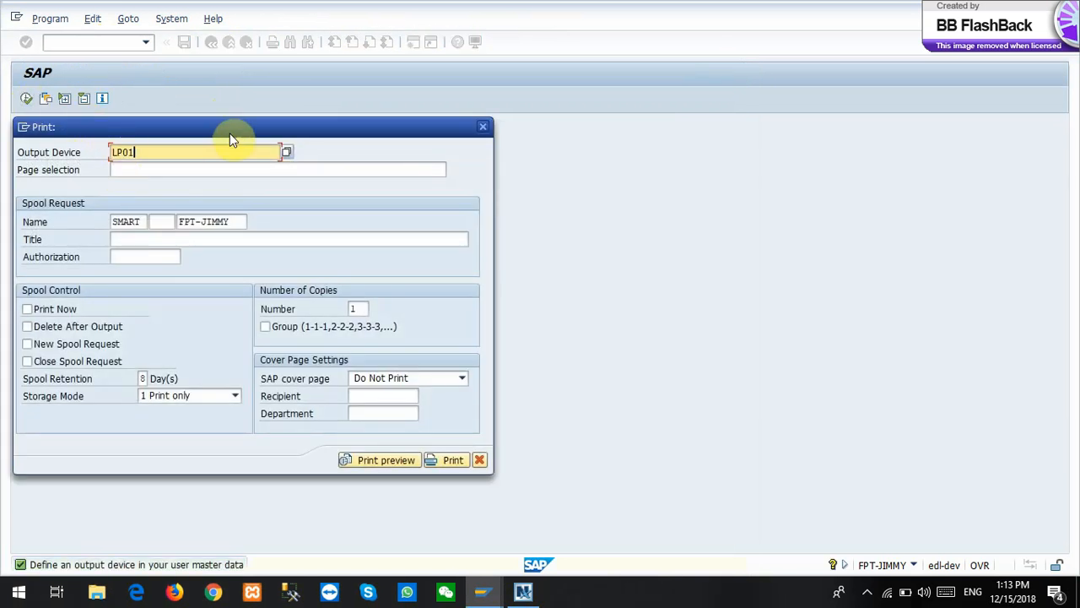
pyautogui.click(359, 462)
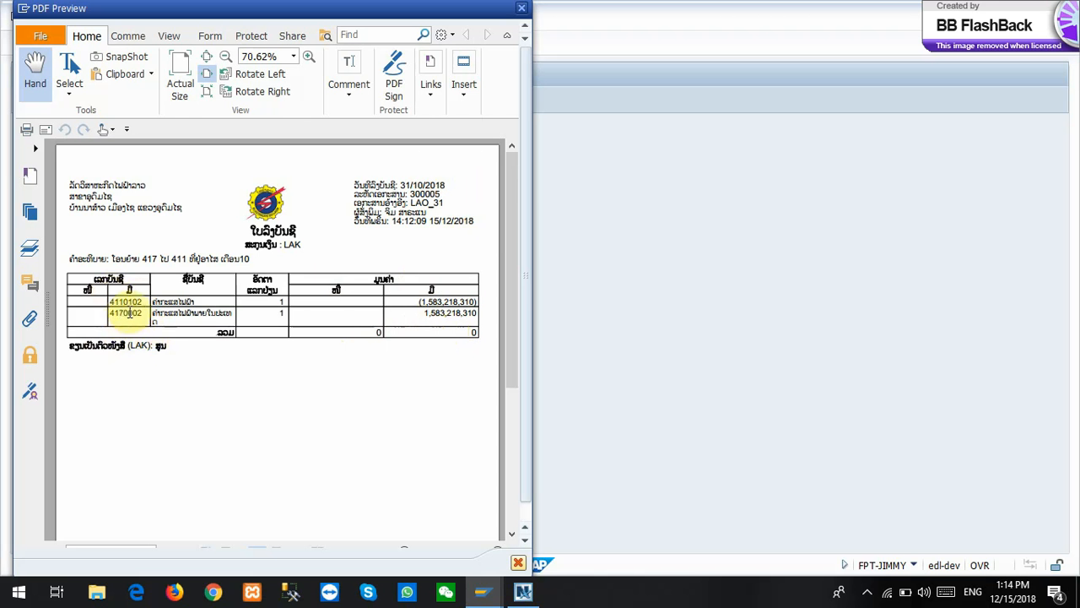
# Review the voucher's header and the entries on accounts 4110102 and 4170002, and close the preview
pyautogui.scroll(-5, 242, 359)
pyautogui.scroll(5, 243, 361)
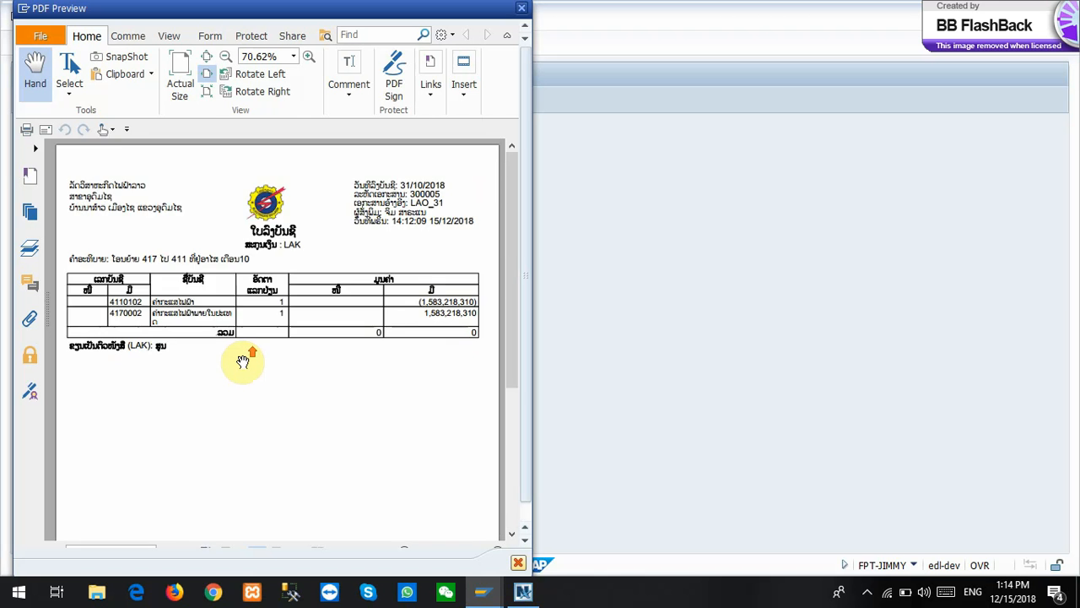
pyautogui.scroll(-5, 242, 361)
pyautogui.scroll(5, 242, 360)
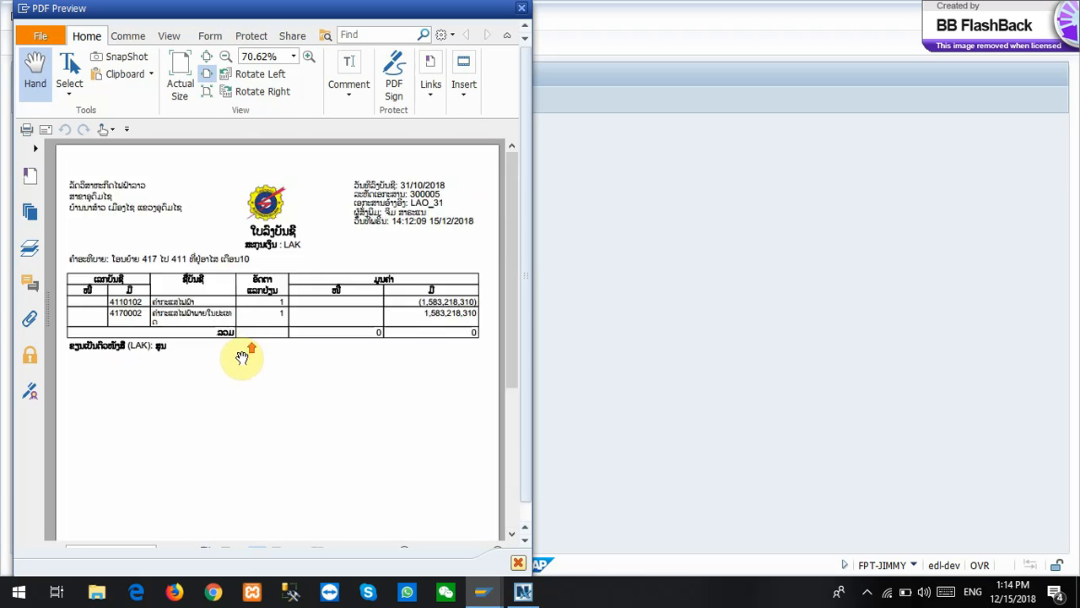
pyautogui.scroll(-5, 242, 358)
pyautogui.scroll(5, 242, 358)
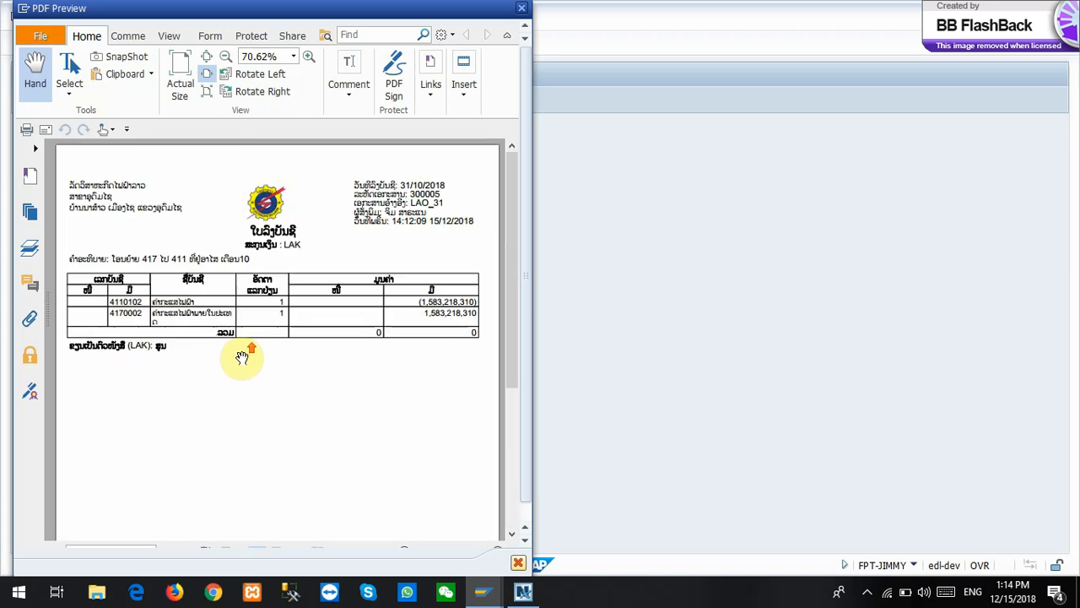
pyautogui.click(517, 562)
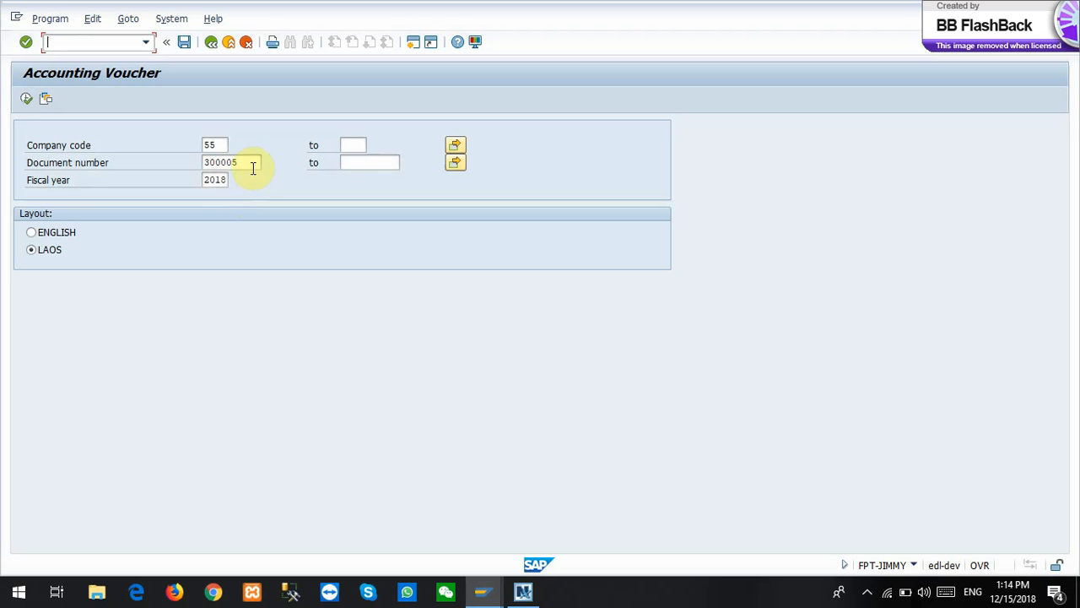
# Copy the voucher's document number and open the Reverse Document transaction FB08
pyautogui.moveTo(251, 161); pyautogui.dragTo(161, 164)
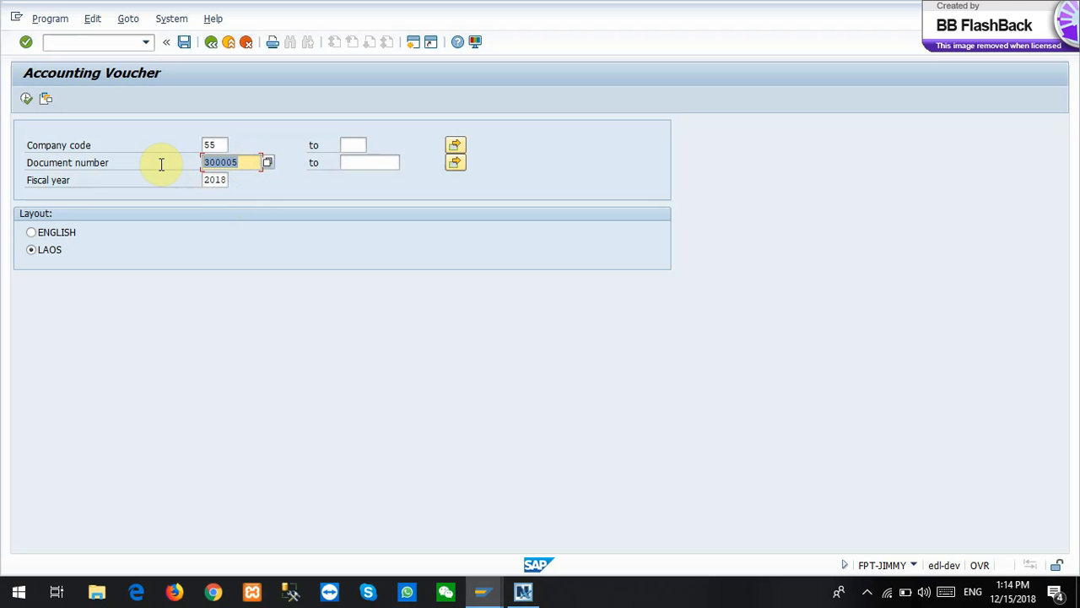
pyautogui.click(116, 45)
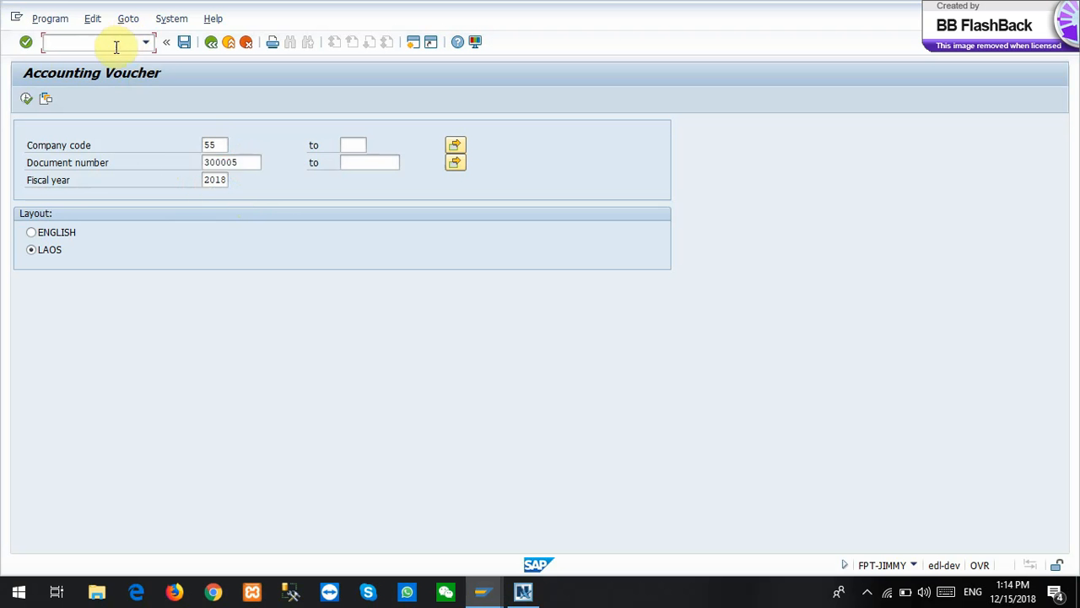
pyautogui.write('/nfb08')
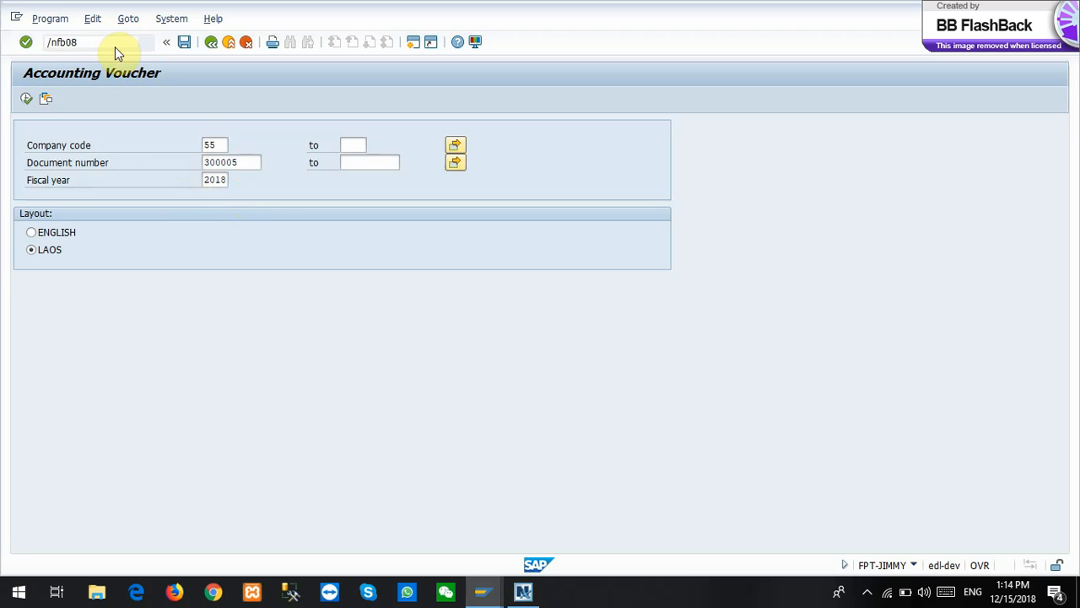
pyautogui.press('Return')
# Enter document number 300005 with reversal reason Z1 and display the document before reversal
pyautogui.write('300005')
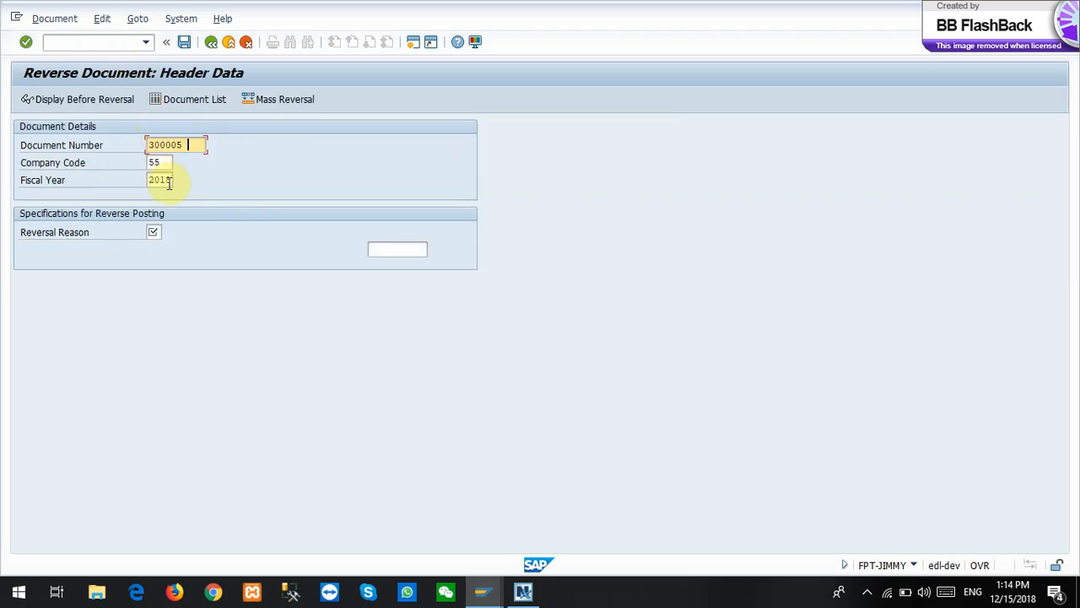
pyautogui.click(150, 233)
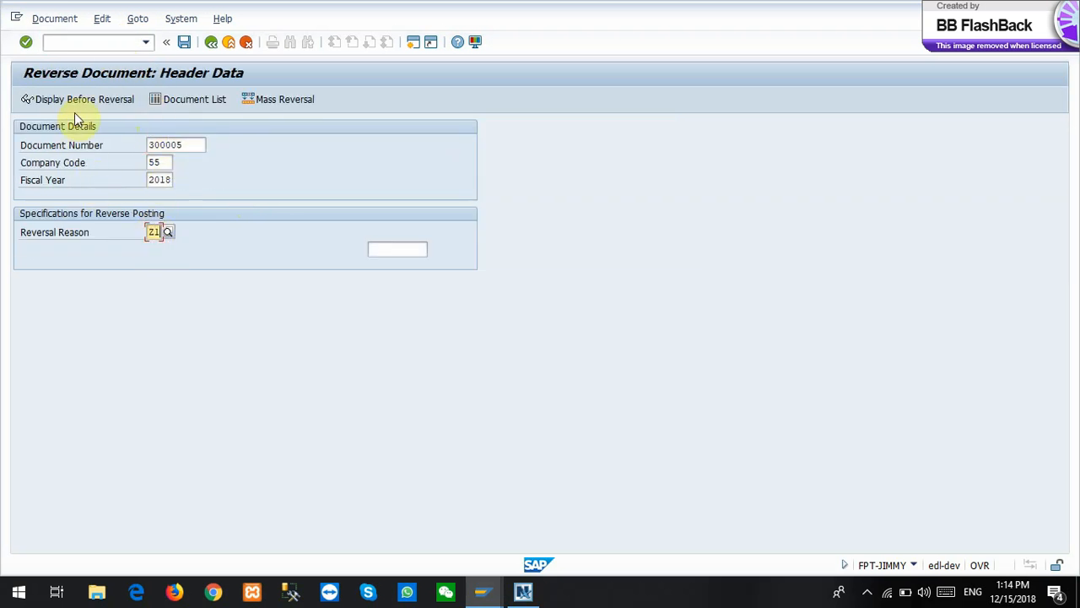
pyautogui.write('Z1')
pyautogui.click(203, 205)
pyautogui.press('F6')
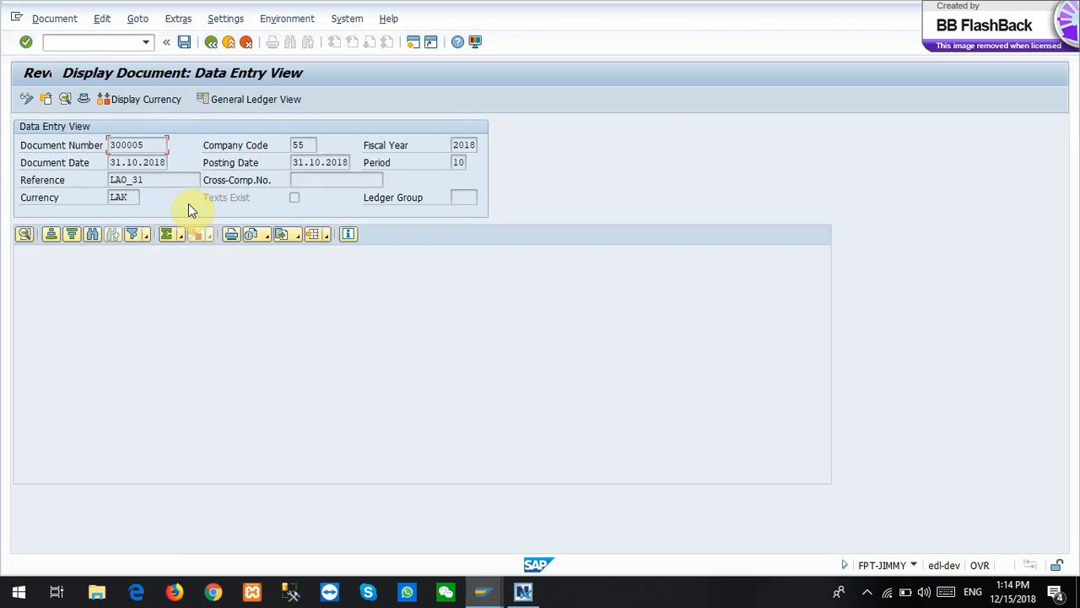
# Inspect line items 1 and 2 in turn, comparing item 2's clearing document number with its own document number
pyautogui.doubleClick(165, 270)
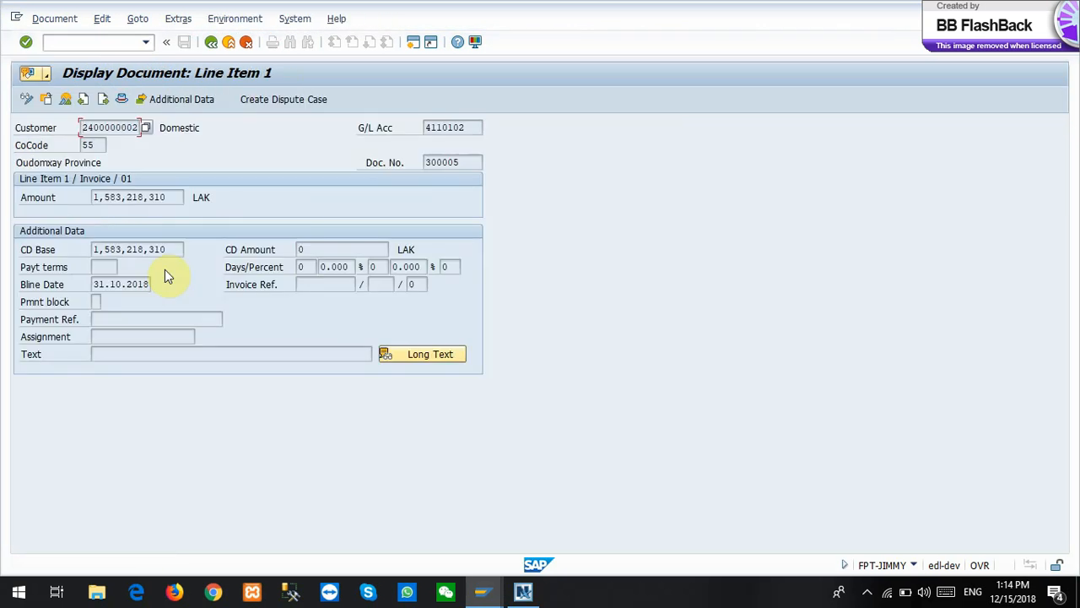
pyautogui.click(210, 42)
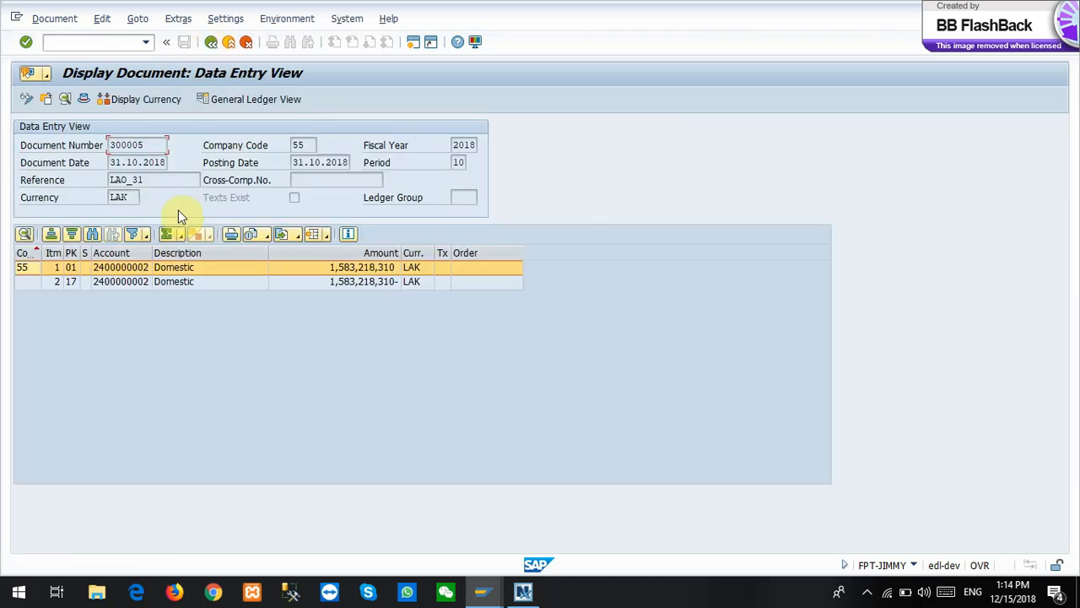
pyautogui.doubleClick(167, 287)
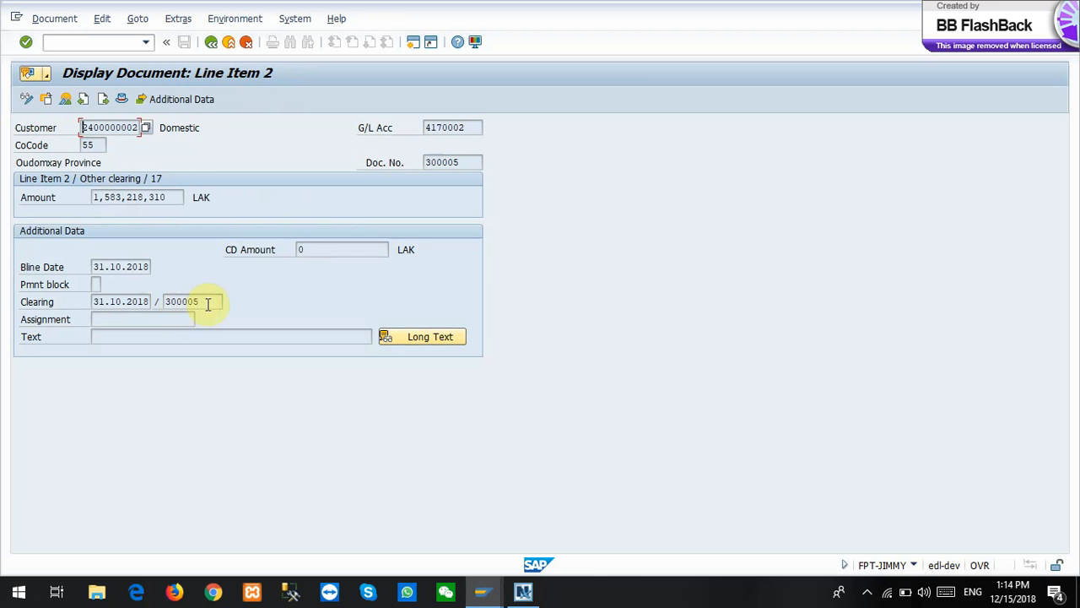
pyautogui.moveTo(209, 301); pyautogui.dragTo(145, 297)
pyautogui.click(164, 301)
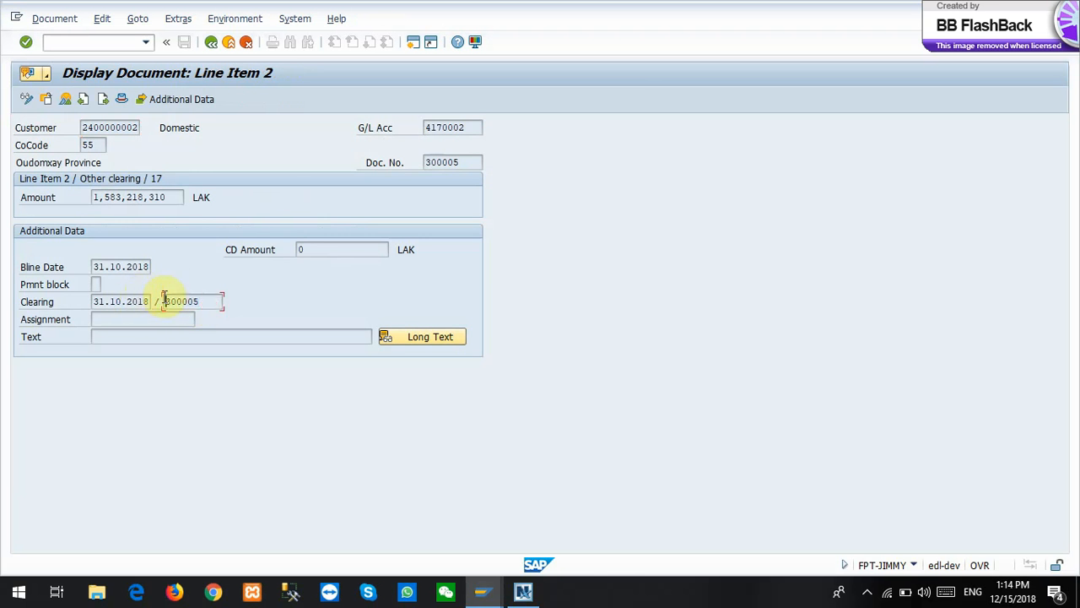
pyautogui.moveTo(212, 299); pyautogui.dragTo(150, 295)
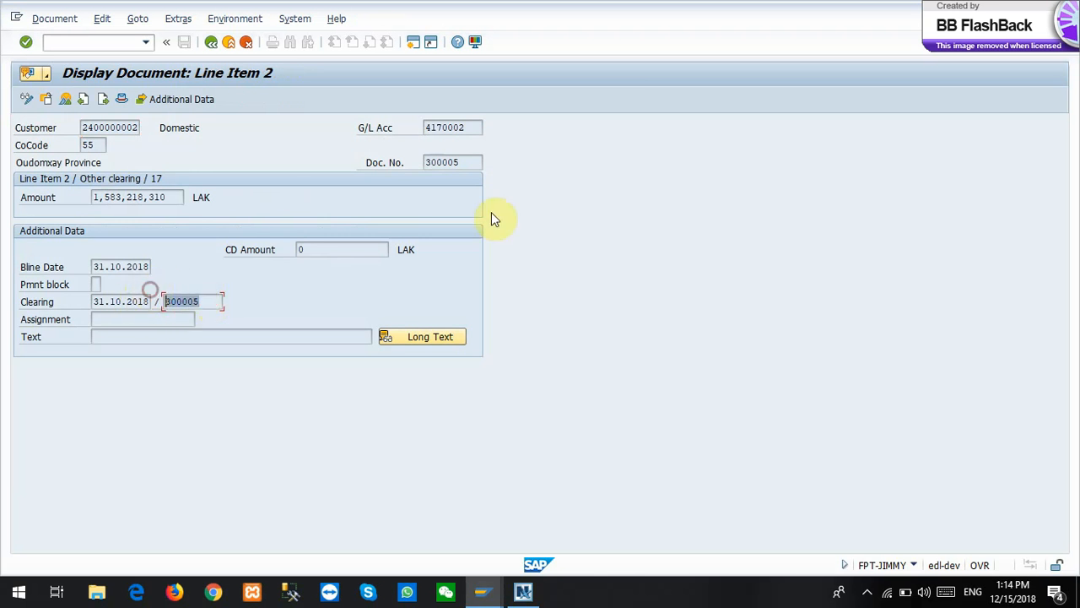
pyautogui.moveTo(476, 169); pyautogui.dragTo(362, 161)
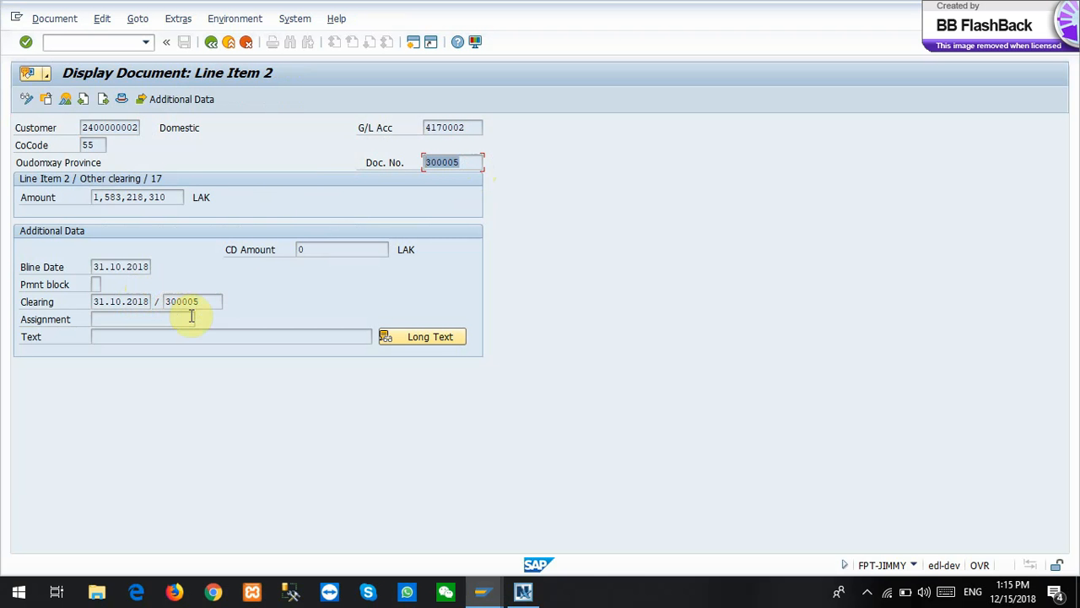
pyautogui.click(213, 300)
pyautogui.moveTo(168, 302); pyautogui.dragTo(163, 302)
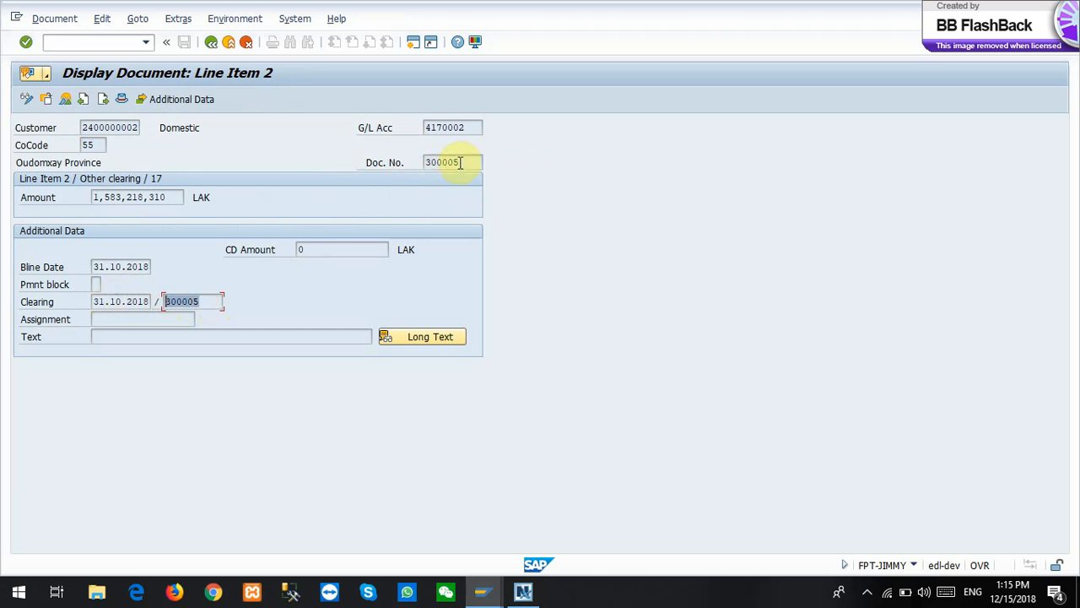
pyautogui.moveTo(460, 162); pyautogui.dragTo(387, 160)
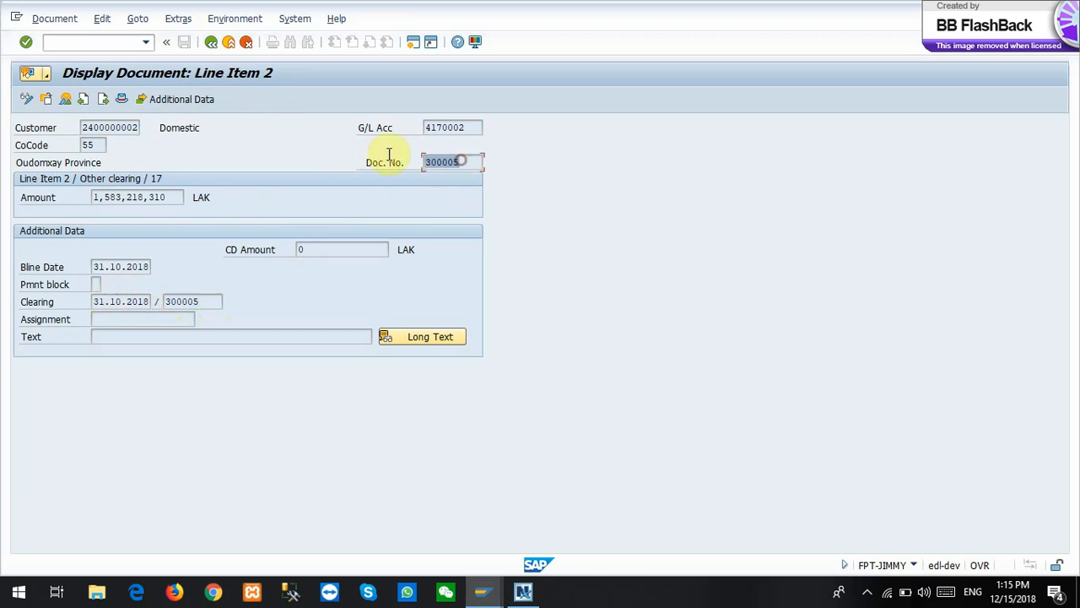
# Recheck line item 1 for clearing details and return to the document's data entry view
pyautogui.click(212, 44)
pyautogui.doubleClick(179, 268)
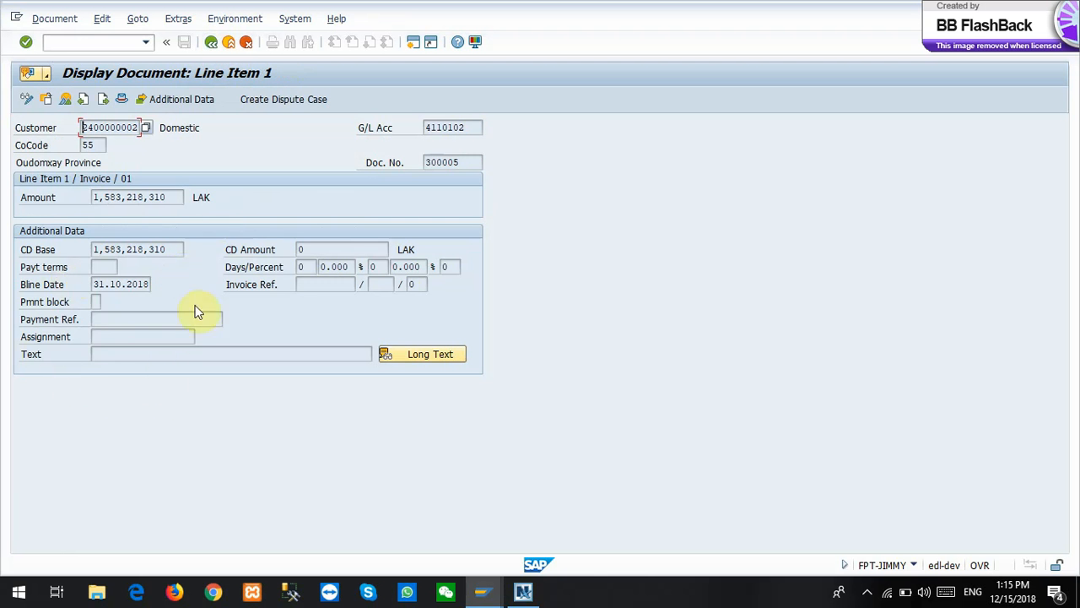
pyautogui.click(214, 46)
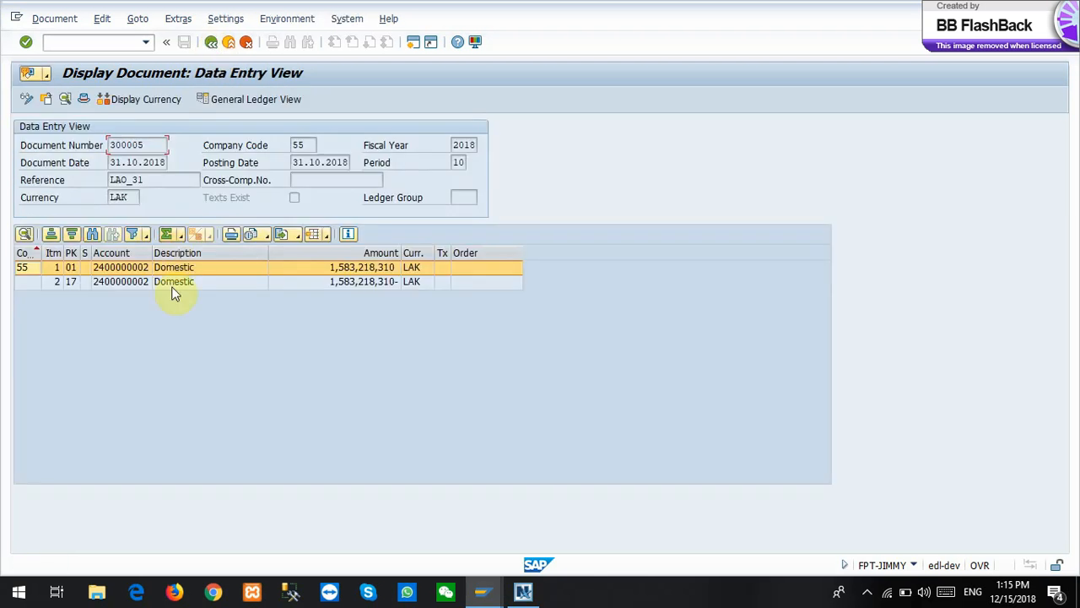
# Open line item 2 and copy its clearing document number
pyautogui.doubleClick(173, 287)
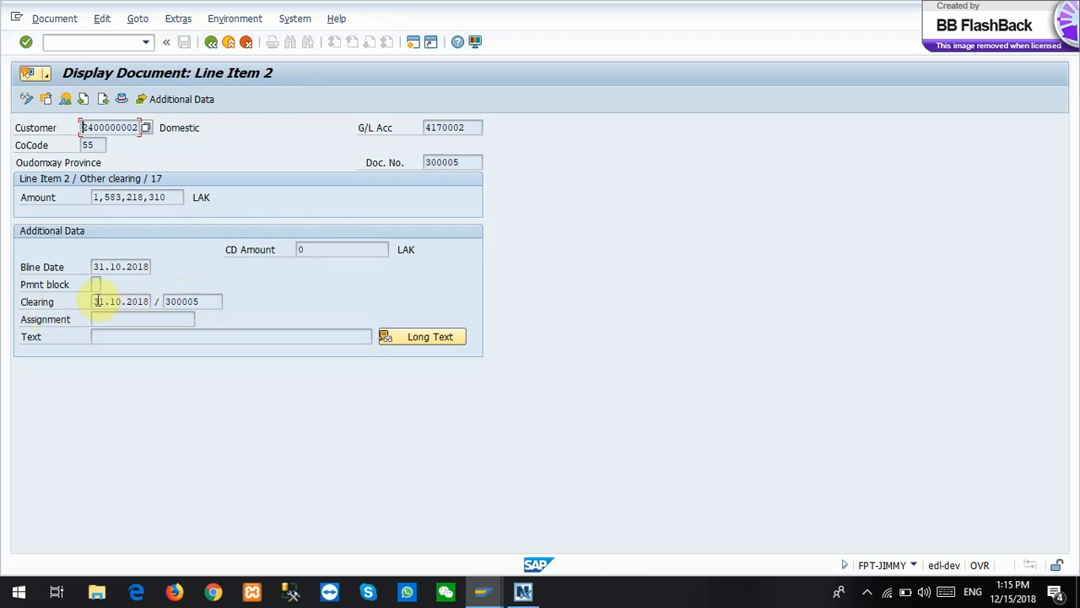
pyautogui.moveTo(98, 301); pyautogui.dragTo(152, 296)
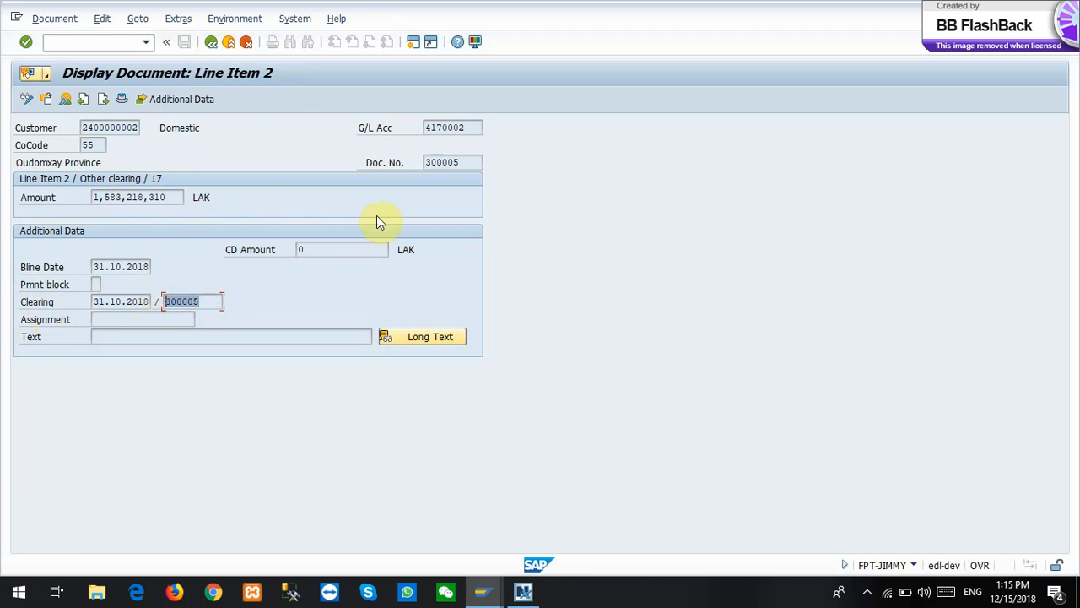
pyautogui.click(216, 300)
pyautogui.moveTo(220, 299); pyautogui.dragTo(82, 298)
pyautogui.hotkey('ctrl', 'c')
# Open transaction FBRA and specify clearing document 300005, company code 55 and fiscal year 2018
pyautogui.click(90, 43)
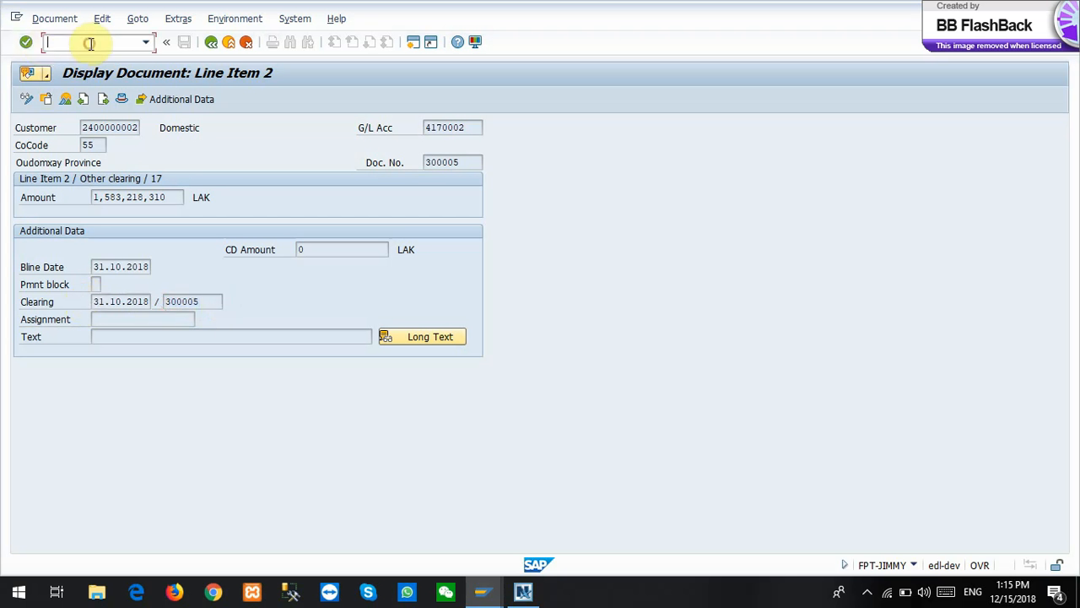
pyautogui.write('/nfb')
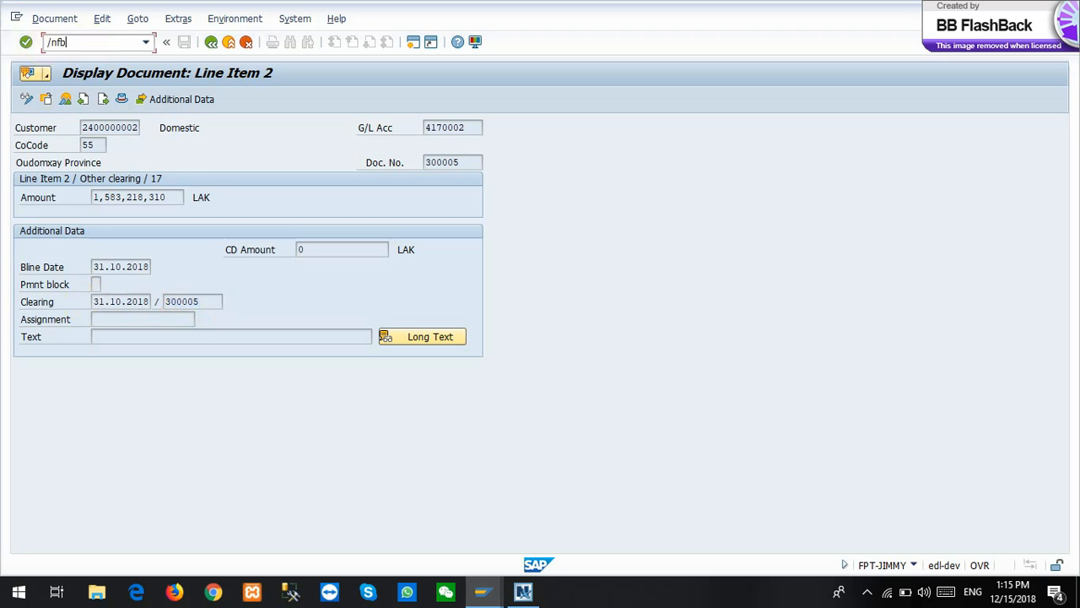
pyautogui.write('ra')
pyautogui.press('Return')
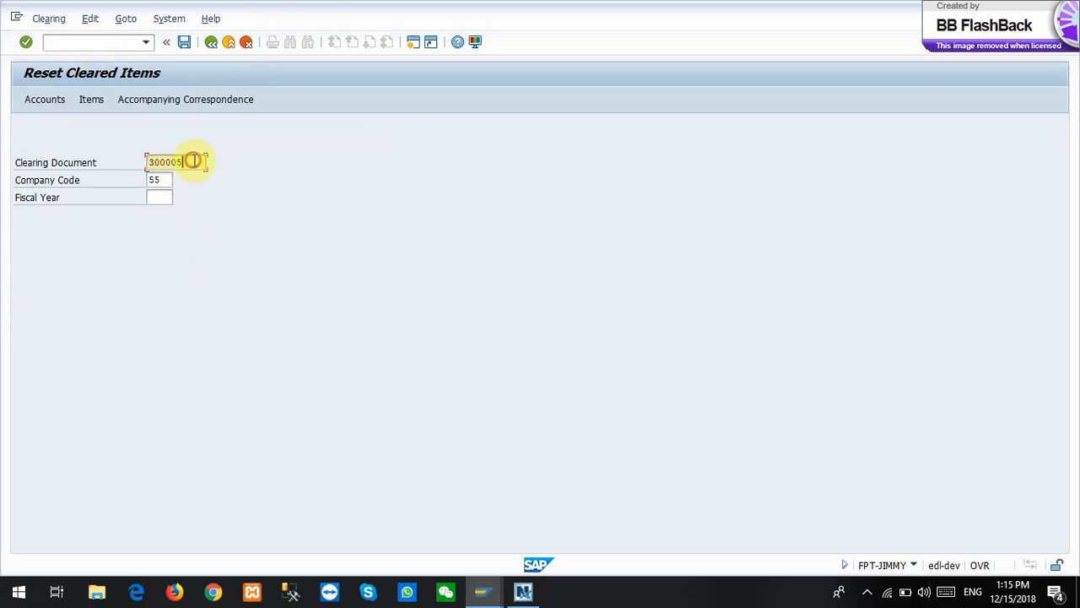
pyautogui.moveTo(193, 159); pyautogui.dragTo(39, 169)
pyautogui.click(39, 169)
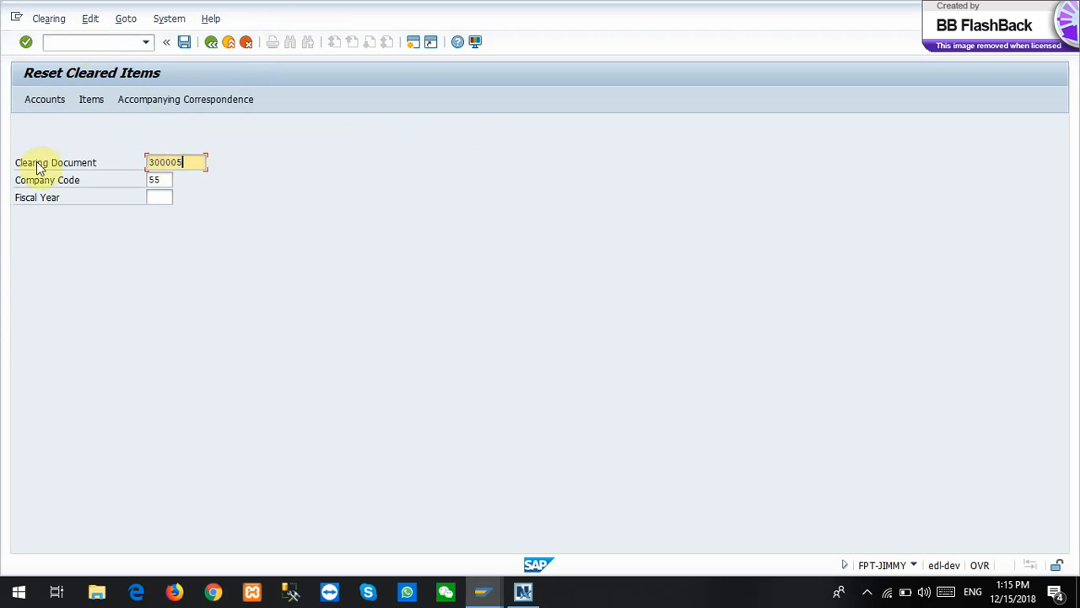
pyautogui.click(156, 195)
pyautogui.click(161, 212)
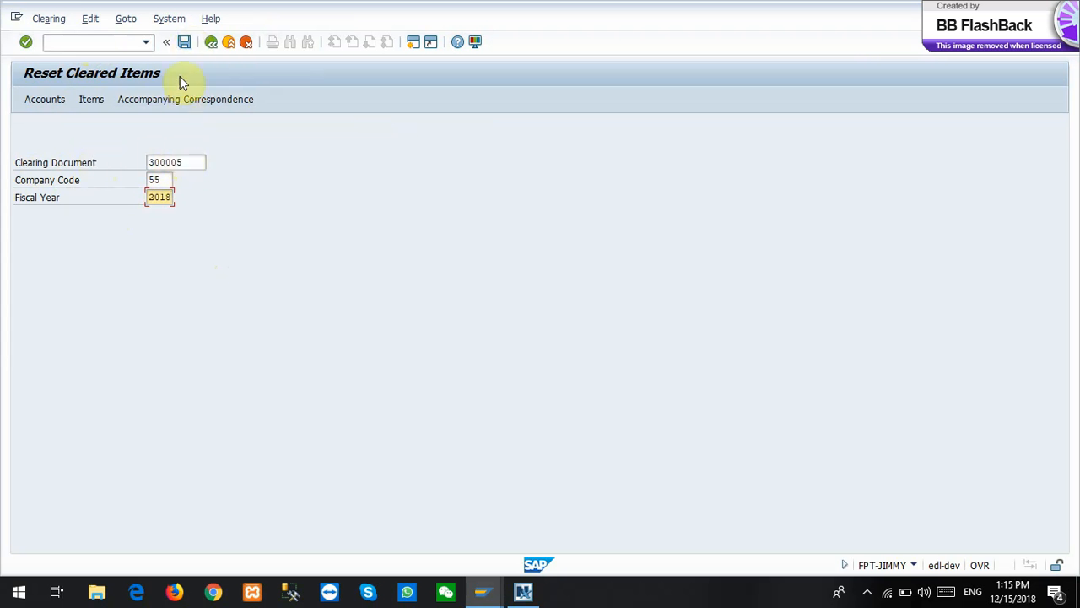
# Reset and reverse clearing document 300005 using reversal reason Z1, leaving the posting date and period blank
pyautogui.click(182, 44)
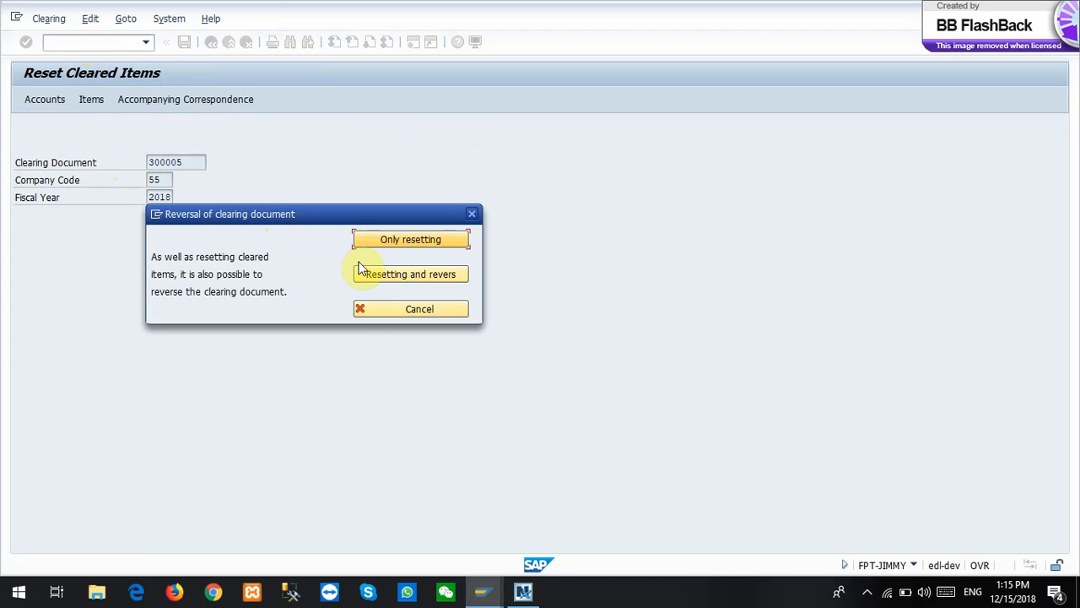
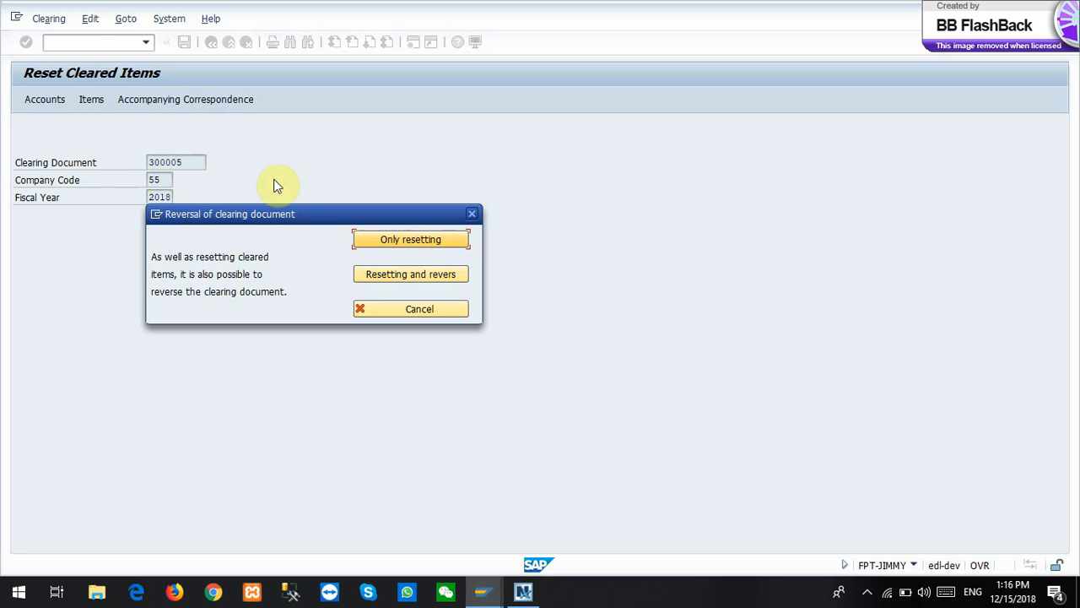
pyautogui.click(419, 277)
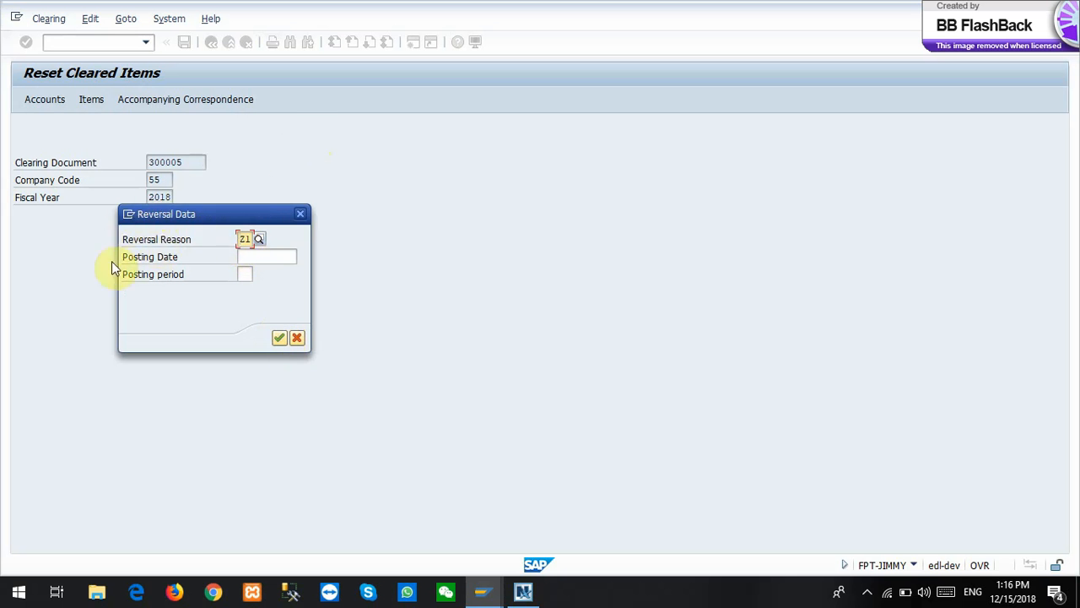
pyautogui.click(279, 337)
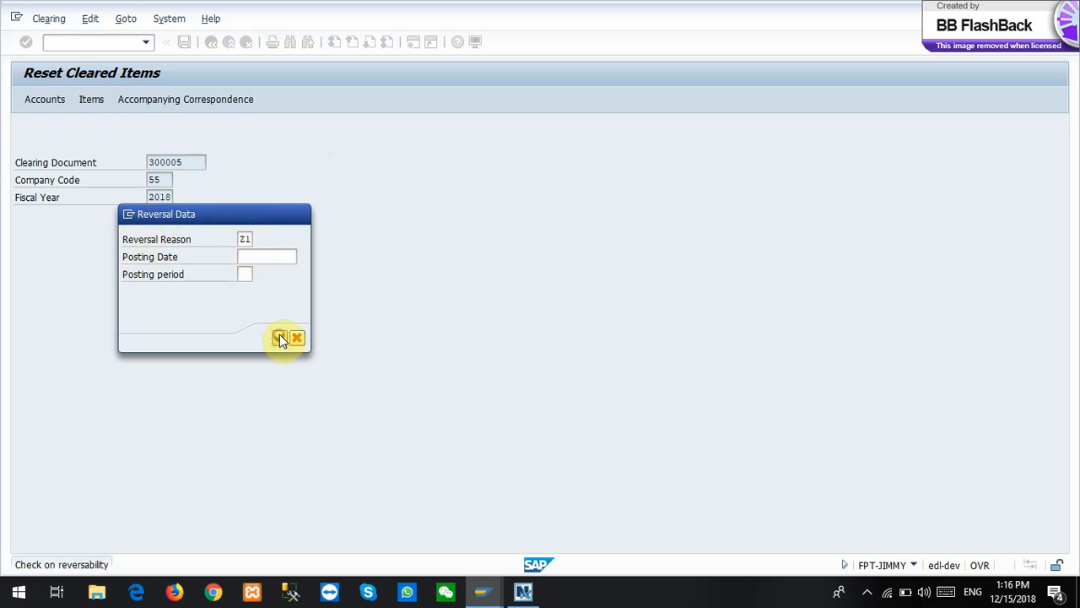
pyautogui.click(281, 339)
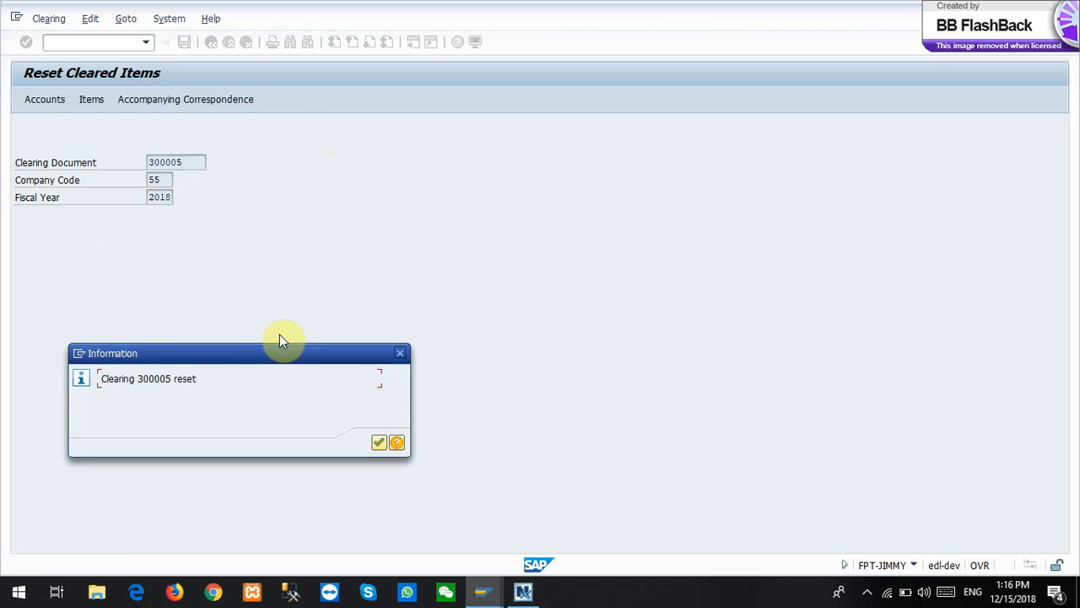
pyautogui.press('Return')
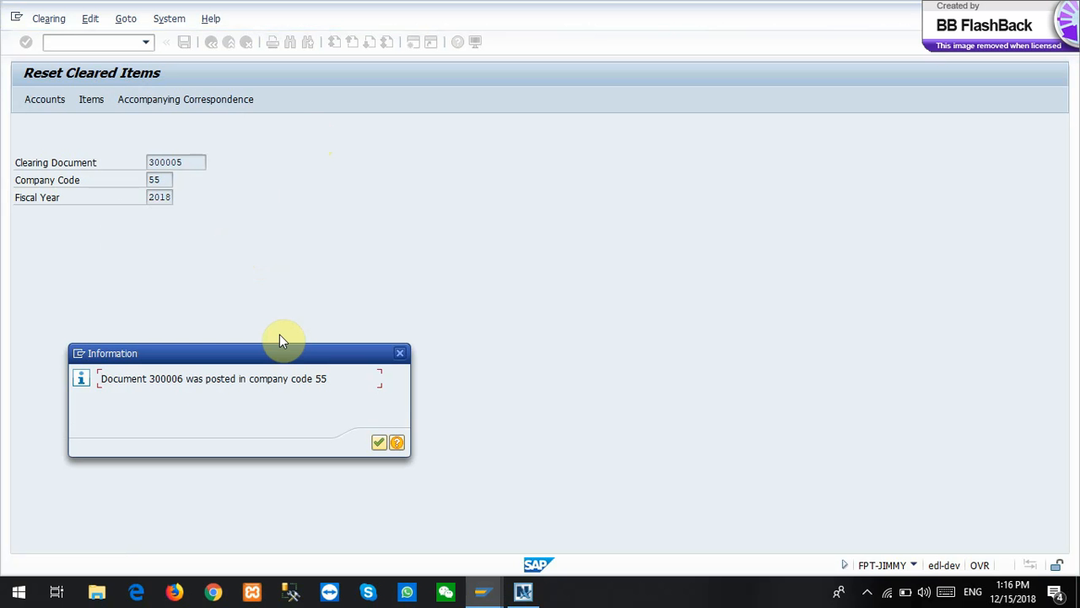
pyautogui.press('Return')
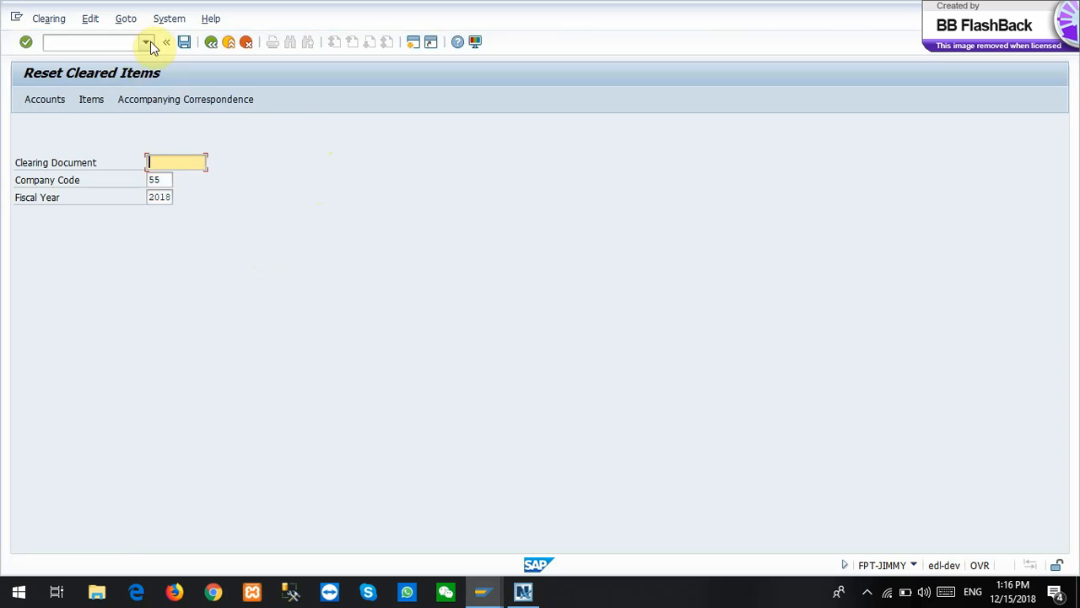
# Open the customer balance display report with transaction ZAR04 and choose company code 55
pyautogui.hotkey('alt', 'Tab')
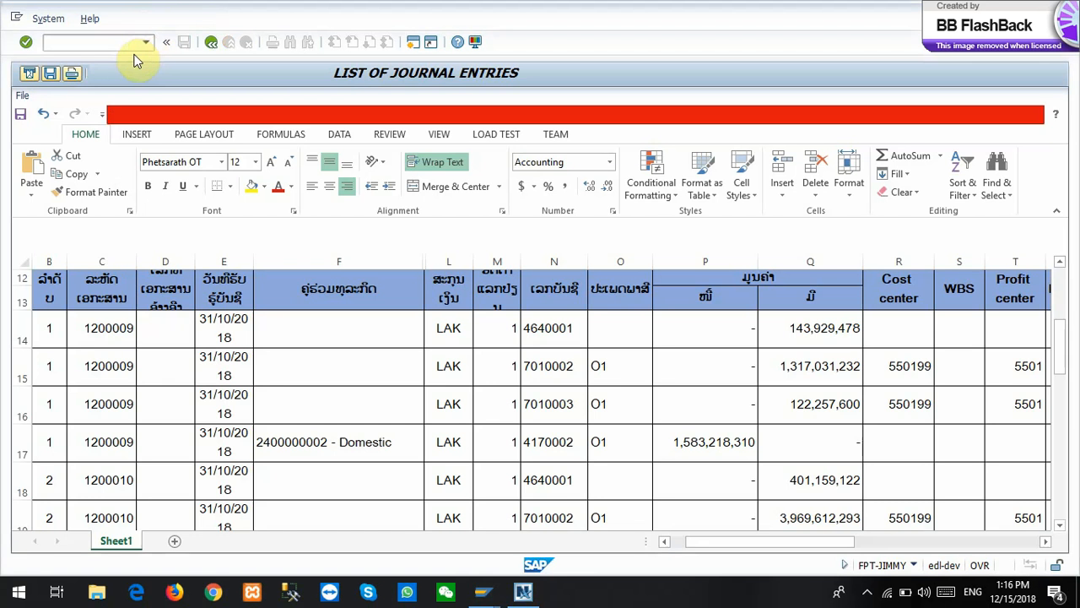
pyautogui.hotkey('alt', 'Tab')
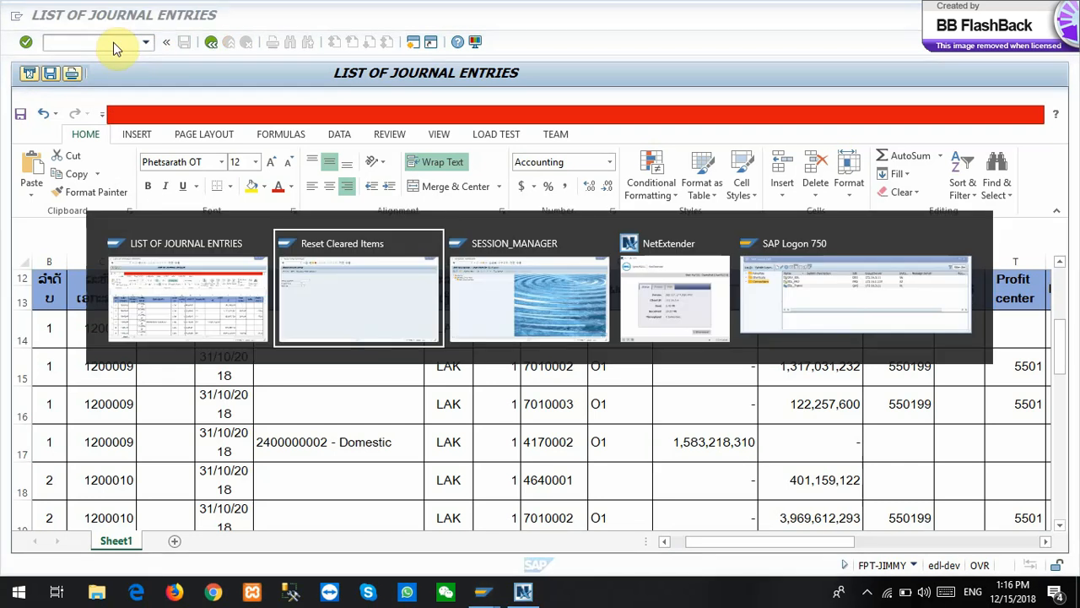
pyautogui.click(114, 43)
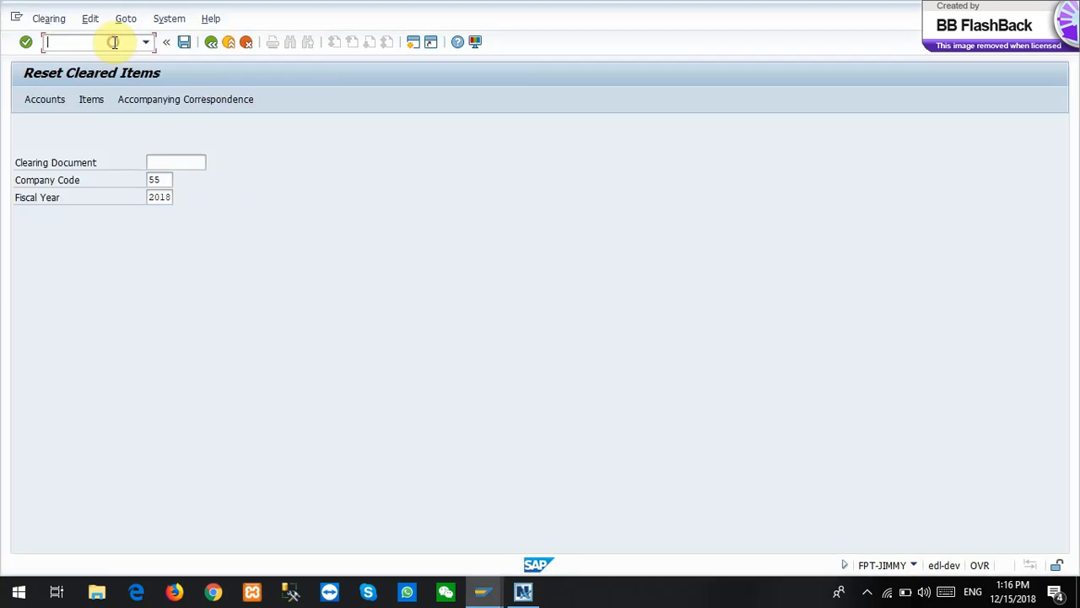
pyautogui.write('/nzar04')
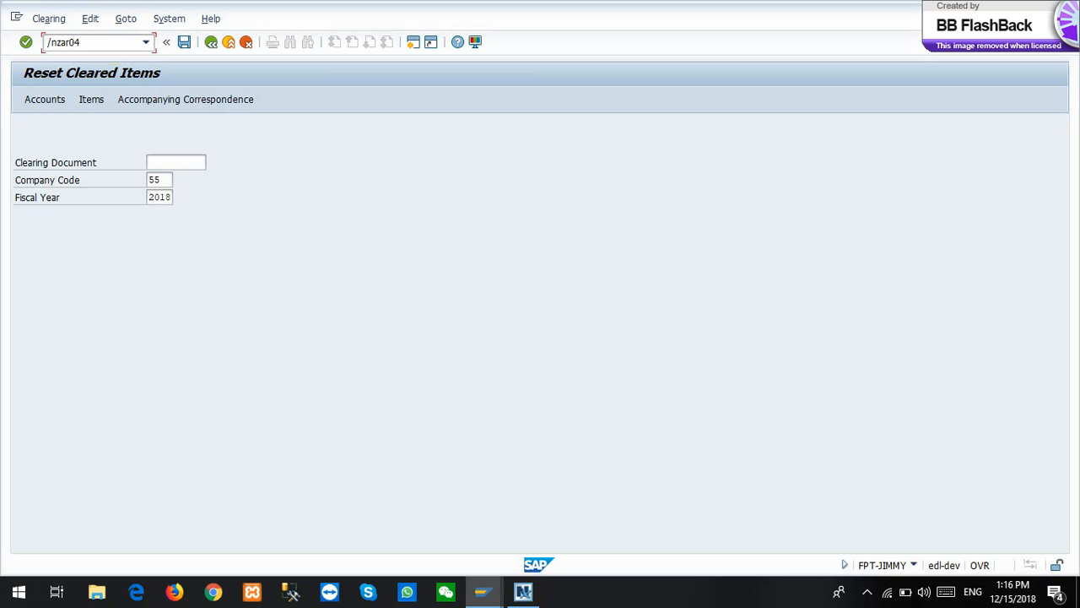
pyautogui.press('Return')
pyautogui.click(211, 146)
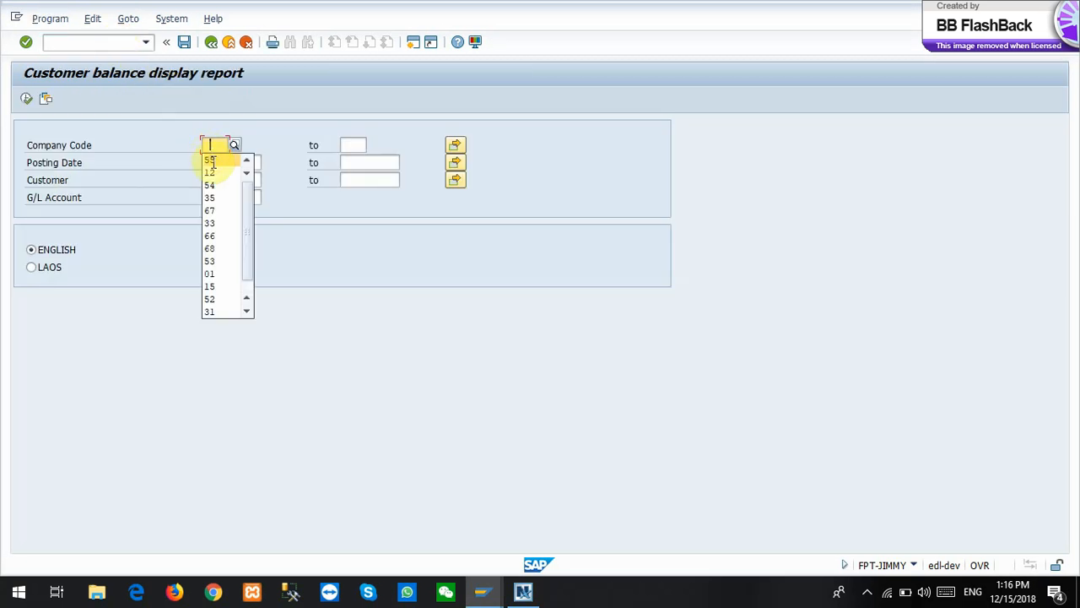
pyautogui.click(213, 161)
# Enter 30112018 as the start and 31.10.2018 as the end of the posting date range
pyautogui.click(228, 162)
pyautogui.click(221, 175)
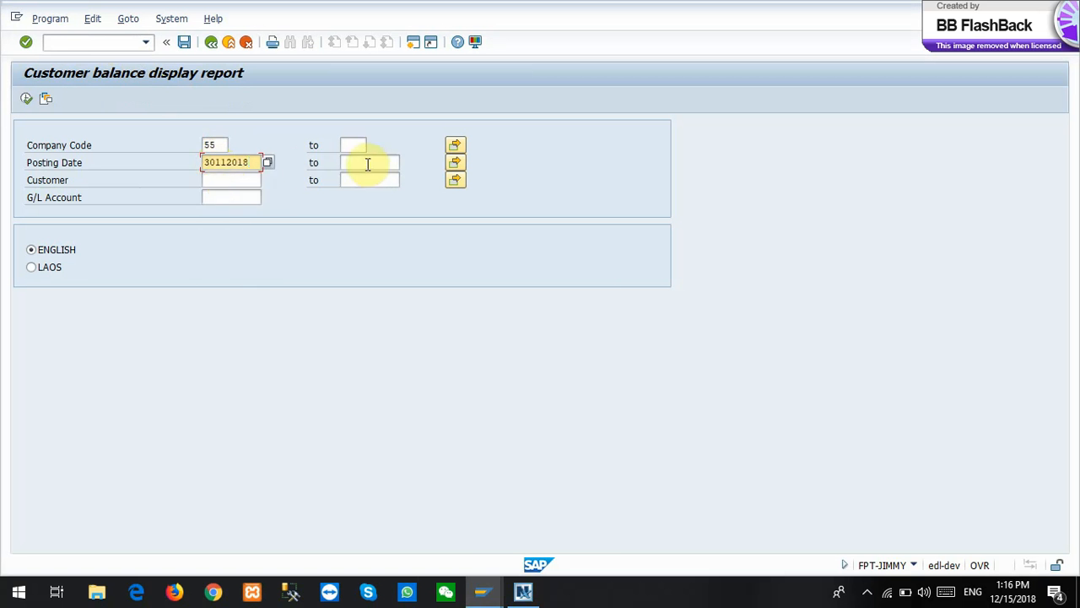
pyautogui.click(364, 163)
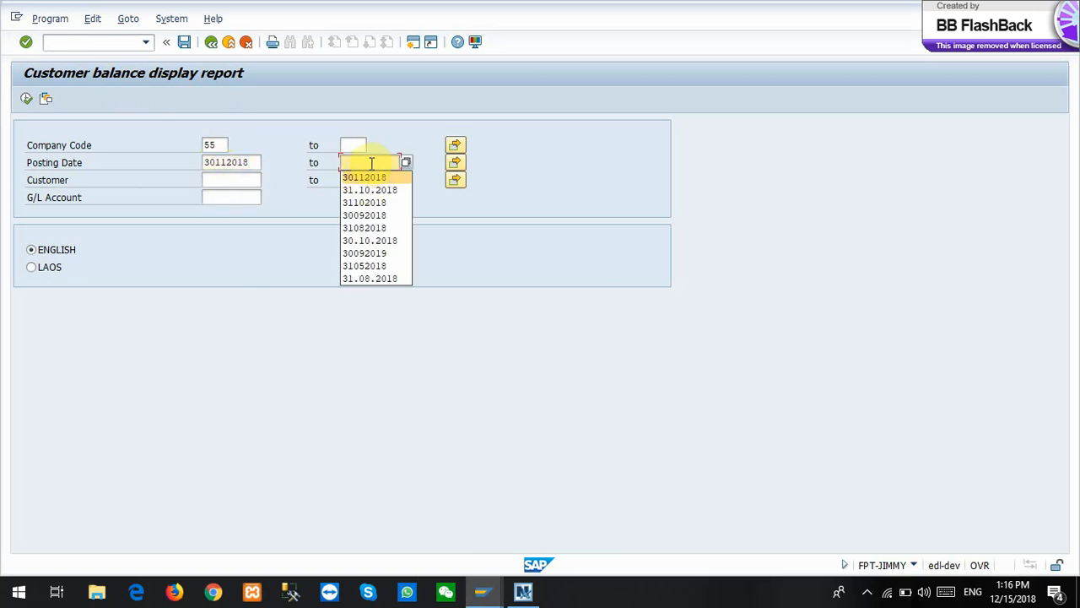
pyautogui.click(370, 163)
pyautogui.write('31')
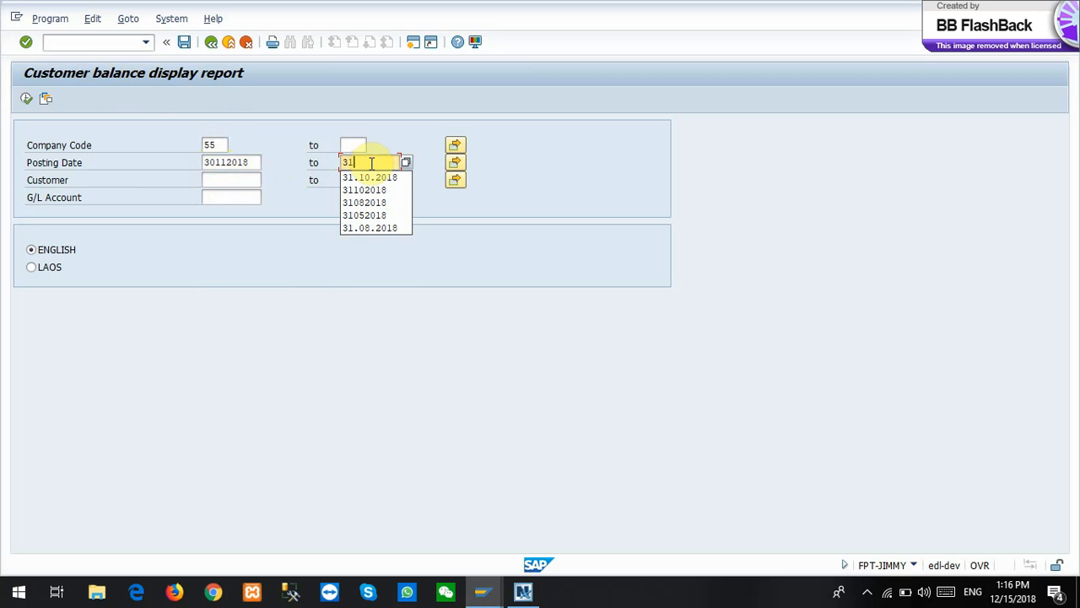
pyautogui.press('Return')
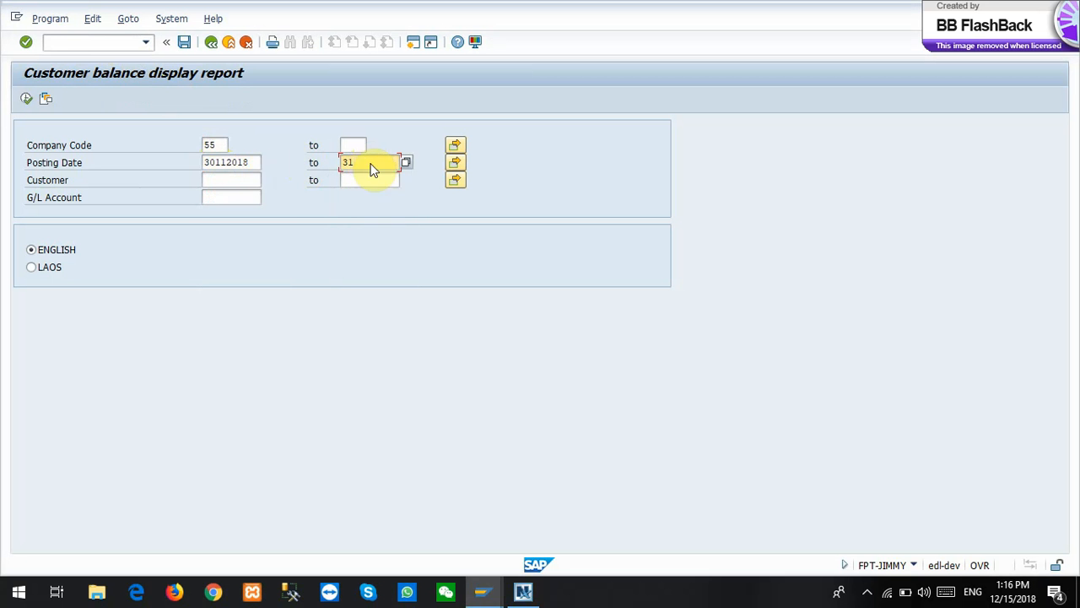
pyautogui.click(370, 163)
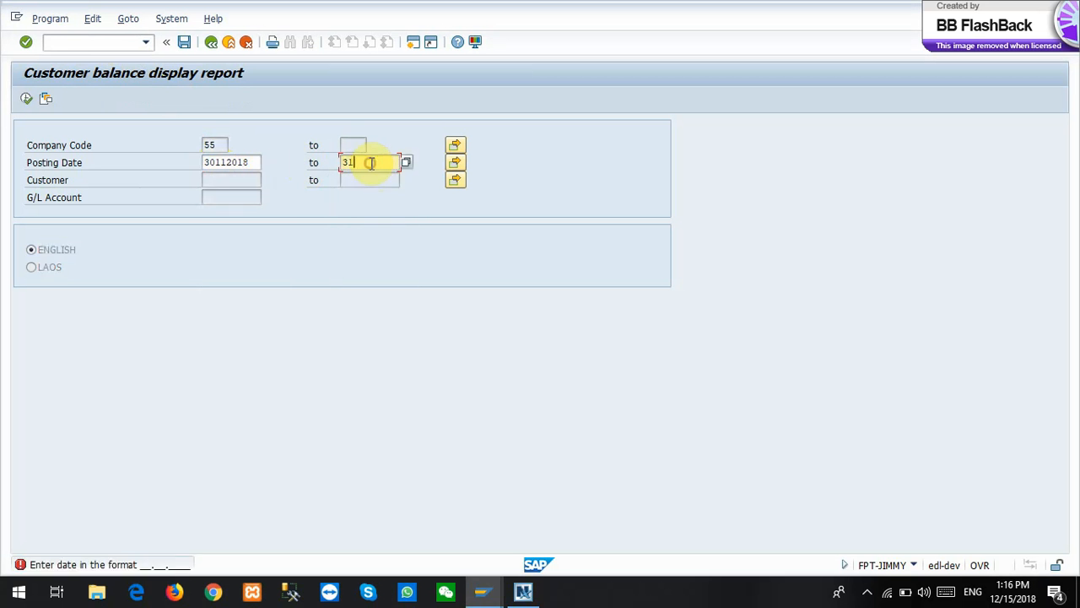
pyautogui.press('BackSpace')
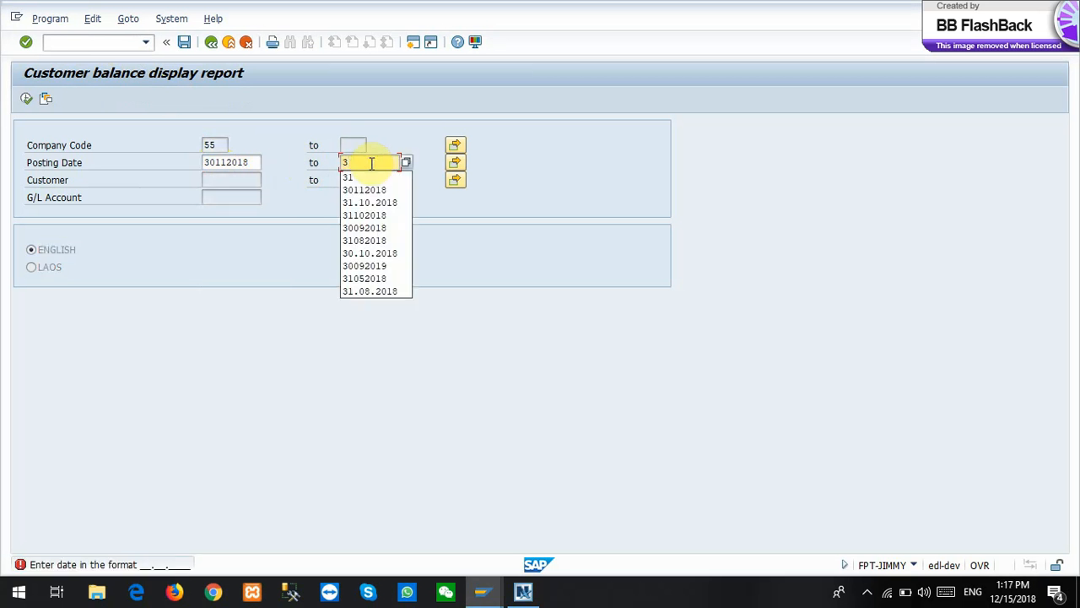
pyautogui.write('1')
pyautogui.press('Down')
pyautogui.press('Down')
pyautogui.press('Return')
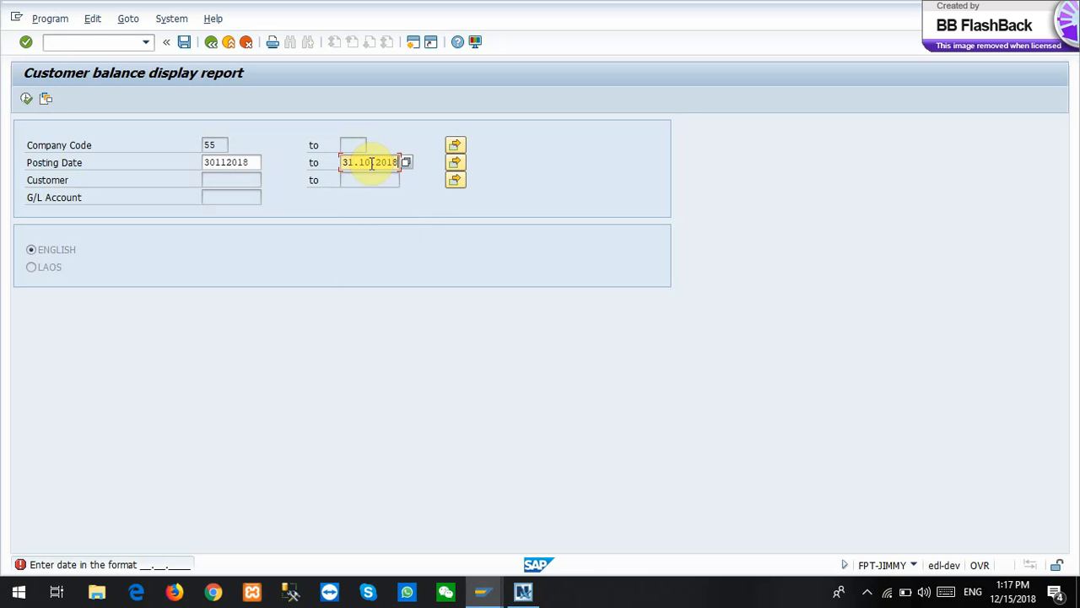
# Set the starting posting date to 31.10.2018, select the LAOS language and run the report
pyautogui.moveTo(257, 162); pyautogui.dragTo(149, 157)
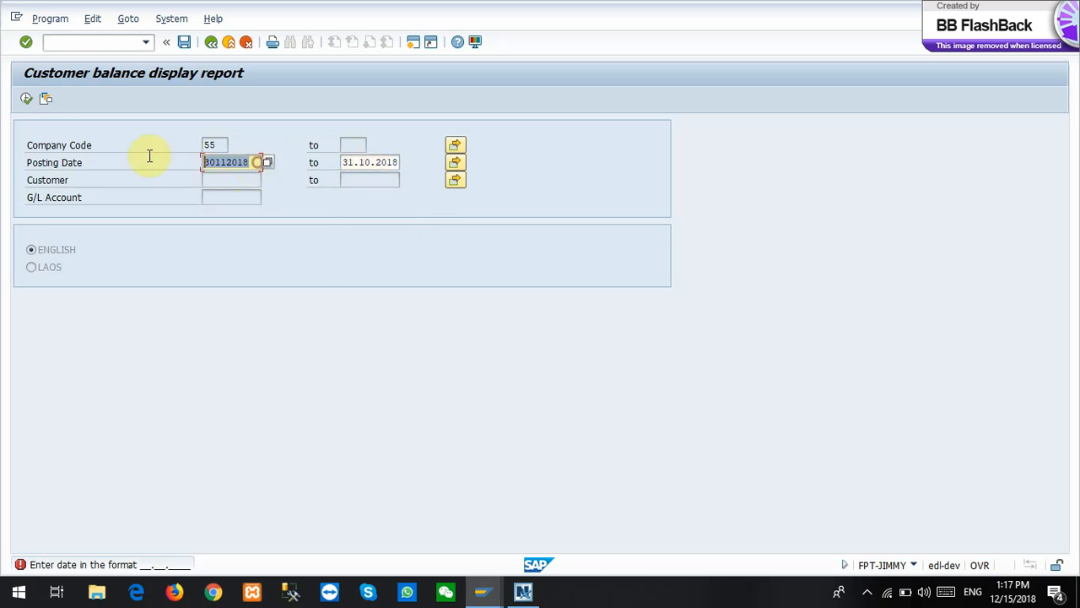
pyautogui.write('31')
pyautogui.click(209, 178)
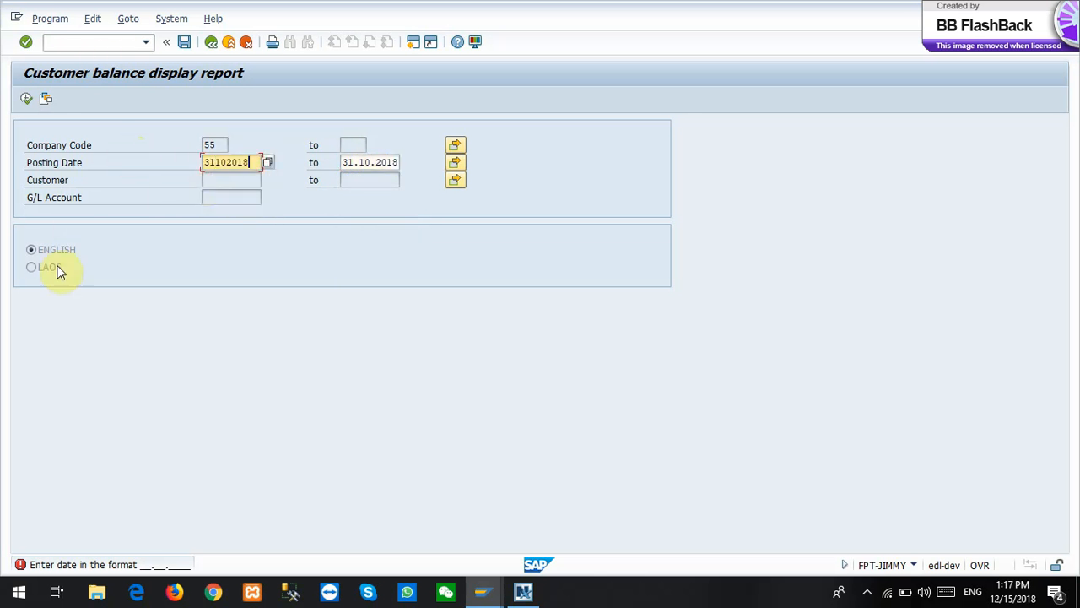
pyautogui.press('Return')
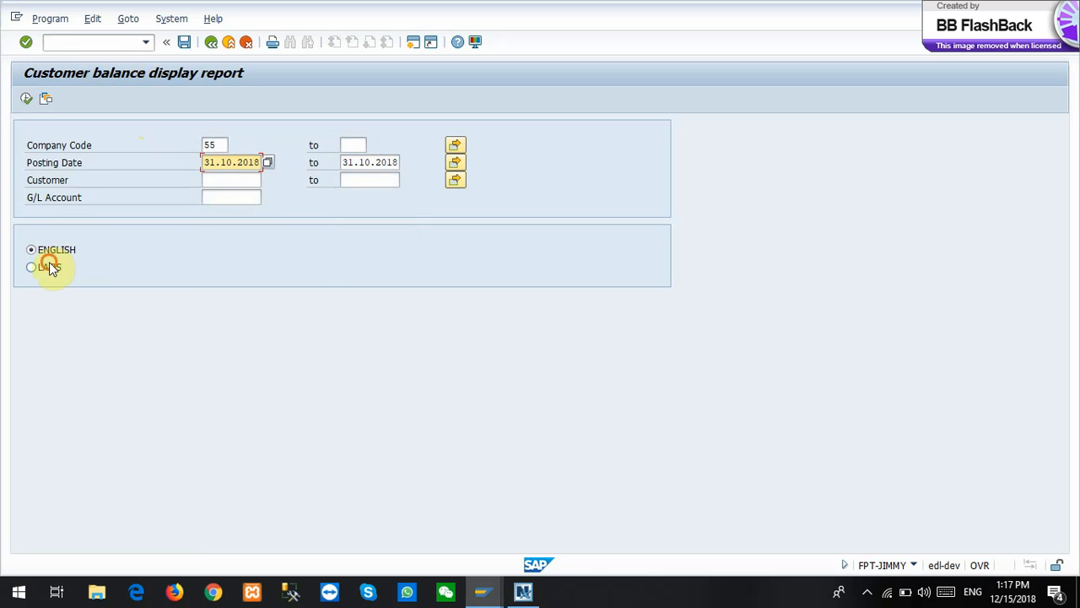
pyautogui.click(47, 267)
pyautogui.click(28, 100)
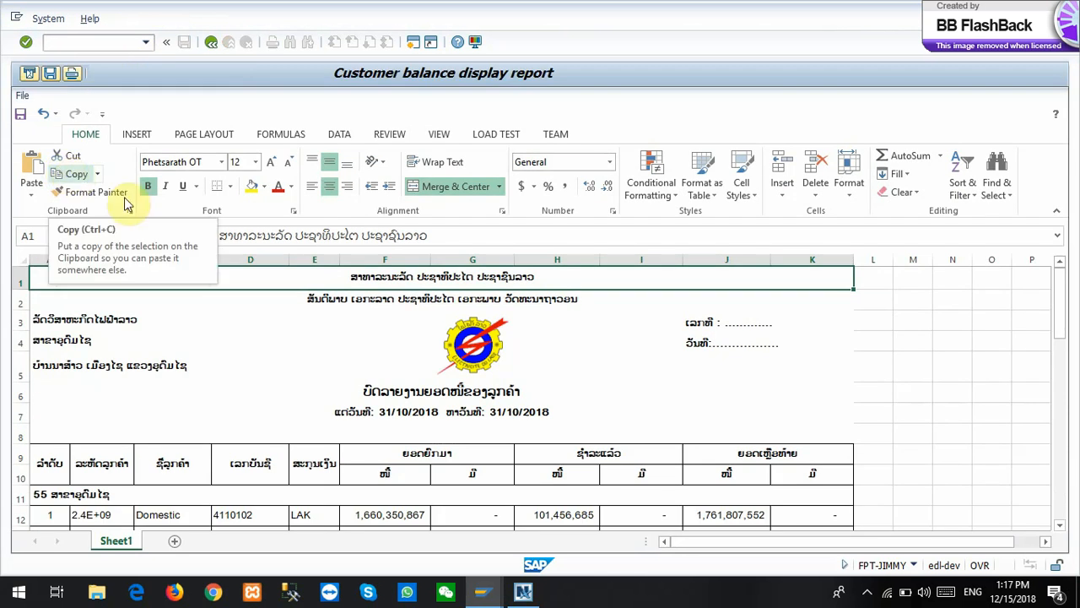
# Widen column B to fit the customer codes and select the two Domestic rows, 12 and 13
pyautogui.scroll(-2, 187, 296)
pyautogui.moveTo(134, 259); pyautogui.dragTo(152, 262)
pyautogui.scroll(-2, 203, 293)
pyautogui.scroll(1, 217, 309)
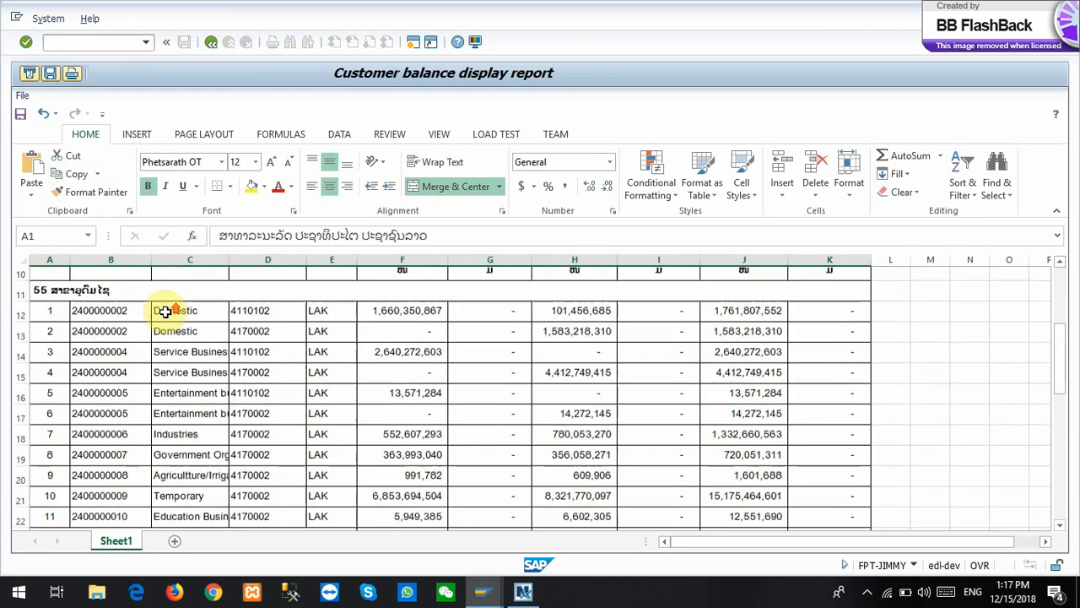
pyautogui.moveTo(21, 318); pyautogui.dragTo(22, 338)
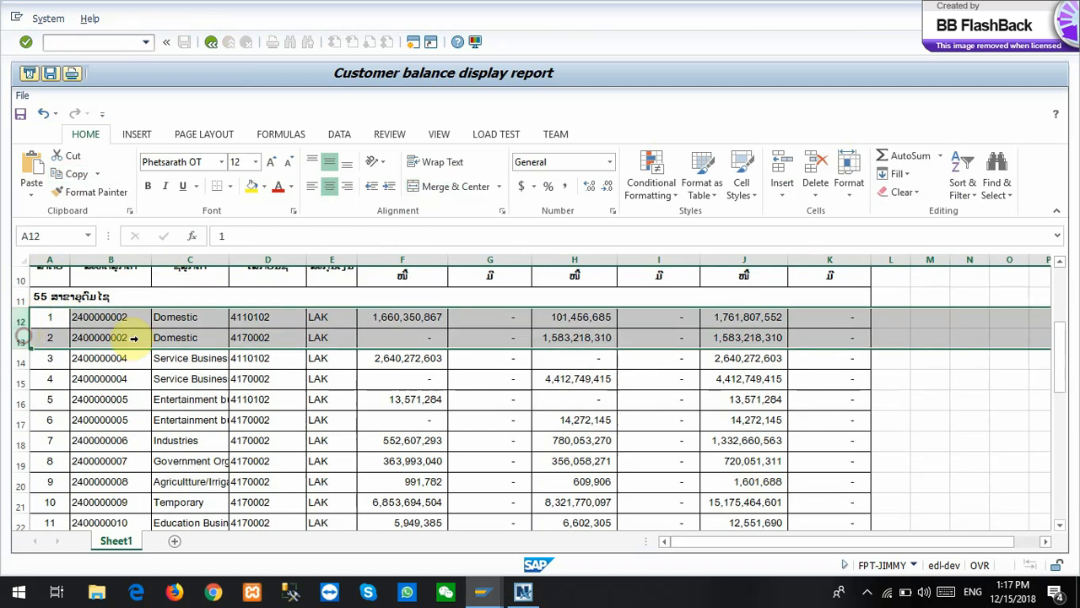
# Compare the Domestic customer's account 4170002 movement in H13 with its closing balance in J13
pyautogui.click(740, 342)
pyautogui.click(576, 341)
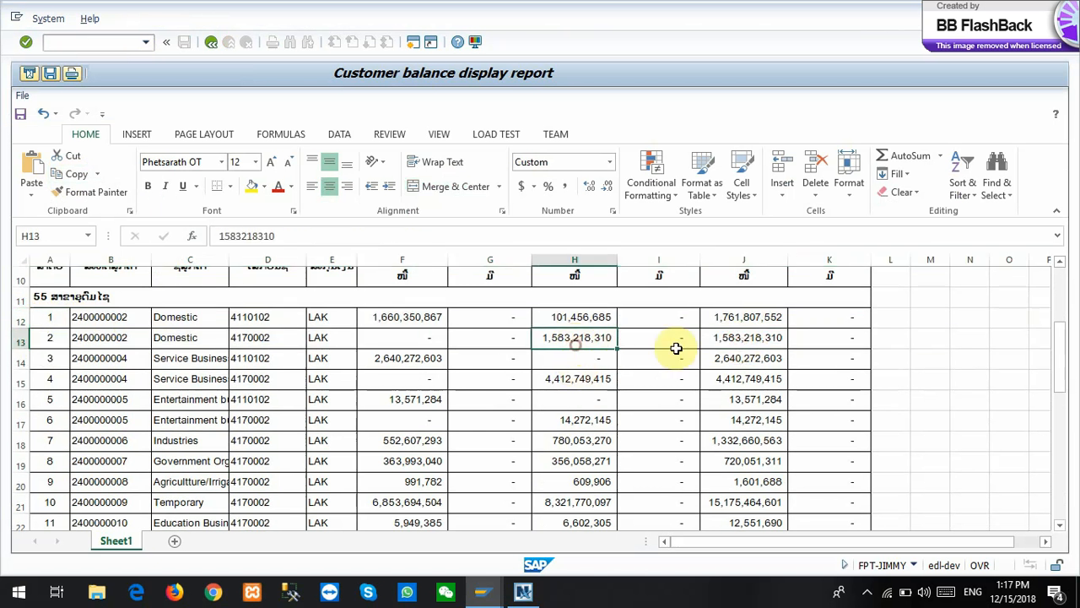
pyautogui.click(716, 339)
pyautogui.click(575, 337)
pyautogui.click(743, 339)
pyautogui.click(598, 340)
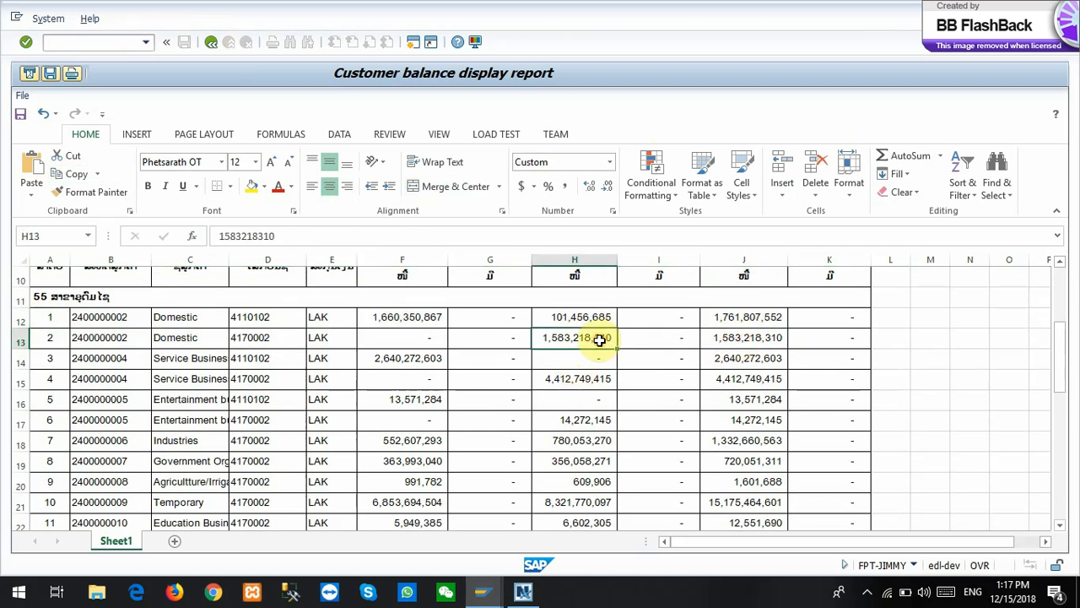
pyautogui.scroll(1, 599, 340)
pyautogui.scroll(-1, 599, 341)
pyautogui.click(723, 335)
pyautogui.click(610, 335)
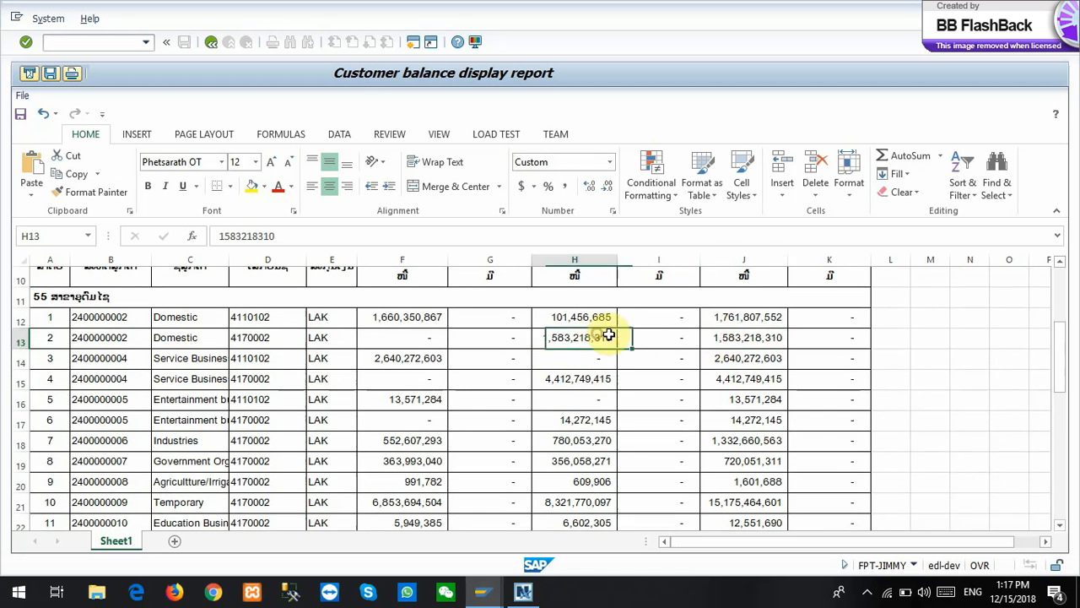
pyautogui.click(721, 337)
pyautogui.click(562, 340)
pyautogui.click(713, 339)
pyautogui.click(598, 337)
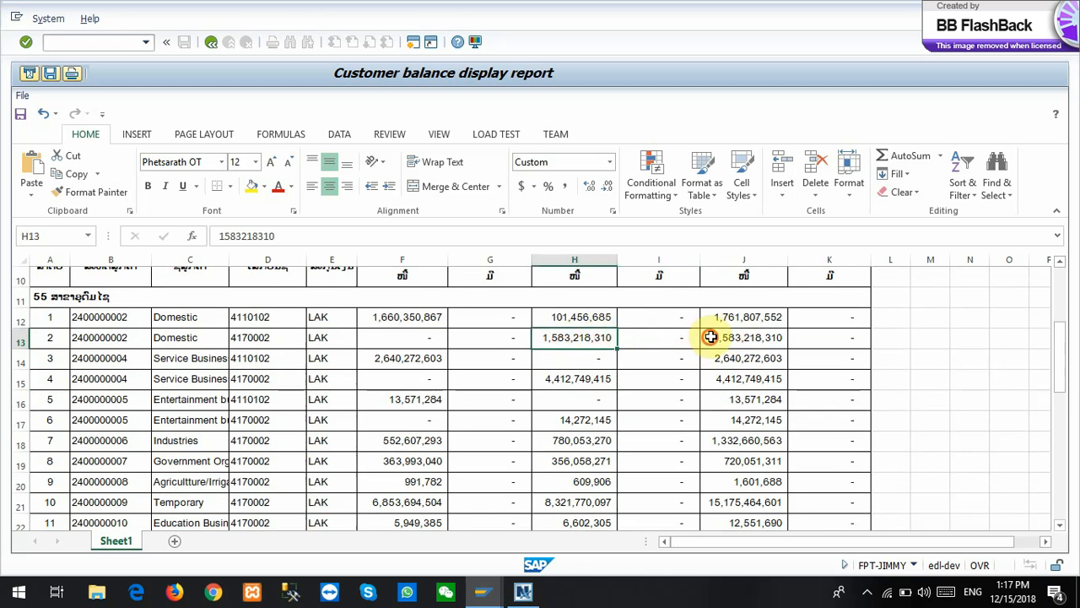
pyautogui.click(708, 337)
pyautogui.click(593, 337)
pyautogui.scroll(1, 593, 333)
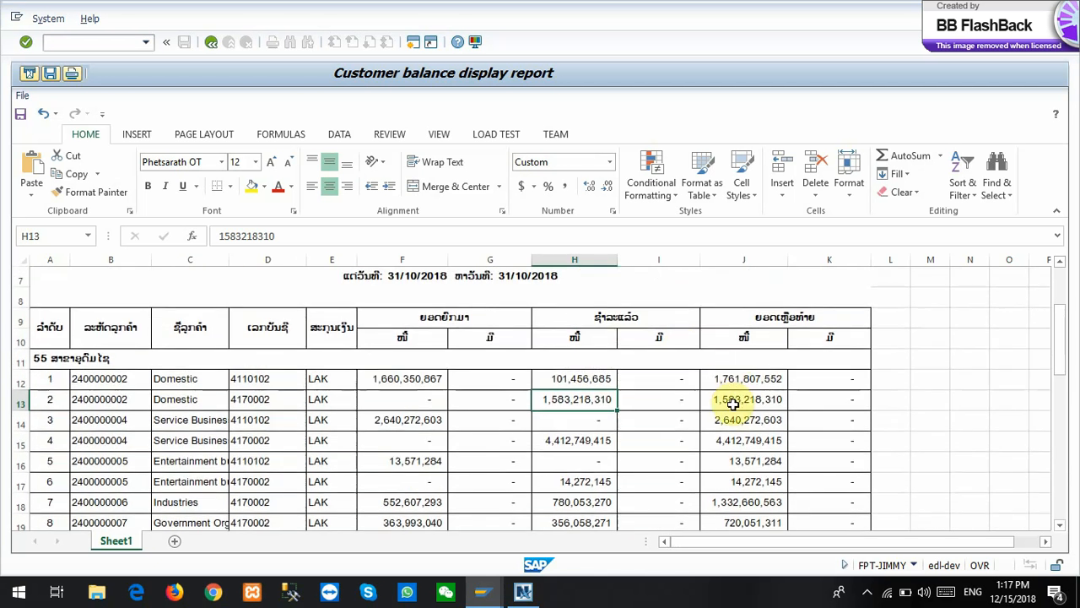
pyautogui.click(730, 400)
# Add the formula =J13+F12+H12 in cell L12 beside the Domestic customer's rows
pyautogui.click(886, 405)
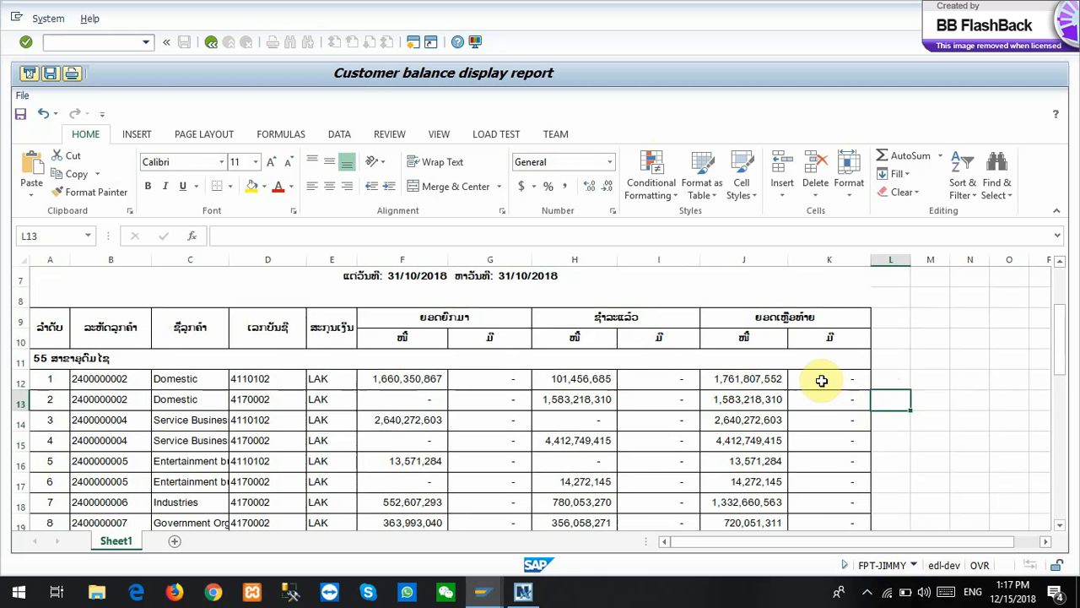
pyautogui.click(880, 386)
pyautogui.write('=')
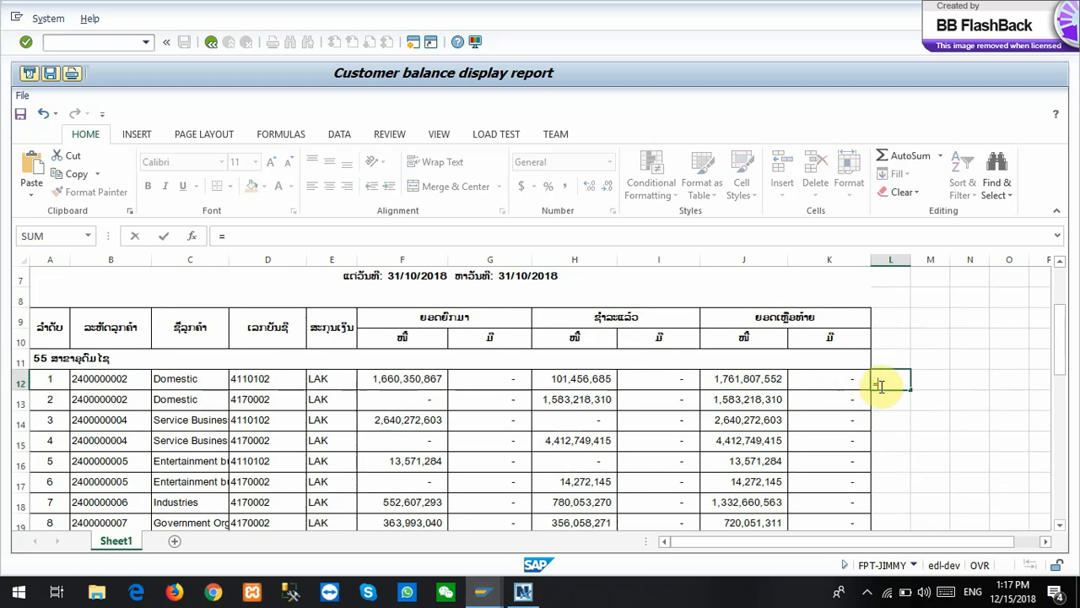
pyautogui.click(725, 402)
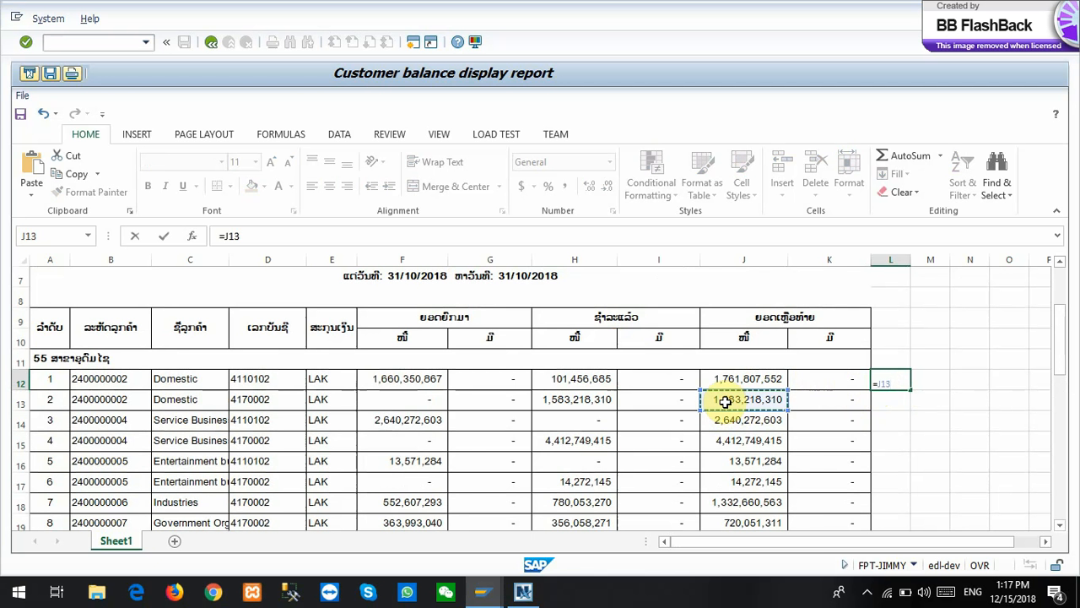
pyautogui.write('+')
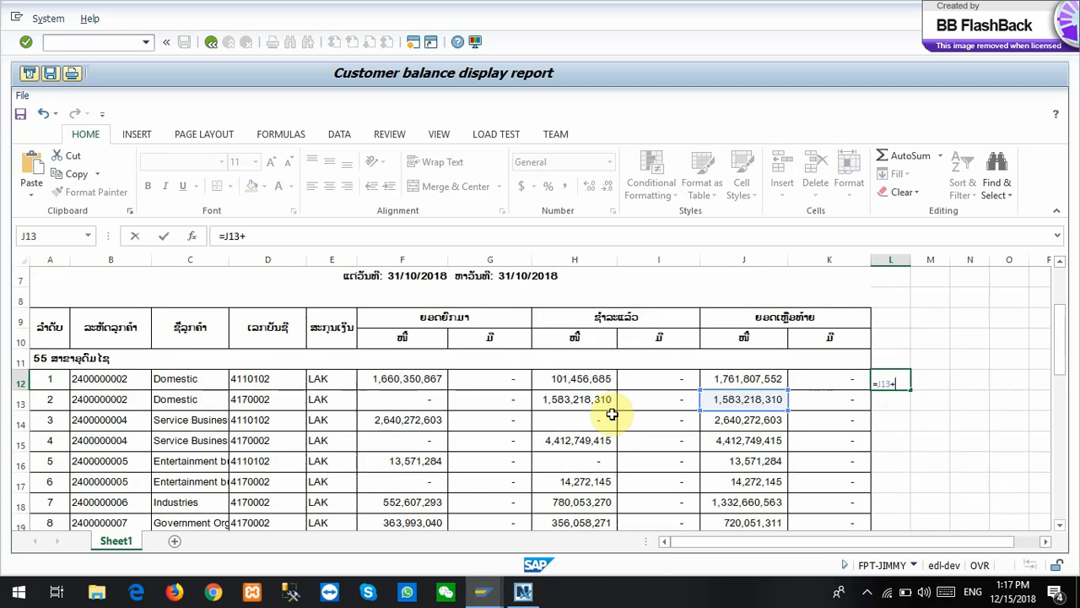
pyautogui.click(402, 379)
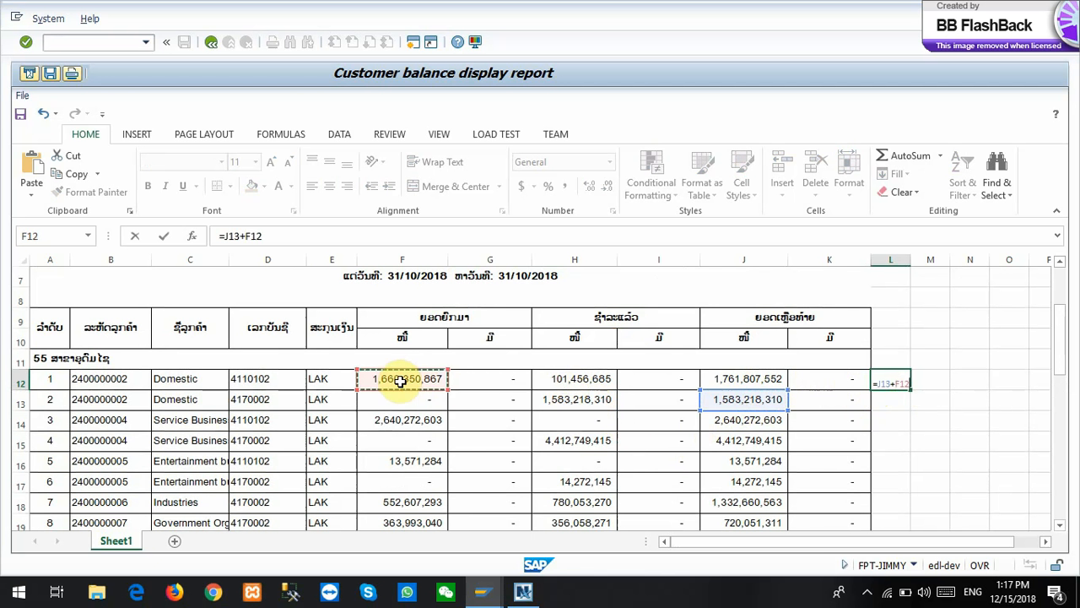
pyautogui.write('+')
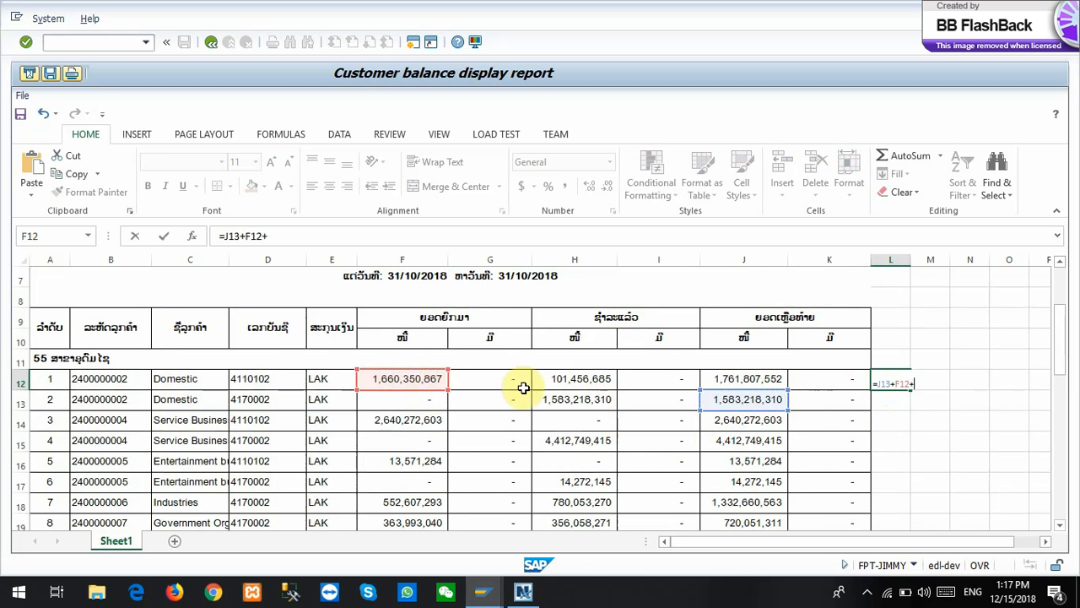
pyautogui.click(557, 381)
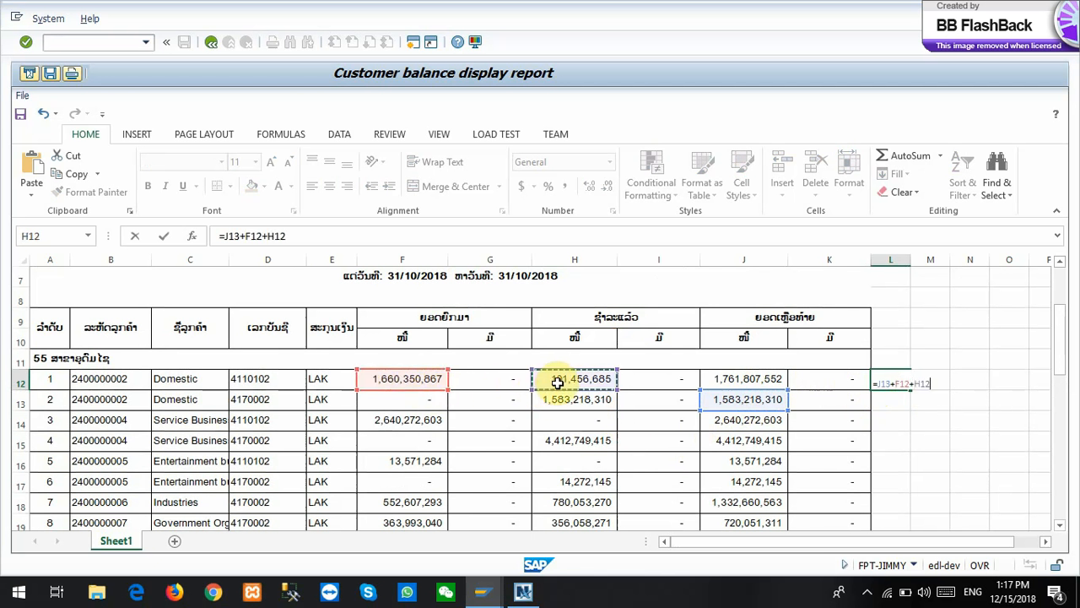
pyautogui.press('Return')
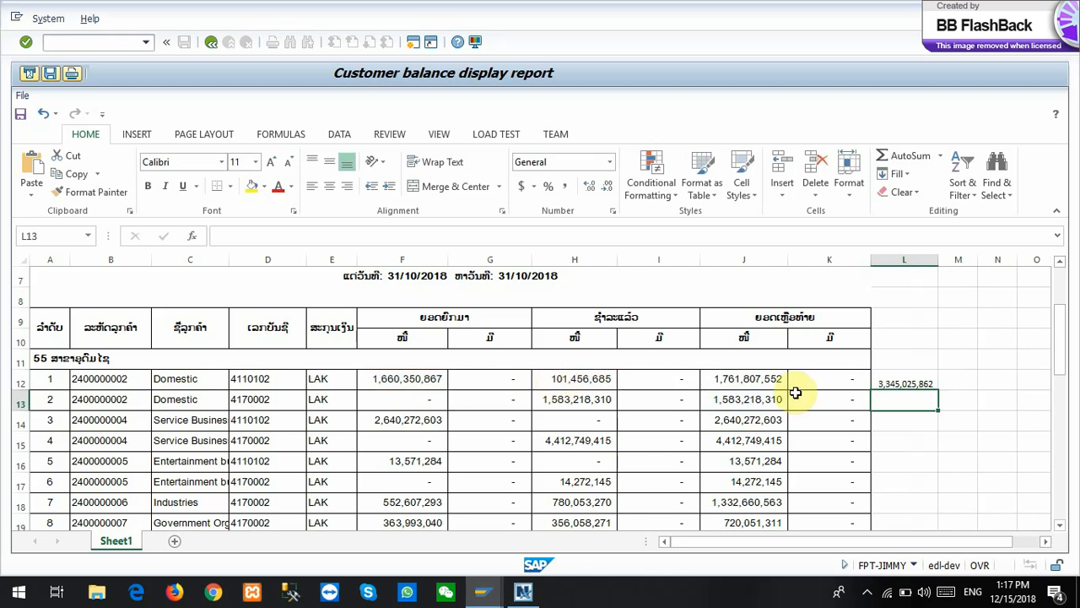
pyautogui.click(886, 384)
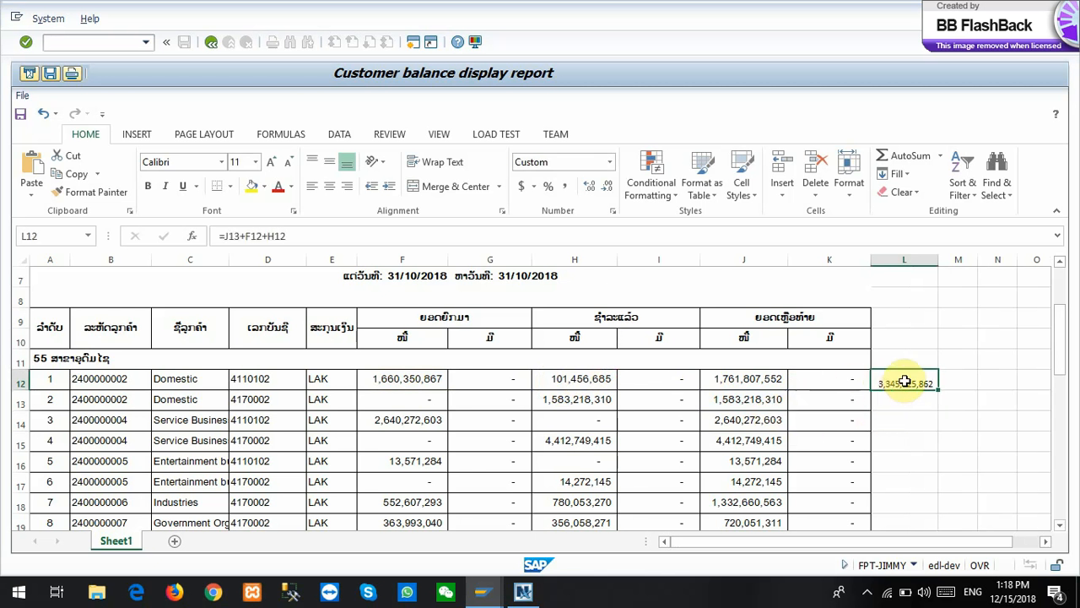
# Add the formula =J13+H12 in cell M12
pyautogui.click(946, 382)
pyautogui.write('=')
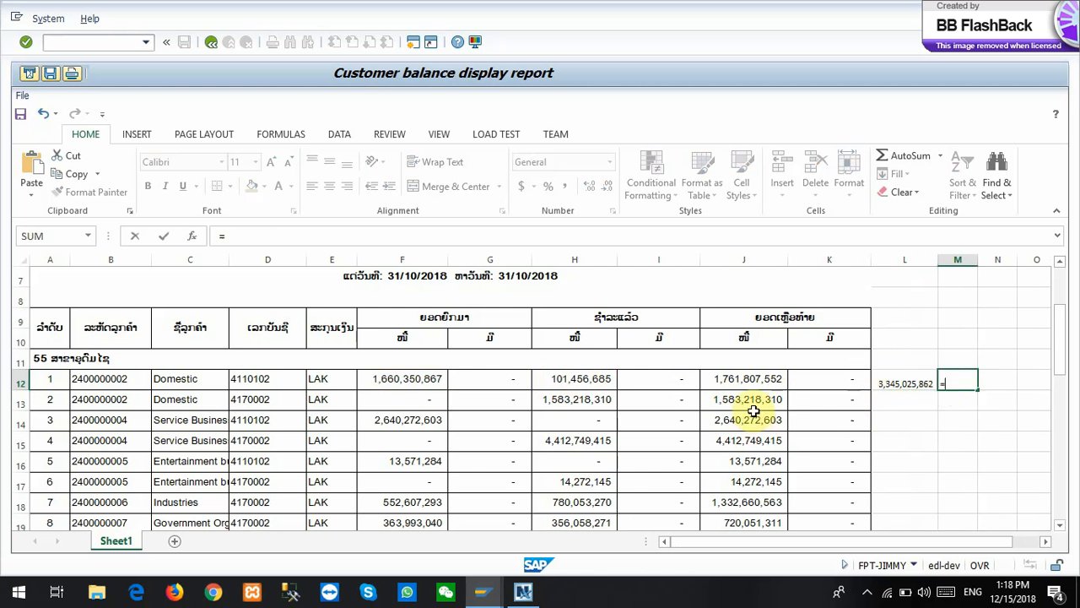
pyautogui.click(751, 399)
pyautogui.write('+')
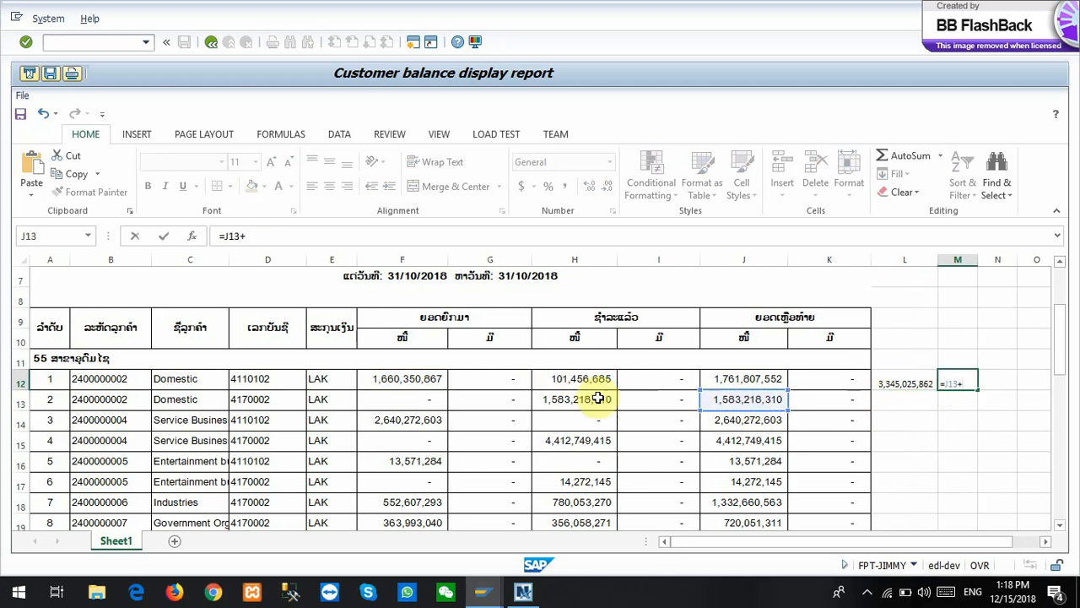
pyautogui.click(576, 379)
pyautogui.press('Return')
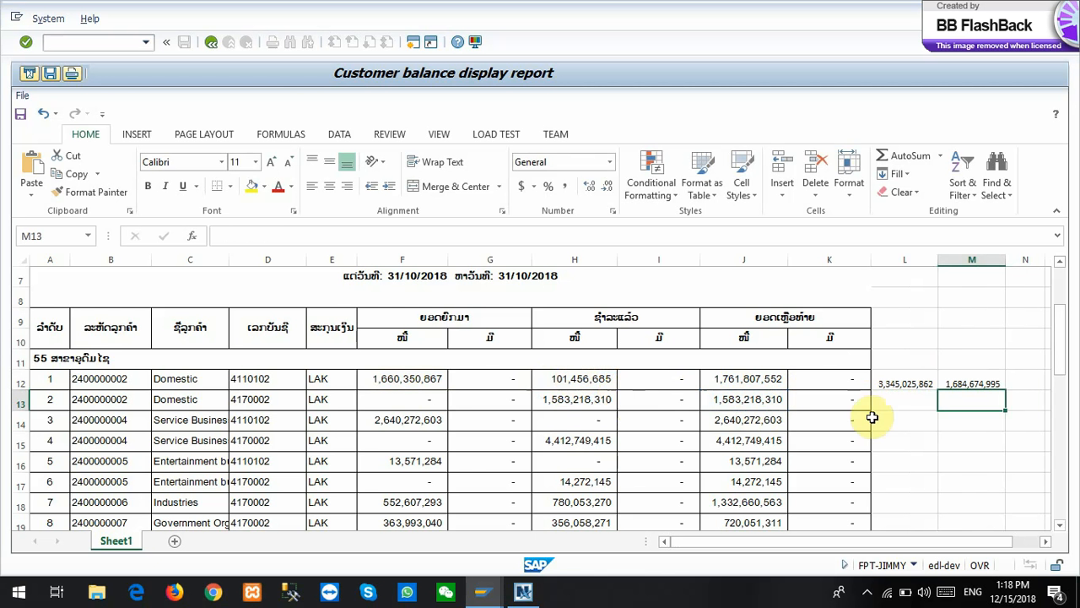
# Check the Domestic customer's amounts in F12, H12 and J12, and clear the trial formula from M12
pyautogui.click(390, 380)
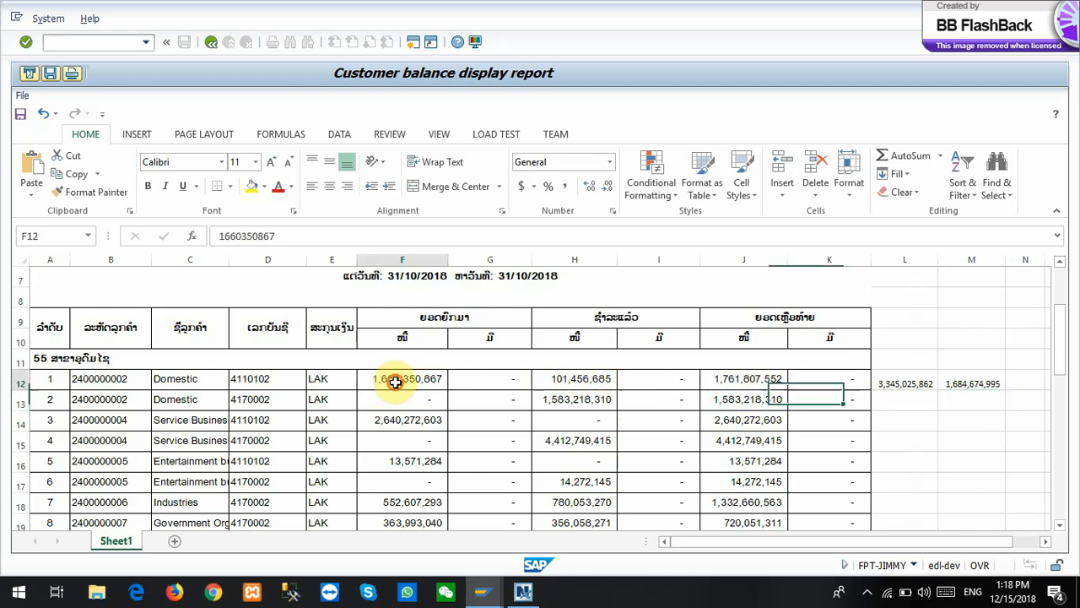
pyautogui.click(569, 380)
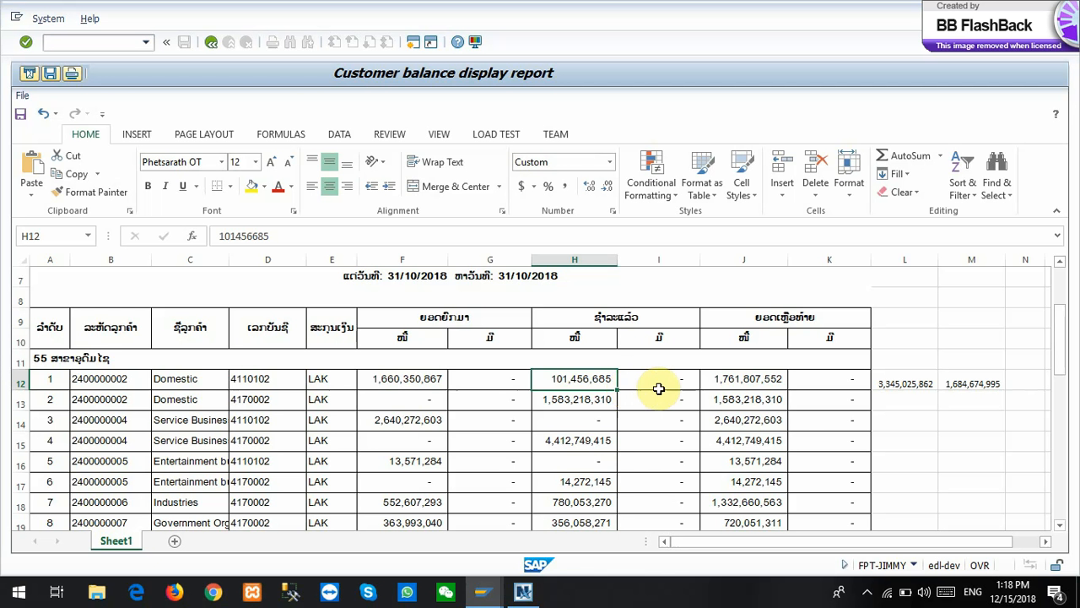
pyautogui.click(742, 379)
pyautogui.click(952, 385)
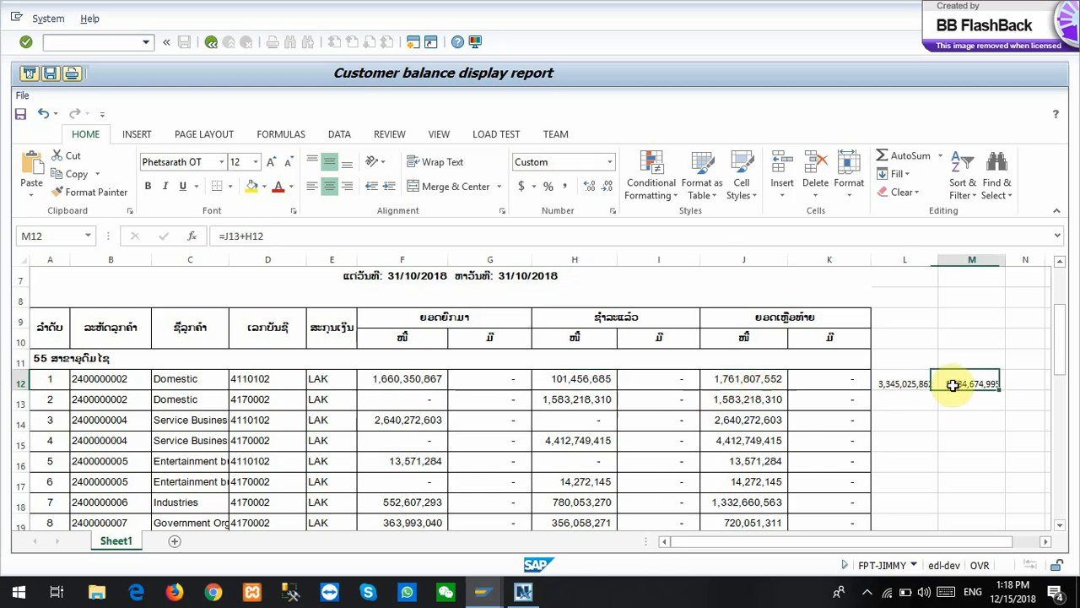
pyautogui.press('Delete')
# Compare the total in L12 with the Domestic customer's amounts in J13 and H12
pyautogui.click(895, 384)
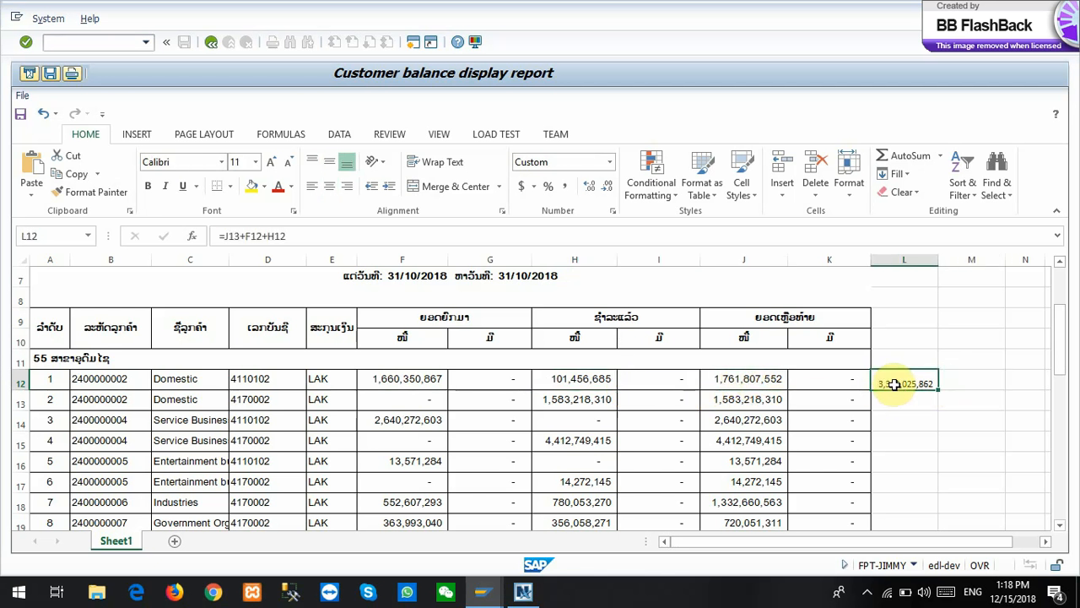
pyautogui.click(738, 398)
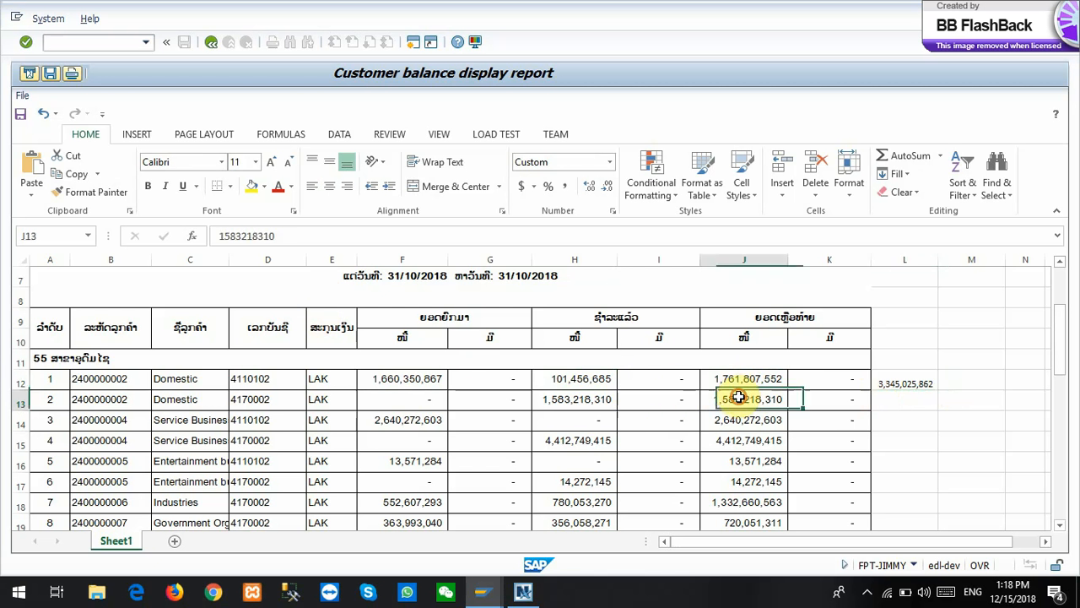
pyautogui.click(582, 381)
pyautogui.click(719, 399)
pyautogui.click(580, 376)
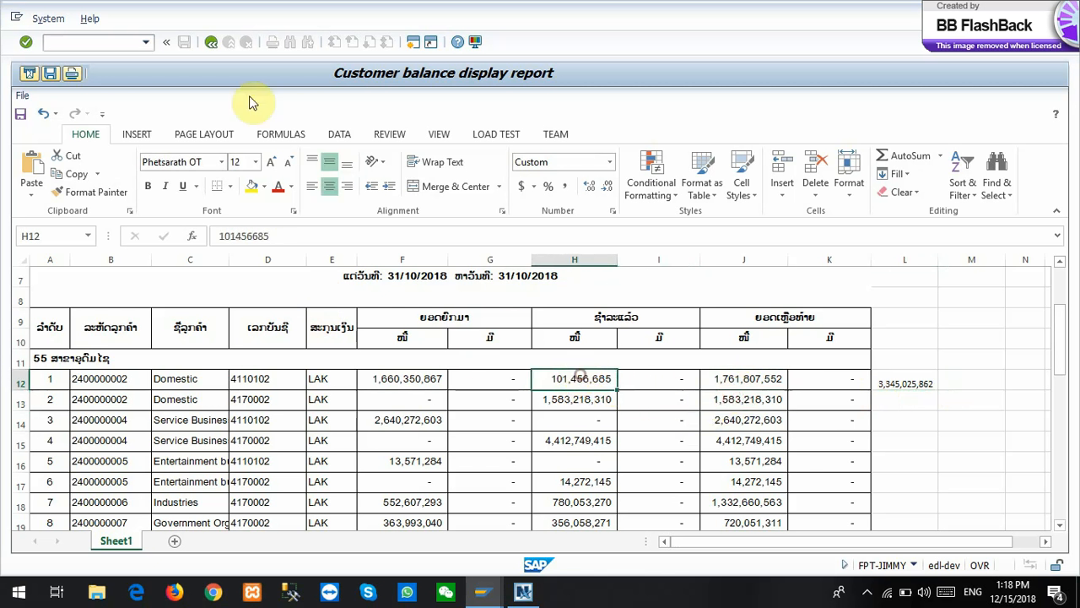
# Open transaction F-51 in a new session with /of-51
pyautogui.click(119, 41)
pyautogui.write('/of-51')
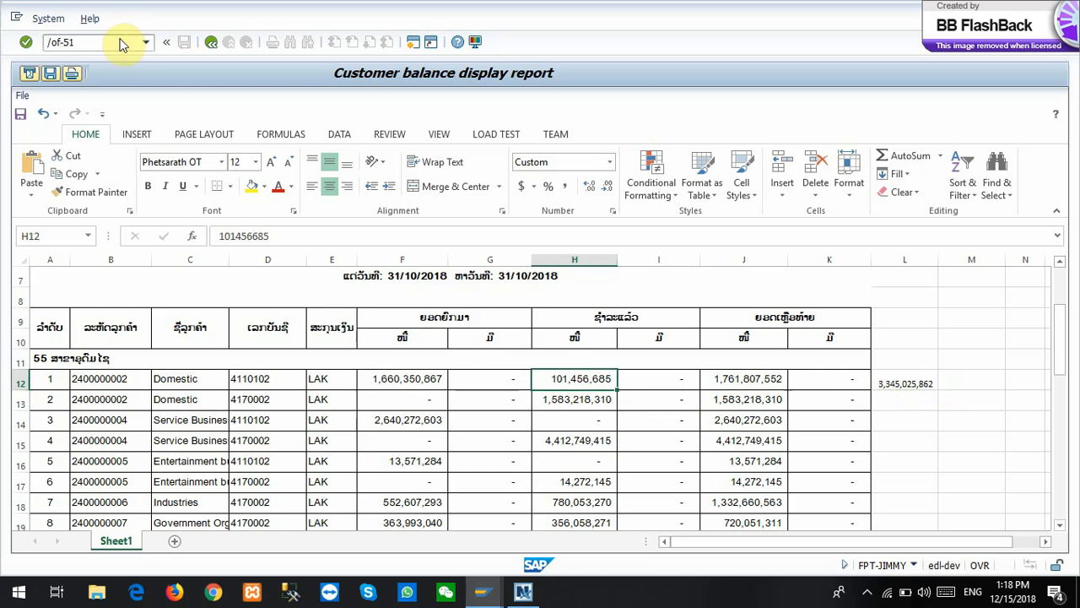
pyautogui.press('Return')
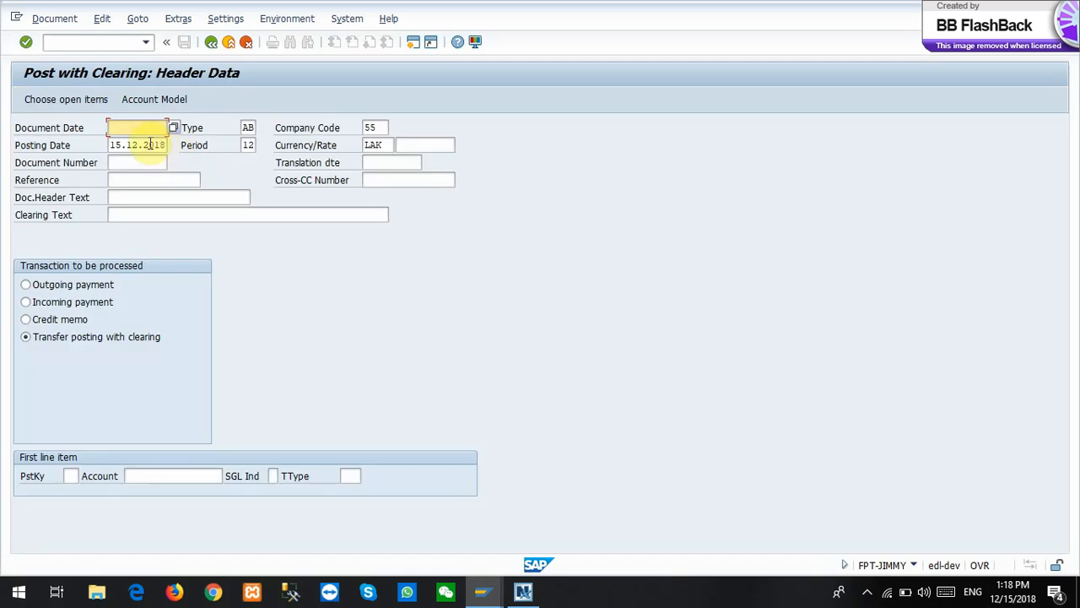
# Set both the document date and the posting date to 31102018
pyautogui.press('space')
pyautogui.click(137, 141)
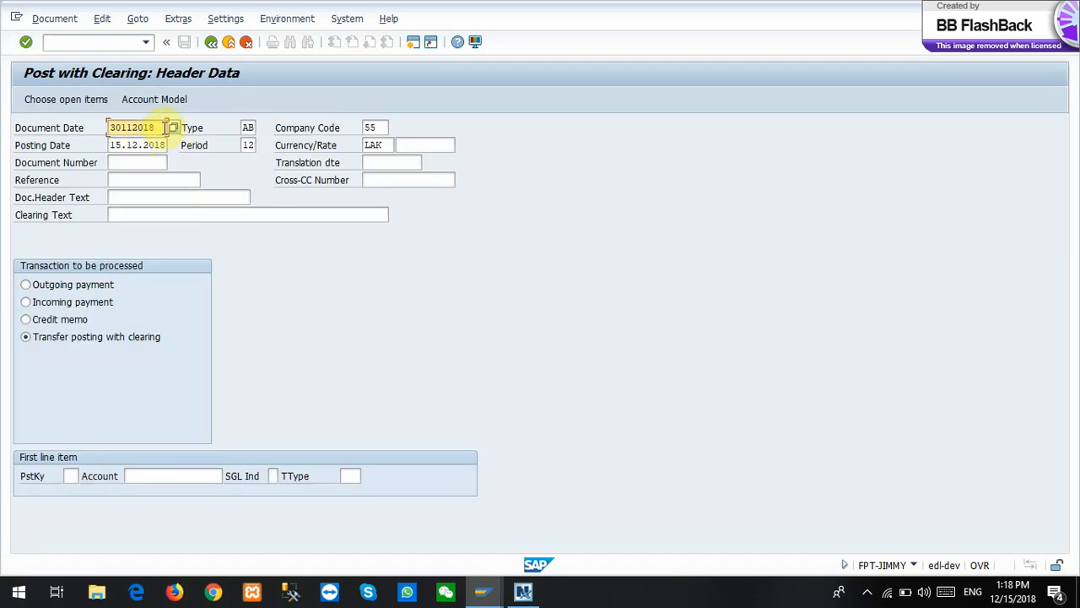
pyautogui.moveTo(163, 127); pyautogui.dragTo(47, 128)
pyautogui.write('3')
pyautogui.click(127, 147)
pyautogui.doubleClick(127, 145)
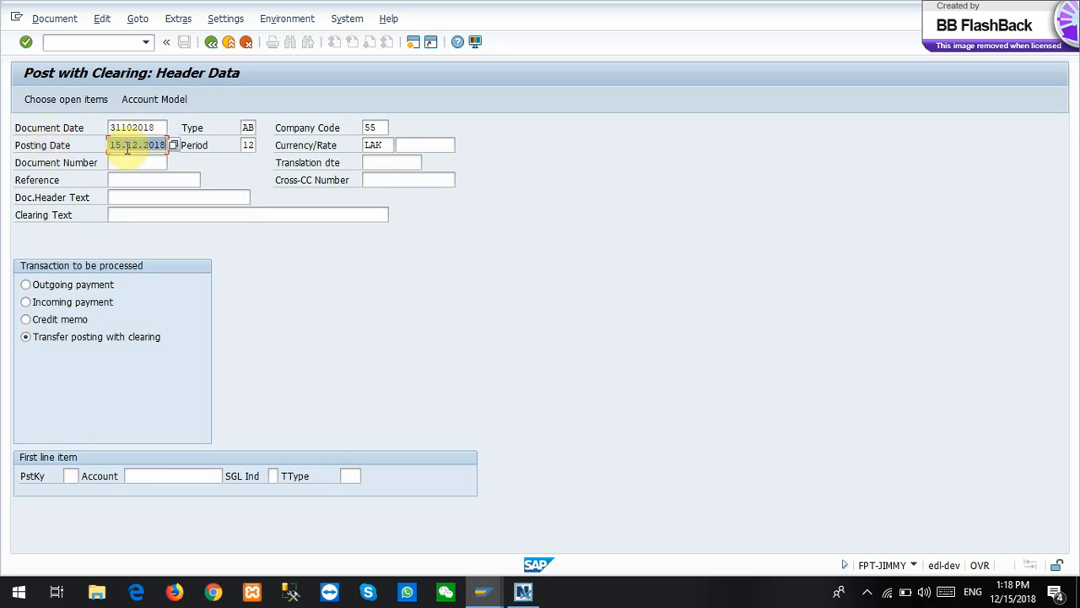
pyautogui.write('31102')
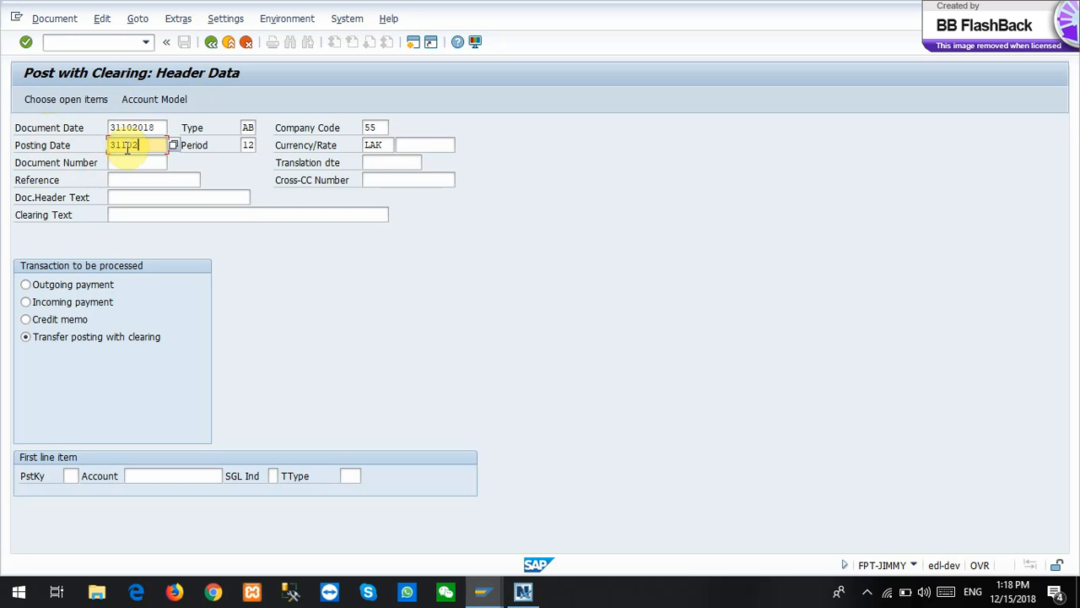
pyautogui.write('018')
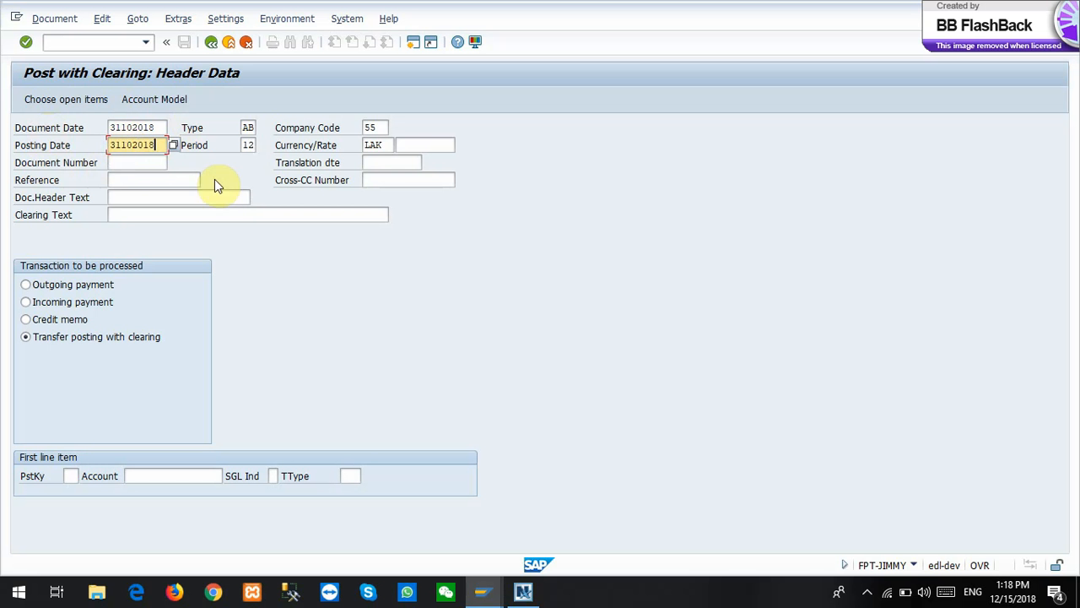
# Enter 1AO_31 as the reference and a Lao header text describing the 417 to 411 transfer for month 10
pyautogui.click(148, 179)
pyautogui.click(152, 195)
pyautogui.click(150, 196)
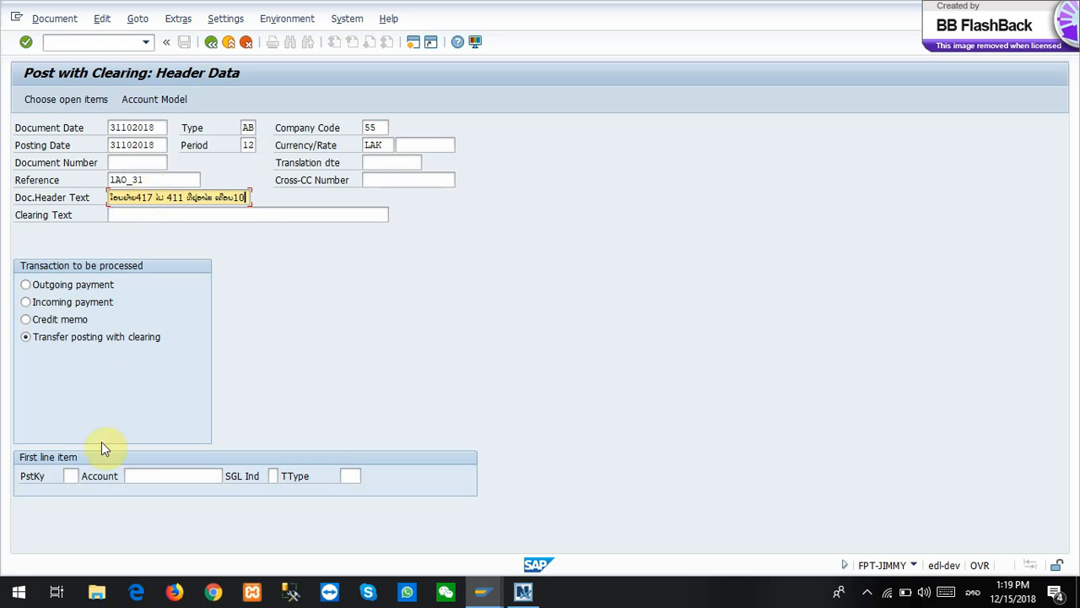
# Set the first line item to posting key 01 and the Domestic customer's account
pyautogui.click(69, 475)
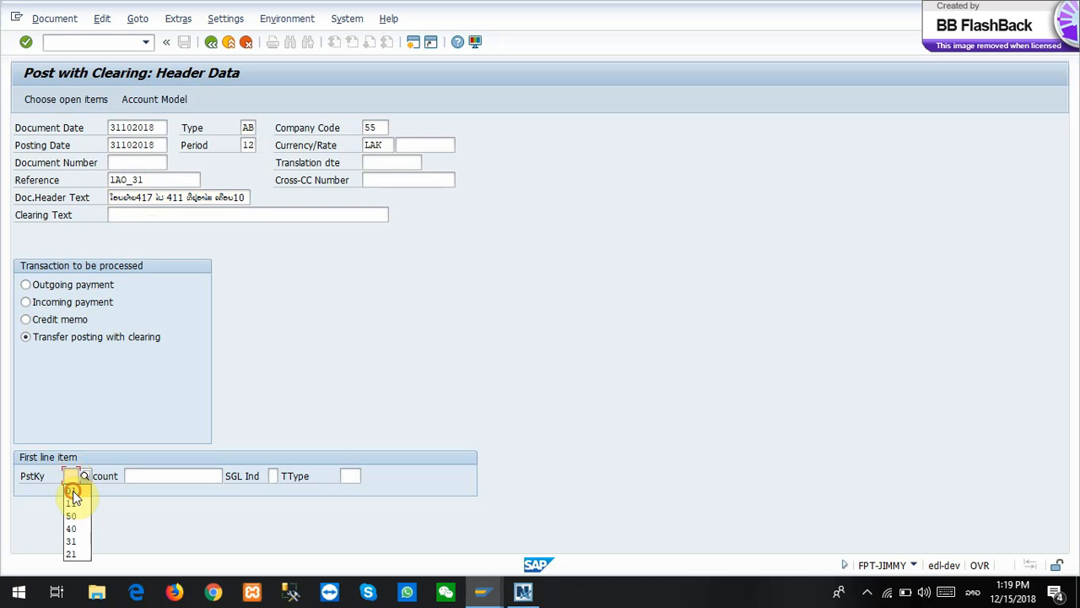
pyautogui.click(71, 490)
pyautogui.click(131, 475)
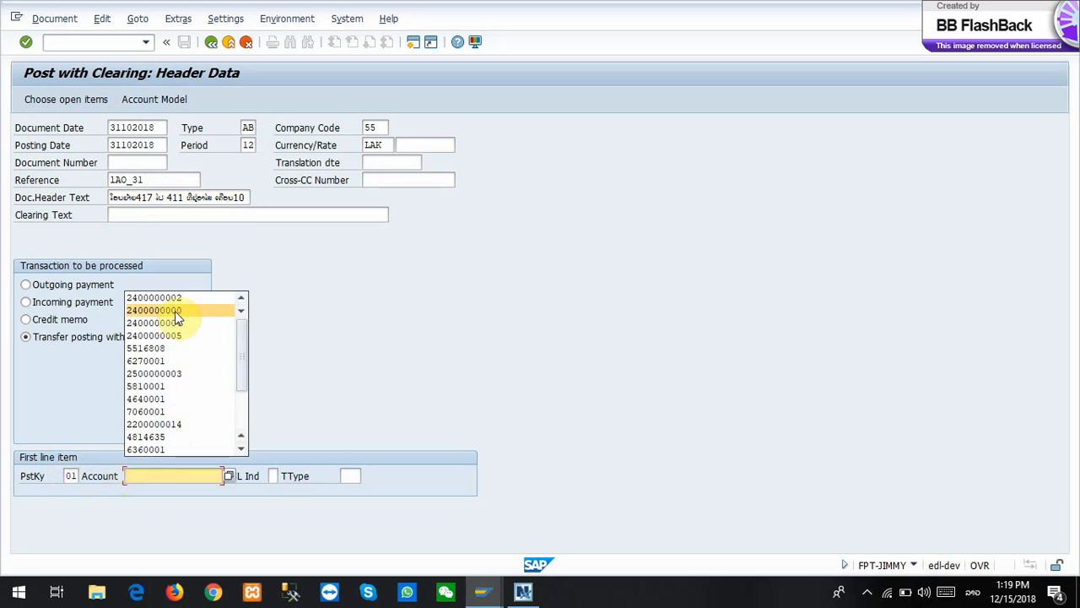
pyautogui.click(175, 309)
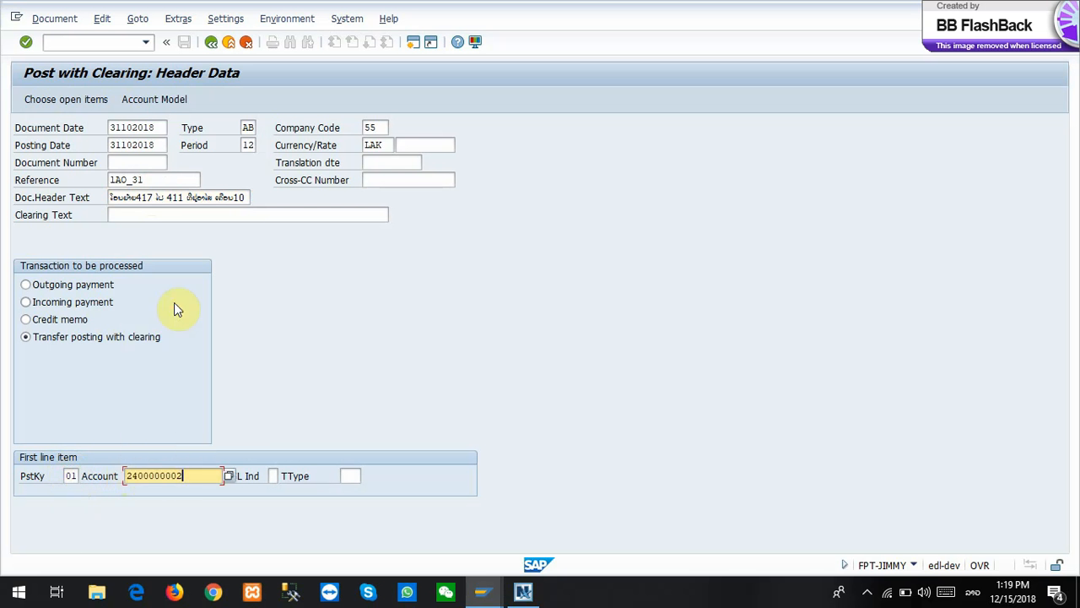
# Switch back to the customer balance report and highlight the two Domestic rows, 12 and 13, in yellow
pyautogui.hotkey('alt', 'Tab')
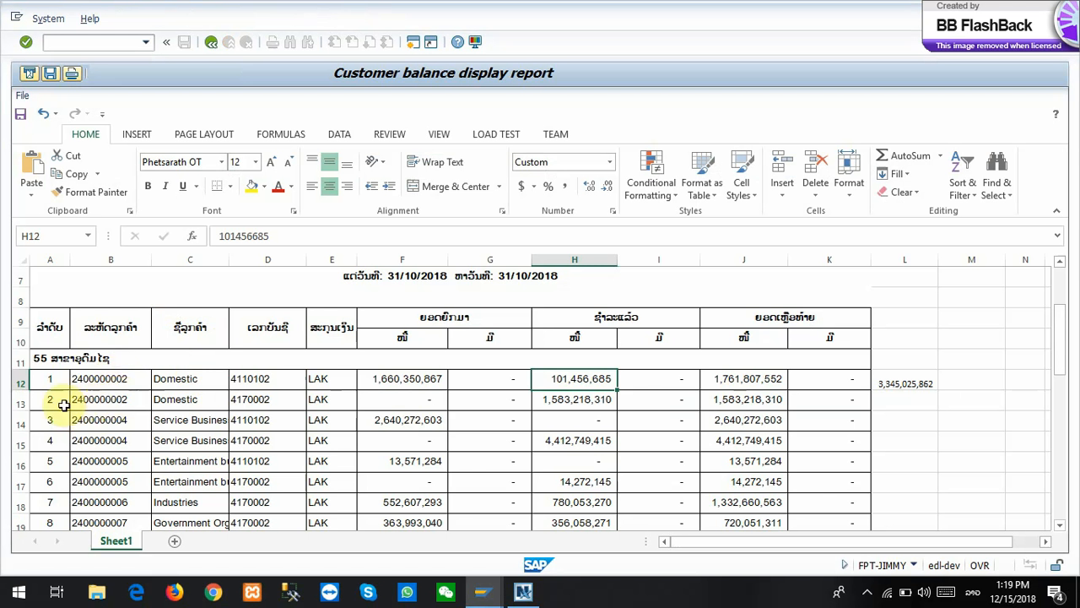
pyautogui.moveTo(17, 399); pyautogui.dragTo(17, 381)
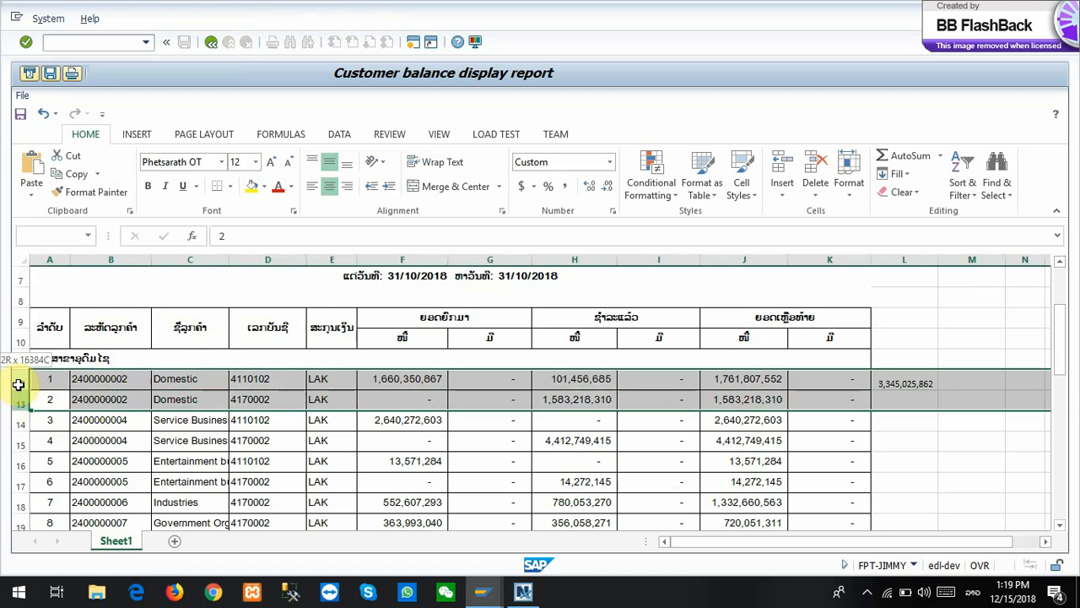
pyautogui.click(252, 186)
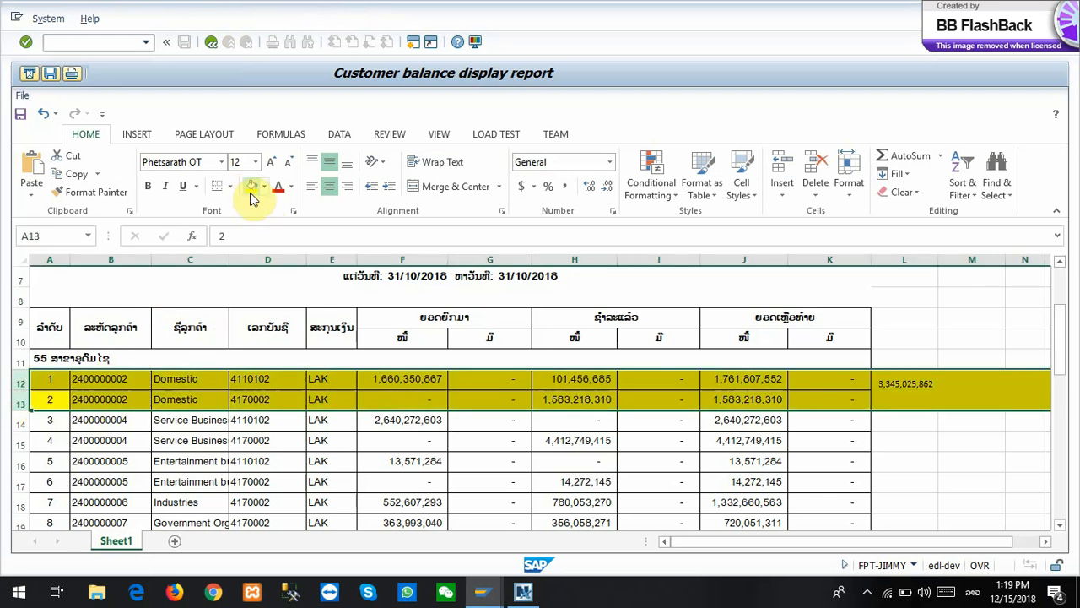
# Examine the Domestic customer's movement amounts in H12 and H13 and its closing balance in J13
pyautogui.click(749, 400)
pyautogui.click(580, 380)
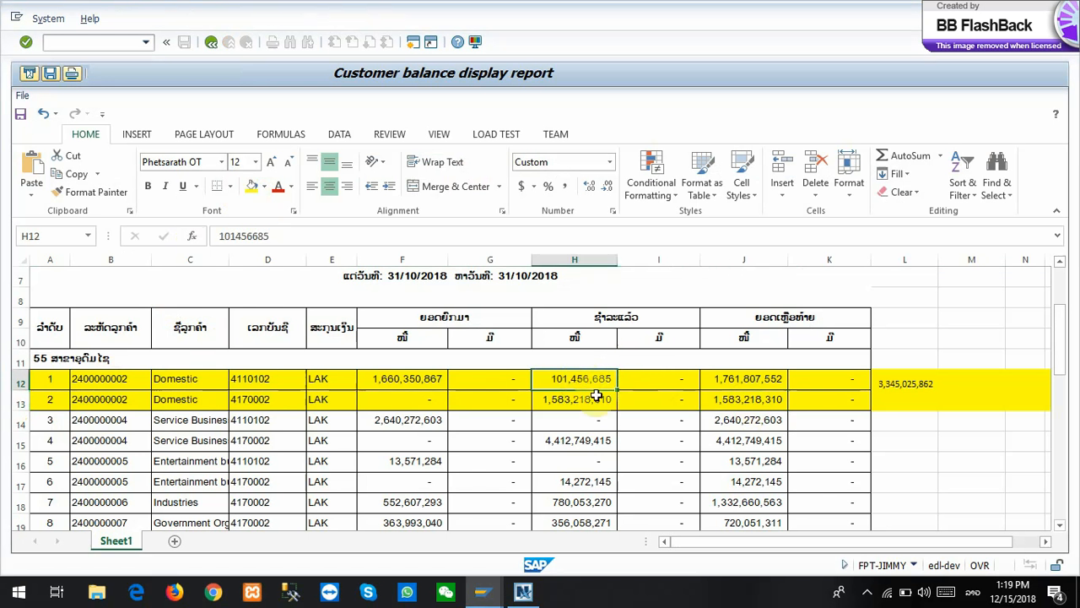
pyautogui.click(601, 399)
pyautogui.click(656, 400)
pyautogui.click(746, 399)
pyautogui.keyDown('shift'); pyautogui.click(834, 399); pyautogui.keyUp('shift')
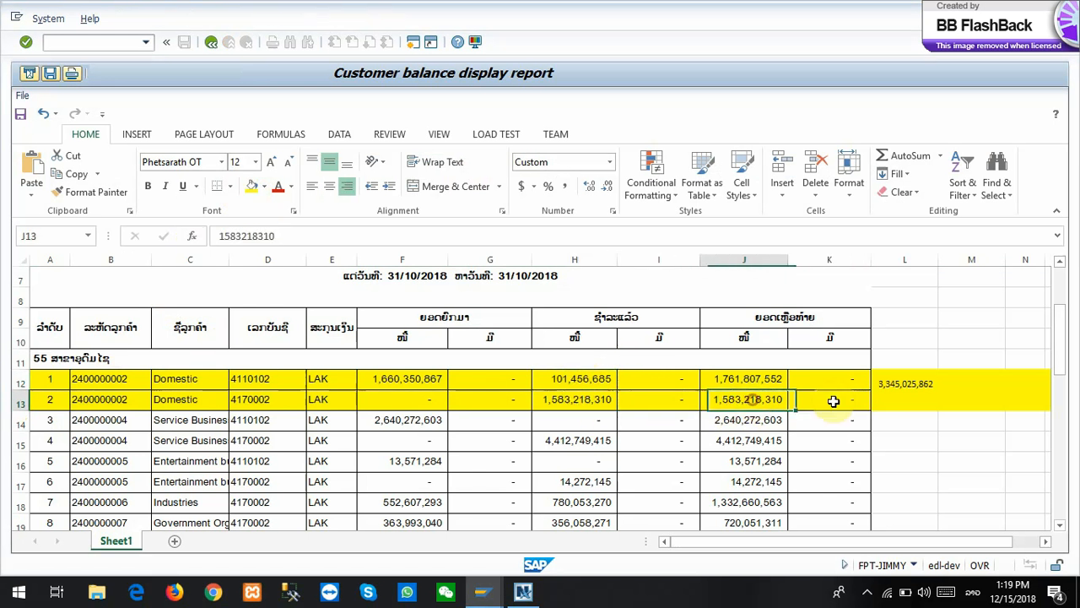
# Return to the Post with Clearing session and submit the header data with its first line item
pyautogui.hotkey('alt', 'Tab')
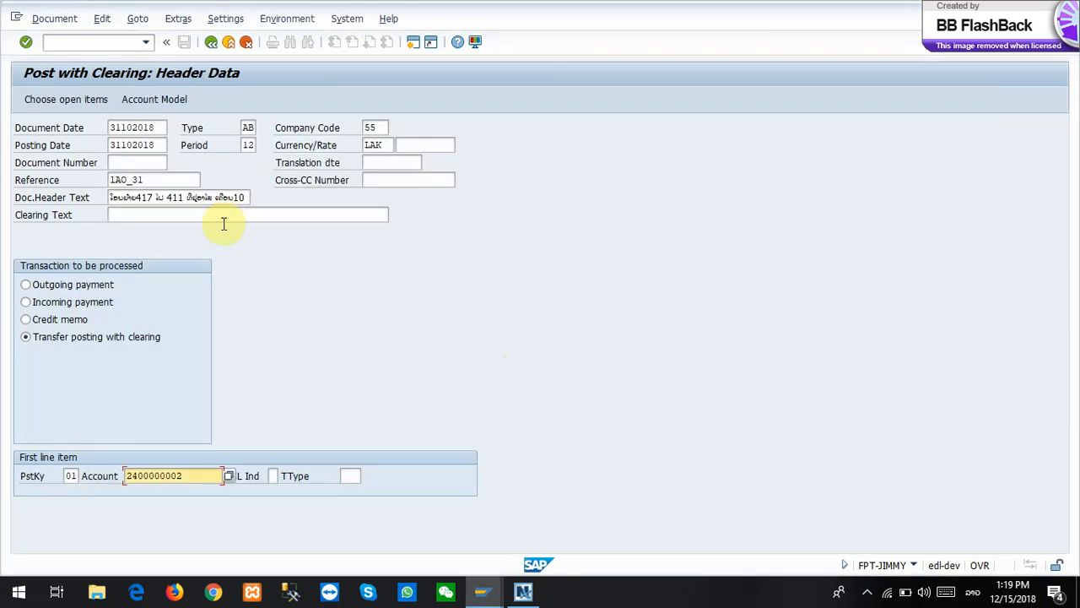
pyautogui.press('Return')
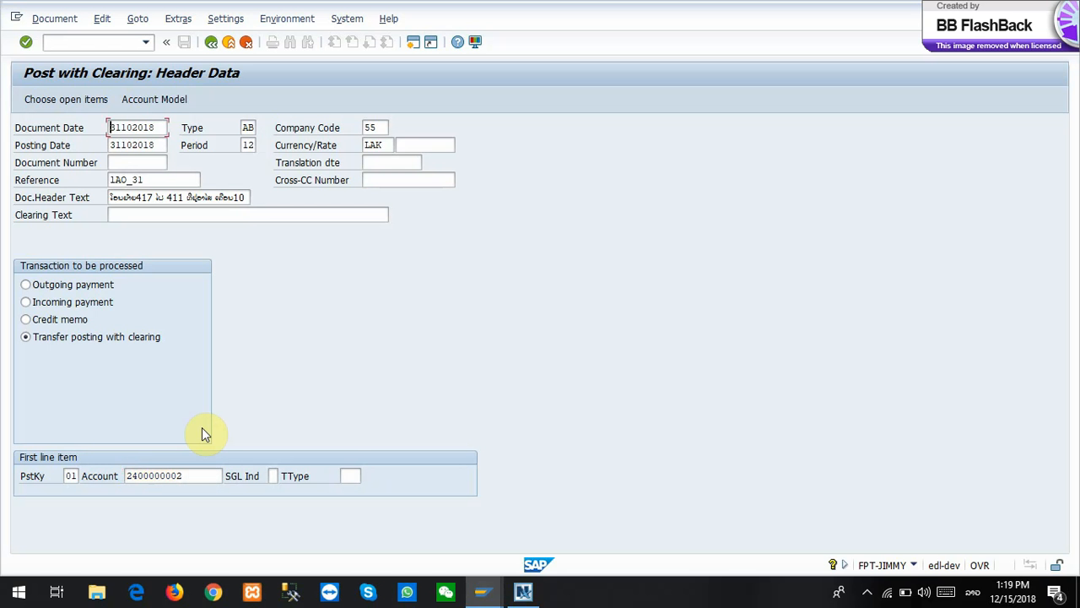
# Proceed to the Domestic customer's invoice item and set its amount to 1,583,218,310 LAK
pyautogui.press('Return')
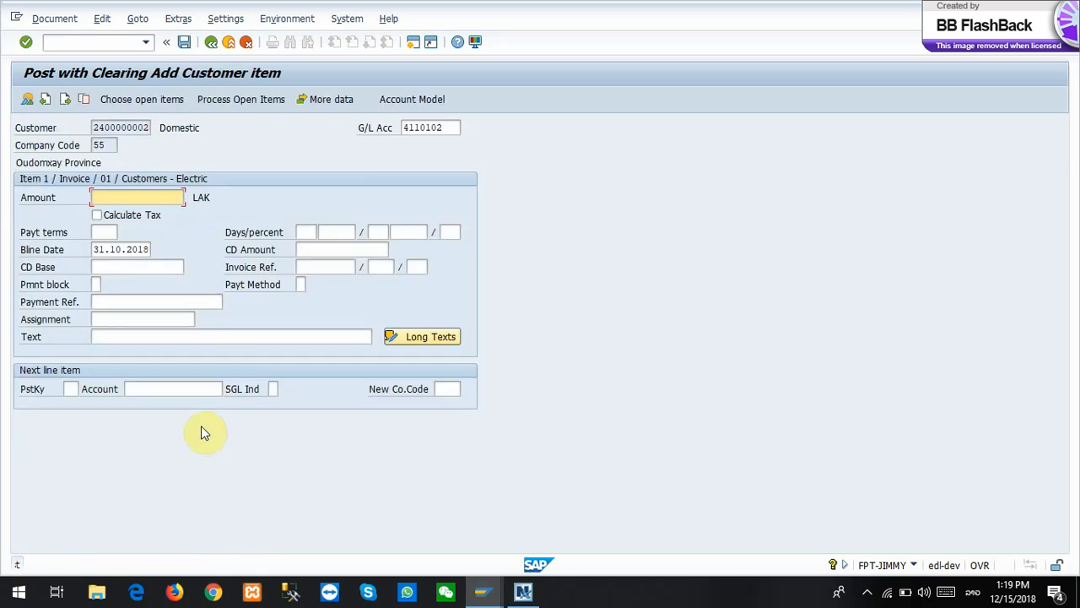
pyautogui.press('BackSpace')
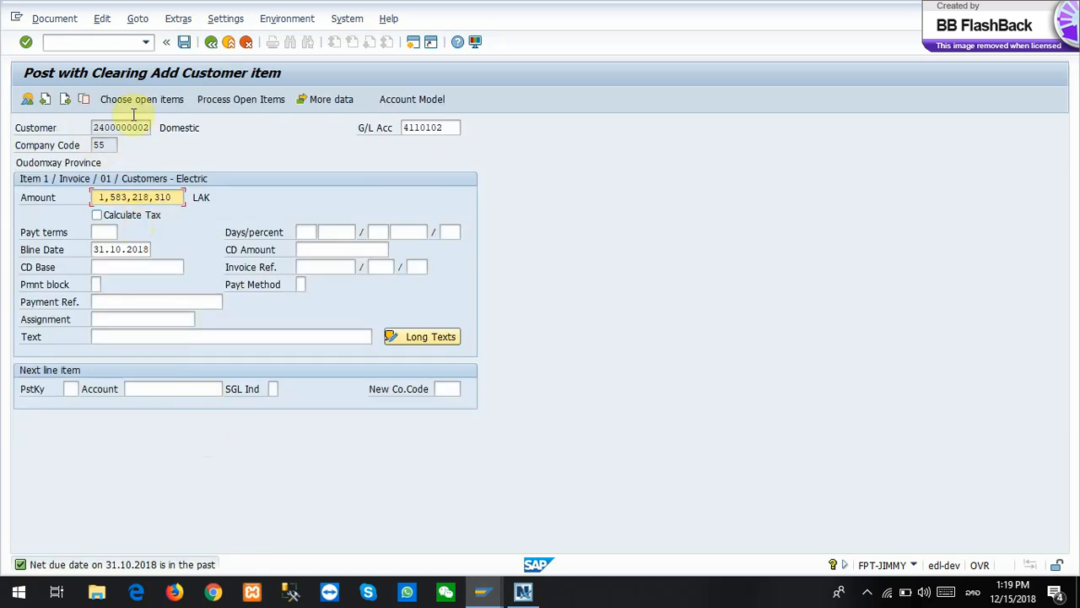
pyautogui.moveTo(447, 129); pyautogui.dragTo(365, 129)
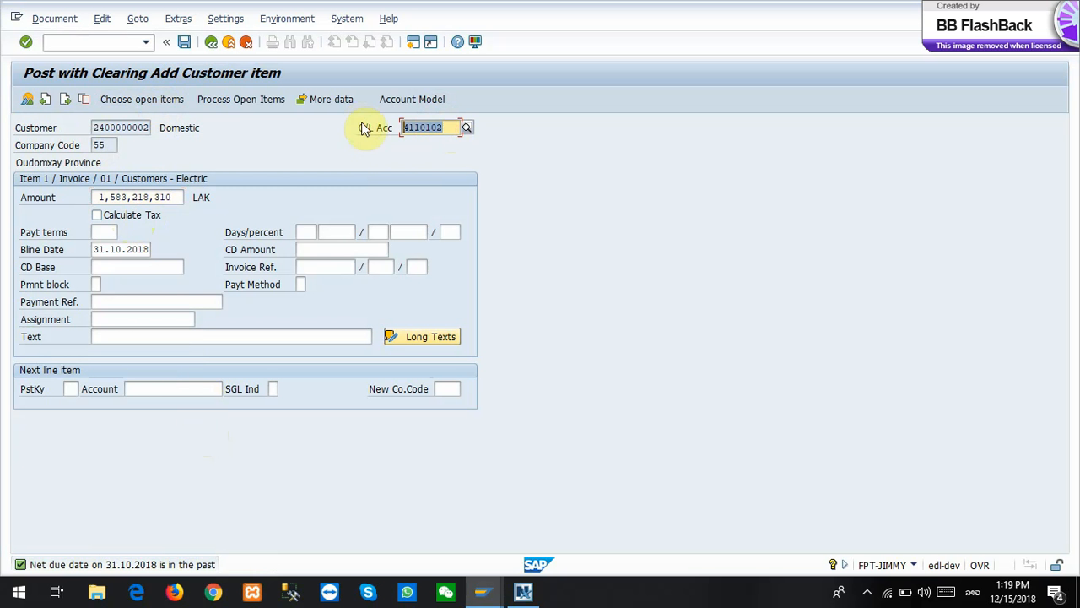
# Select the open items for clearing by the Domestic customer's account with account type D, and load them for processing
pyautogui.click(154, 101)
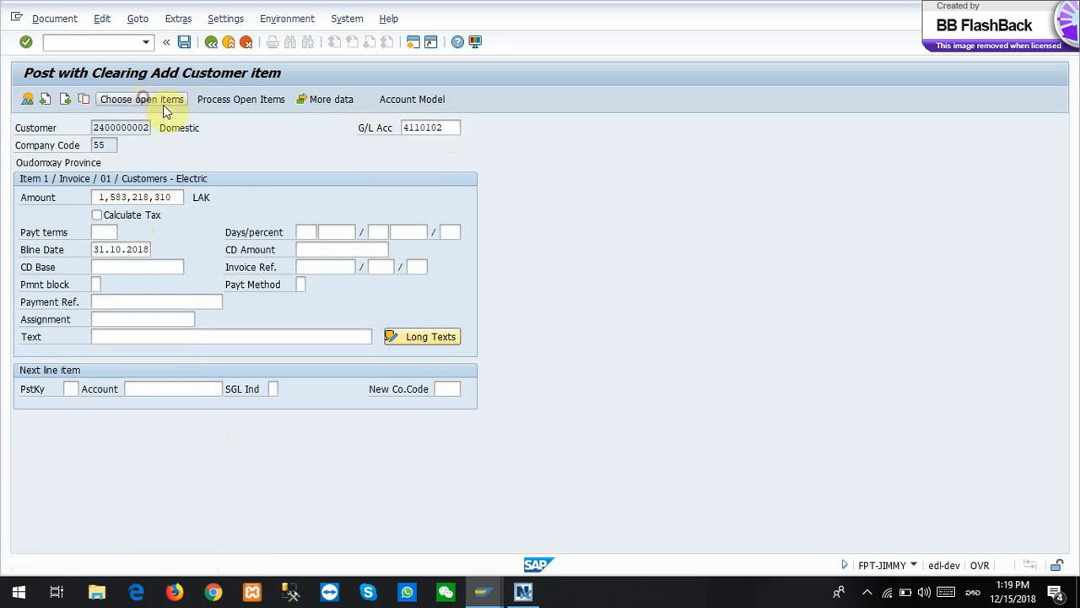
pyautogui.click(123, 181)
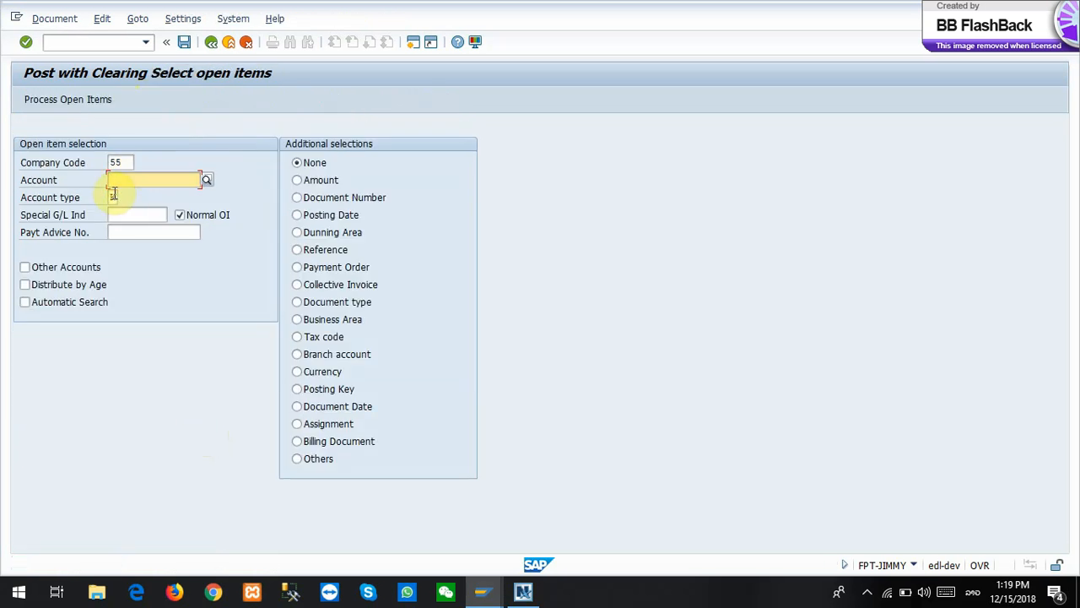
pyautogui.click(113, 195)
pyautogui.click(139, 181)
pyautogui.click(139, 181)
pyautogui.click(141, 194)
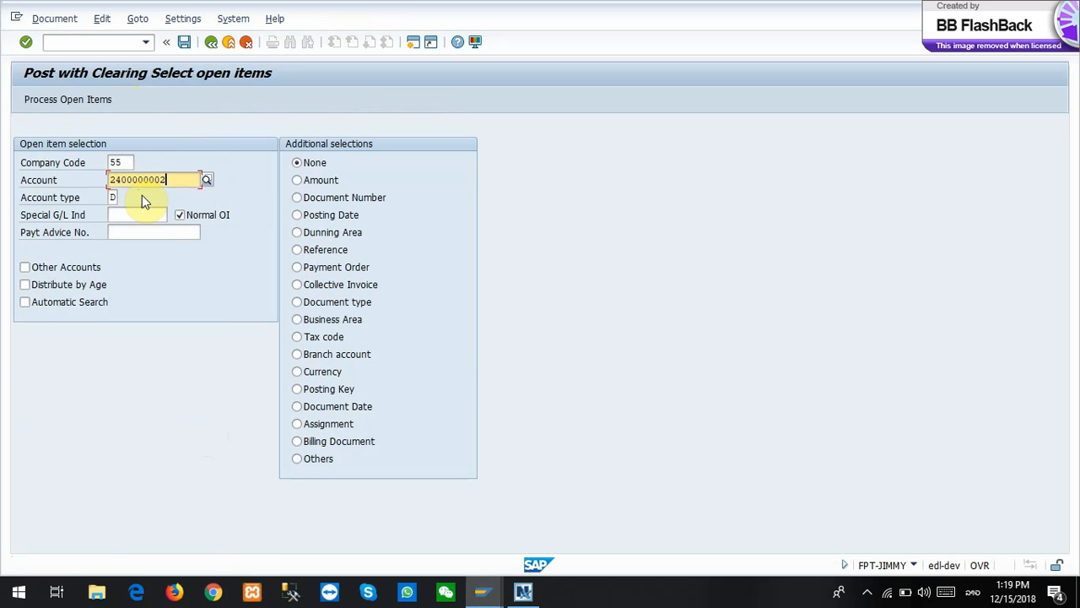
pyautogui.press('Return')
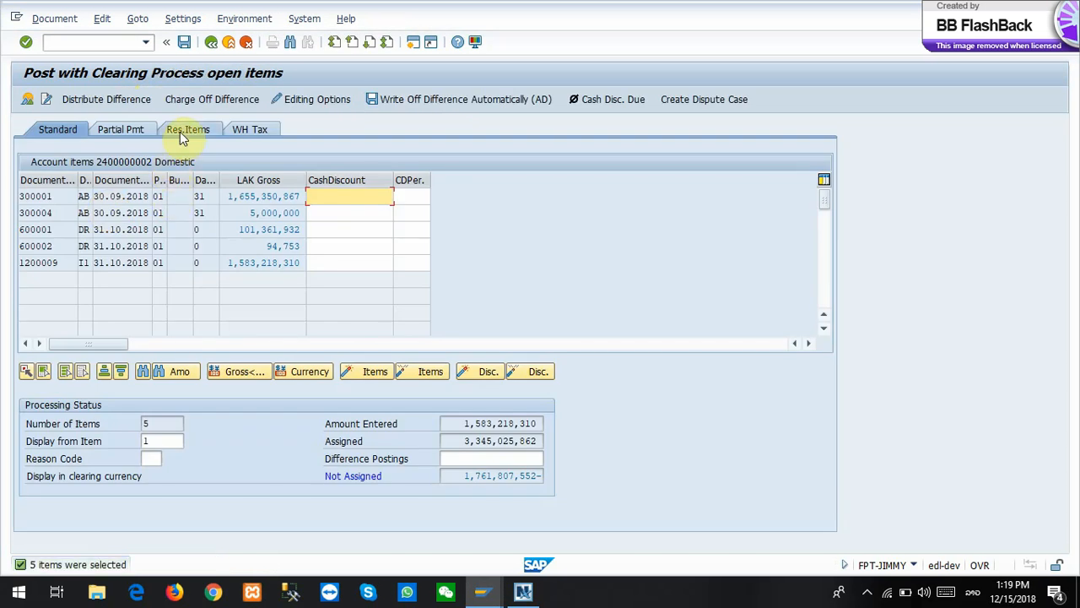
# In the residual items view, deactivate all open items and activate only the 417 item of 1,583,218,310
pyautogui.click(180, 132)
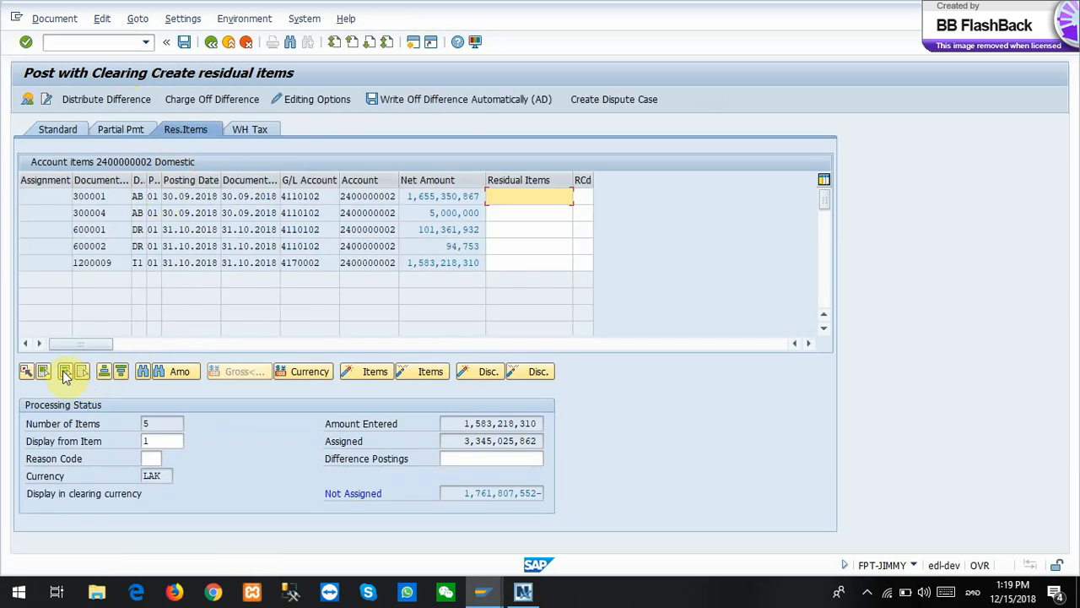
pyautogui.click(420, 372)
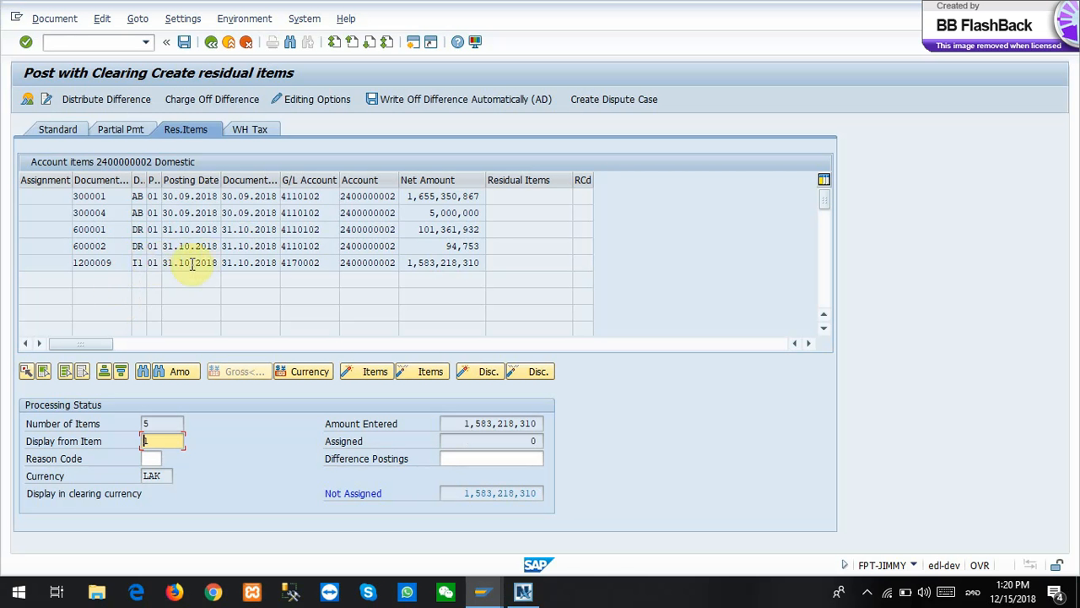
pyautogui.doubleClick(448, 263)
pyautogui.click(518, 265)
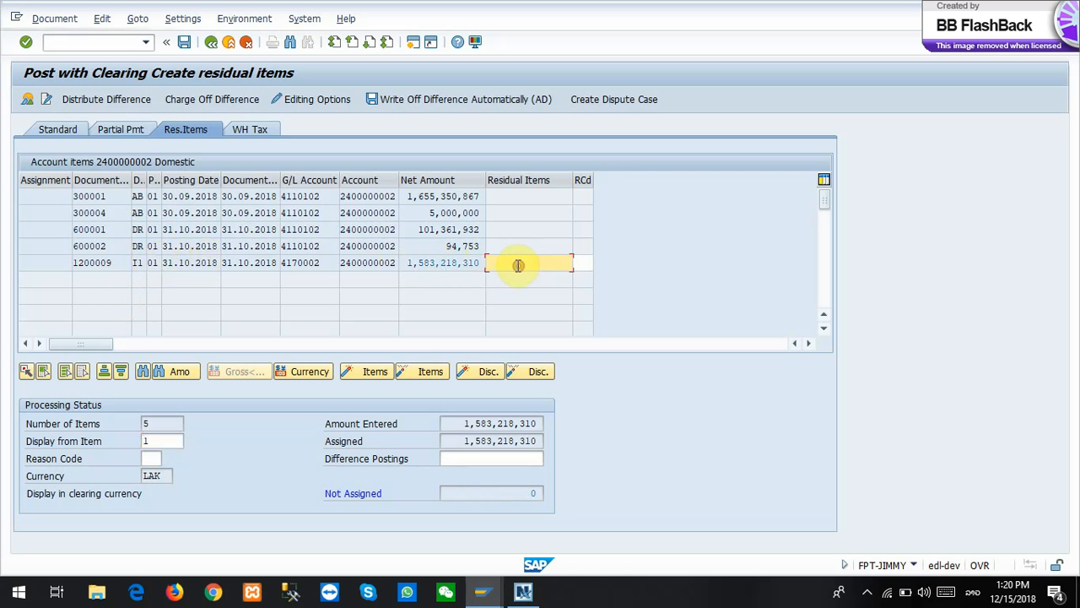
# Simulate the clearing document for the Domestic customer and post it
pyautogui.click(42, 18)
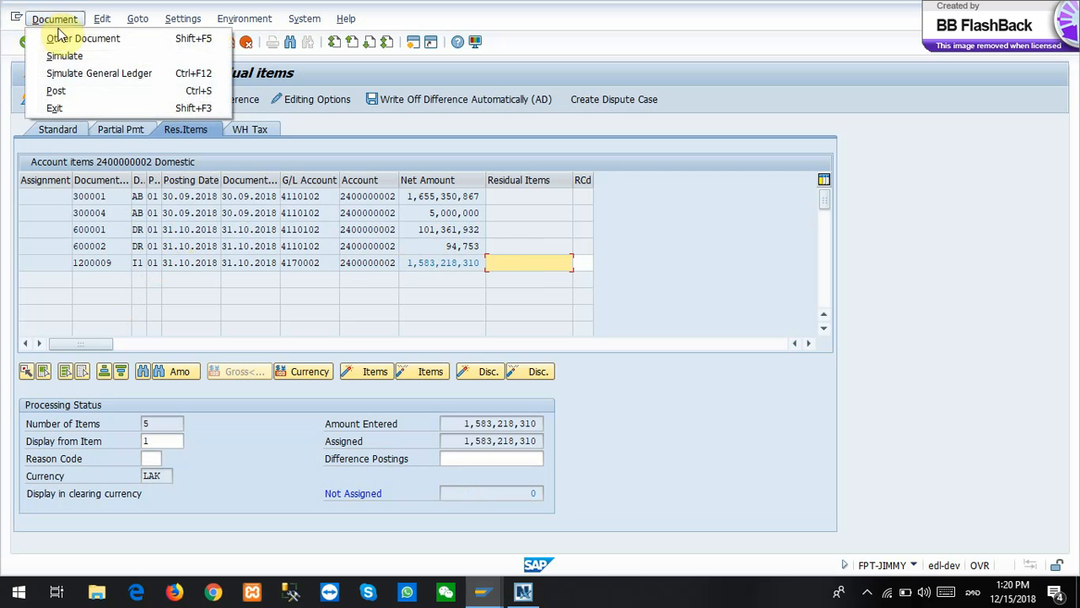
pyautogui.click(70, 58)
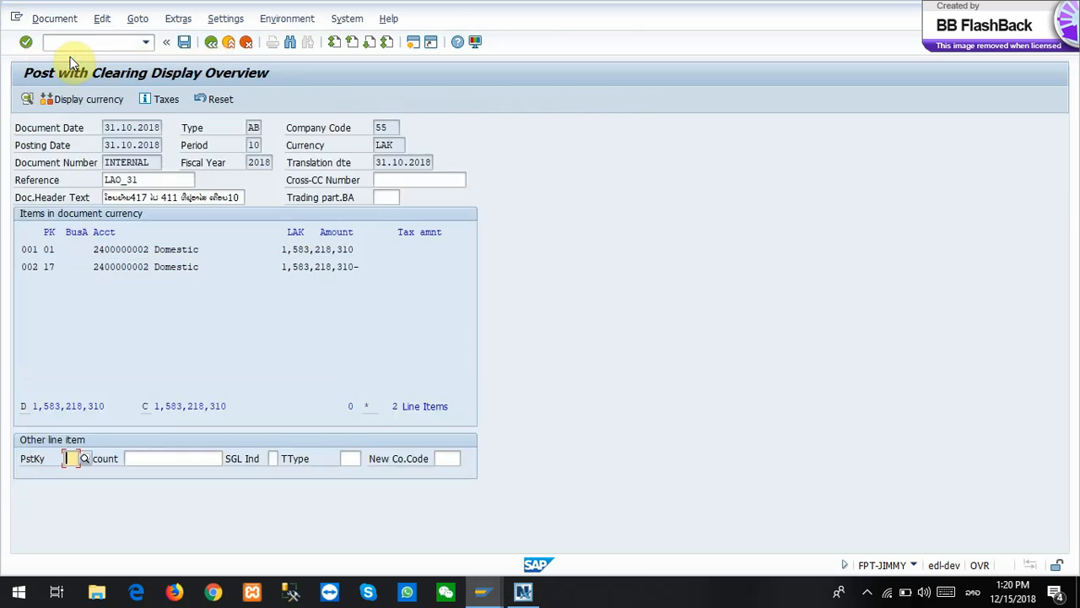
pyautogui.click(184, 42)
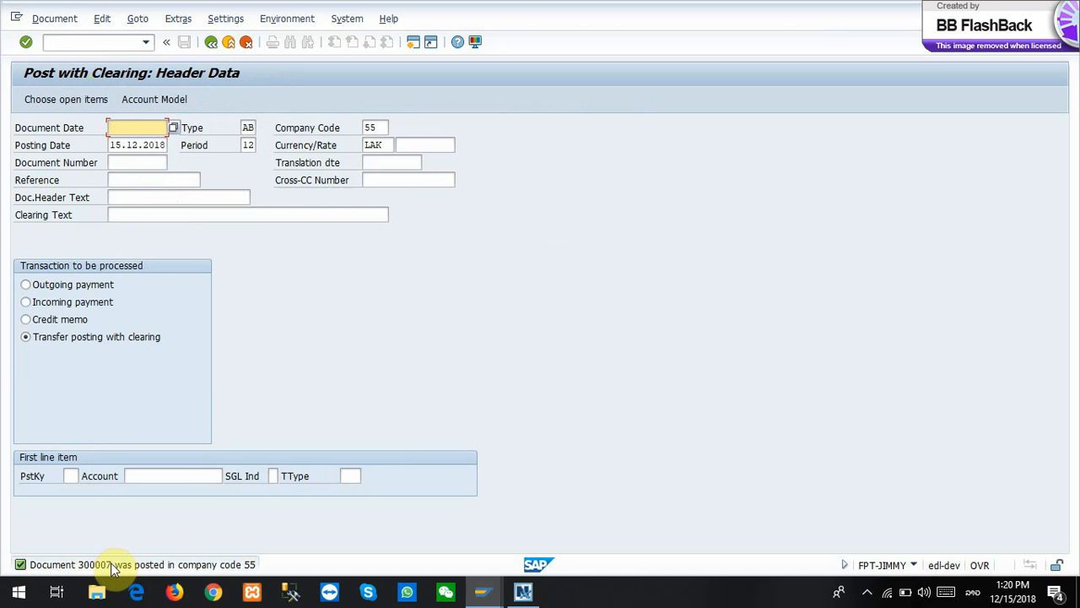
# Switch back to the customer balance report and examine the Domestic rows' movements and closing balances in rows 12 and 13
pyautogui.hotkey('alt', 'Tab')
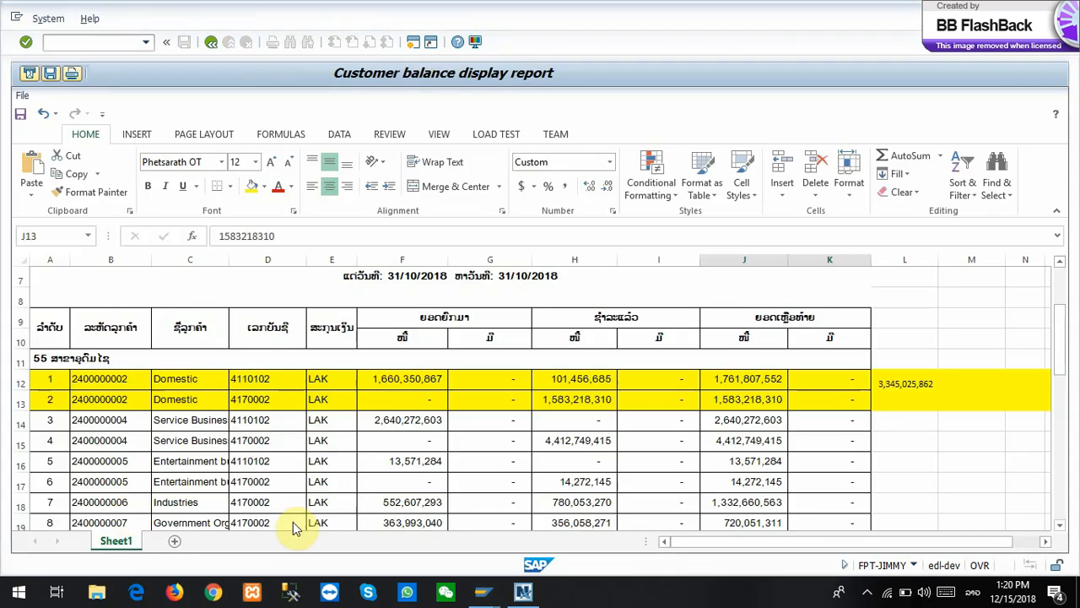
pyautogui.click(724, 404)
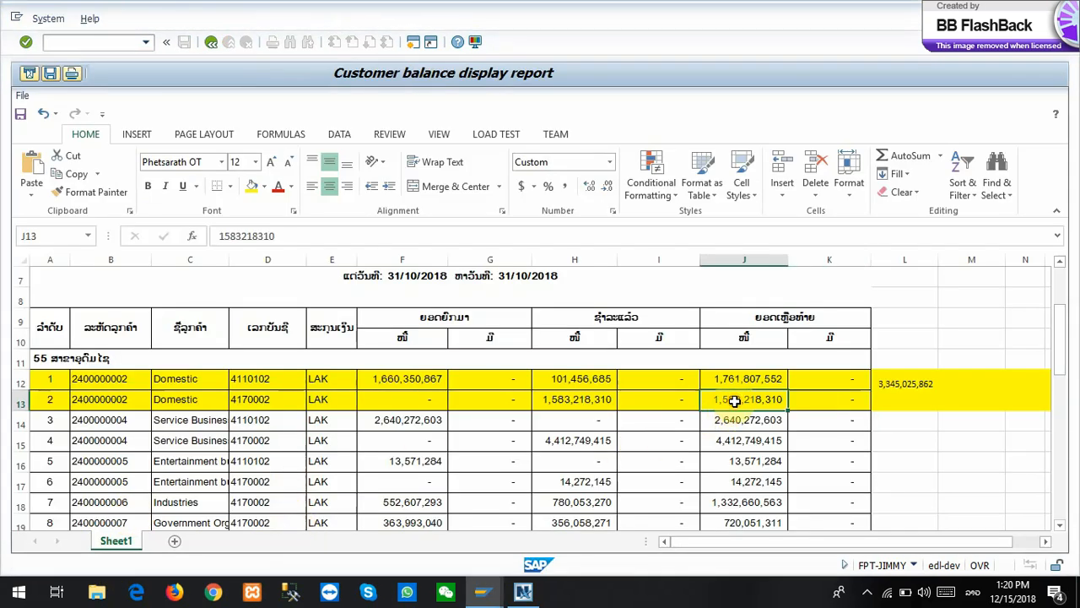
pyautogui.click(666, 403)
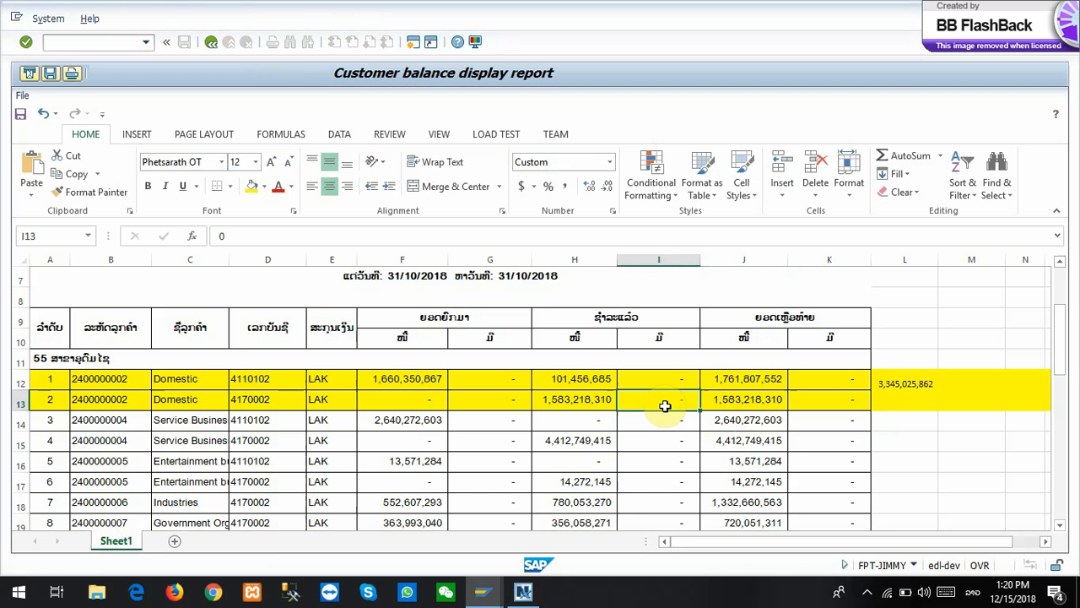
pyautogui.click(709, 402)
pyautogui.click(579, 379)
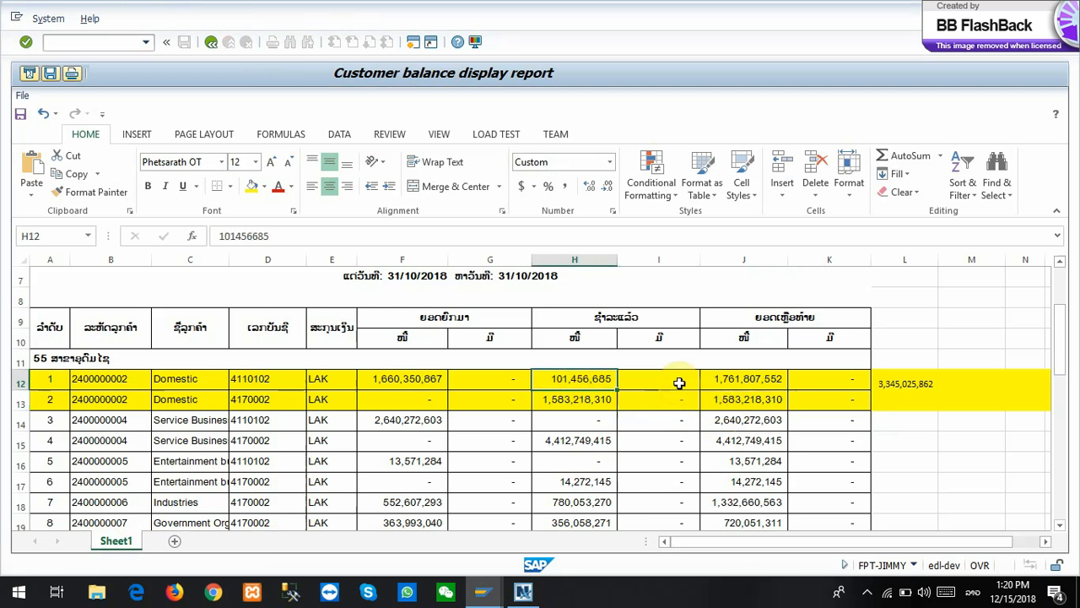
pyautogui.click(728, 380)
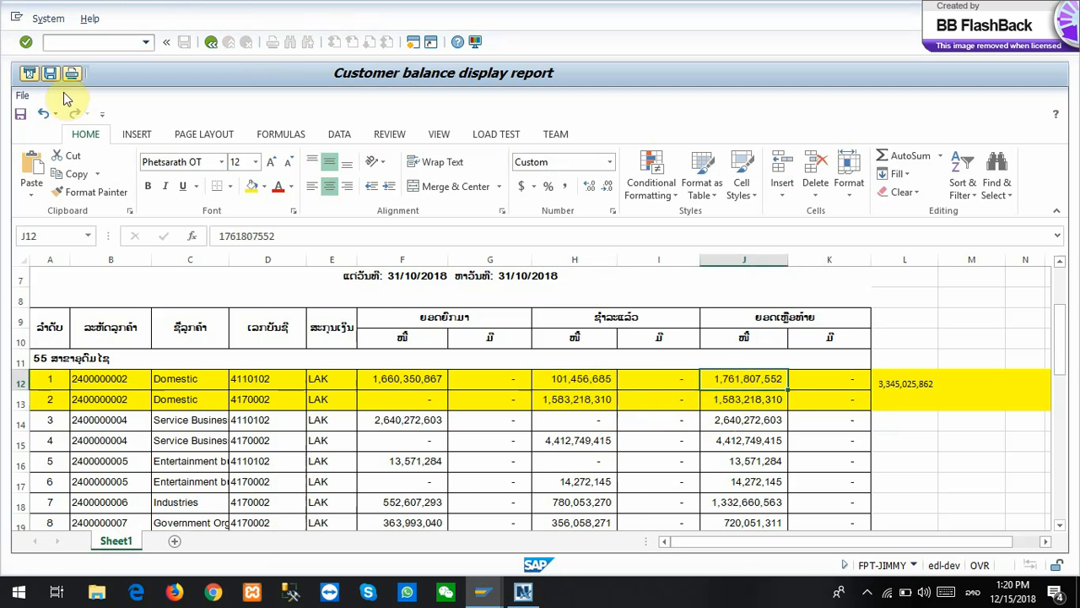
# Rerun the customer balance report with the same selection and examine the two Domestic rows
pyautogui.click(212, 42)
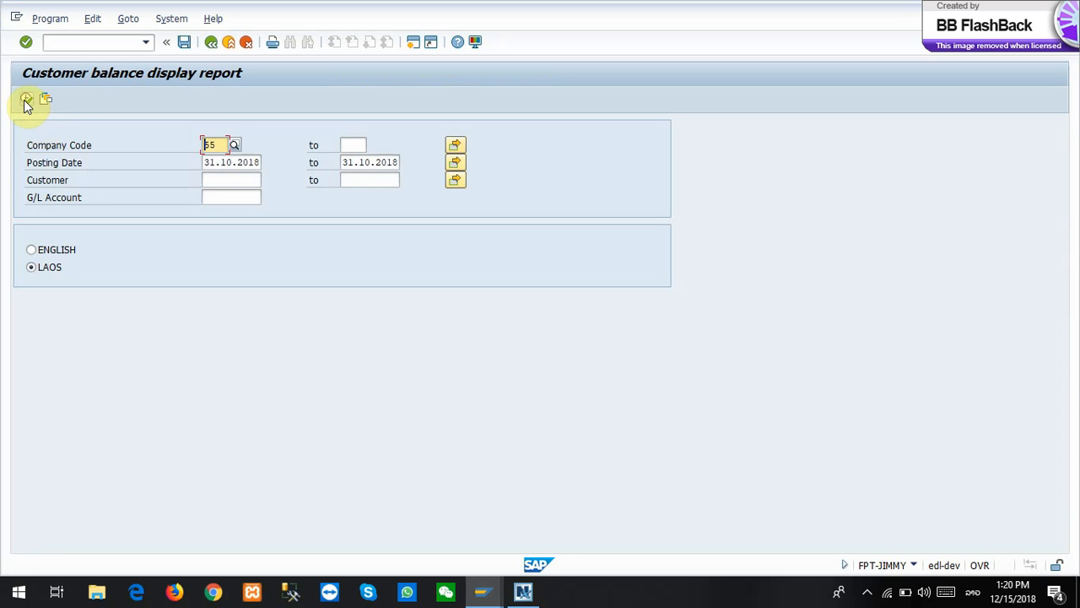
pyautogui.click(24, 101)
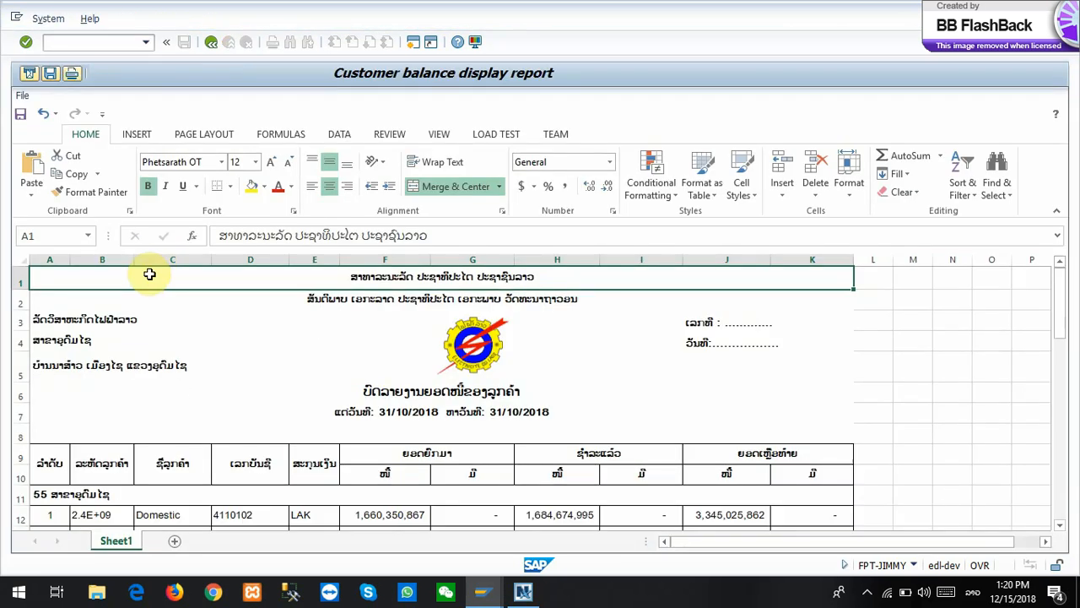
pyautogui.scroll(-1, 700, 482)
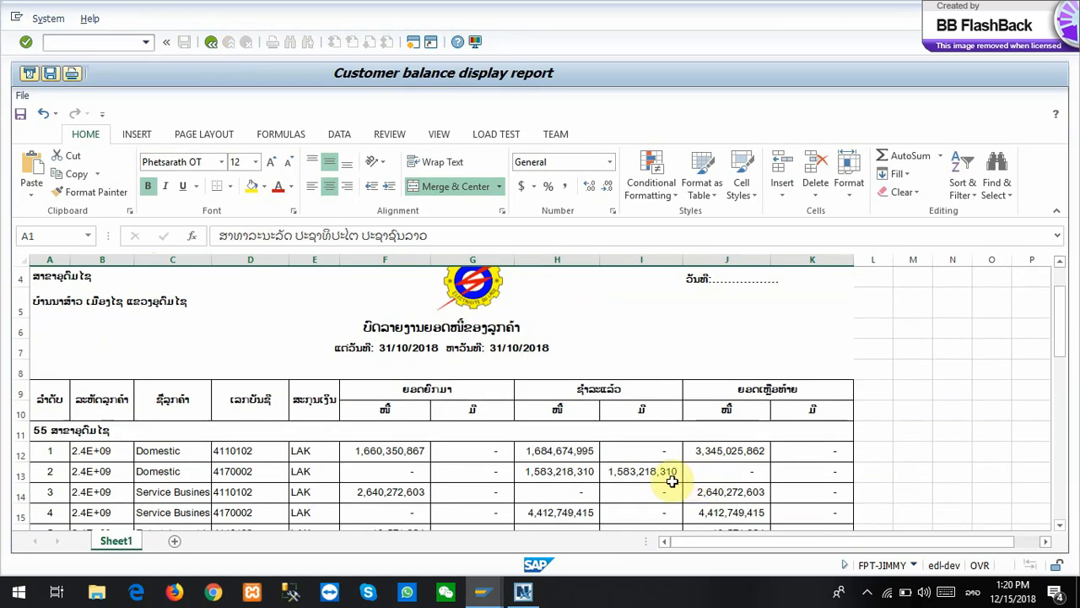
# Highlight row 13, the second Domestic entry, in yellow
pyautogui.click(20, 471)
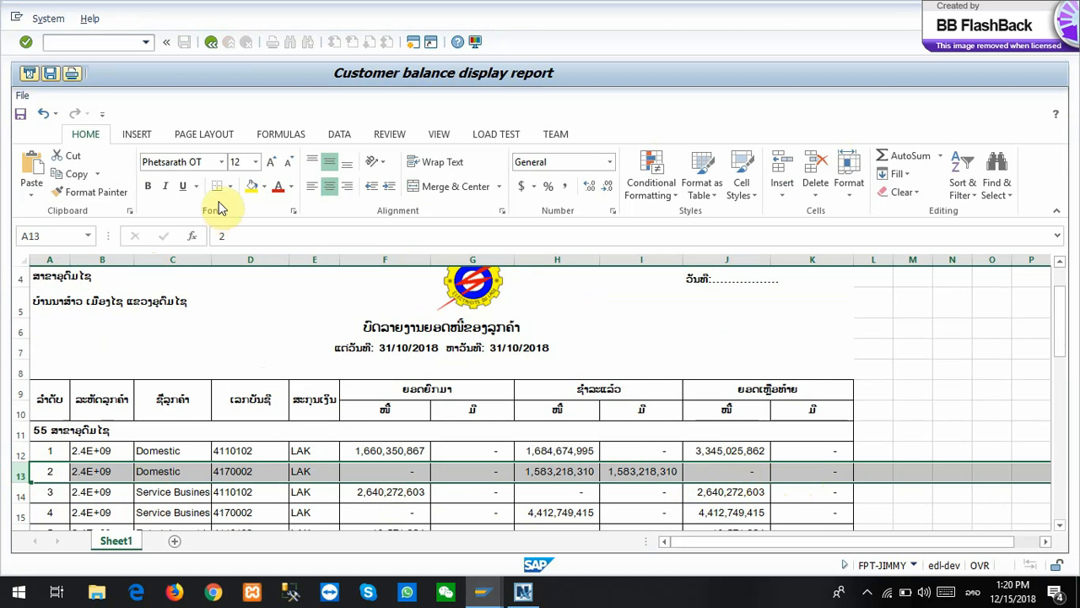
pyautogui.click(246, 187)
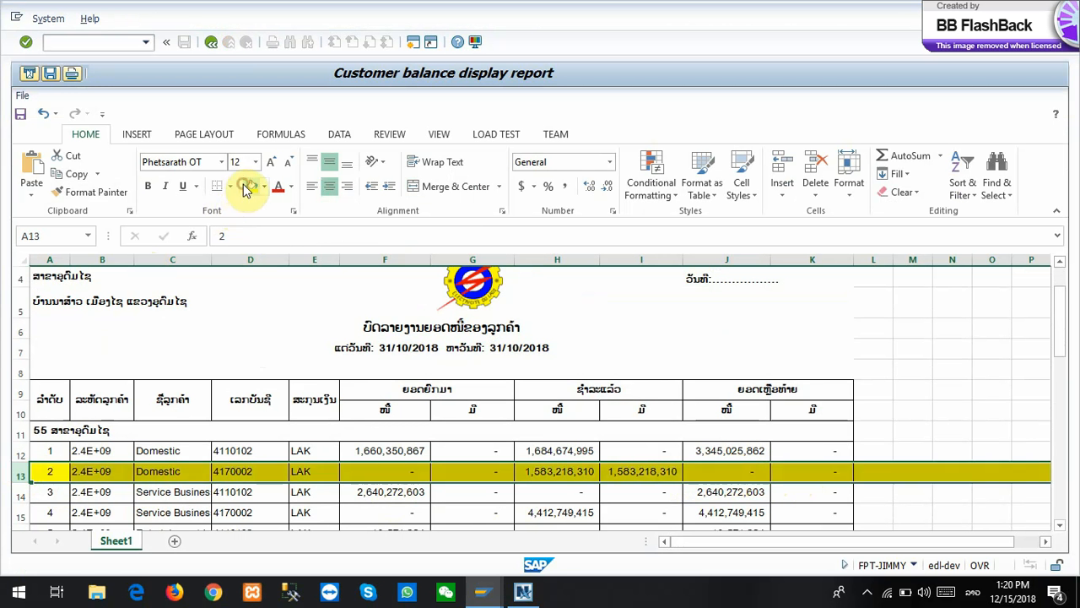
pyautogui.click(253, 471)
# Examine the closing balance and the period debit and credit amounts of the two Domestic entries in rows 12 and 13
pyautogui.moveTo(719, 476); pyautogui.dragTo(807, 479)
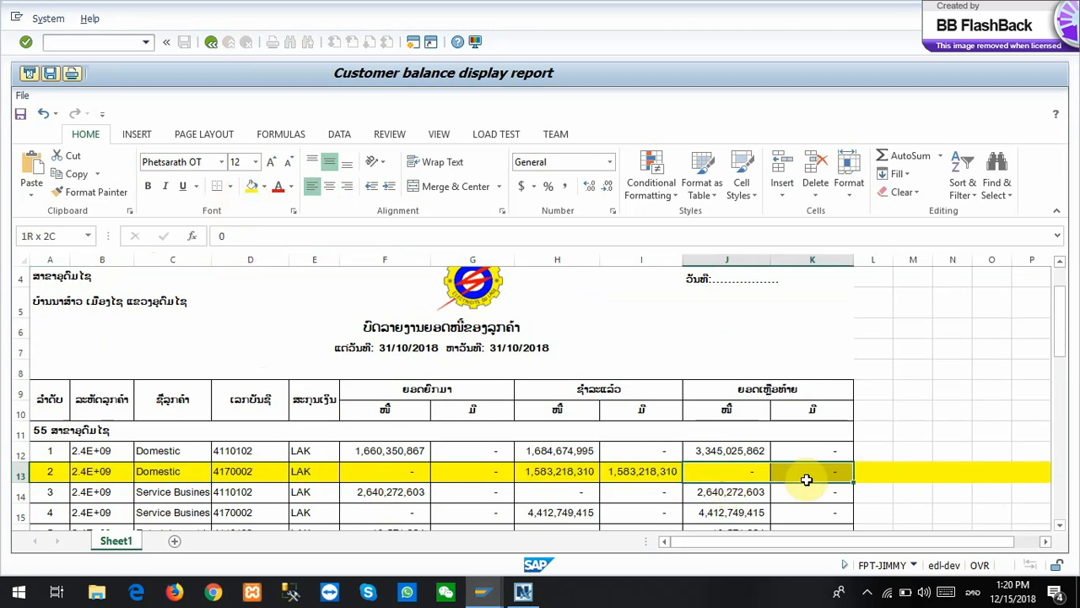
pyautogui.moveTo(552, 474); pyautogui.dragTo(621, 474)
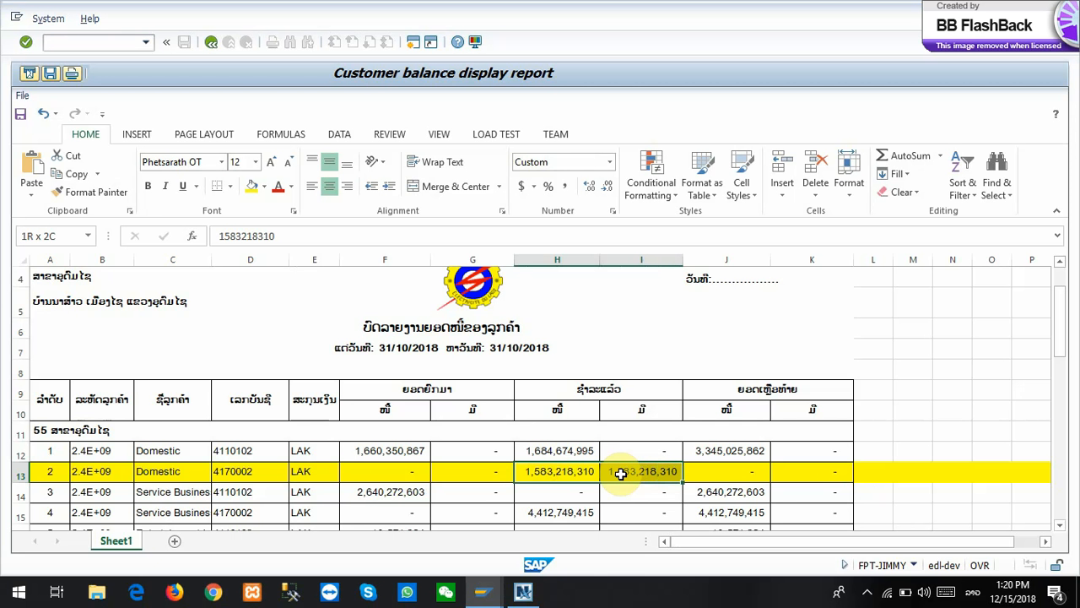
pyautogui.click(628, 472)
pyautogui.click(559, 453)
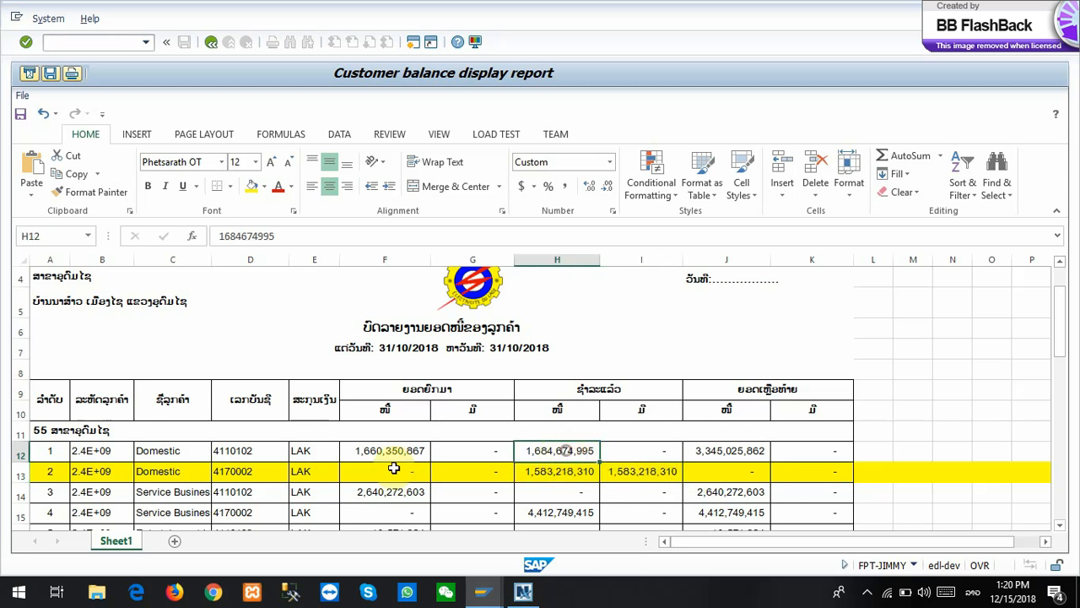
pyautogui.click(747, 457)
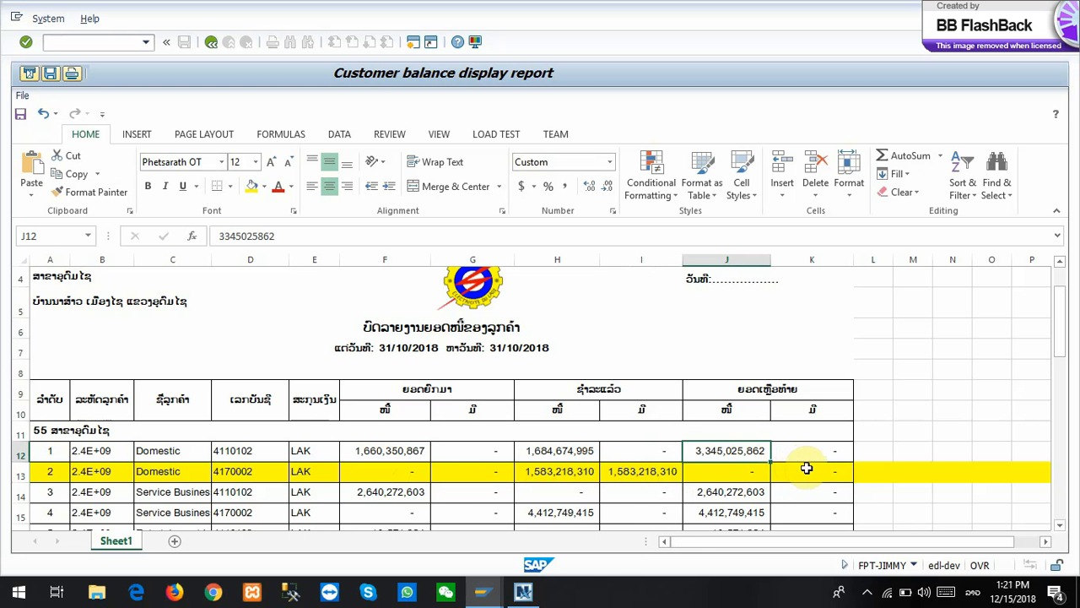
# Widen column B so the customer codes display in full instead of scientific notation
pyautogui.scroll(-2, 579, 476)
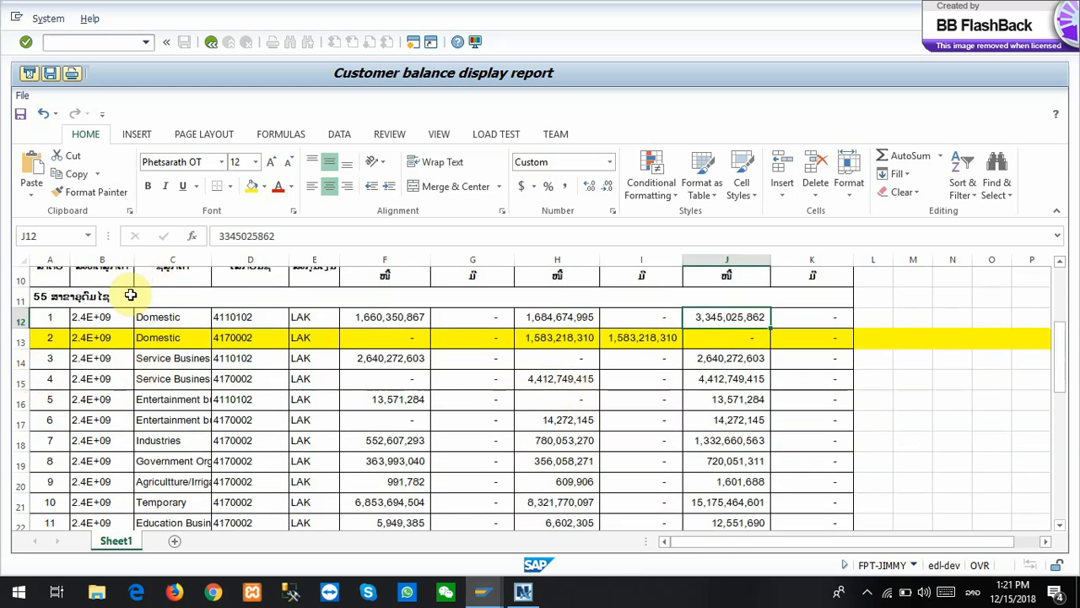
pyautogui.moveTo(134, 259); pyautogui.dragTo(153, 260)
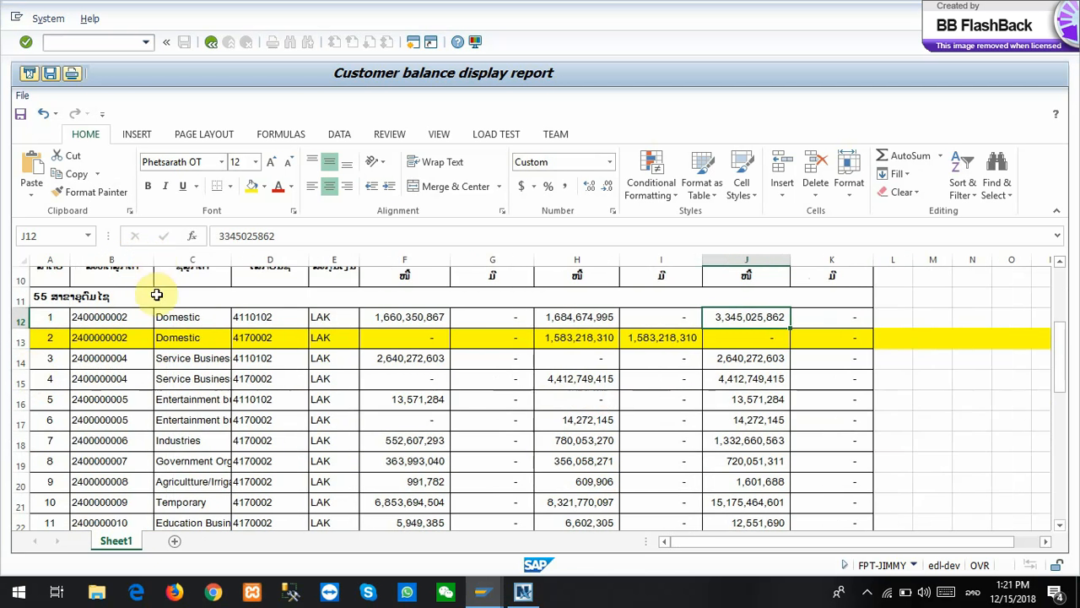
pyautogui.scroll(1, 156, 295)
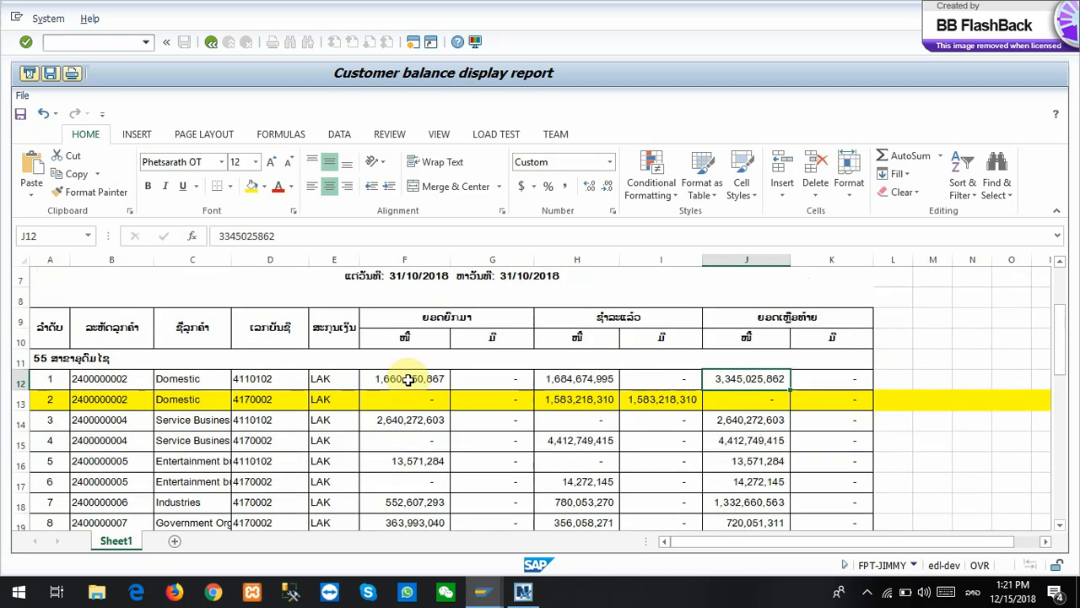
# Compare the period debit and credit amounts in H13:I13 with the debit of the Domestic entry above
pyautogui.hotkey('alt', 'Tab')
pyautogui.hotkey('alt', 'Tab')
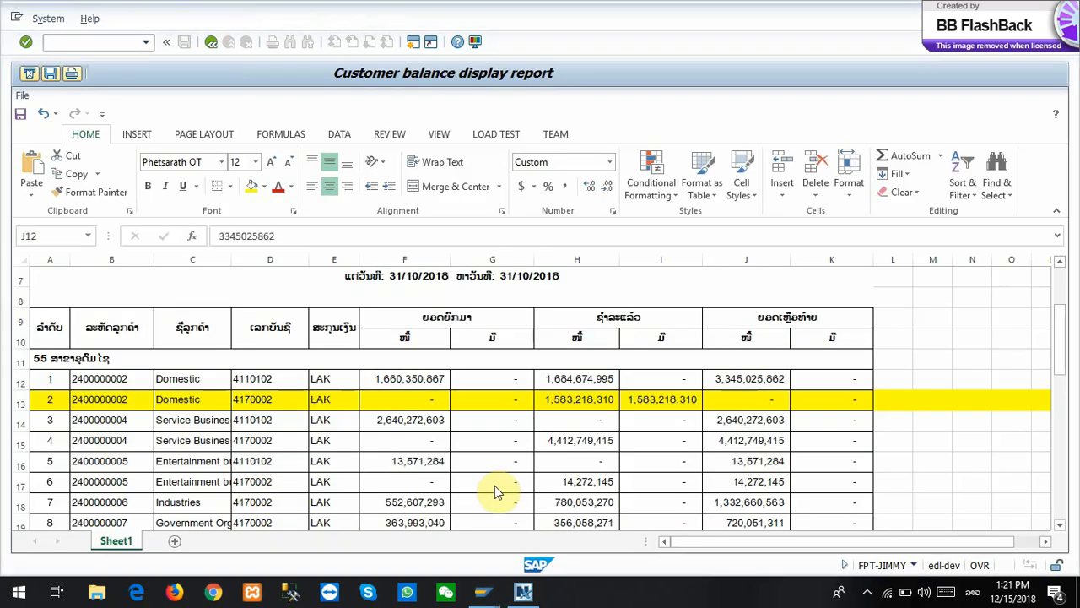
pyautogui.click(585, 404)
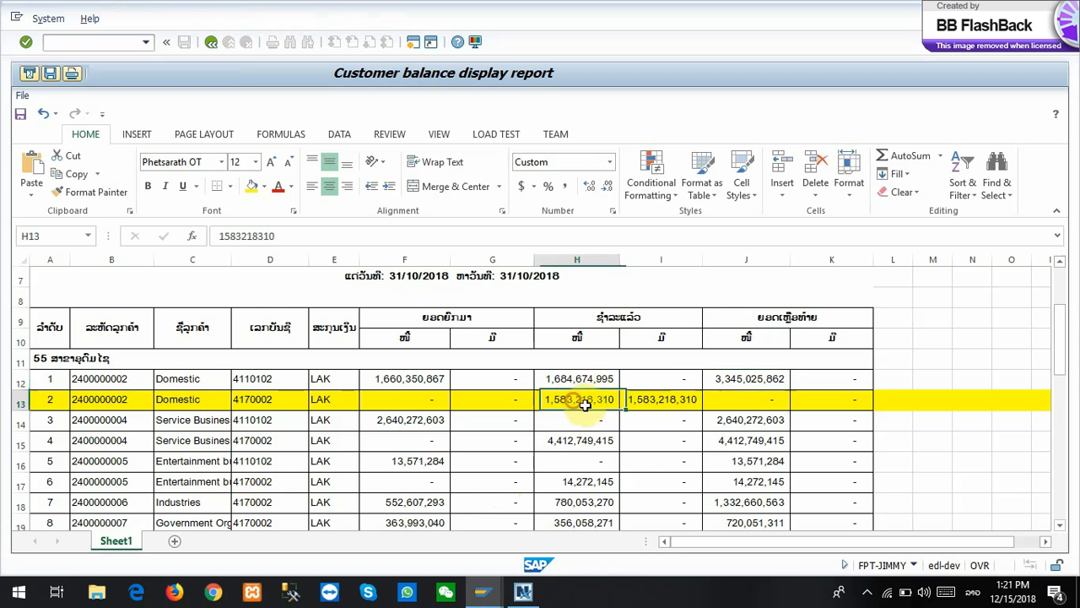
pyautogui.moveTo(585, 404); pyautogui.dragTo(636, 403)
pyautogui.click(579, 381)
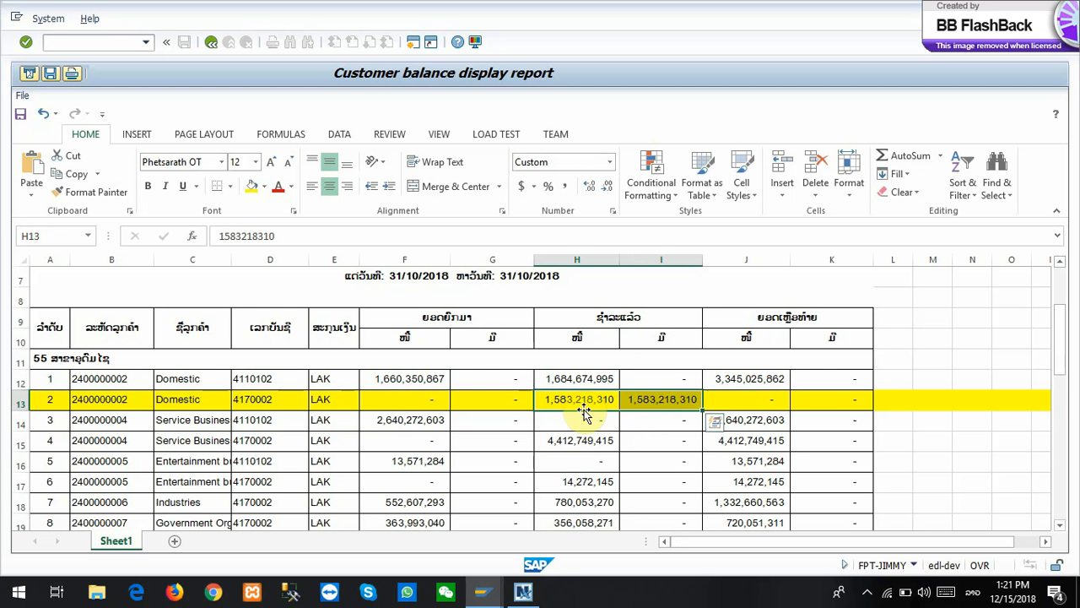
# Switch to the Post with Clearing session and open the Accounting Voucher transaction with /nzcm22
pyautogui.hotkey('alt', 'Tab')
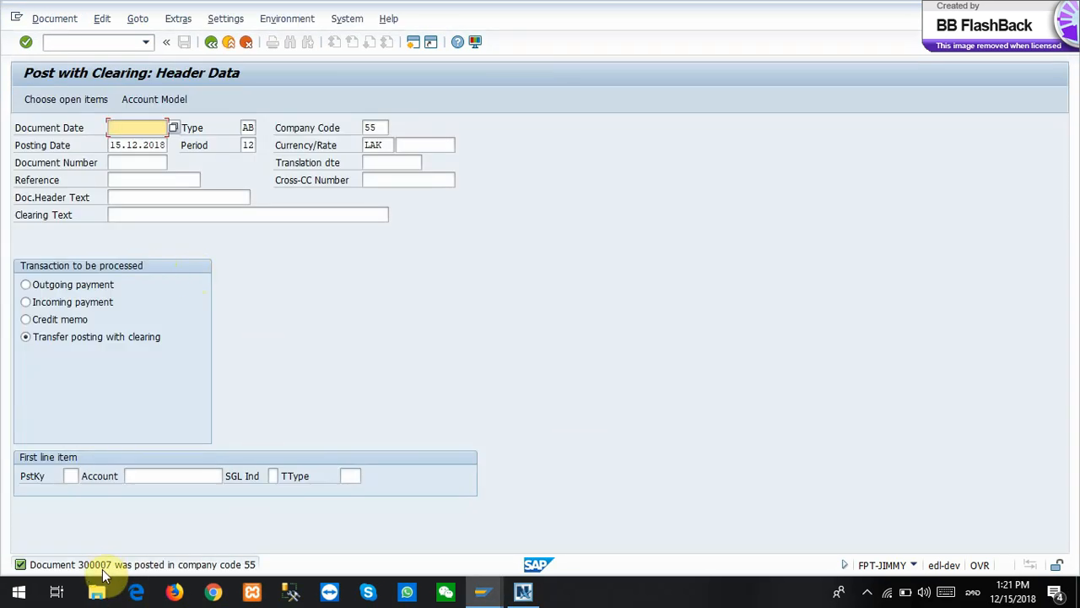
pyautogui.click(78, 47)
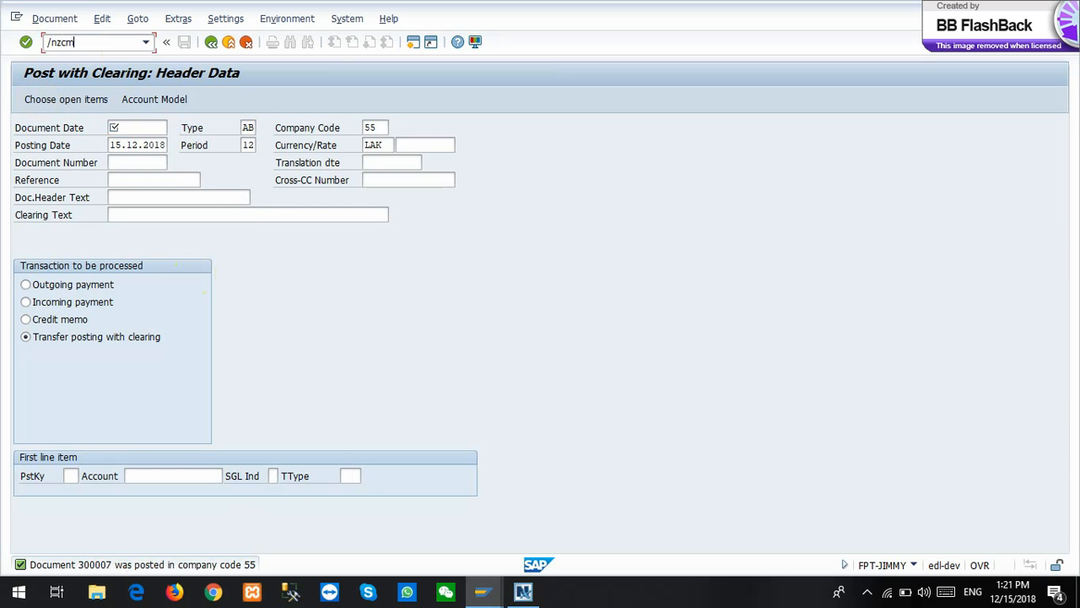
pyautogui.press('Return')
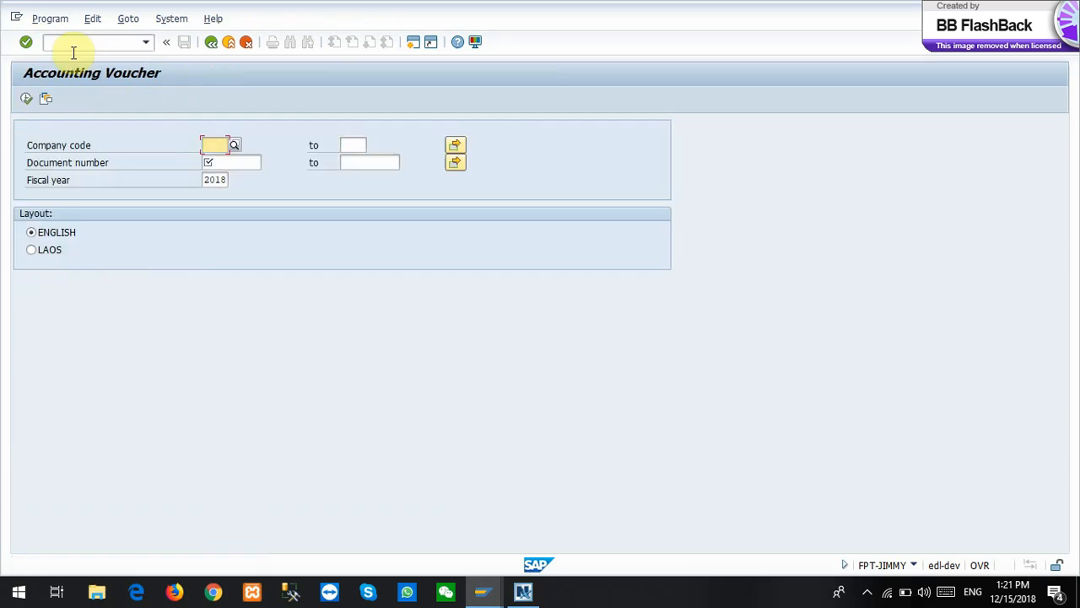
# Run the accounting voucher for company code 55 and document number 300007 with the LAOS layout
pyautogui.click(206, 144)
pyautogui.click(235, 161)
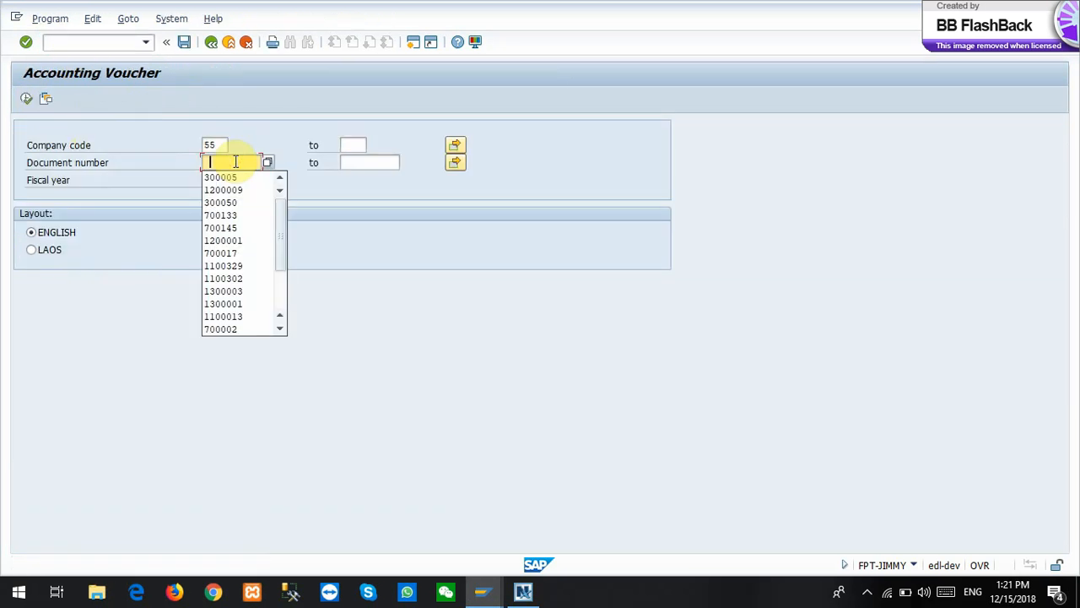
pyautogui.click(231, 176)
pyautogui.press('BackSpace')
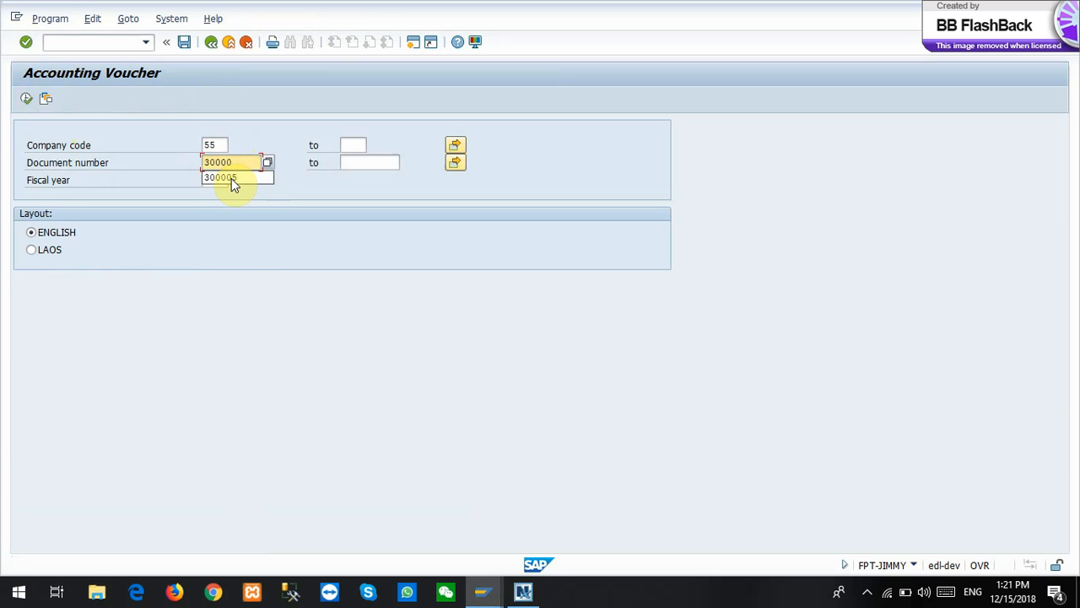
pyautogui.write('7')
pyautogui.click(43, 249)
pyautogui.click(26, 98)
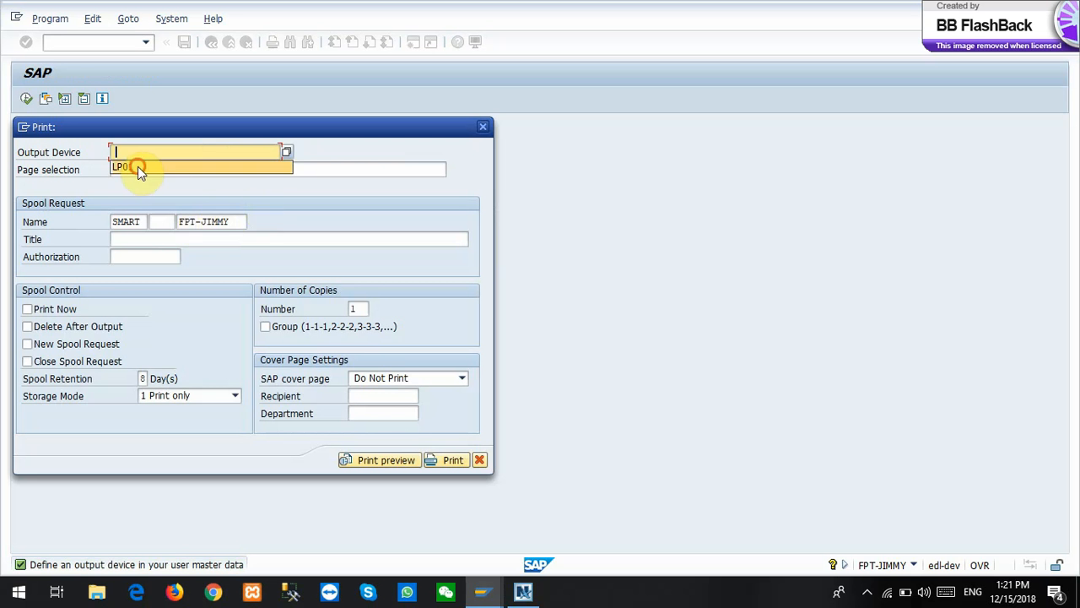
# Select the suggested output device and open the print preview of the voucher
pyautogui.click(137, 167)
pyautogui.click(355, 466)
pyautogui.click(361, 463)
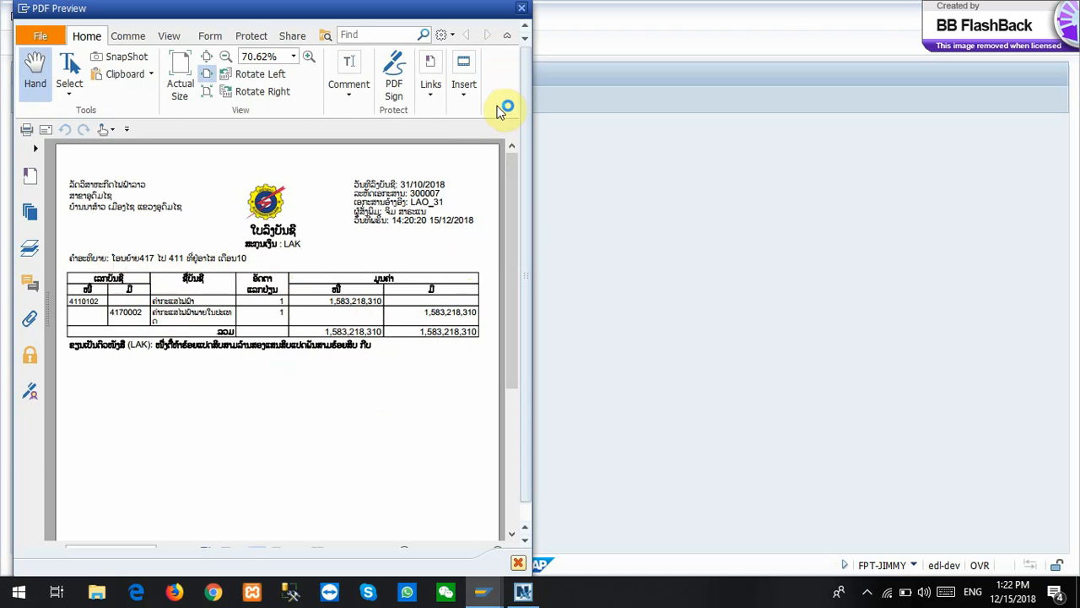
# Close the voucher preview, return to the SAP Easy Access screen and display the transaction code history
pyautogui.click(522, 12)
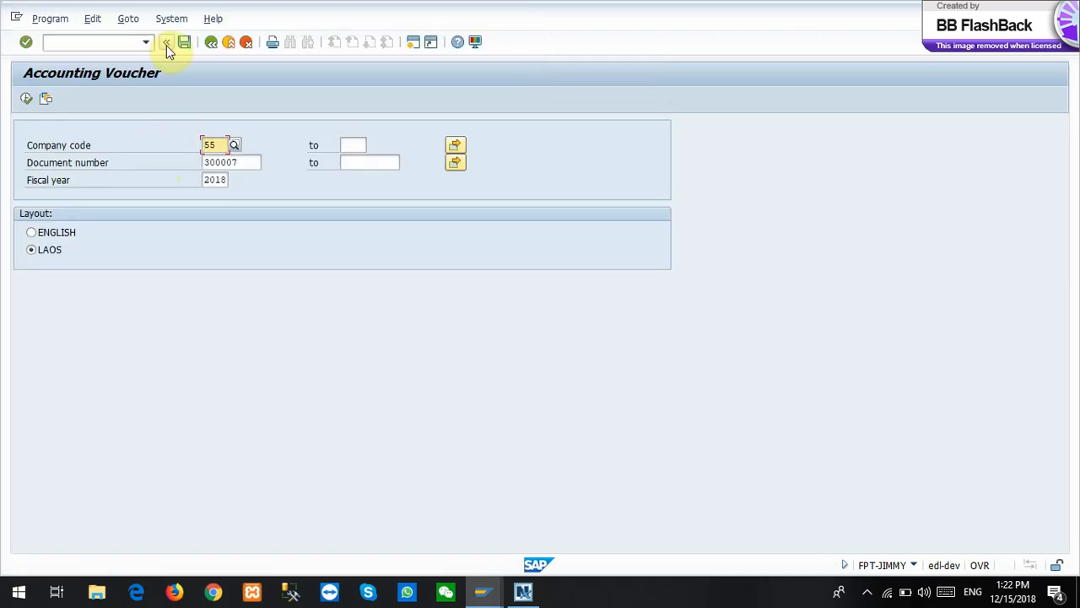
pyautogui.click(211, 43)
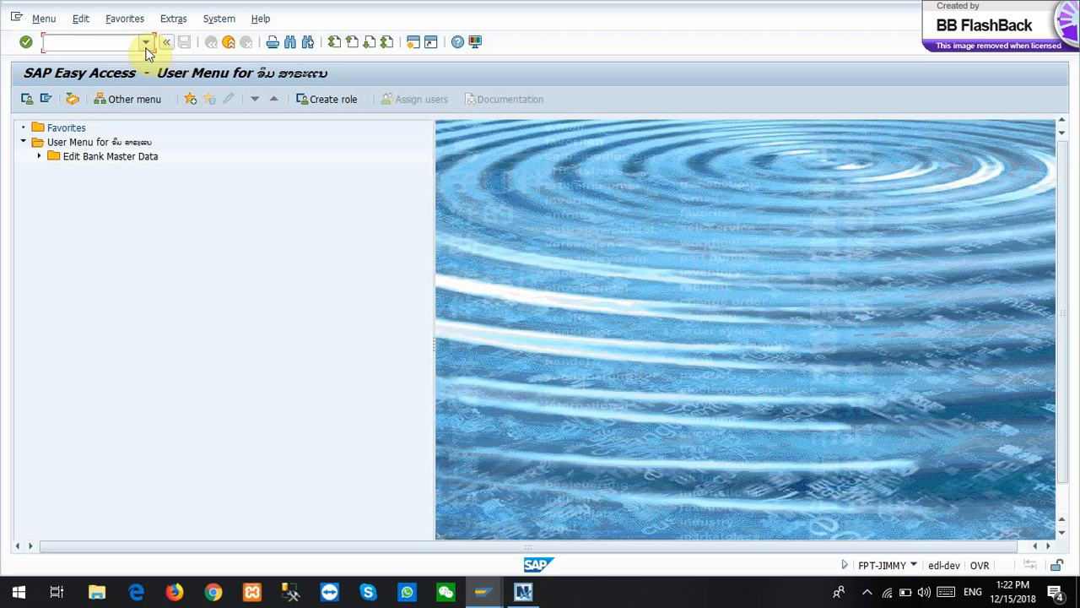
pyautogui.click(146, 44)
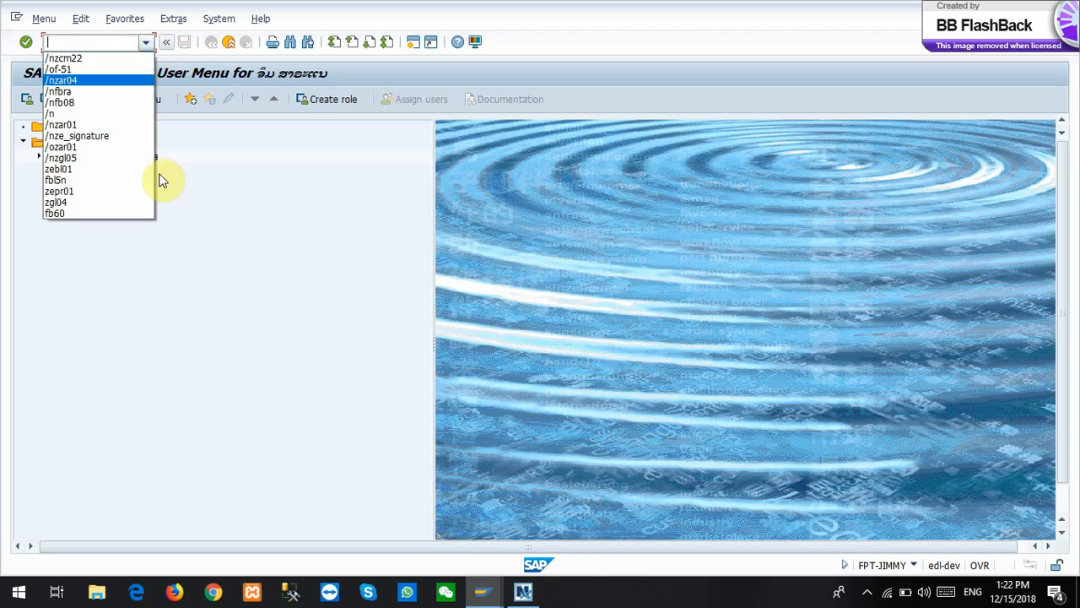
# Switch back to the customer balance report and widen column C to fit the Service Business and Entertainment business names
pyautogui.hotkey('alt', 'Tab')
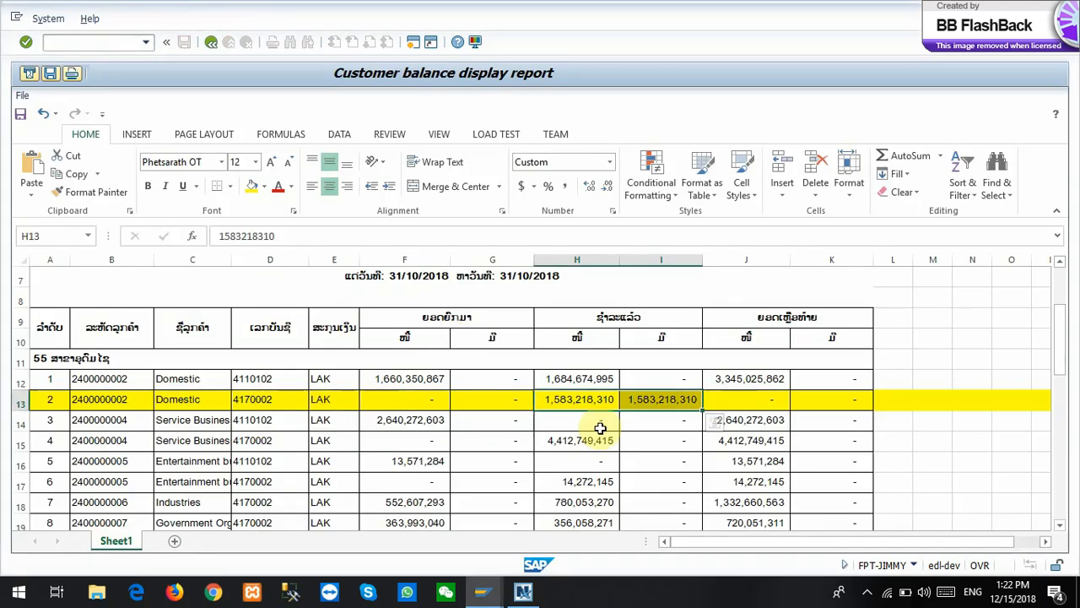
pyautogui.scroll(-1, 600, 427)
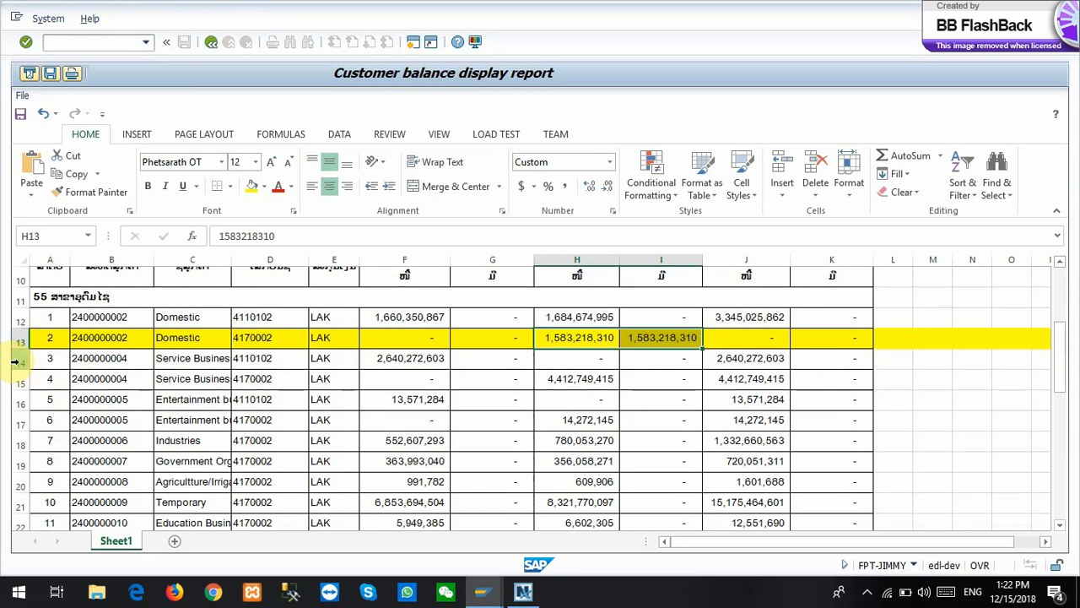
pyautogui.moveTo(16, 361); pyautogui.dragTo(19, 377)
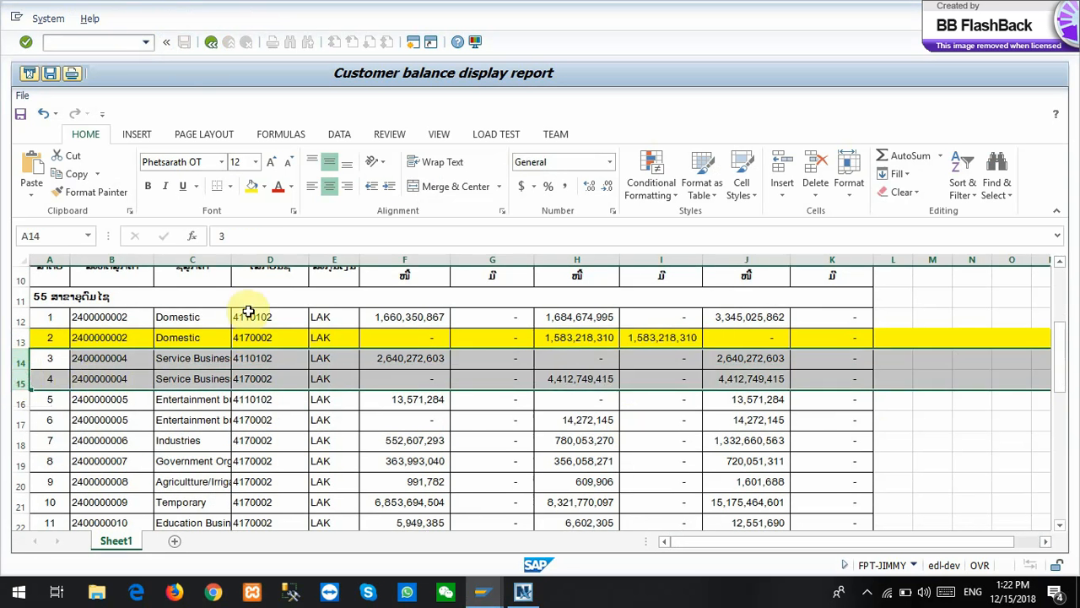
pyautogui.moveTo(231, 259); pyautogui.dragTo(274, 266)
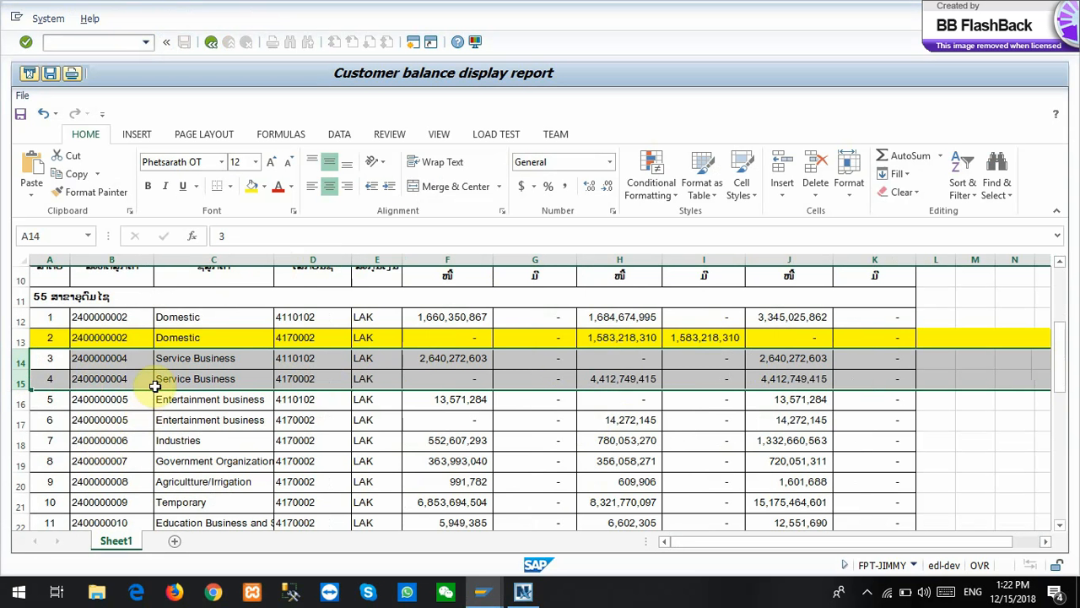
# Highlight the Service Business and Entertainment business entries in rows 14 to 17 in yellow
pyautogui.click(188, 361)
pyautogui.click(188, 378)
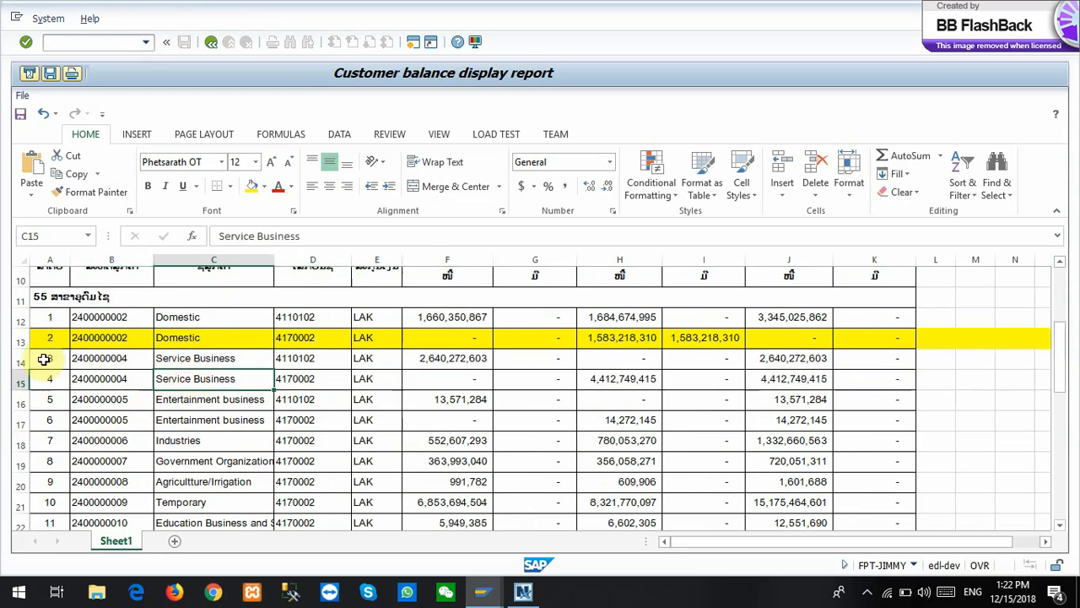
pyautogui.moveTo(22, 360); pyautogui.dragTo(21, 422)
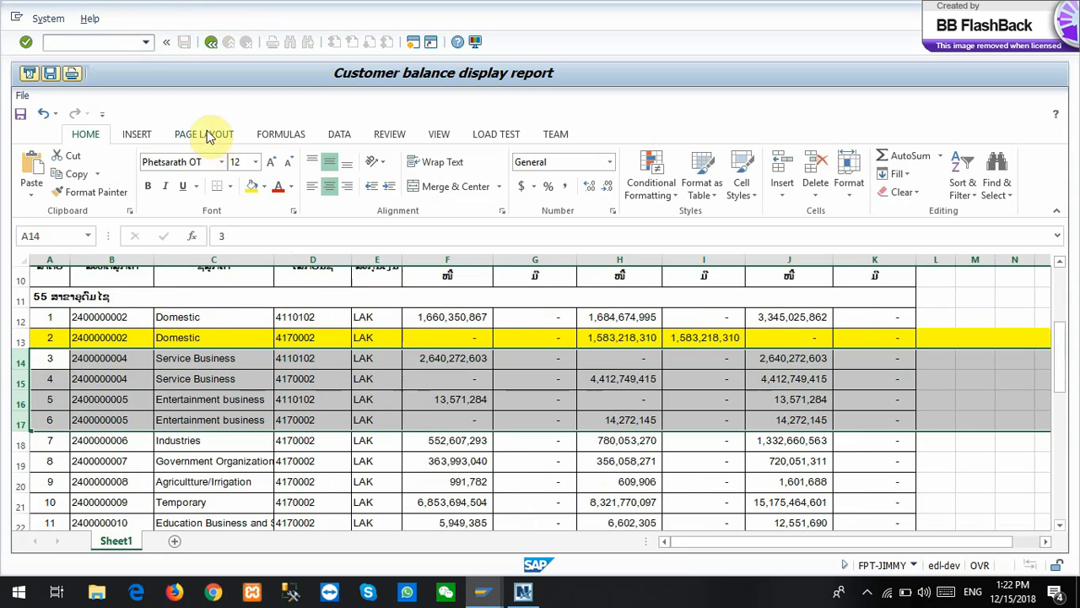
pyautogui.click(249, 185)
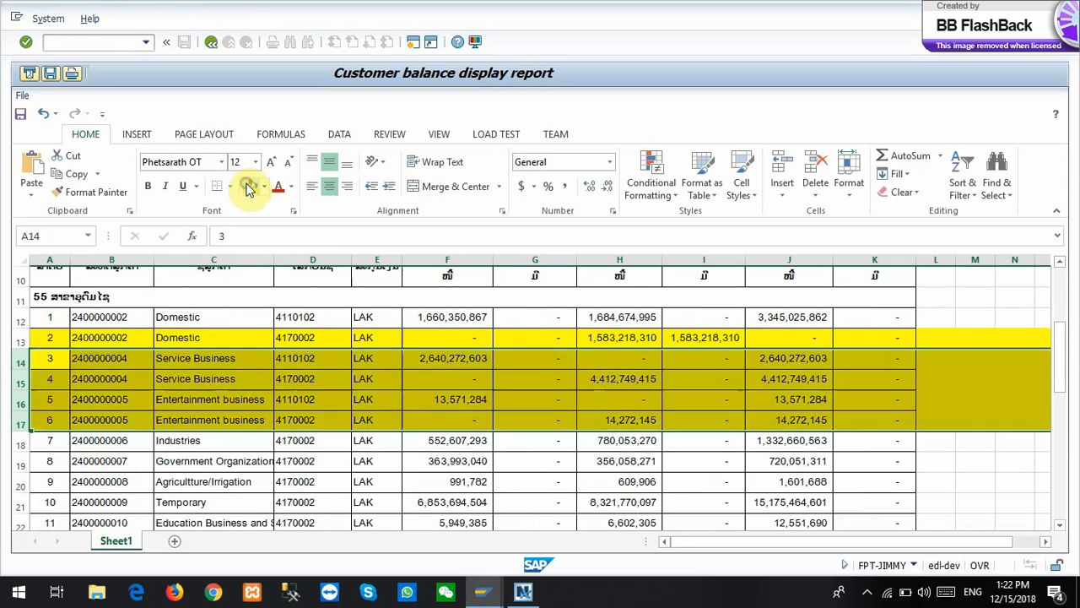
# Replace the yellow fill of row 13 with white
pyautogui.click(21, 337)
pyautogui.click(264, 189)
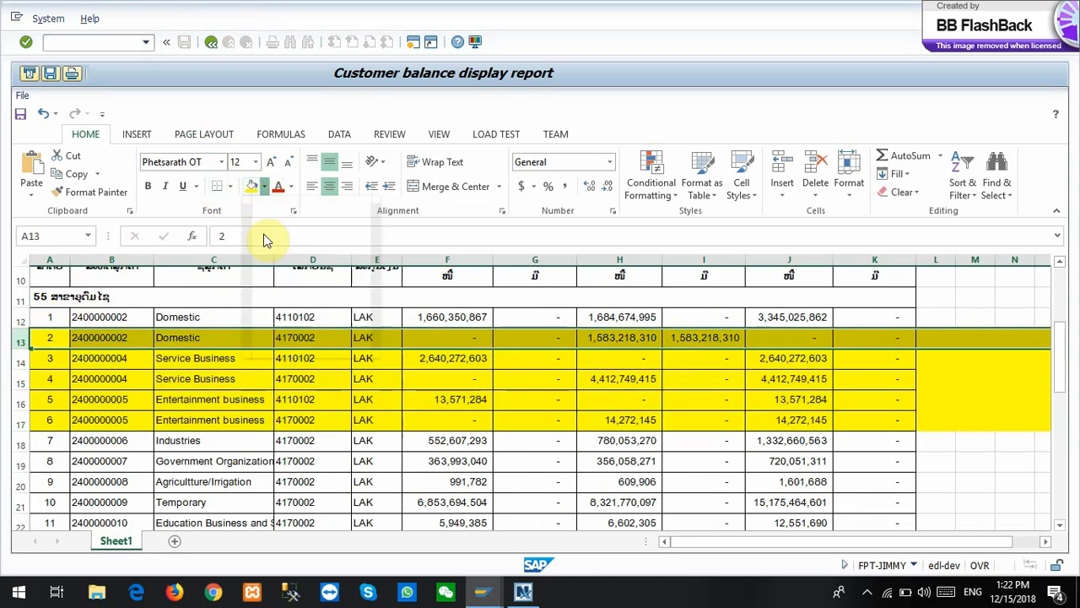
pyautogui.click(251, 222)
pyautogui.click(258, 400)
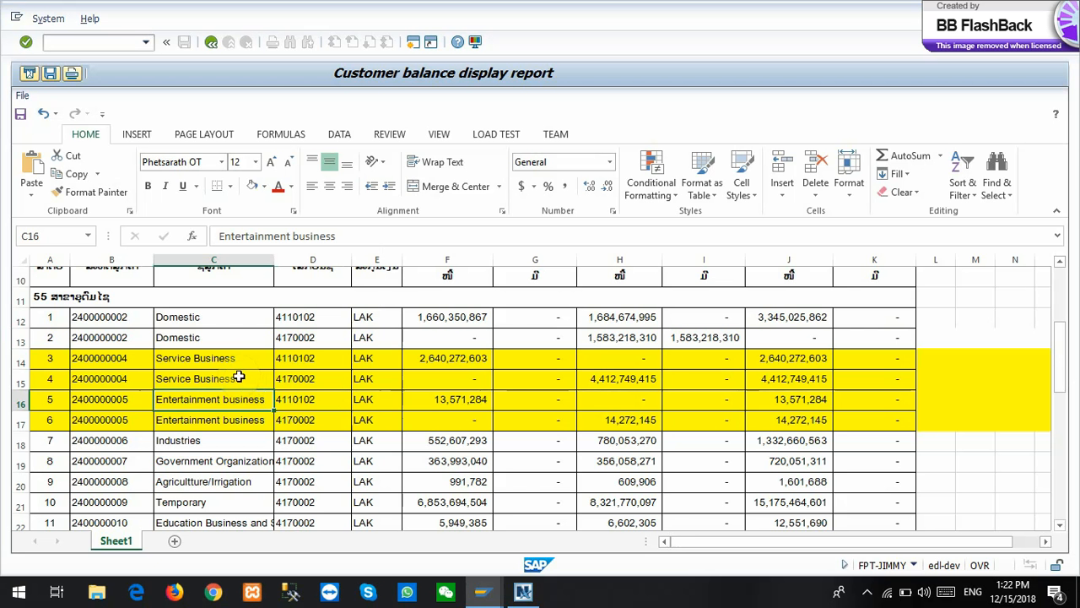
# Enter the formula =J17+H14+F14 in cell L14 beside the first Service Business entry
pyautogui.click(923, 362)
pyautogui.write('=')
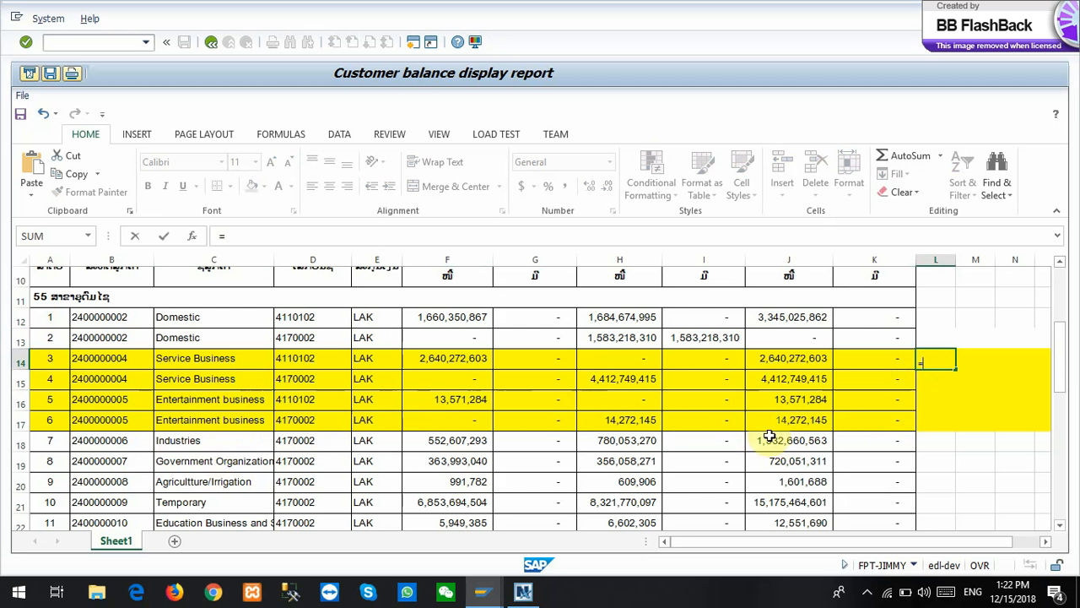
pyautogui.click(791, 420)
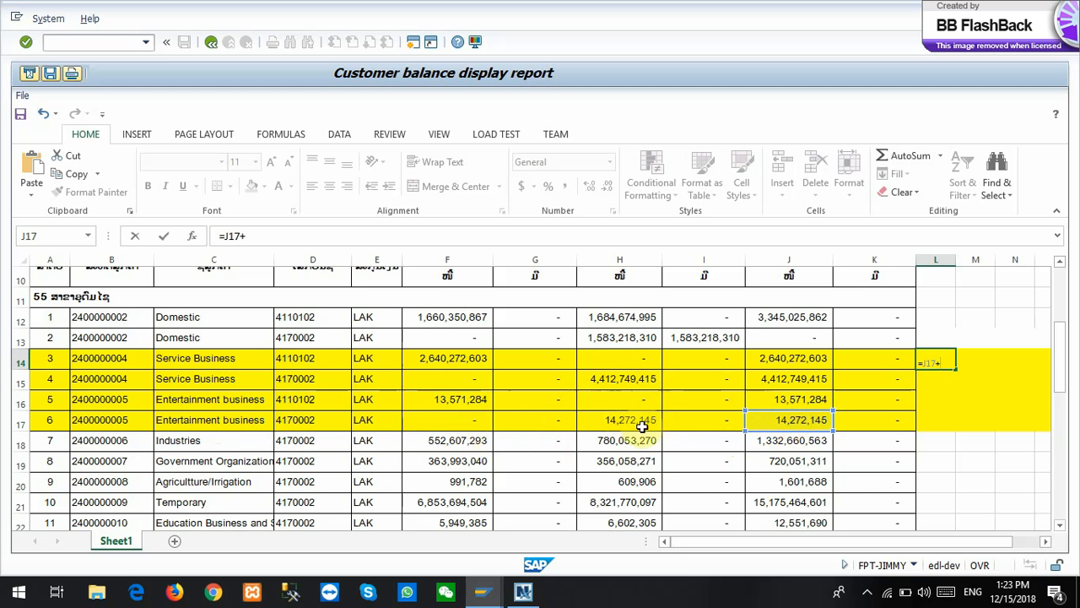
pyautogui.click(592, 361)
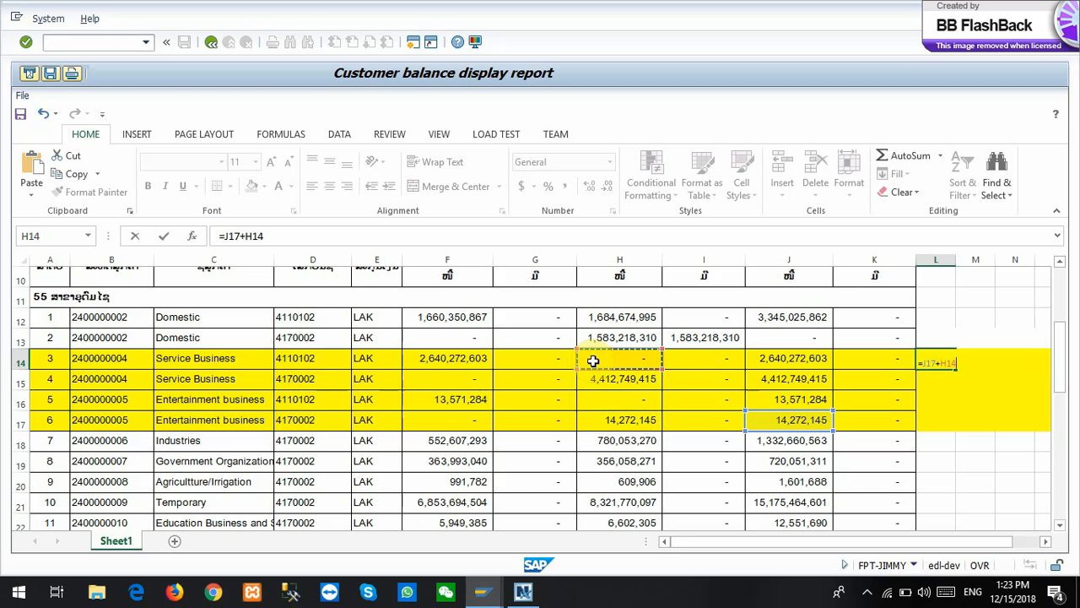
pyautogui.write('+')
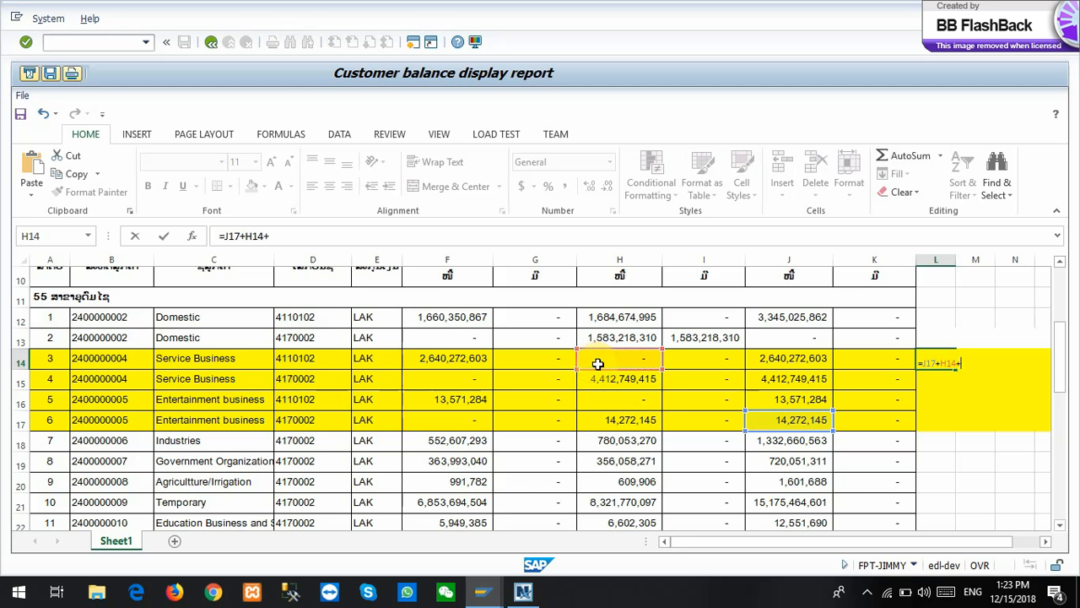
pyautogui.click(444, 358)
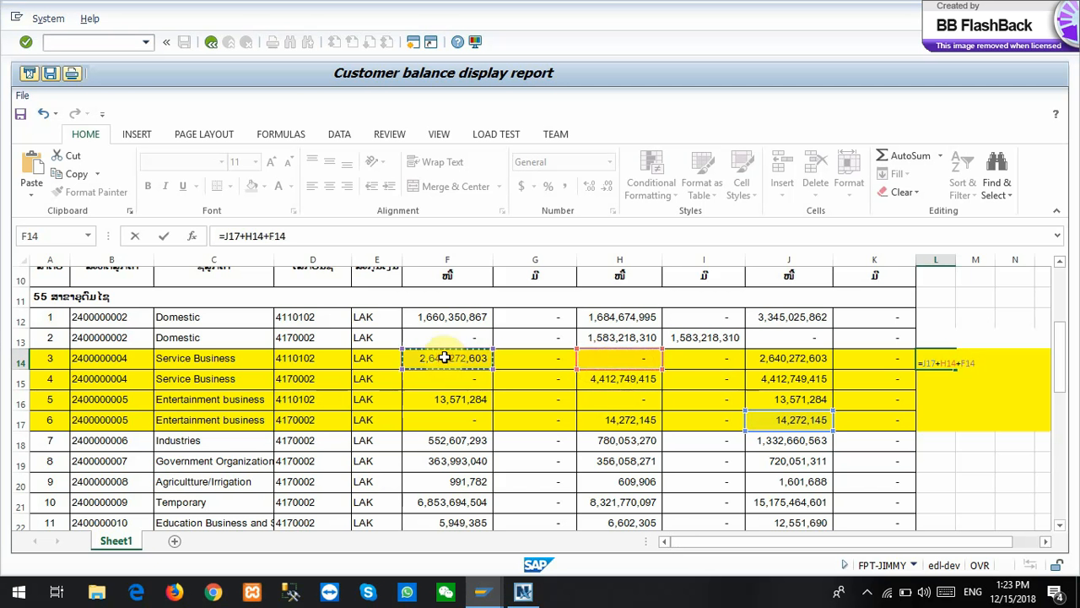
pyautogui.press('Return')
# Replace the formula in cell L14 with =J17+F16+H16+F14+H14
pyautogui.click(959, 363)
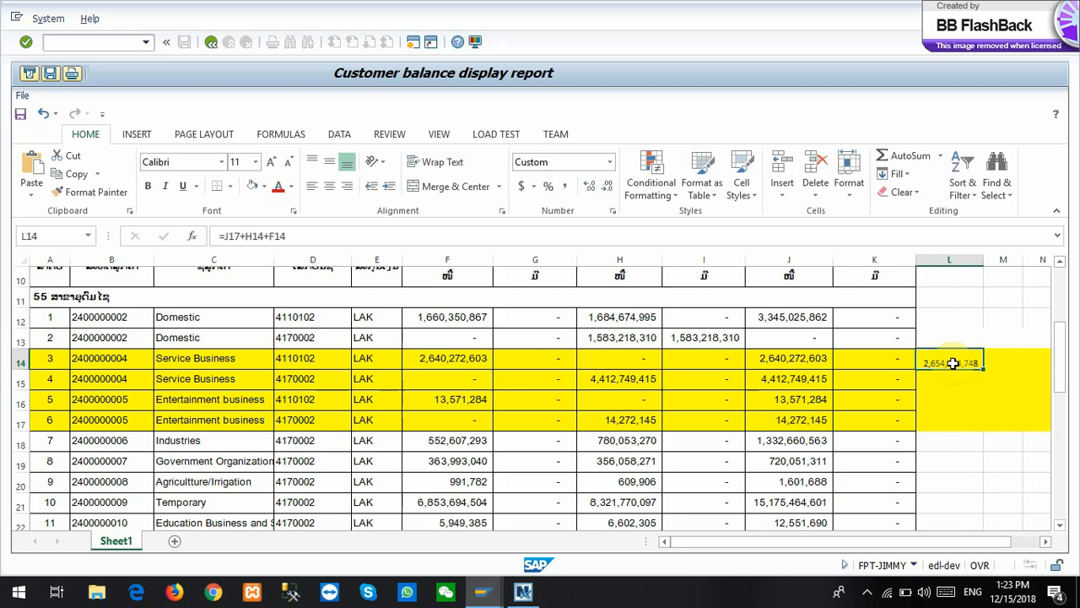
pyautogui.write('=')
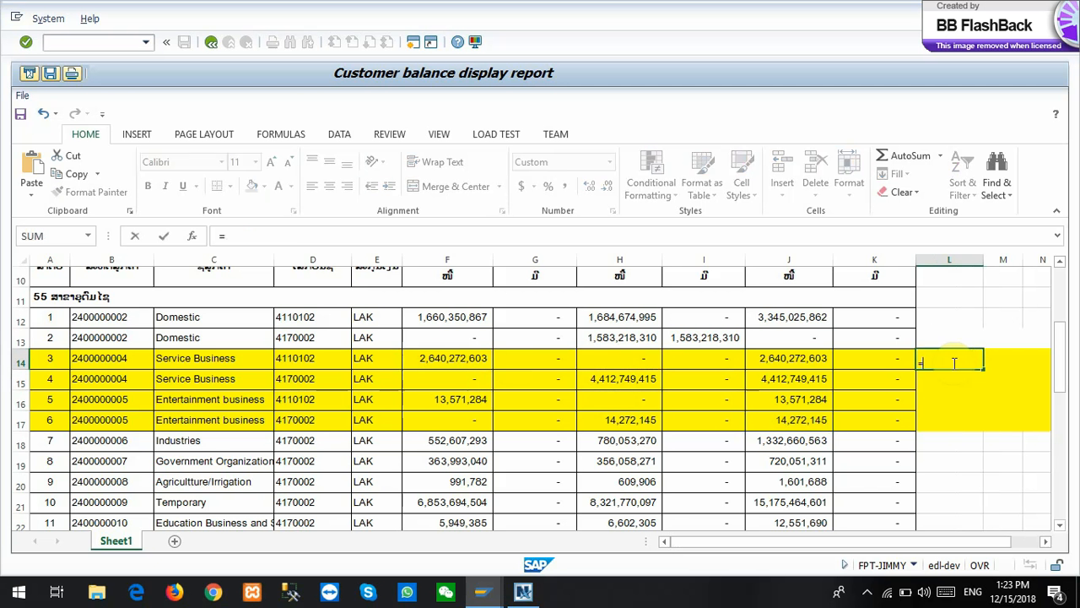
pyautogui.click(789, 426)
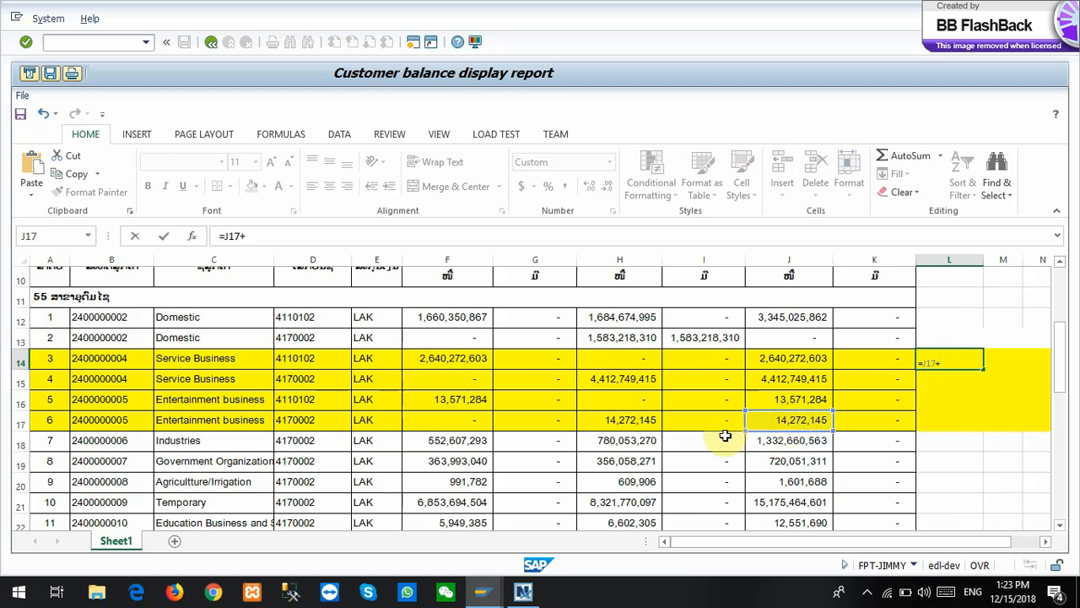
pyautogui.click(475, 399)
pyautogui.write('+')
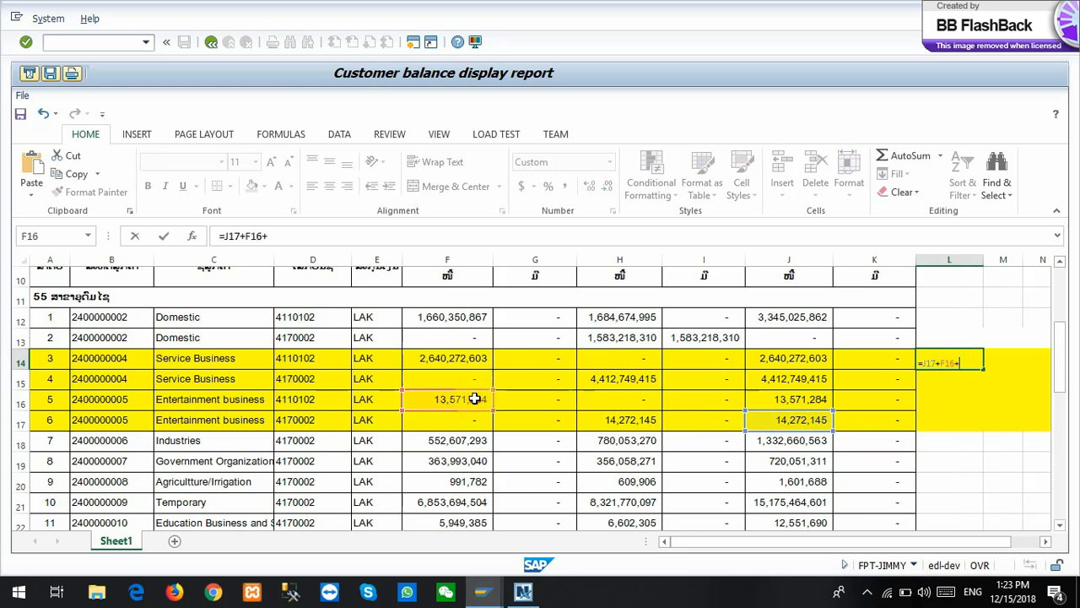
pyautogui.click(636, 401)
pyautogui.write('+')
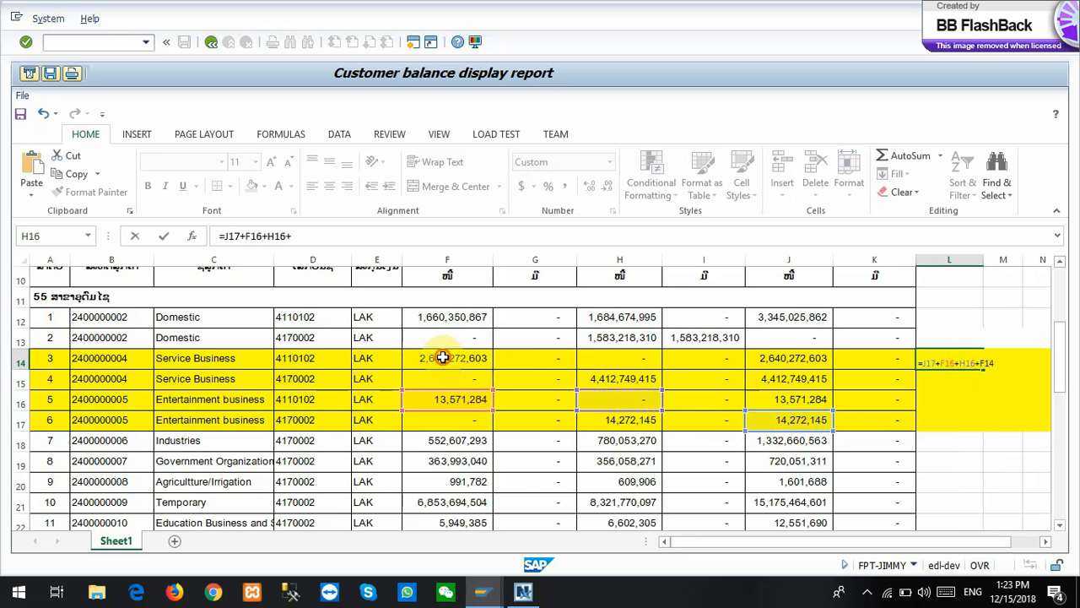
pyautogui.click(443, 358)
pyautogui.write('+')
pyautogui.click(618, 360)
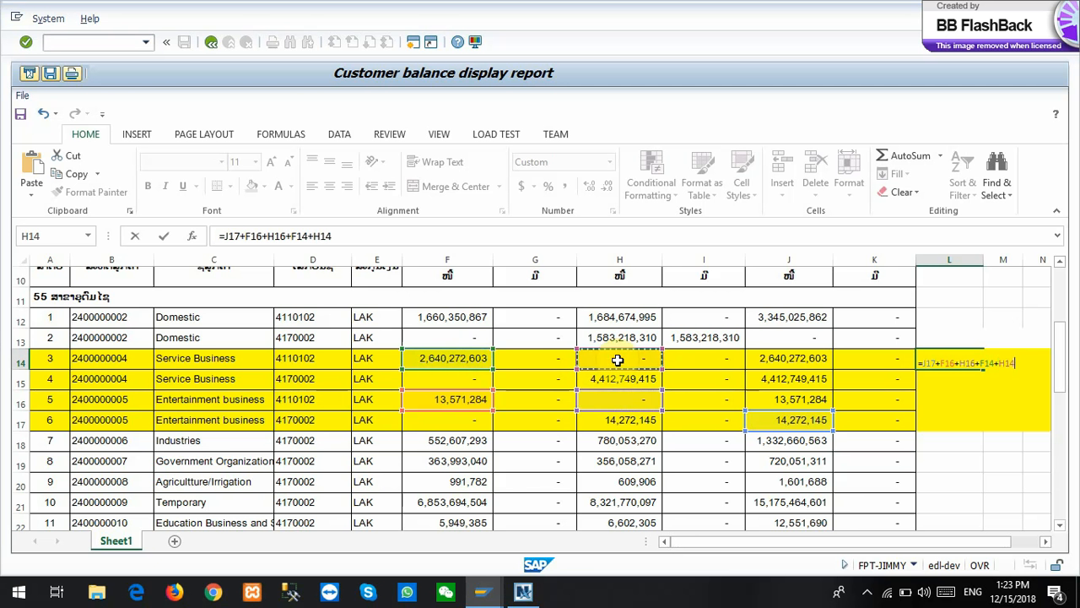
pyautogui.press('Return')
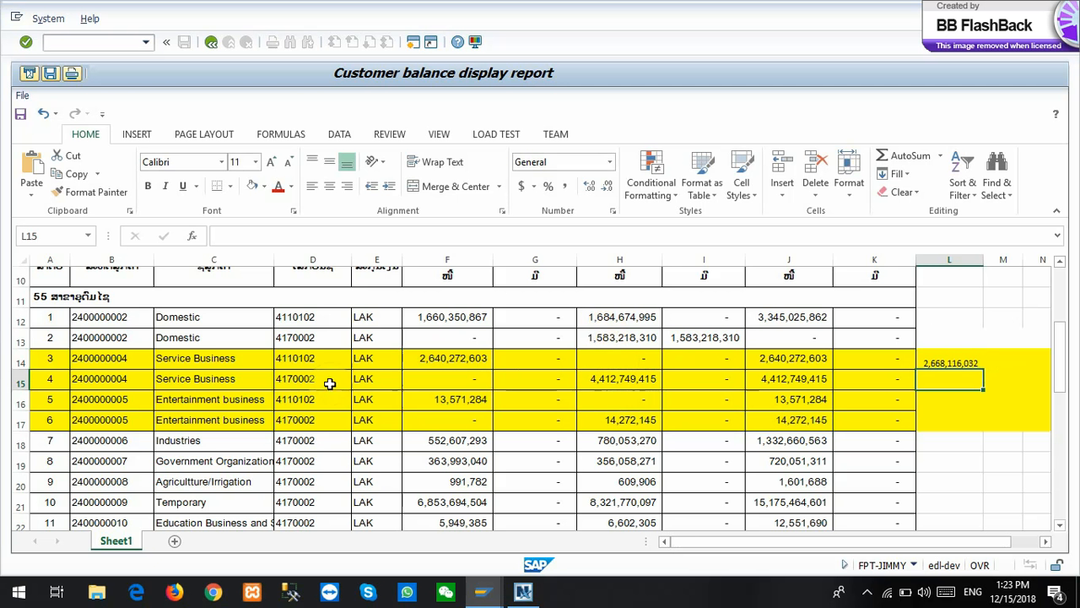
# Set the font colour of the Service Business entries in rows 14 and 15 to red
pyautogui.click(19, 404)
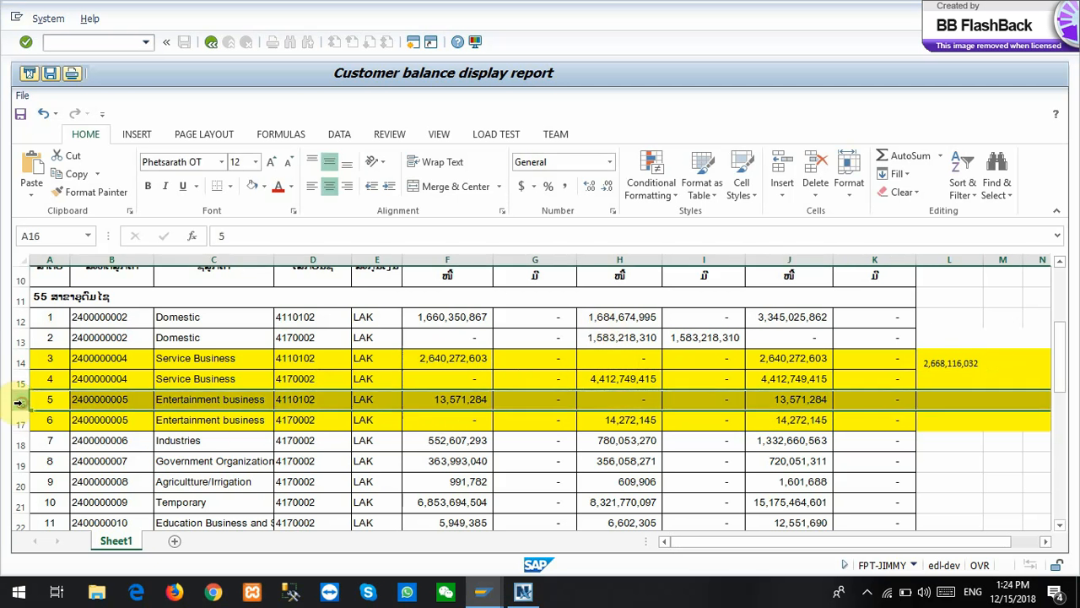
pyautogui.click(783, 397)
pyautogui.click(797, 377)
pyautogui.click(798, 398)
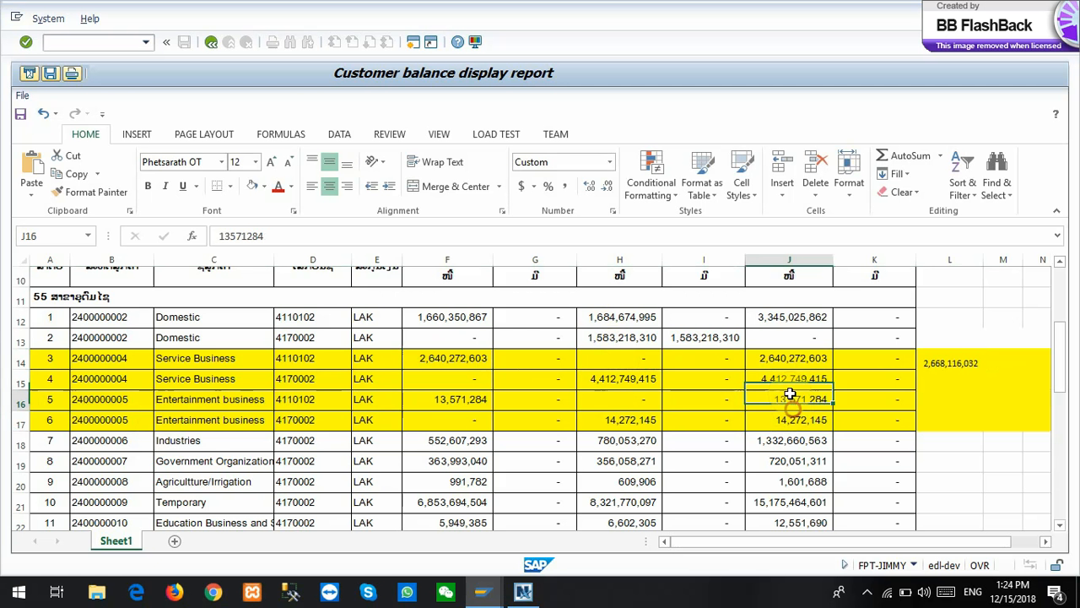
pyautogui.click(781, 380)
pyautogui.click(776, 358)
pyautogui.click(778, 400)
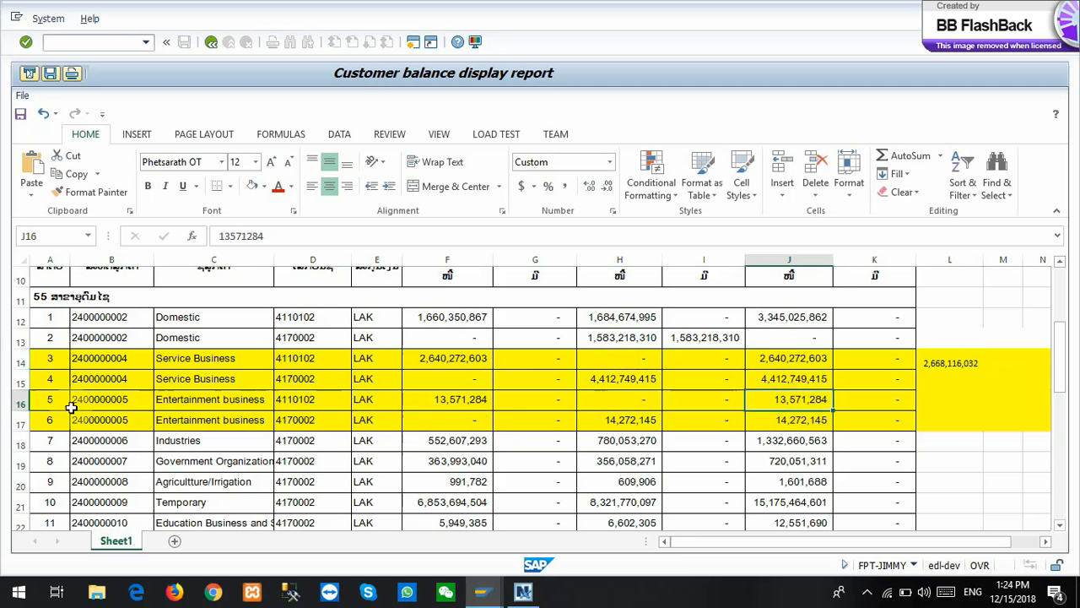
pyautogui.moveTo(12, 363); pyautogui.dragTo(12, 380)
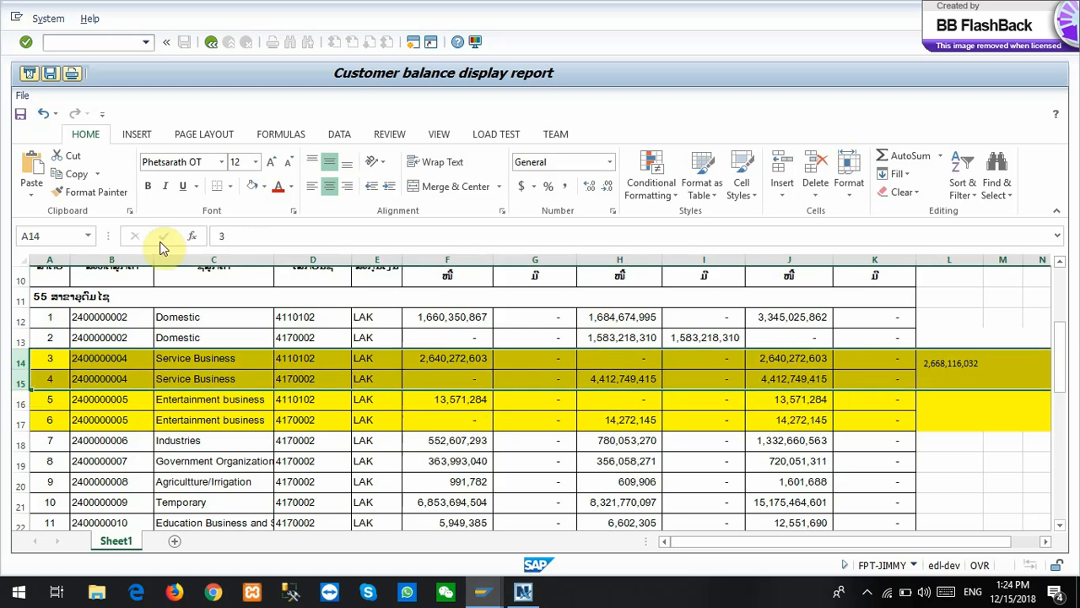
pyautogui.click(277, 187)
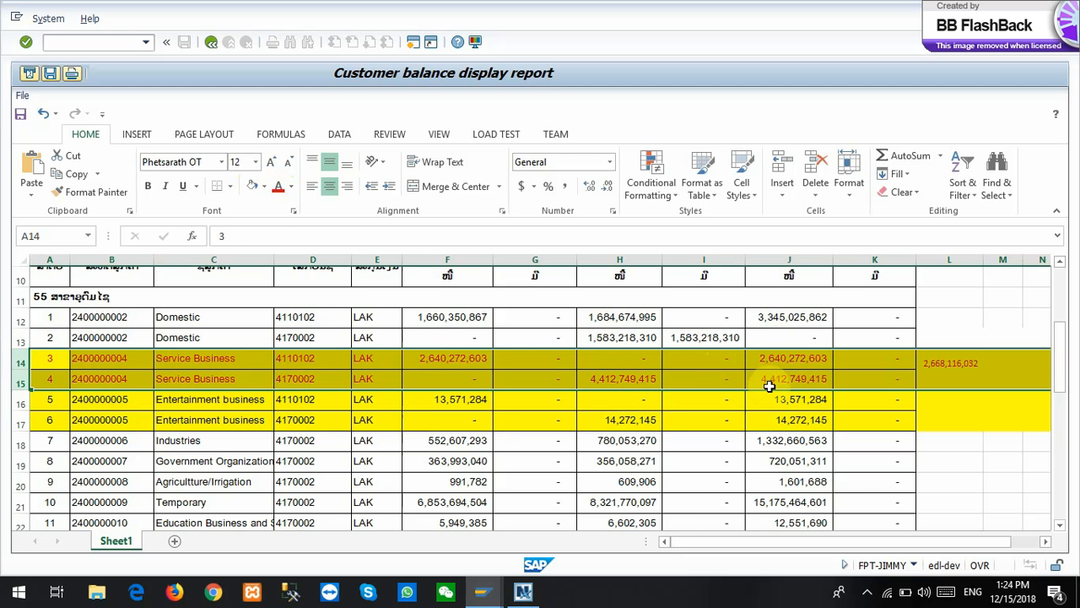
# Examine the names, accounts and amounts of the two Service Business entries in rows 14 and 15
pyautogui.click(649, 378)
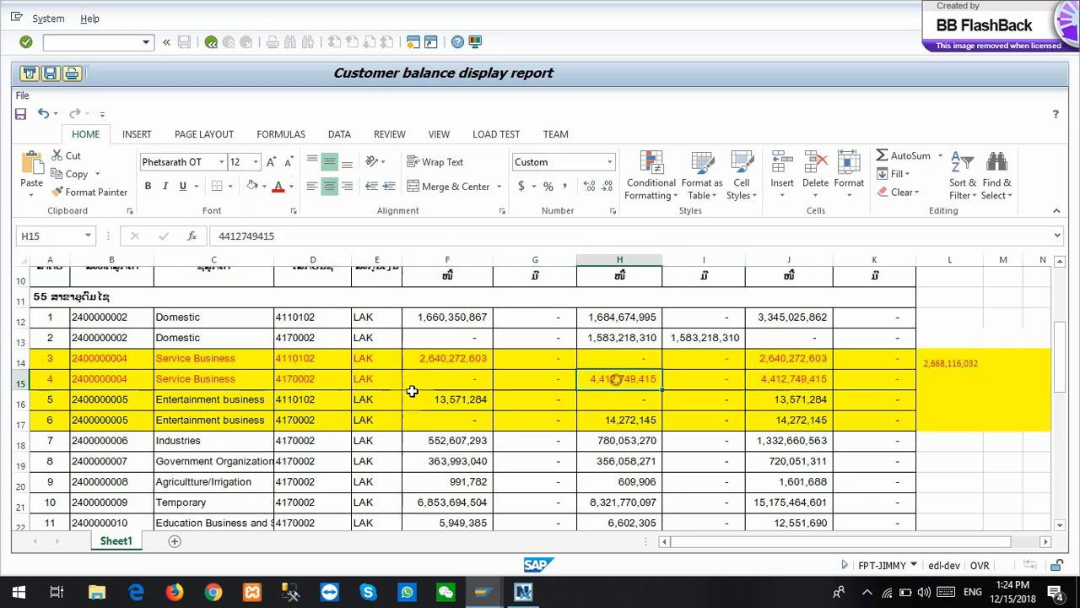
pyautogui.click(297, 381)
pyautogui.click(190, 358)
pyautogui.click(189, 378)
pyautogui.click(188, 358)
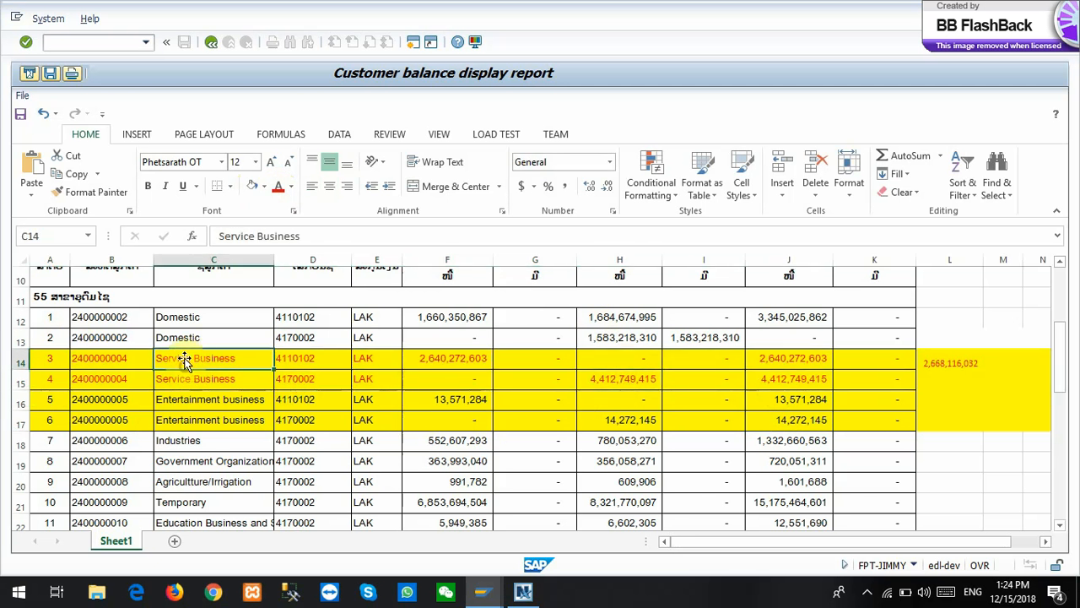
pyautogui.click(185, 379)
pyautogui.click(186, 358)
pyautogui.click(177, 384)
pyautogui.click(181, 359)
pyautogui.click(181, 378)
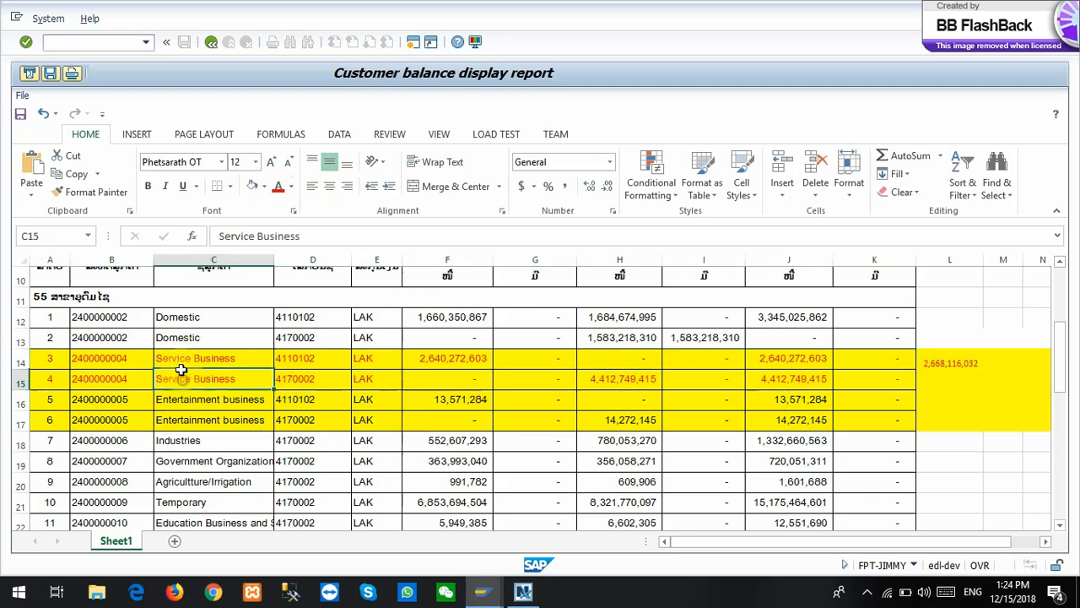
pyautogui.click(179, 358)
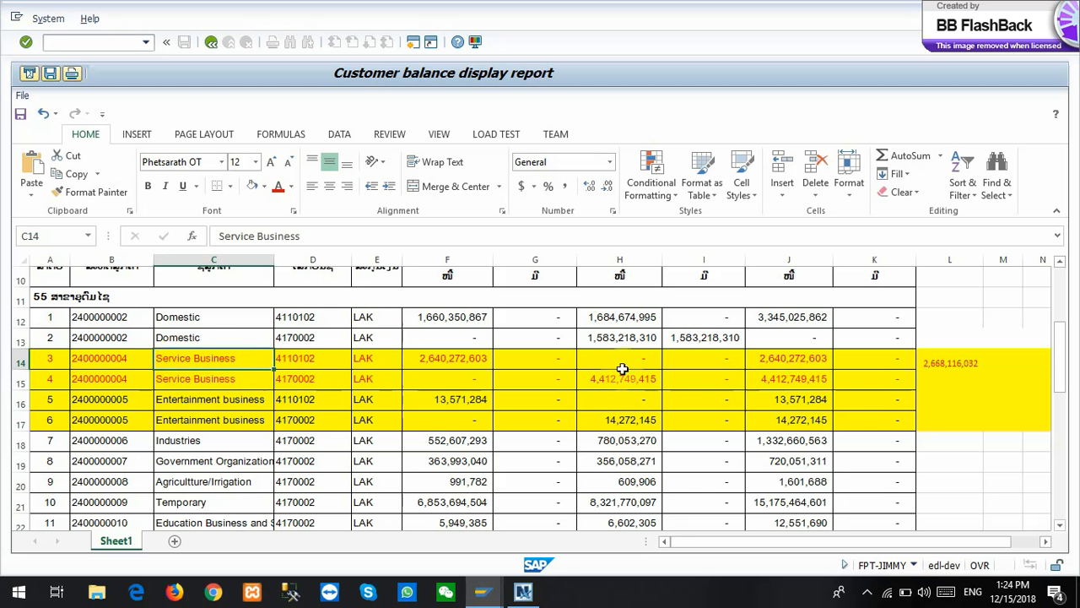
pyautogui.click(597, 379)
# Switch to the SAP Easy Access screen and run the recent transaction f-51 without its /o prefix
pyautogui.hotkey('alt', 'Tab')
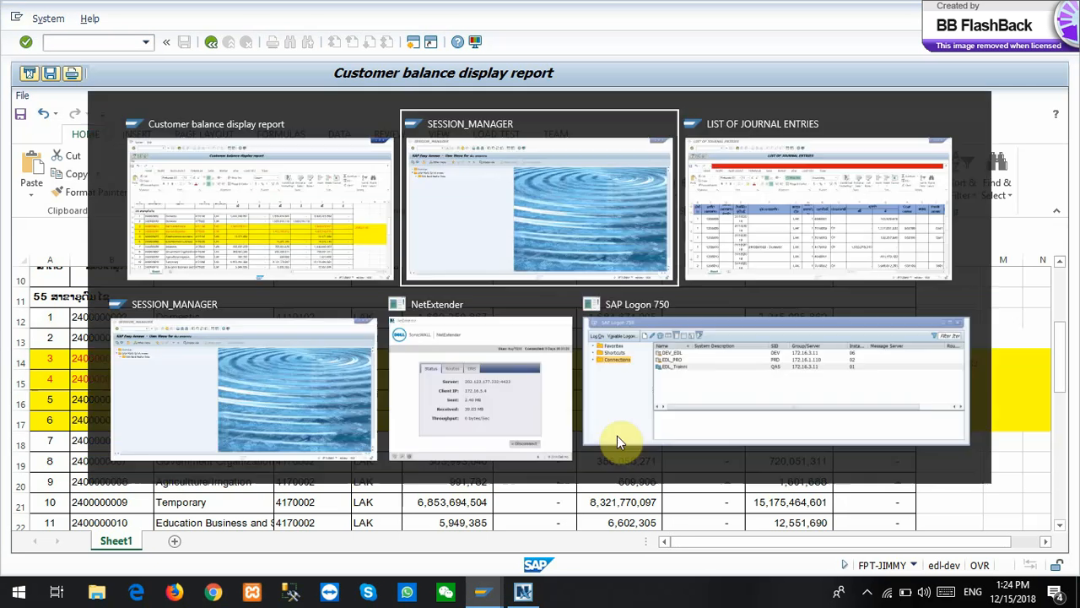
pyautogui.hotkey('alt', 'Tab')
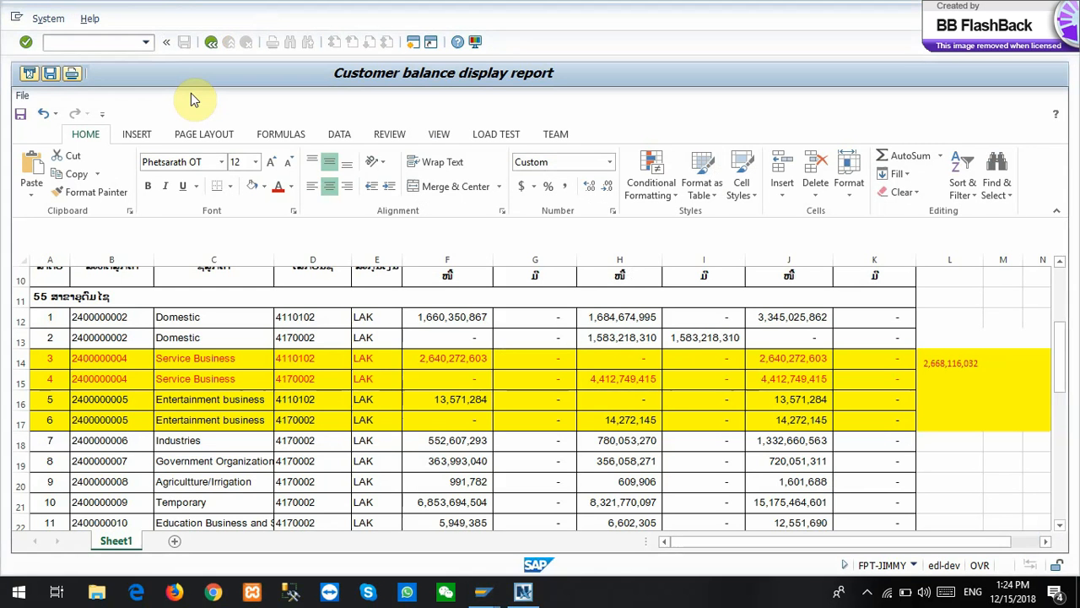
pyautogui.hotkey('alt', 'Tab')
pyautogui.click(132, 44)
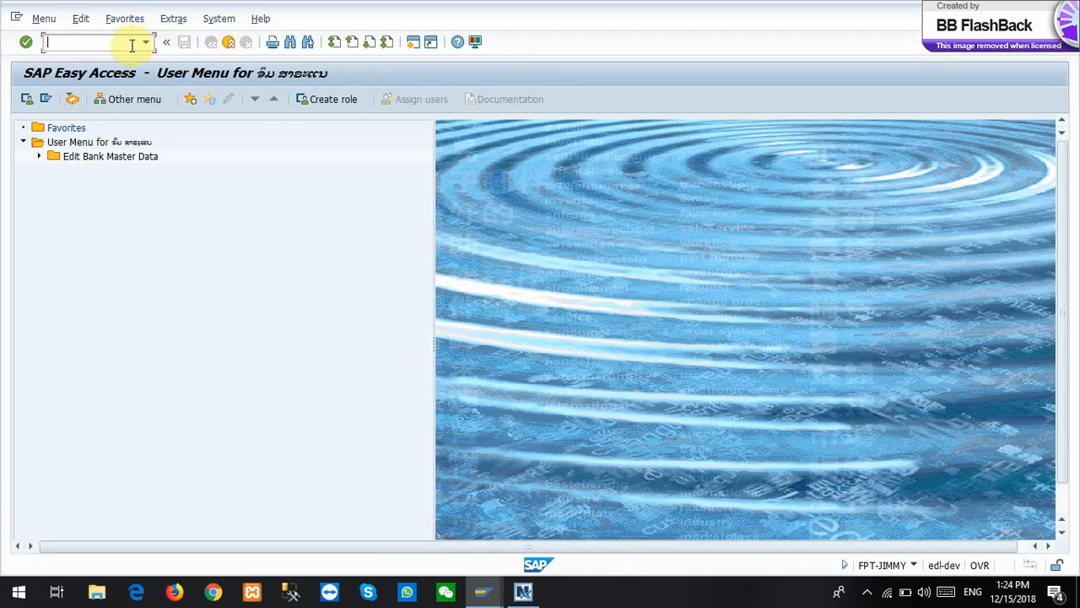
pyautogui.click(143, 44)
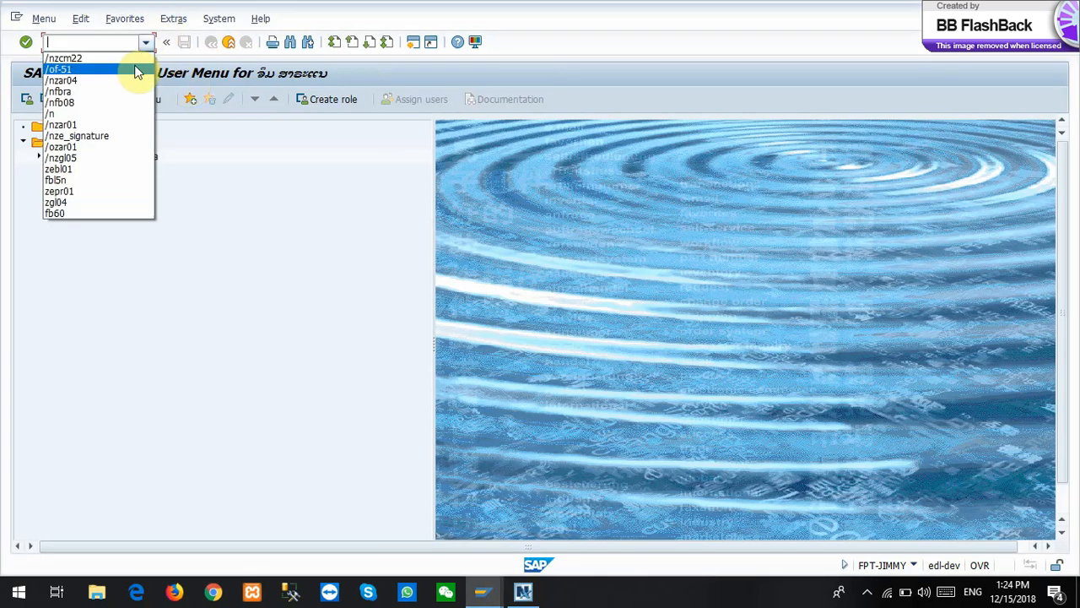
pyautogui.click(133, 66)
pyautogui.moveTo(56, 42); pyautogui.dragTo(6, 52)
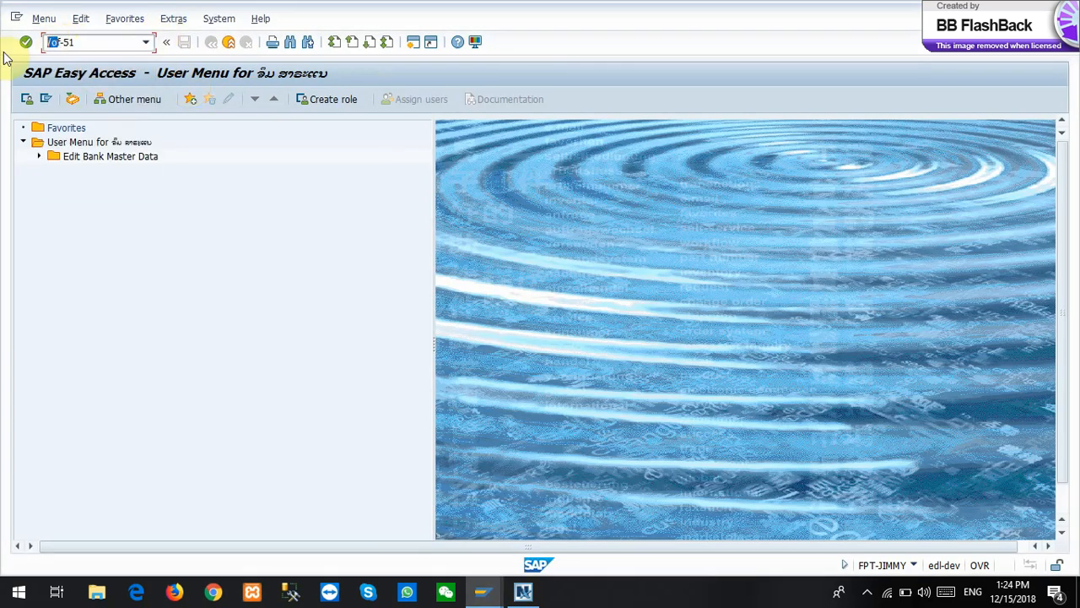
pyautogui.press('Return')
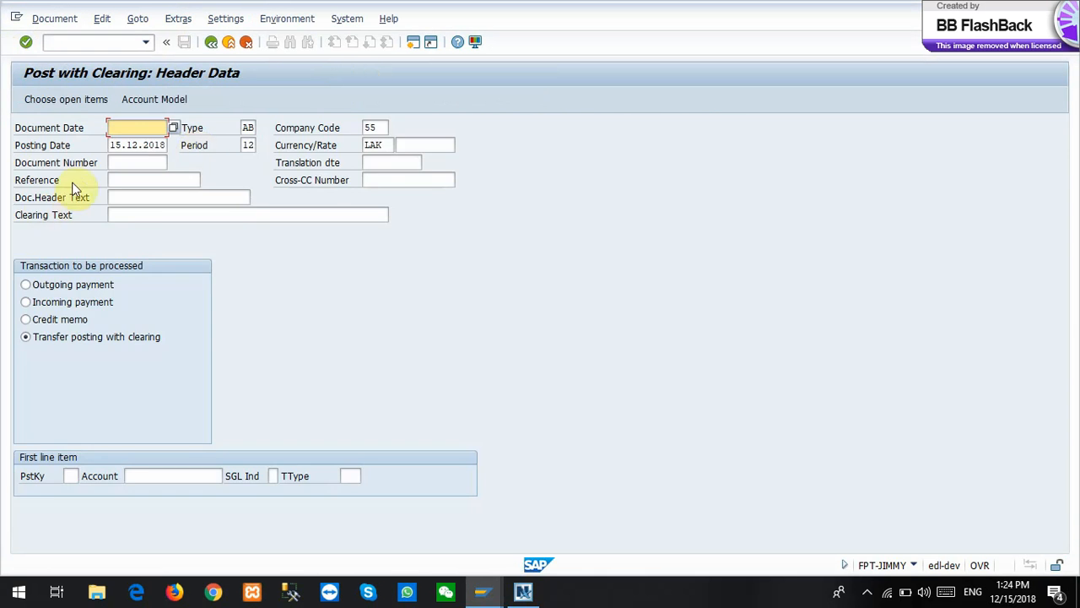
# Set both the document date and the posting date of the clearing document to 31102018
pyautogui.click(126, 128)
pyautogui.click(131, 145)
pyautogui.click(136, 146)
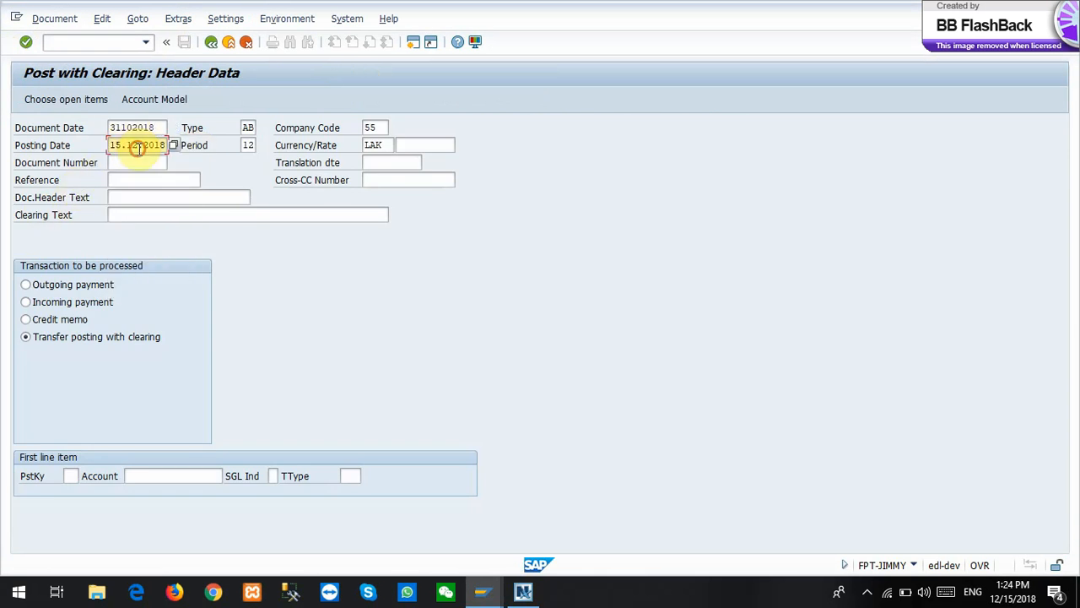
pyautogui.doubleClick(139, 145)
pyautogui.press('Delete')
pyautogui.click(138, 158)
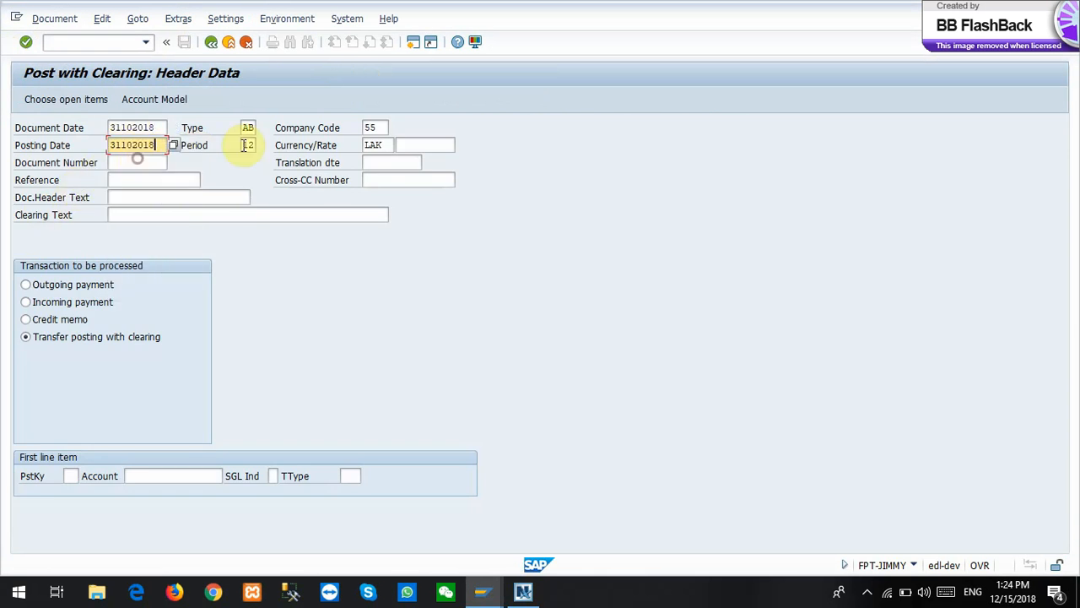
# Enter the reference 1AO_31 and the document header text "ໂອນຍ້າຍ 417 ໄປ 411 ທຸລະກິດ ເດືອນ10"
pyautogui.click(138, 176)
pyautogui.click(140, 205)
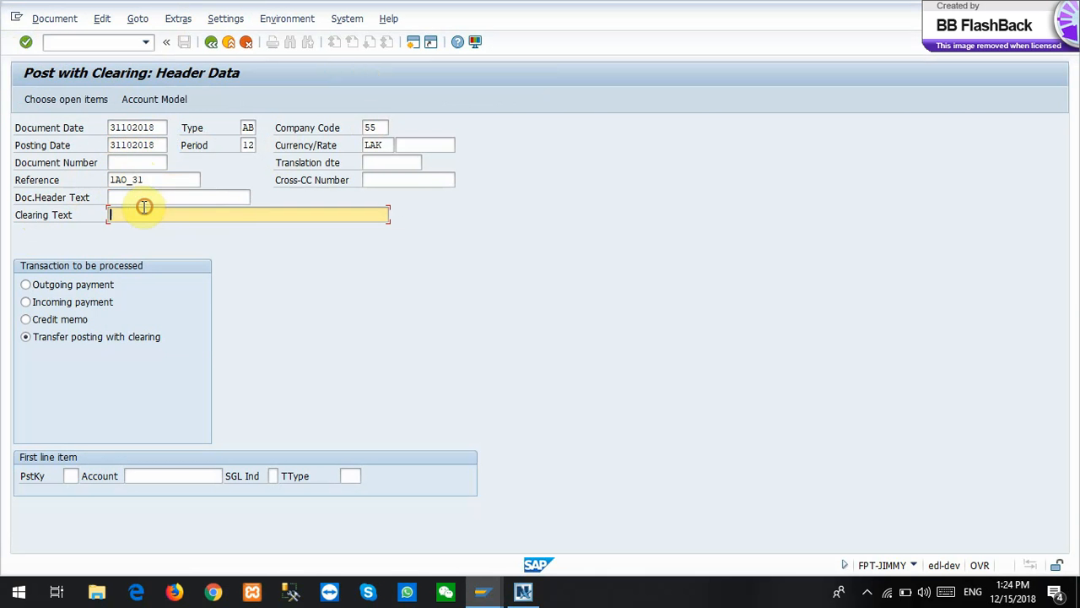
pyautogui.click(139, 195)
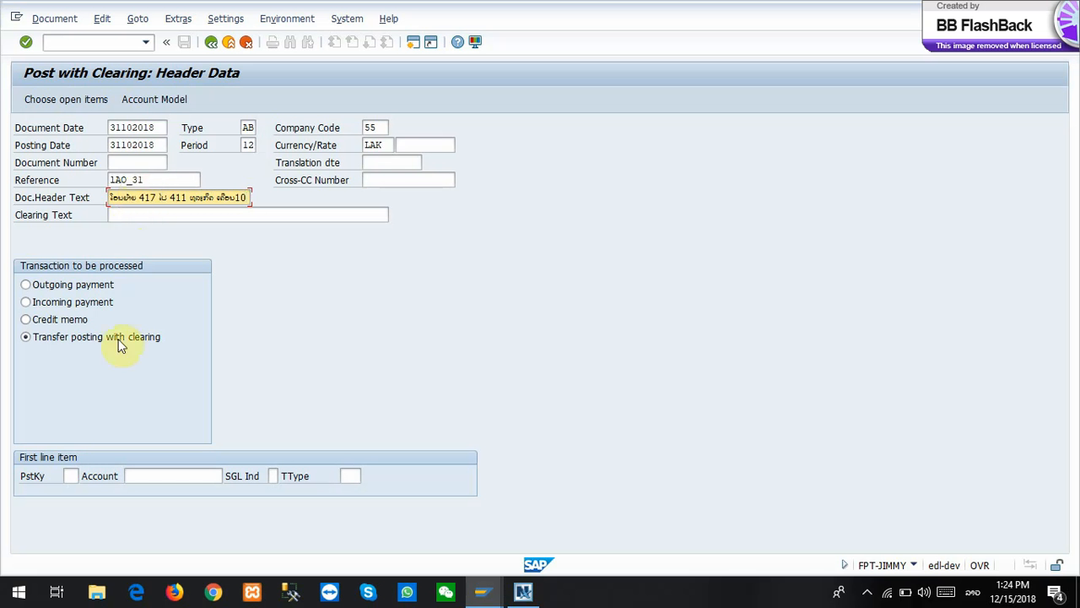
# Enter posting key 01 and the Service Business customer account for the first line item, and continue to the customer item
pyautogui.click(73, 475)
pyautogui.click(71, 490)
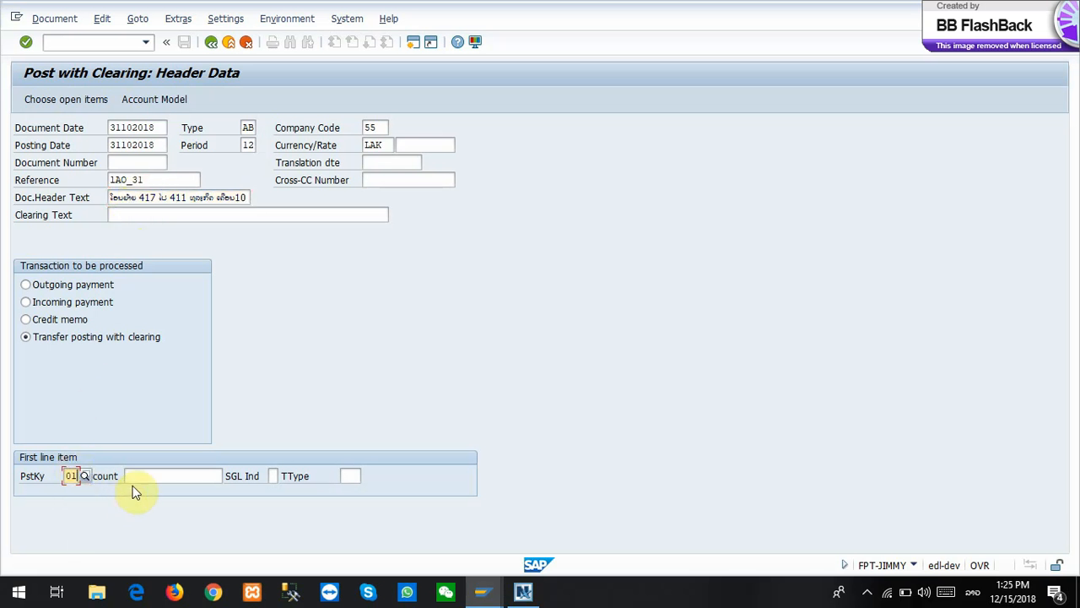
pyautogui.click(137, 476)
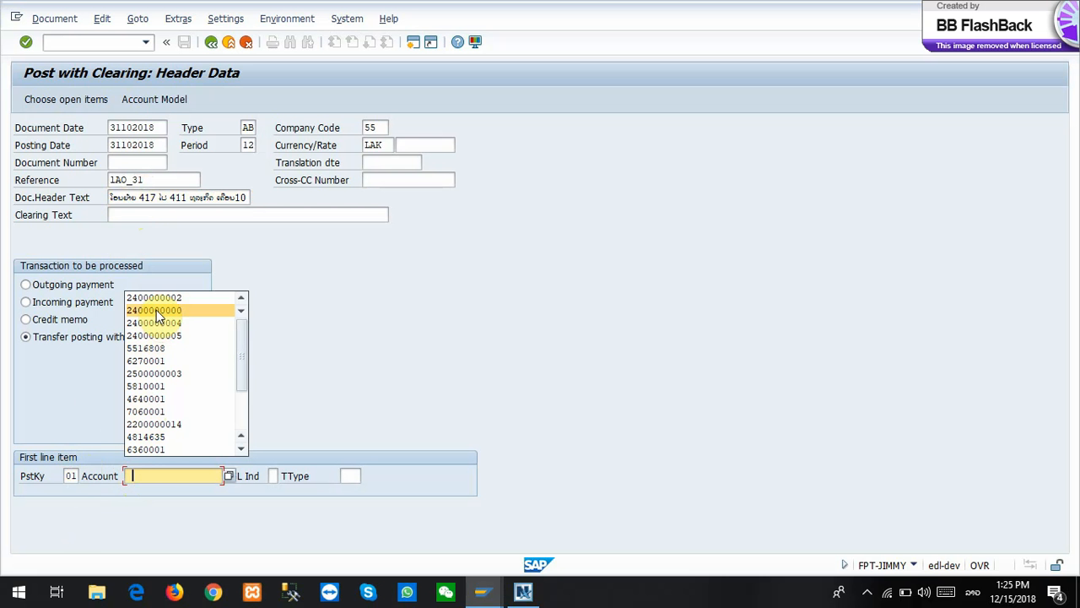
pyautogui.hotkey('alt', 'Tab')
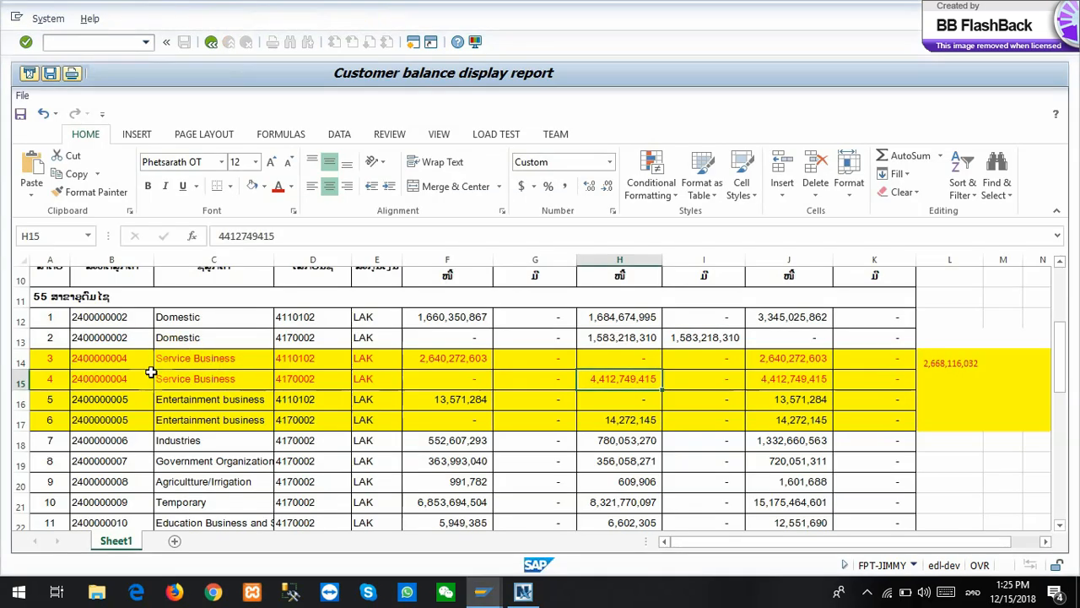
pyautogui.hotkey('alt', 'Tab')
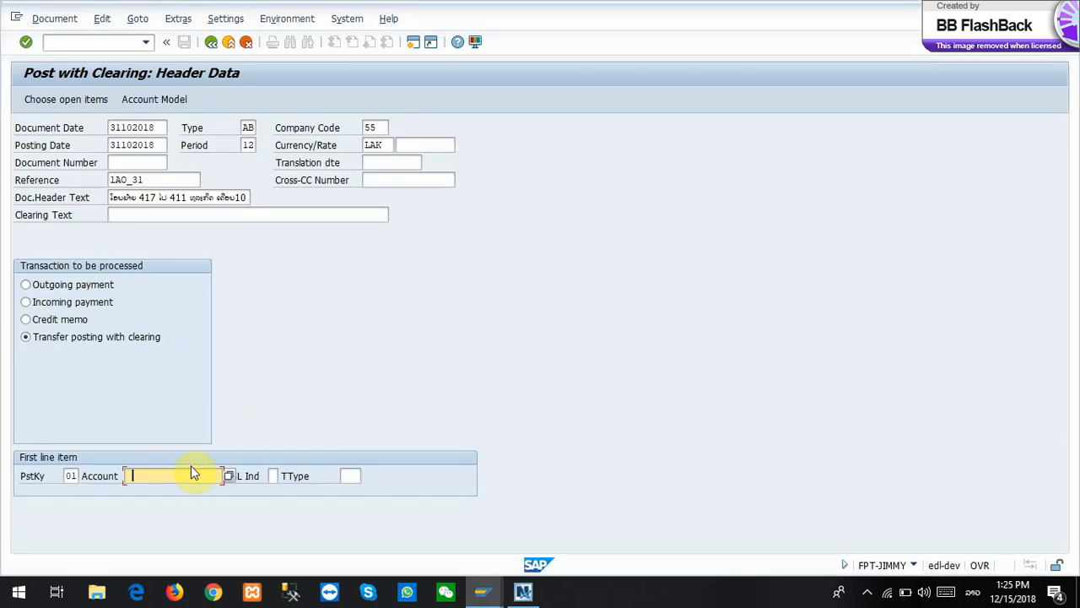
pyautogui.click(192, 474)
pyautogui.click(186, 327)
pyautogui.press('Return')
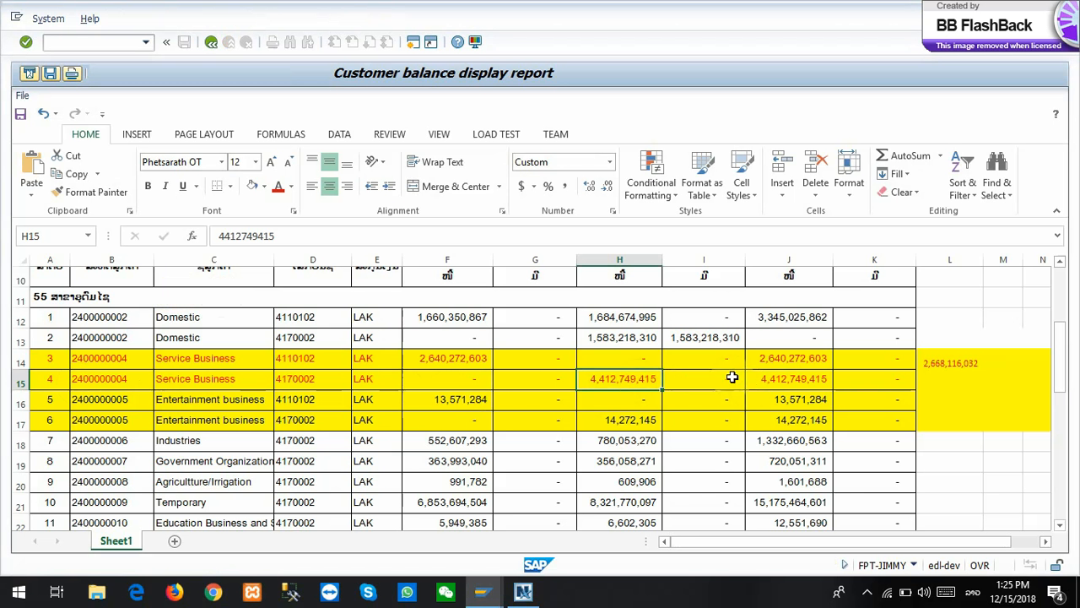
# Copy the closing balance of Service Business row 15 from the report and enter 4,412,749,415 as the customer item amount
pyautogui.click(785, 379)
pyautogui.click(646, 379)
pyautogui.click(758, 381)
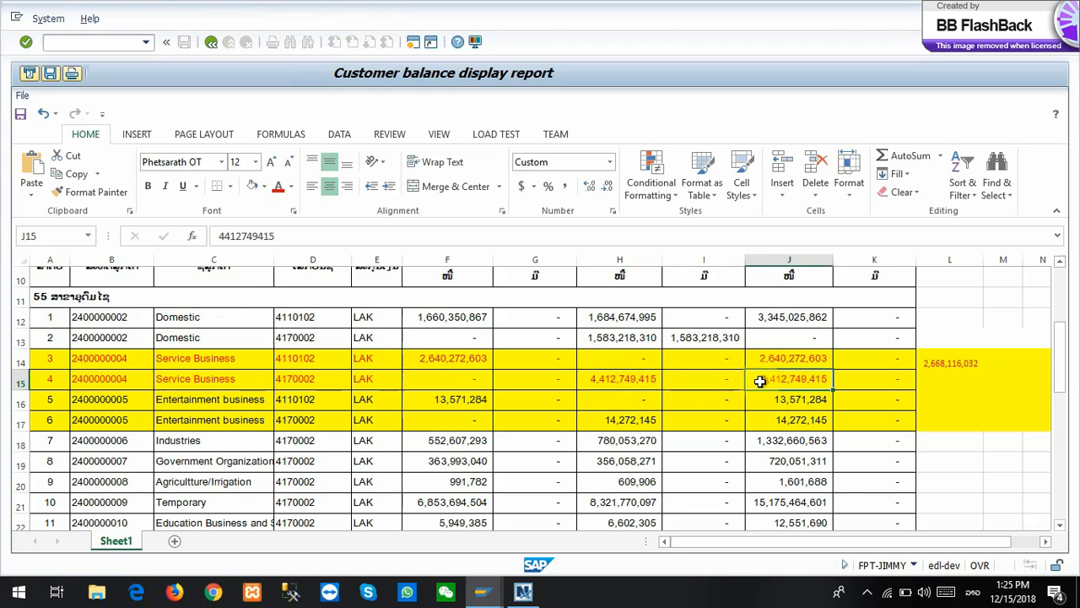
pyautogui.hotkey('alt', 'Tab')
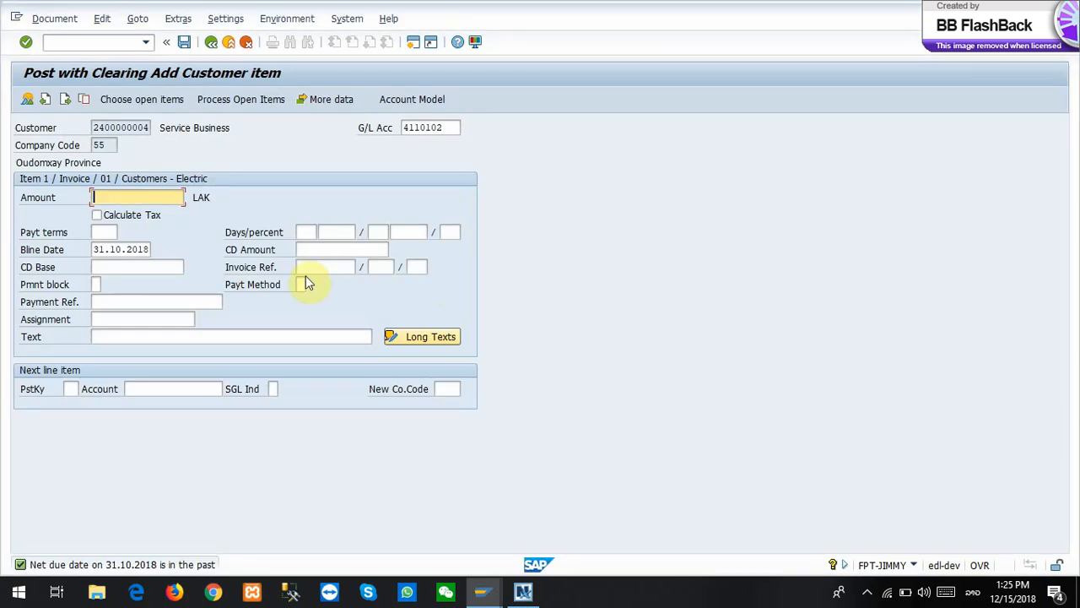
pyautogui.write('4,412,749,415')
# Go to the open item selection, set account type D and try a customer account from the earlier entries
pyautogui.click(161, 102)
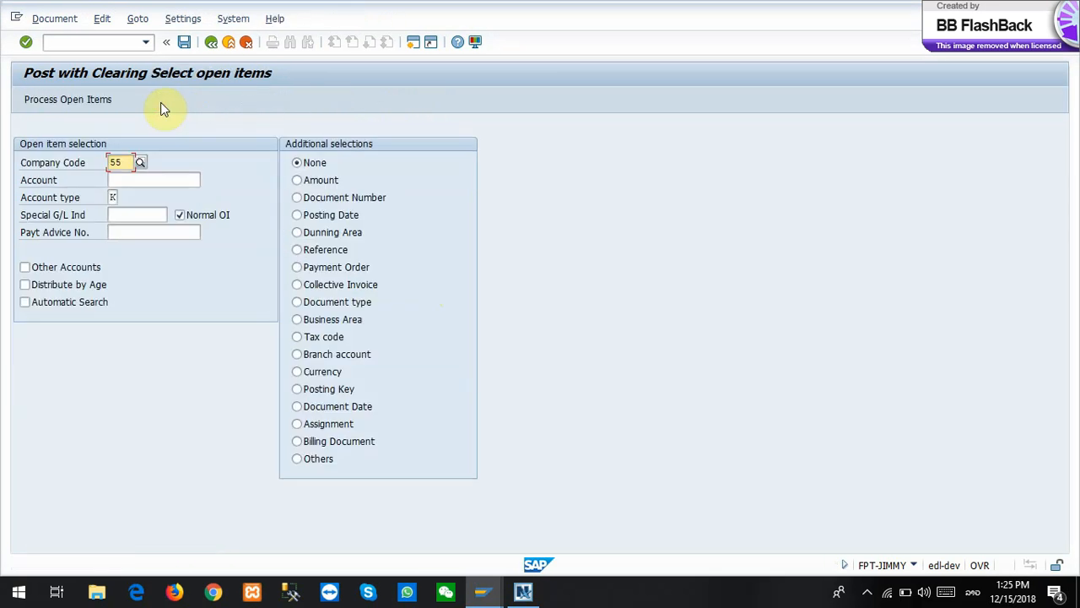
pyautogui.click(123, 201)
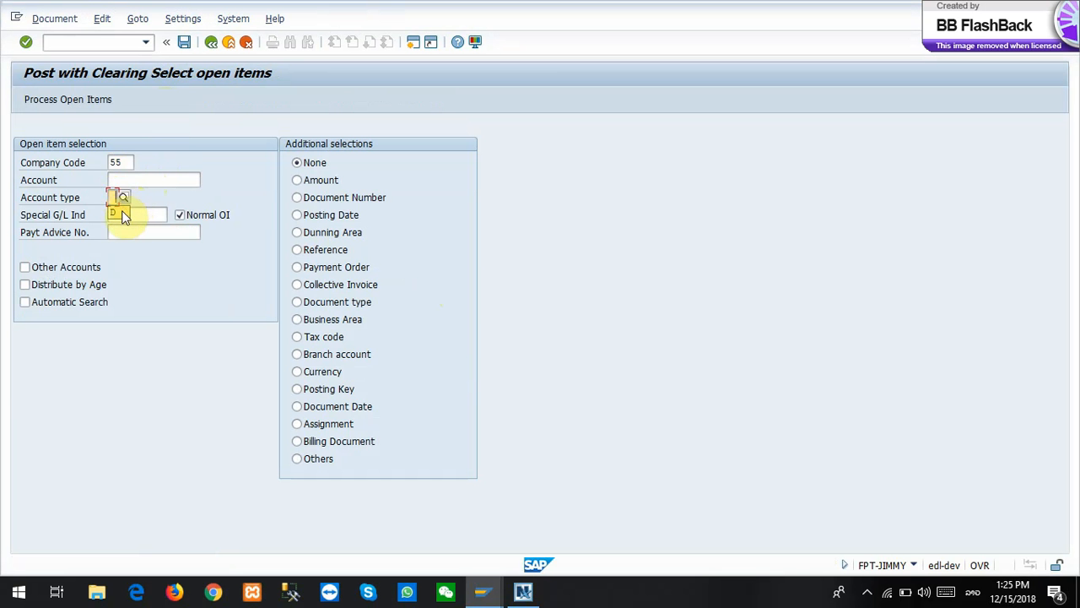
pyautogui.click(160, 182)
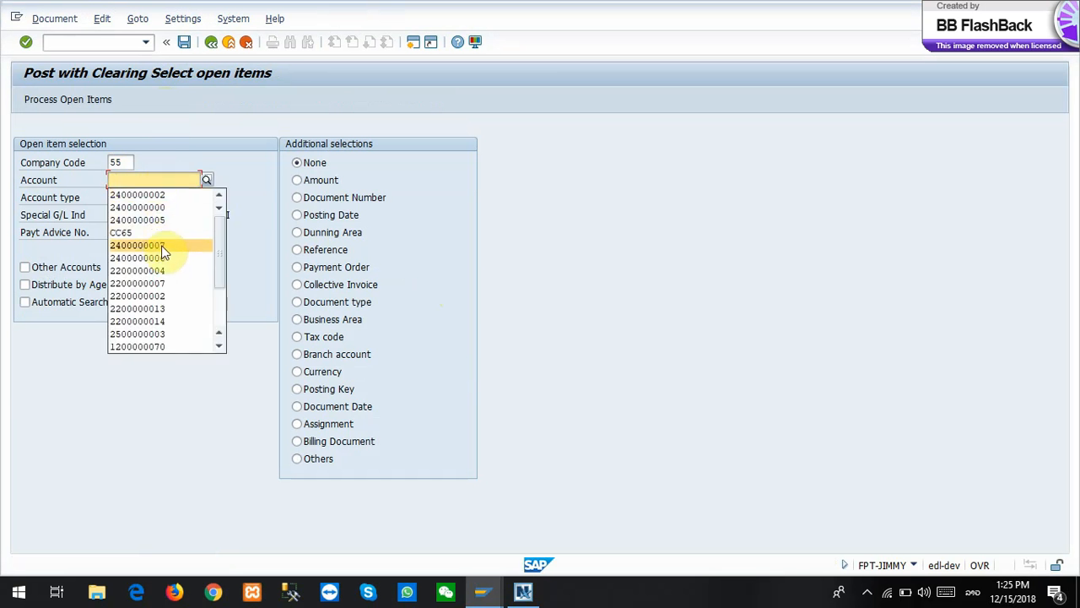
pyautogui.click(166, 270)
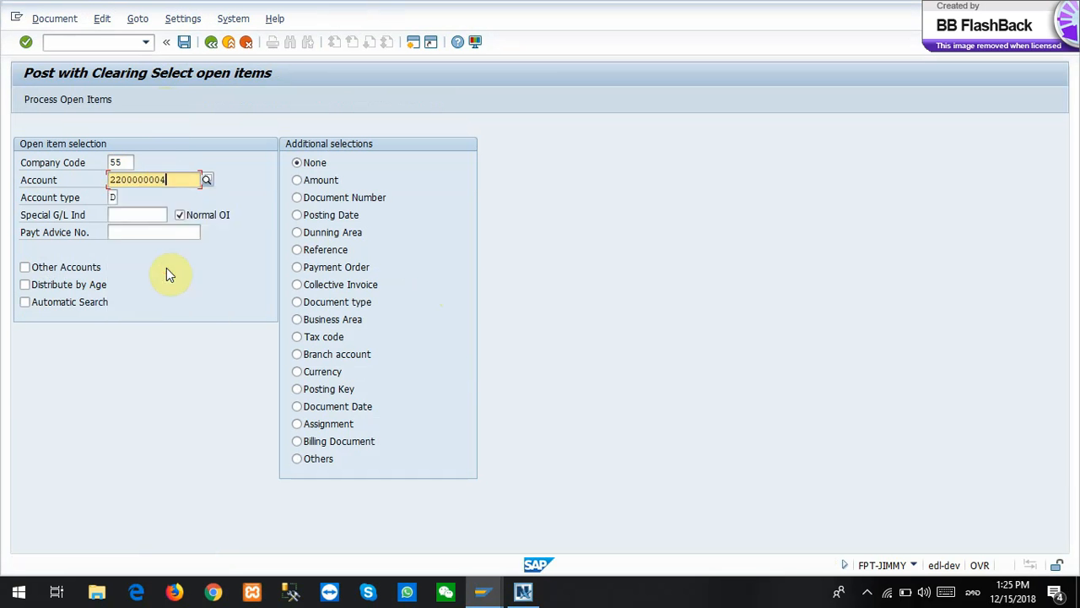
pyautogui.press('Return')
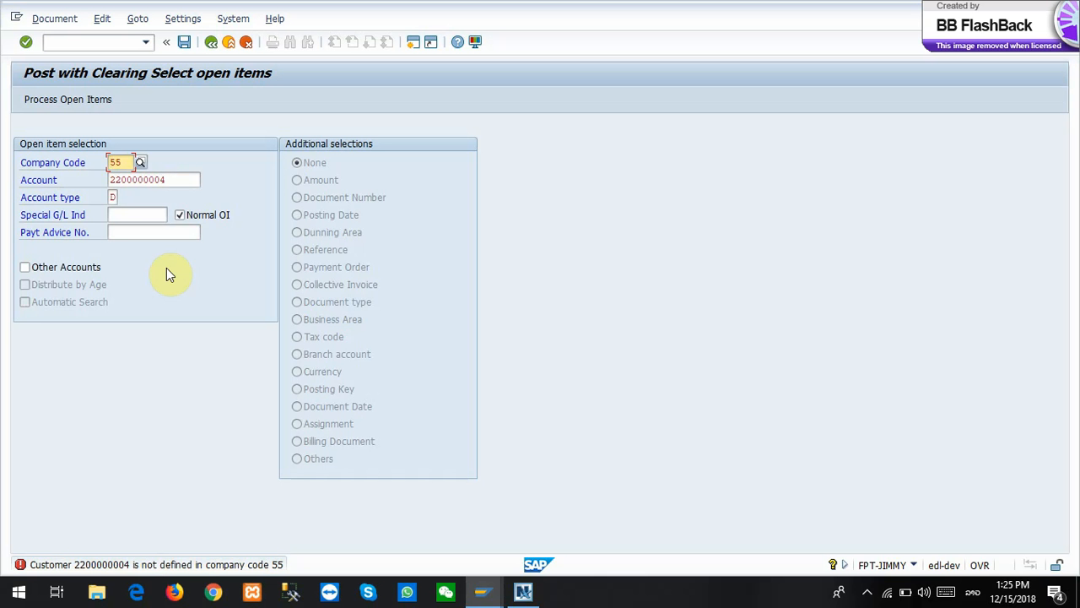
# Check the customer in the balance report, replace the account with the Service Business customer and process its open items
pyautogui.hotkey('alt', 'Tab')
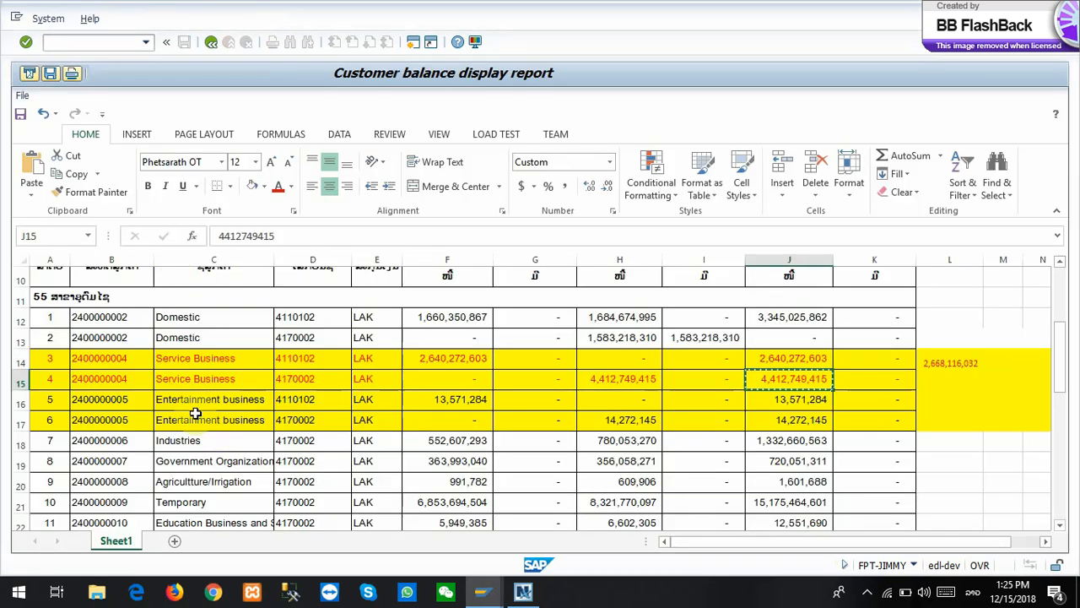
pyautogui.hotkey('alt', 'Tab')
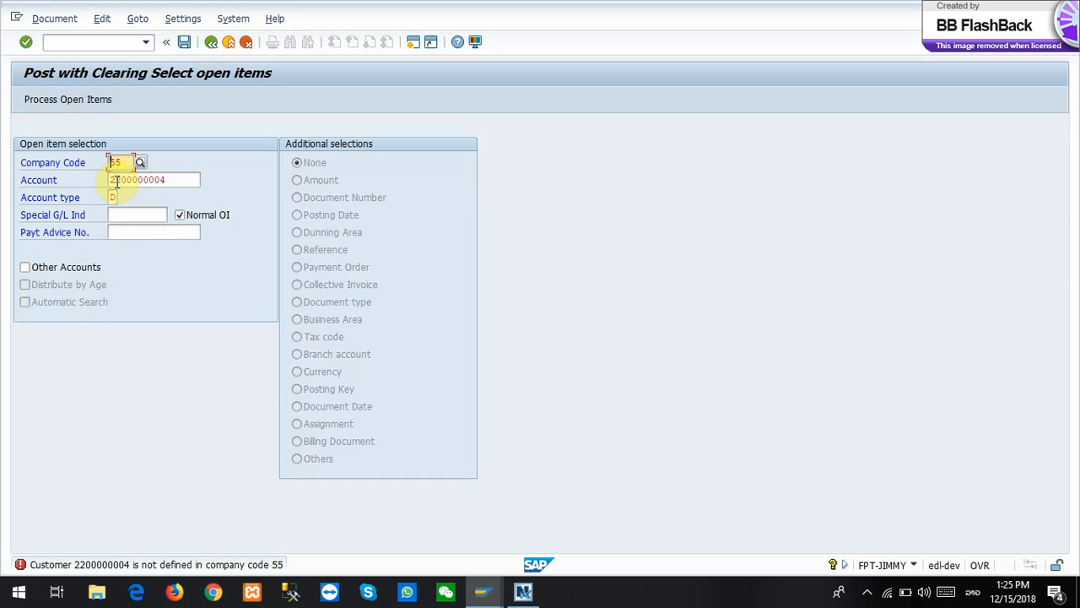
pyautogui.moveTo(116, 183); pyautogui.dragTo(190, 179)
pyautogui.press('BackSpace')
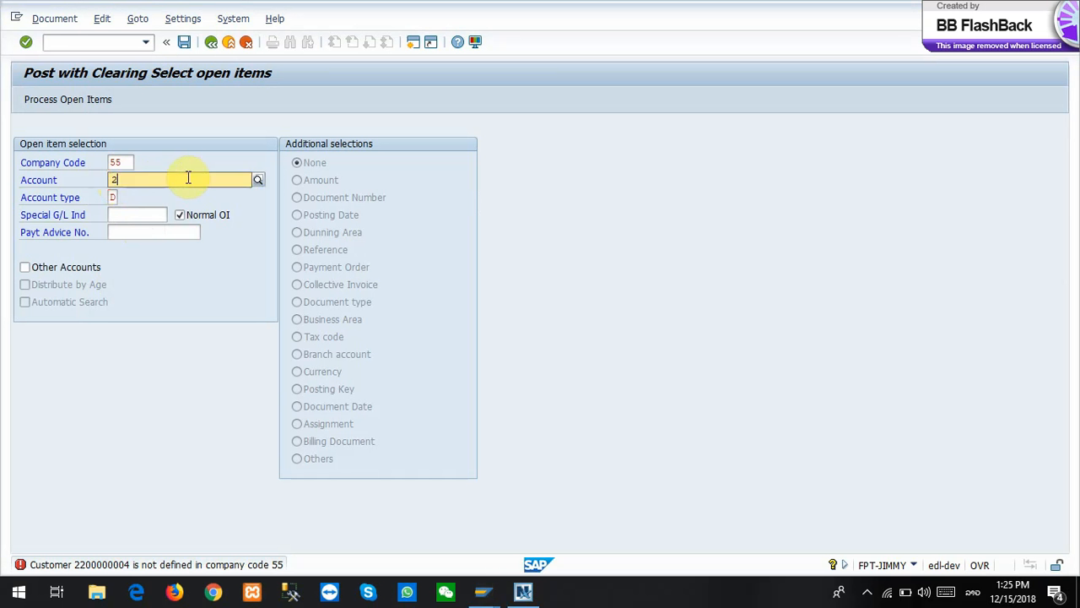
pyautogui.press('BackSpace')
pyautogui.click(187, 179)
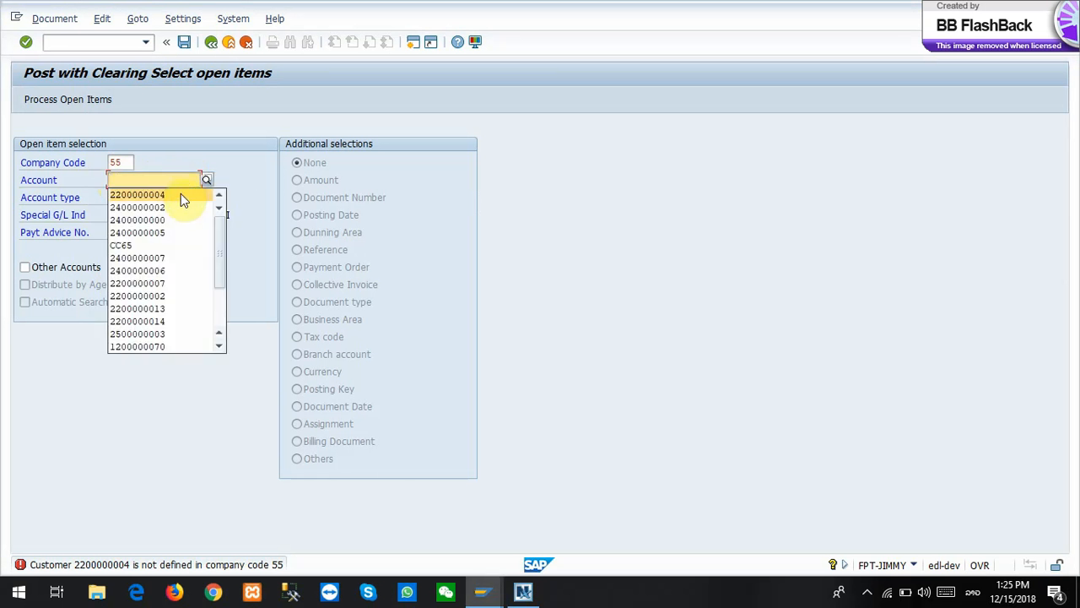
pyautogui.click(180, 208)
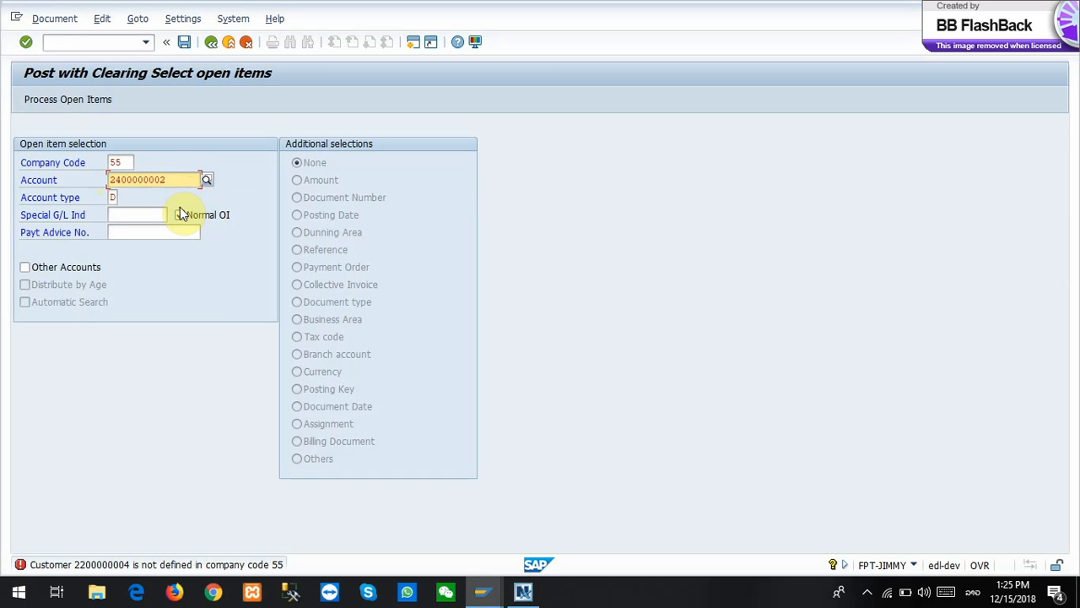
pyautogui.press('BackSpace')
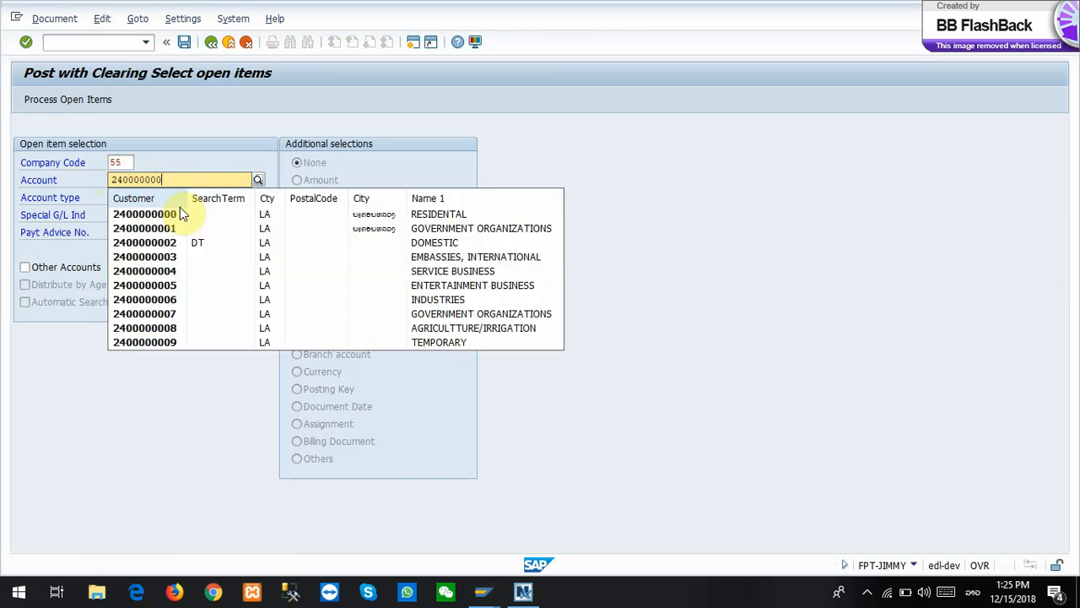
pyautogui.write('4')
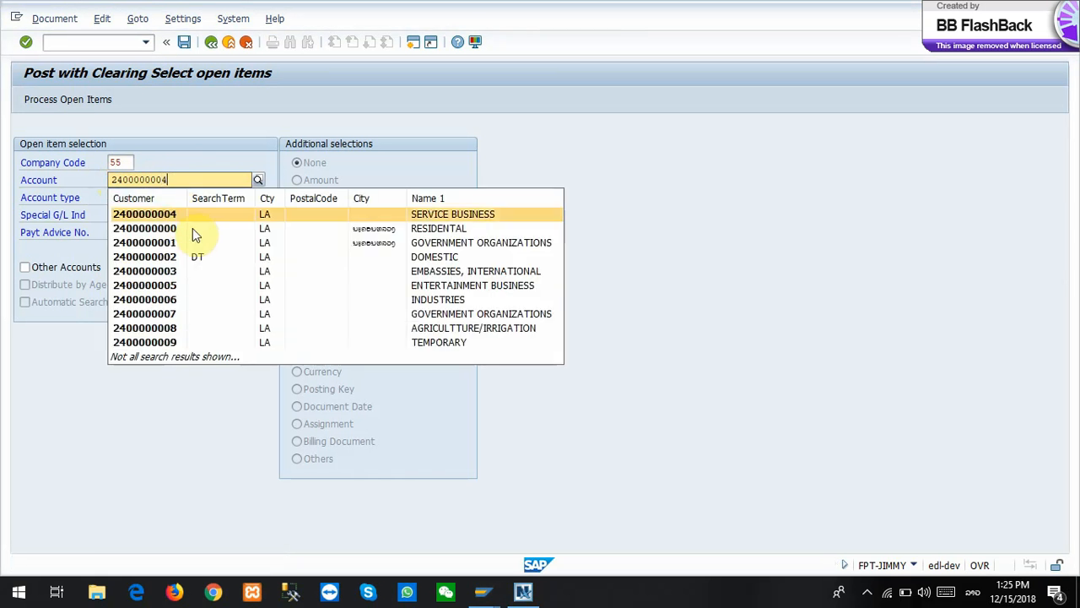
pyautogui.click(241, 216)
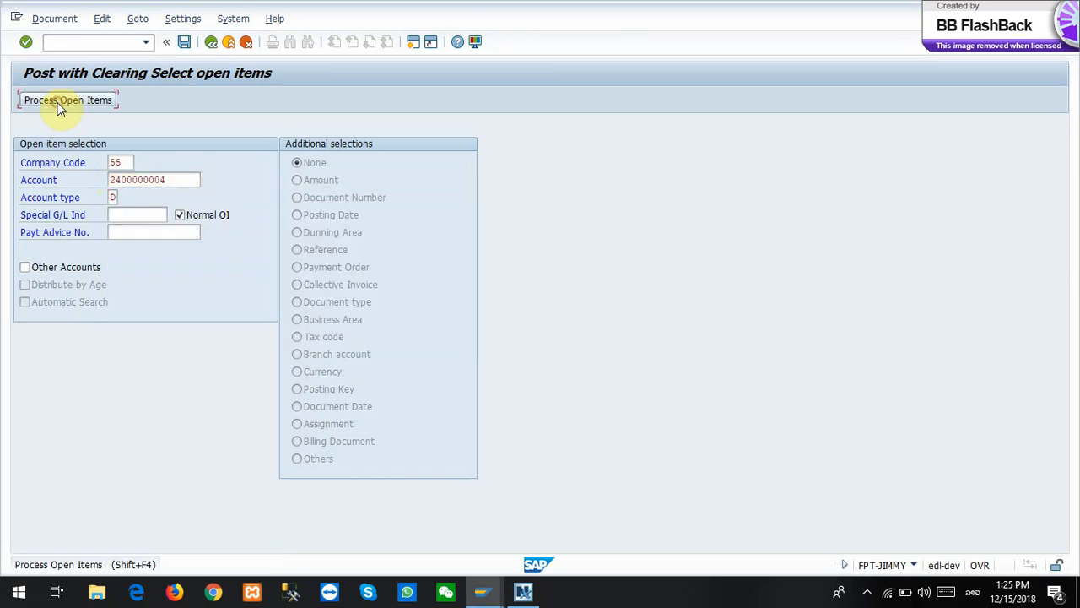
pyautogui.click(61, 102)
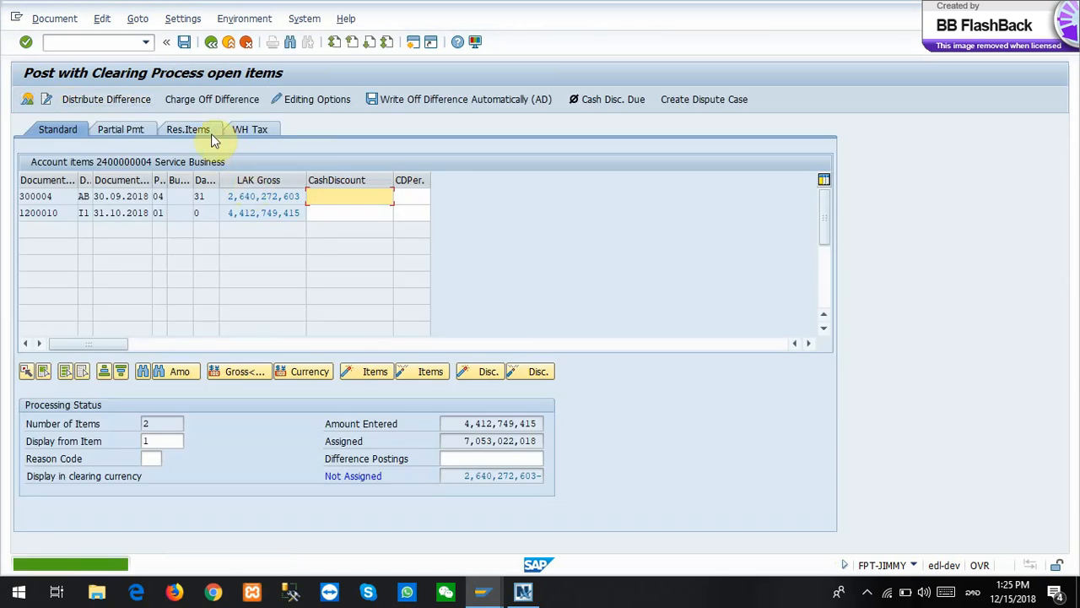
# Under residual items, deactivate all open items, activate only the 31.10.2018 item of 4,412,749,415 and simulate the document
pyautogui.click(188, 129)
pyautogui.click(71, 376)
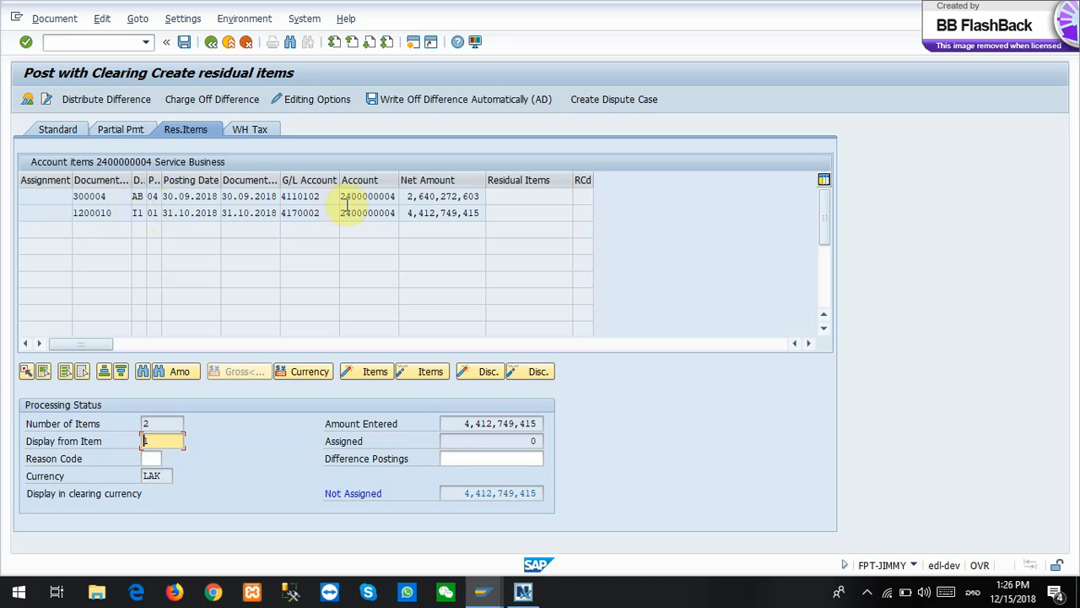
pyautogui.doubleClick(426, 213)
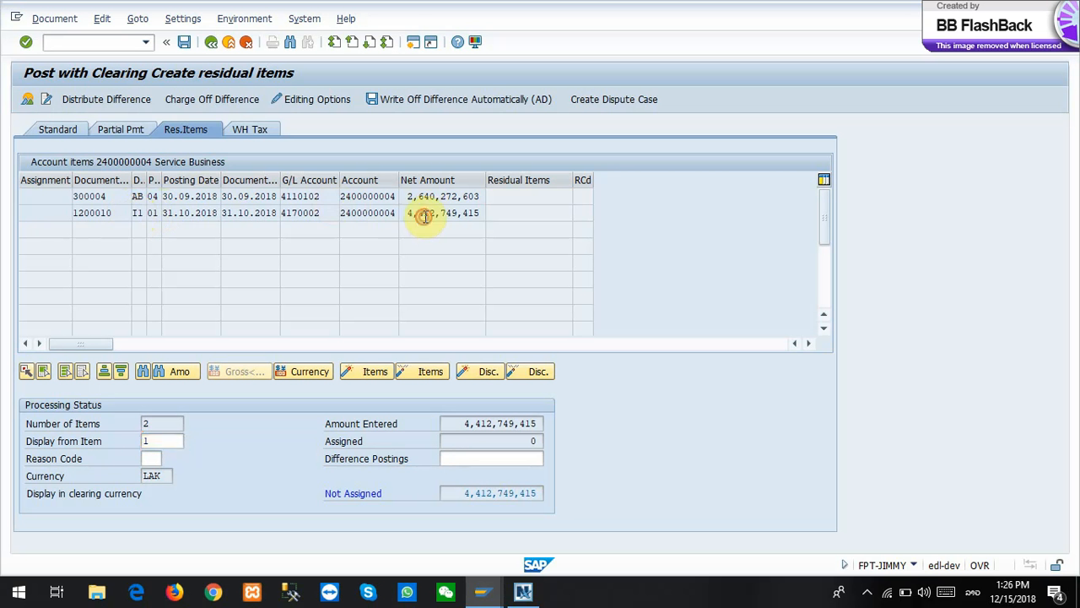
pyautogui.click(543, 211)
pyautogui.click(54, 18)
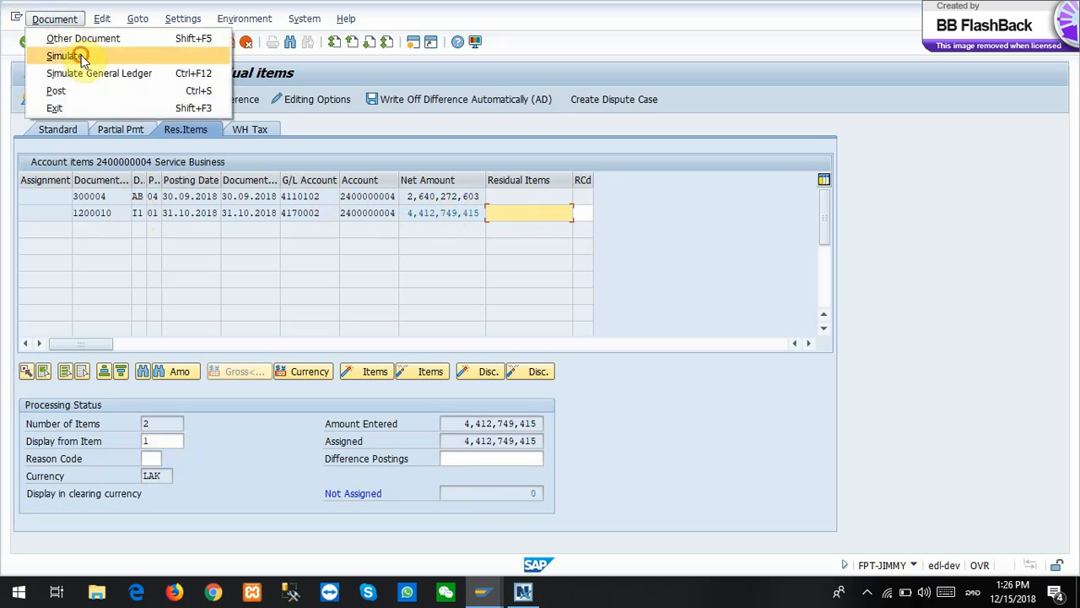
pyautogui.click(81, 56)
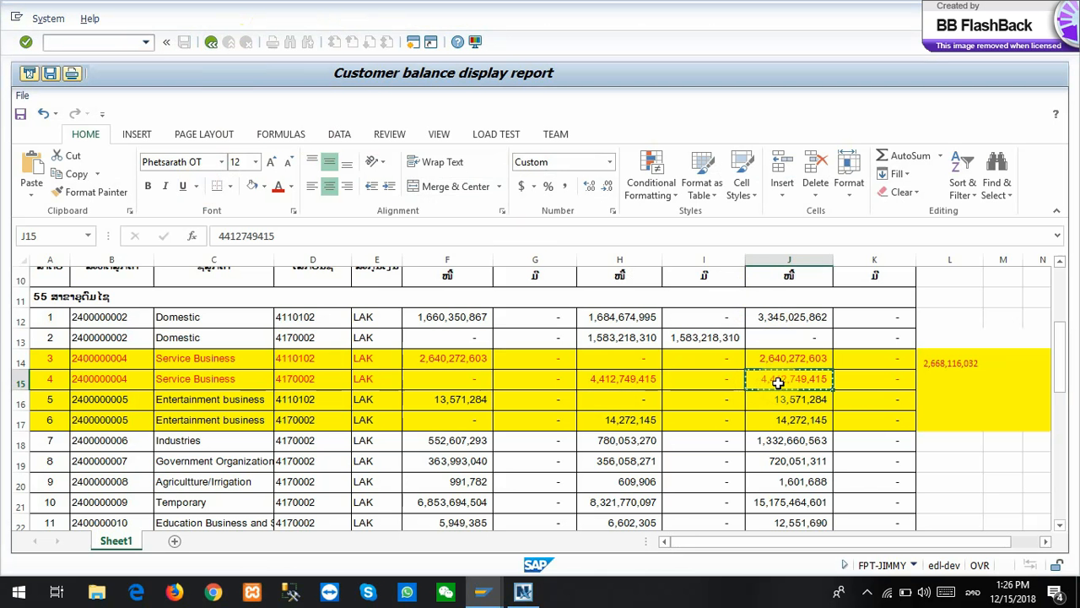
# Rerun the customer balance report for company code 55 and 31.10.2018, and select the Service Business rows 14 and 15
pyautogui.moveTo(778, 382); pyautogui.dragTo(900, 380)
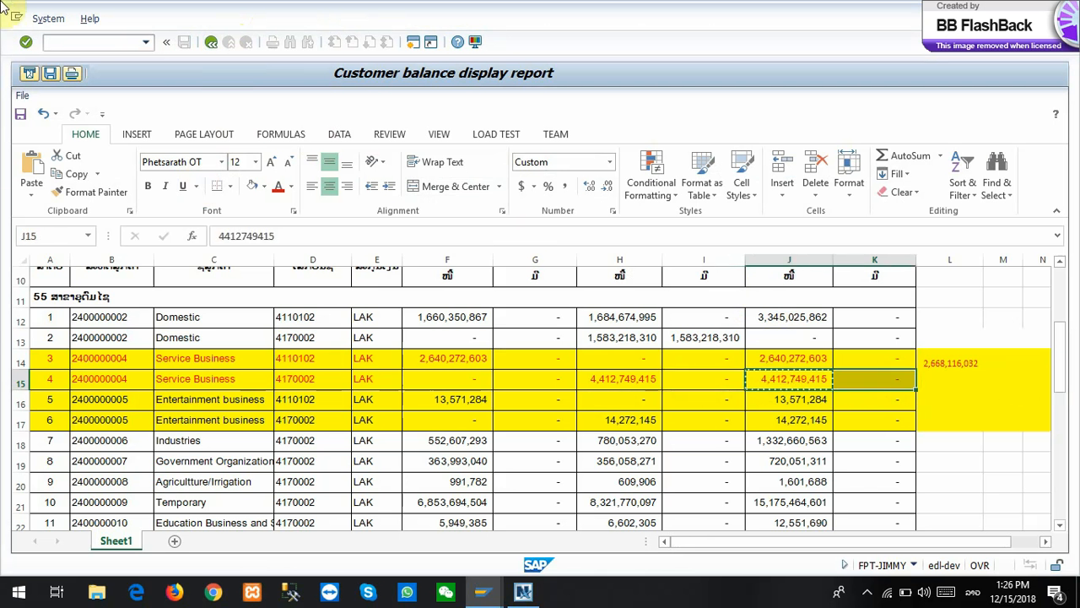
pyautogui.click(210, 44)
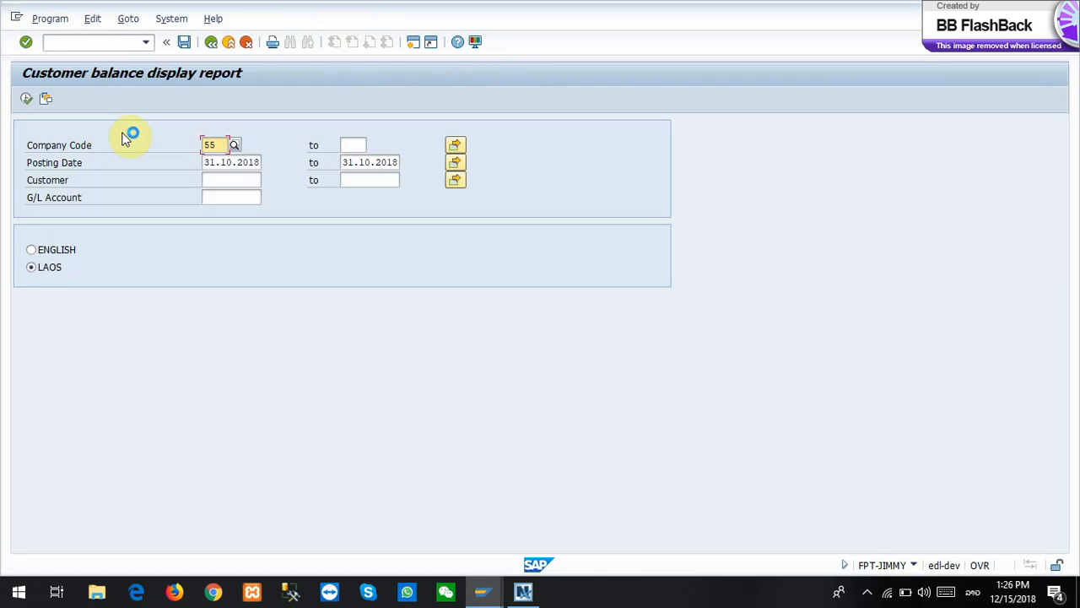
pyautogui.click(30, 99)
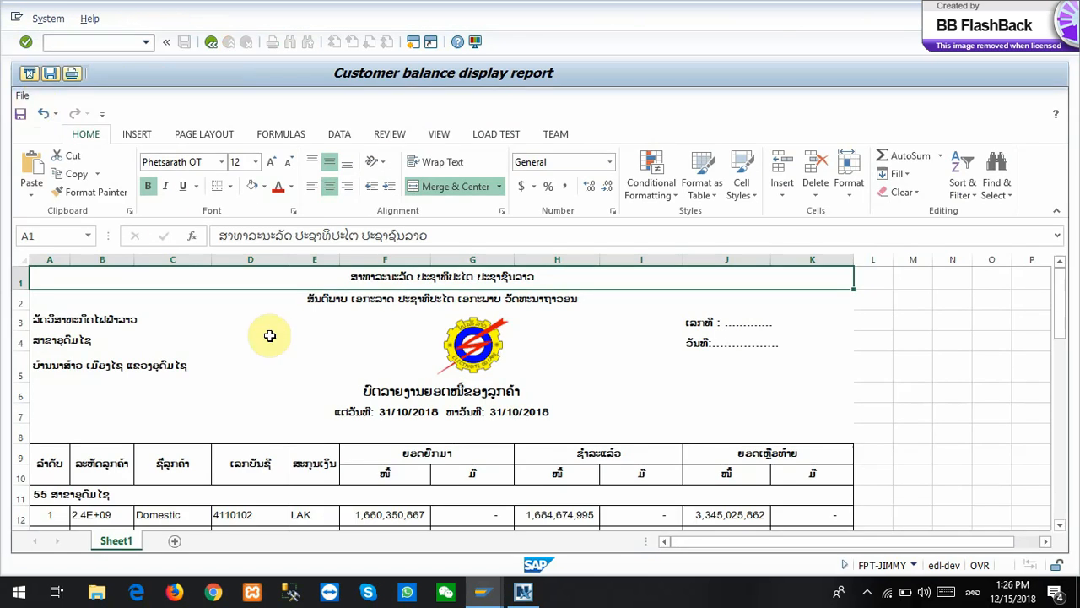
pyautogui.scroll(-2, 257, 289)
pyautogui.scroll(-2, 258, 289)
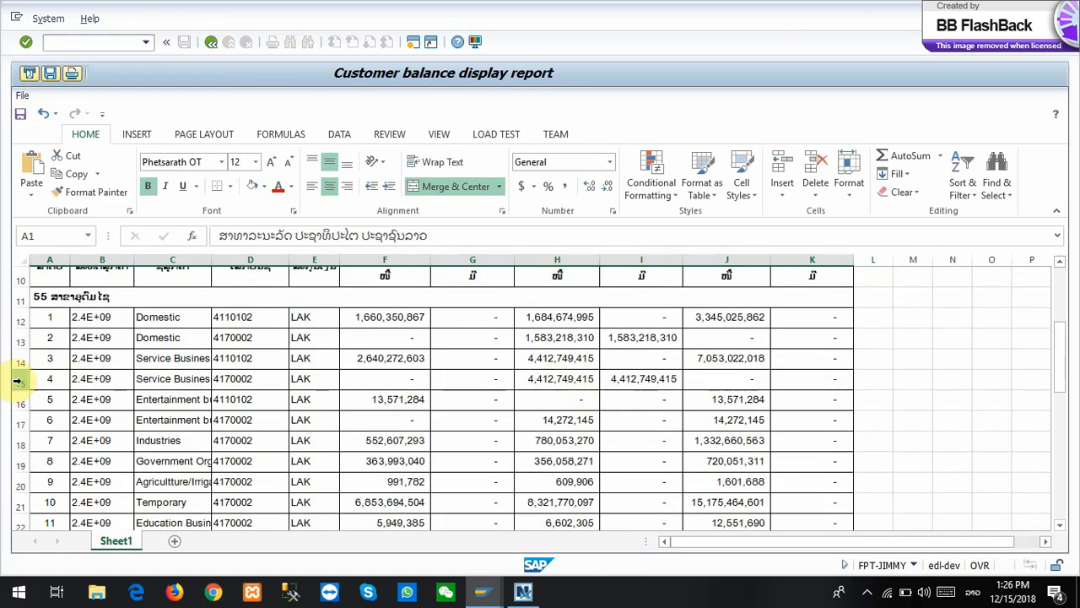
pyautogui.moveTo(22, 379); pyautogui.dragTo(20, 354)
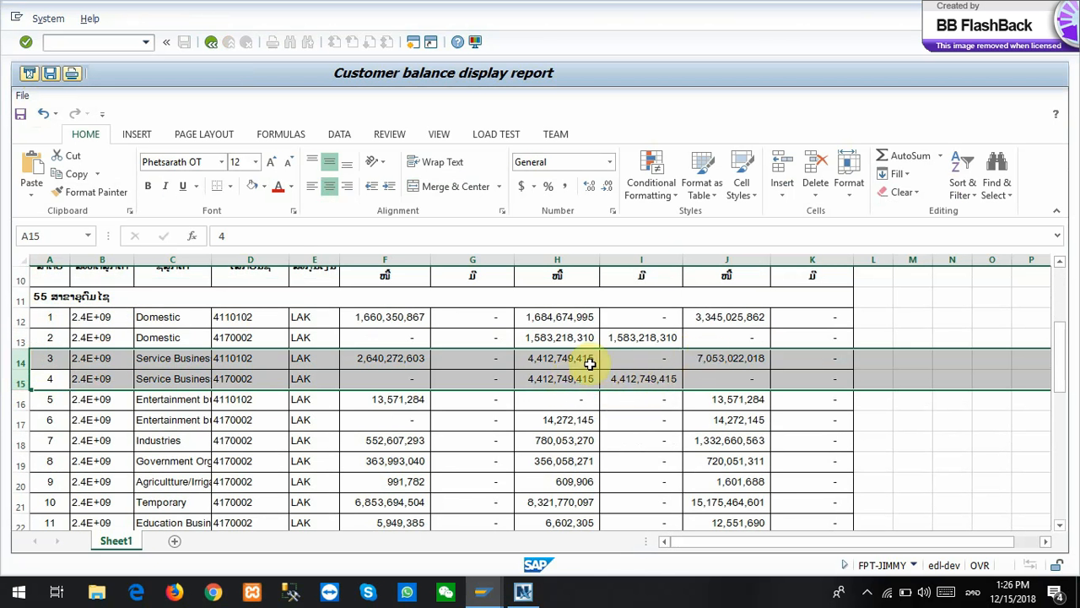
# Fill the two Entertainment business rows 16 and 17 with yellow
pyautogui.moveTo(22, 400); pyautogui.dragTo(22, 419)
pyautogui.click(264, 186)
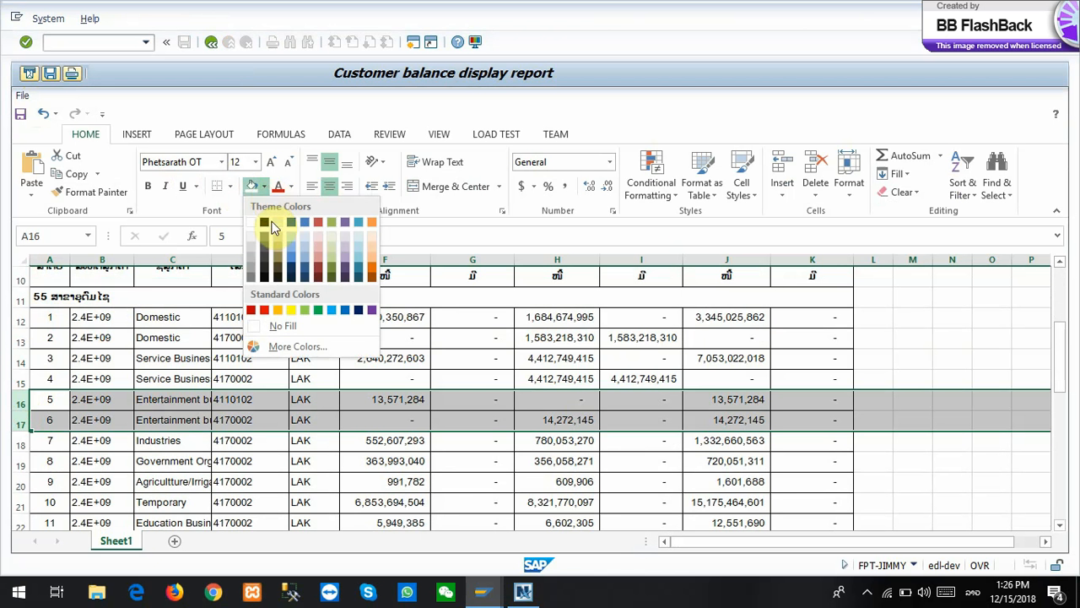
pyautogui.click(290, 309)
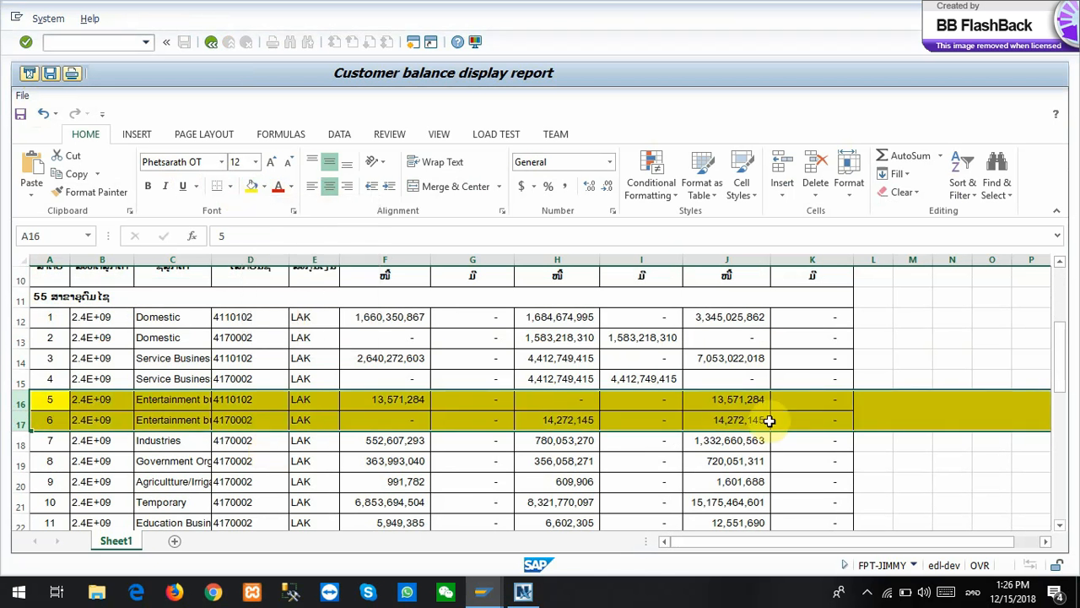
# Examine the closing balances and the debit and credit movements of the Service and Entertainment business rows
pyautogui.click(724, 358)
pyautogui.click(731, 419)
pyautogui.click(724, 358)
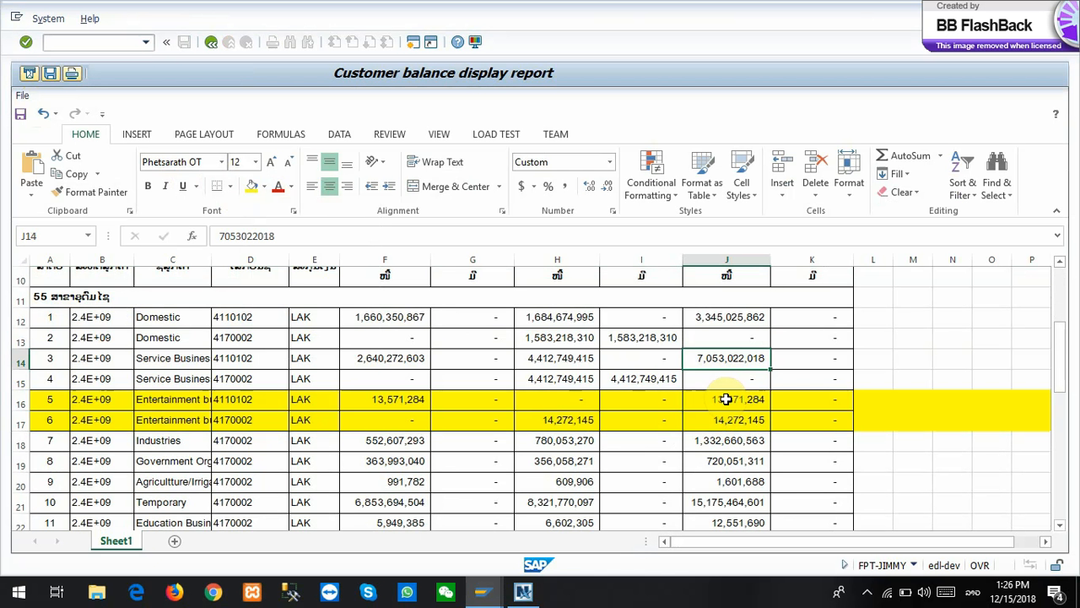
pyautogui.moveTo(565, 259); pyautogui.dragTo(625, 262)
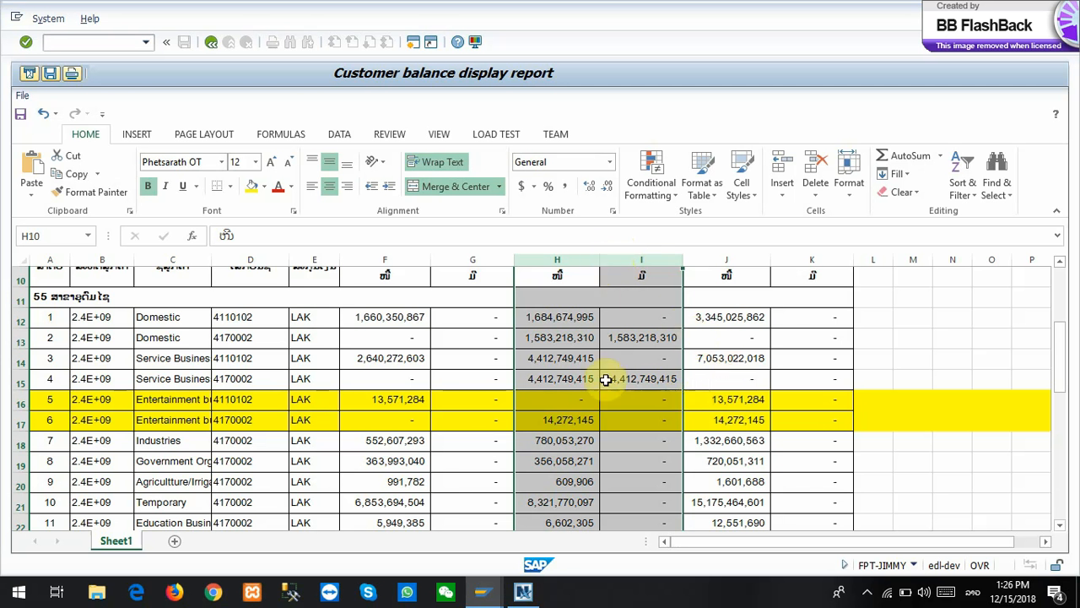
pyautogui.click(713, 357)
pyautogui.click(558, 362)
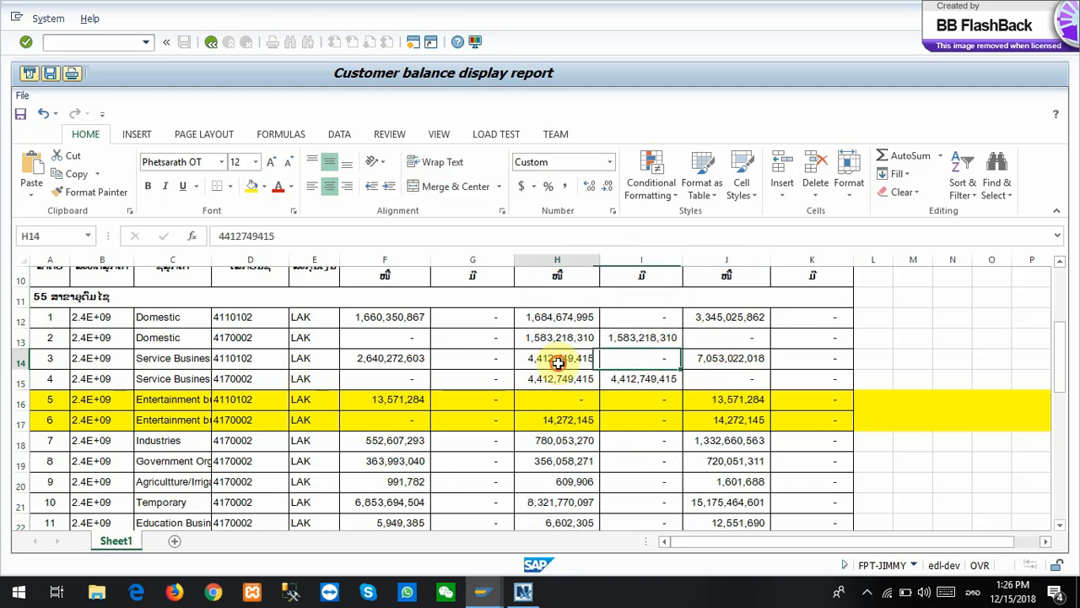
# Select the debit and credit movement columns H and I, and widen column B to fit the customer numbers
pyautogui.moveTo(582, 260); pyautogui.dragTo(629, 259)
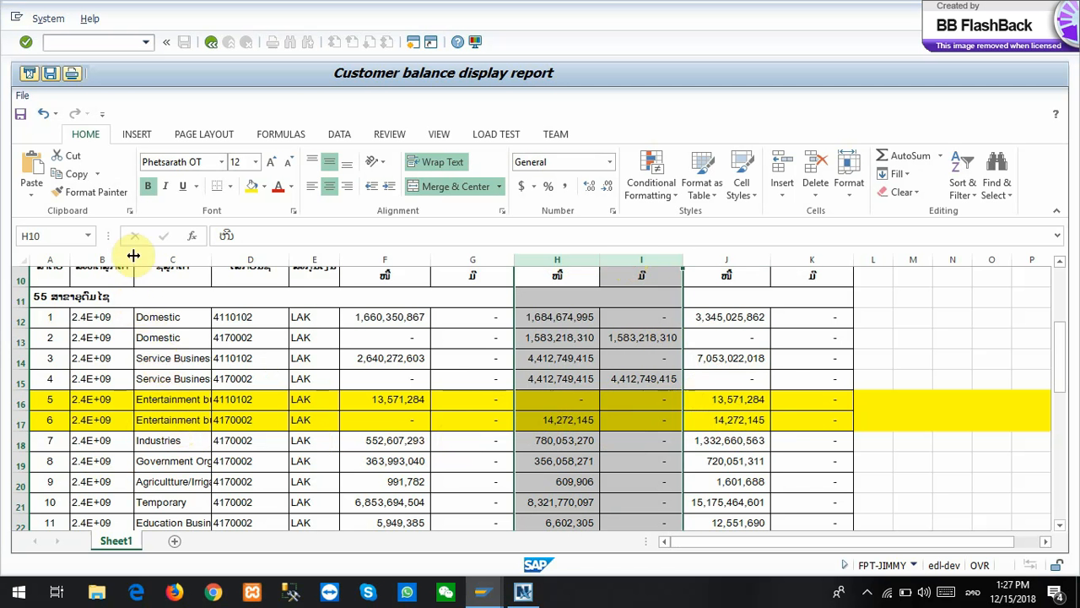
pyautogui.moveTo(133, 259); pyautogui.dragTo(168, 261)
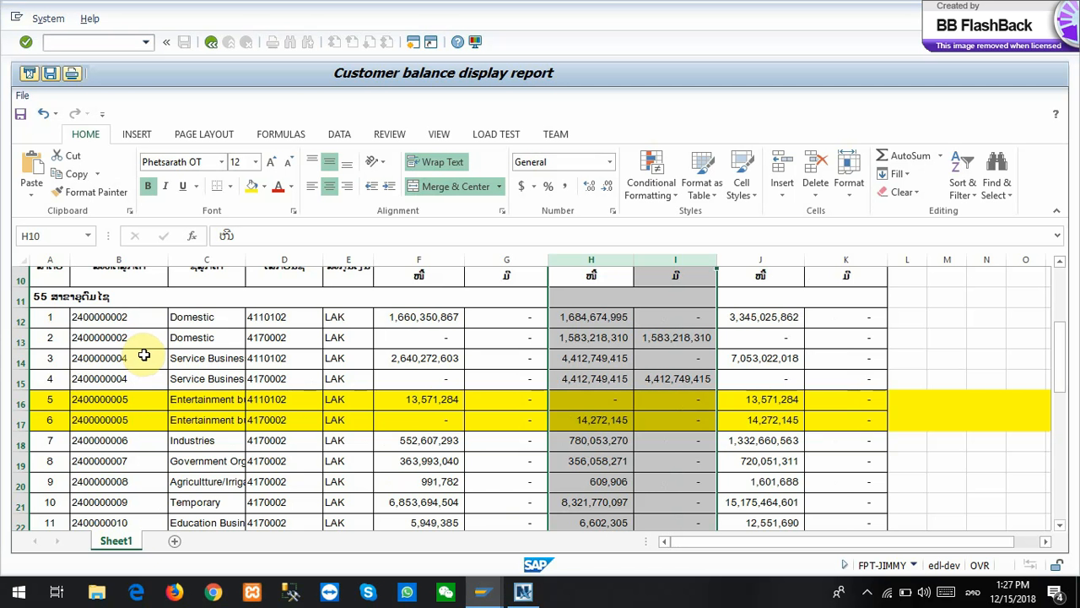
# In the Post with Clearing header, set both the document date and the posting date to 31102018
pyautogui.hotkey('alt', 'Tab')
pyautogui.click(135, 128)
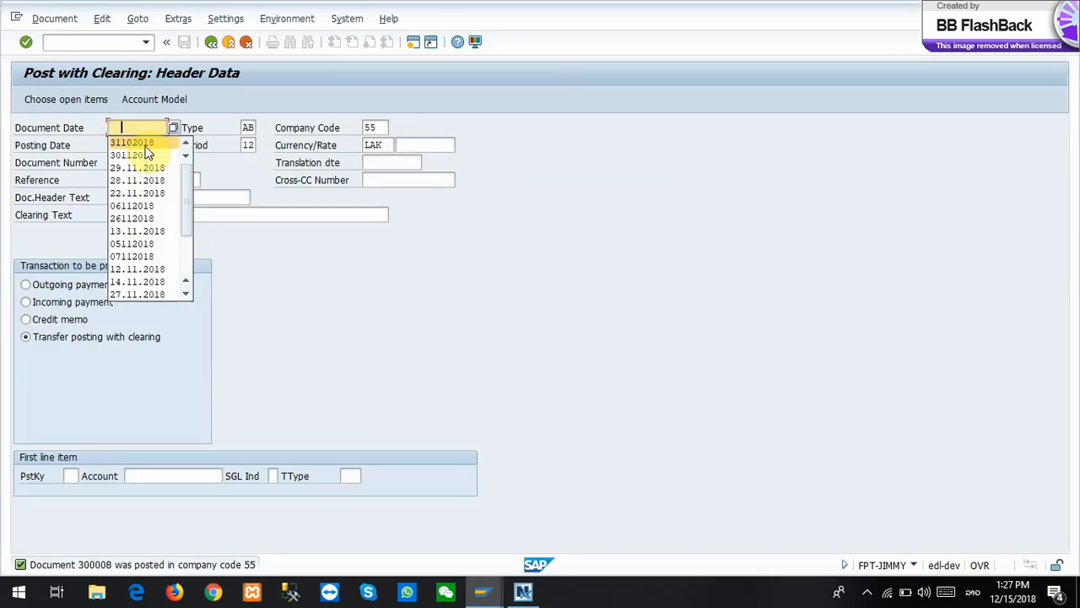
pyautogui.click(144, 144)
pyautogui.press('Delete')
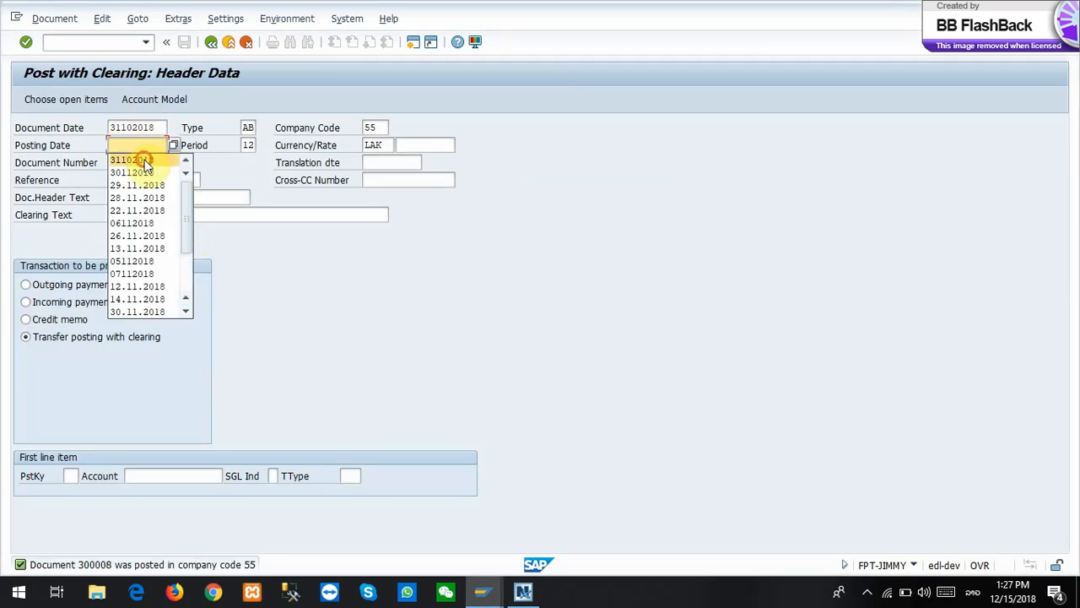
pyautogui.click(143, 155)
# Enter LAO_31 as the reference and a Lao document header text for the Entertainment transfer from 417 to 411 for month 10
pyautogui.click(133, 178)
pyautogui.click(132, 193)
pyautogui.click(133, 197)
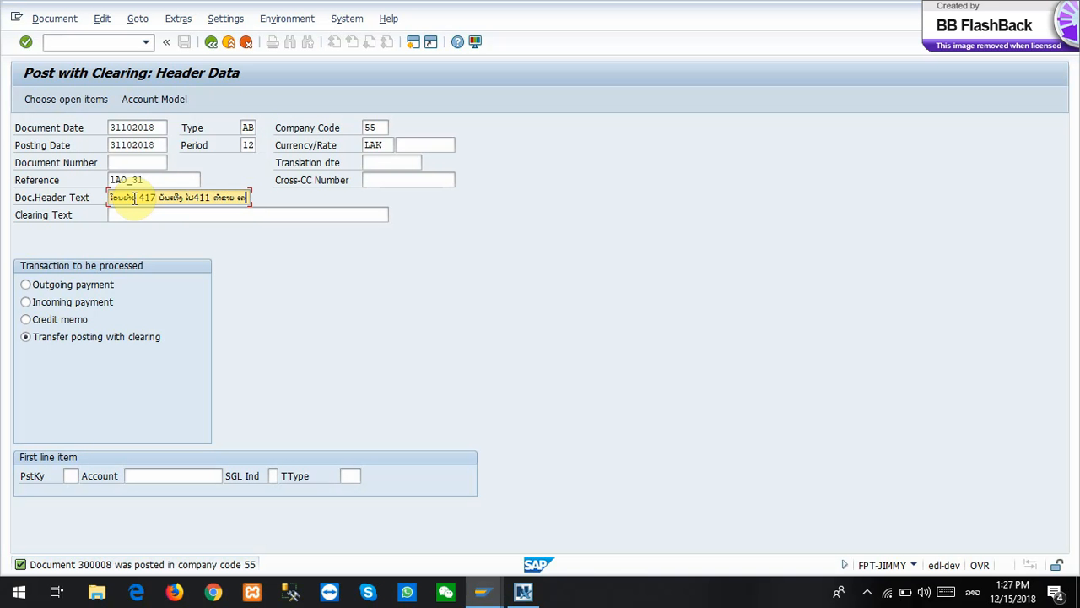
pyautogui.write('ນ10')
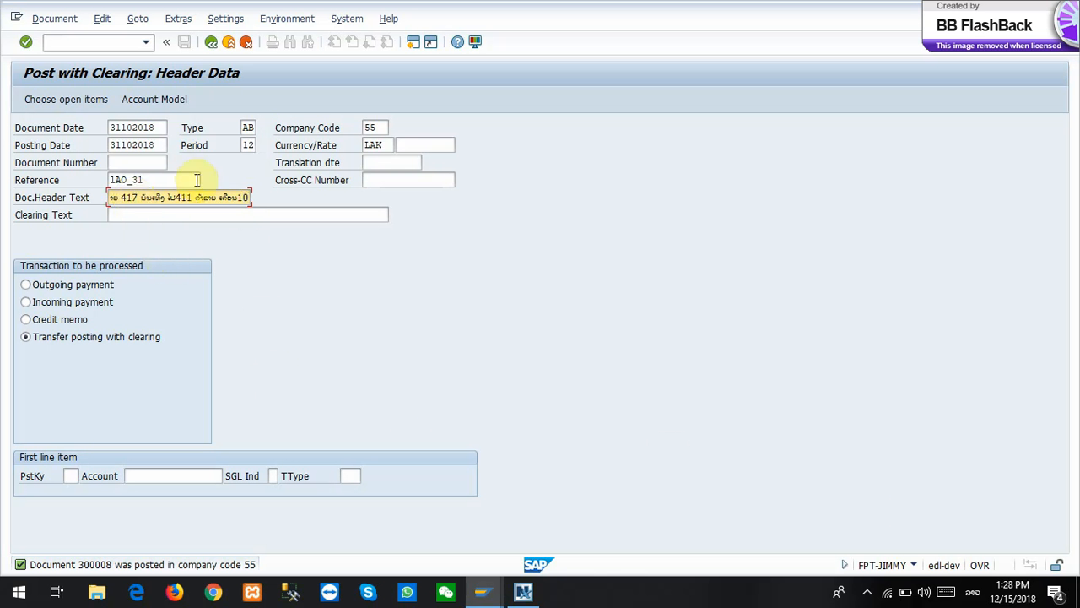
pyautogui.press('Left')
pyautogui.press('Left')
pyautogui.press('Left')
pyautogui.press('Left')
pyautogui.press('Left')
pyautogui.press('Left')
pyautogui.press('Left')
pyautogui.press('Left')
pyautogui.press('Left')
pyautogui.press('Left')
pyautogui.press('Left')
pyautogui.press('Left')
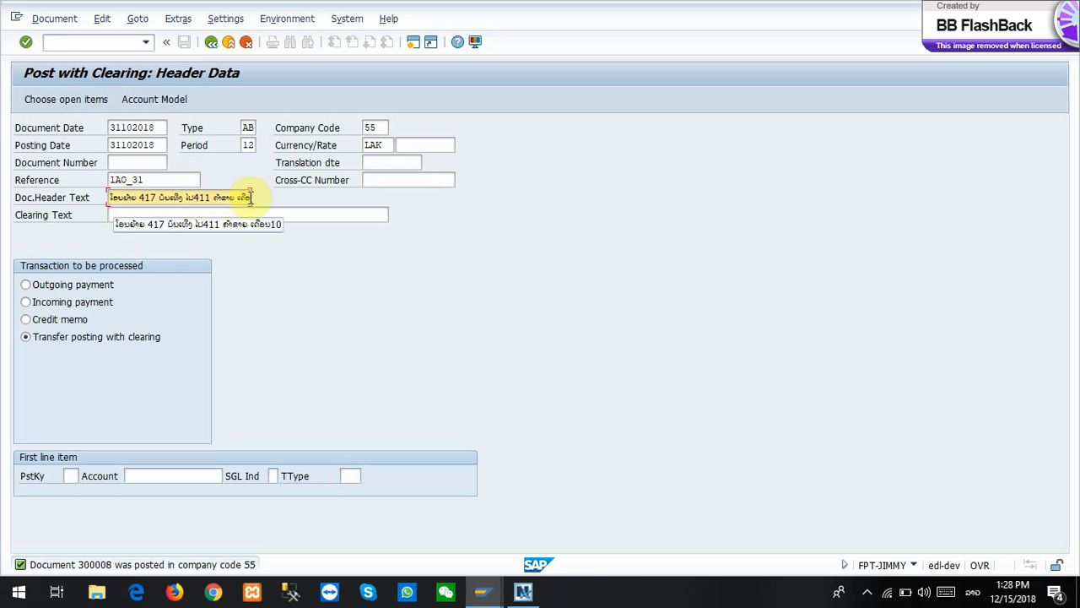
# Set the first line item to posting key 01 with the Service Business customer account and proceed to the customer item
pyautogui.click(72, 476)
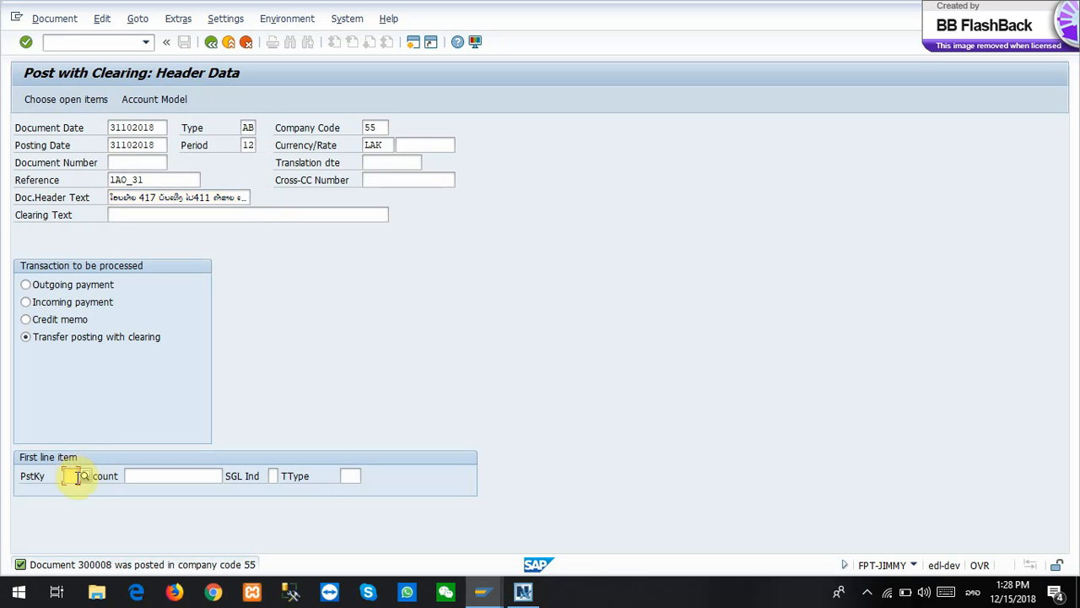
pyautogui.click(74, 476)
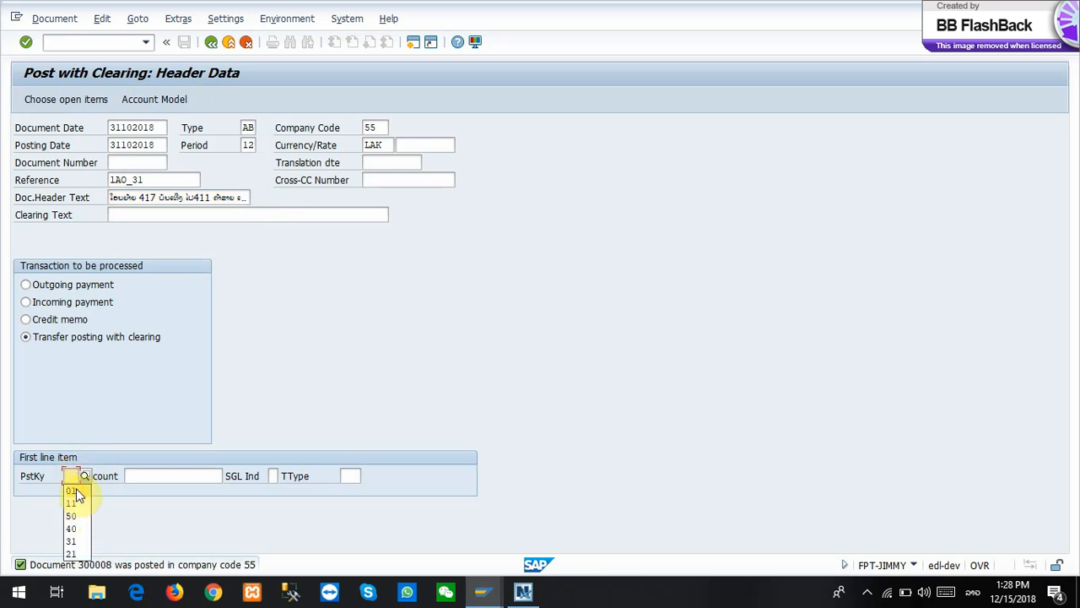
pyautogui.click(75, 490)
pyautogui.click(155, 475)
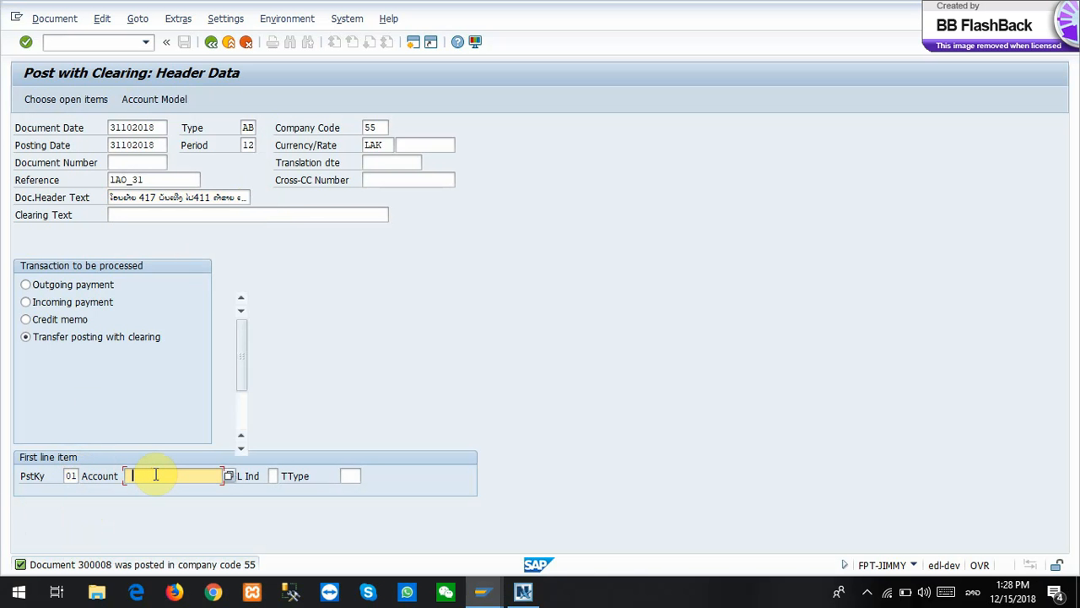
pyautogui.click(161, 299)
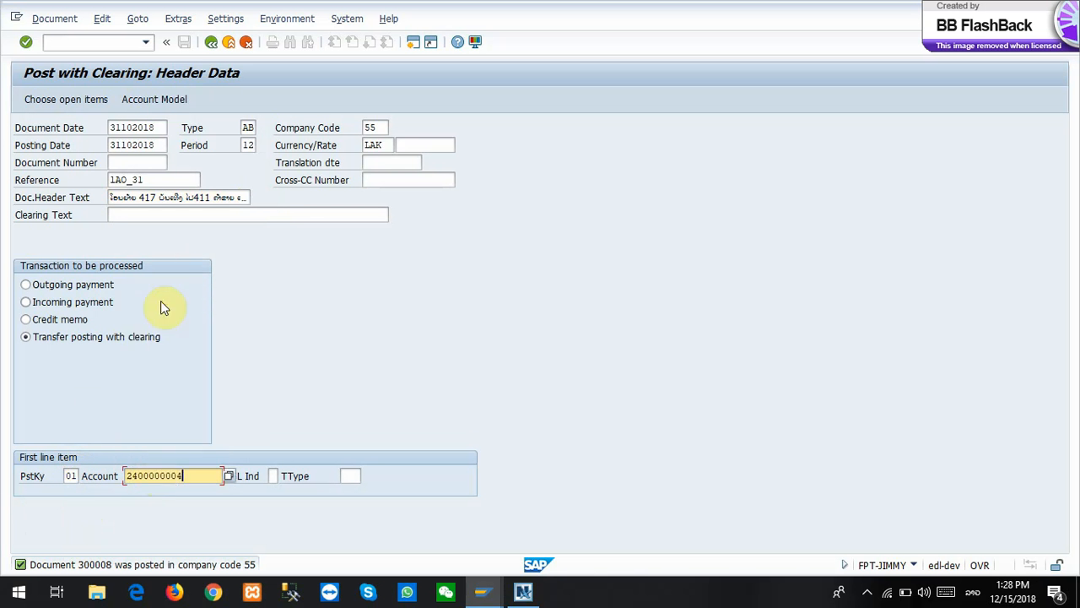
pyautogui.press('Return')
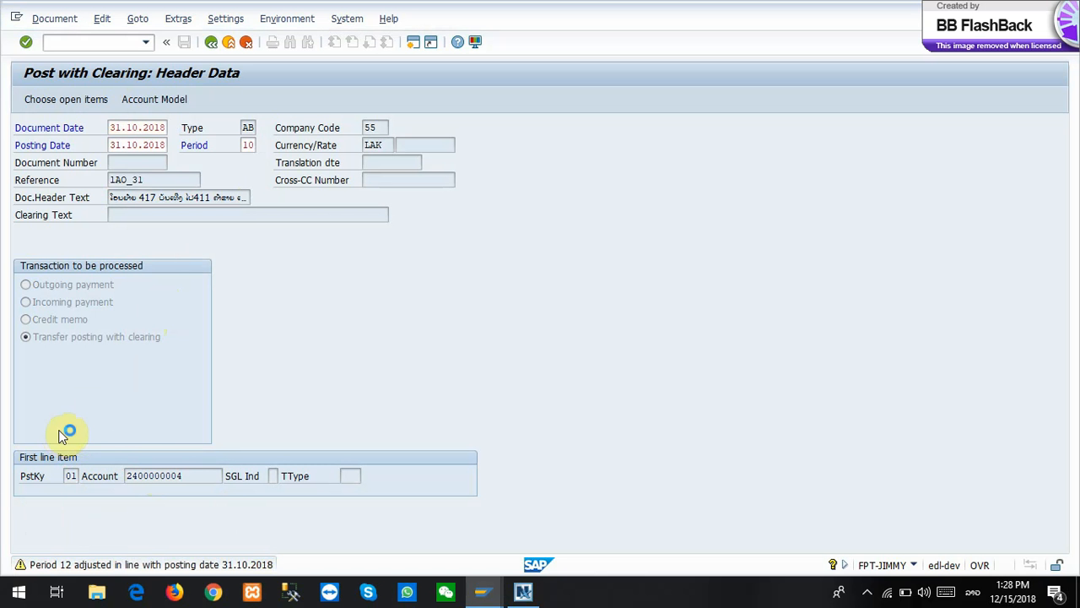
pyautogui.press('Return')
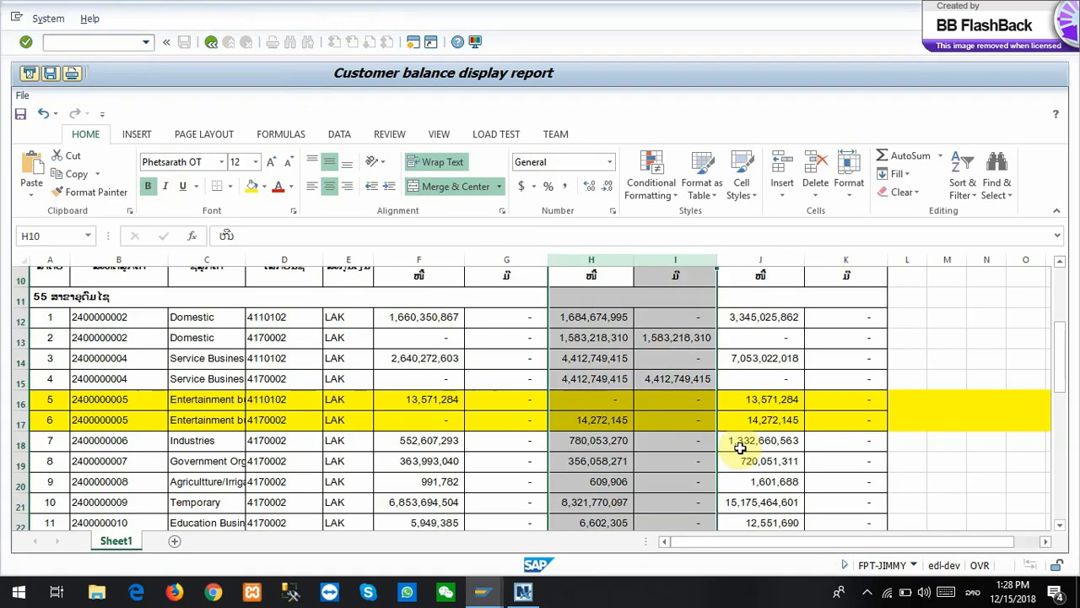
# Copy the Entertainment business closing balance of 14,272,145 from report cell J17 into the customer item's amount
pyautogui.click(755, 426)
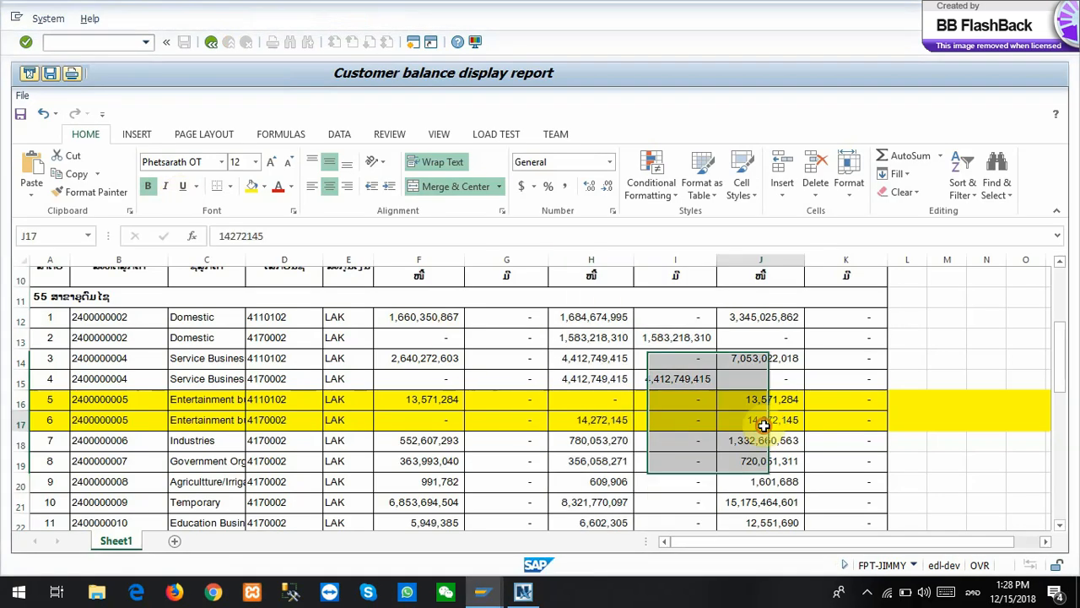
pyautogui.hotkey('ctrl', 'c')
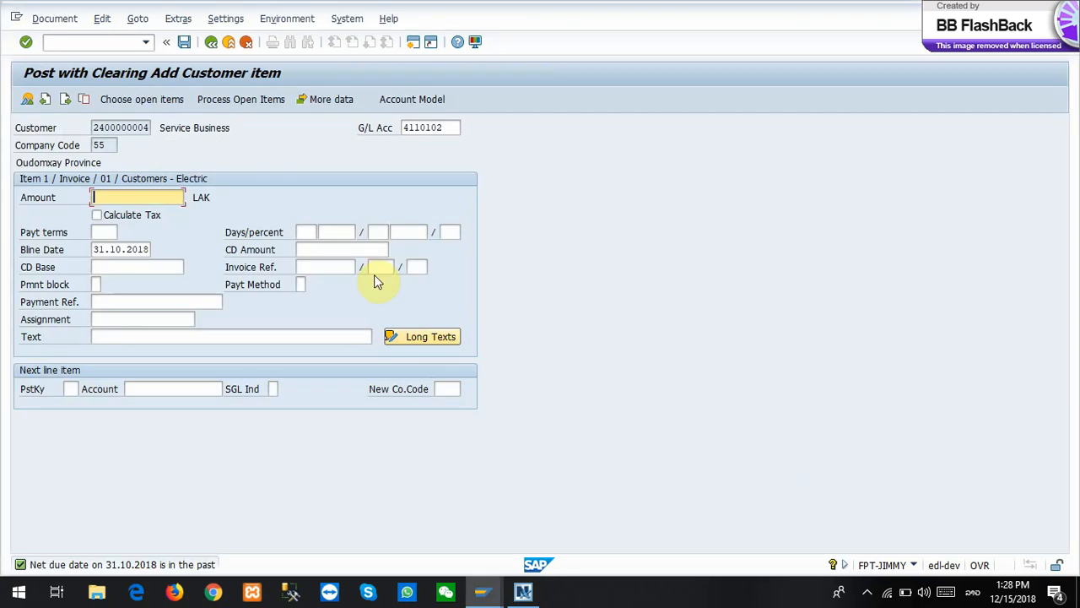
pyautogui.hotkey('ctrl', 'v')
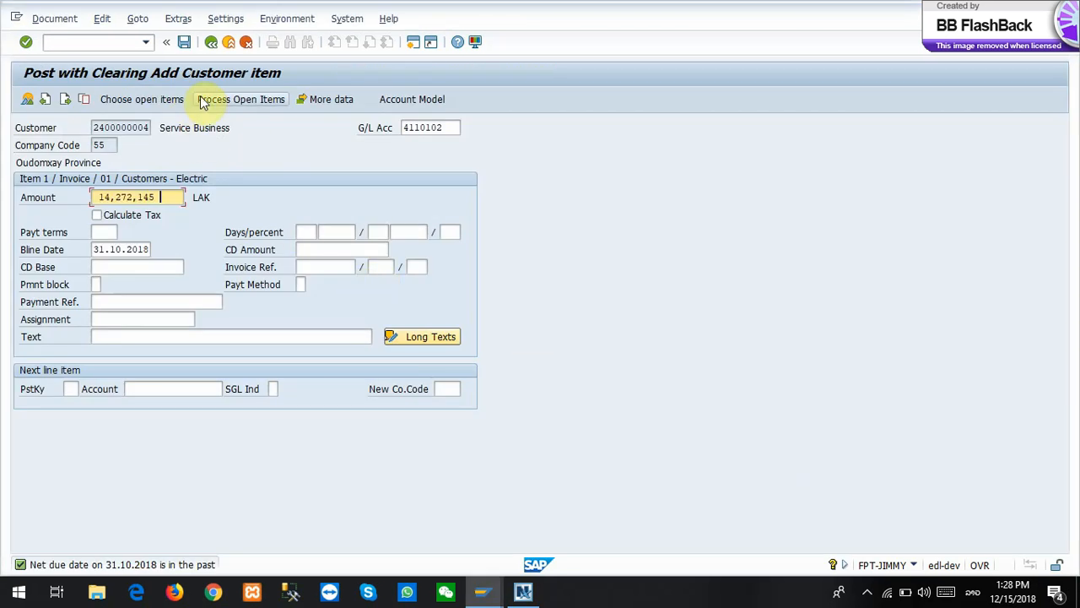
# Choose open items with account type D and the Entertainment business customer number copied from report row 17, and process them
pyautogui.click(168, 100)
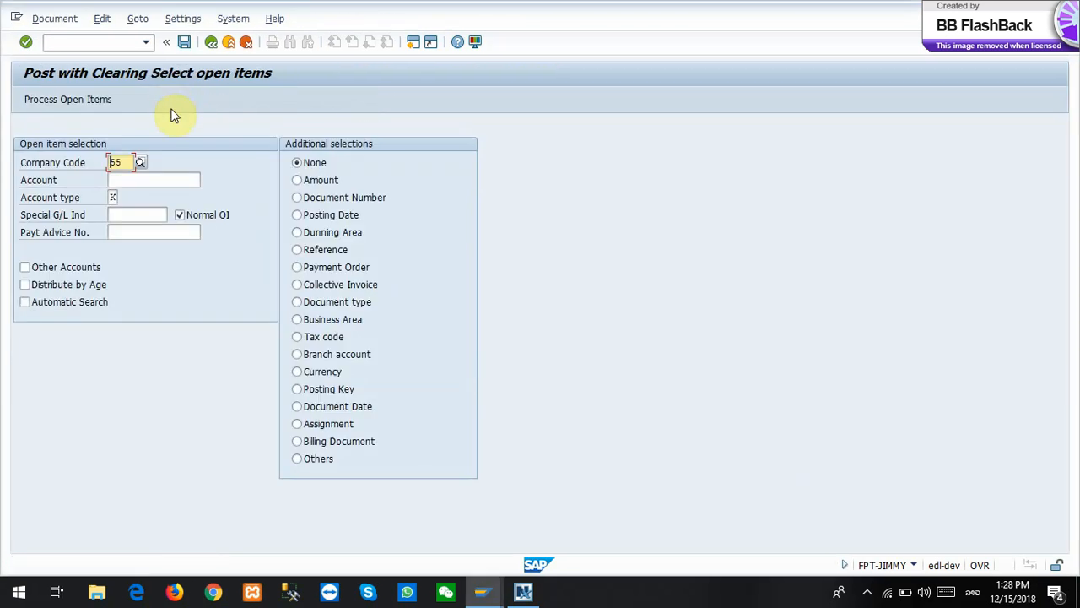
pyautogui.click(113, 195)
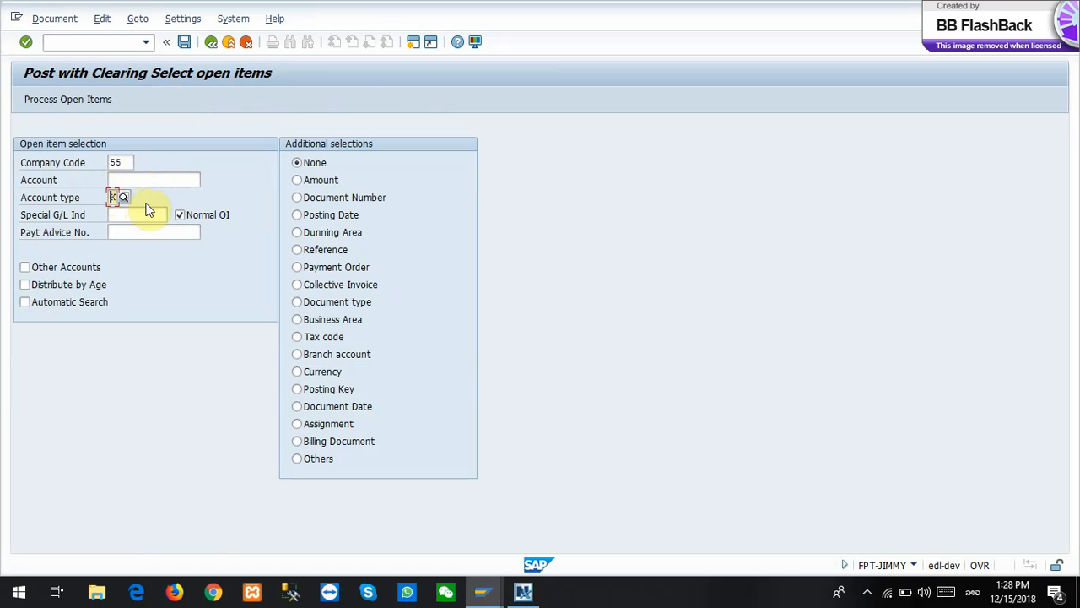
pyautogui.click(111, 196)
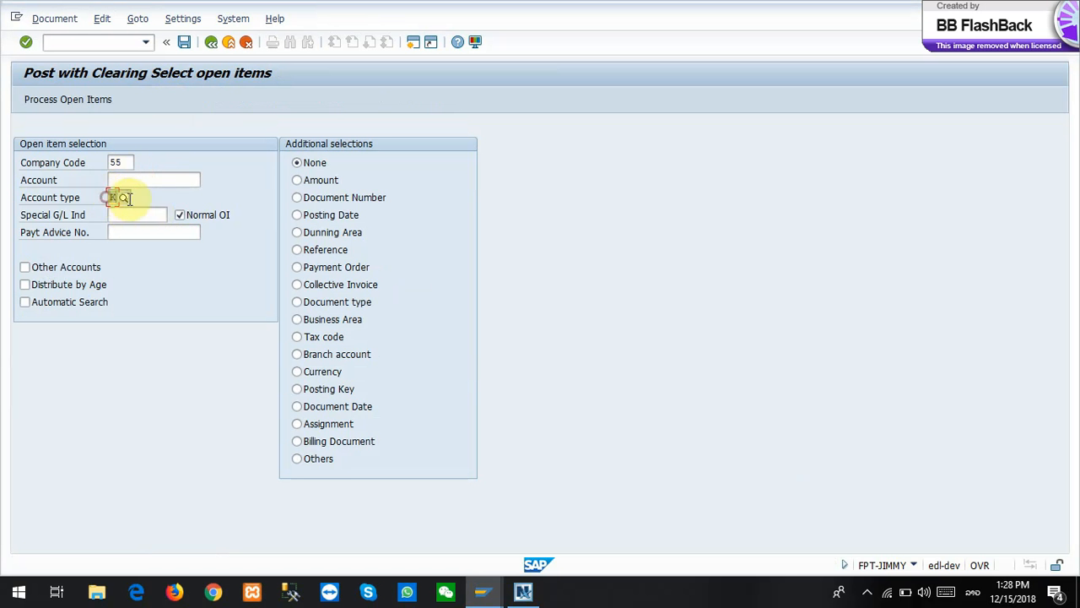
pyautogui.write('D')
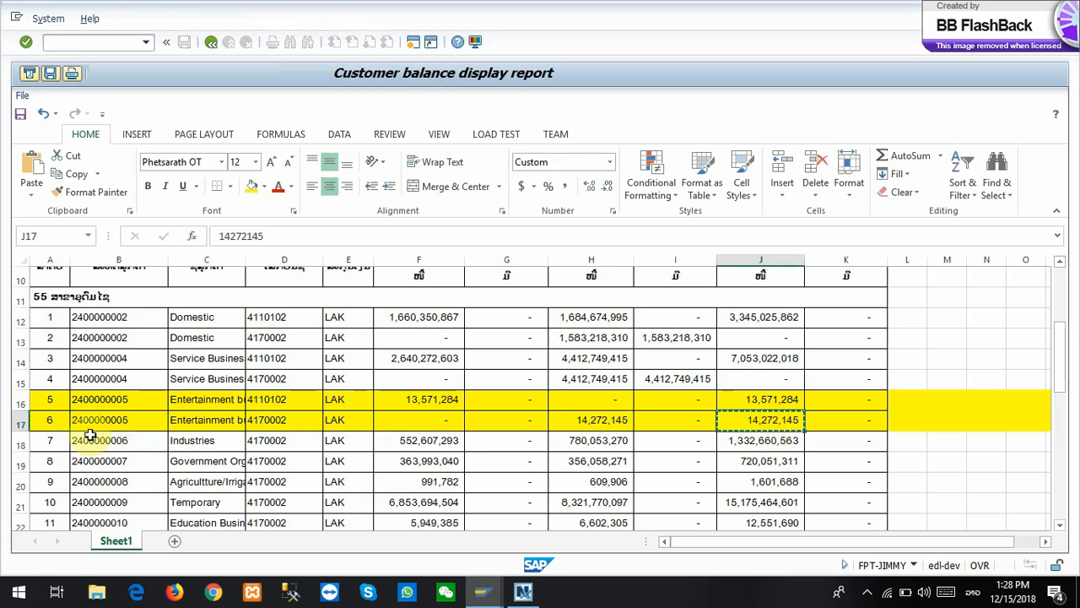
pyautogui.click(122, 424)
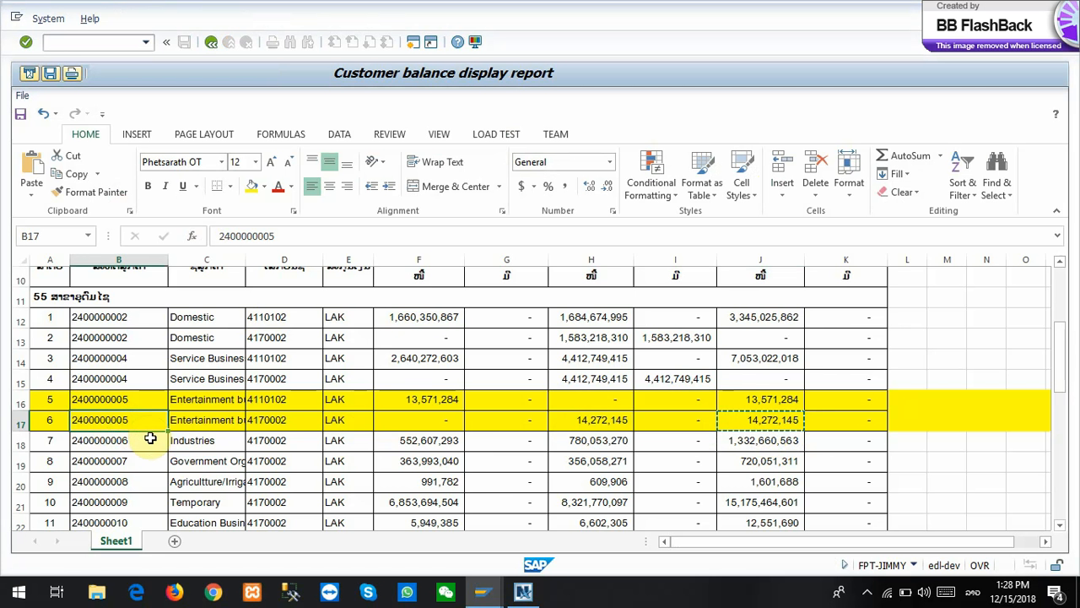
pyautogui.hotkey('ctrl', 'c')
pyautogui.hotkey('alt', 'Tab')
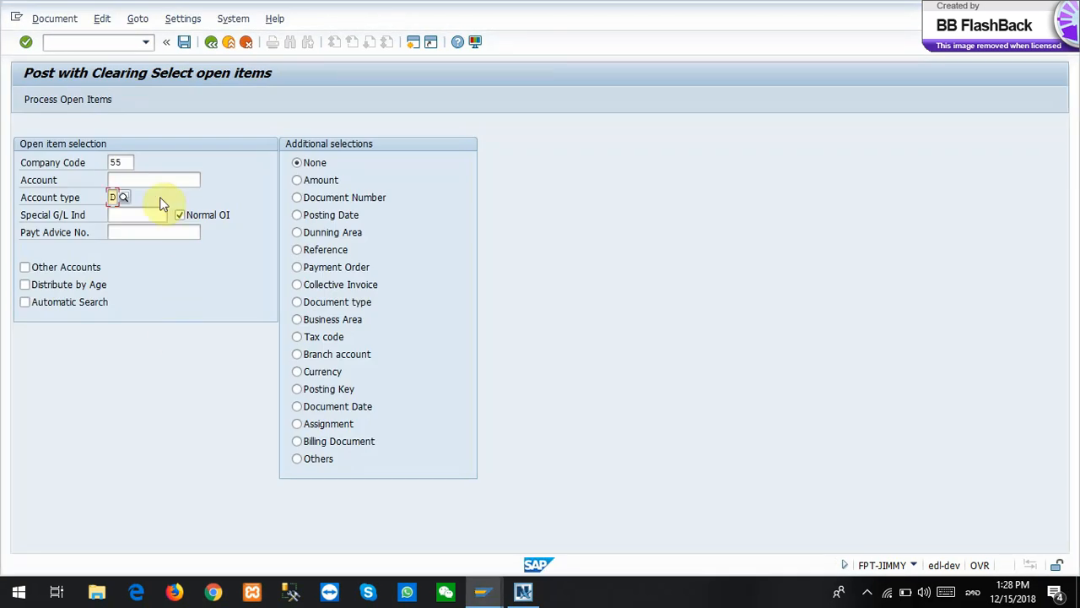
pyautogui.click(147, 179)
pyautogui.hotkey('ctrl', 'v')
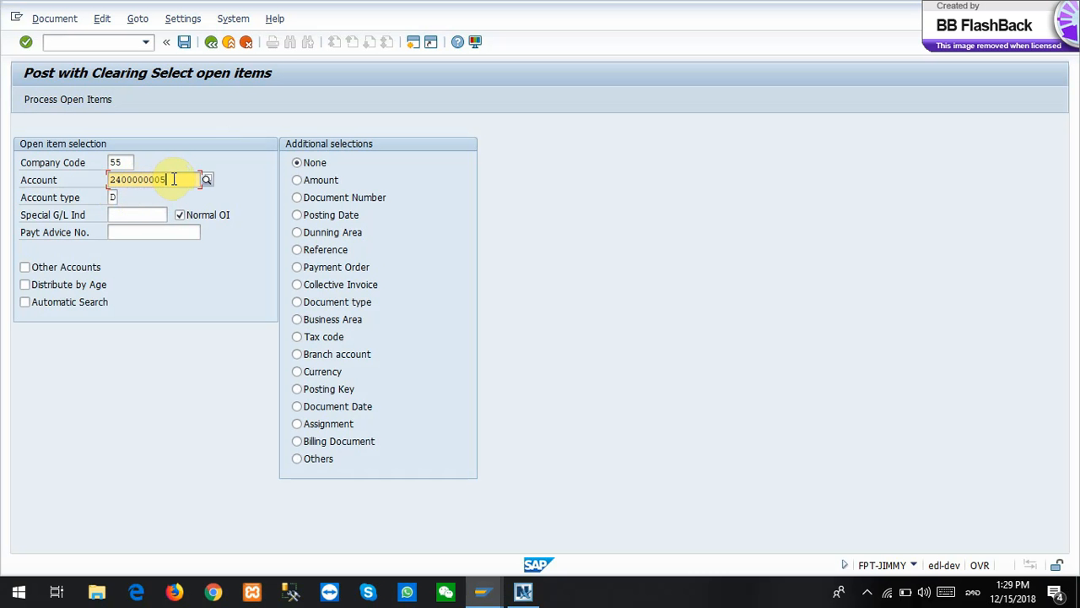
pyautogui.click(89, 102)
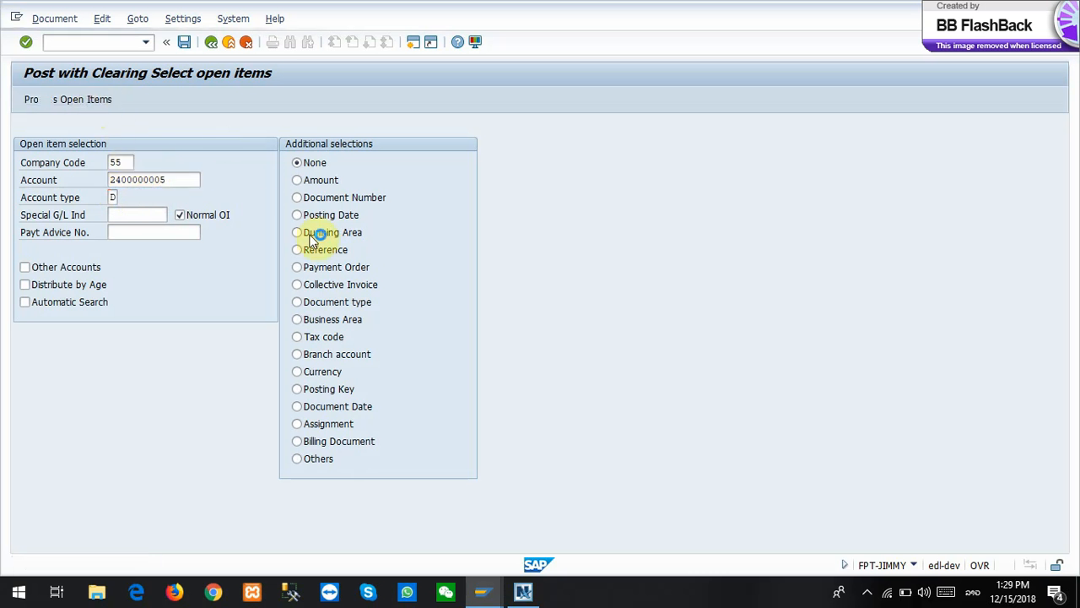
# Under residual items, deactivate the 30.09.2018 item of 13,571,284 and simulate the document
pyautogui.click(203, 135)
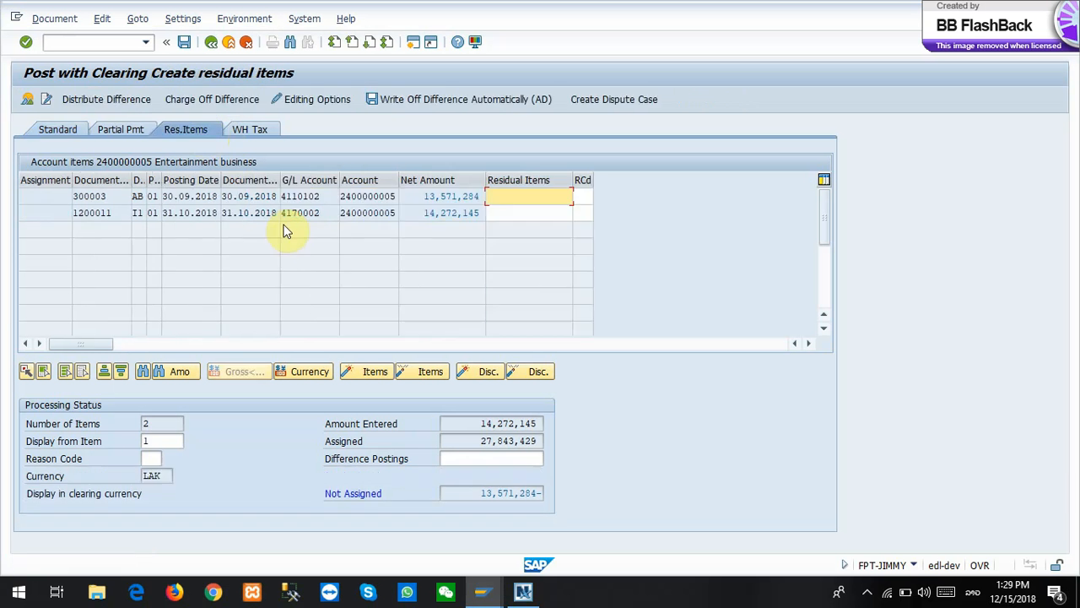
pyautogui.doubleClick(446, 196)
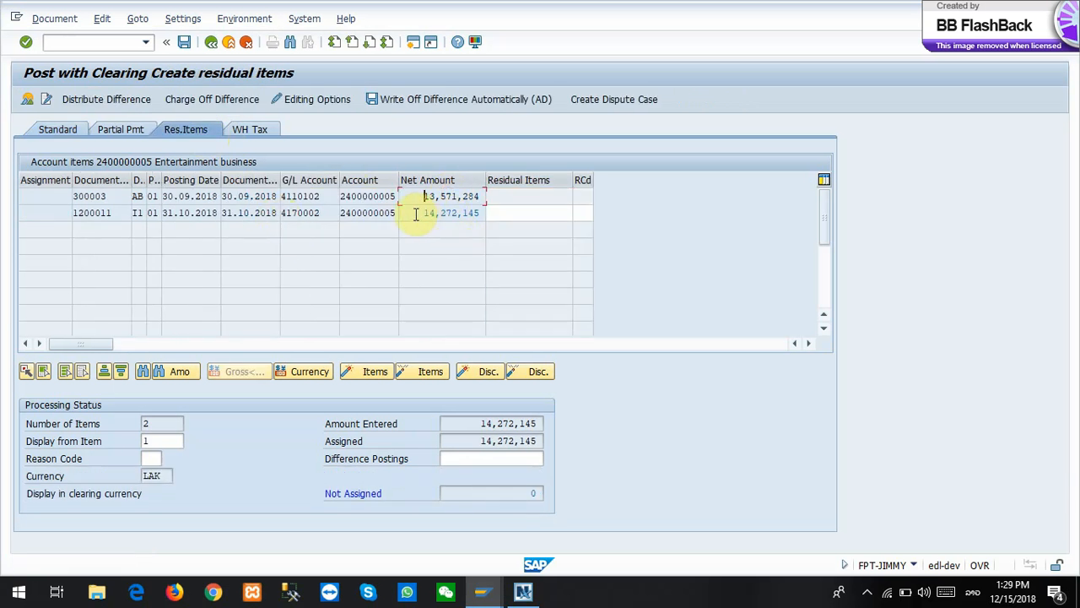
pyautogui.click(520, 215)
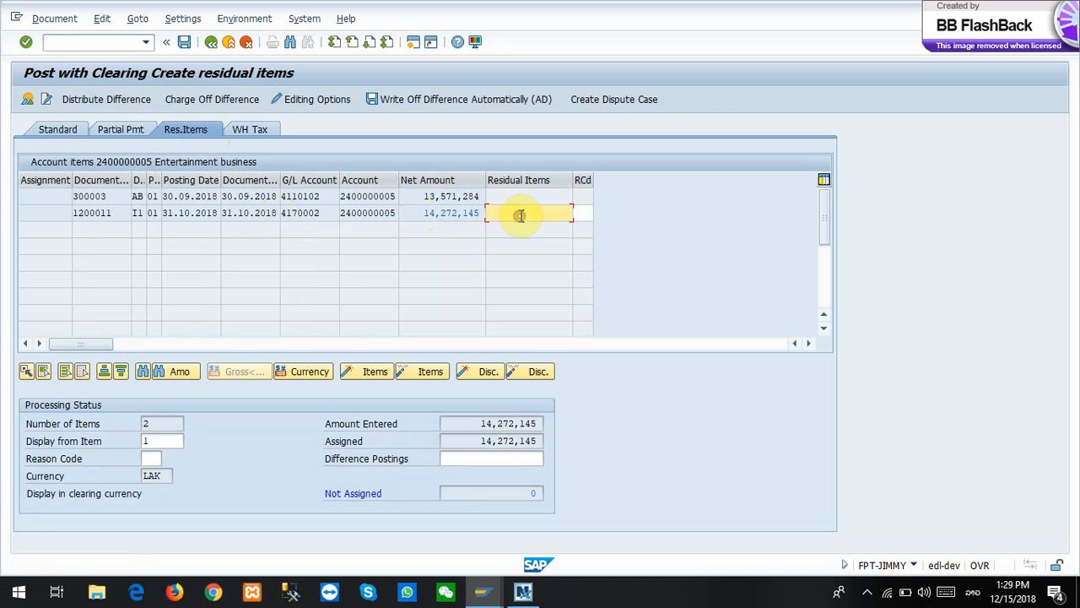
pyautogui.click(53, 19)
pyautogui.click(68, 57)
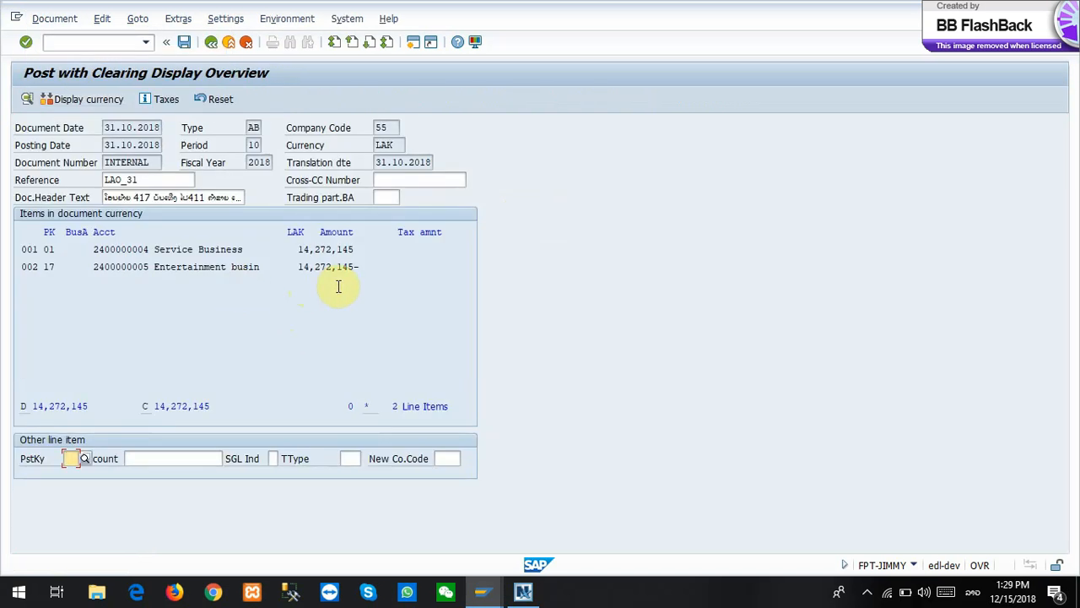
# Review the simulated Service Business and Entertainment business line items and post the document
pyautogui.moveTo(154, 266); pyautogui.dragTo(354, 248)
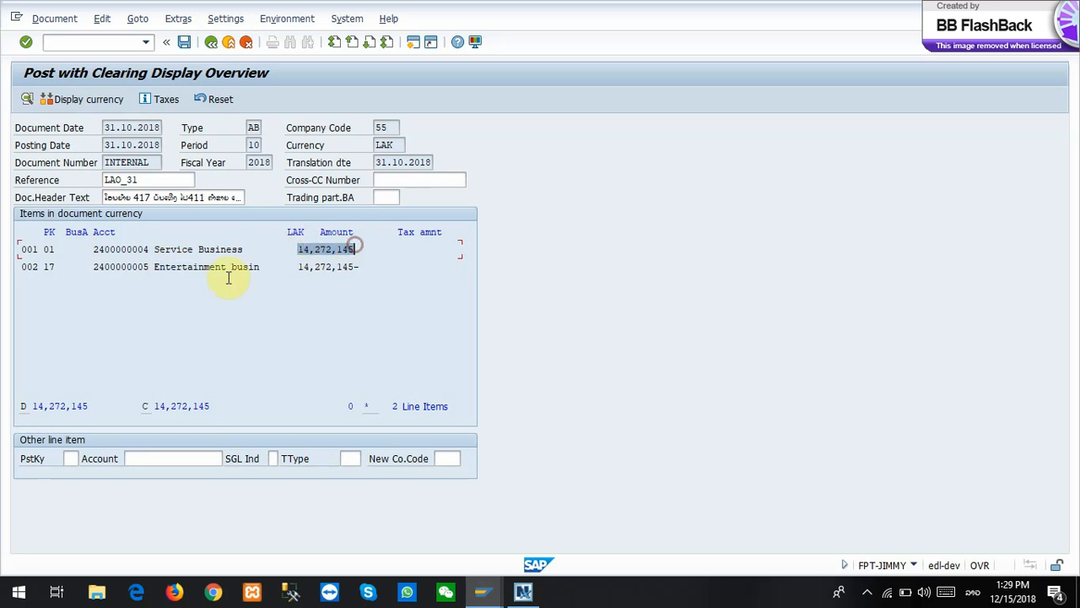
pyautogui.click(199, 268)
pyautogui.click(192, 248)
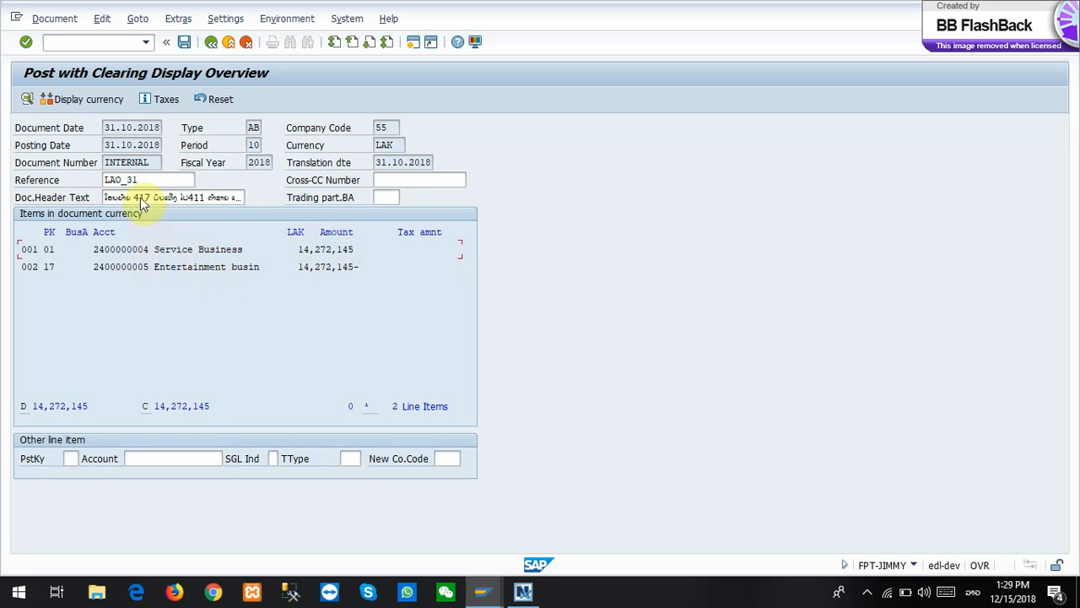
pyautogui.click(184, 44)
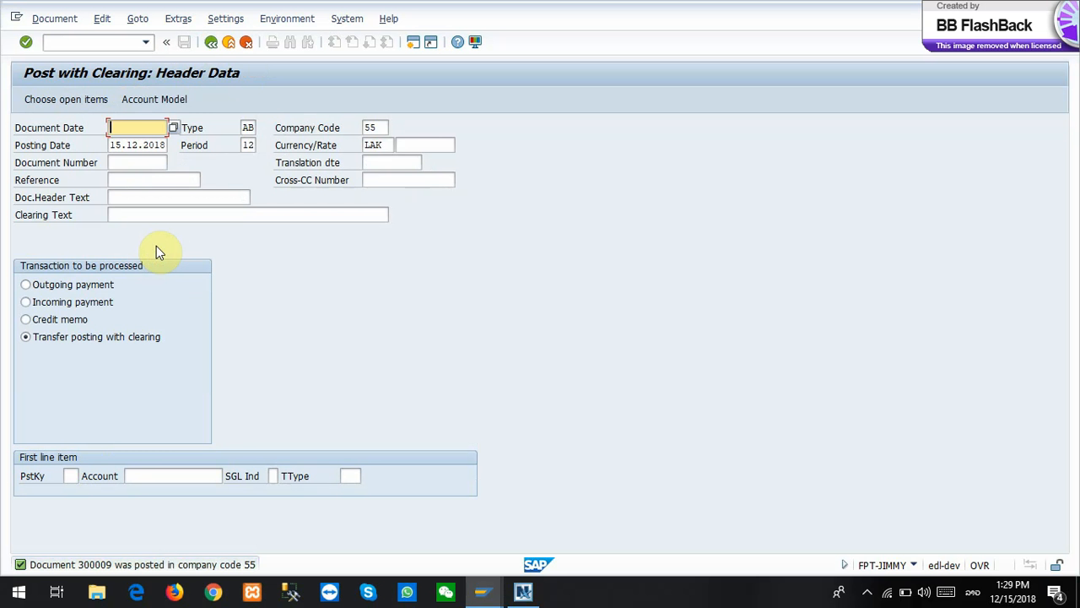
# Return to the customer balance report and enter the check formula =J17+F14+H14 in cell L14
pyautogui.hotkey('alt', 'Tab')
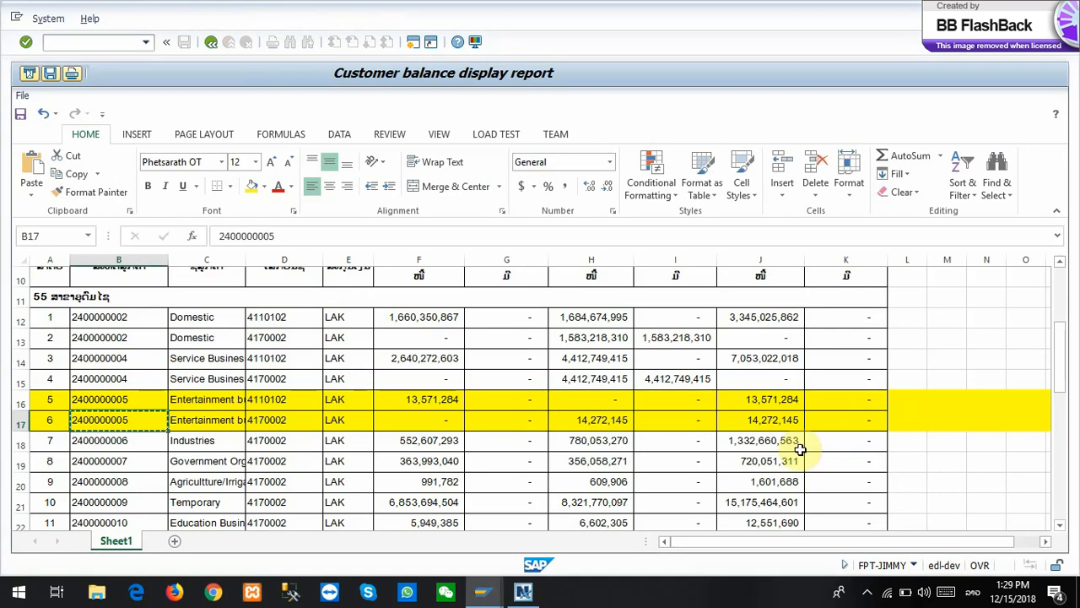
pyautogui.click(764, 420)
pyautogui.press('Left')
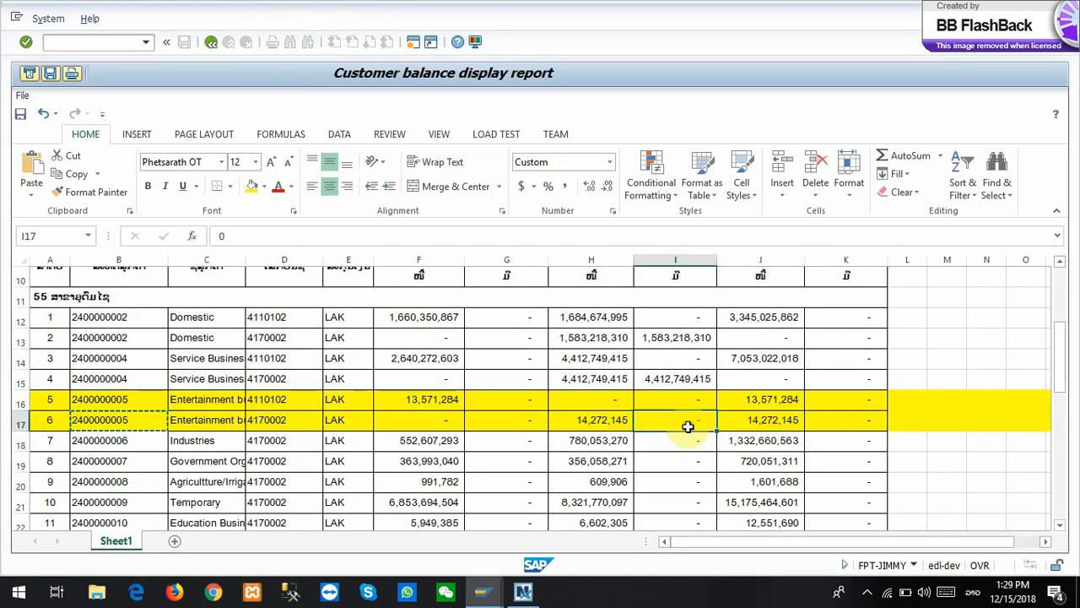
pyautogui.click(762, 419)
pyautogui.click(595, 361)
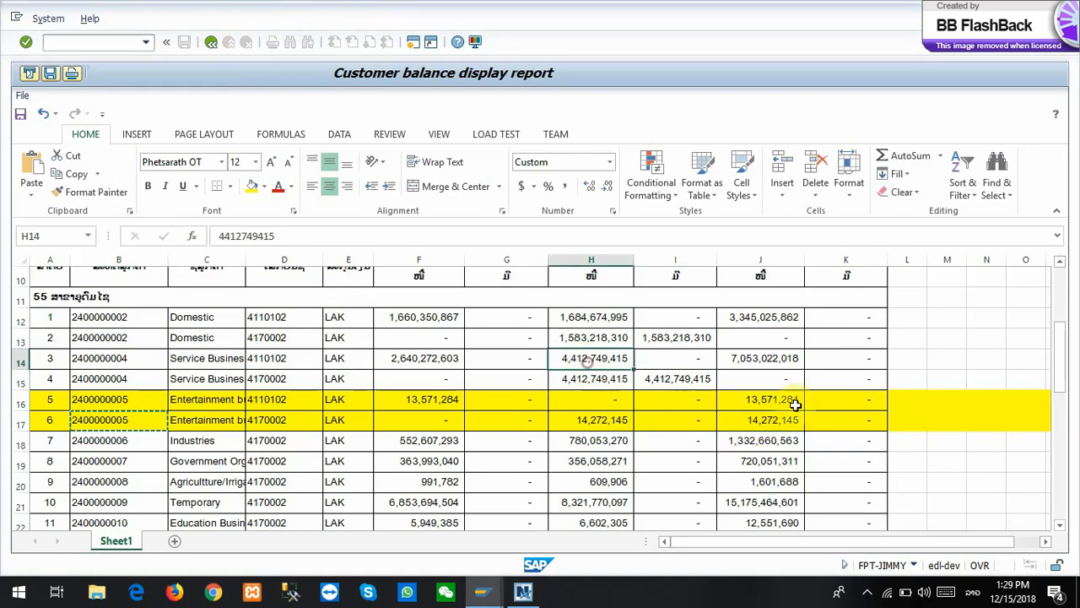
pyautogui.click(902, 356)
pyautogui.write('ໍ')
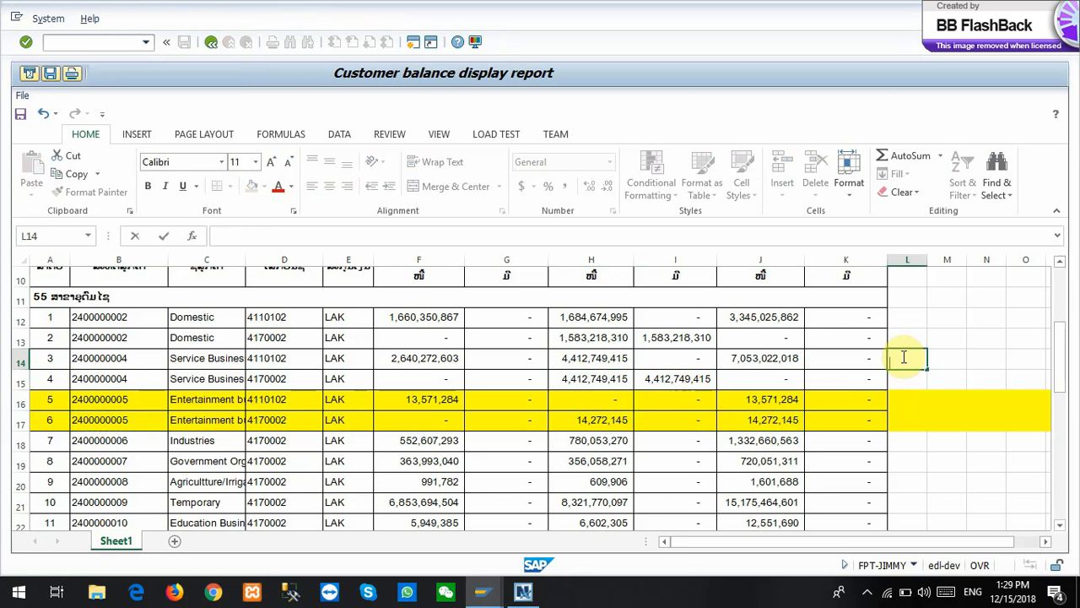
pyautogui.write('=')
pyautogui.click(769, 420)
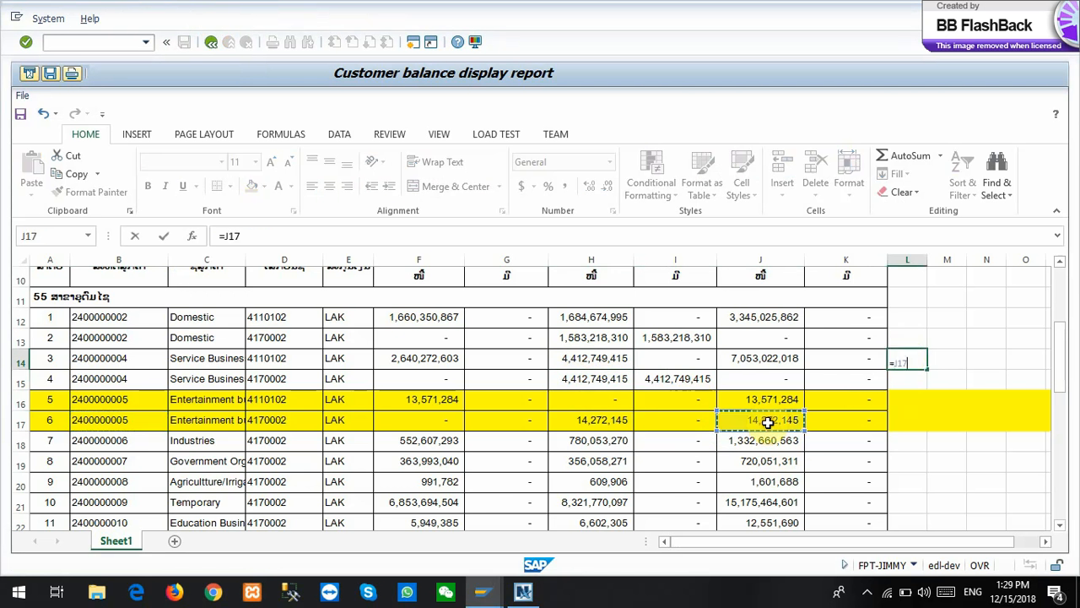
pyautogui.write('+')
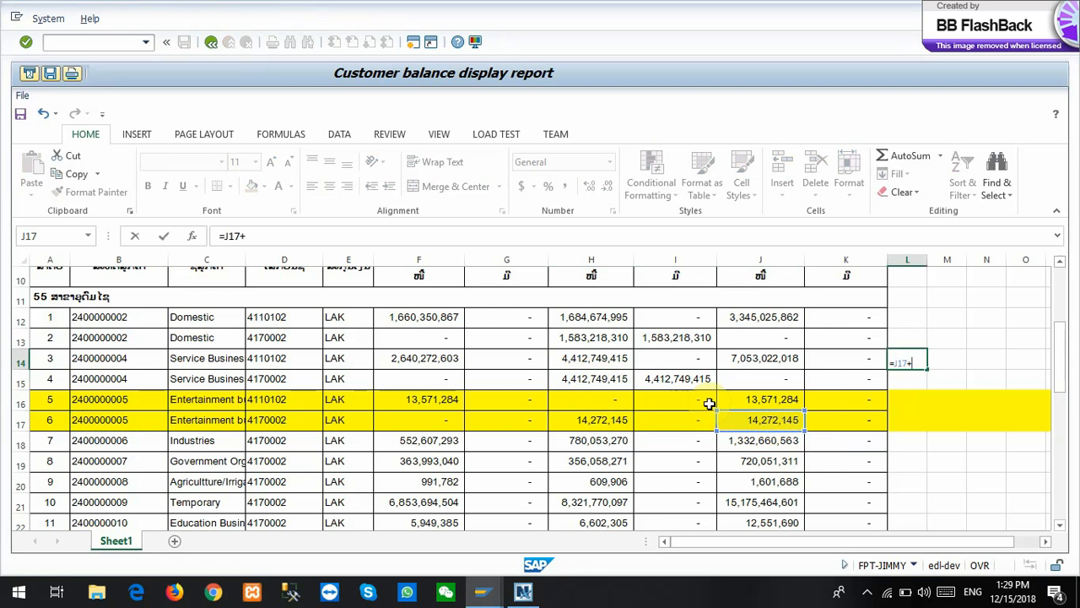
pyautogui.click(422, 358)
pyautogui.write('+')
pyautogui.click(588, 358)
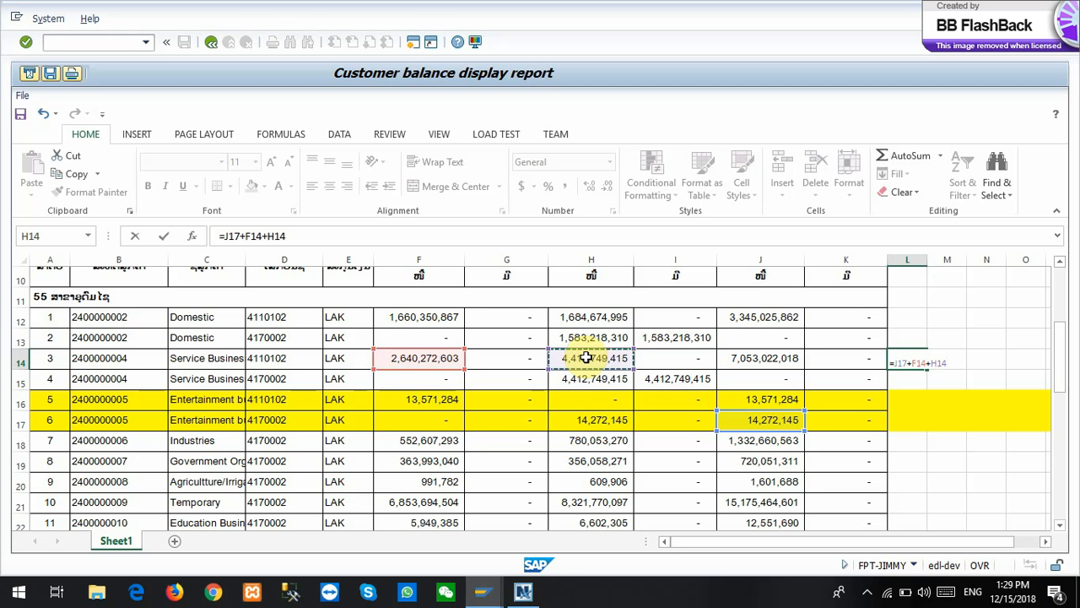
pyautogui.press('Return')
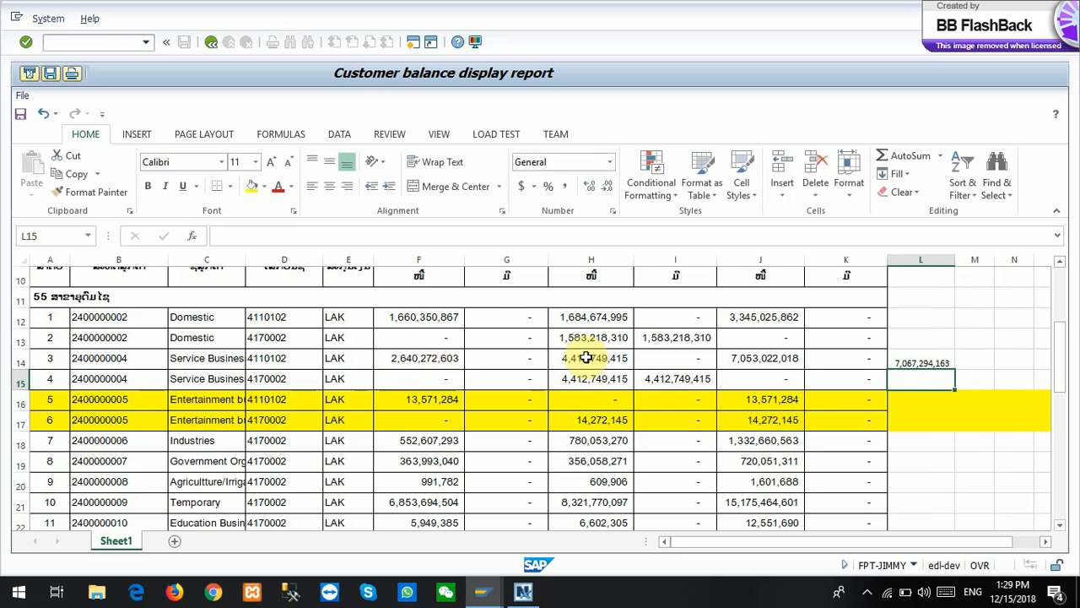
pyautogui.click(924, 362)
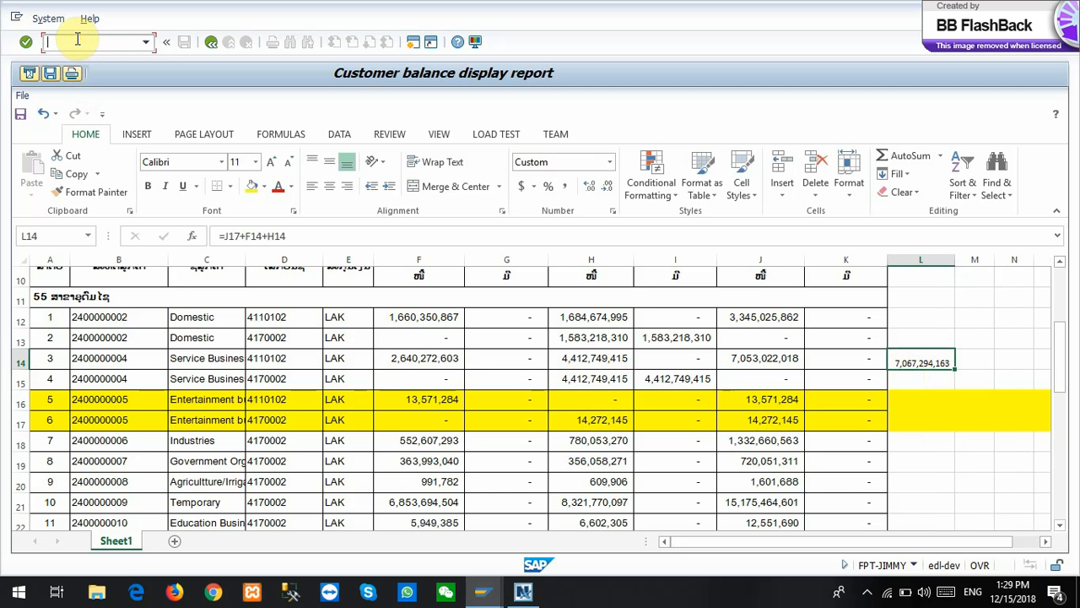
# Open transaction ZAR06 in a new session and run the report for company code 55, posting dates 31.10.2018 to 31.10.2018, with the LAOS option
pyautogui.write('/ozar06')
pyautogui.press('Return')
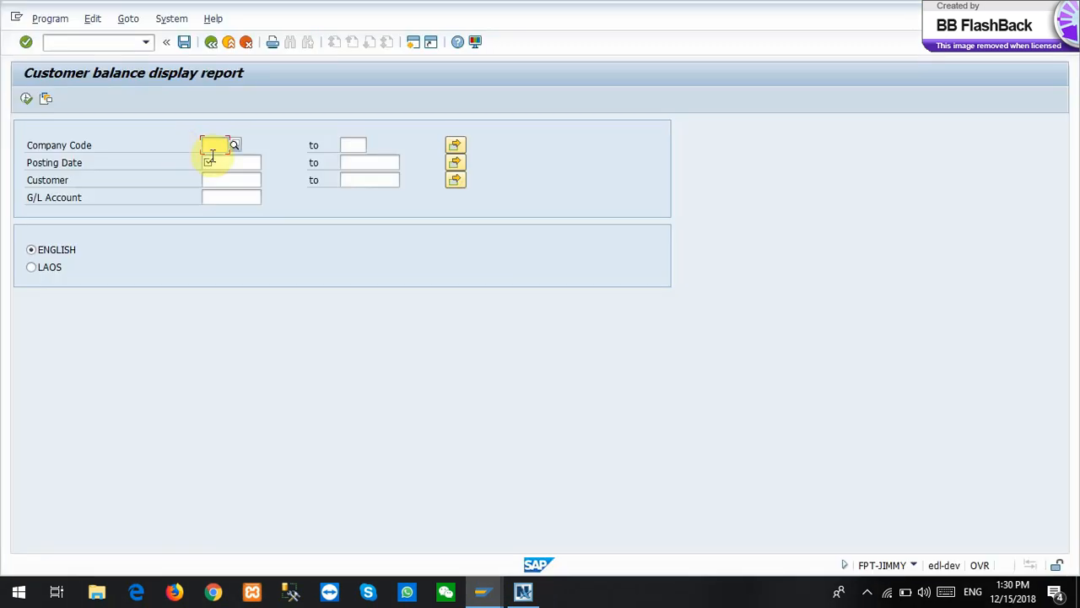
pyautogui.click(211, 154)
pyautogui.click(222, 159)
pyautogui.click(217, 162)
pyautogui.click(221, 173)
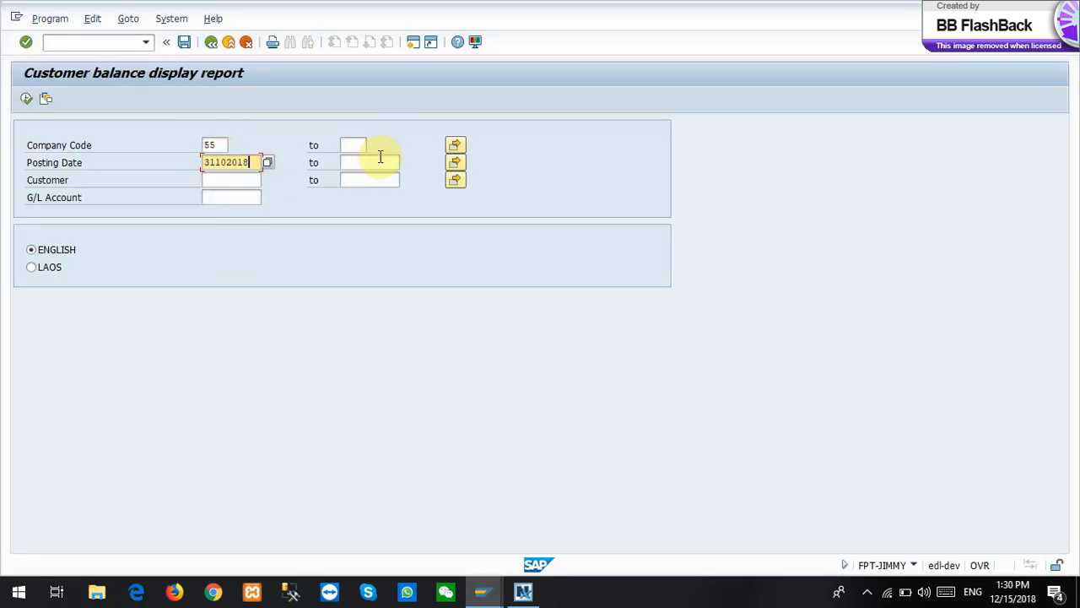
pyautogui.click(371, 161)
pyautogui.click(379, 175)
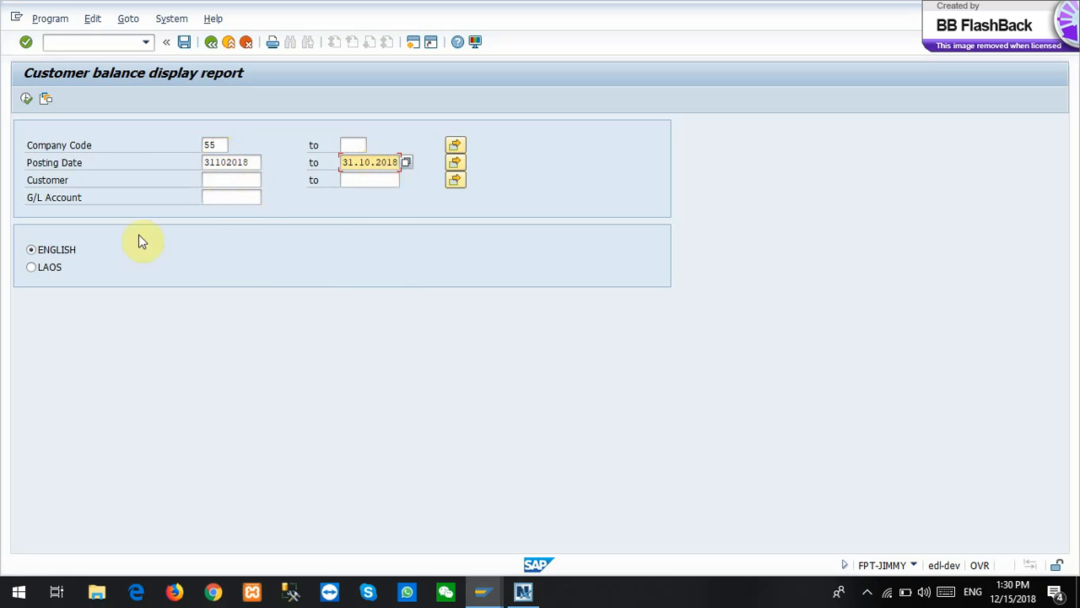
pyautogui.click(49, 266)
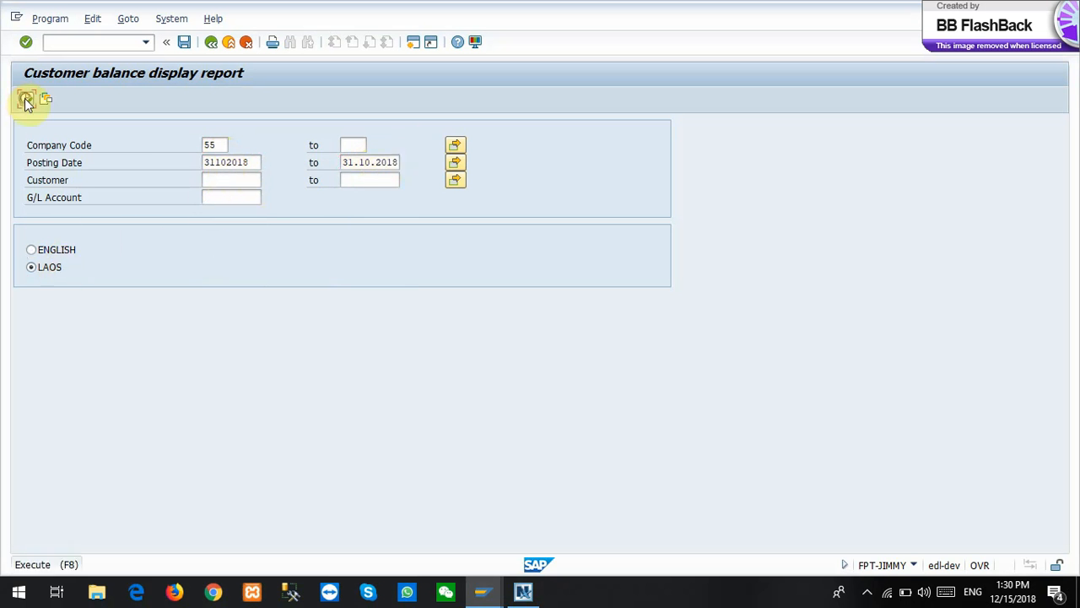
pyautogui.click(26, 99)
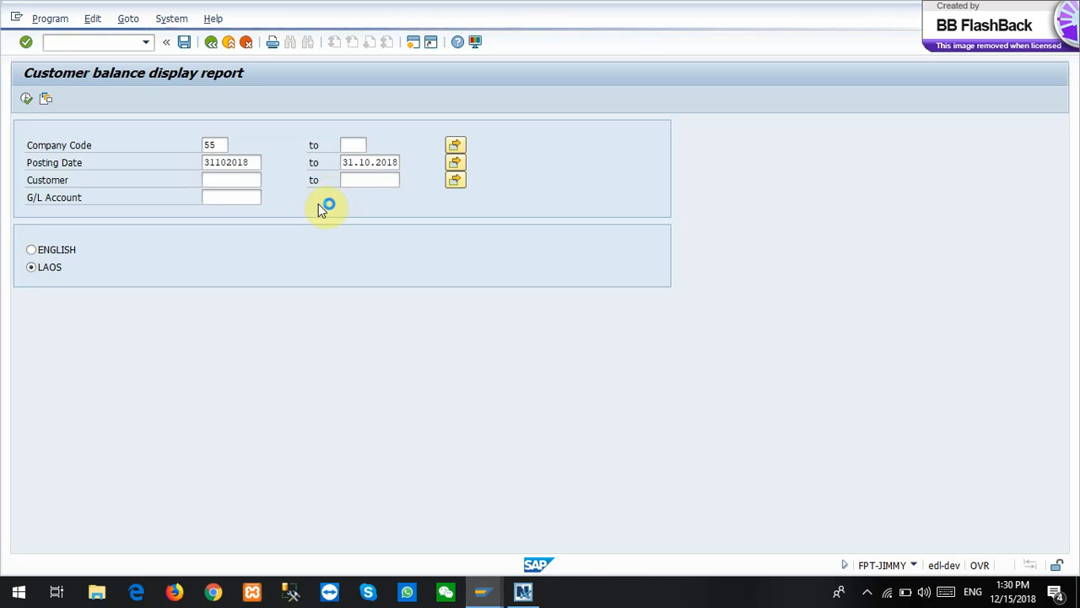
# Widen columns B and C of the new report to fit the customer numbers and customer names
pyautogui.scroll(-4, 321, 279)
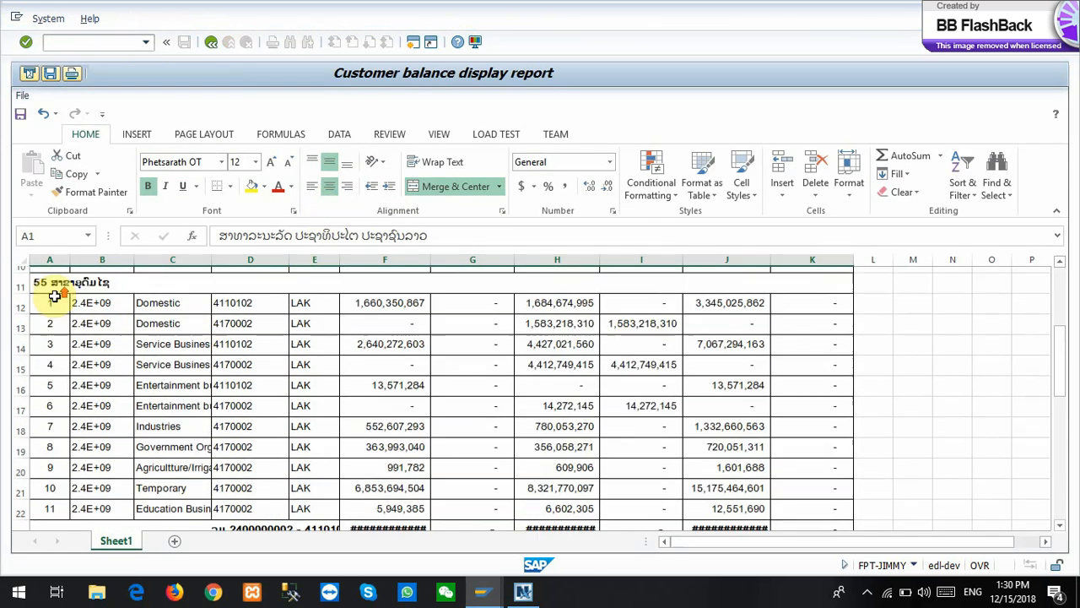
pyautogui.moveTo(134, 261); pyautogui.dragTo(162, 268)
pyautogui.moveTo(239, 256); pyautogui.dragTo(292, 263)
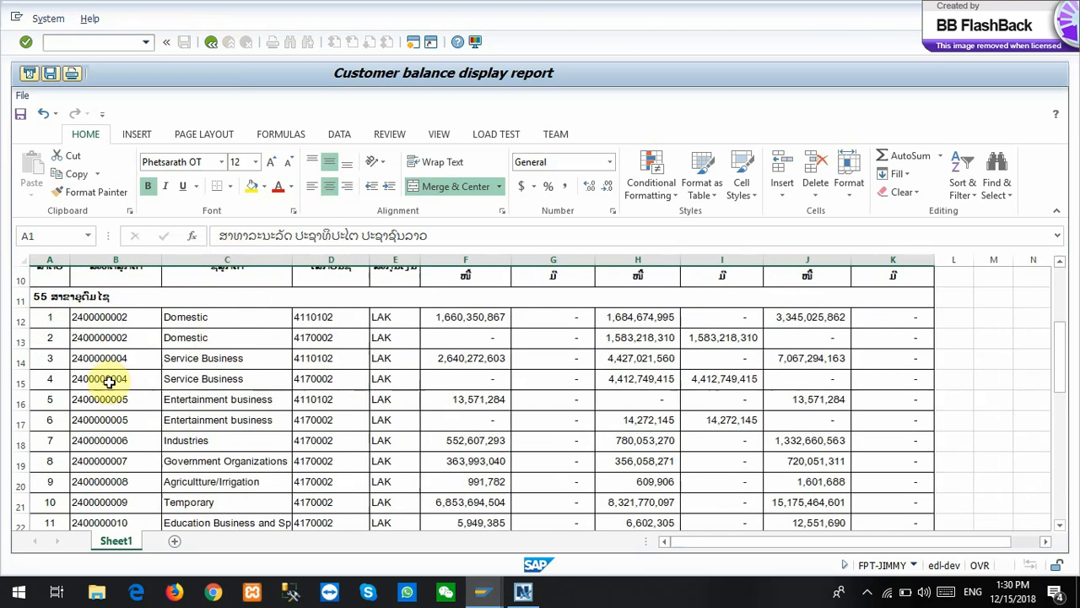
# Fill the Service Business and Entertainment business rows, 14 to 17, with yellow
pyautogui.moveTo(19, 400); pyautogui.dragTo(22, 461)
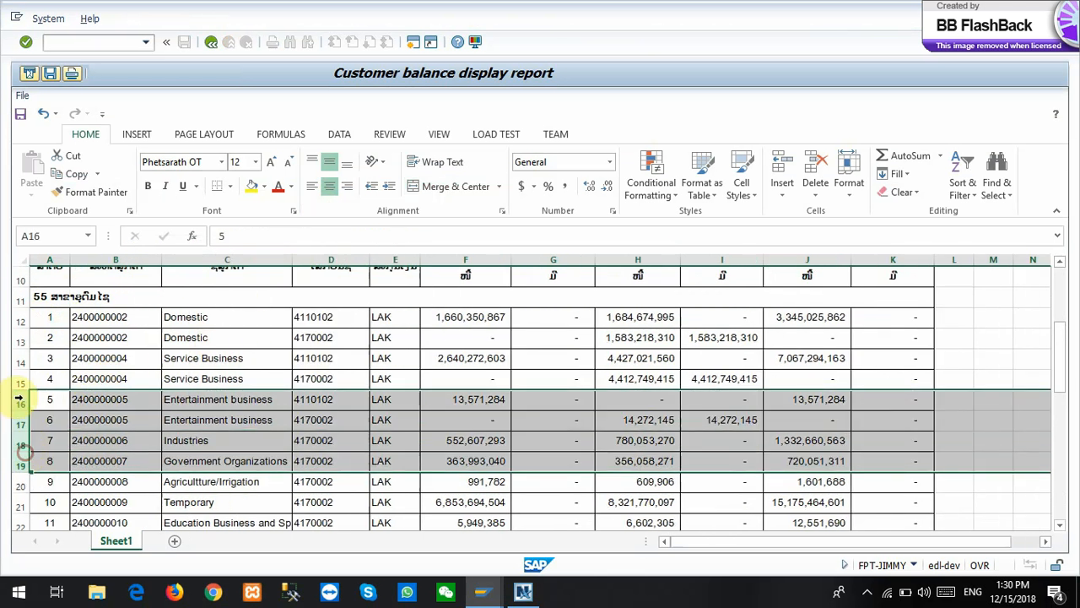
pyautogui.moveTo(22, 357); pyautogui.dragTo(23, 418)
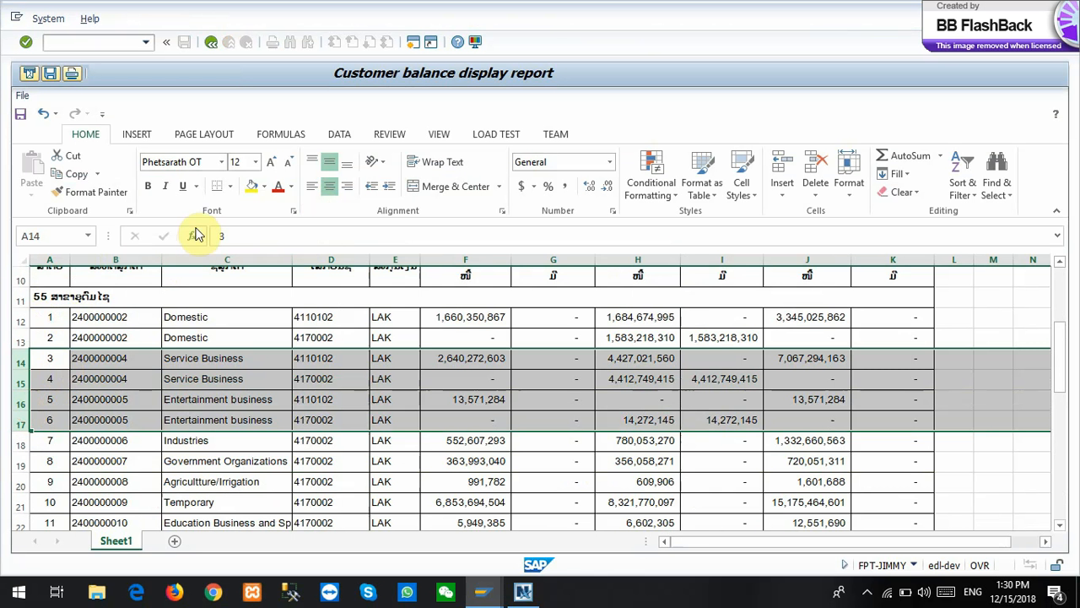
pyautogui.click(250, 187)
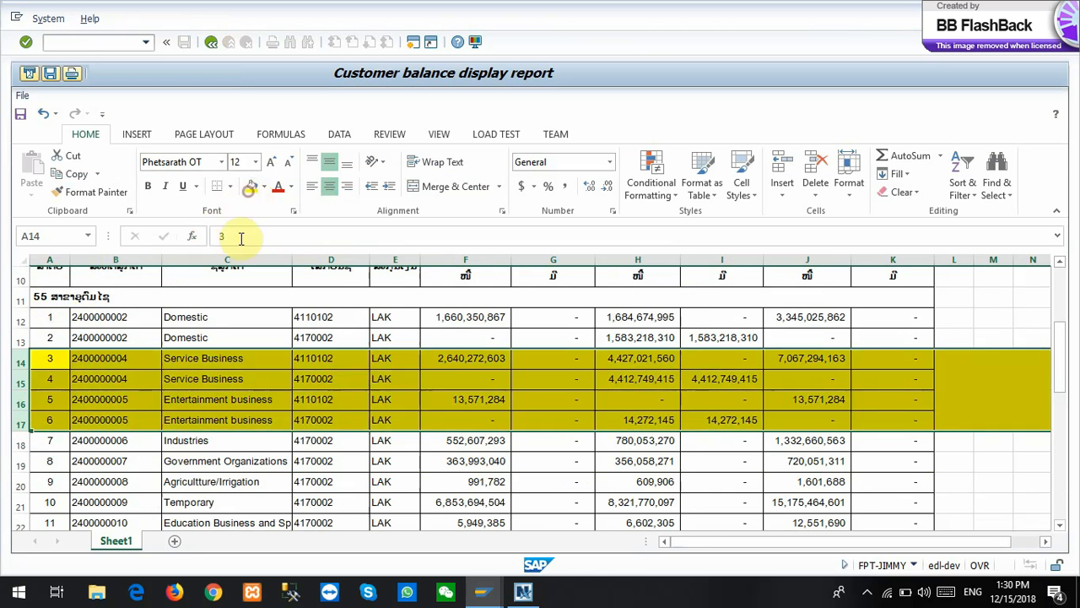
# Compare the new report's Service Business closing balance in J14 with the check total in L14 of the earlier report
pyautogui.click(822, 361)
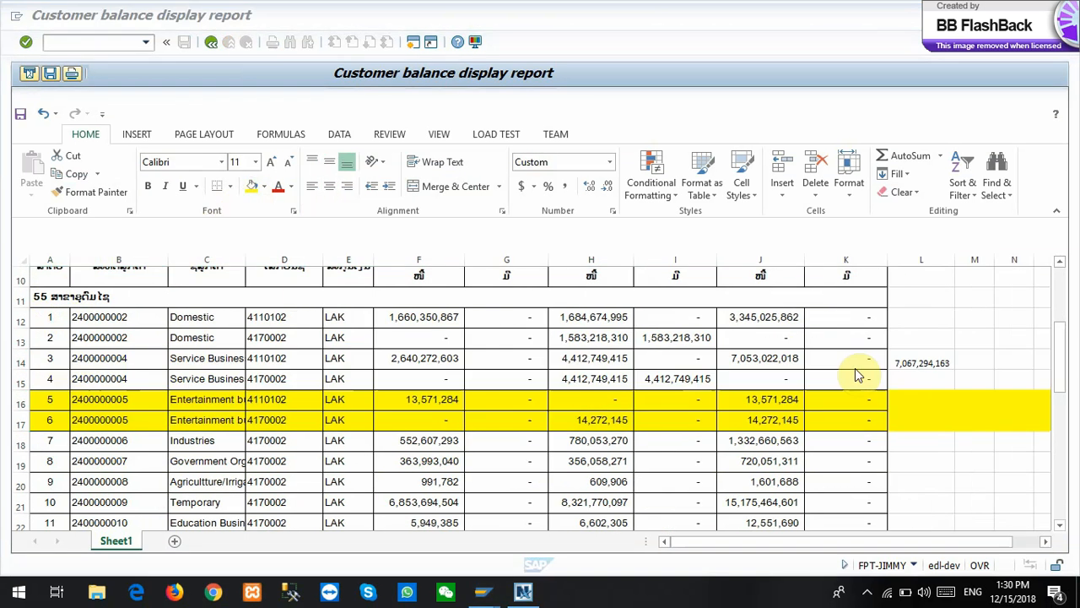
pyautogui.click(918, 362)
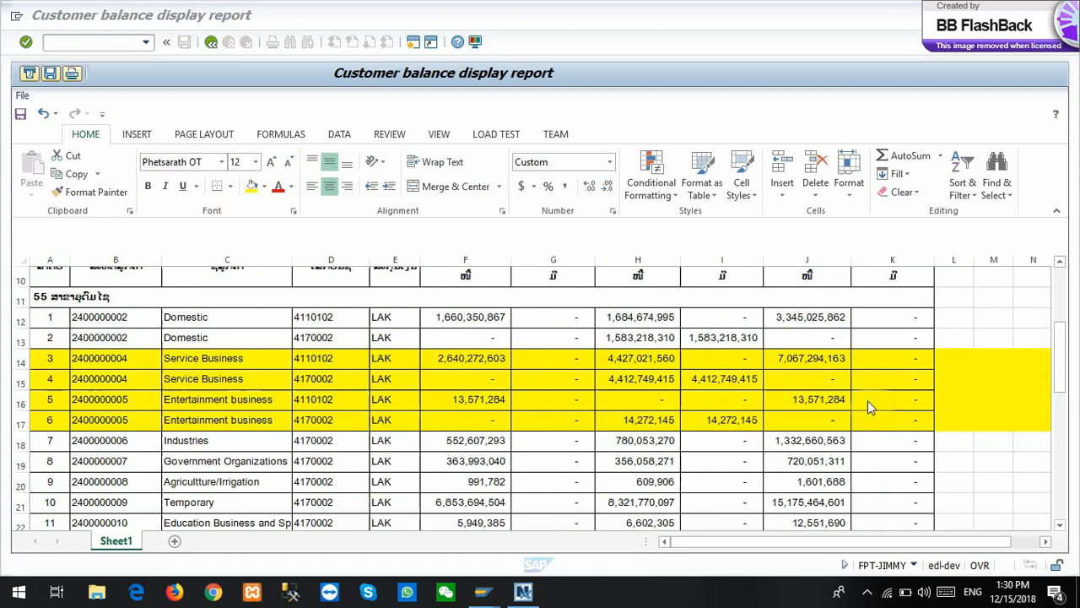
pyautogui.click(817, 358)
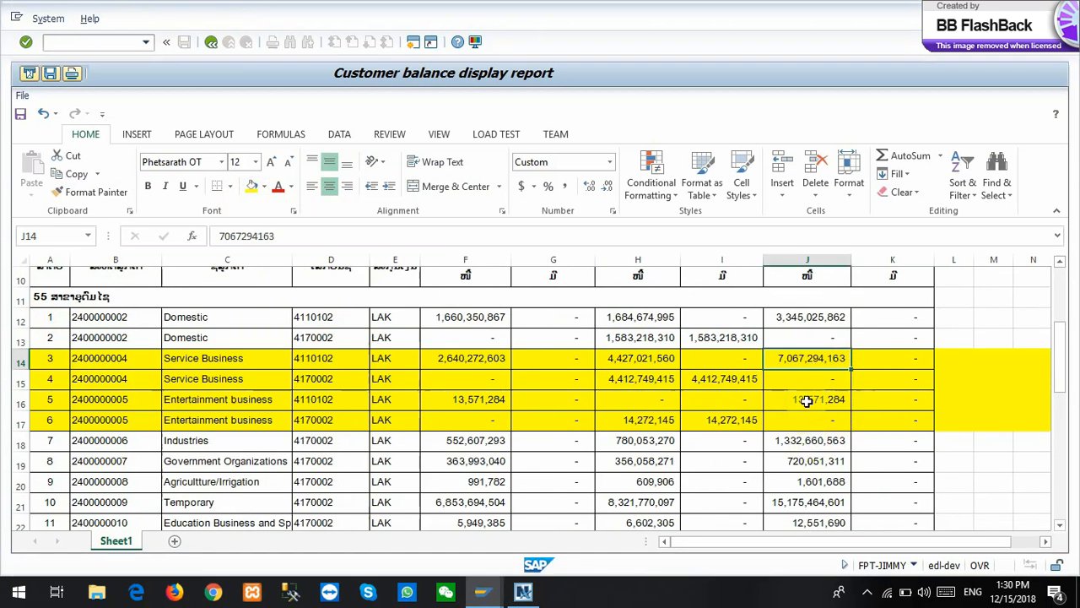
# Examine the closing balances of Service Business in J14 and Entertainment business in J16 and J17 against each other
pyautogui.click(810, 398)
pyautogui.click(814, 358)
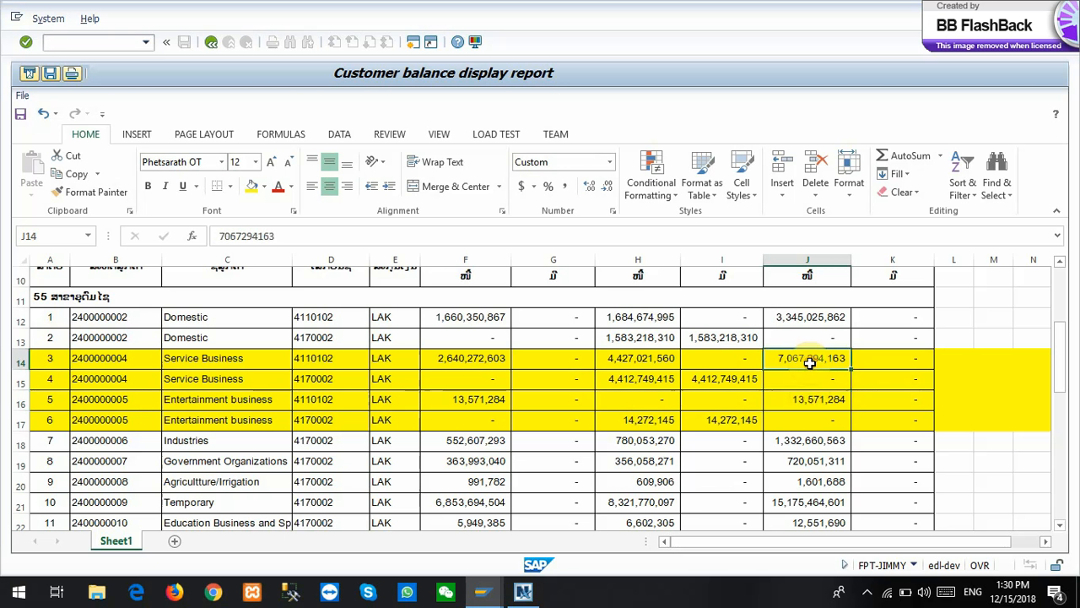
pyautogui.click(813, 414)
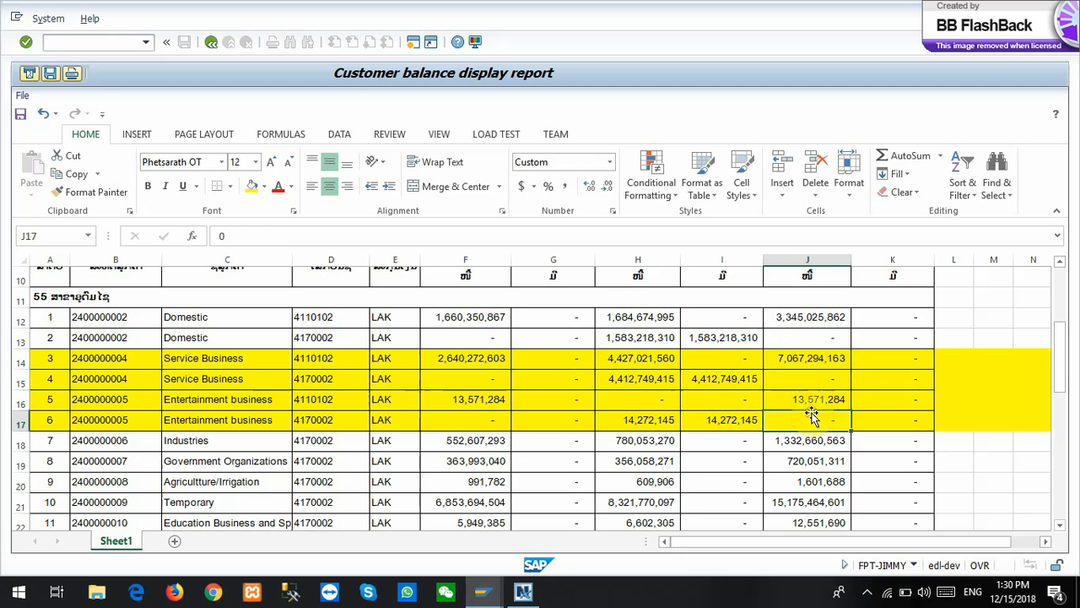
pyautogui.click(812, 402)
pyautogui.click(803, 357)
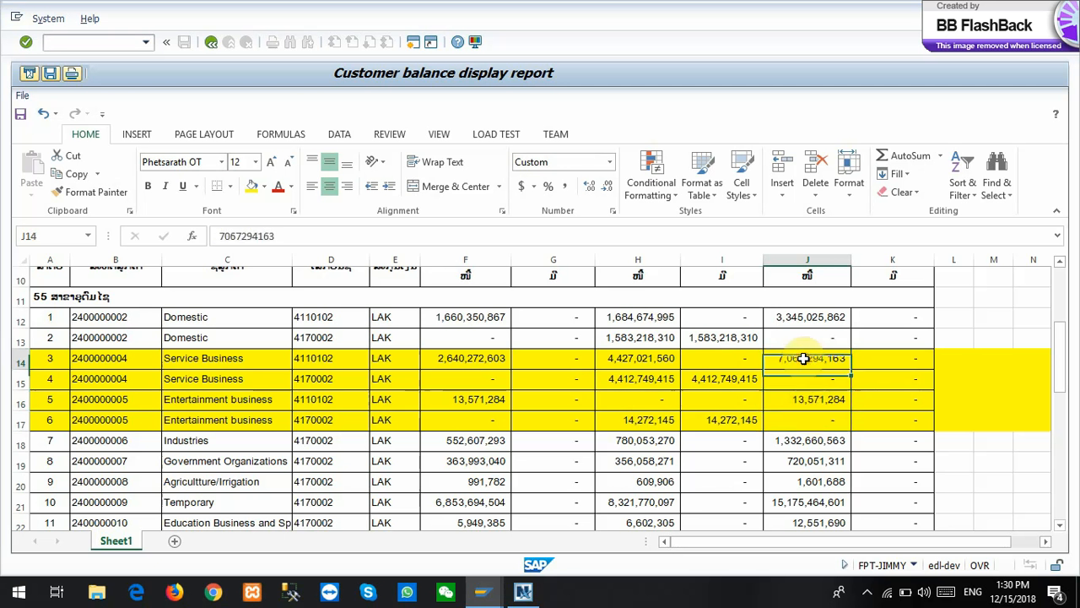
pyautogui.click(814, 401)
pyautogui.click(814, 359)
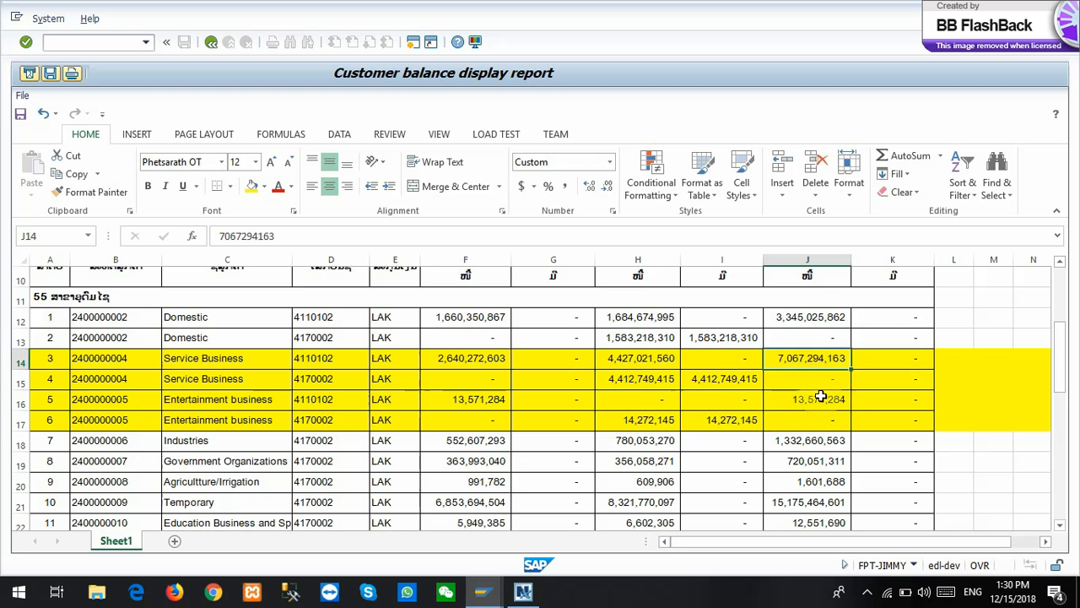
pyautogui.click(818, 398)
pyautogui.click(817, 358)
pyautogui.click(818, 398)
pyautogui.click(817, 358)
pyautogui.click(815, 400)
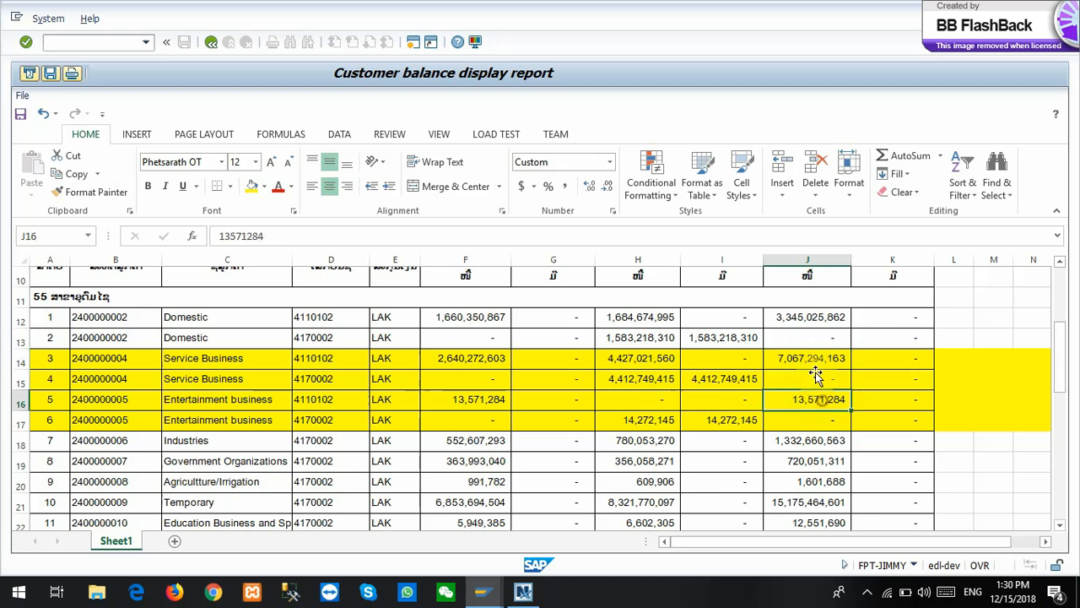
pyautogui.click(816, 359)
pyautogui.click(819, 399)
pyautogui.click(817, 359)
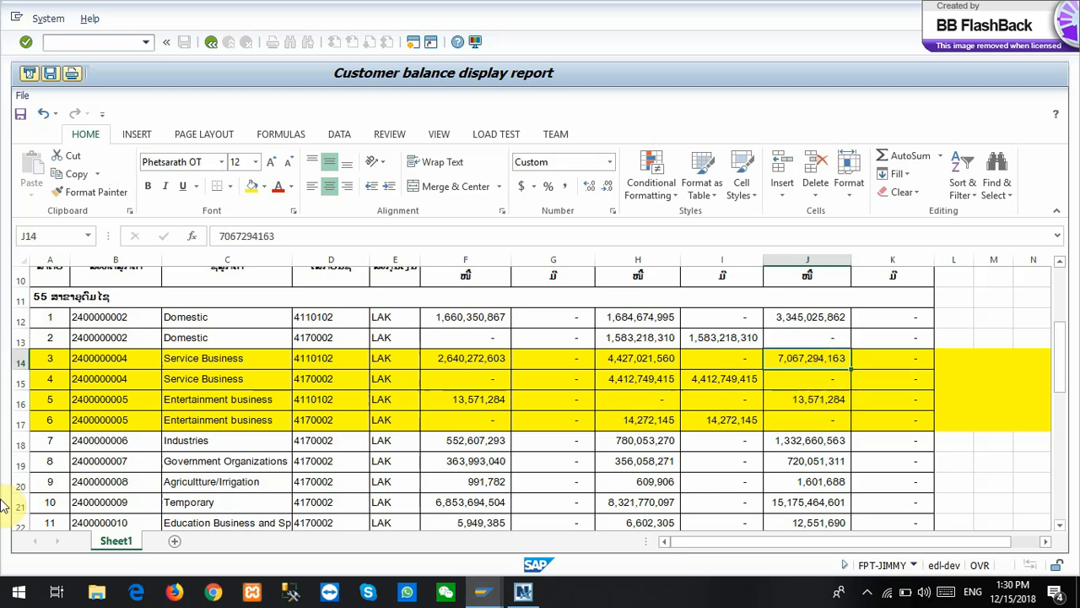
# Review the highlighted Service and Entertainment business rows together with the remaining customer rows down to Education Business in row 22
pyautogui.click(19, 402)
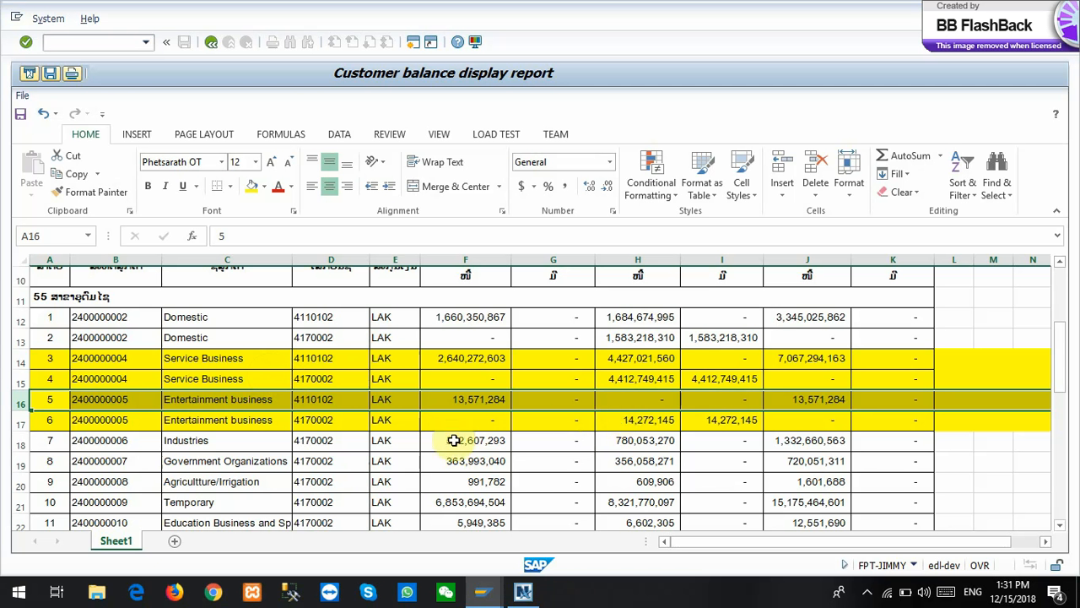
pyautogui.scroll(-1, 454, 439)
pyautogui.scroll(-3, 454, 438)
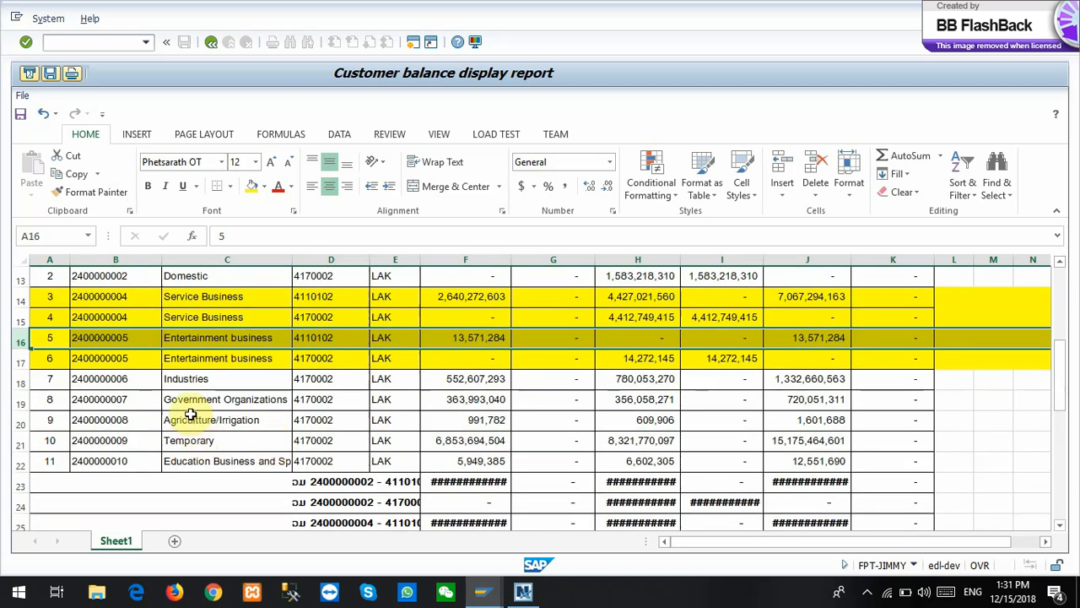
pyautogui.click(179, 461)
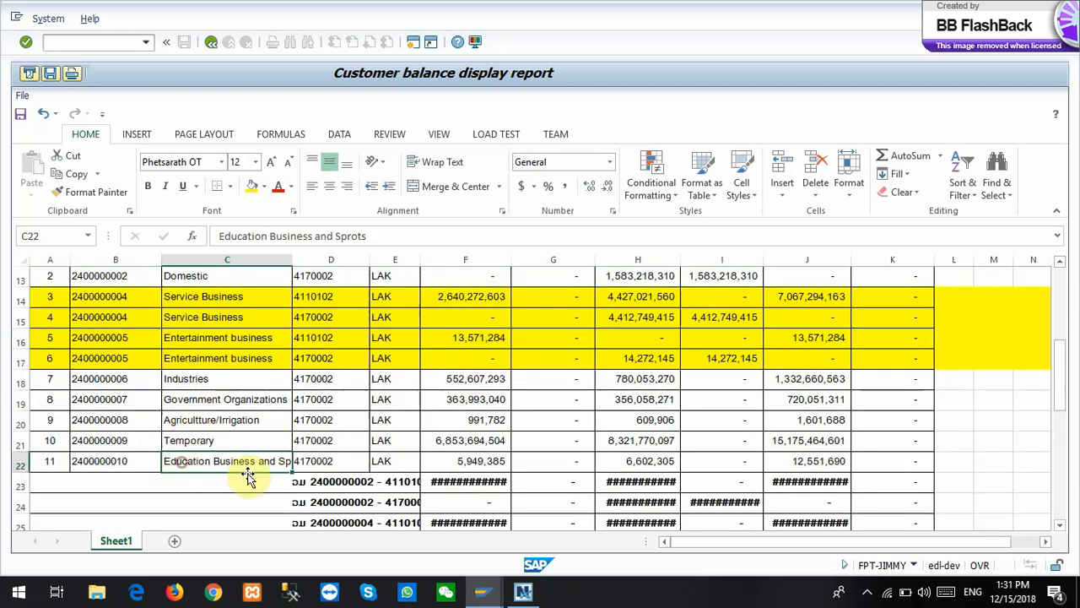
pyautogui.scroll(3, 270, 456)
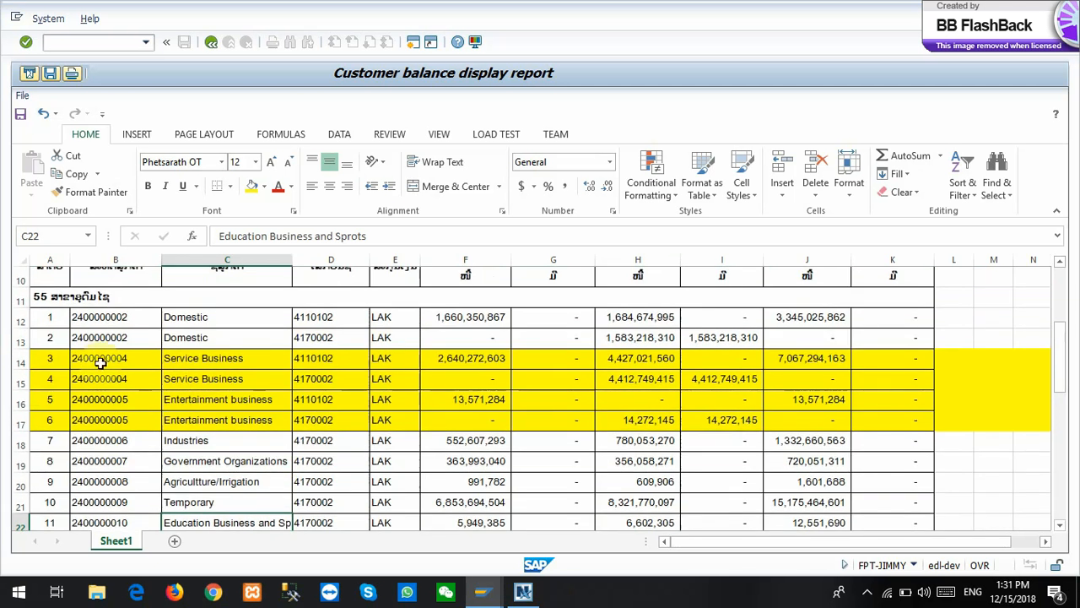
pyautogui.moveTo(17, 361); pyautogui.dragTo(15, 382)
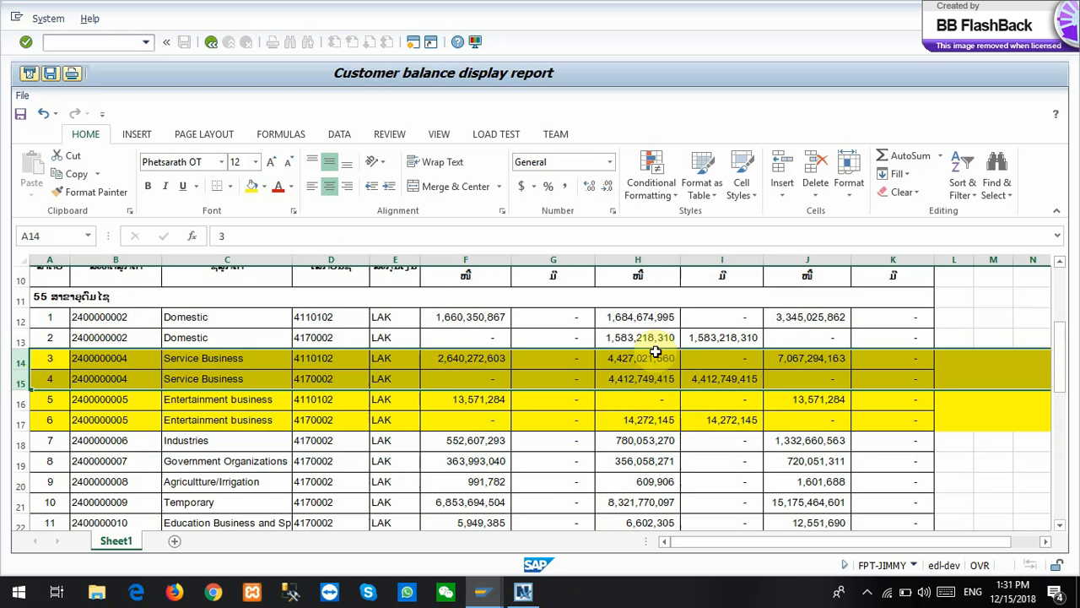
pyautogui.scroll(-1, 598, 437)
pyautogui.click(431, 460)
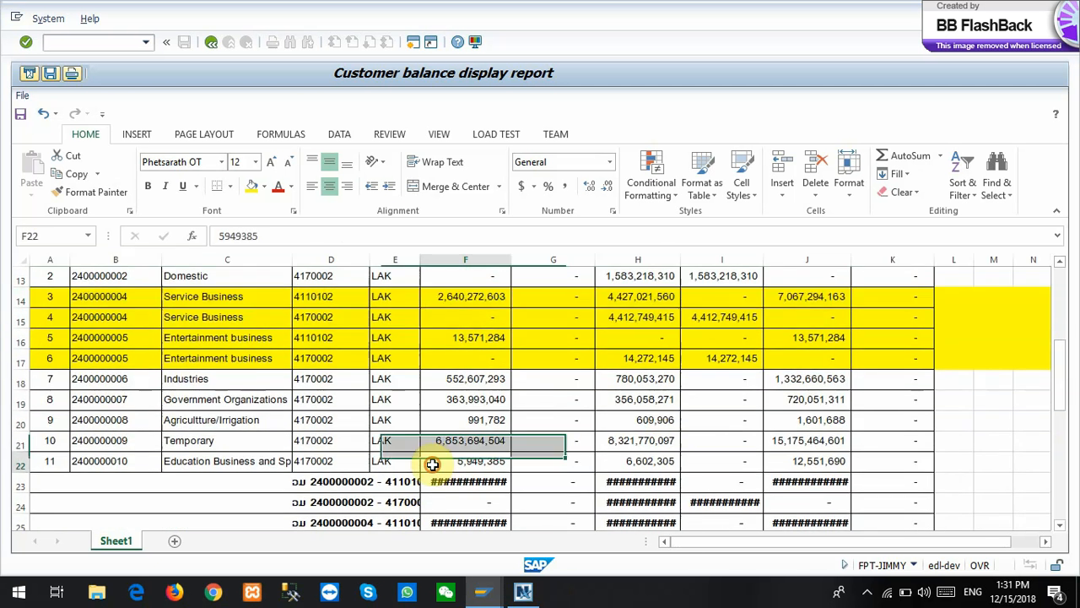
pyautogui.scroll(1, 821, 356)
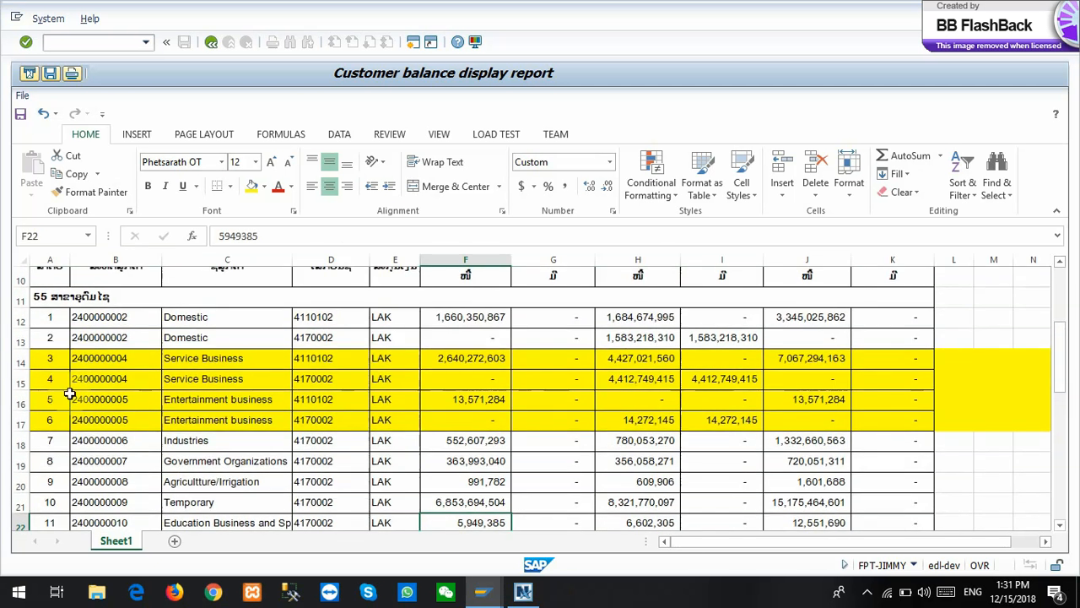
# Compare the closing balance of Entertainment business in J16 with that of Service Business in J14
pyautogui.click(17, 400)
pyautogui.moveTo(18, 400); pyautogui.dragTo(21, 415)
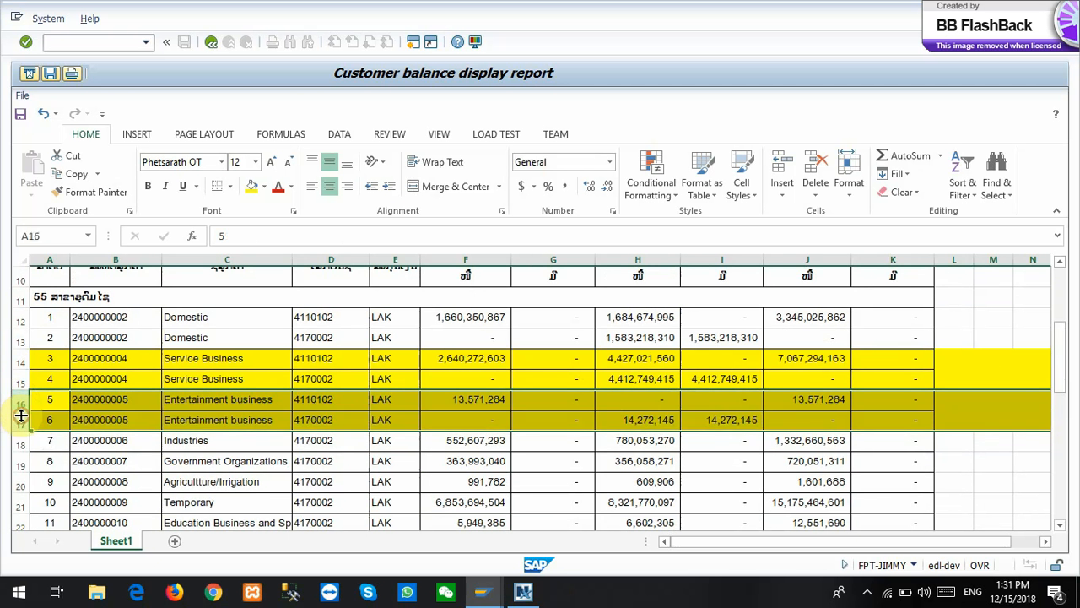
pyautogui.click(816, 400)
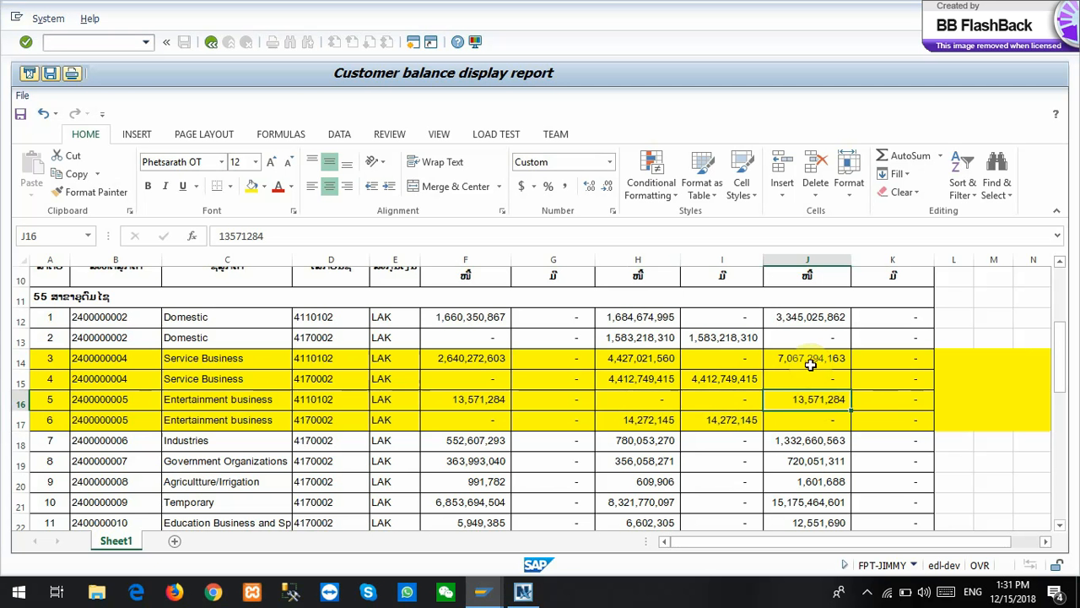
pyautogui.click(810, 364)
pyautogui.click(810, 404)
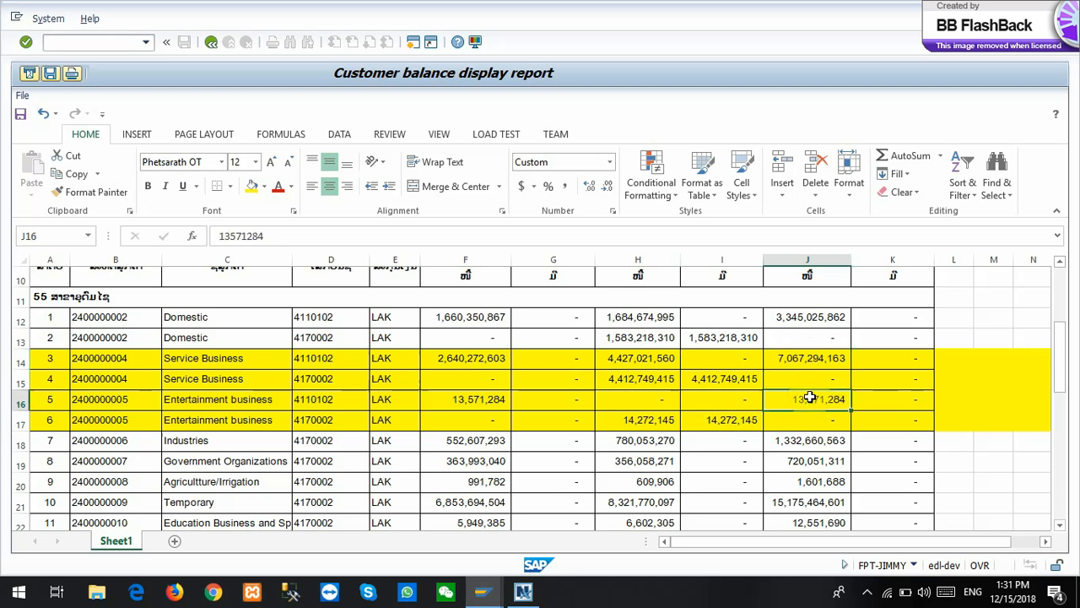
pyautogui.click(803, 360)
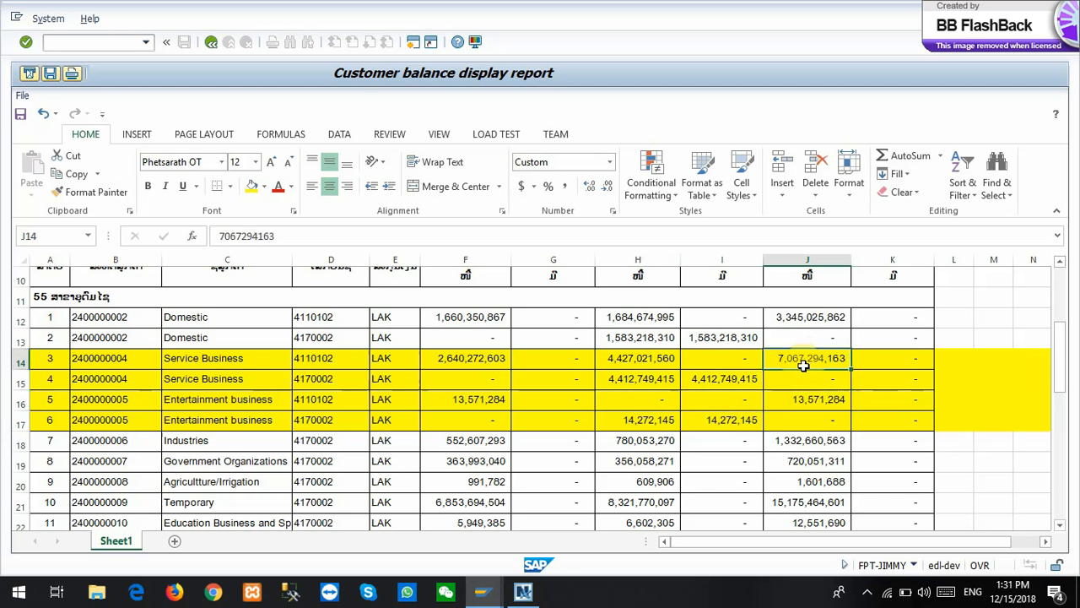
pyautogui.click(813, 404)
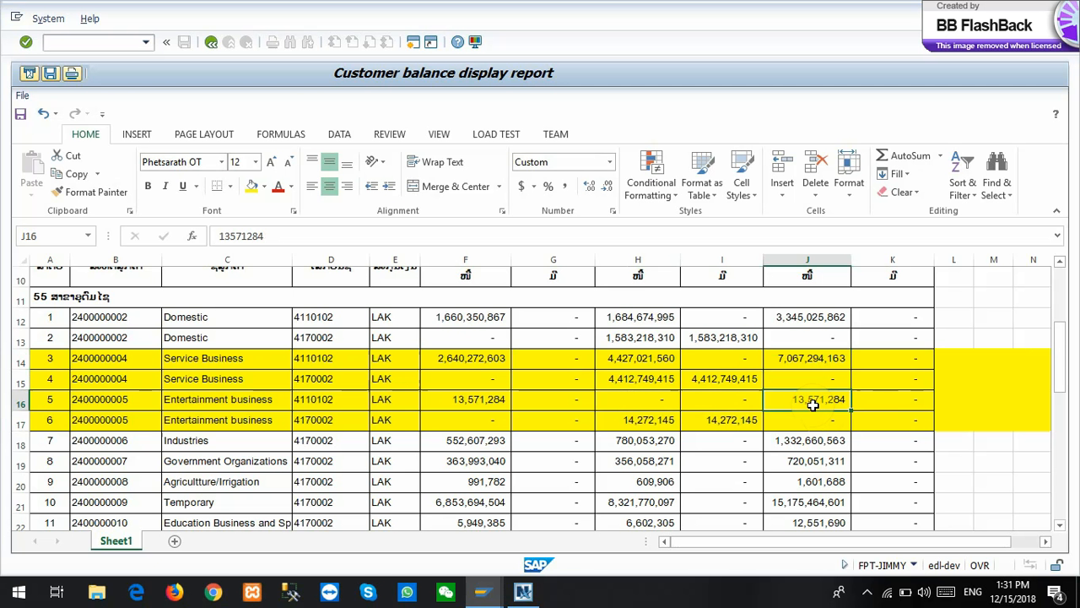
# Switch to the Post with Clearing header screen and set both the document date and the posting date to 31102018
pyautogui.hotkey('alt', 'Tab')
pyautogui.hotkey('alt', 'Tab')
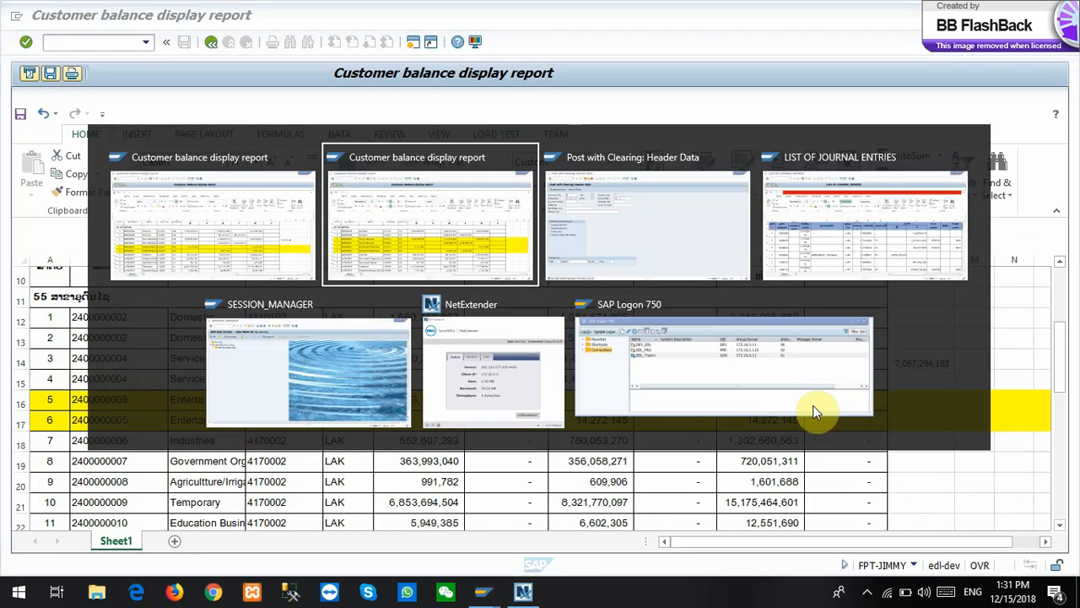
pyautogui.hotkey('alt', 'Tab')
pyautogui.click(137, 124)
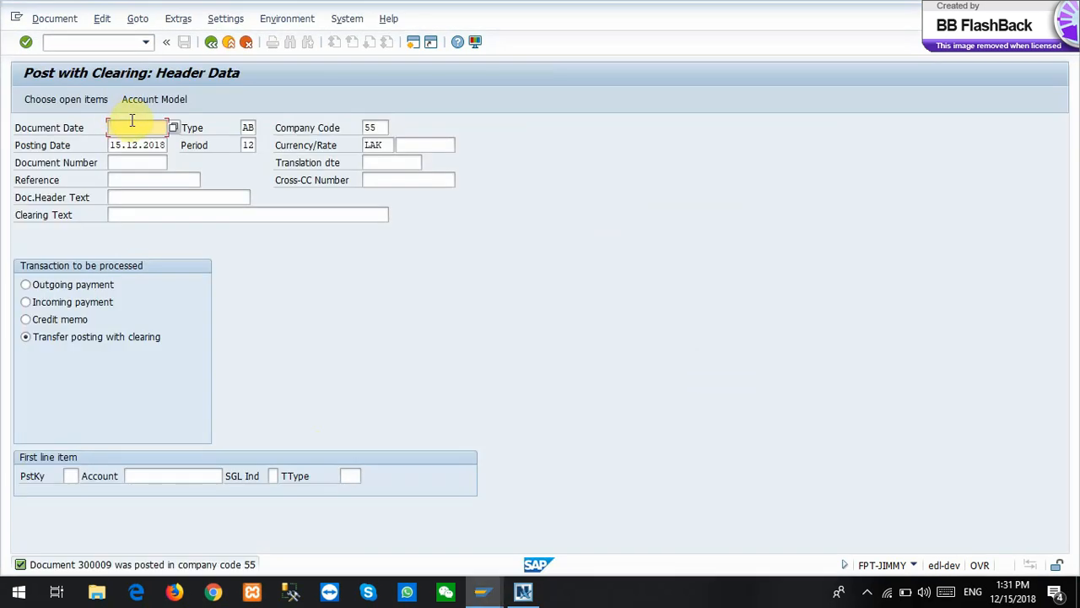
pyautogui.click(133, 143)
pyautogui.click(142, 144)
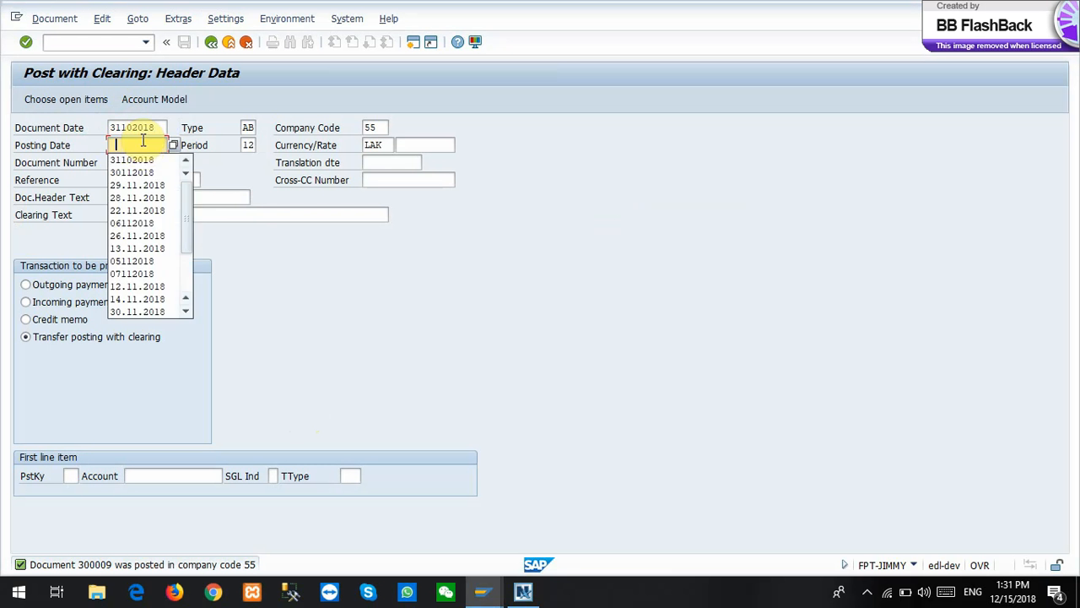
pyautogui.click(140, 159)
# Set the reference to 1AO_31 and enter a Lao document header text describing the transfer from 411 entertainment to 411 for month 10
pyautogui.click(136, 175)
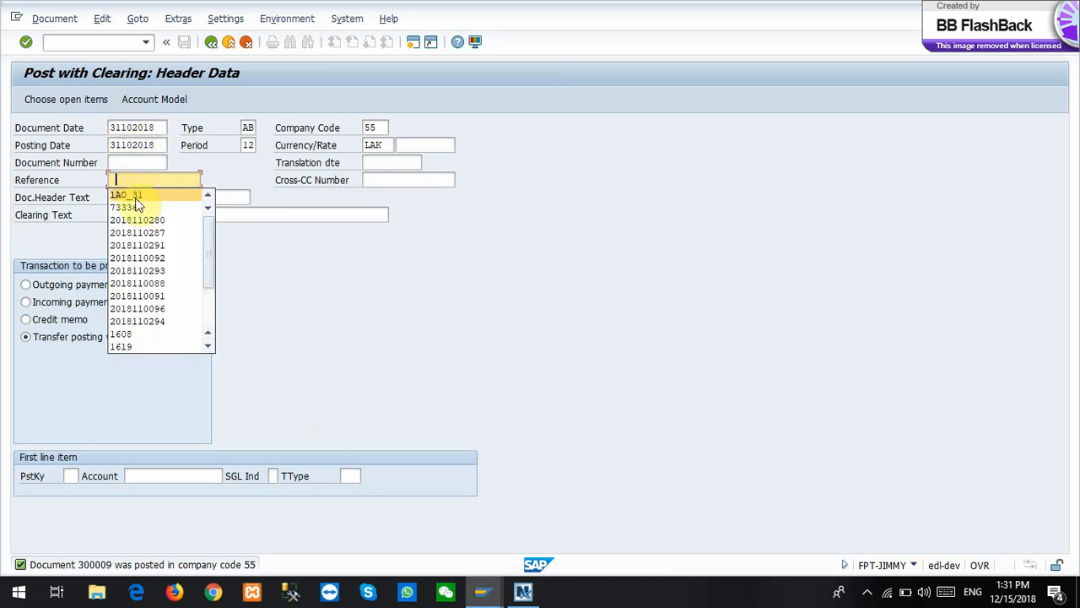
pyautogui.click(135, 197)
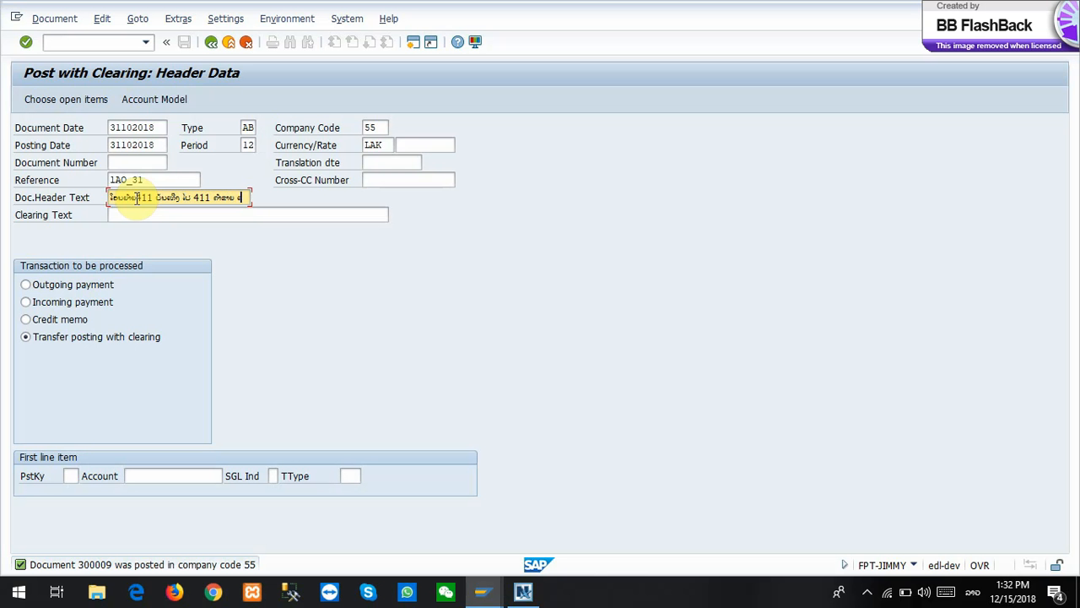
pyautogui.write('ລບ10')
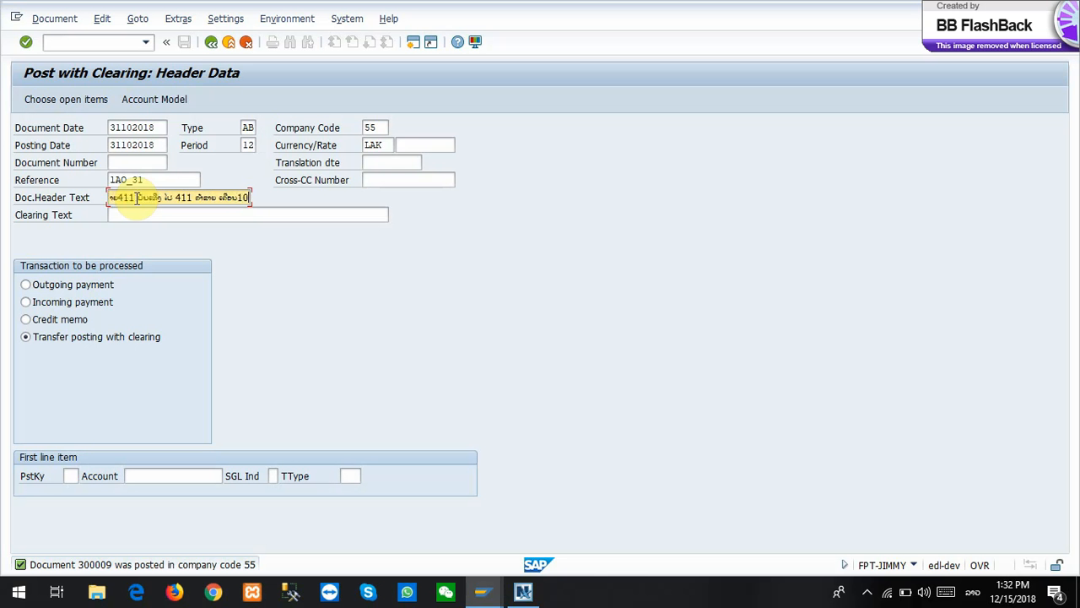
# Create the first line item with posting key 01 and the Service Business customer account, and check its G/L account
pyautogui.click(72, 477)
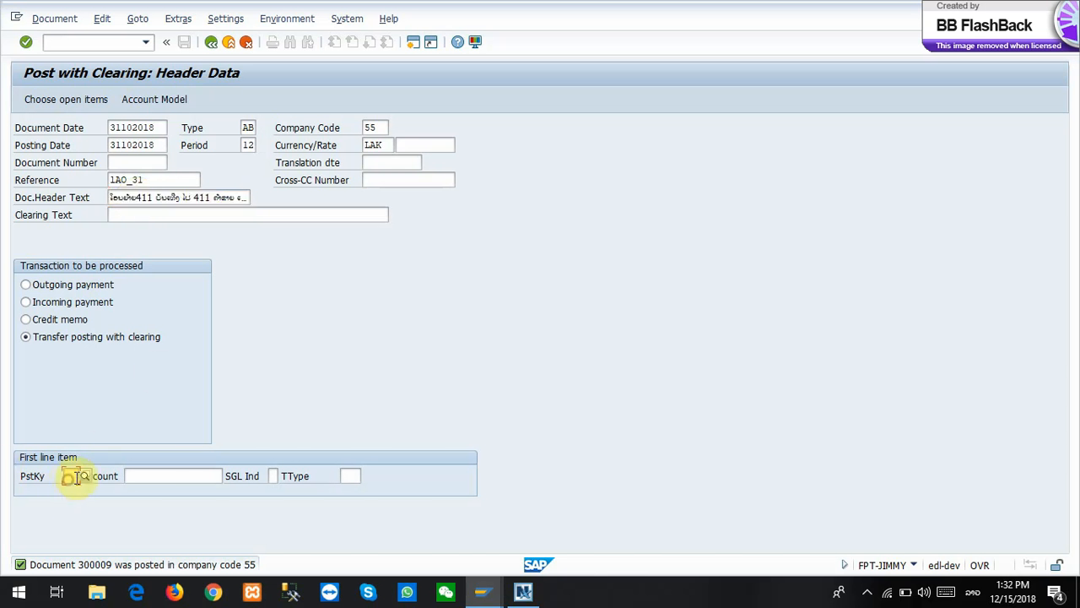
pyautogui.click(79, 477)
pyautogui.click(79, 492)
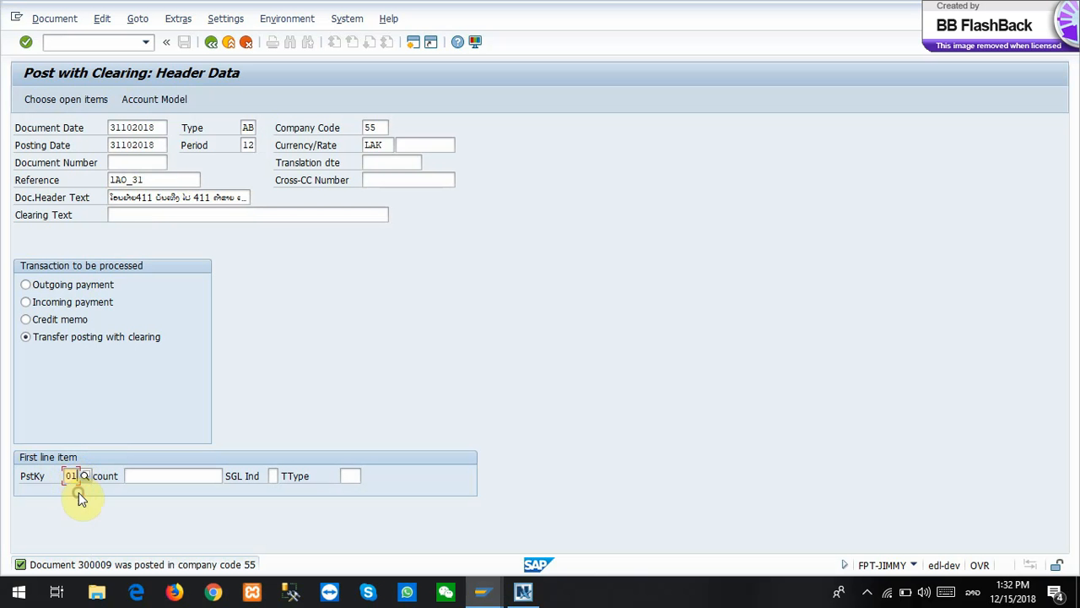
pyautogui.press('Tab')
pyautogui.click(181, 484)
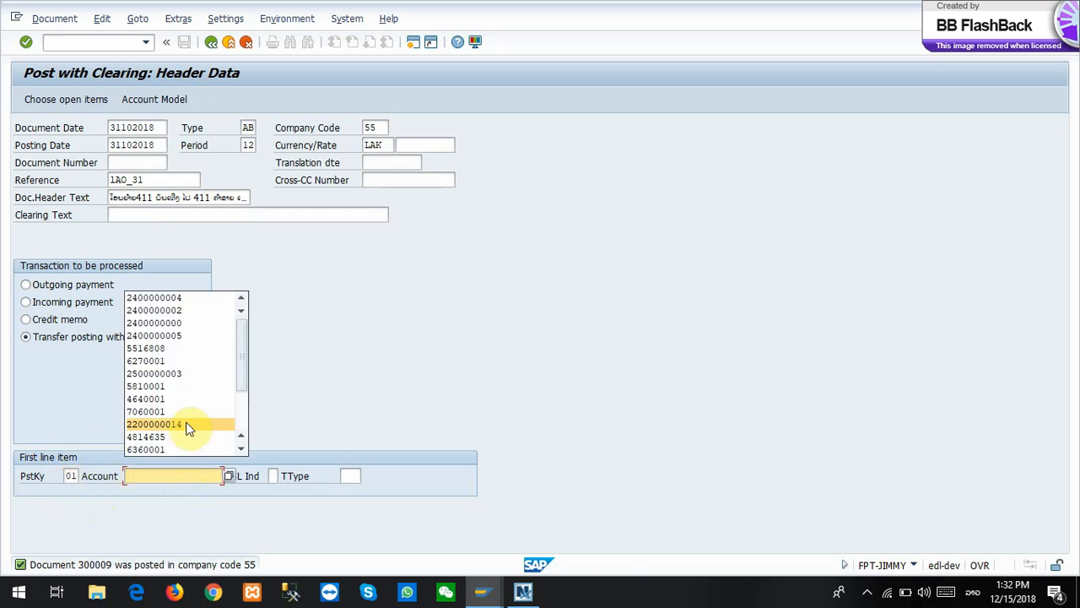
pyautogui.click(184, 298)
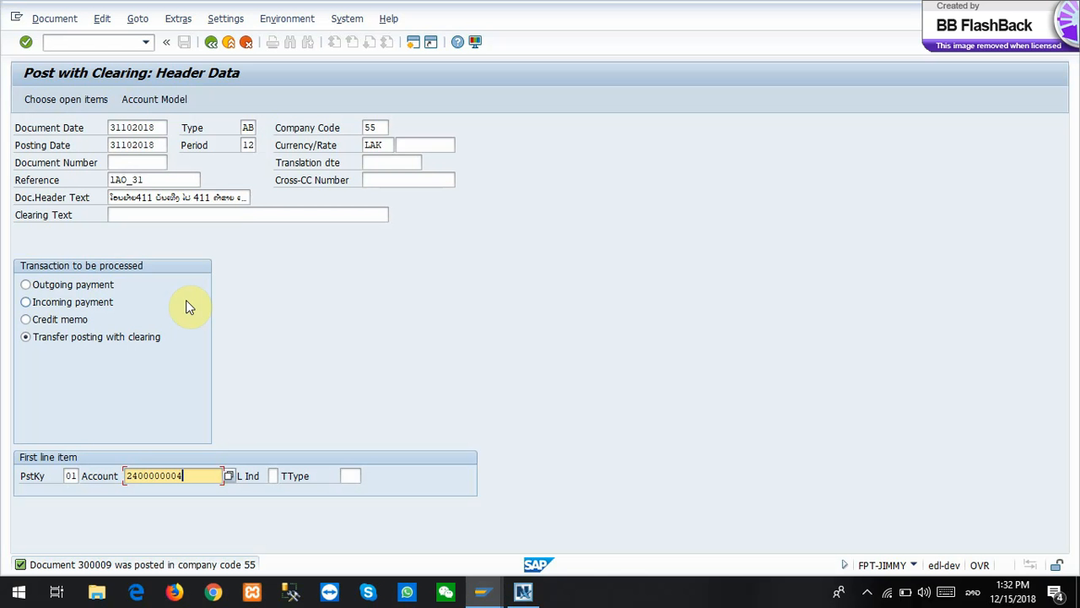
pyautogui.press('Return')
pyautogui.press('Return')
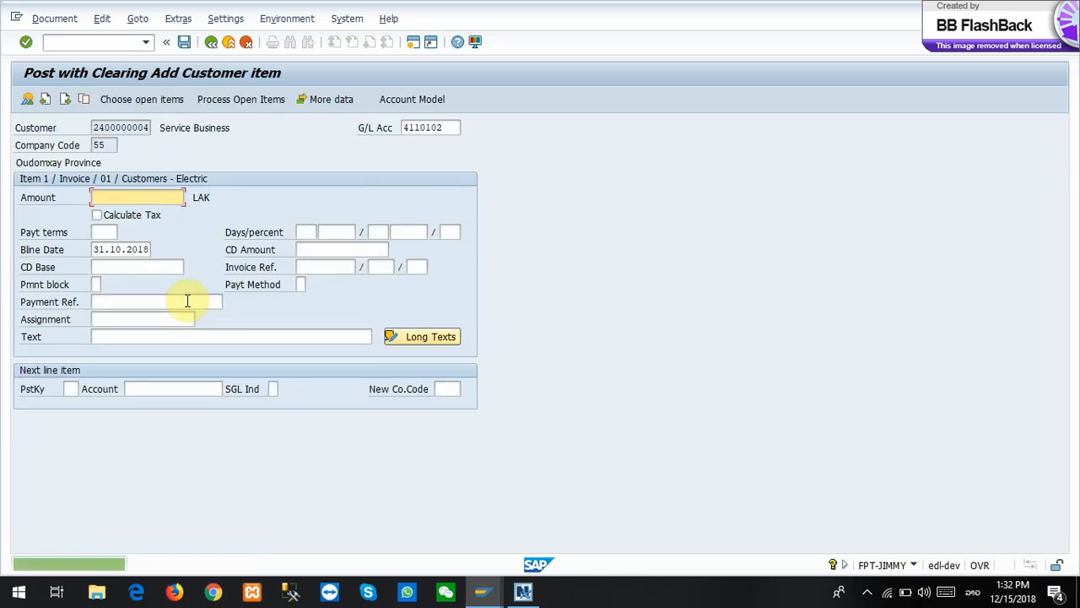
pyautogui.moveTo(452, 129); pyautogui.dragTo(393, 128)
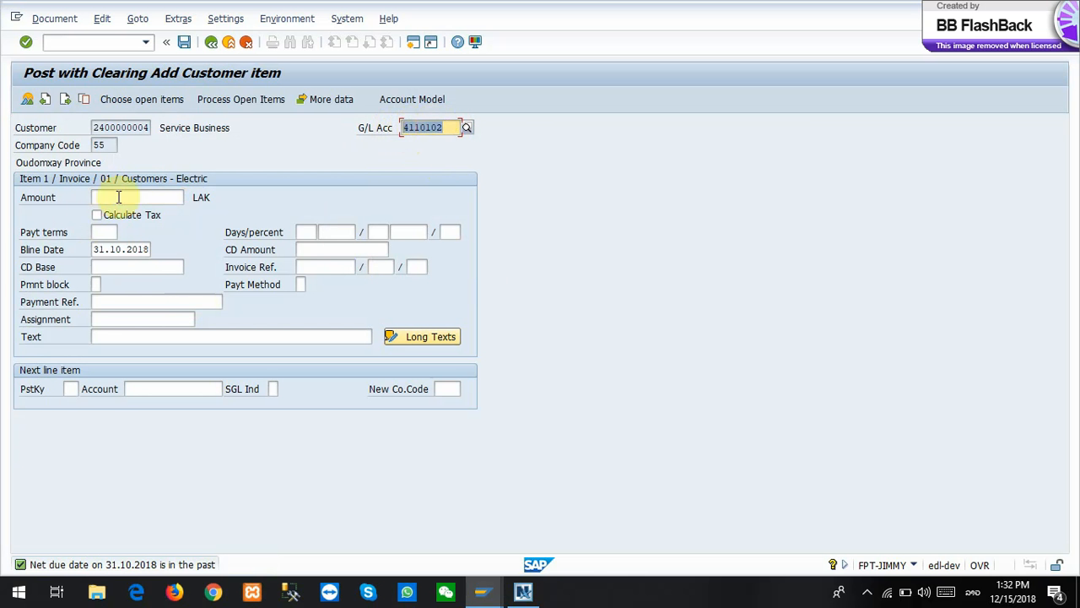
# In the latest customer balance report, enter the check formula =J16+H14+F14 in cell L14
pyautogui.hotkey('alt', 'Tab')
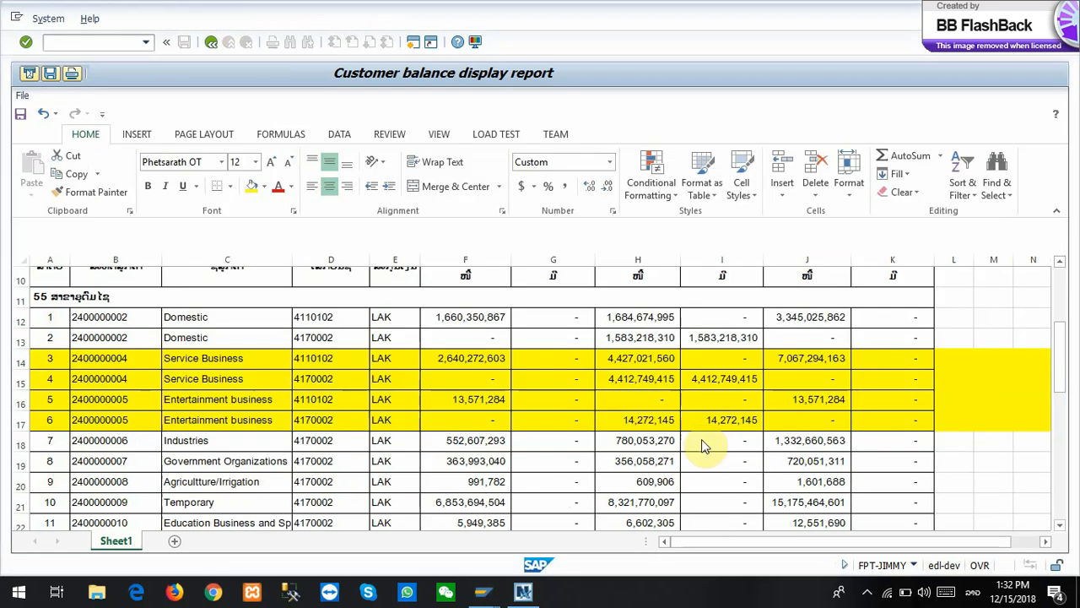
pyautogui.click(815, 403)
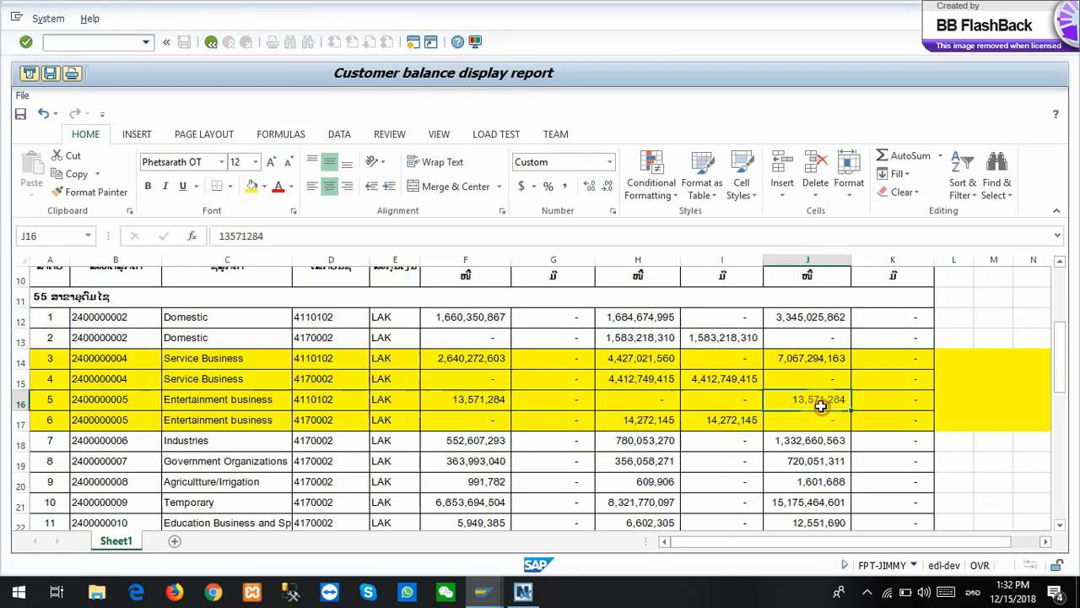
pyautogui.click(912, 361)
pyautogui.press('Right')
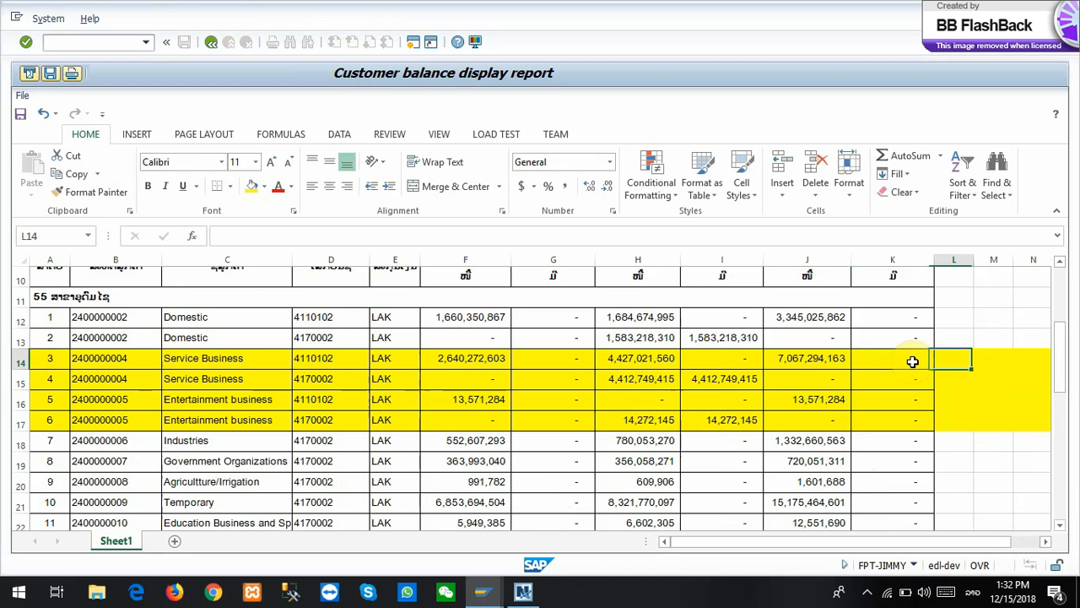
pyautogui.write('ໍ')
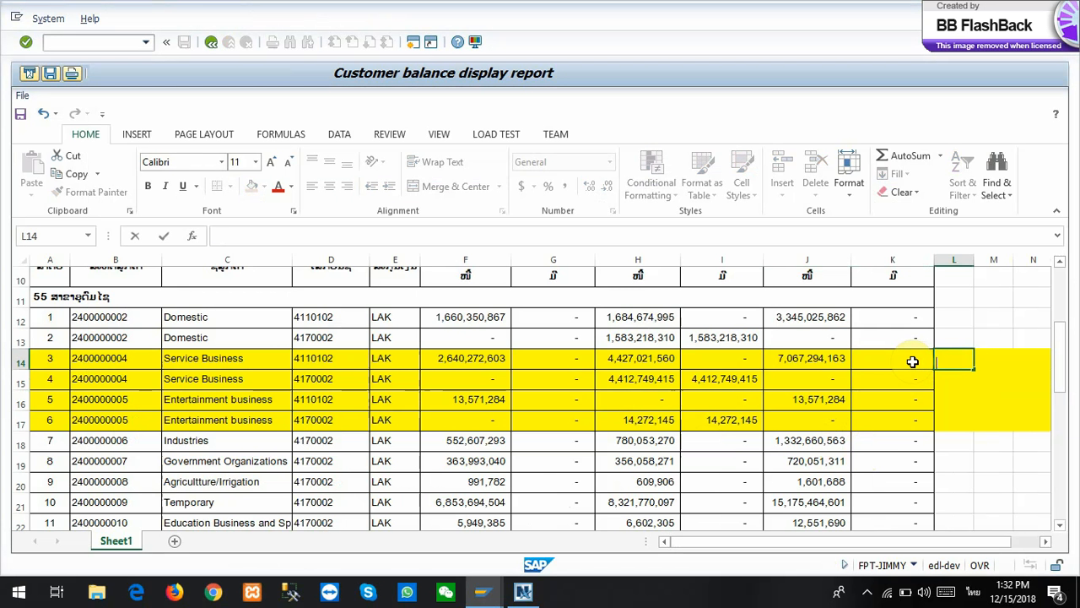
pyautogui.write('=')
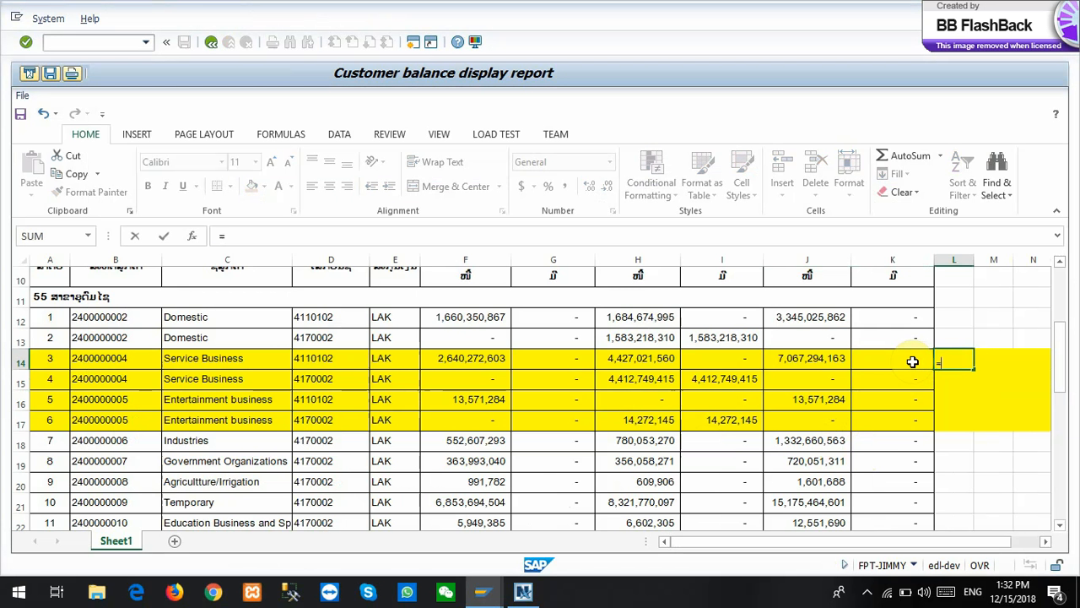
pyautogui.click(809, 398)
pyautogui.write('+')
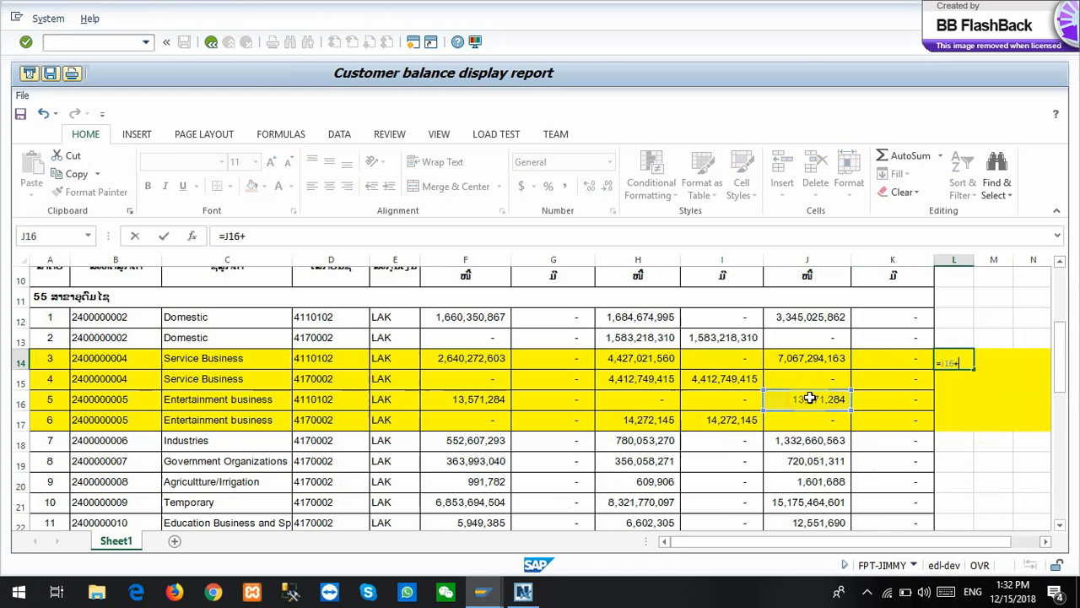
pyautogui.click(624, 361)
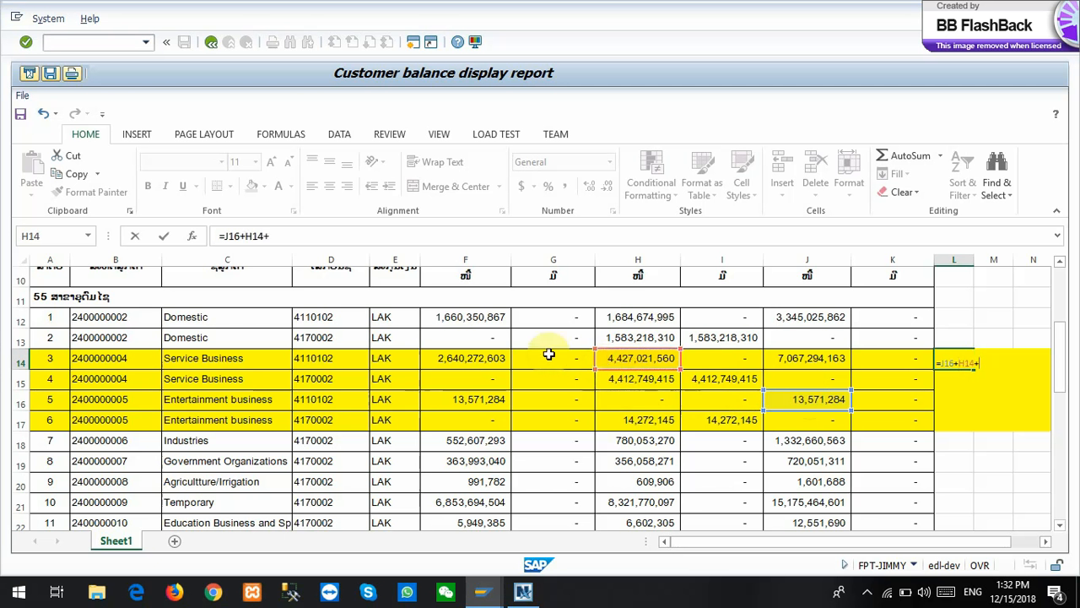
pyautogui.click(464, 362)
pyautogui.press('Return')
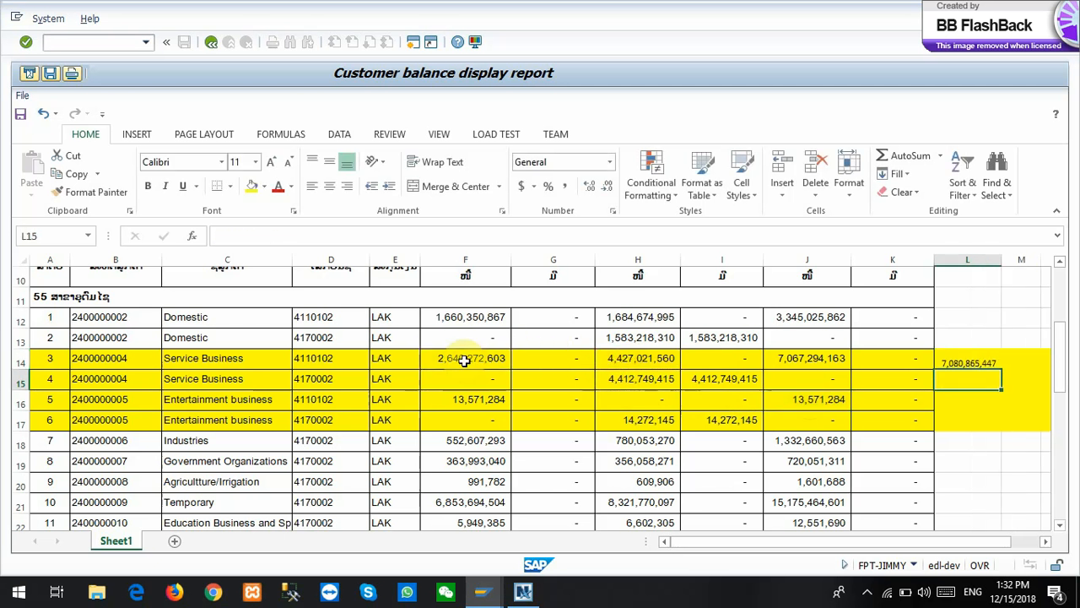
pyautogui.click(954, 362)
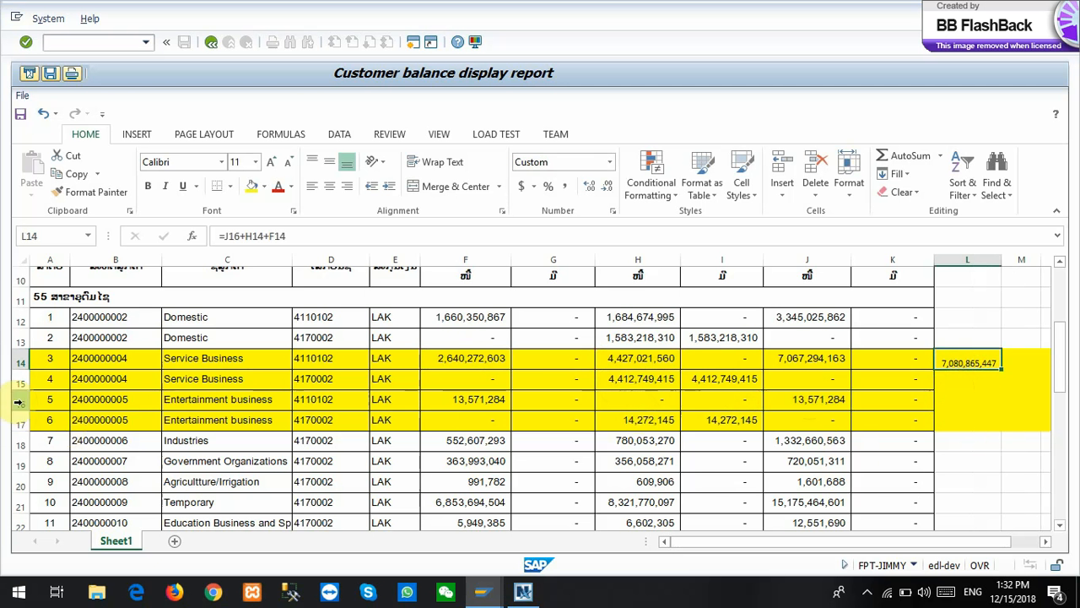
# Copy the Entertainment business closing balance from J16 and enter it as the customer item's amount, 13,571,284 LAK
pyautogui.moveTo(17, 403); pyautogui.dragTo(22, 415)
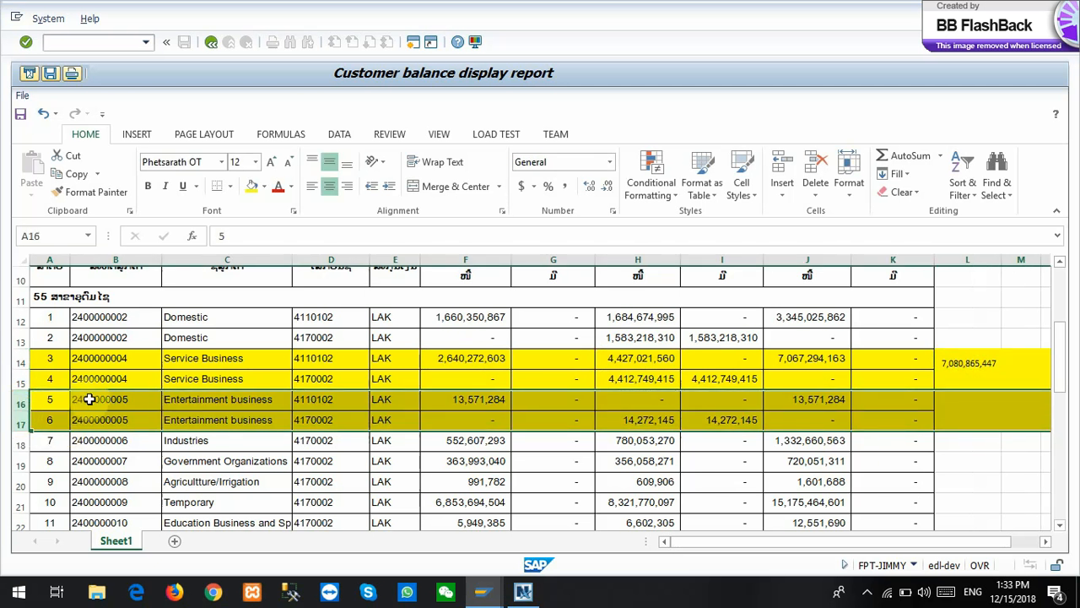
pyautogui.moveTo(22, 358); pyautogui.dragTo(24, 369)
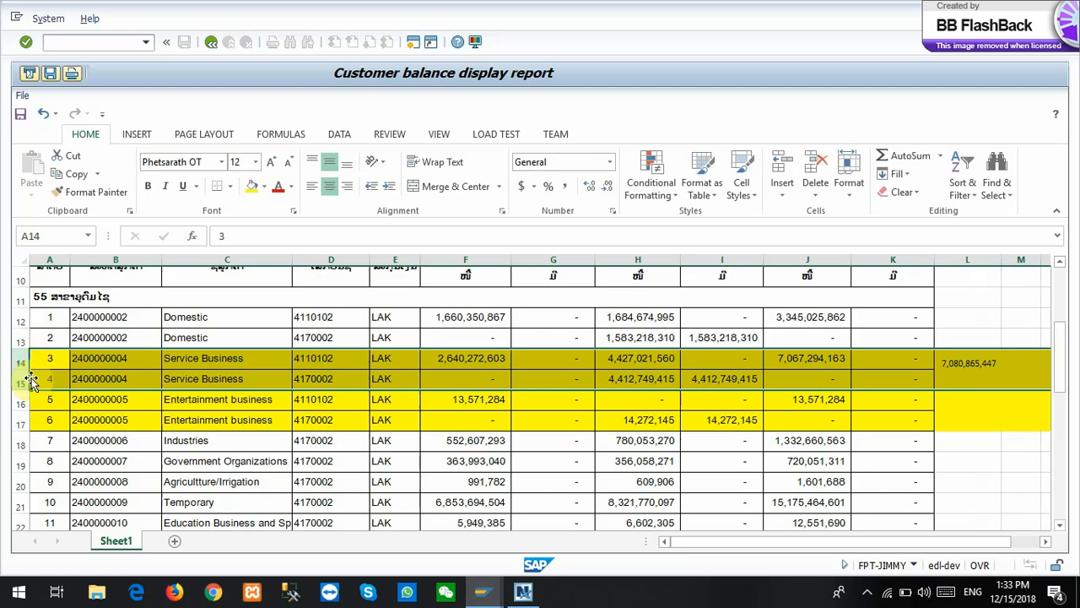
pyautogui.click(801, 404)
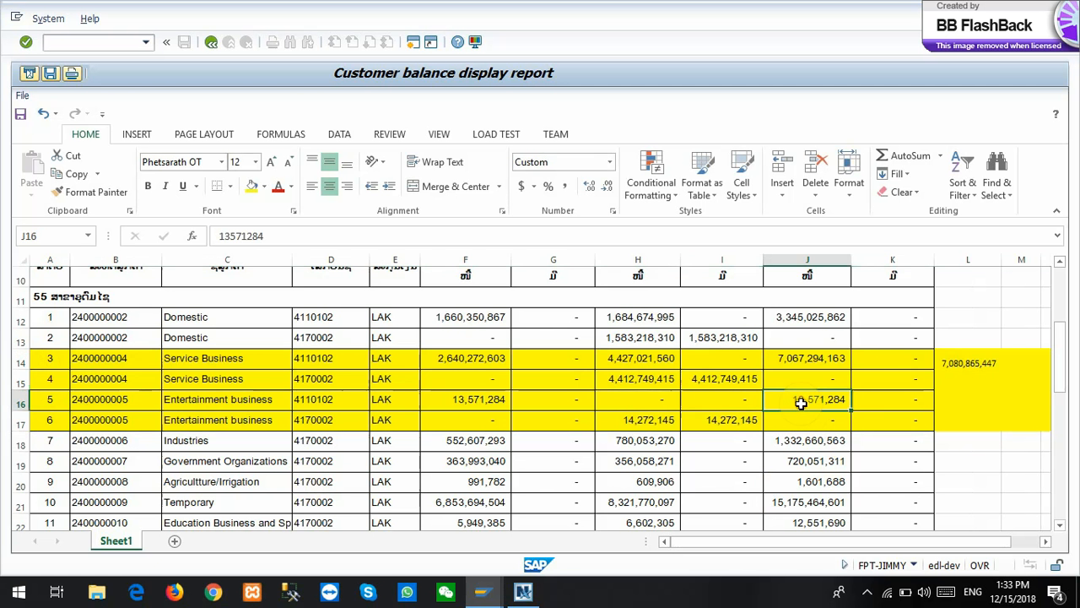
pyautogui.hotkey('ctrl', 'c')
pyautogui.hotkey('alt', 'Tab')
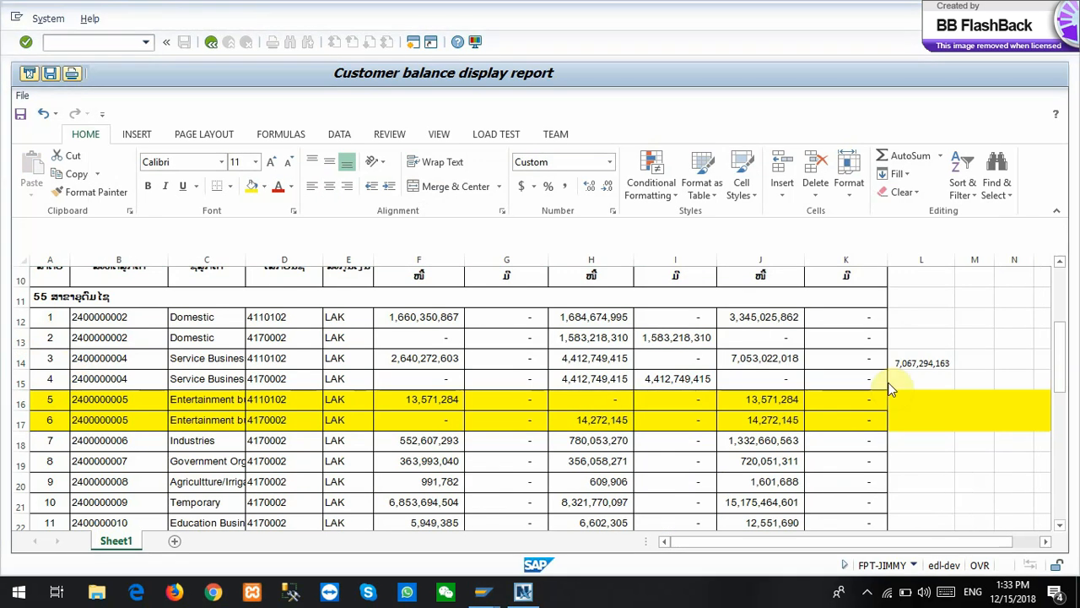
pyautogui.hotkey('alt', 'Tab')
pyautogui.press('Tab')
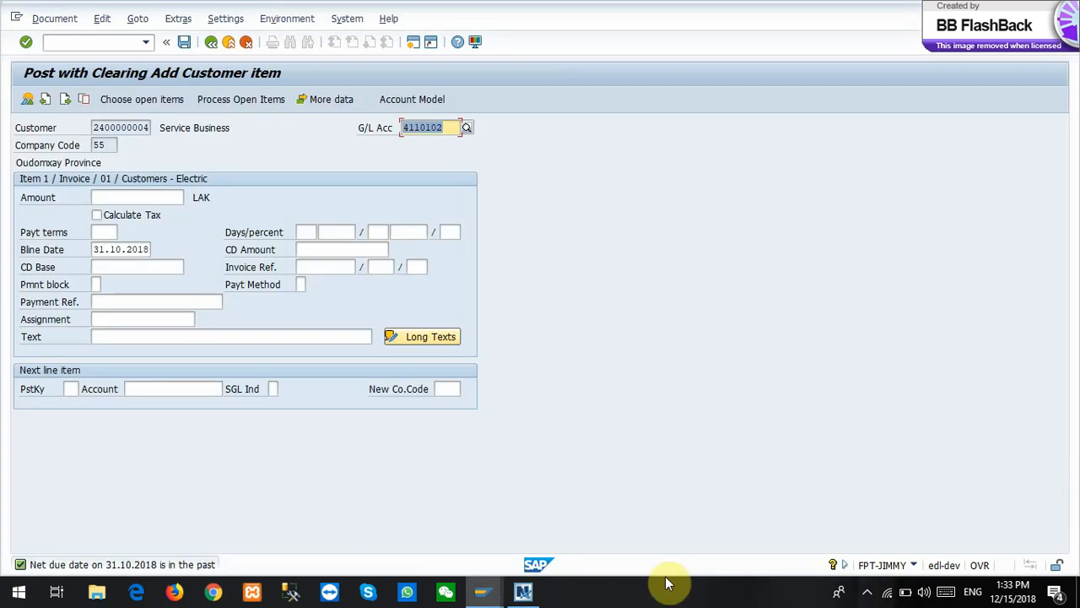
pyautogui.click(136, 196)
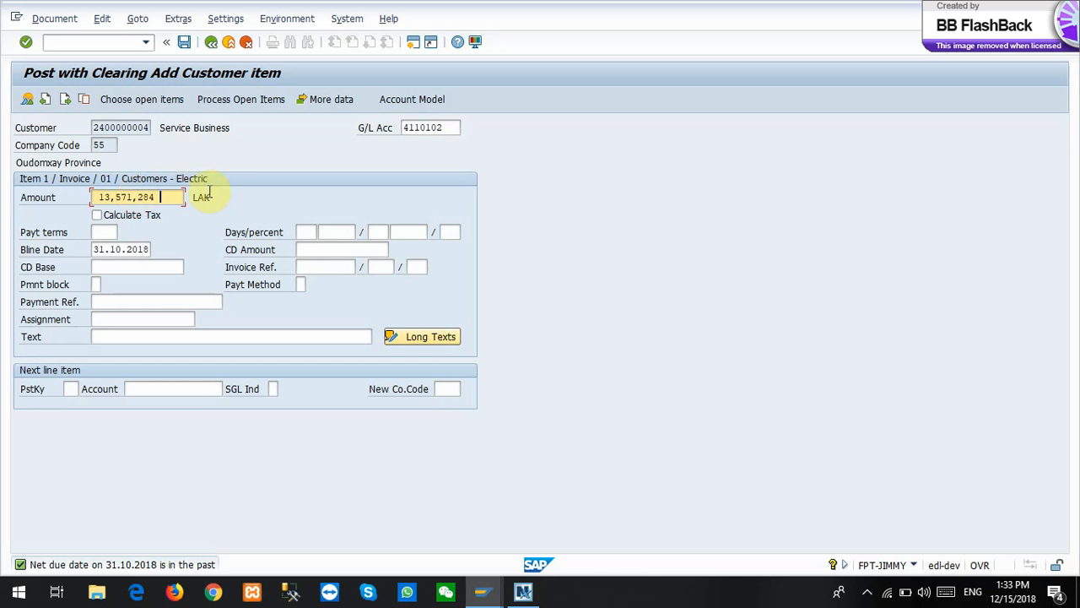
# Mark the Service Business item as a negative posting in its additional details and switch back to the earlier customer balance report
pyautogui.click(314, 103)
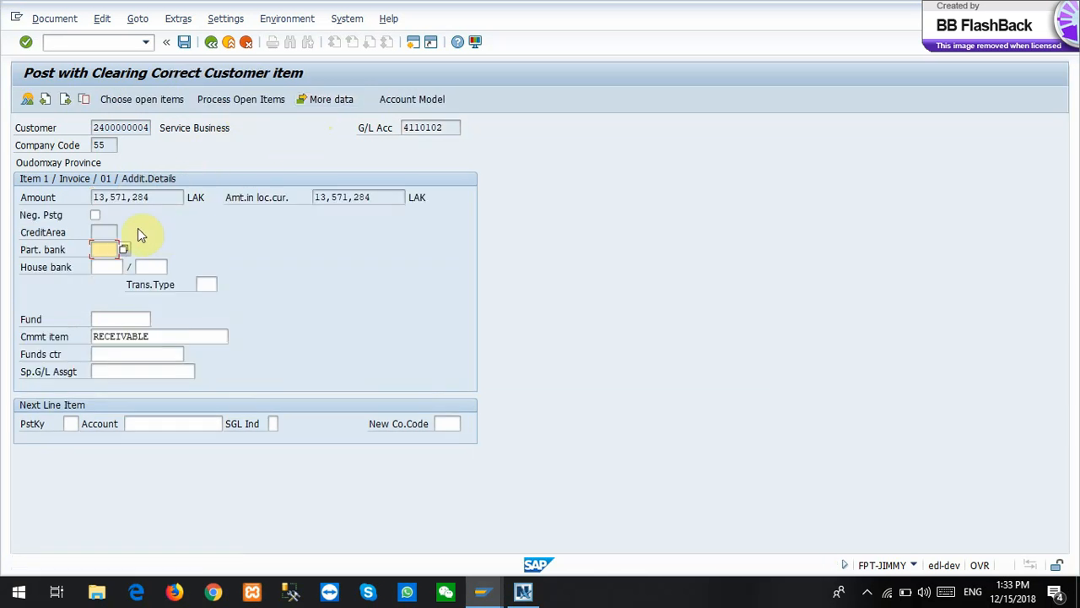
pyautogui.click(97, 216)
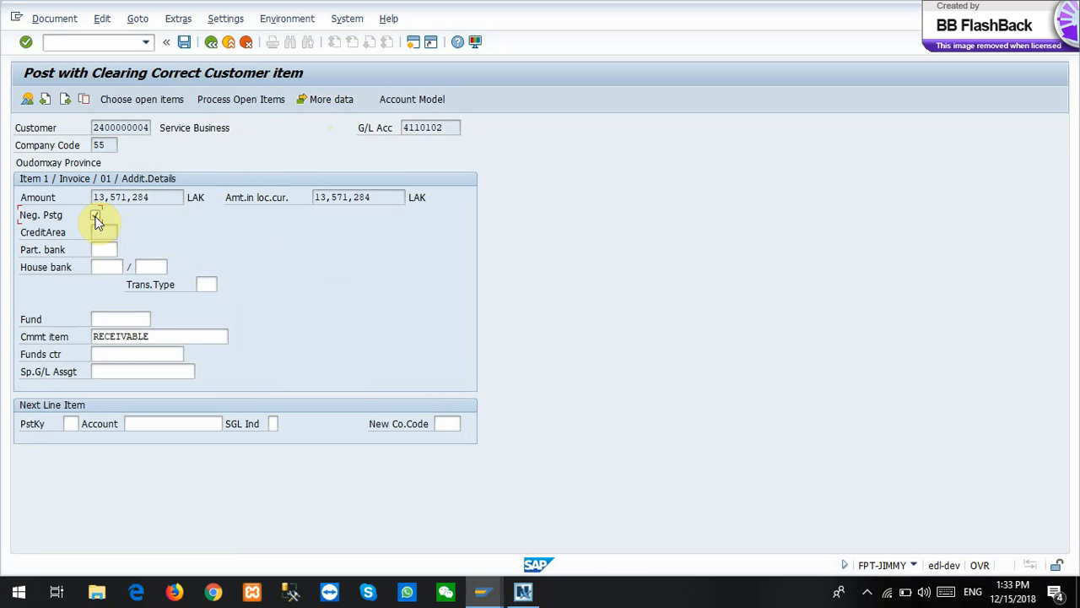
pyautogui.hotkey('alt', 'Tab')
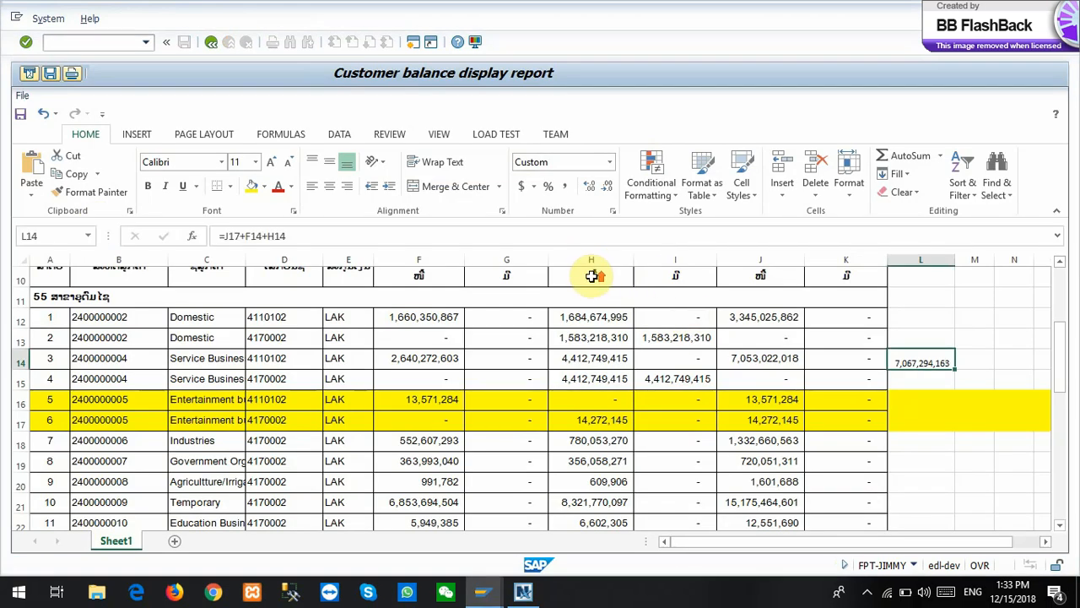
# Widen columns H and I in the earlier customer balance report so their bottom totals can be read
pyautogui.scroll(2, 590, 275)
pyautogui.moveTo(586, 259); pyautogui.dragTo(659, 290)
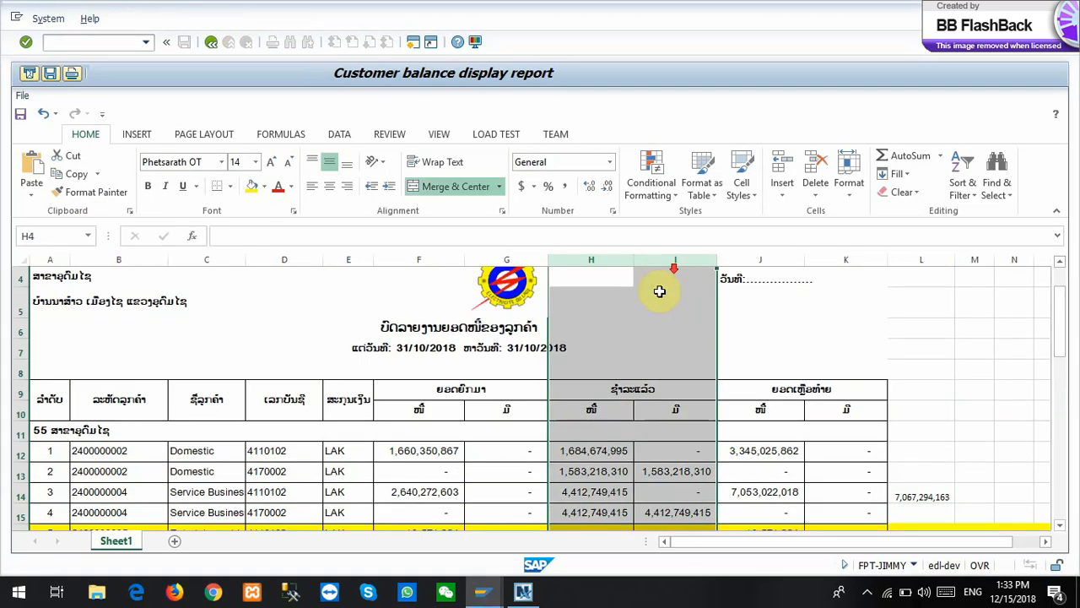
pyautogui.scroll(-3, 651, 357)
pyautogui.scroll(-2, 657, 420)
pyautogui.scroll(-3, 656, 419)
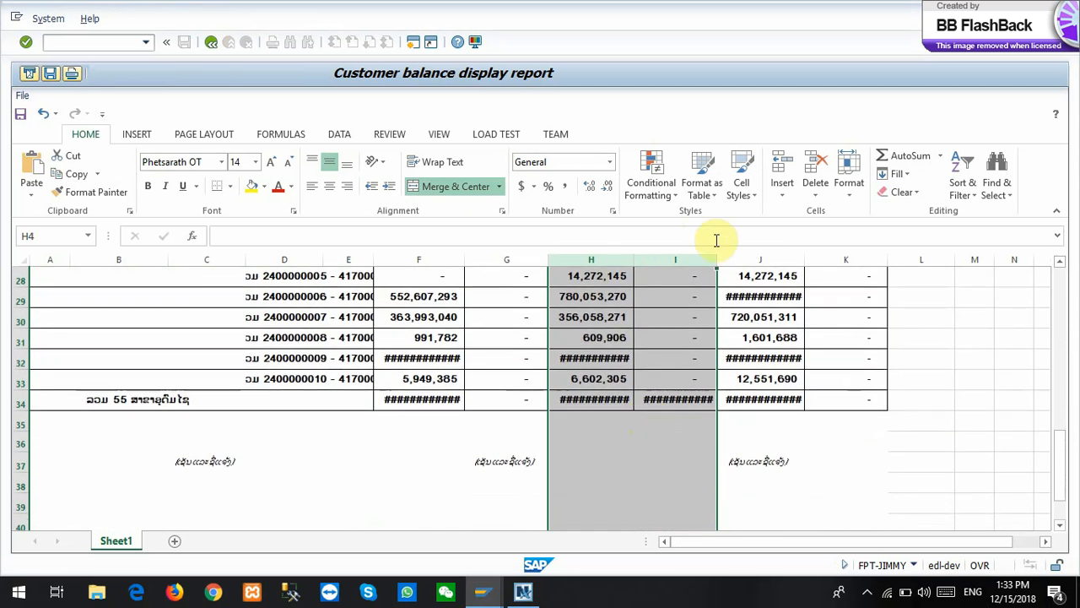
pyautogui.moveTo(716, 259); pyautogui.dragTo(734, 259)
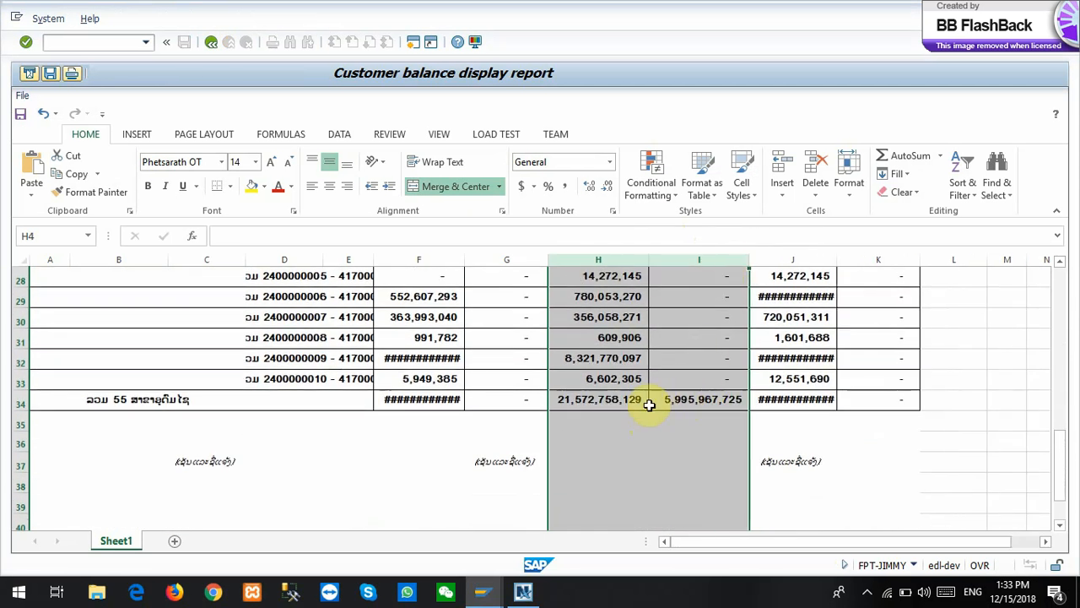
# Examine the movement totals in row 34 of columns H and I against the individual customer rows
pyautogui.scroll(2, 609, 406)
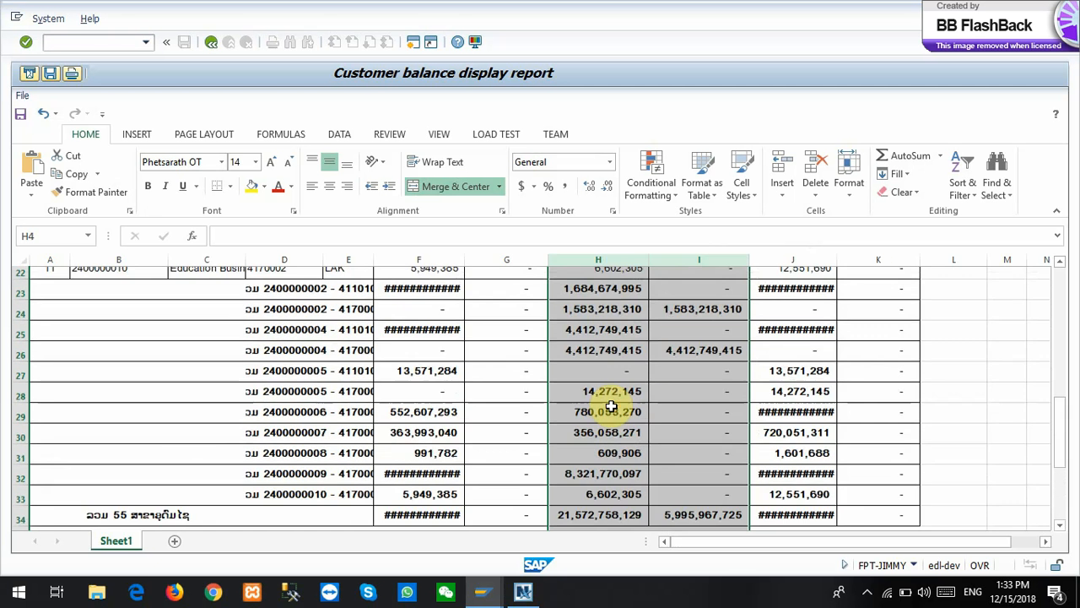
pyautogui.scroll(-2, 591, 405)
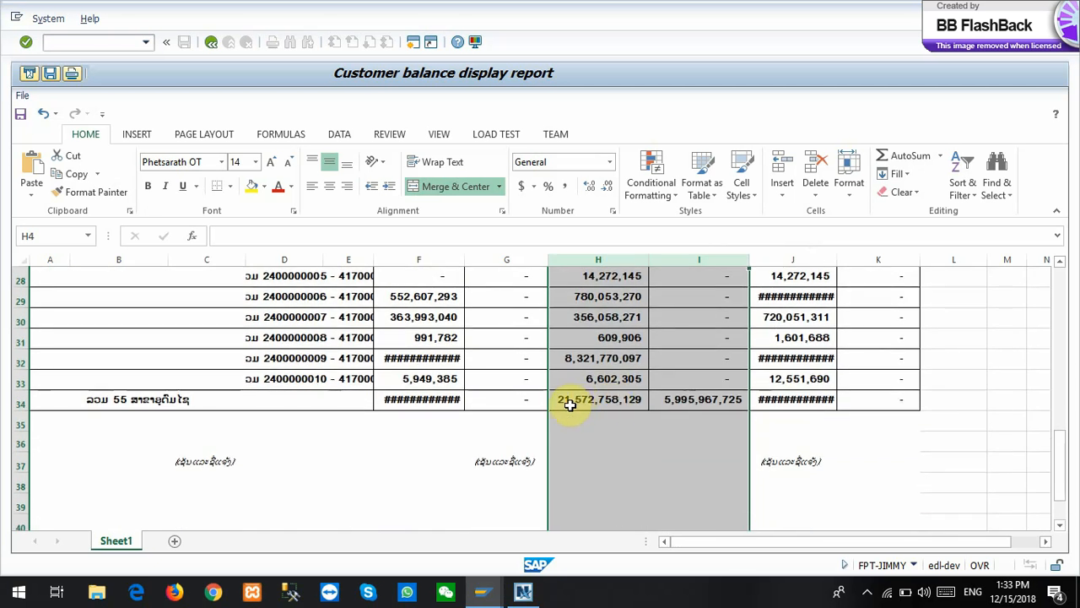
pyautogui.scroll(6, 607, 388)
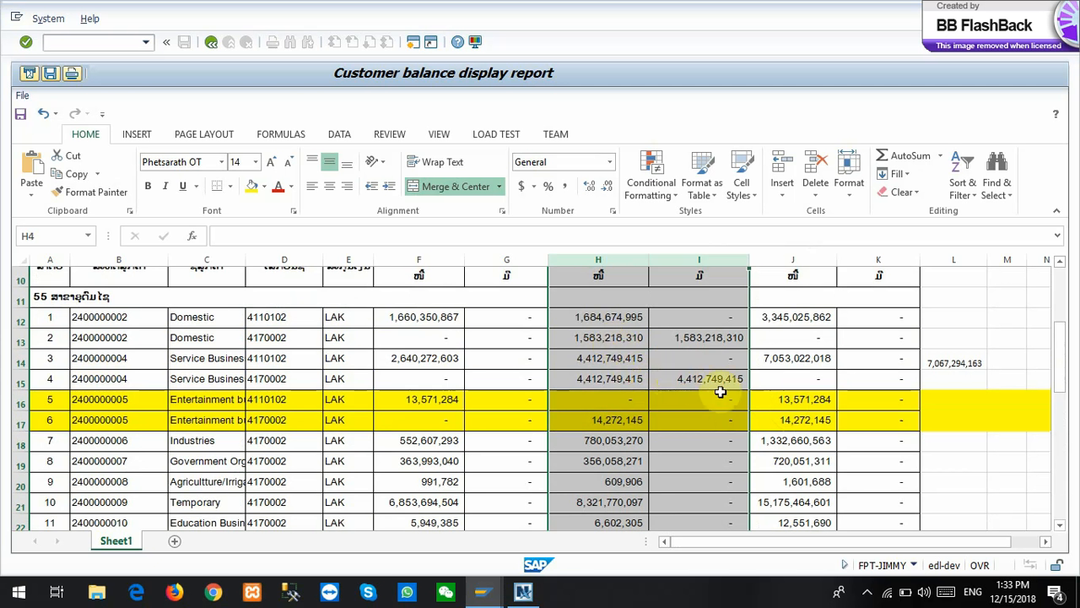
pyautogui.scroll(-4, 723, 396)
pyautogui.scroll(-2, 723, 397)
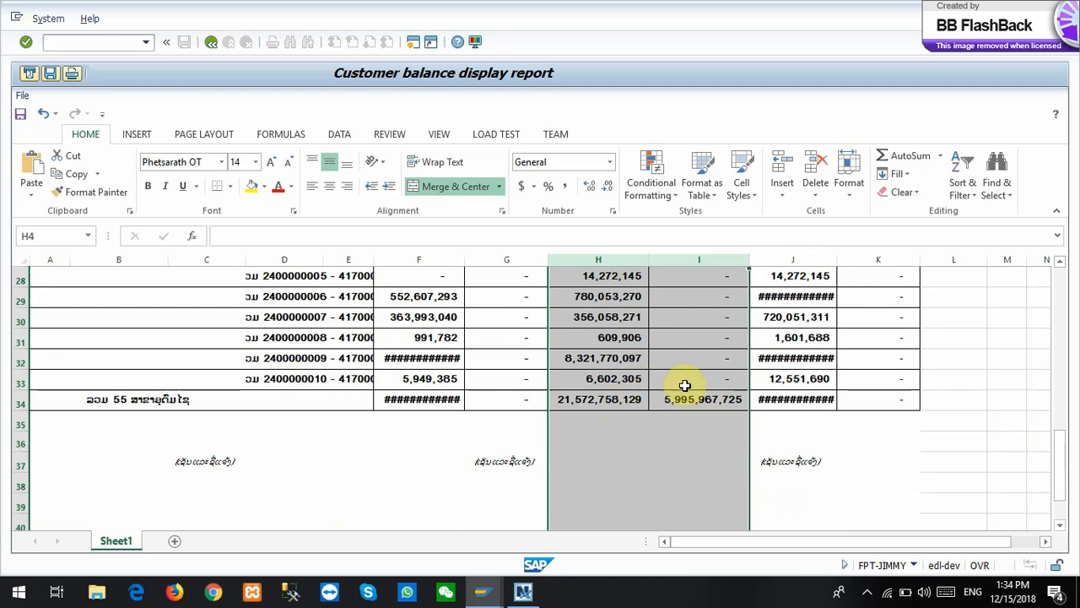
pyautogui.scroll(8, 683, 379)
pyautogui.scroll(-3, 684, 380)
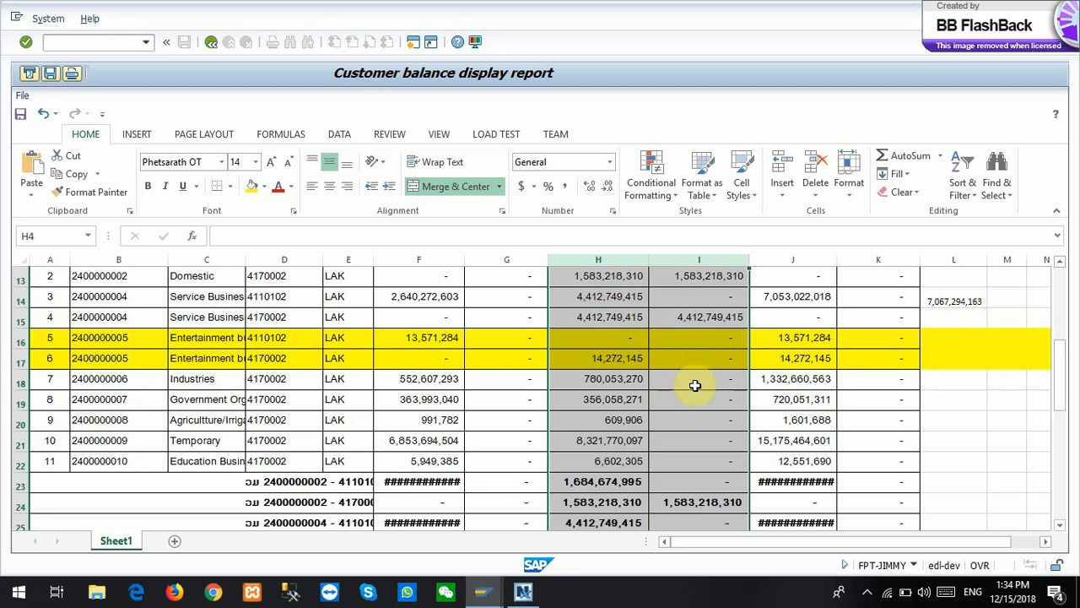
pyautogui.scroll(-1, 631, 369)
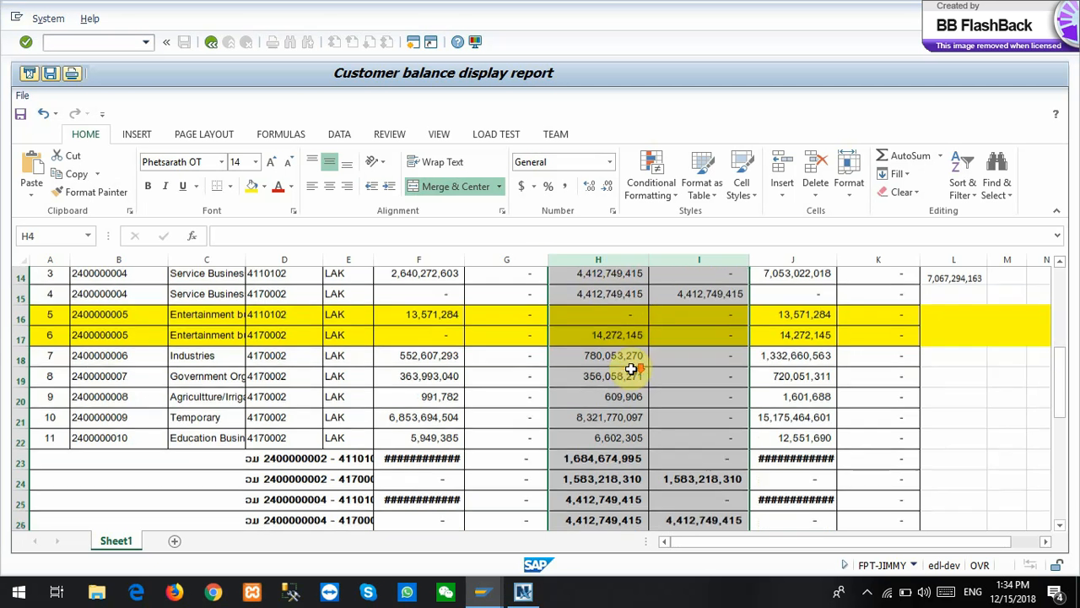
pyautogui.scroll(-6, 631, 368)
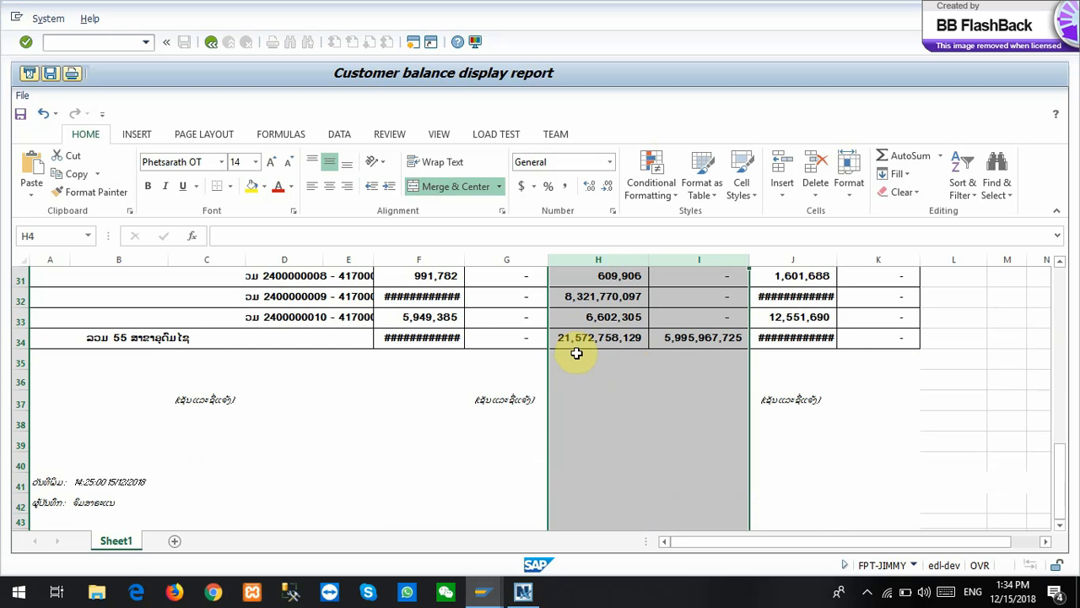
# Return to the clearing posting and load the Entertainment business customer's open items in company code 55 with account type D
pyautogui.hotkey('alt', 'Tab')
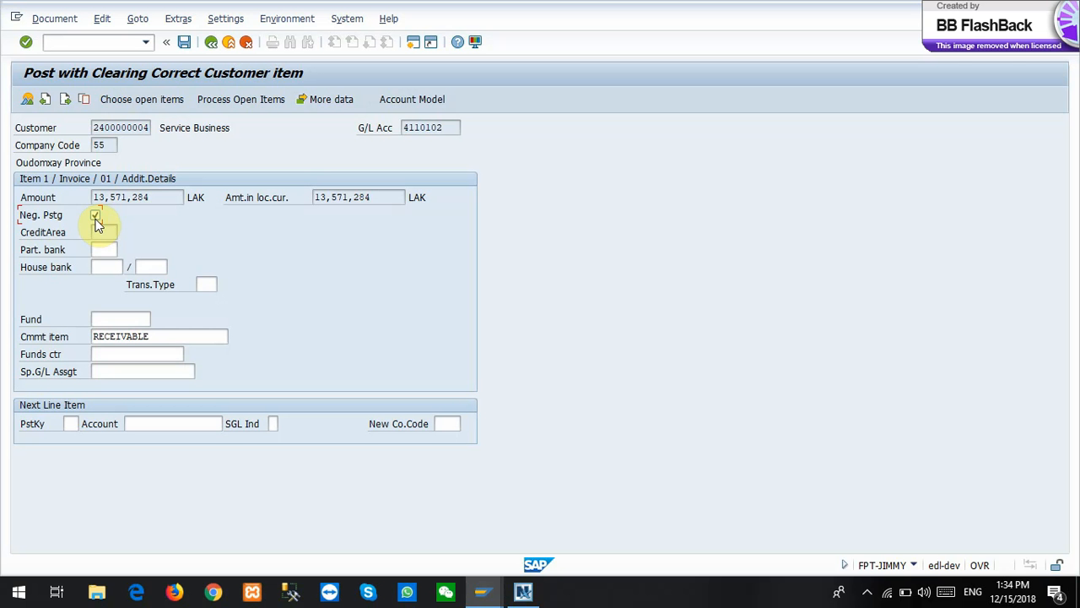
pyautogui.click(131, 100)
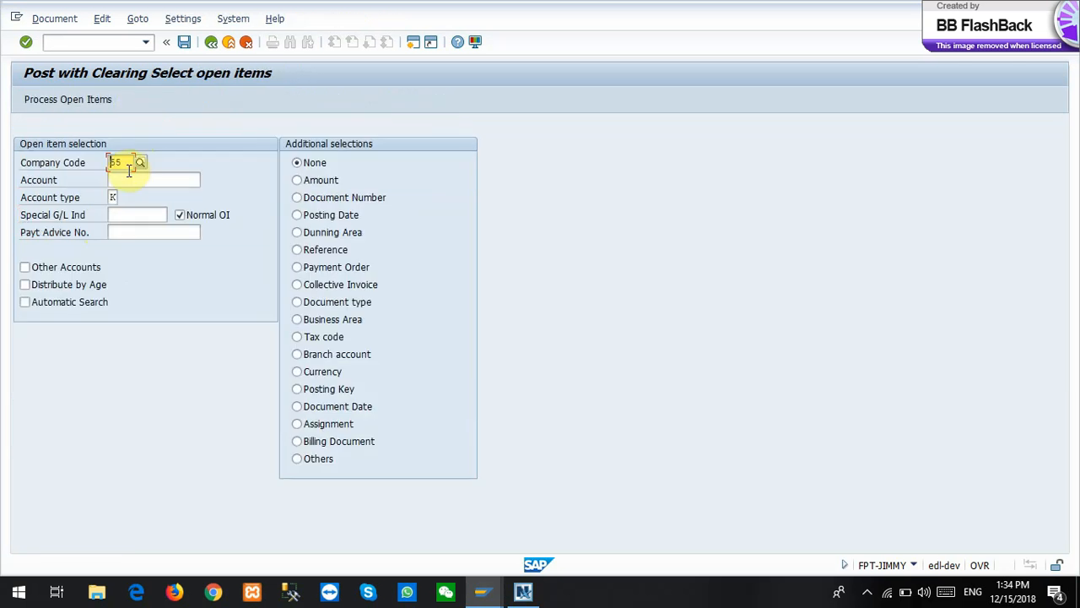
pyautogui.click(111, 196)
pyautogui.click(132, 177)
pyautogui.click(156, 184)
pyautogui.click(163, 200)
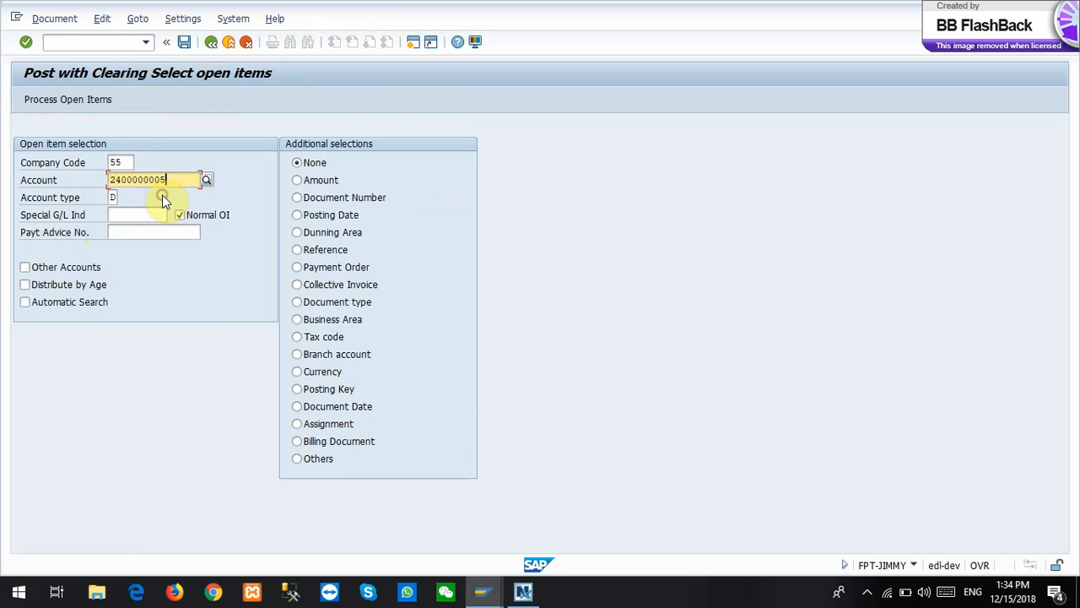
pyautogui.press('Return')
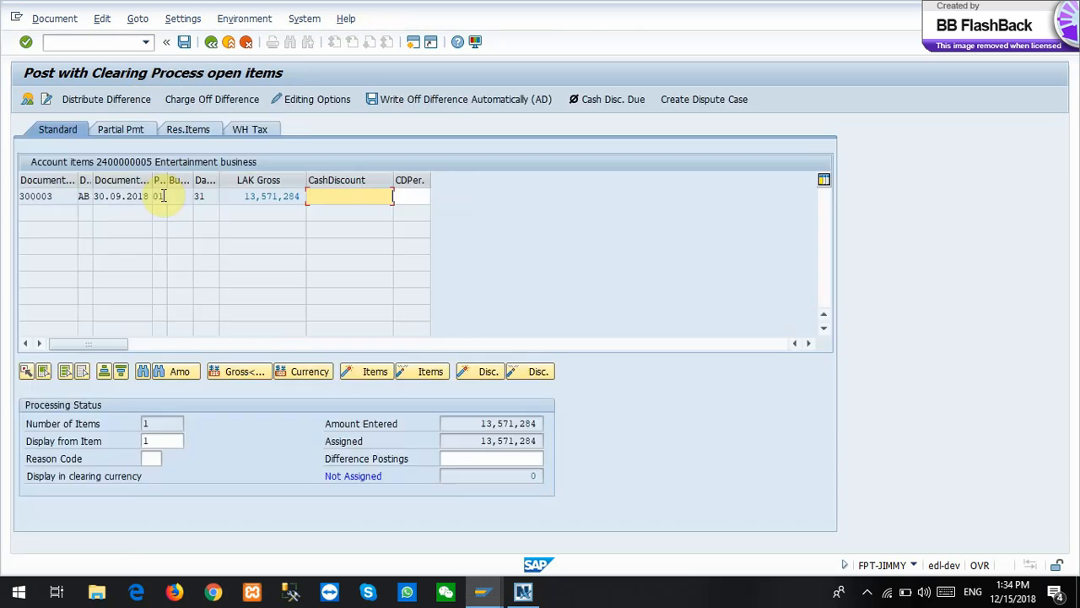
# Check the open item's residual item details, simulate the clearing document, and post it
pyautogui.click(189, 131)
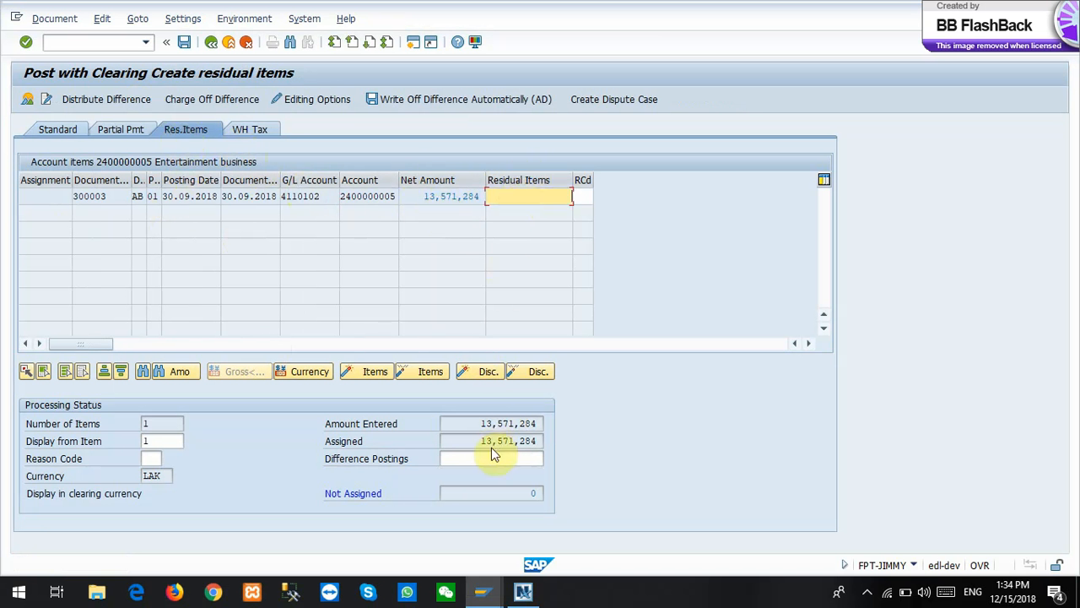
pyautogui.click(55, 18)
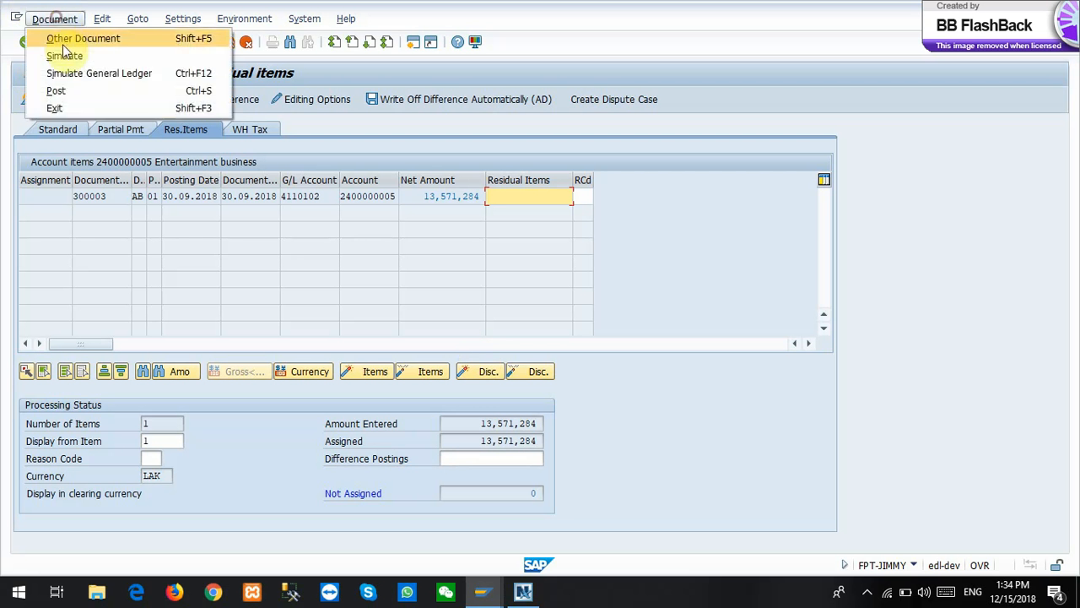
pyautogui.click(64, 55)
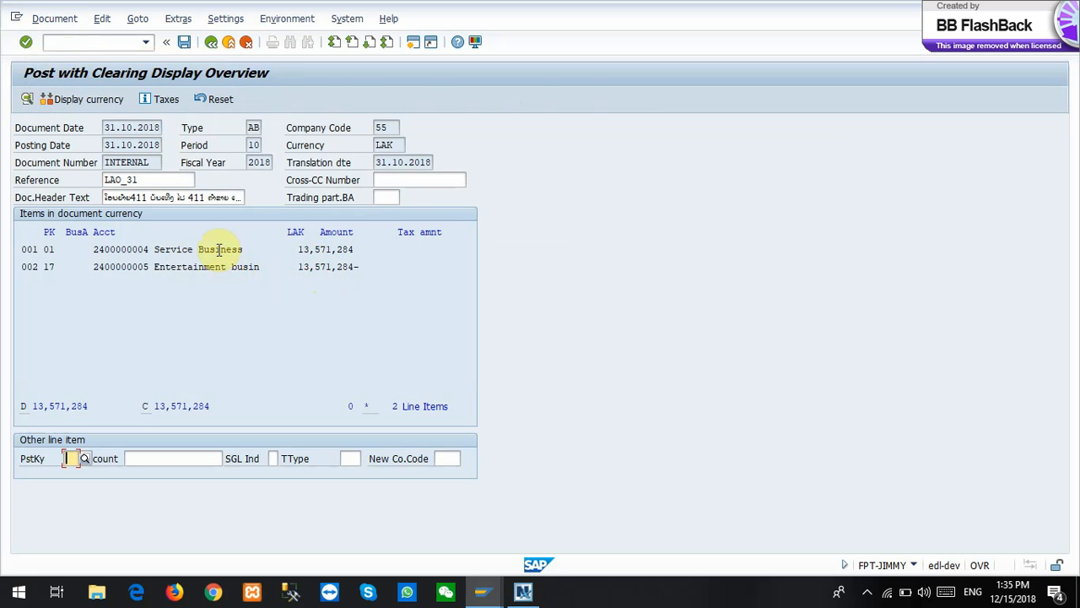
pyautogui.click(184, 42)
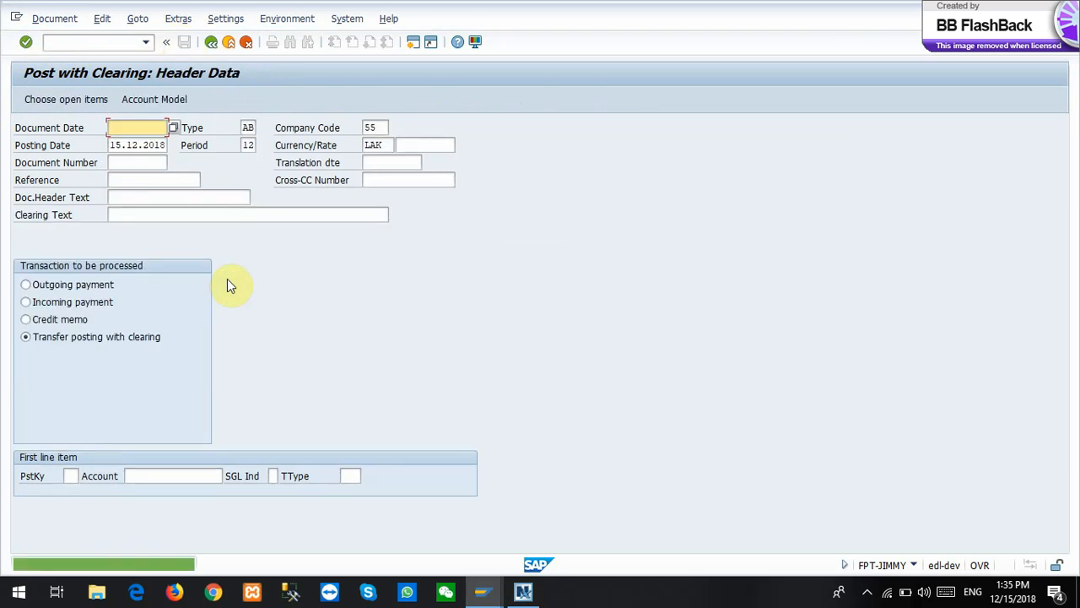
# Copy J16 in the latest balance report and rerun the earlier report for company code 55, posting date 31.10.2018
pyautogui.hotkey('alt', 'Tab')
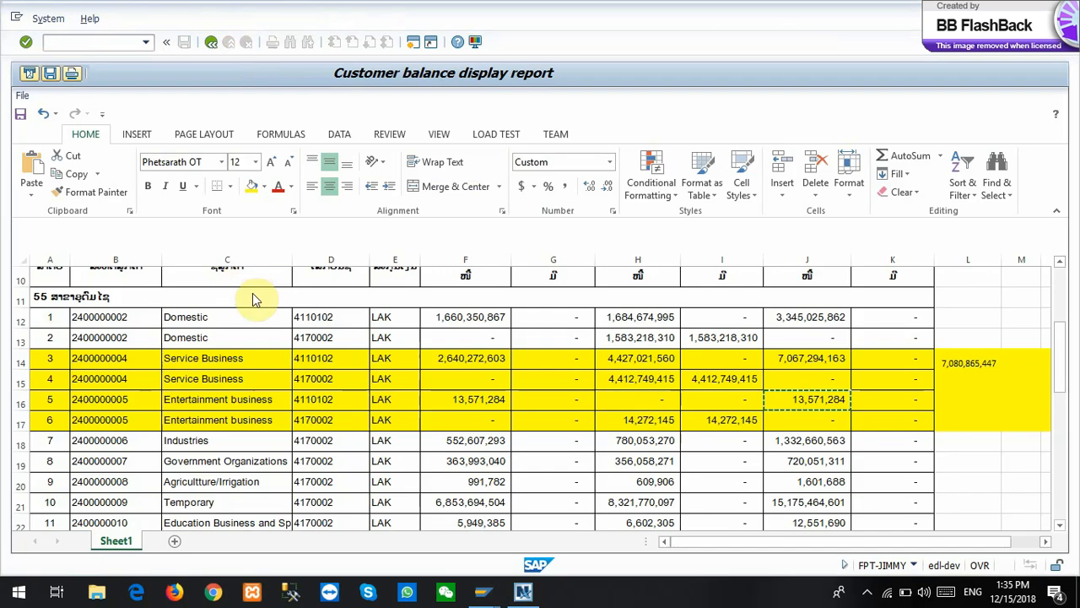
pyautogui.click(805, 399)
pyautogui.hotkey('ctrl', 'c')
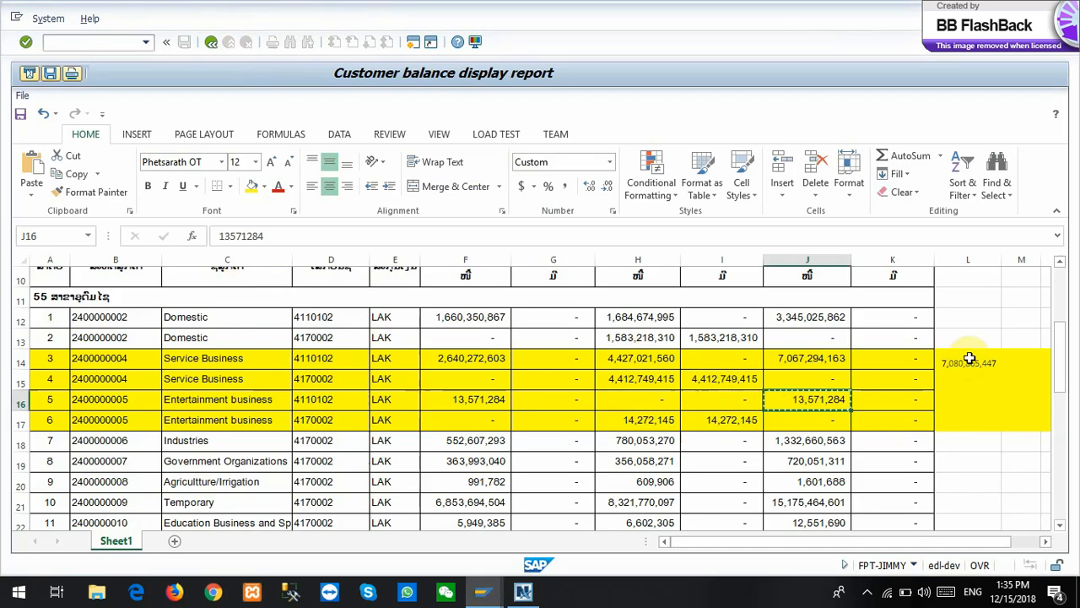
pyautogui.hotkey('alt', 'Tab')
pyautogui.hotkey('alt', 'Tab')
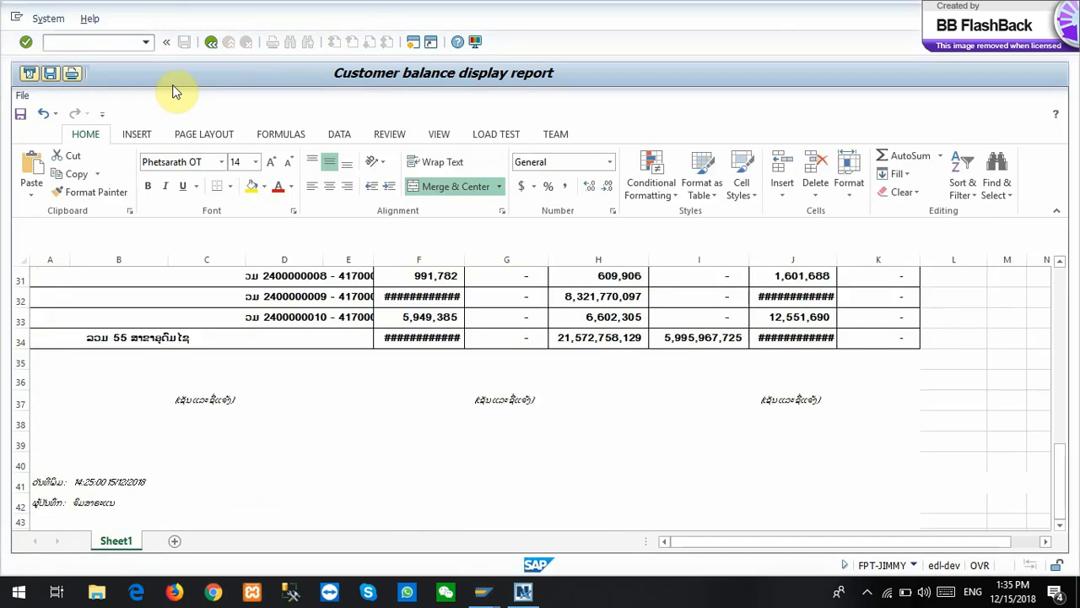
pyautogui.click(210, 42)
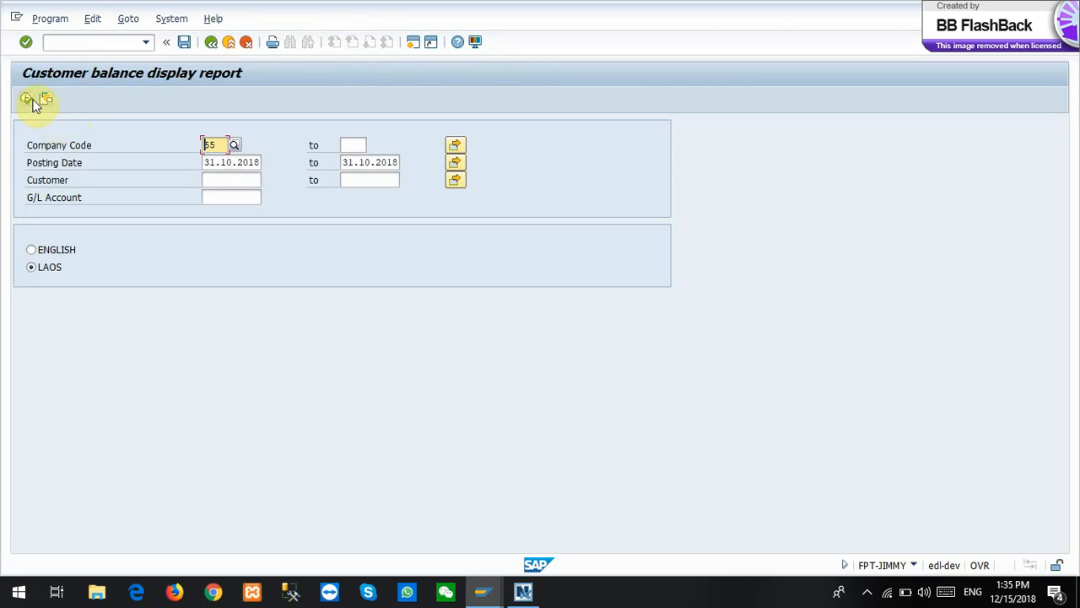
pyautogui.click(33, 100)
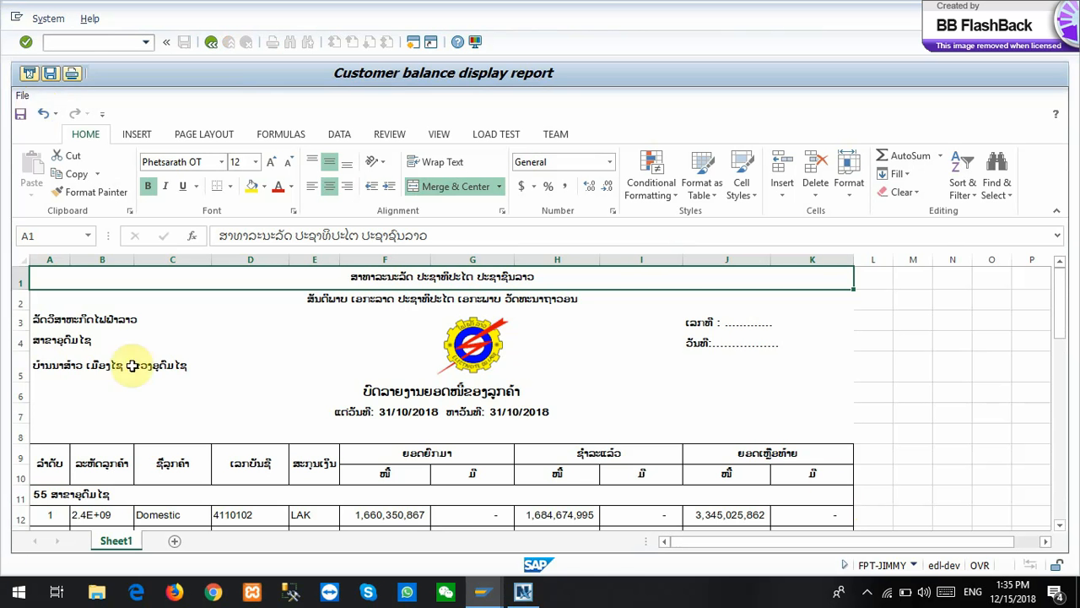
# Widen the customer code and customer name columns, B and C, in the refreshed report
pyautogui.moveTo(133, 265); pyautogui.dragTo(160, 265)
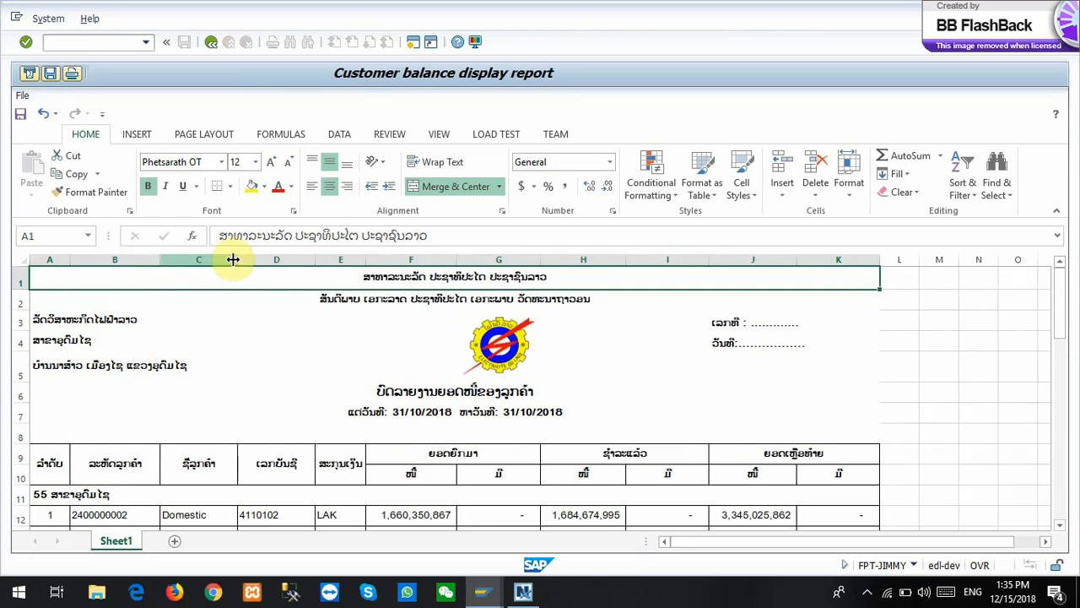
pyautogui.moveTo(238, 265); pyautogui.dragTo(260, 264)
pyautogui.scroll(-3, 258, 271)
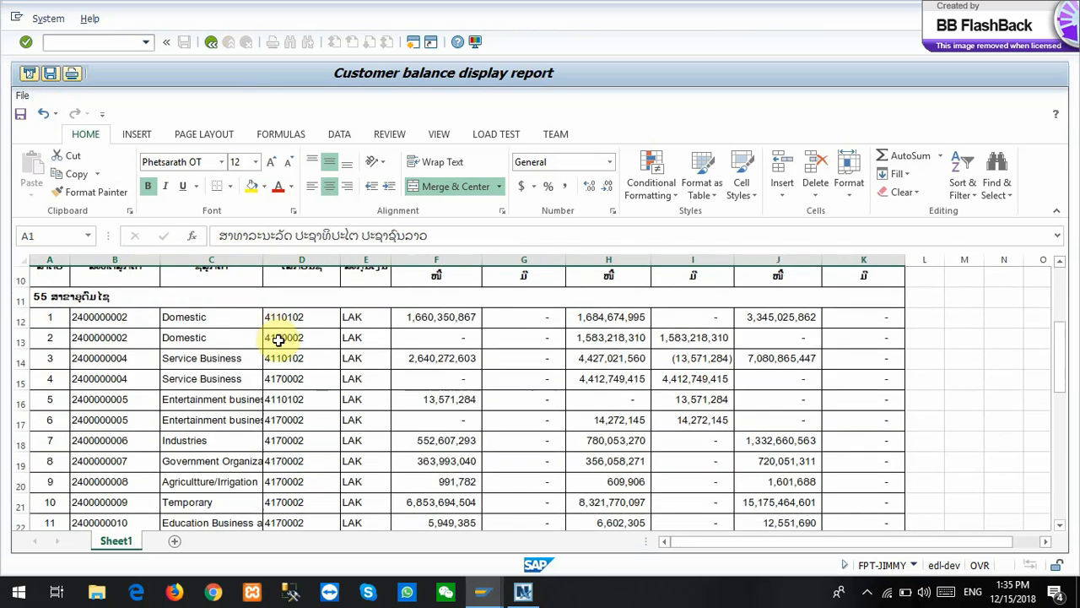
# Compare the credit movements of Service Business in I14 and Entertainment business in I16
pyautogui.click(692, 357)
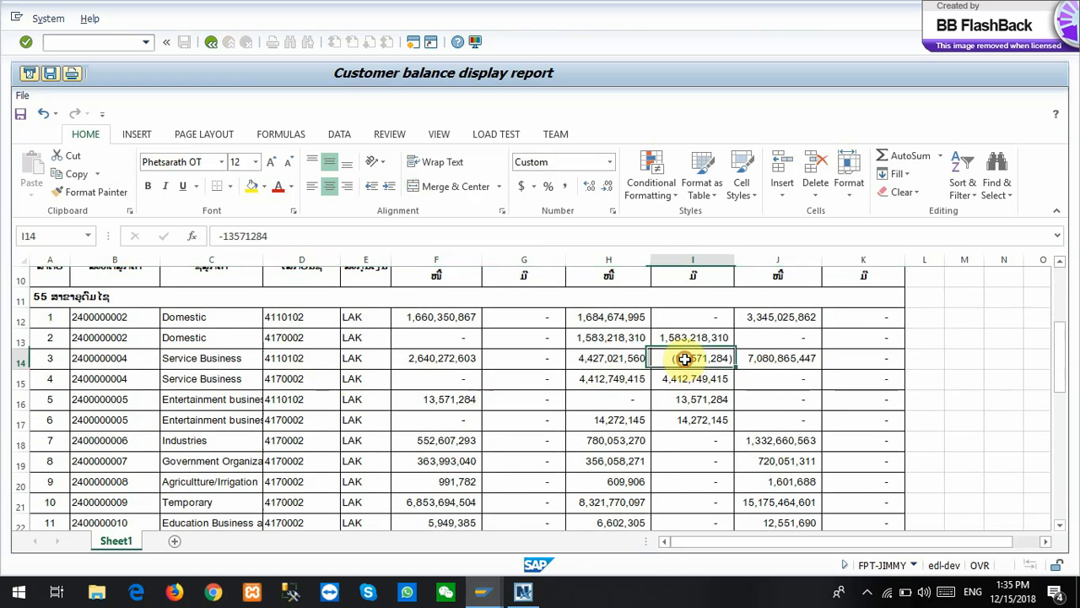
pyautogui.click(699, 400)
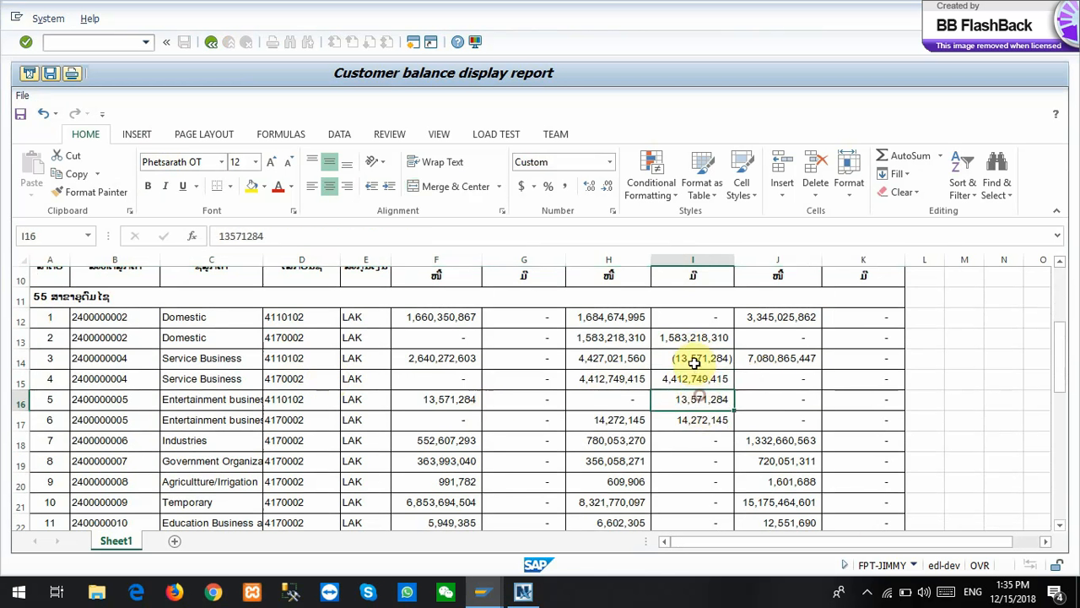
pyautogui.click(691, 361)
pyautogui.click(697, 400)
pyautogui.click(692, 358)
# Widen columns H and I in the refreshed report and check the overall debit and credit totals in row 34
pyautogui.scroll(-7, 694, 375)
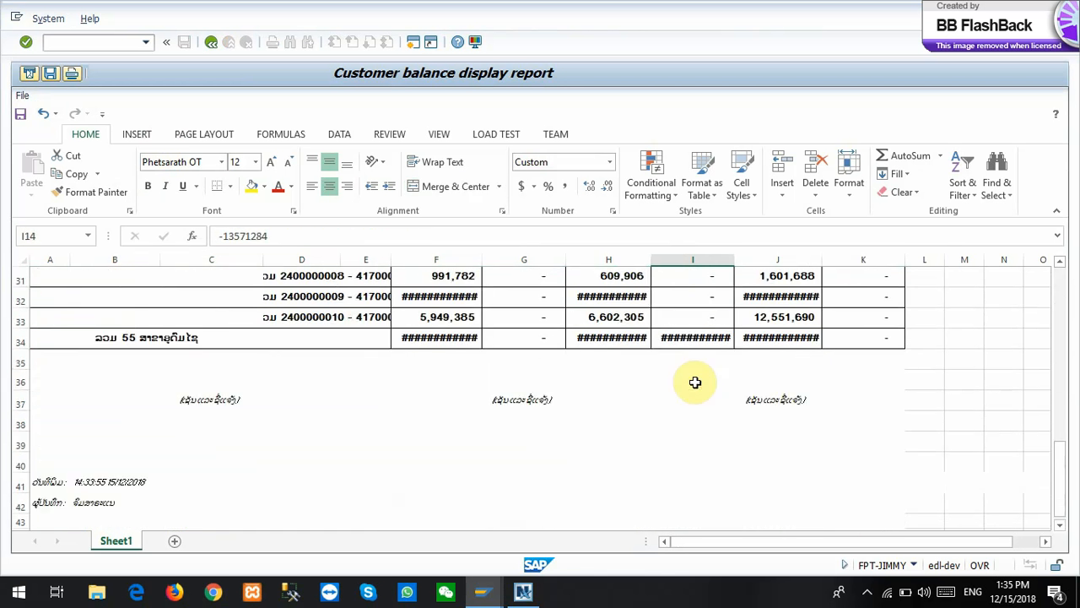
pyautogui.moveTo(611, 259); pyautogui.dragTo(769, 263)
pyautogui.click(707, 336)
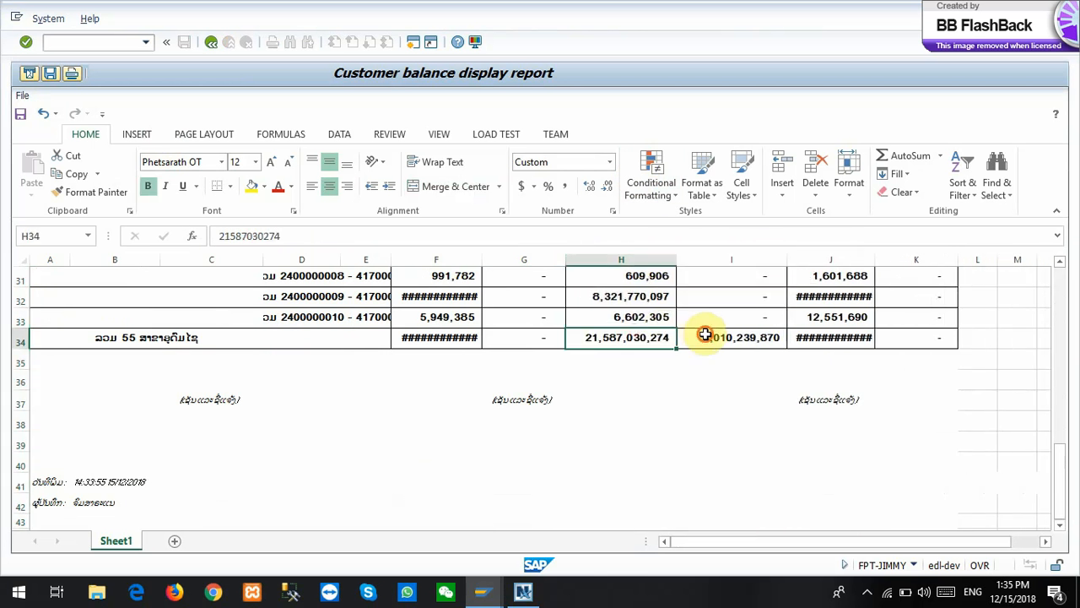
pyautogui.scroll(4, 692, 368)
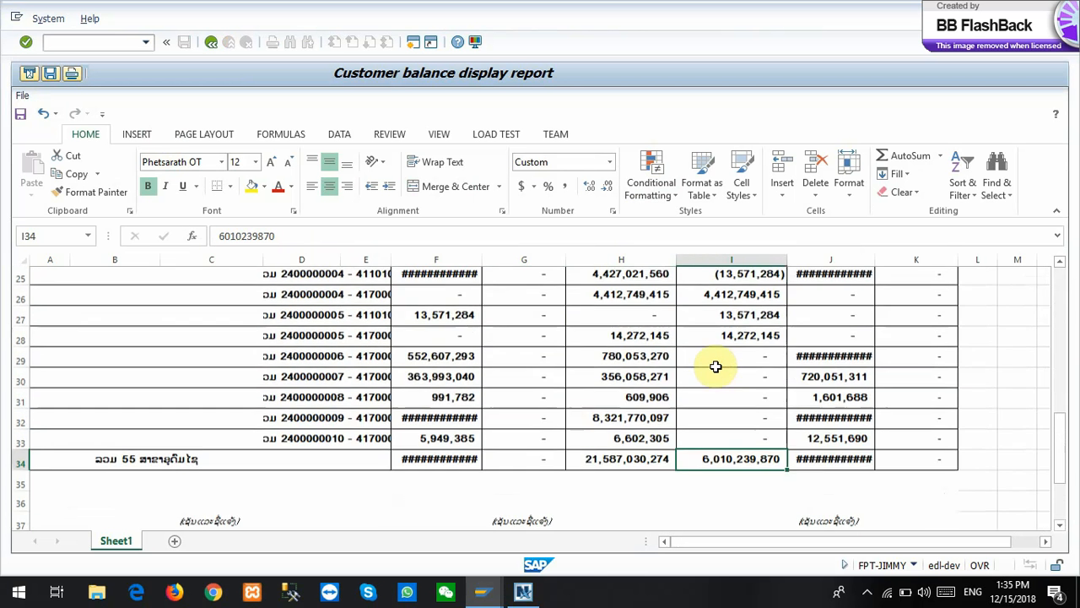
pyautogui.scroll(-4, 719, 362)
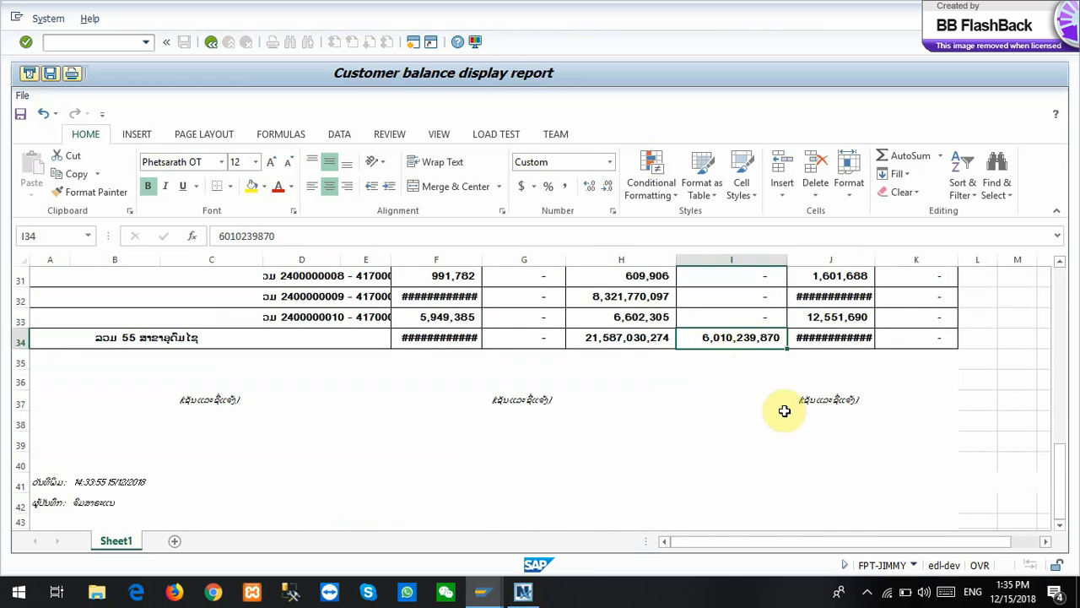
pyautogui.scroll(4, 755, 407)
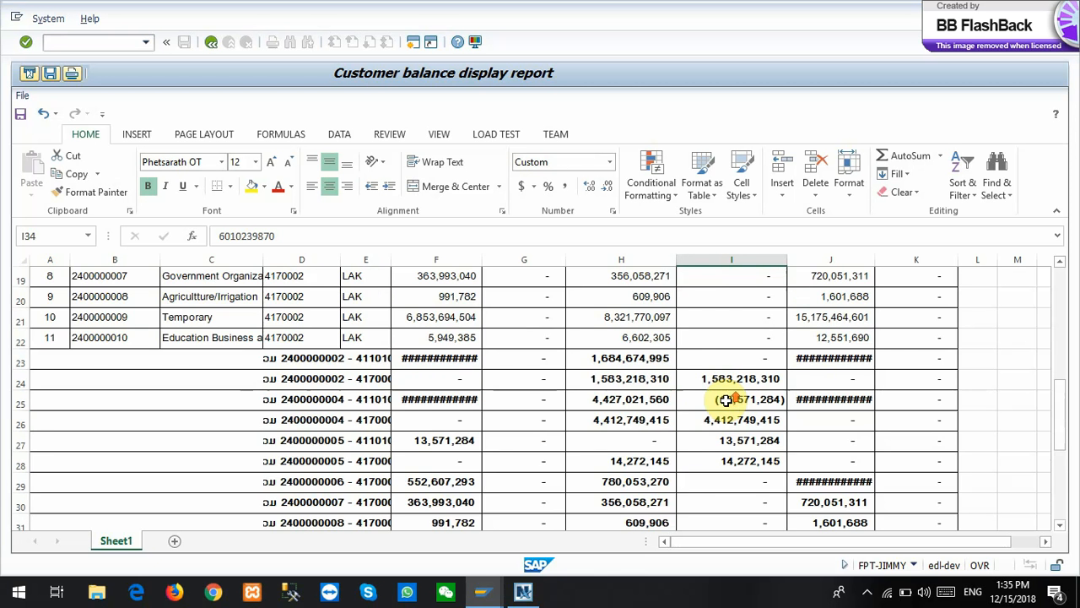
# Switch to the previous balance report, widen columns H and I, and check the credit total in I34
pyautogui.hotkey('alt', 'Tab')
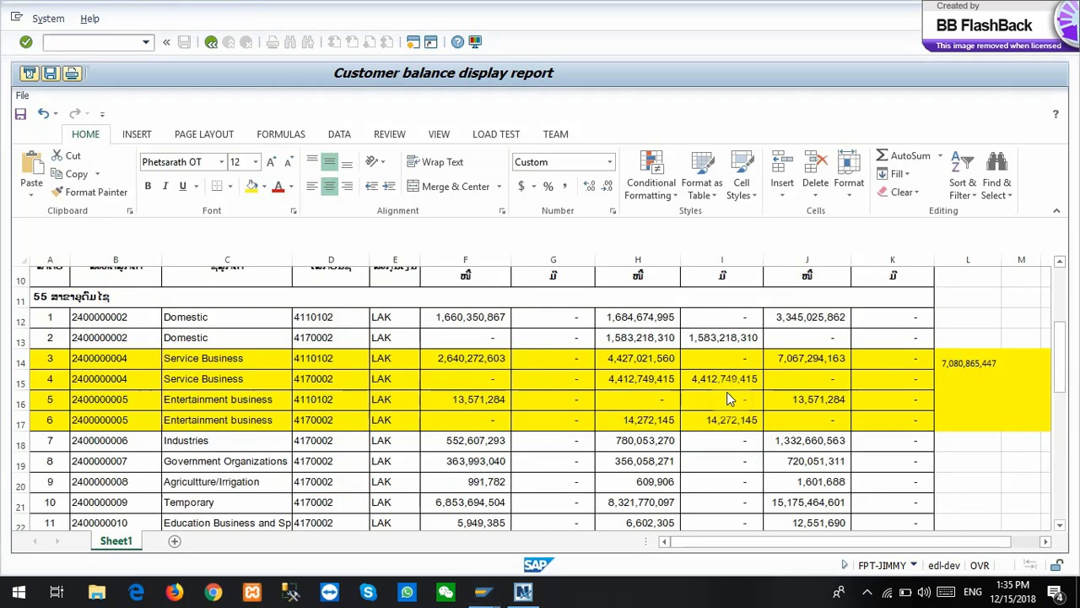
pyautogui.scroll(-2, 800, 379)
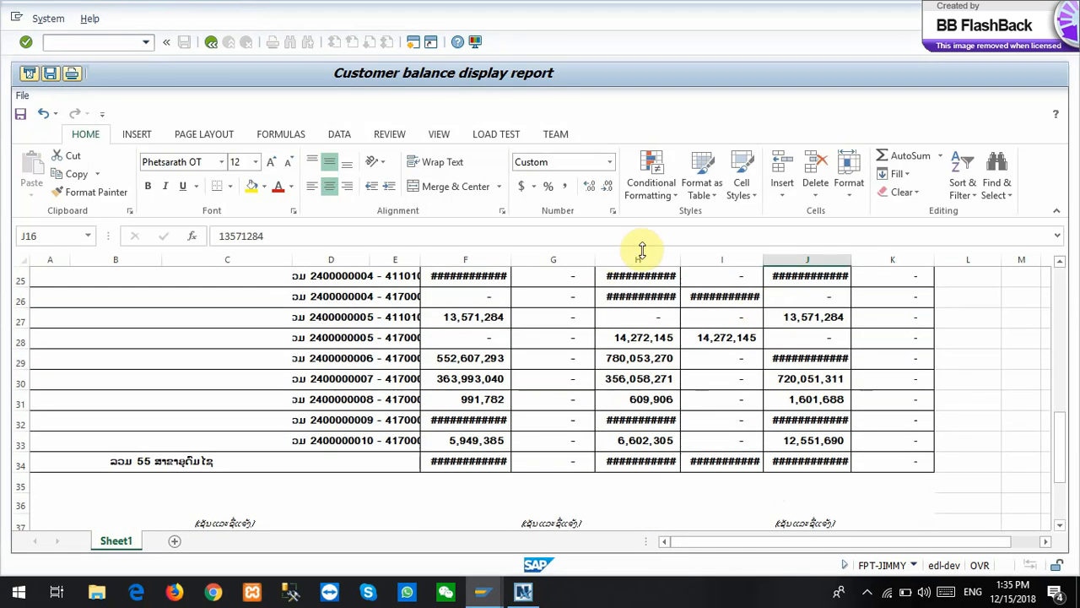
pyautogui.moveTo(633, 261); pyautogui.dragTo(684, 261)
pyautogui.moveTo(761, 258); pyautogui.dragTo(787, 257)
pyautogui.click(725, 461)
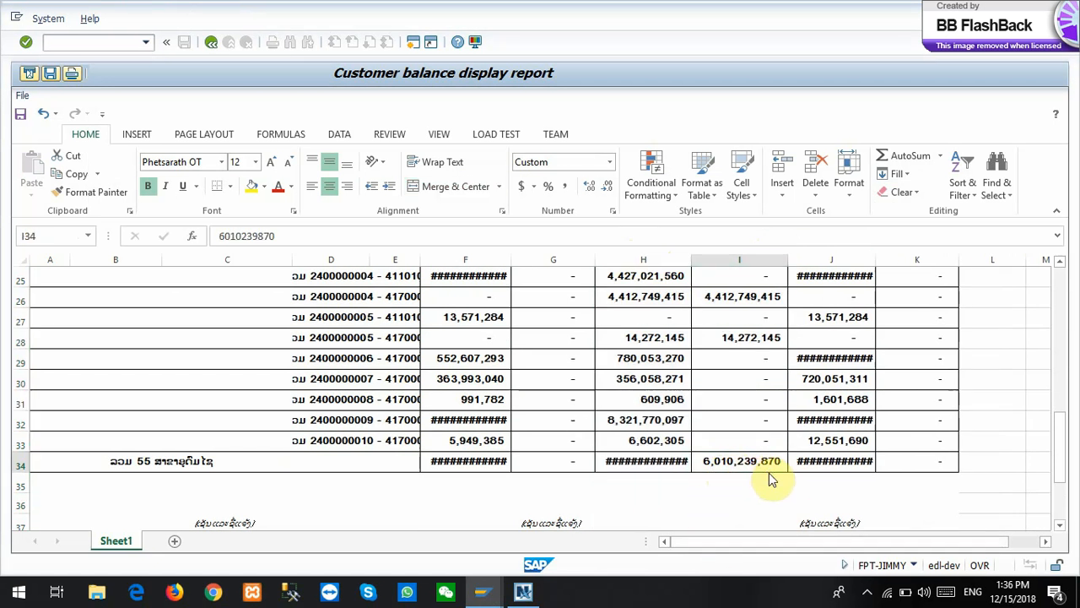
# Compare the row 34 totals between the previous and refreshed balance reports, widening column H in the previous report
pyautogui.hotkey('alt', 'Tab')
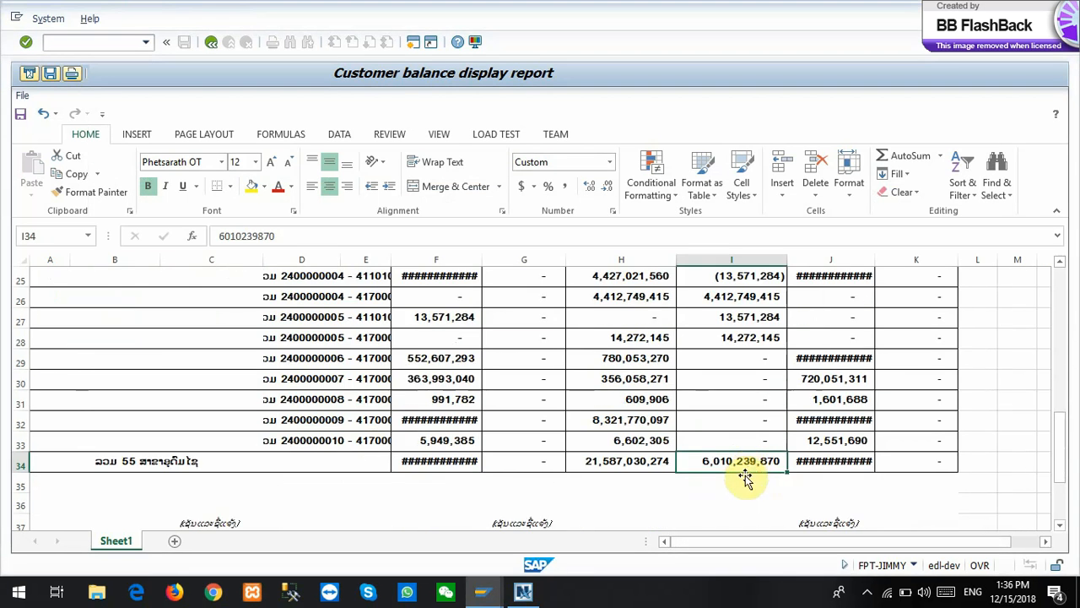
pyautogui.hotkey('alt', 'Tab')
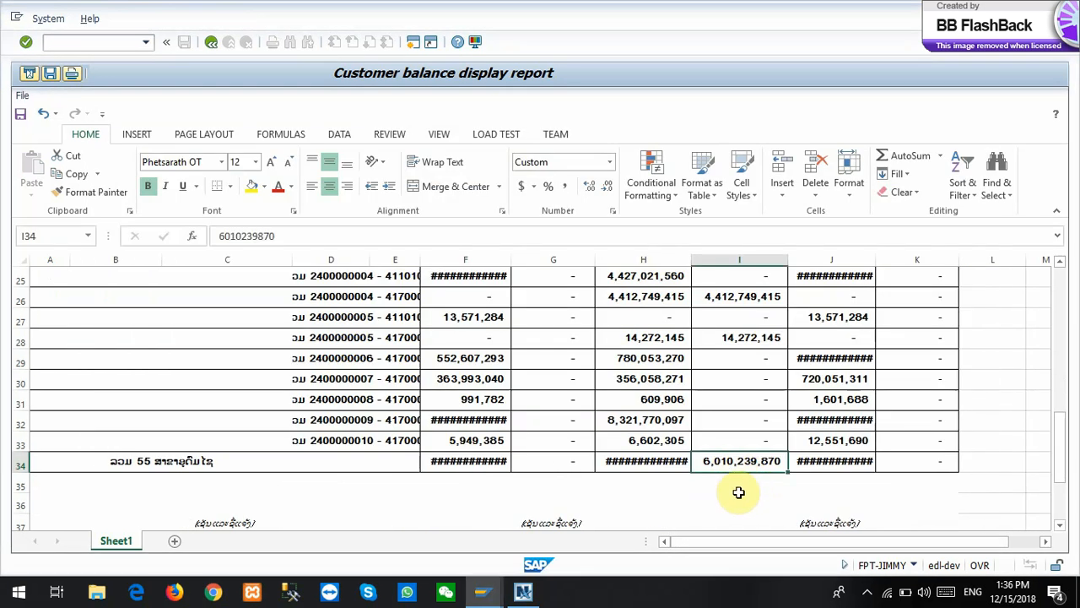
pyautogui.hotkey('alt', 'Tab')
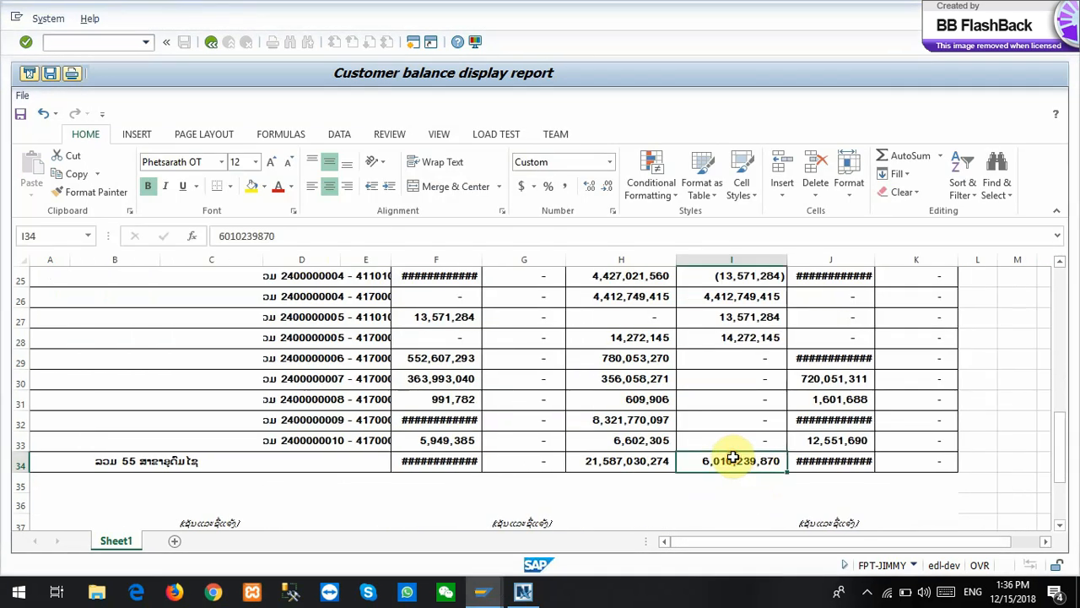
pyautogui.hotkey('alt', 'Tab')
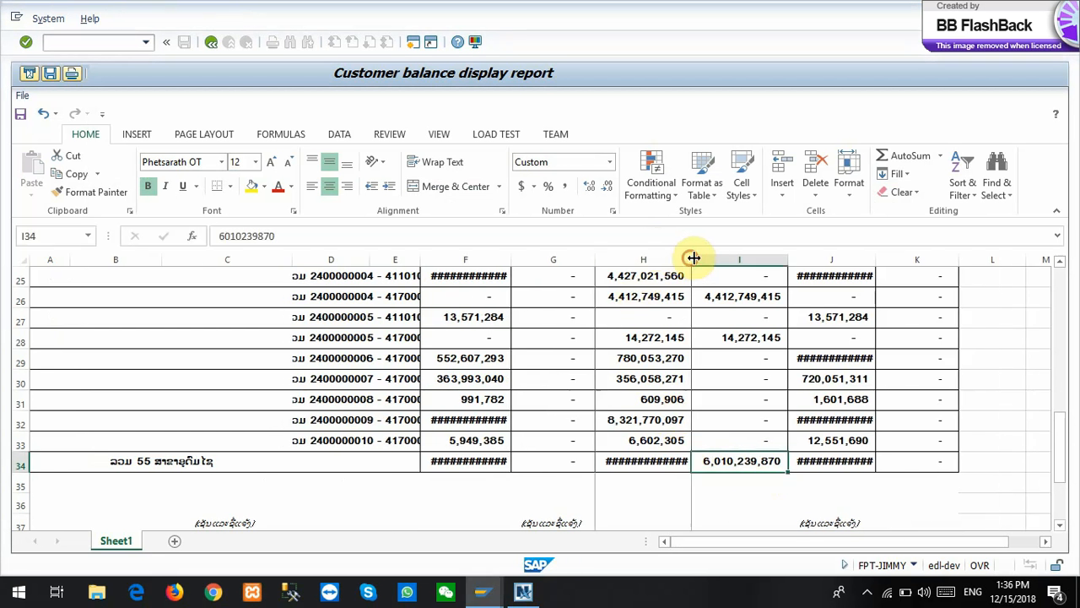
pyautogui.moveTo(694, 258); pyautogui.dragTo(709, 258)
pyautogui.hotkey('alt', 'Tab')
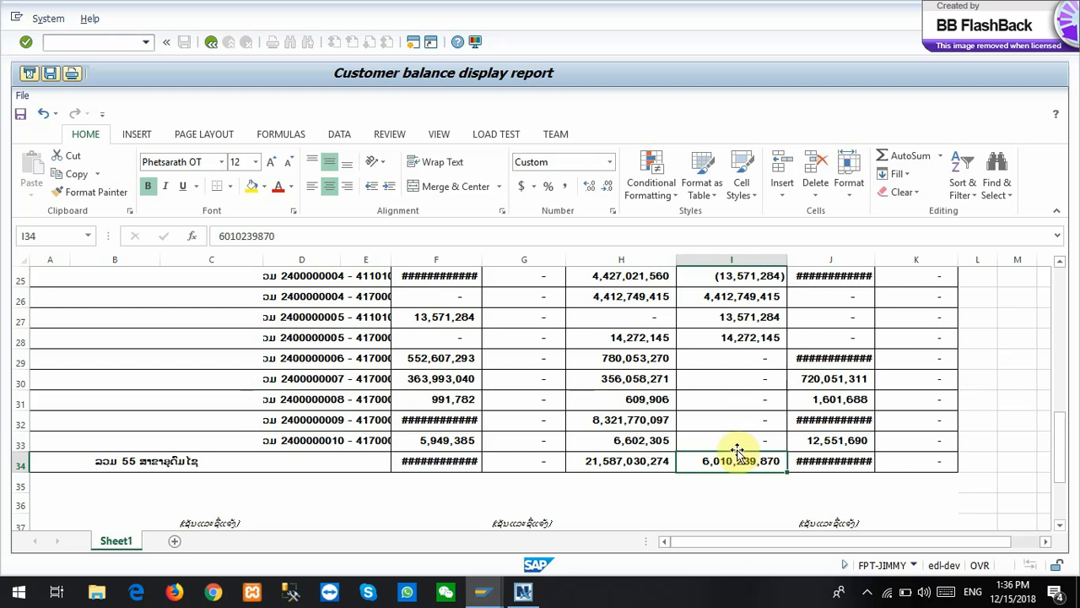
# Check the subtotals in I27 and H25 of the refreshed report against the overall debit total in H34
pyautogui.click(746, 316)
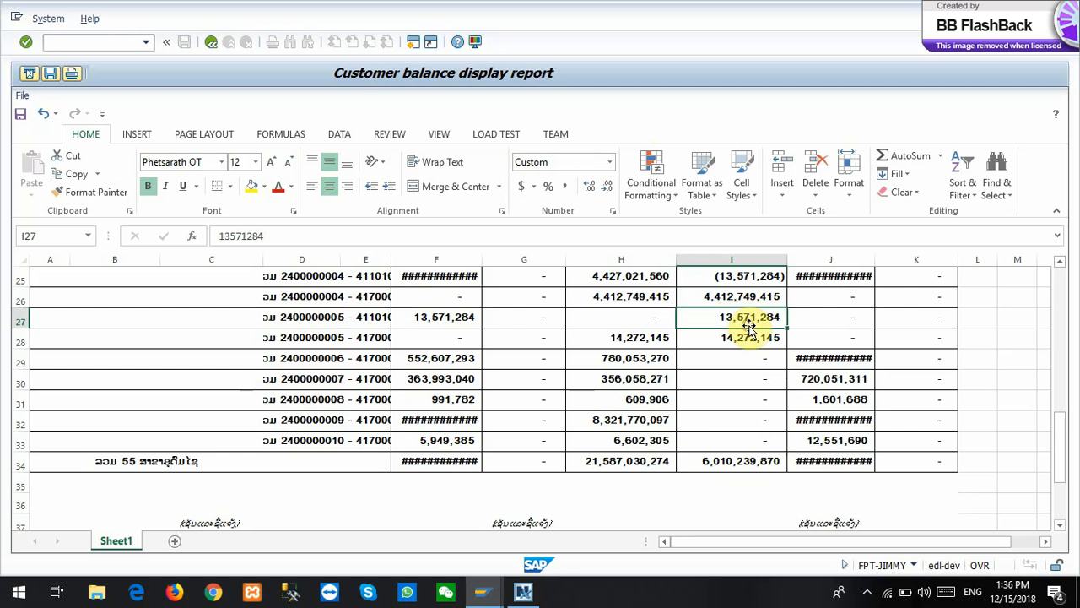
pyautogui.scroll(1, 748, 325)
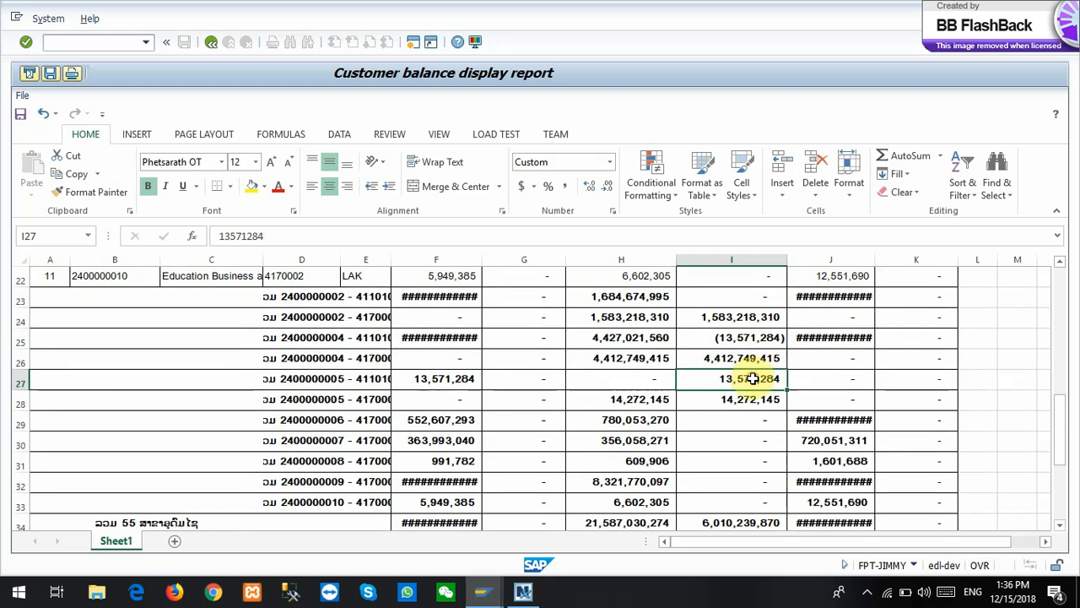
pyautogui.click(635, 338)
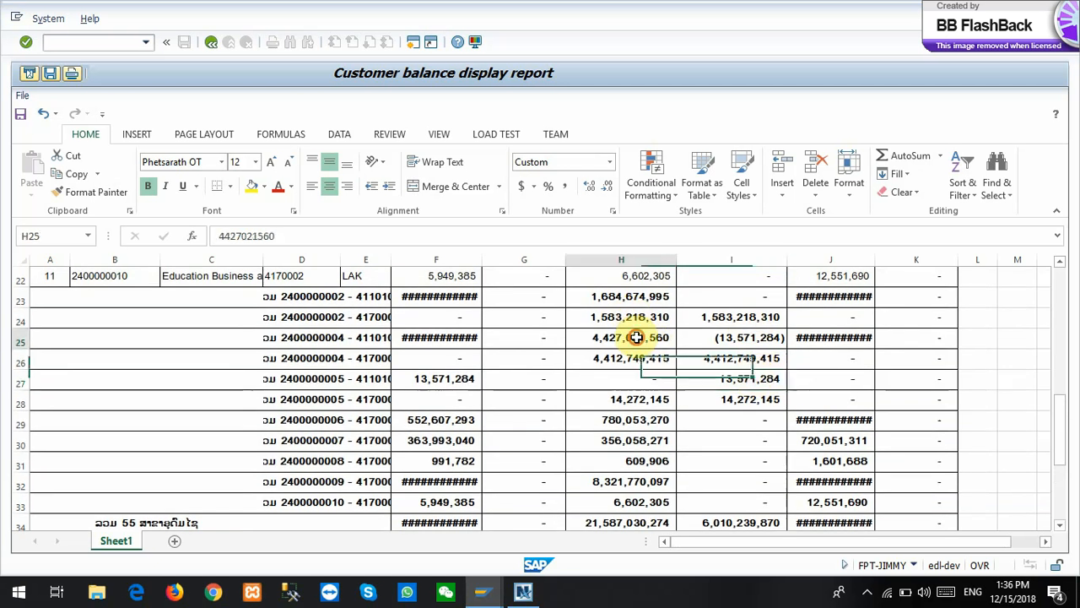
pyautogui.scroll(-2, 635, 338)
pyautogui.click(629, 400)
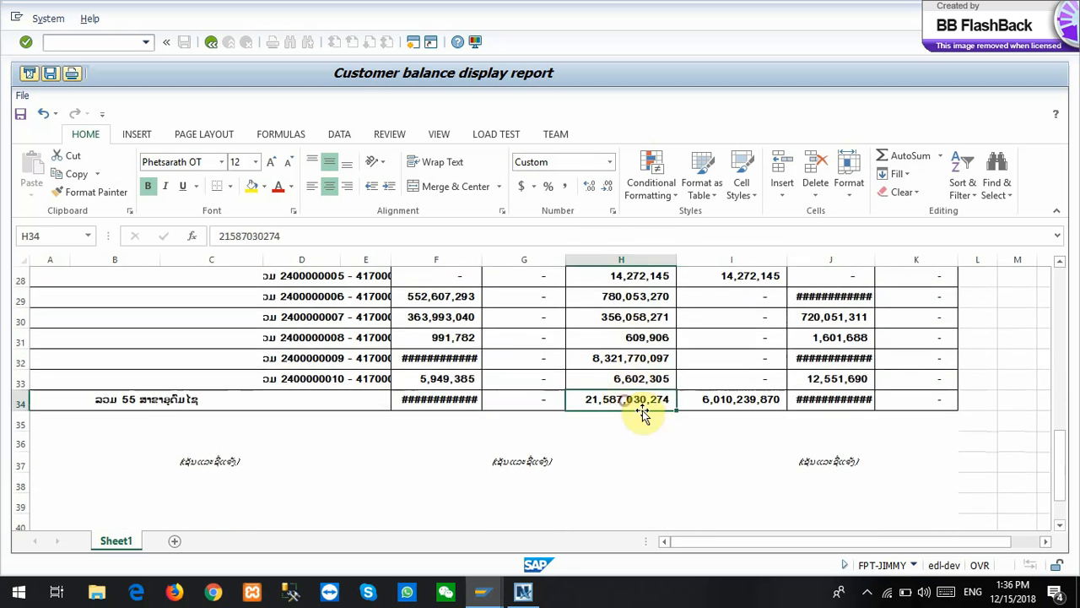
# Compare the overall debit movement in H34 with the overall credit movement in I34 of the refreshed report
pyautogui.click(726, 408)
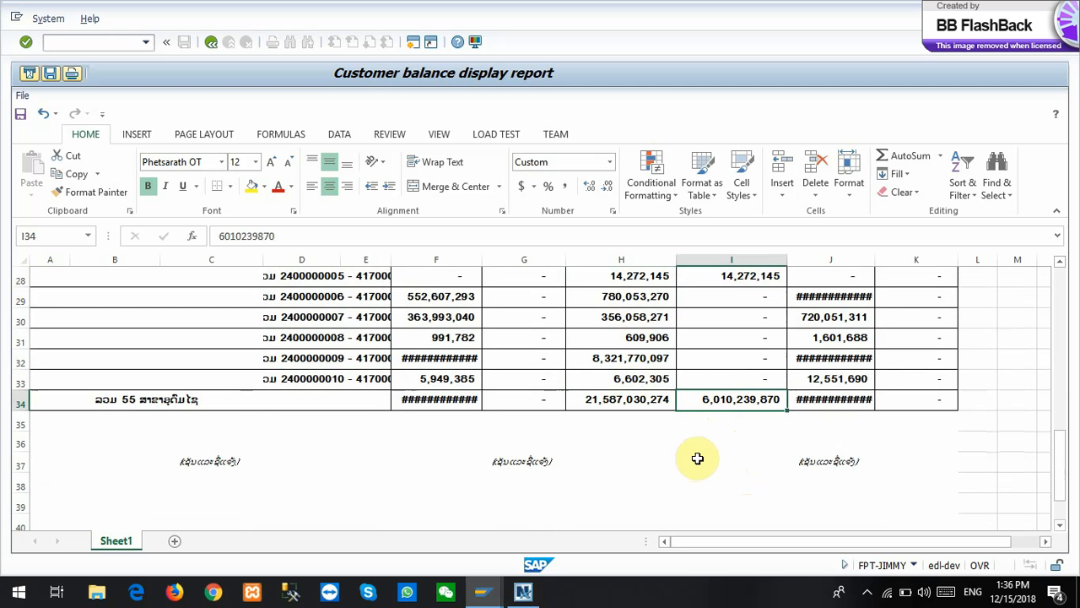
pyautogui.click(553, 404)
pyautogui.click(614, 406)
pyautogui.click(713, 403)
pyautogui.click(632, 404)
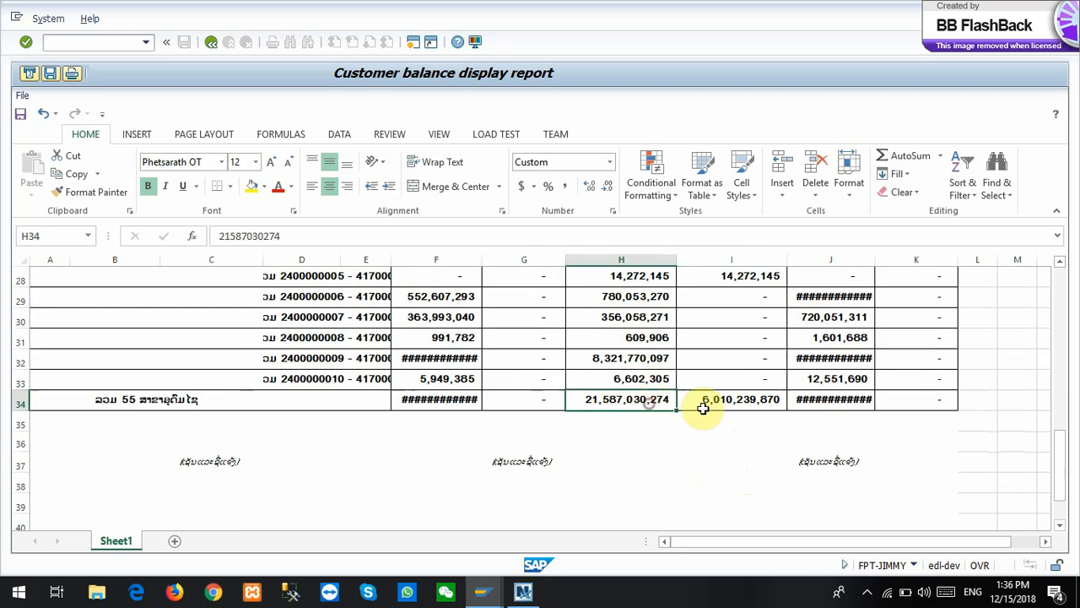
pyautogui.click(705, 404)
pyautogui.click(637, 403)
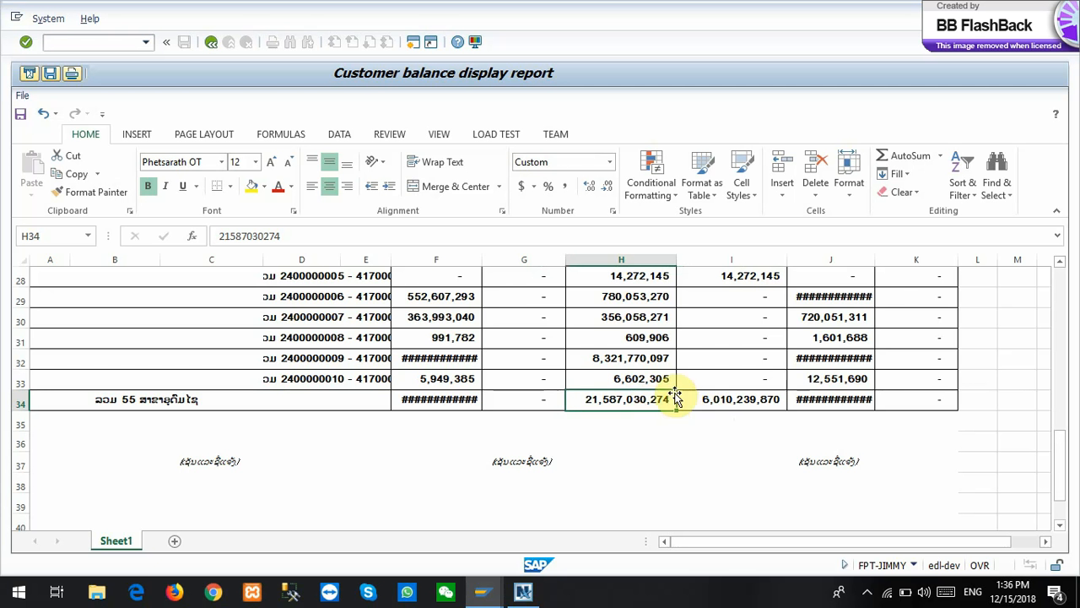
pyautogui.scroll(1, 717, 404)
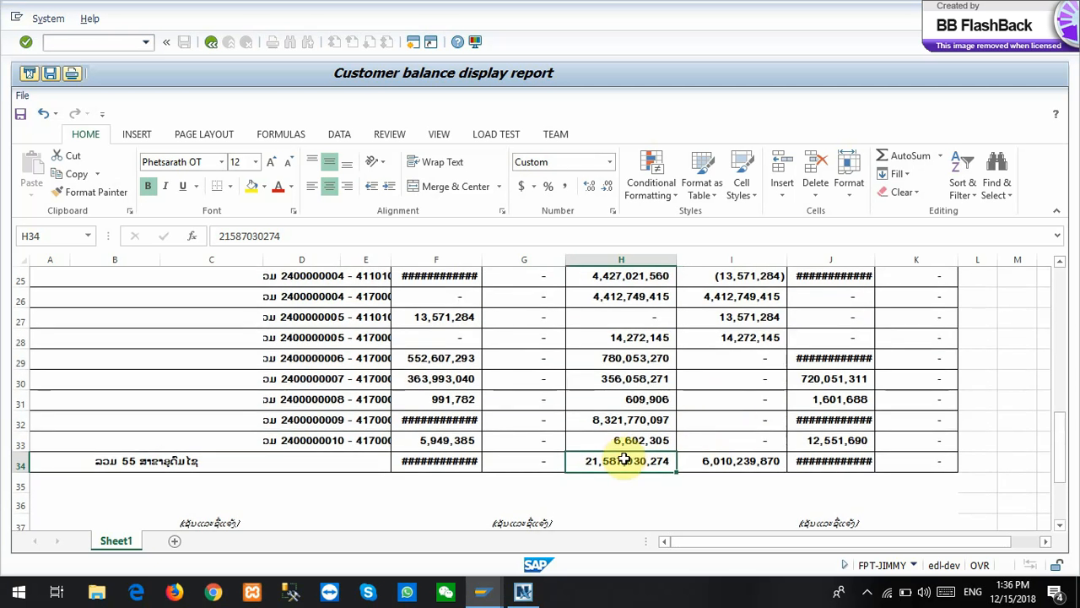
# Highlight the movement columns H and I and review their overall totals together in H34:I34
pyautogui.moveTo(618, 259); pyautogui.dragTo(717, 252)
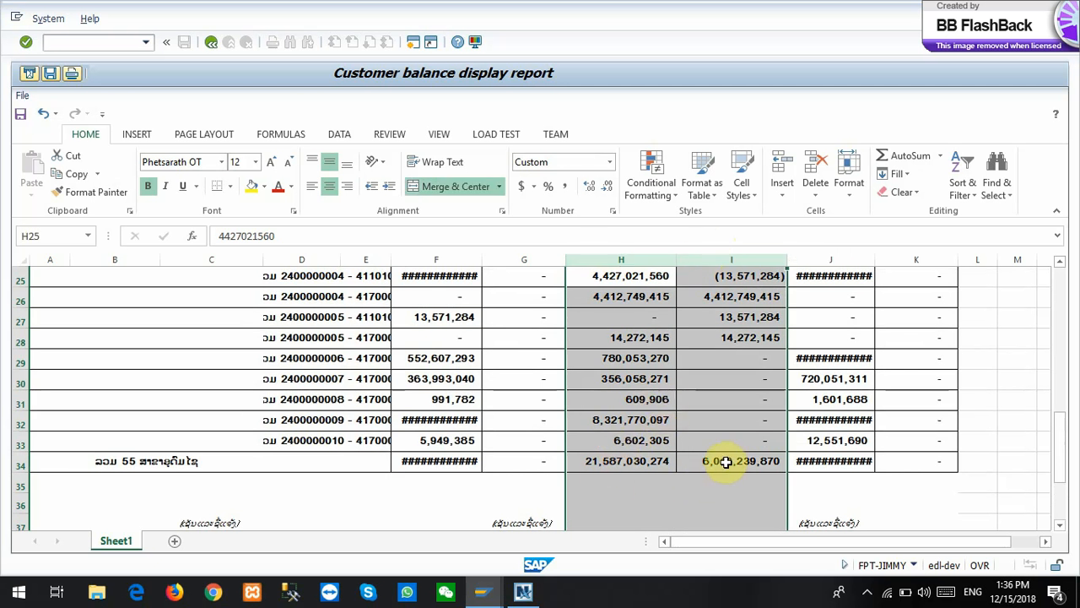
pyautogui.moveTo(629, 460); pyautogui.dragTo(702, 469)
pyautogui.click(706, 483)
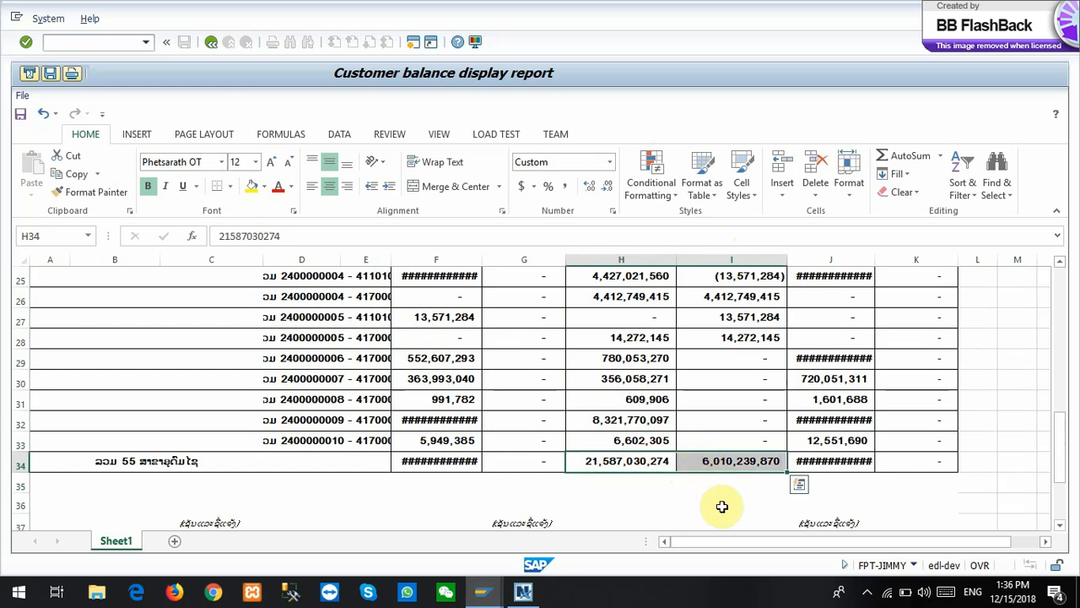
pyautogui.click(719, 460)
pyautogui.click(663, 465)
pyautogui.moveTo(663, 465); pyautogui.dragTo(692, 465)
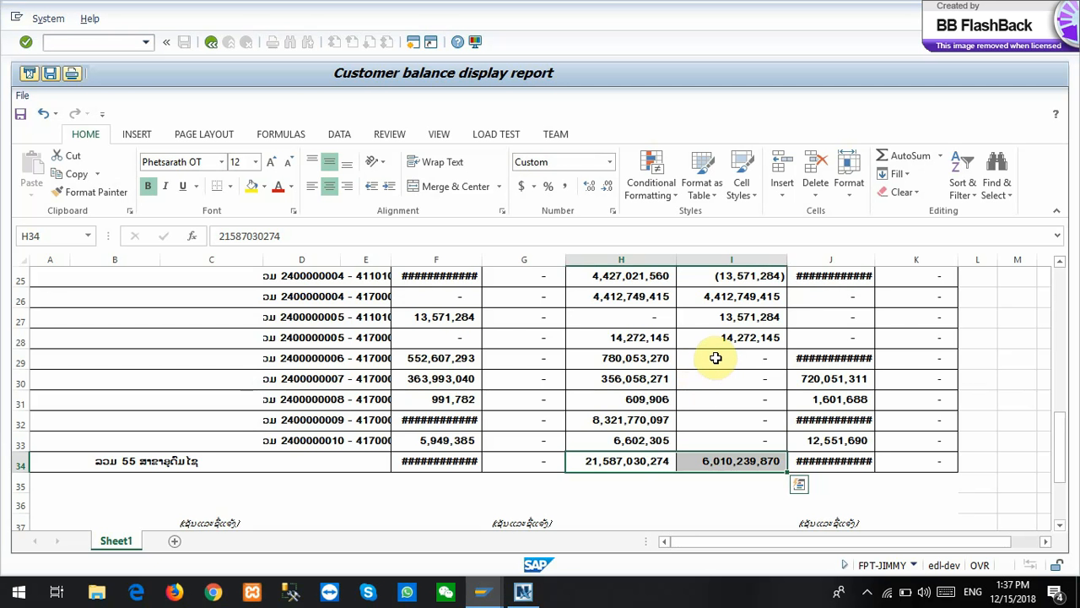
# Color the text of the two Entertainment business rows, 16 and 17, red in the refreshed report
pyautogui.scroll(5, 715, 358)
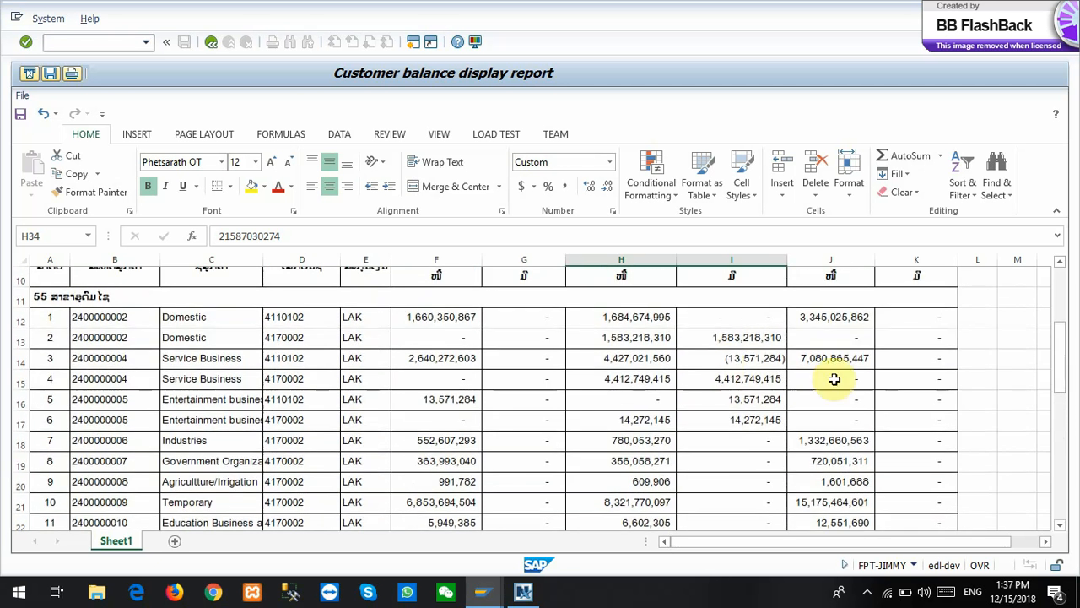
pyautogui.click(827, 358)
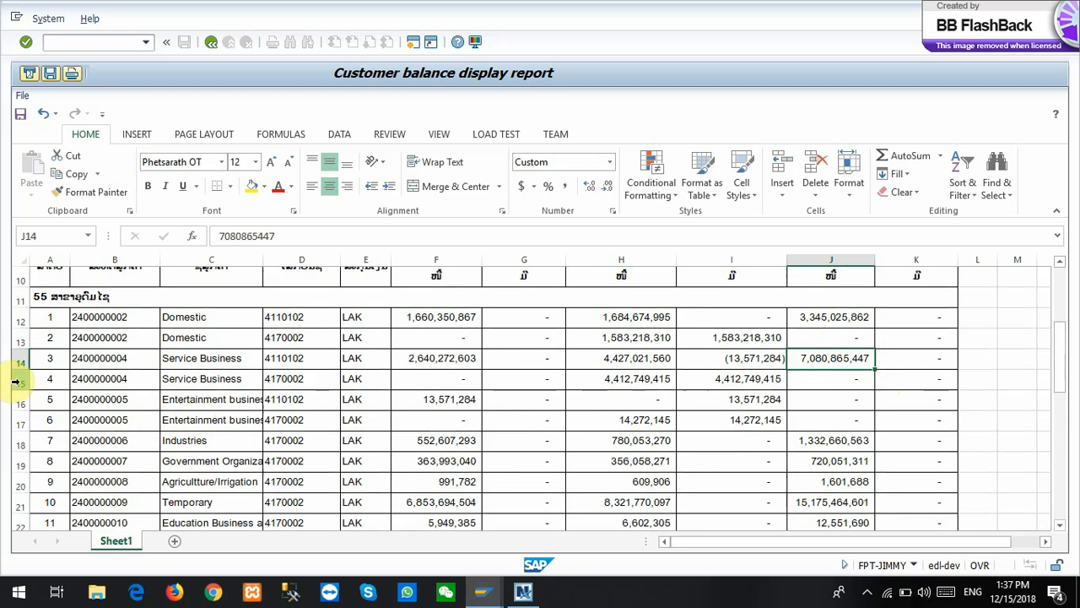
pyautogui.moveTo(15, 381); pyautogui.dragTo(22, 417)
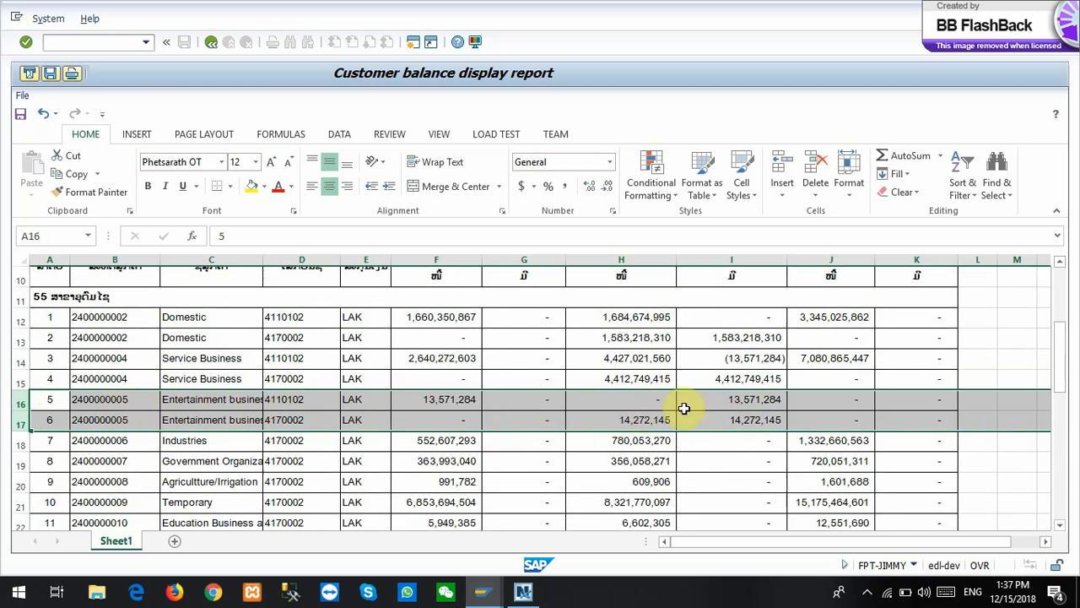
pyautogui.click(279, 188)
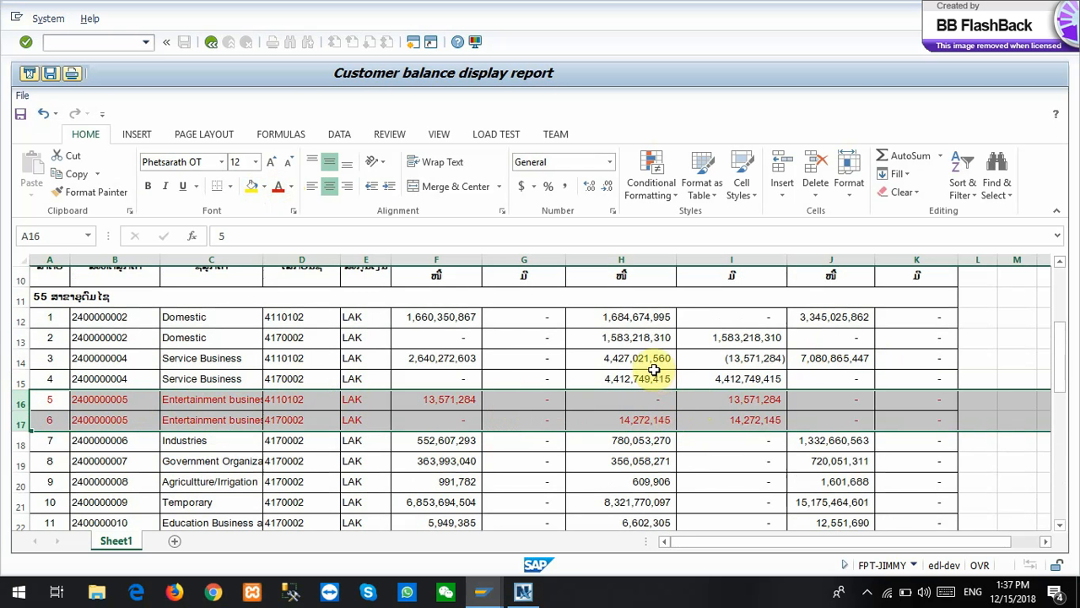
# Review the Service Business rows 14 and 15, the closing balance in J14, and the credit movements in I14:I17
pyautogui.click(16, 361)
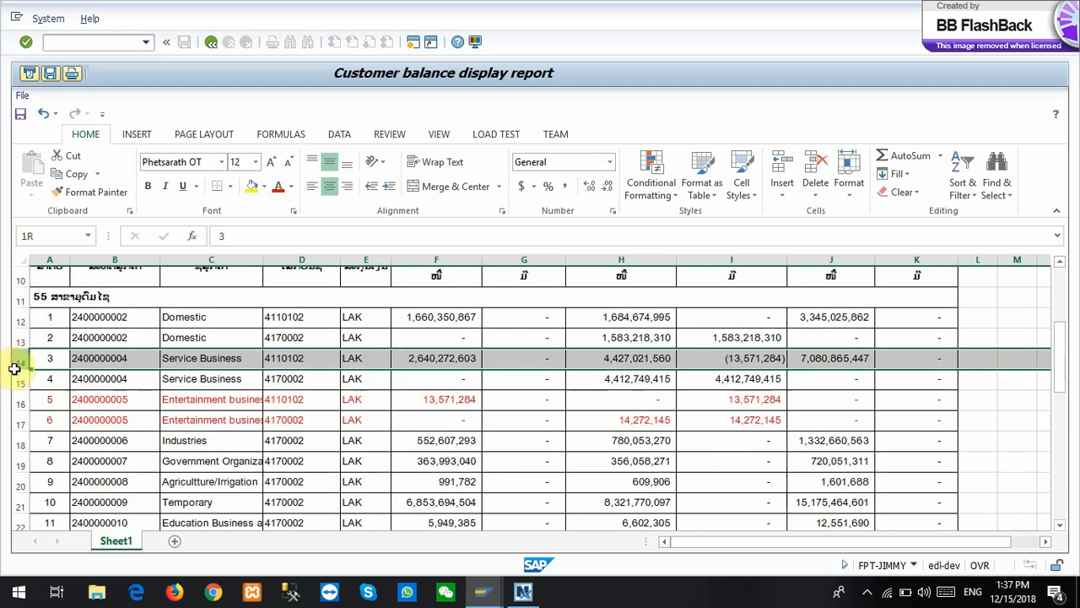
pyautogui.moveTo(14, 368); pyautogui.dragTo(10, 381)
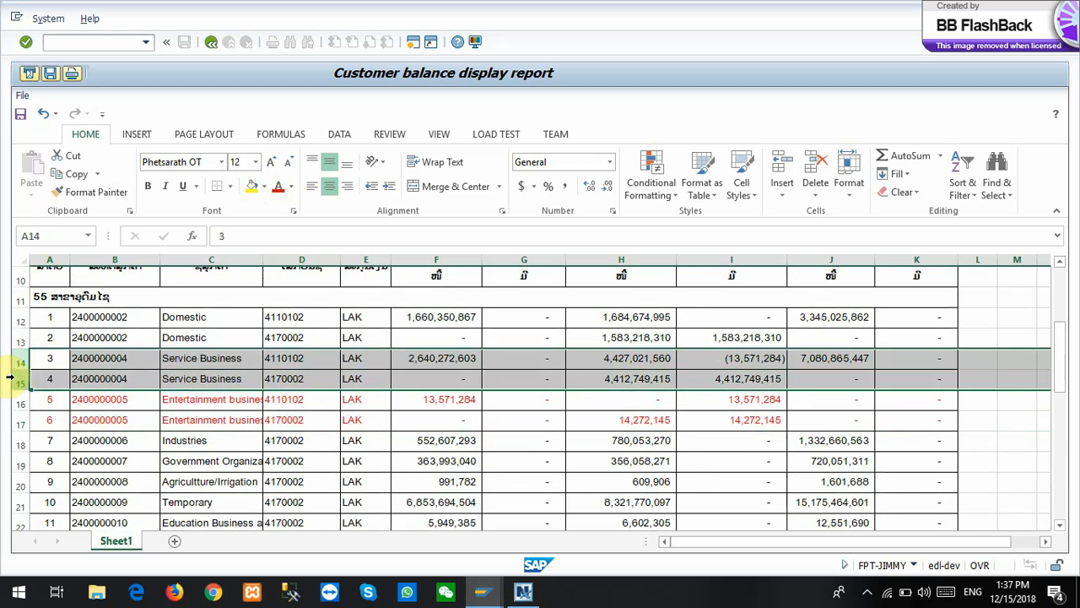
pyautogui.click(823, 361)
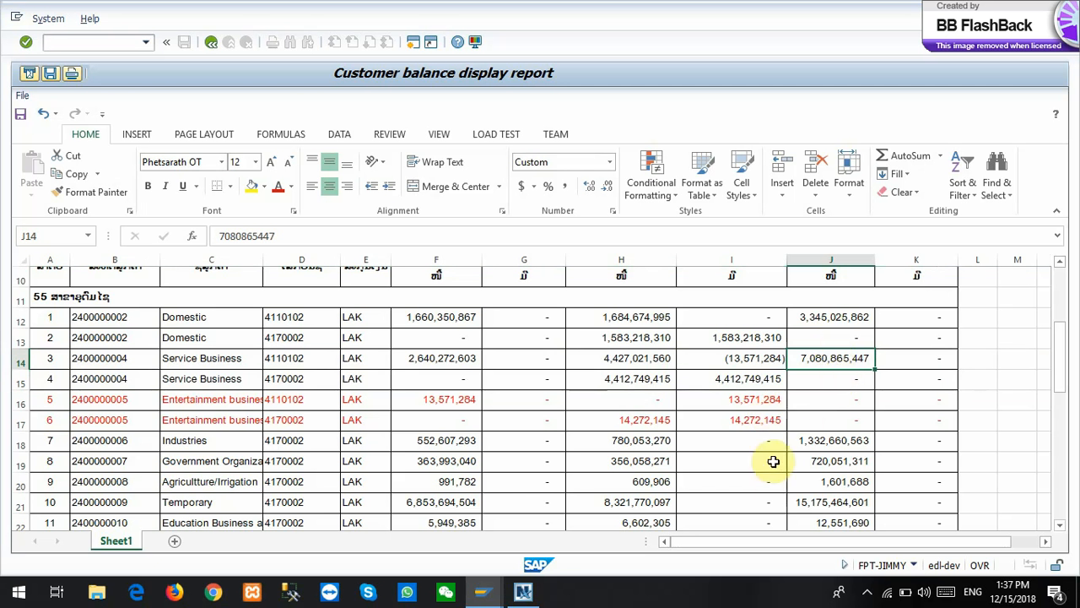
pyautogui.moveTo(738, 427); pyautogui.dragTo(732, 368)
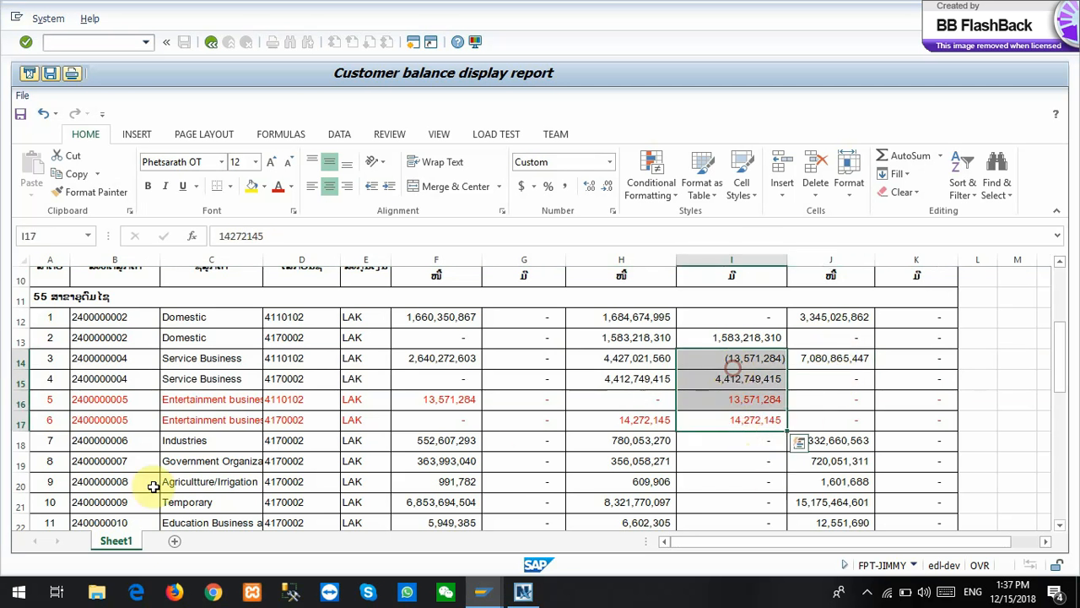
pyautogui.moveTo(13, 358); pyautogui.dragTo(17, 420)
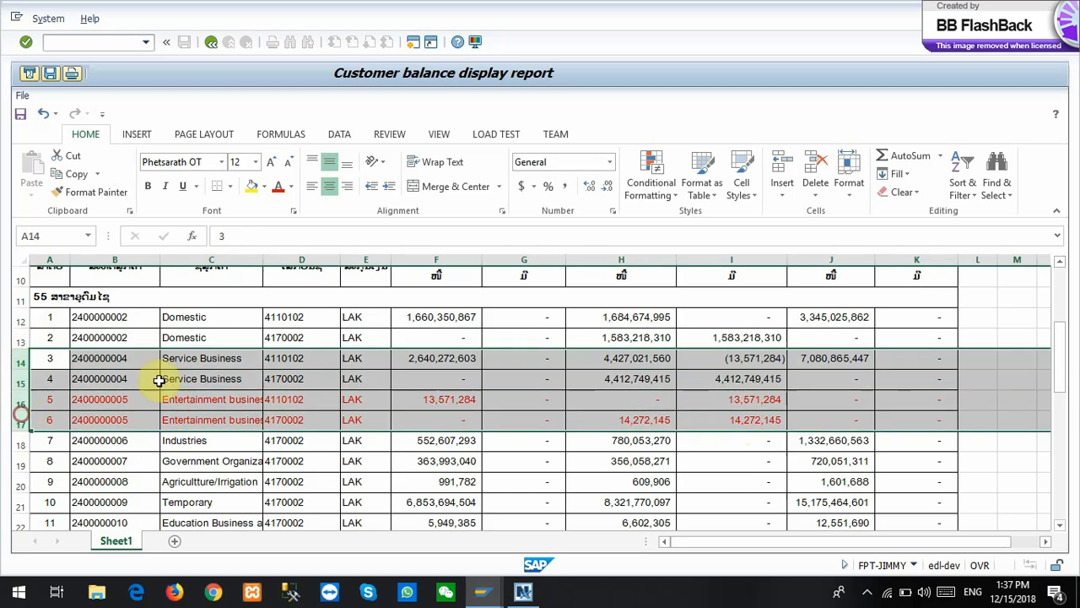
# Compare the Service Business closing balance in J14 with the expected balance in L14 of the previous report
pyautogui.click(848, 358)
pyautogui.hotkey('alt', 'Tab')
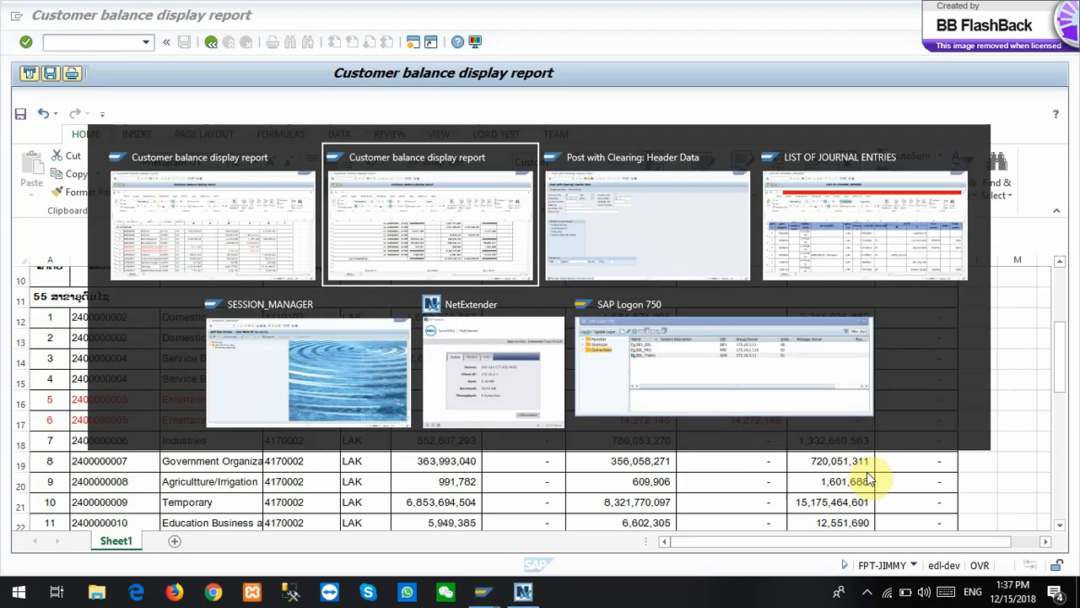
pyautogui.scroll(4, 840, 409)
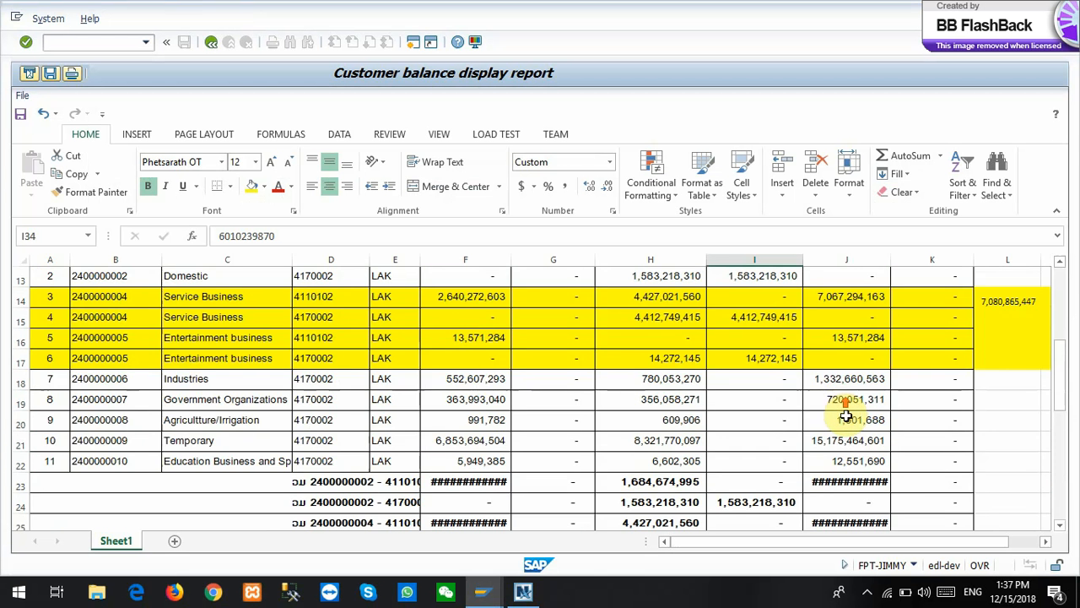
pyautogui.click(1023, 301)
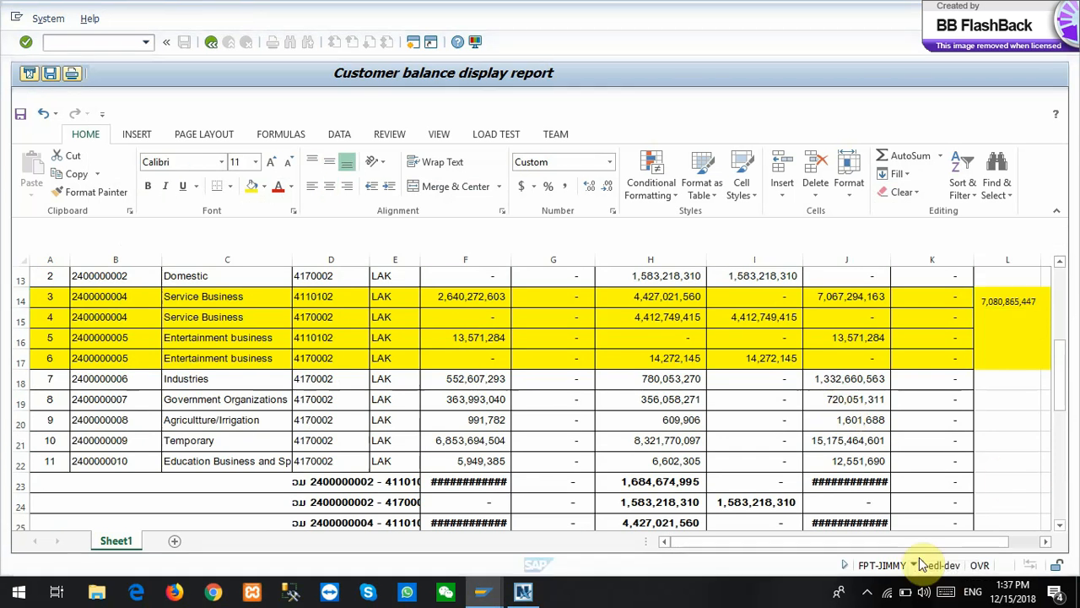
pyautogui.hotkey('alt', 'Tab')
# Examine the remaining 417 customer rows 18 to 22 in the refreshed report, from Industries to Education Business
pyautogui.scroll(-2, 380, 403)
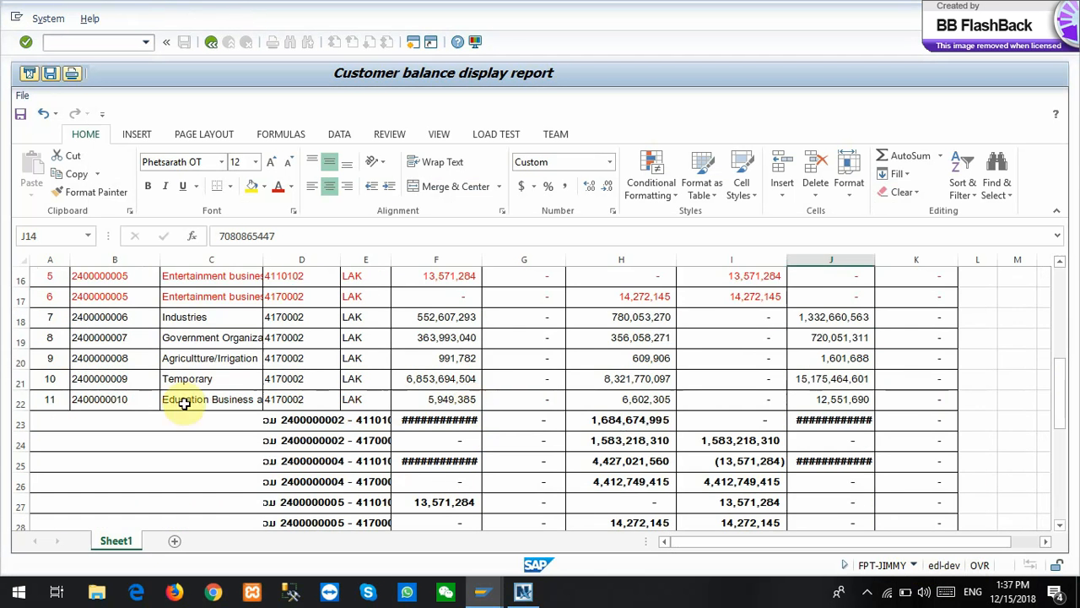
pyautogui.scroll(1, 164, 400)
pyautogui.click(17, 380)
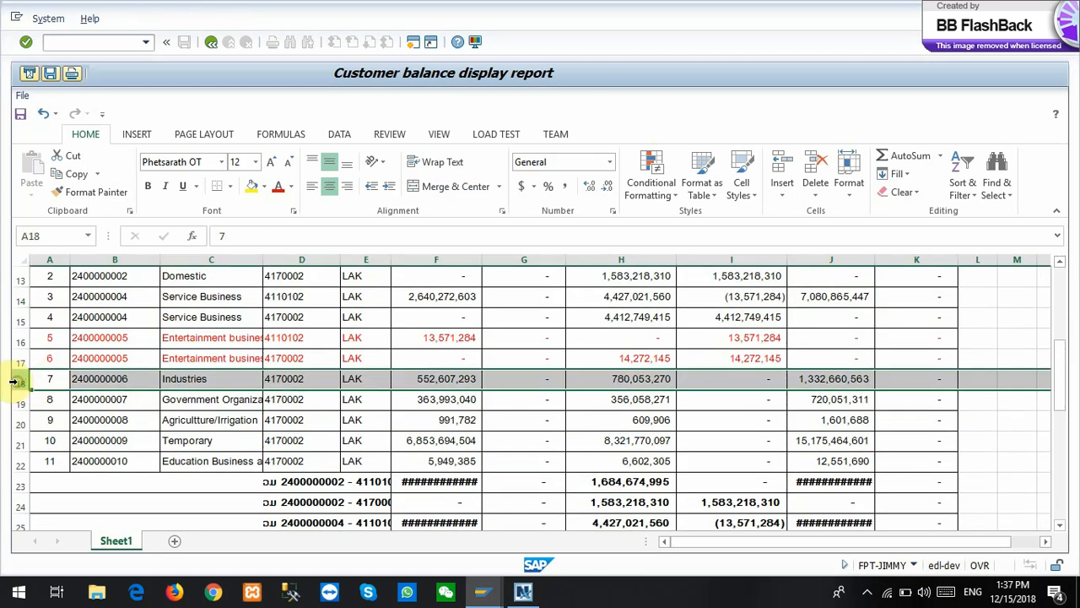
pyautogui.click(19, 402)
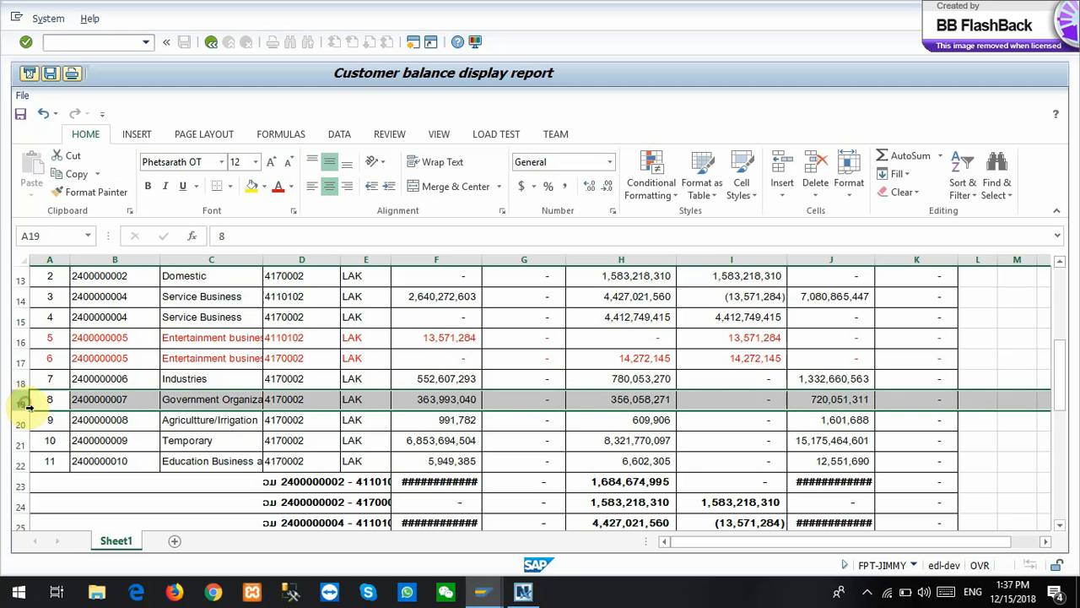
pyautogui.click(20, 422)
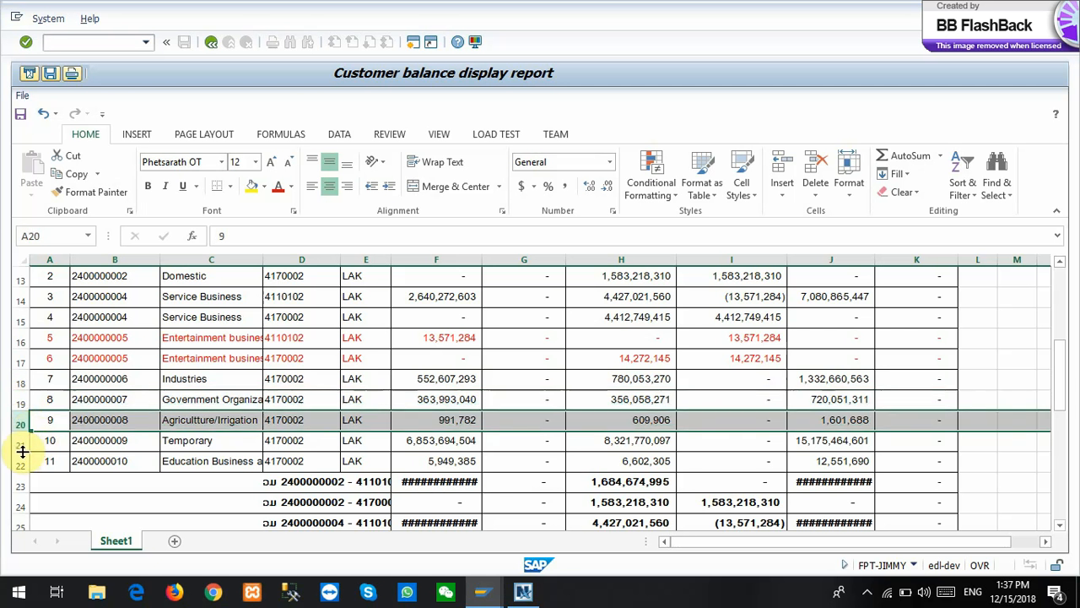
pyautogui.click(20, 440)
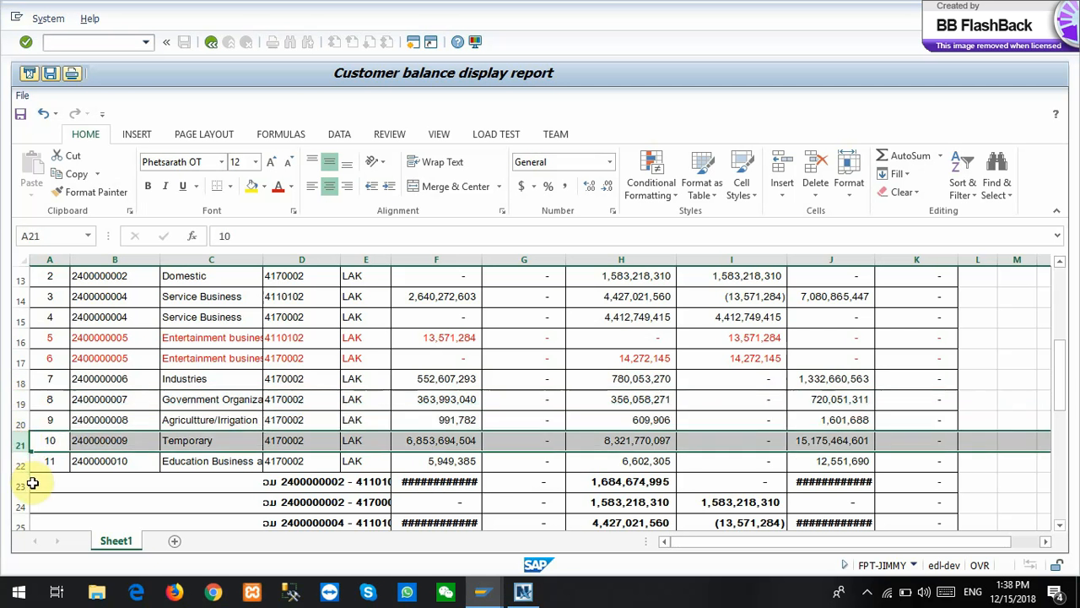
pyautogui.click(22, 463)
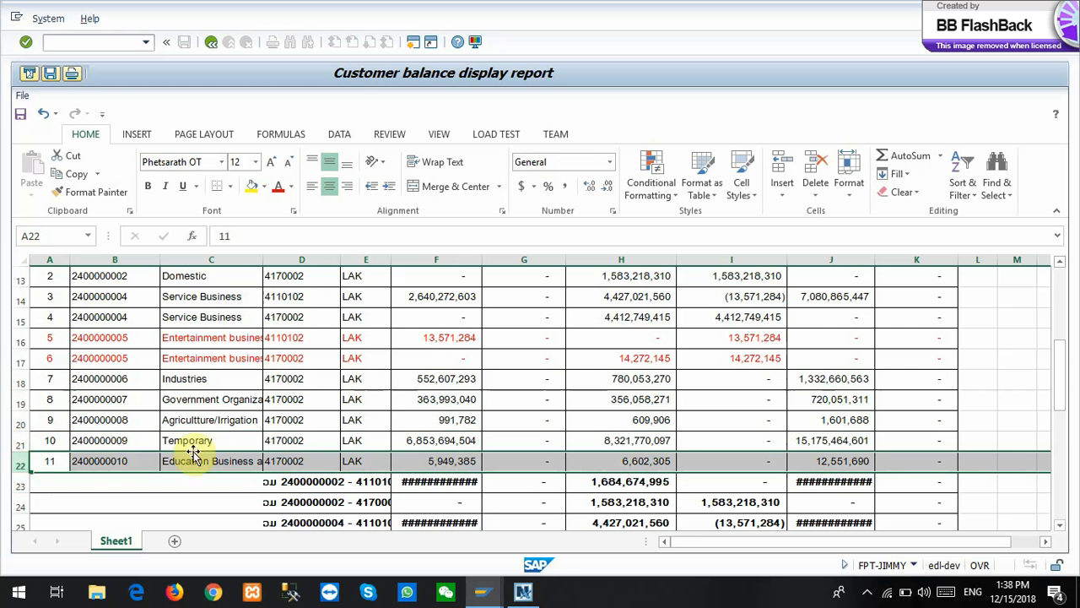
pyautogui.click(224, 465)
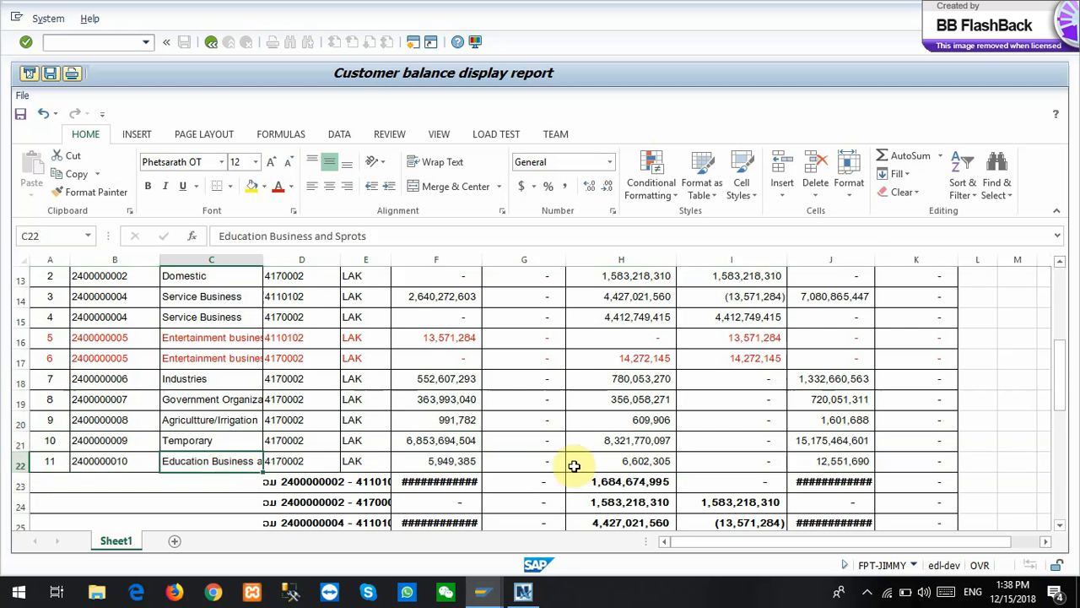
# Widen column C of the balance report so the full customer names fit
pyautogui.scroll(2, 149, 408)
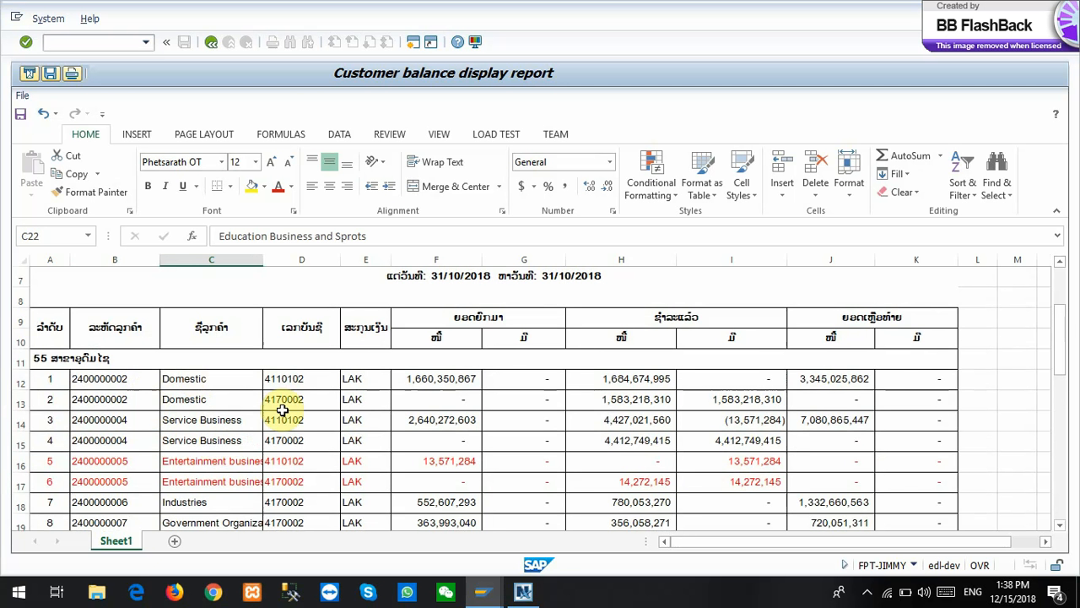
pyautogui.moveTo(262, 259); pyautogui.dragTo(298, 265)
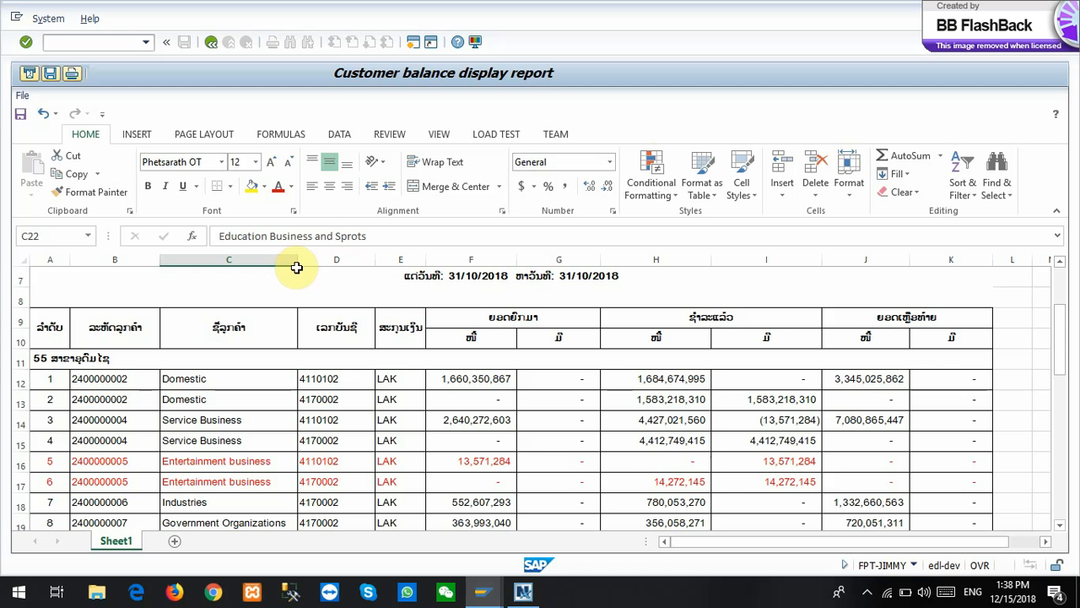
# Leave the report and list the Domestic customer's open items in company code 55 with transaction fbl5n
pyautogui.click(147, 43)
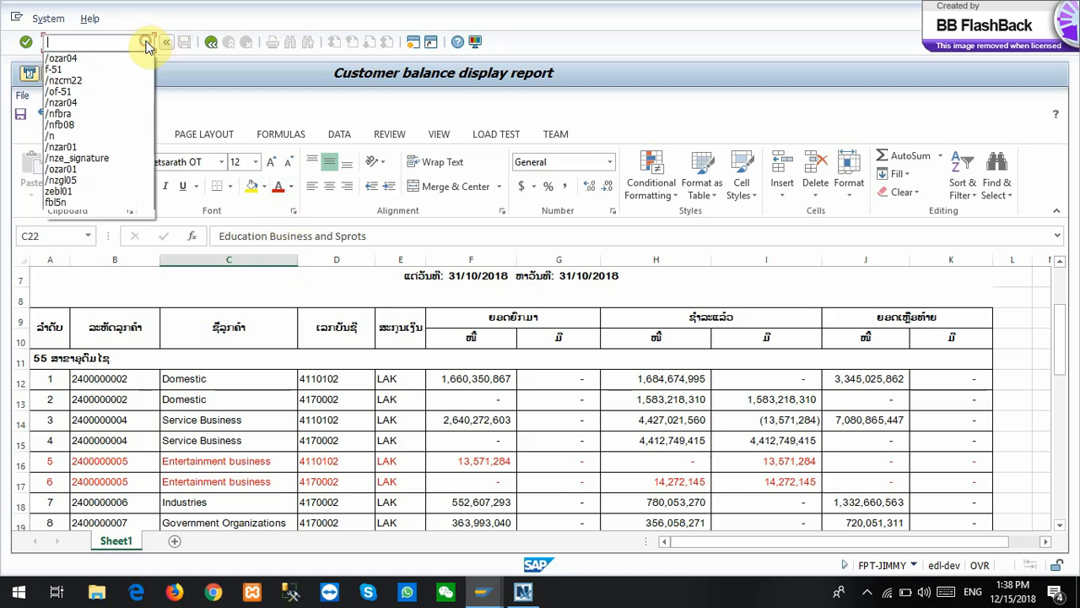
pyautogui.click(129, 135)
pyautogui.press('Return')
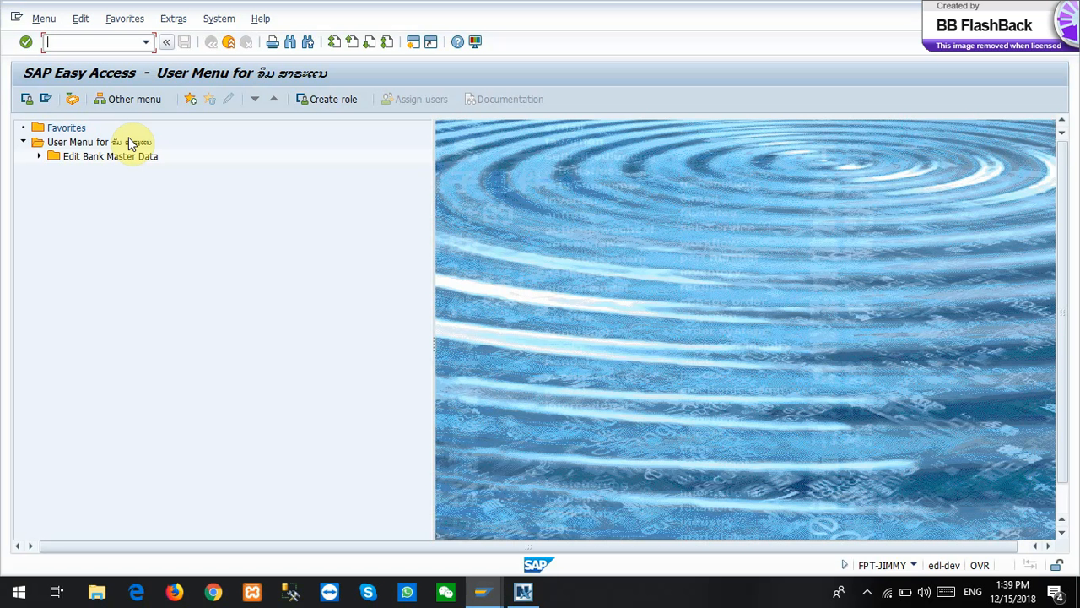
pyautogui.write('fbl5n')
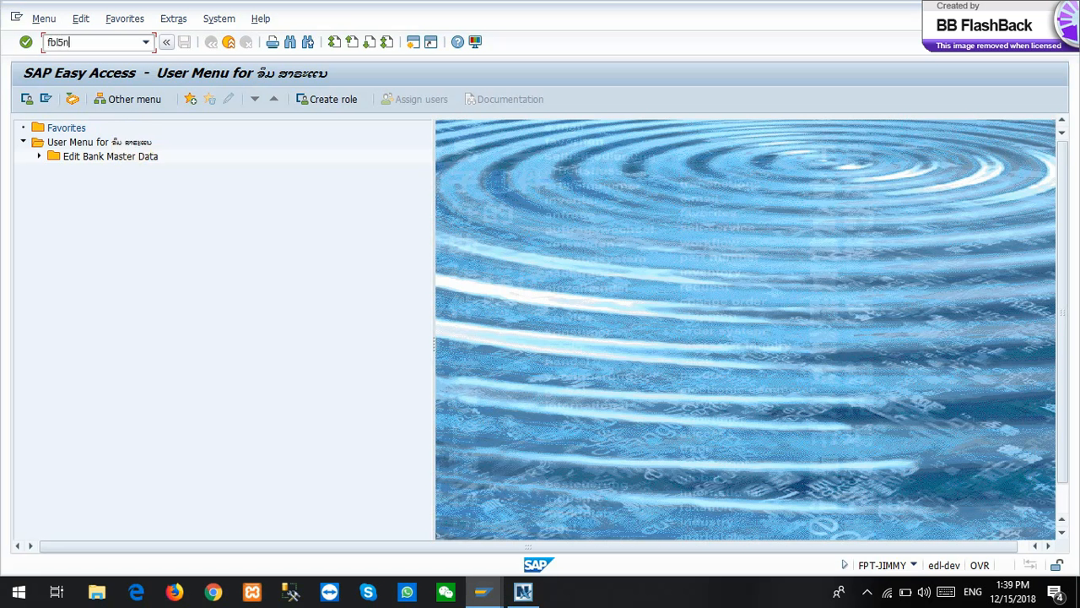
pyautogui.click(129, 144)
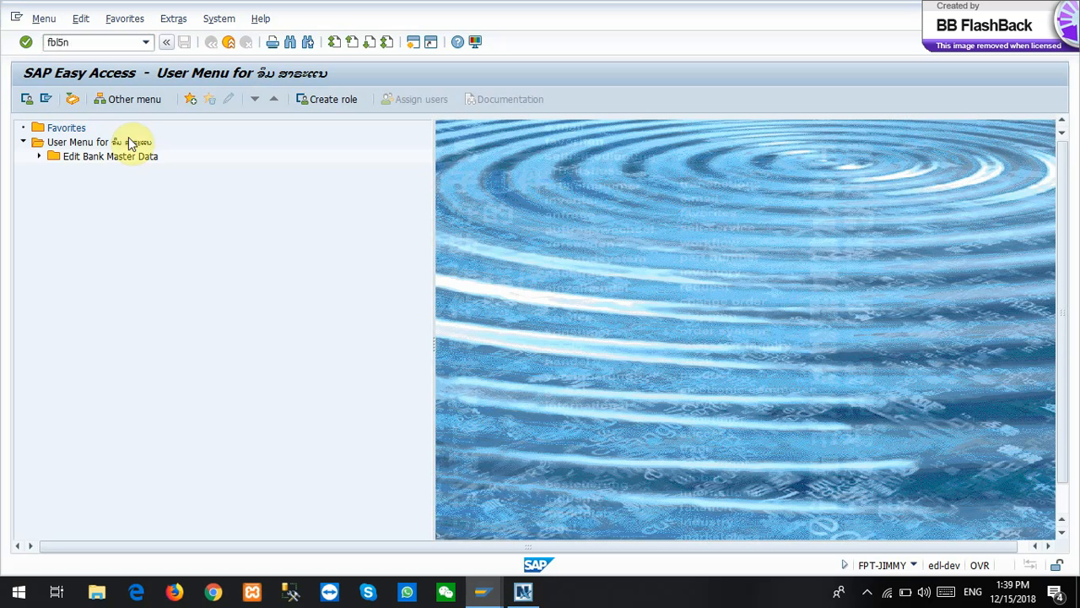
pyautogui.press('Return')
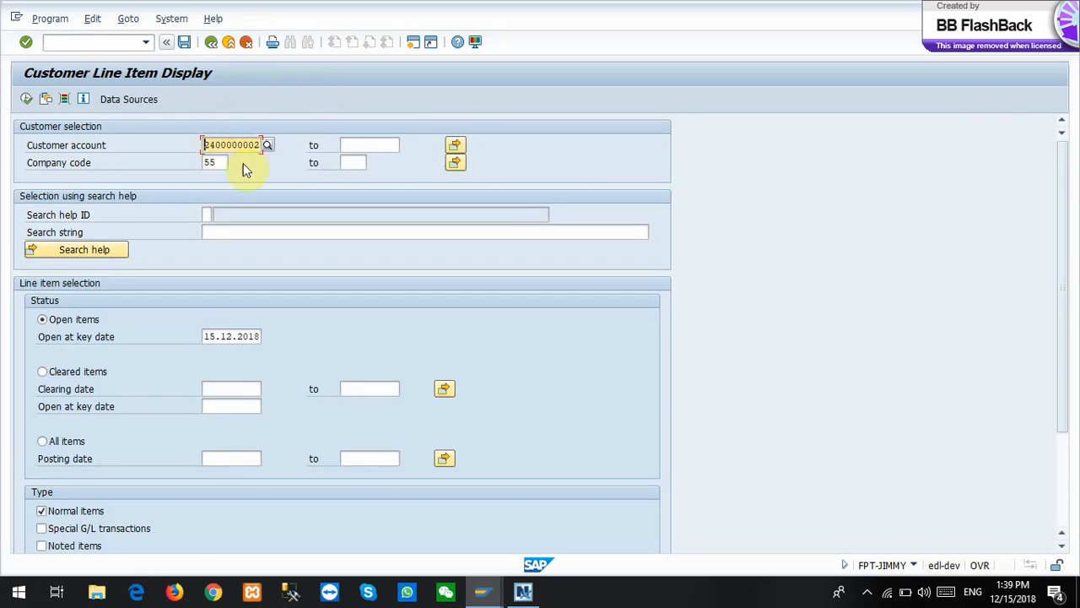
pyautogui.click(27, 98)
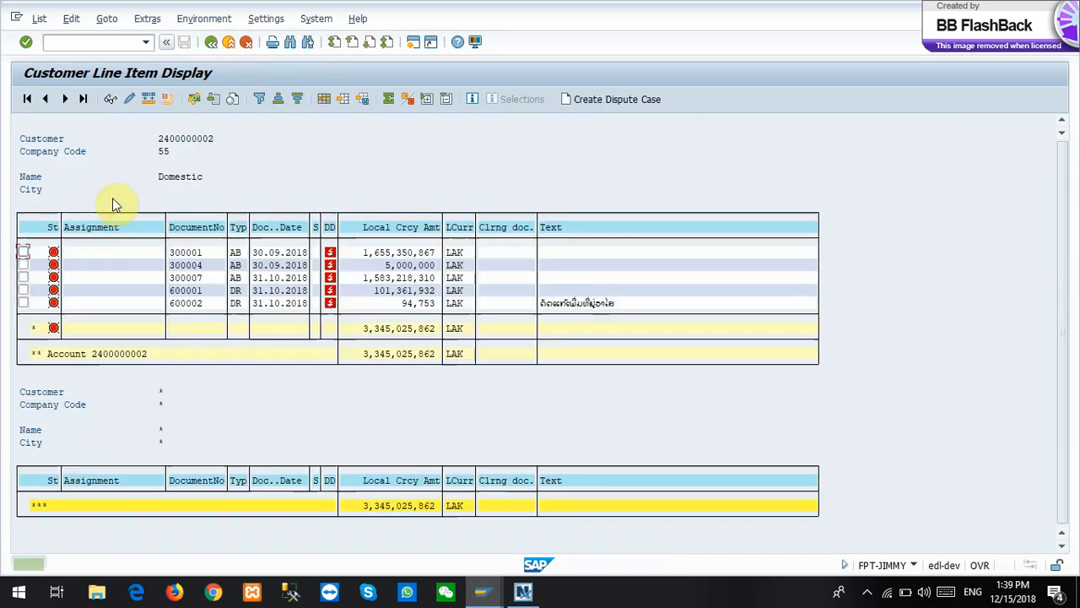
# Examine the text and clearing document entries of the Domestic customer's five open items
pyautogui.click(591, 304)
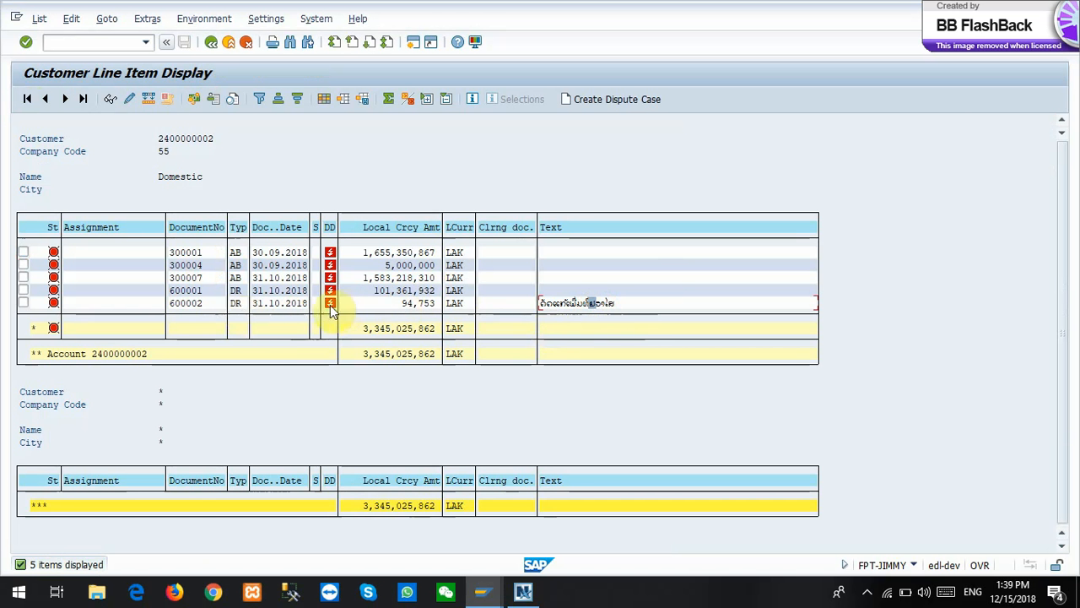
pyautogui.click(555, 253)
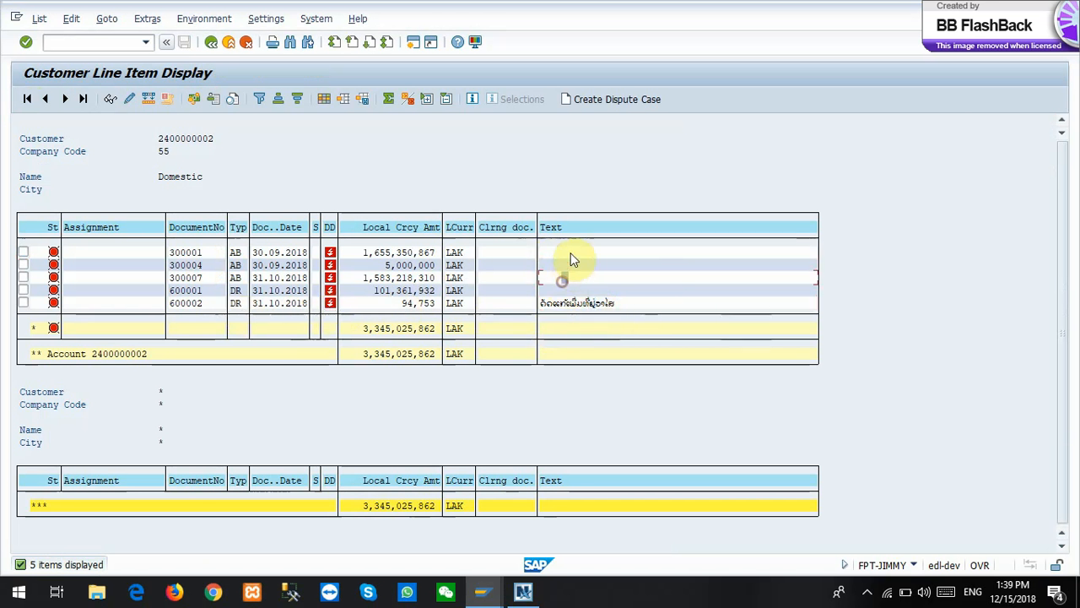
pyautogui.click(576, 250)
pyautogui.click(560, 253)
pyautogui.click(559, 251)
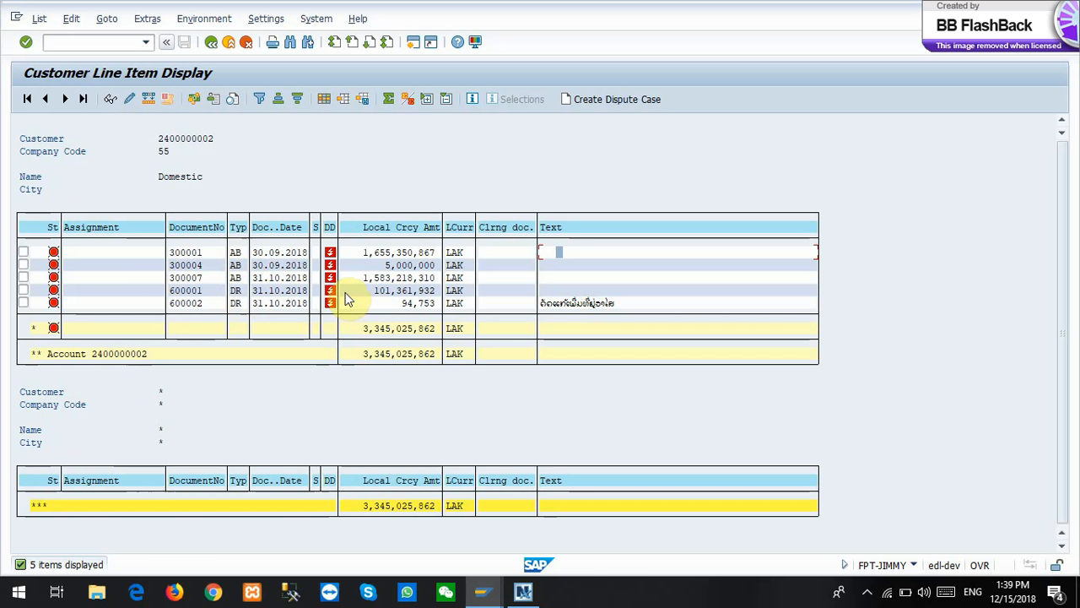
pyautogui.click(505, 405)
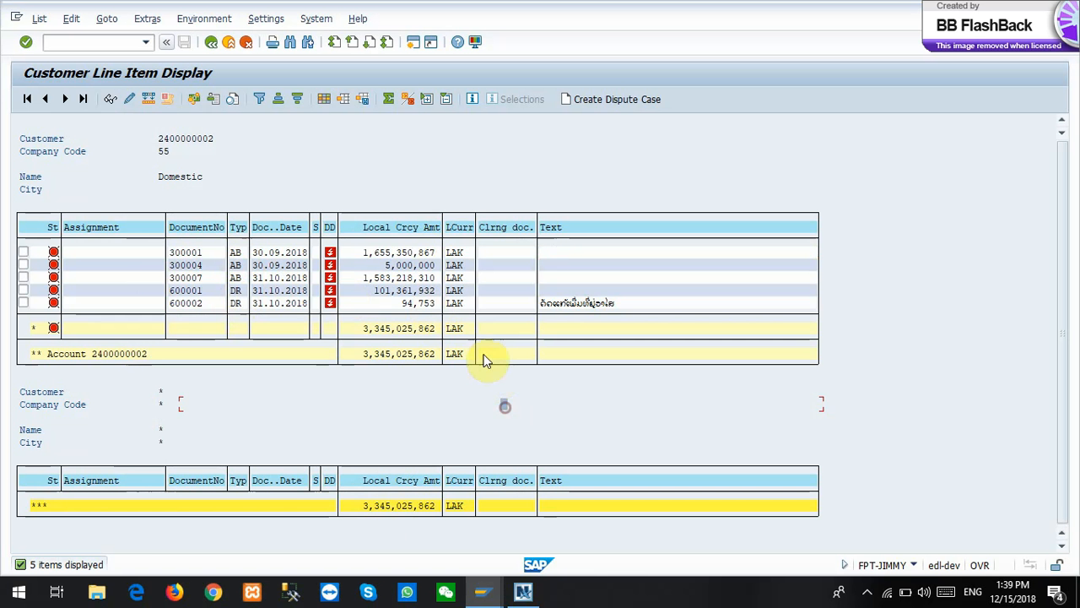
pyautogui.click(502, 291)
pyautogui.click(548, 265)
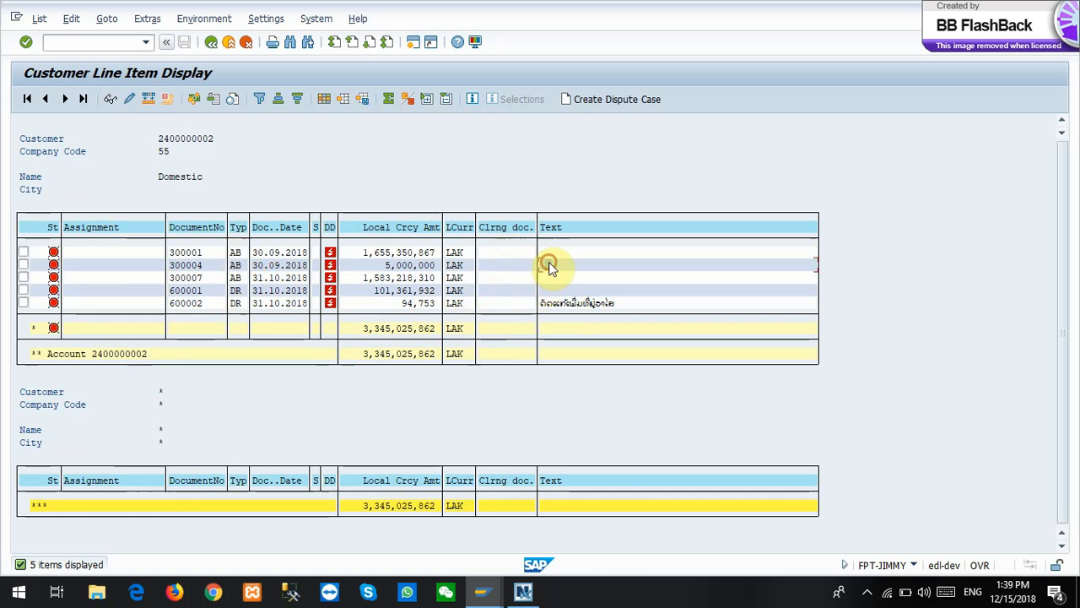
pyautogui.click(513, 303)
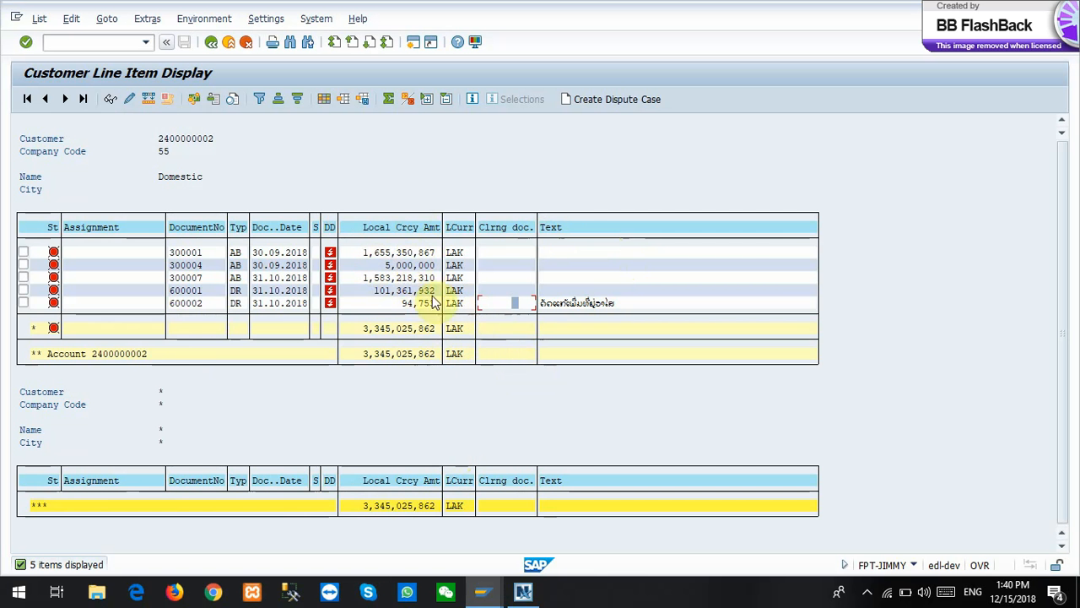
# Review the local currency amounts of the Domestic open items and the document number of the first item
pyautogui.click(426, 265)
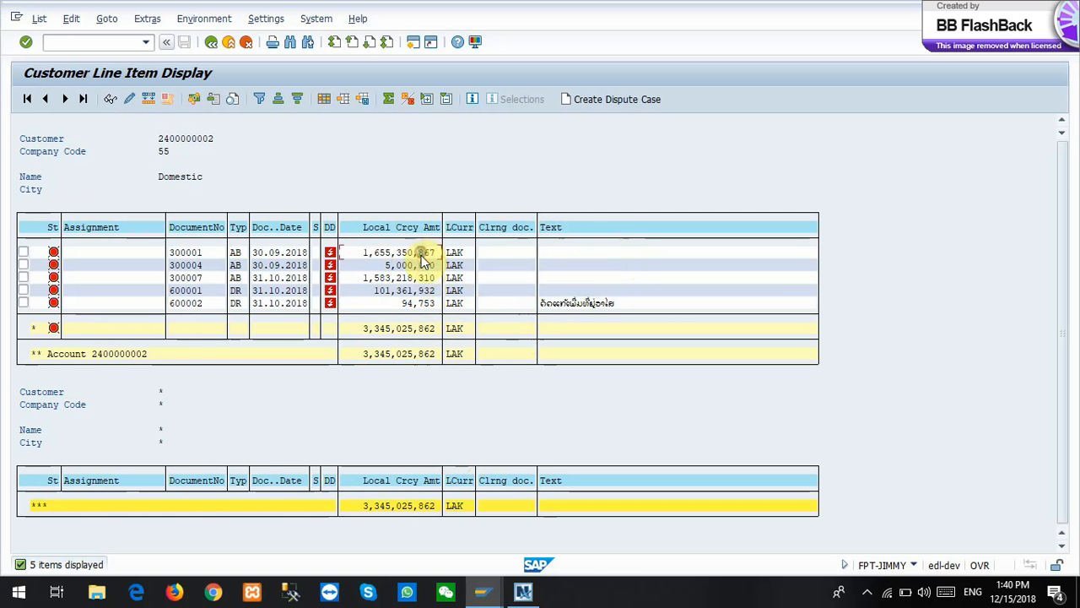
pyautogui.click(424, 291)
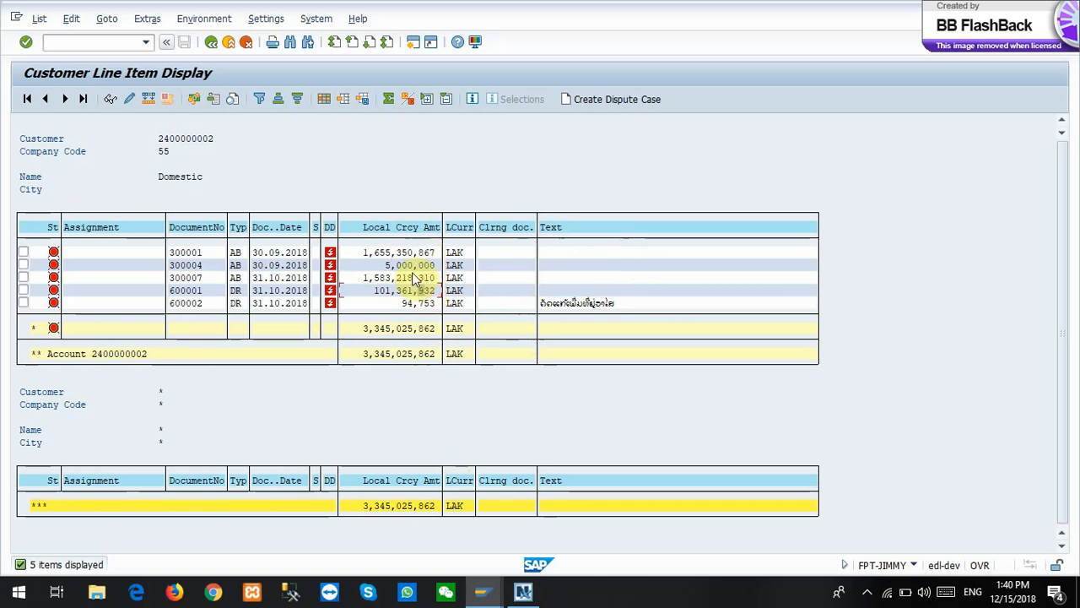
pyautogui.click(413, 265)
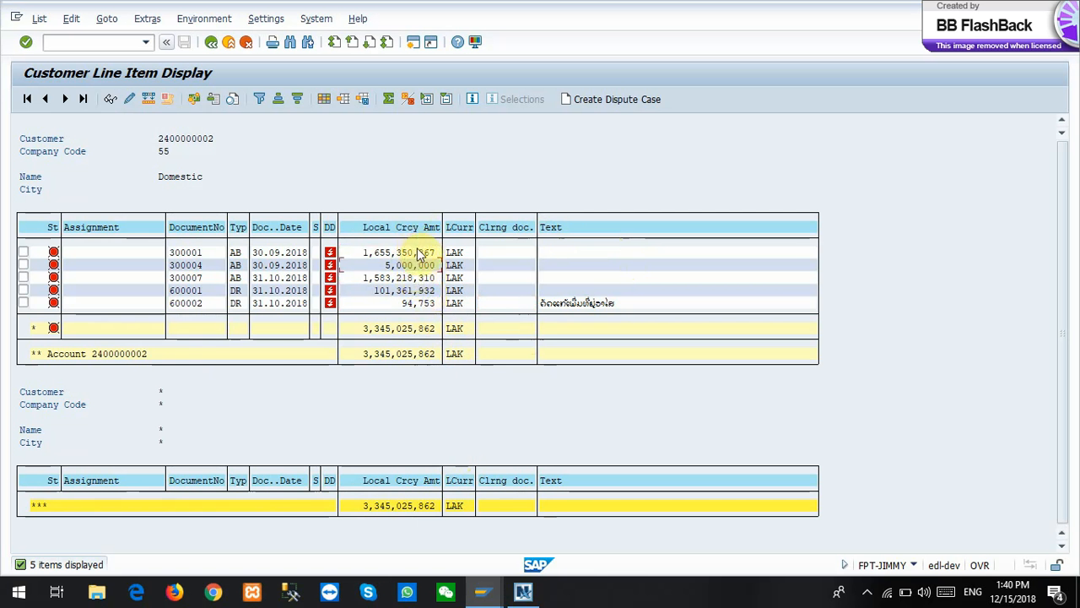
pyautogui.click(426, 252)
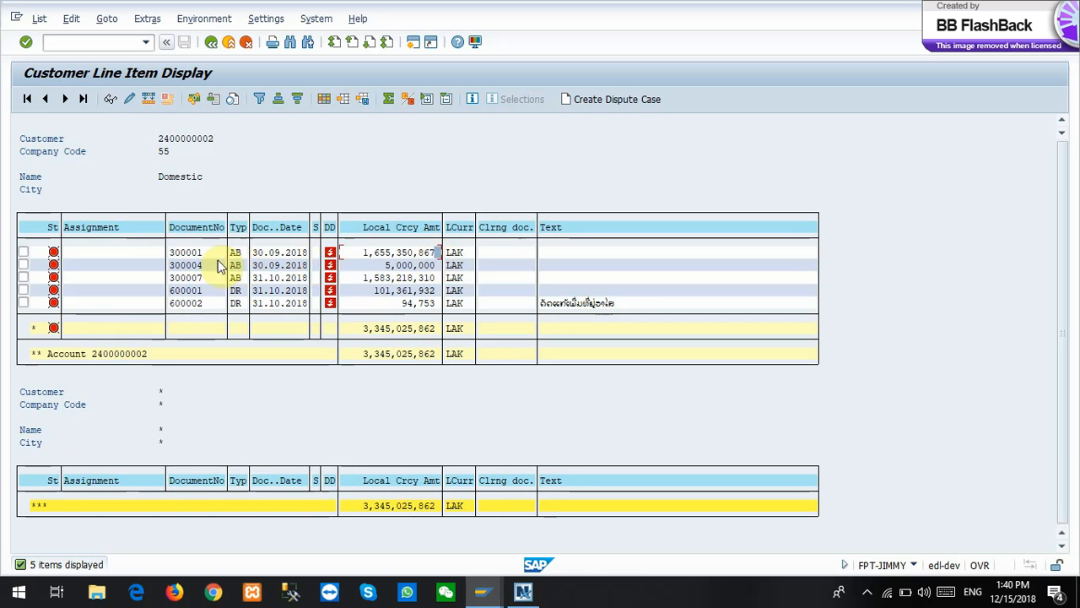
pyautogui.click(182, 254)
# Leave the customer line item list and return to the SAP Easy Access screen with /n
pyautogui.click(146, 47)
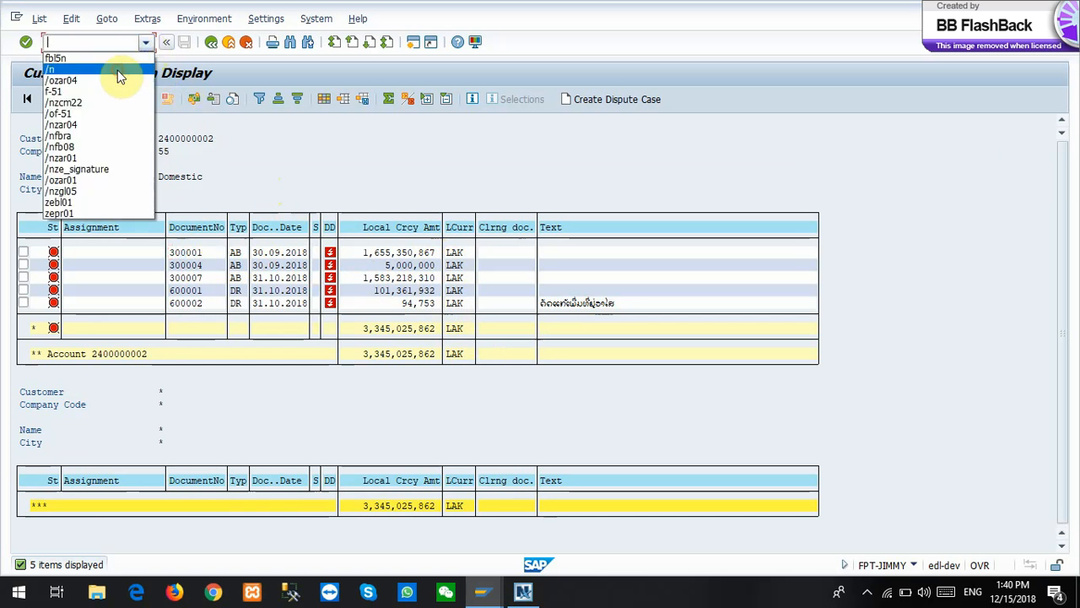
pyautogui.click(120, 72)
pyautogui.press('Return')
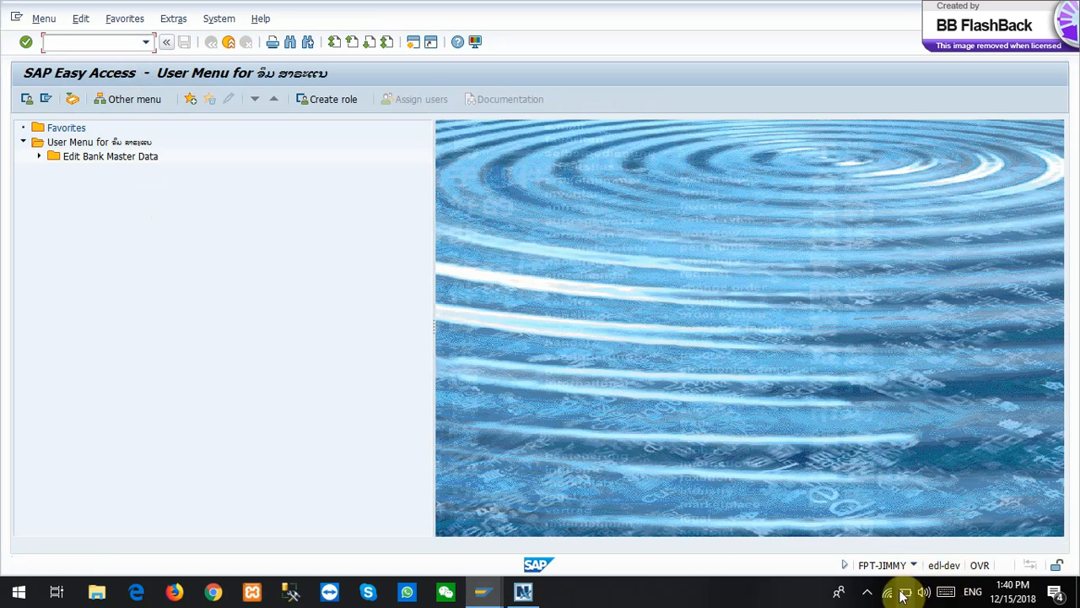
pyautogui.click(867, 591)
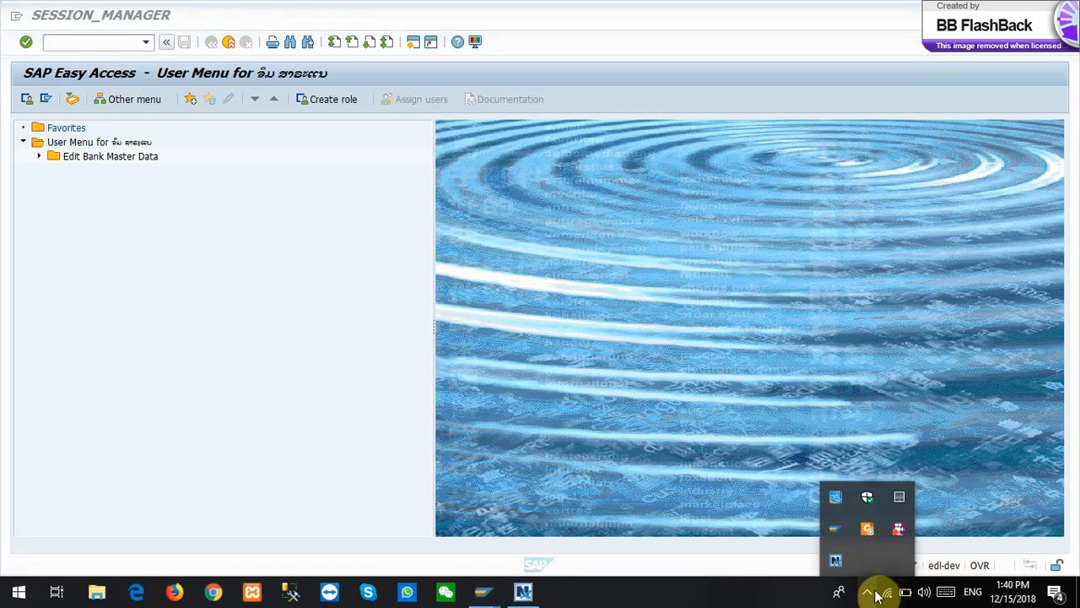
pyautogui.rightClick(898, 538)
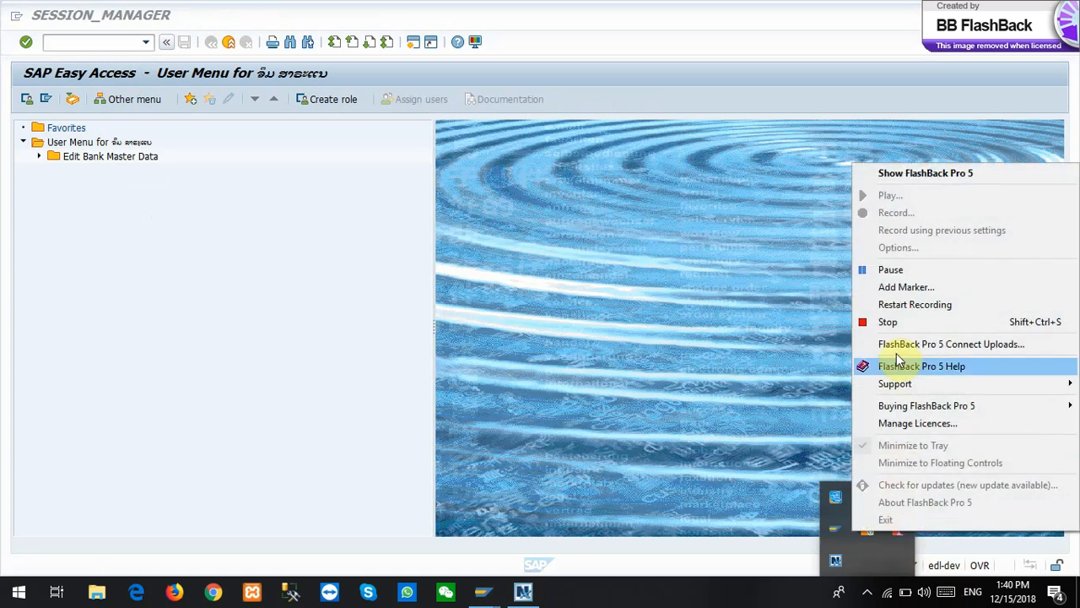